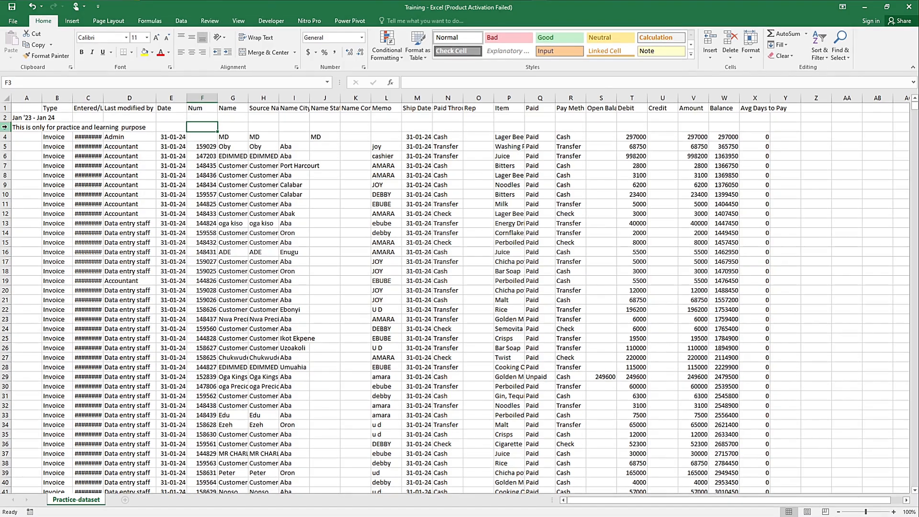
# Step: Autofit the width of all columns in the Practice-dataset sheet
pyautogui.moveTo(5, 127); pyautogui.dragTo(5, 119)
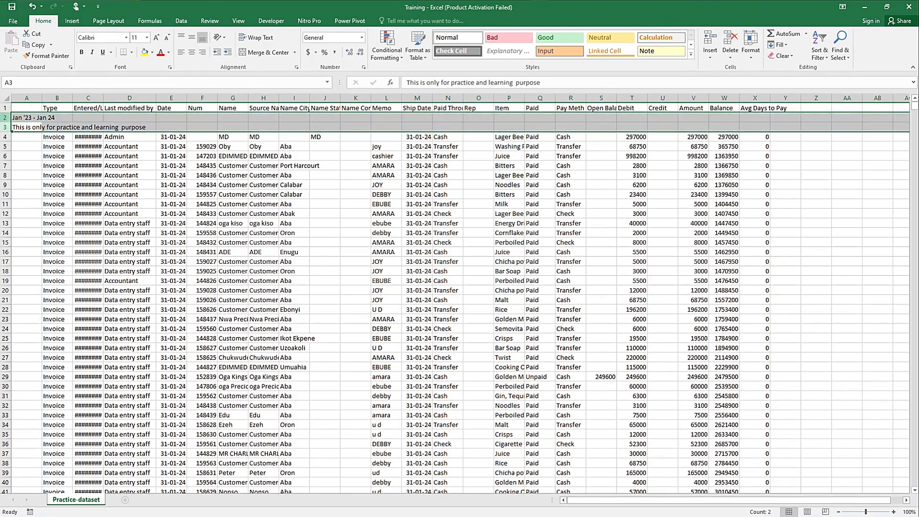
pyautogui.click(79, 174)
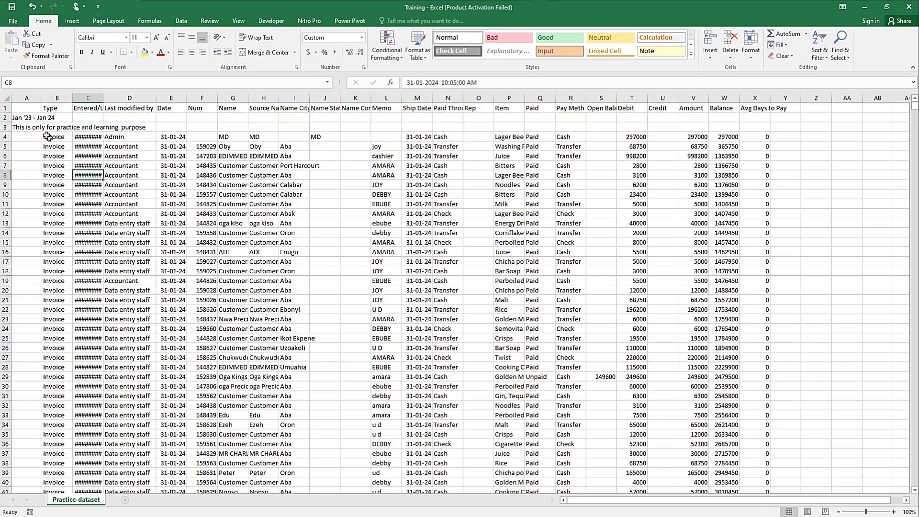
pyautogui.click(7, 99)
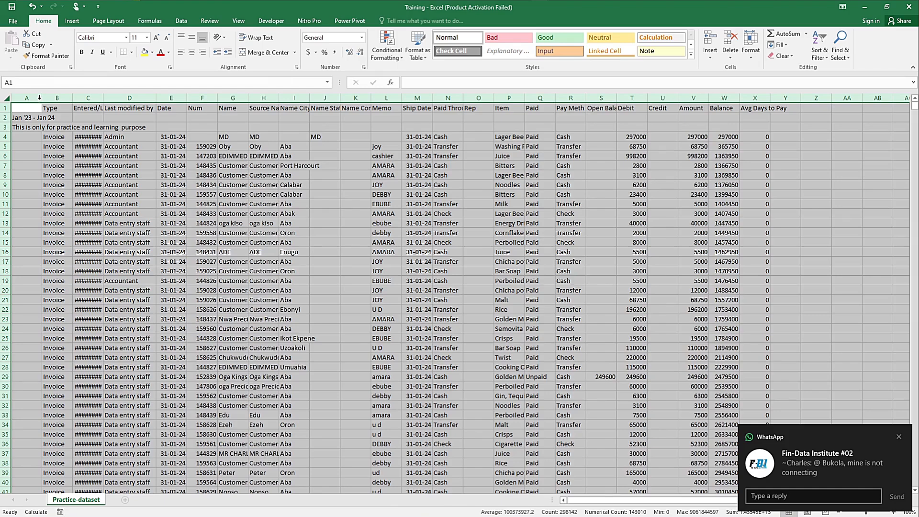
pyautogui.doubleClick(40, 98)
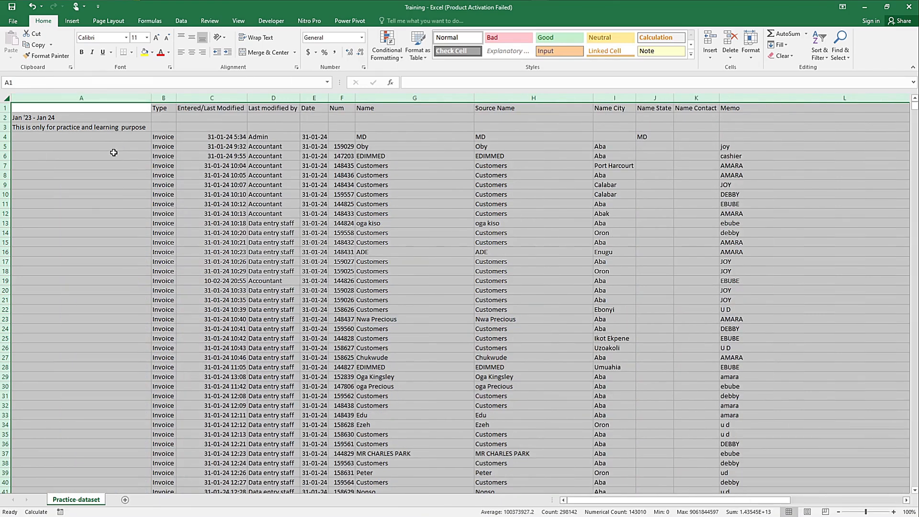
pyautogui.click(182, 127)
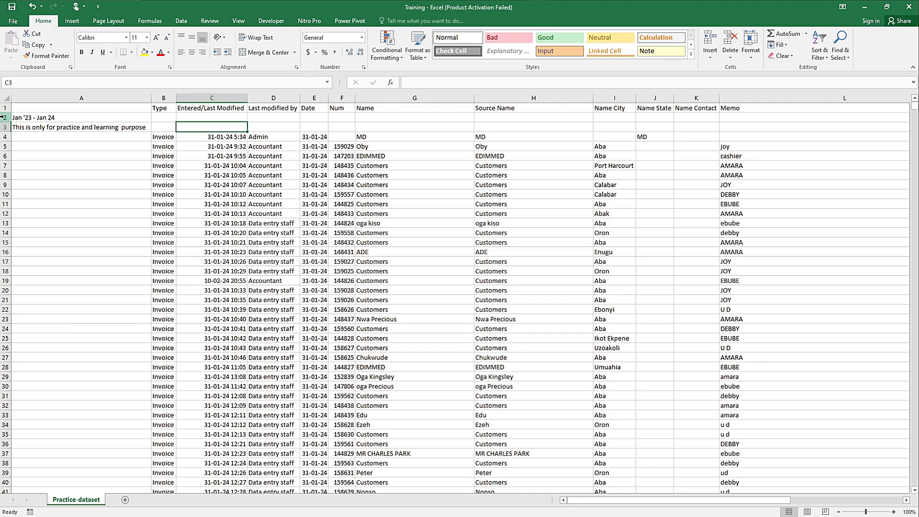
pyautogui.click(157, 116)
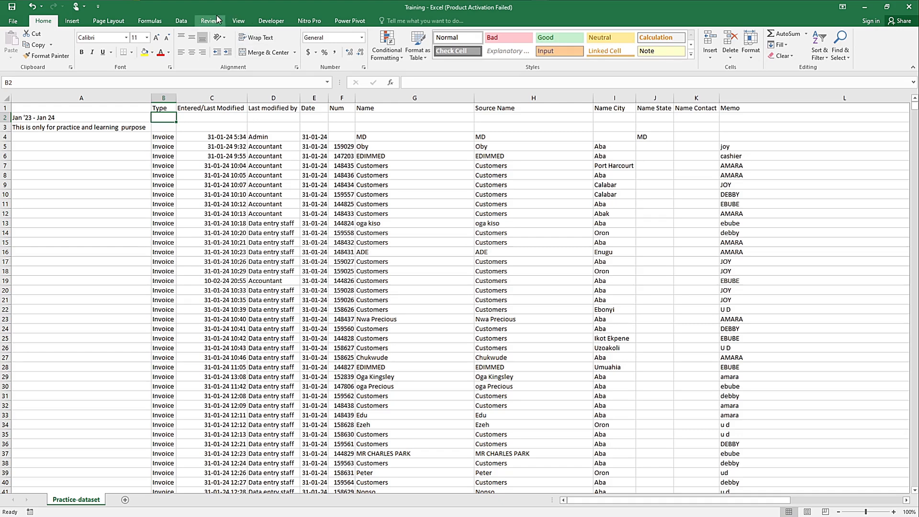
# Step: Create a copy of the Practice-dataset sheet at the end of the Training.xlsx workbook
pyautogui.rightClick(76, 503)
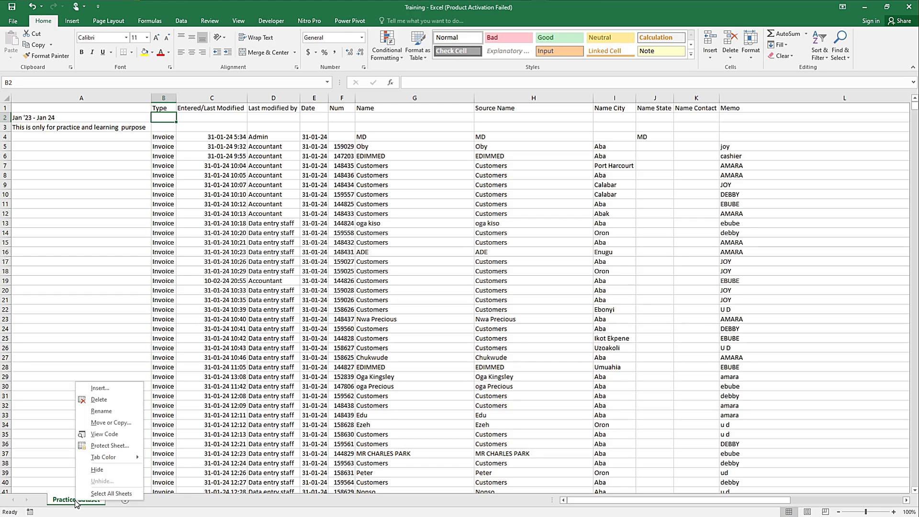
pyautogui.click(122, 423)
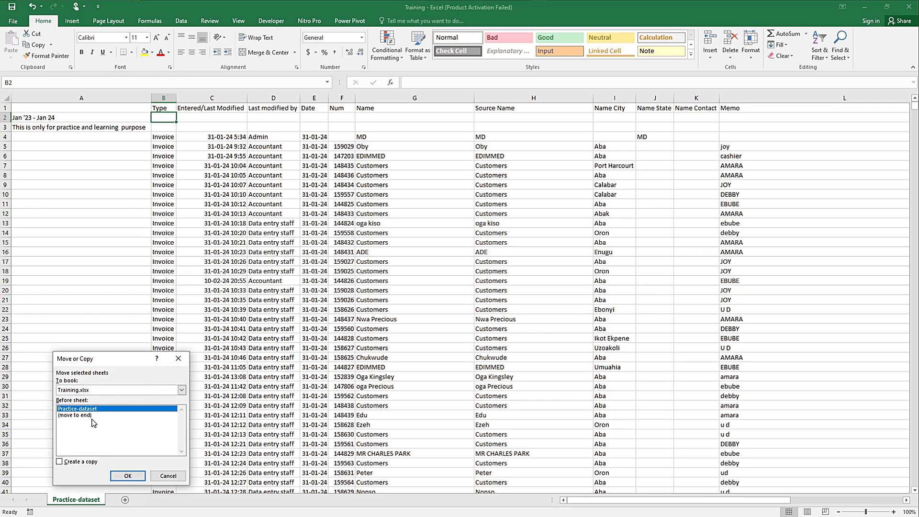
pyautogui.click(89, 415)
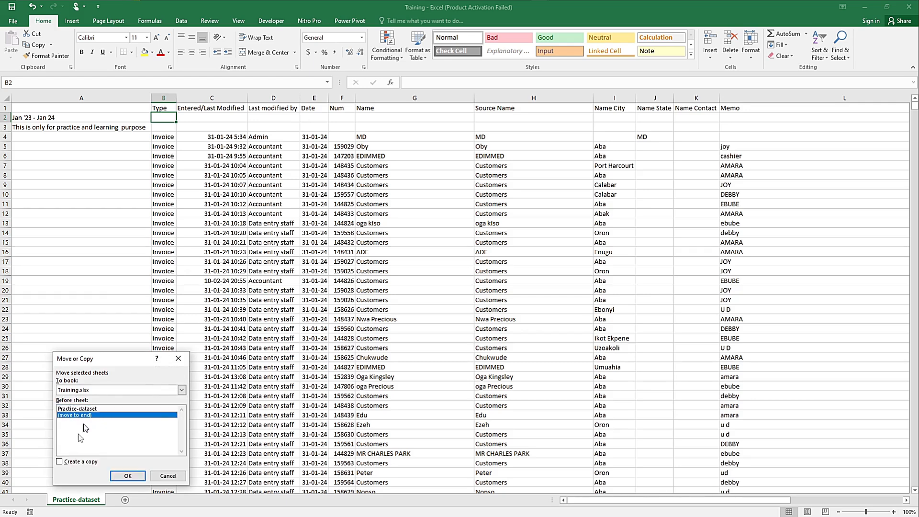
pyautogui.click(71, 462)
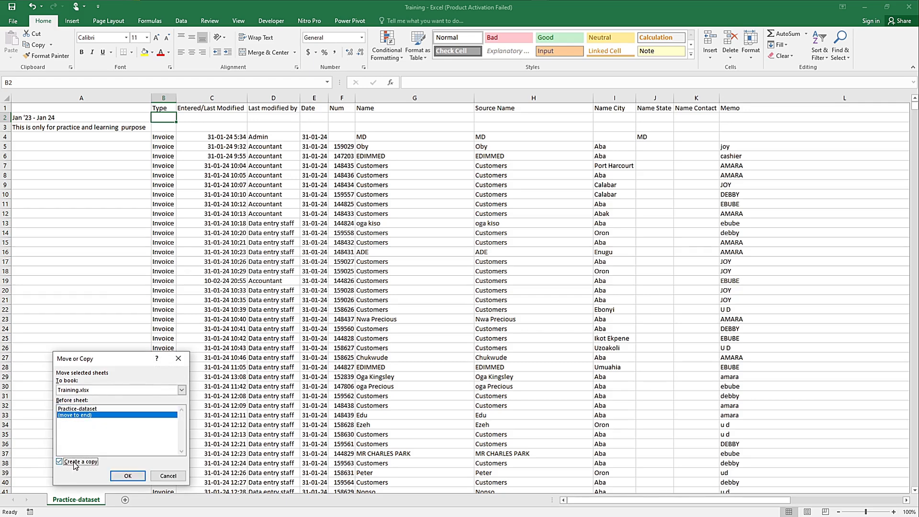
pyautogui.click(127, 476)
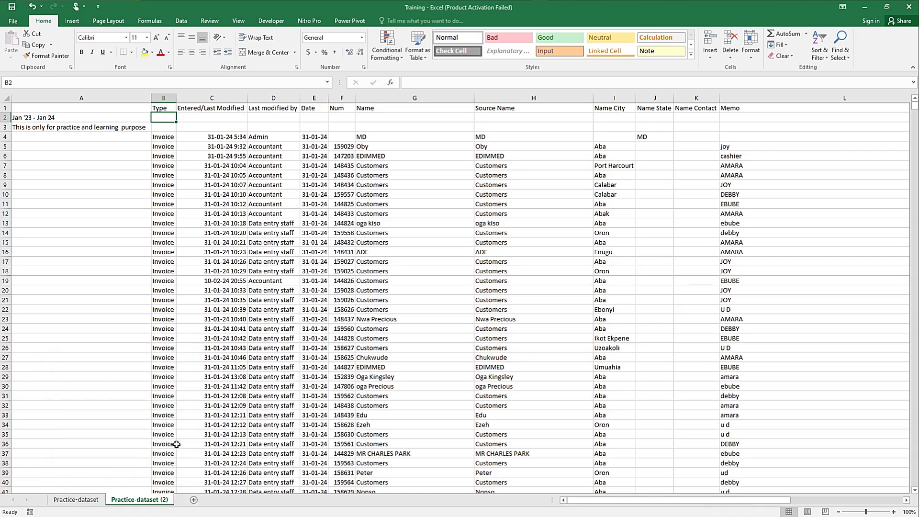
# Step: Rename the copied sheet as training
pyautogui.doubleClick(149, 501)
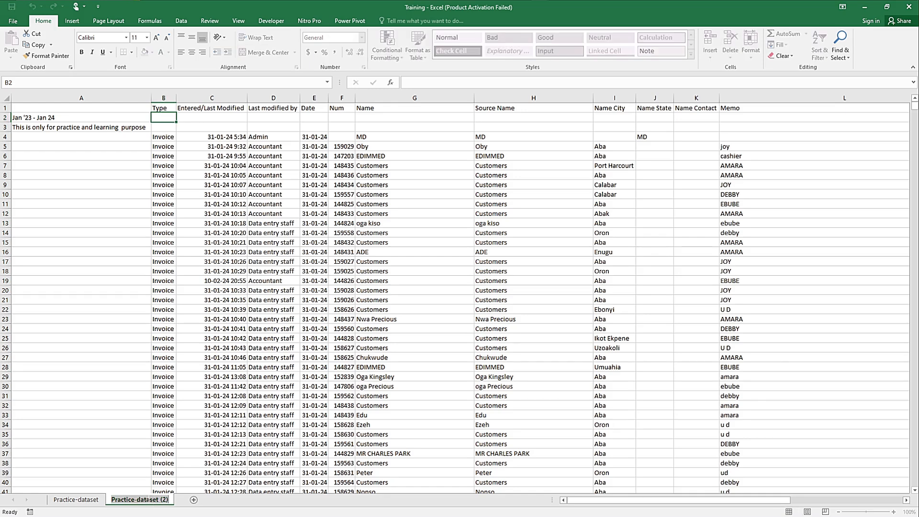
pyautogui.write('t')
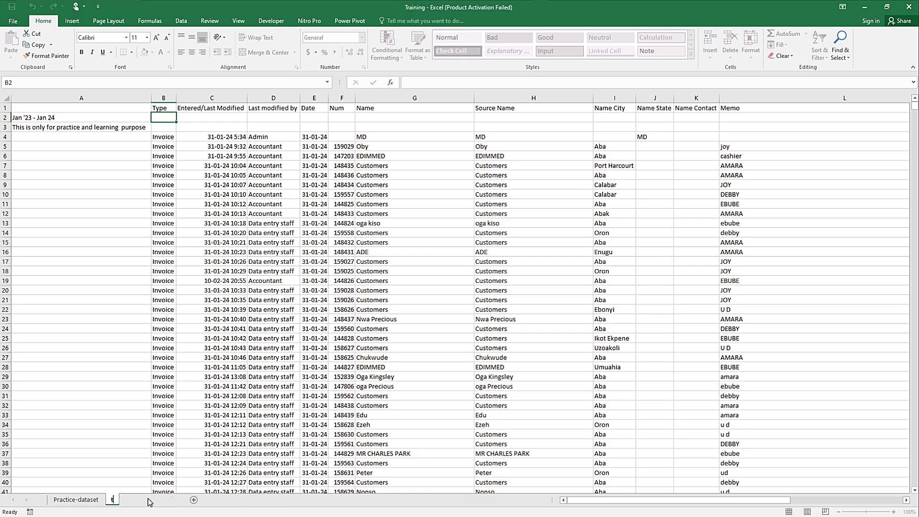
pyautogui.write('raining')
pyautogui.press('Return')
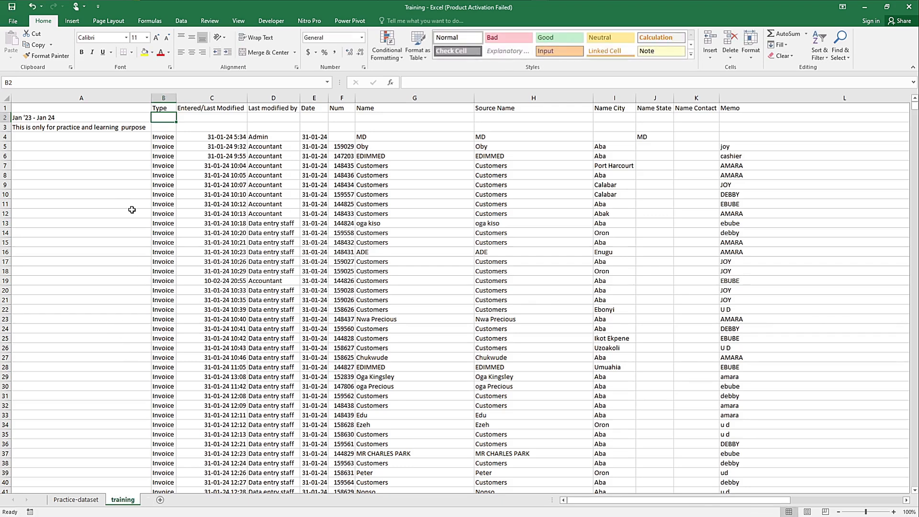
pyautogui.click(201, 127)
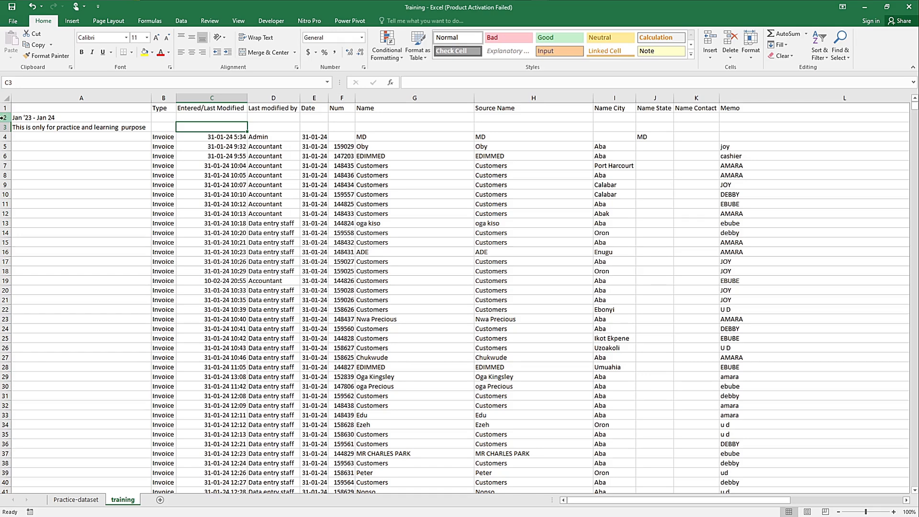
pyautogui.moveTo(6, 117); pyautogui.dragTo(4, 125)
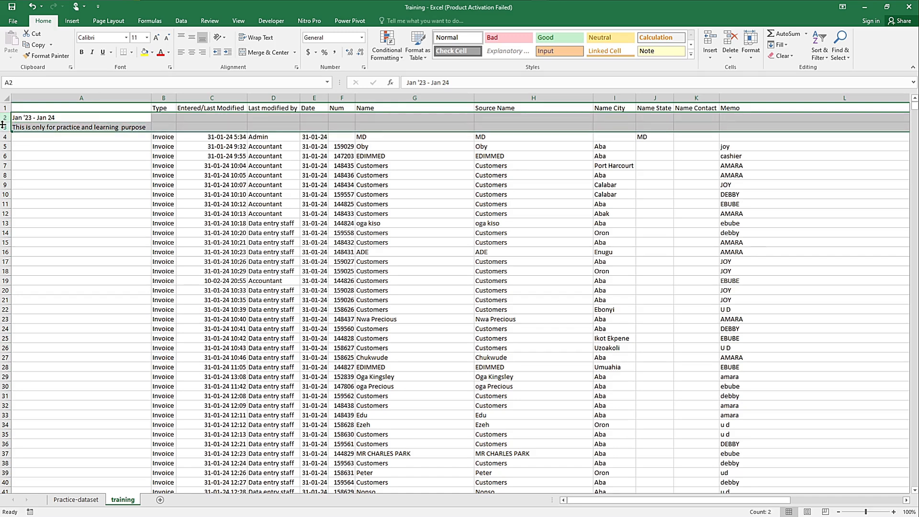
pyautogui.click(111, 116)
pyautogui.click(168, 120)
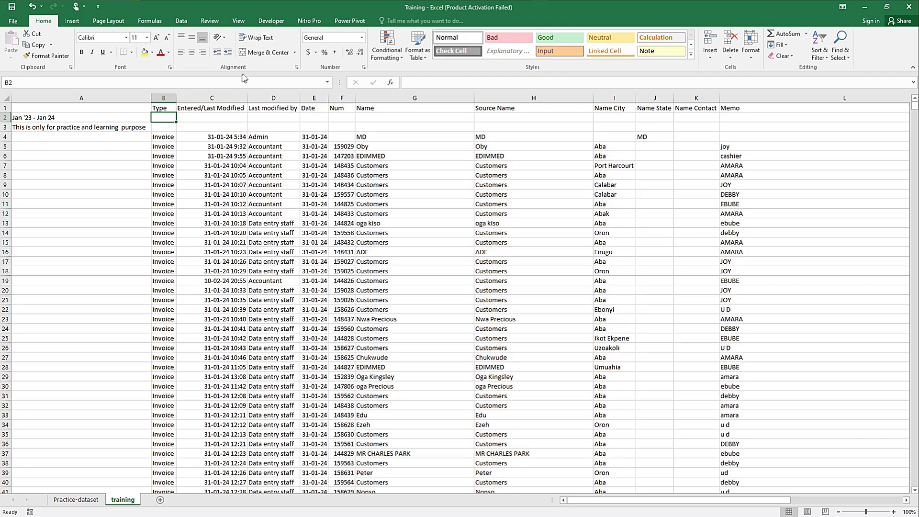
# Step: Turn on filtering for the header row of the training sheet and check the filter values of the Type column
pyautogui.click(181, 22)
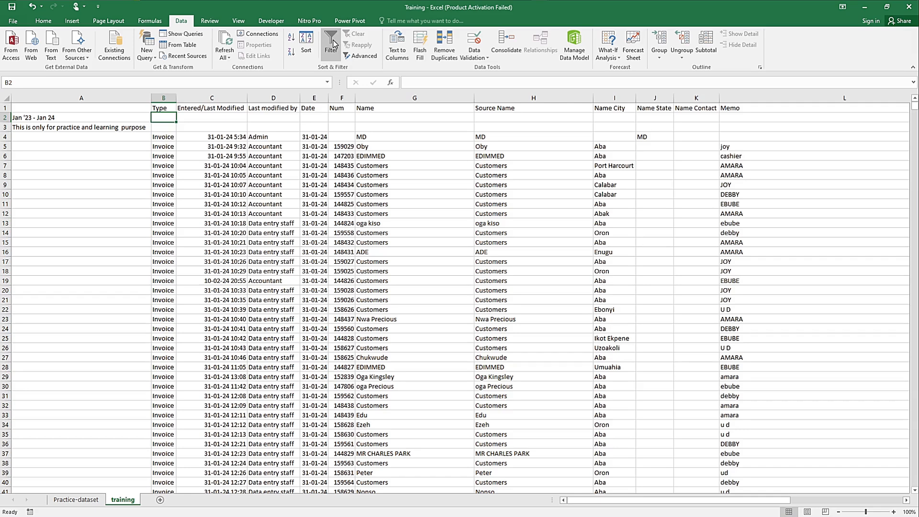
pyautogui.click(44, 22)
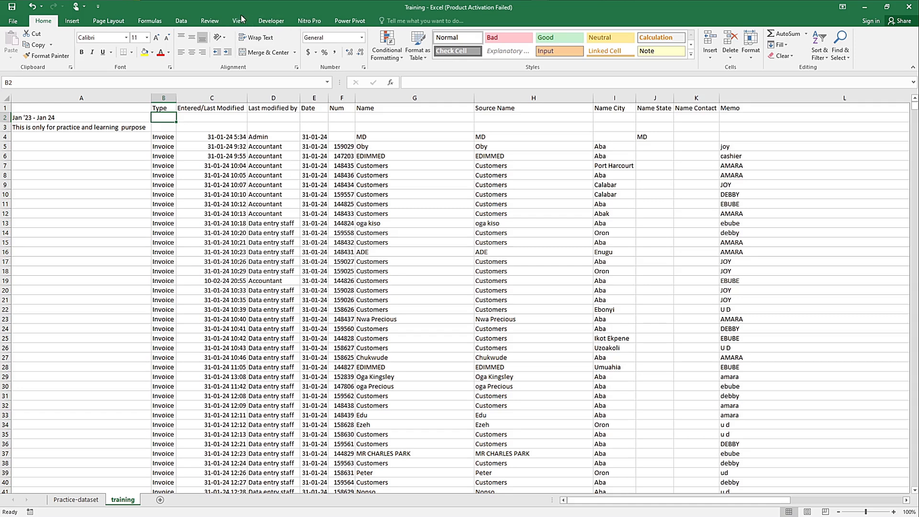
pyautogui.click(185, 22)
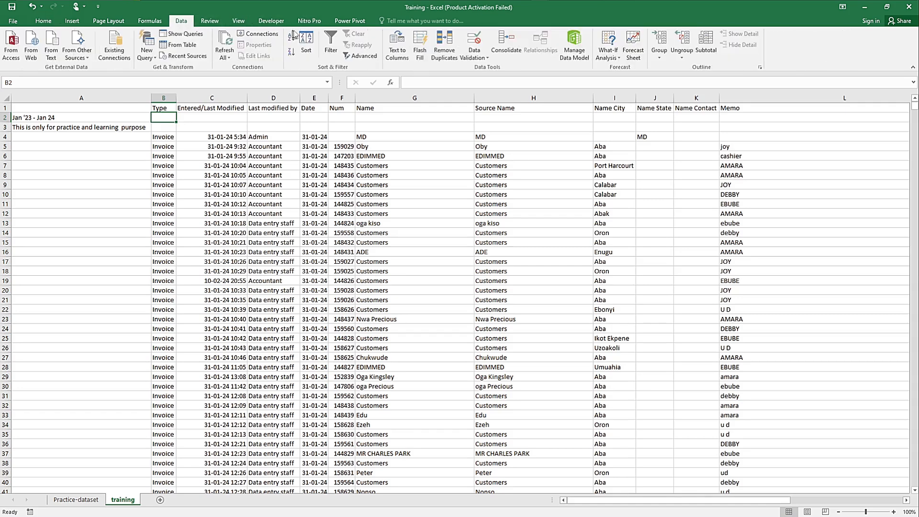
pyautogui.click(330, 42)
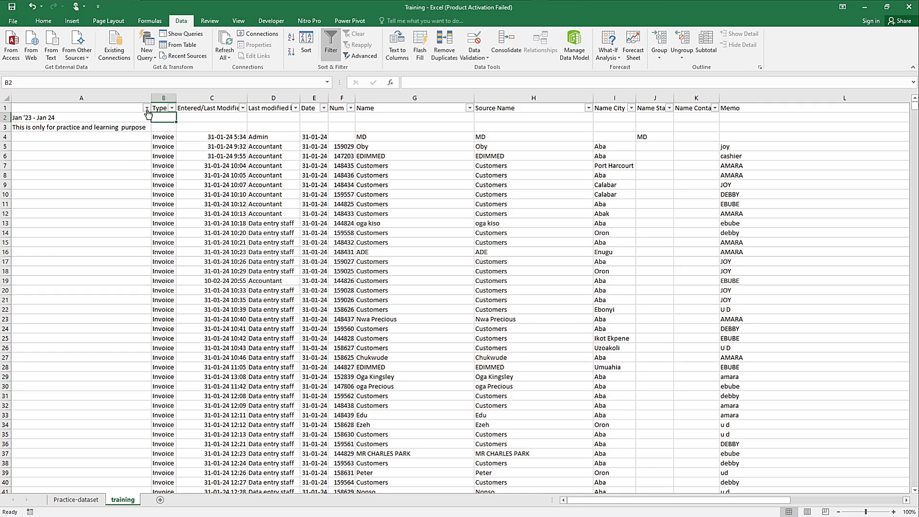
pyautogui.click(171, 107)
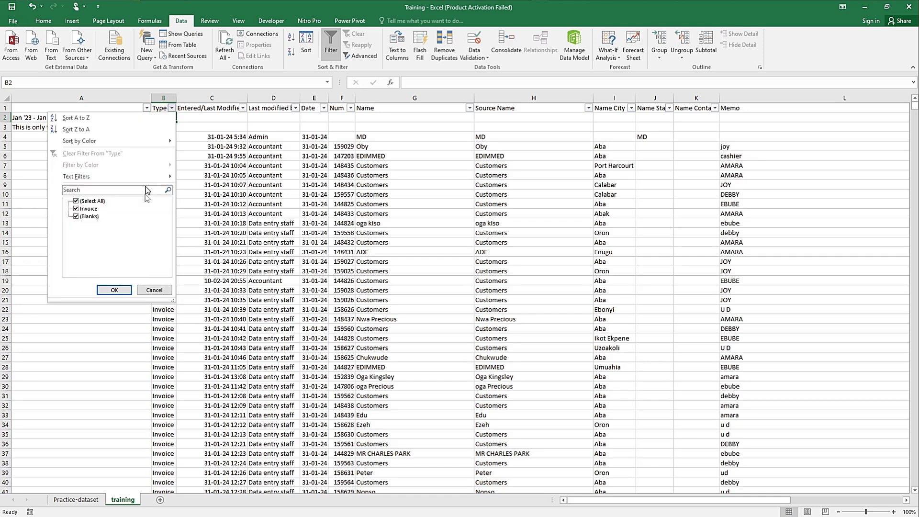
pyautogui.click(200, 127)
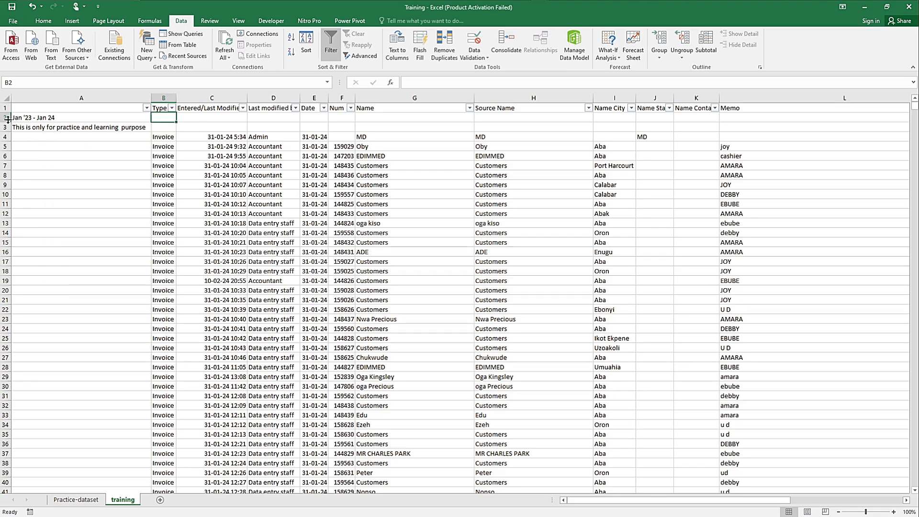
# Step: Delete rows 2 and 3, which hold the period and practice notes above the invoice records
pyautogui.moveTo(6, 118); pyautogui.dragTo(5, 126)
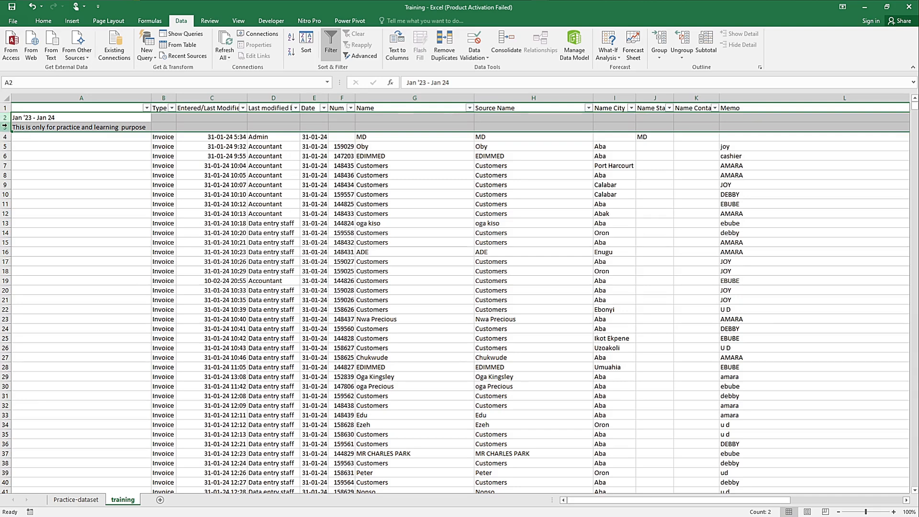
pyautogui.rightClick(4, 126)
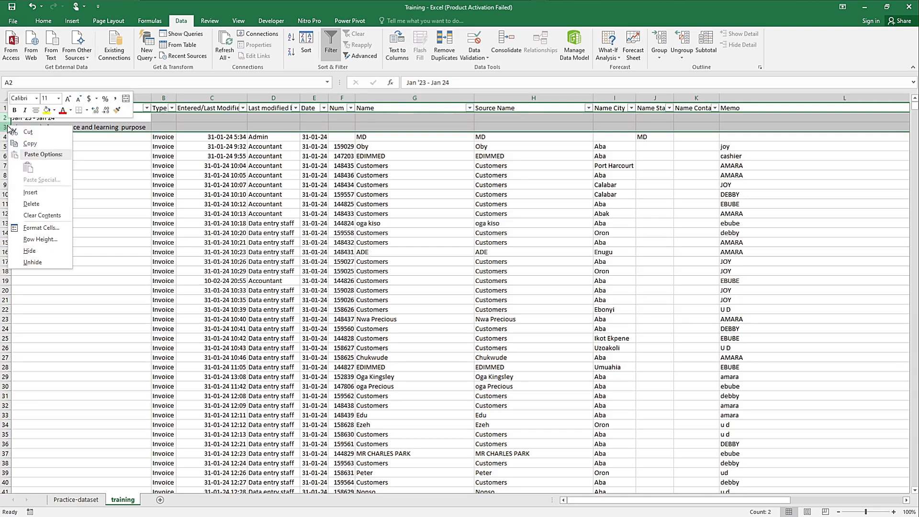
pyautogui.click(25, 205)
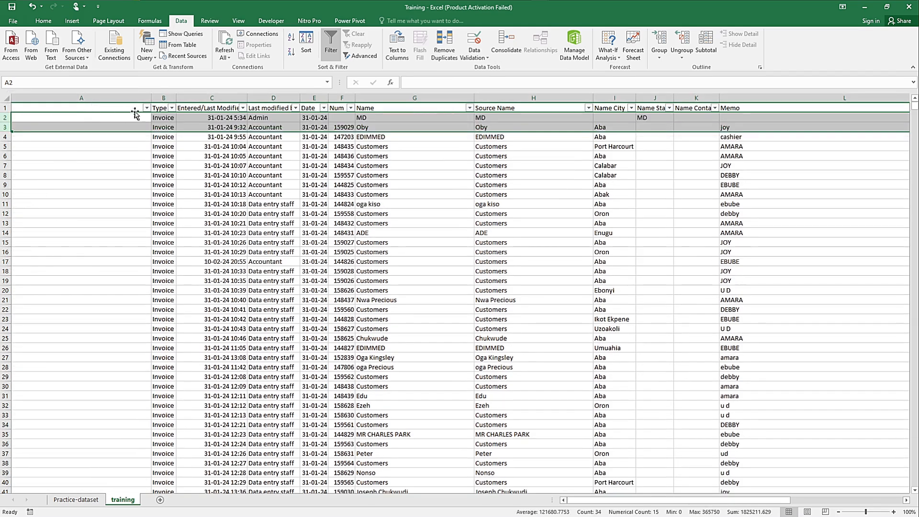
# Step: Check the filter values of the column without a header, column A, and delete that column
pyautogui.click(147, 108)
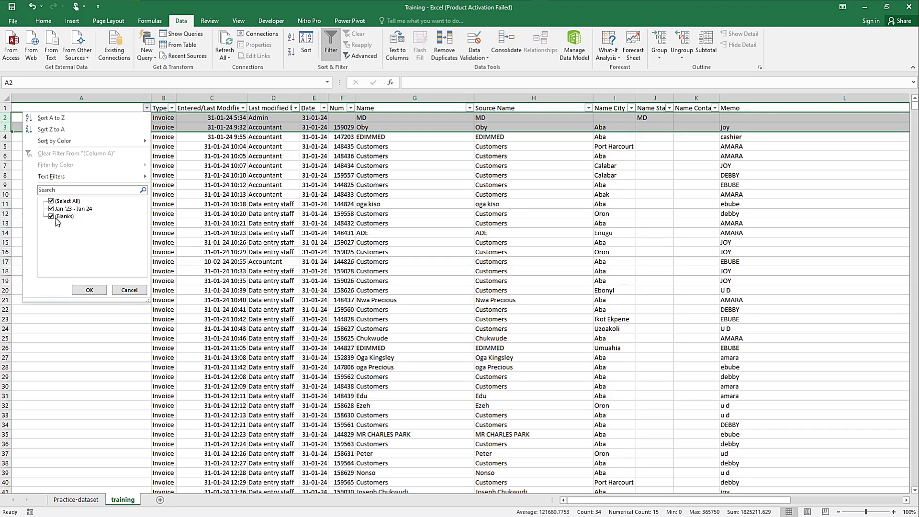
pyautogui.click(128, 291)
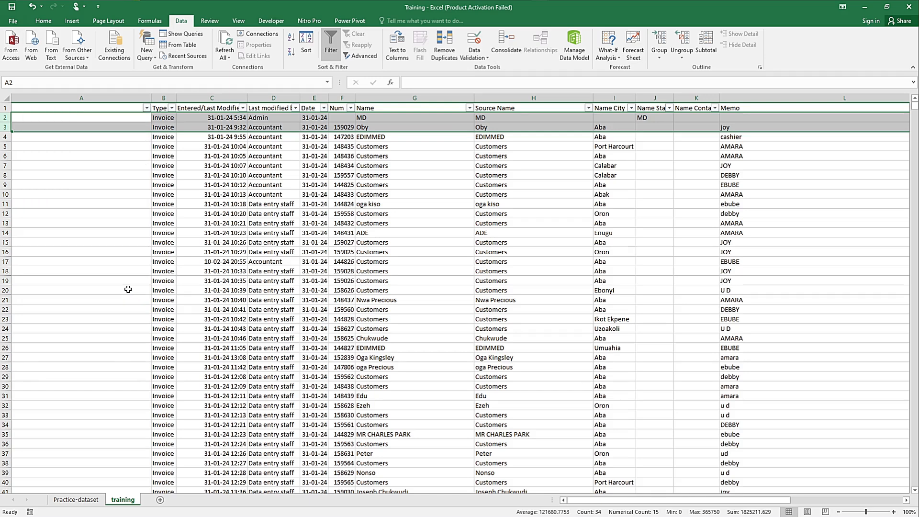
pyautogui.click(95, 97)
pyautogui.rightClick(95, 97)
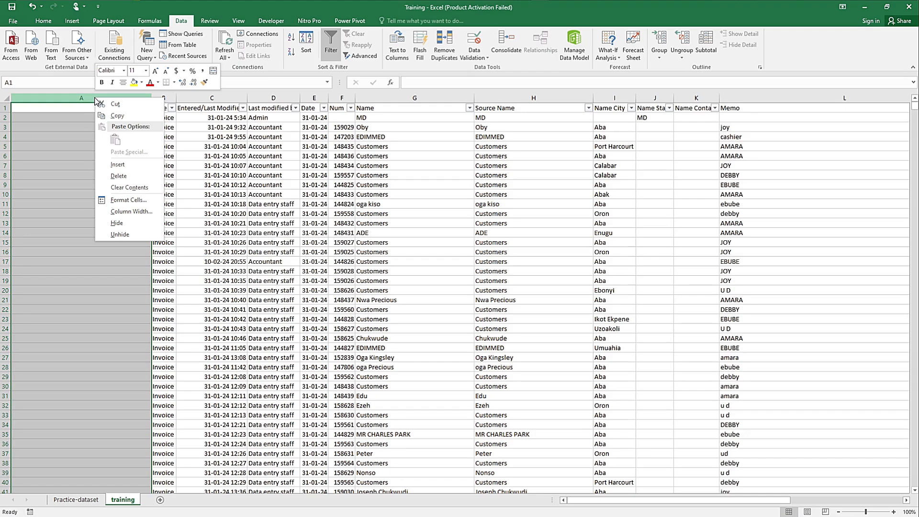
pyautogui.click(124, 175)
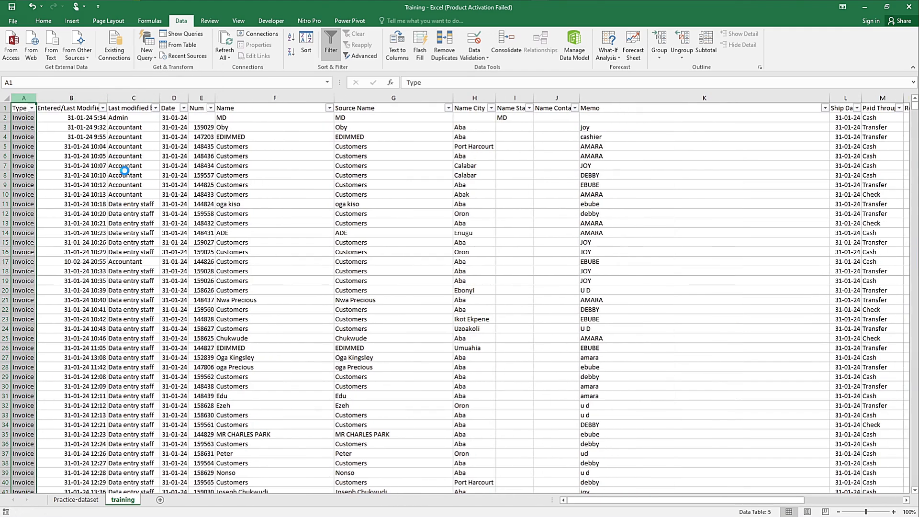
pyautogui.click(46, 127)
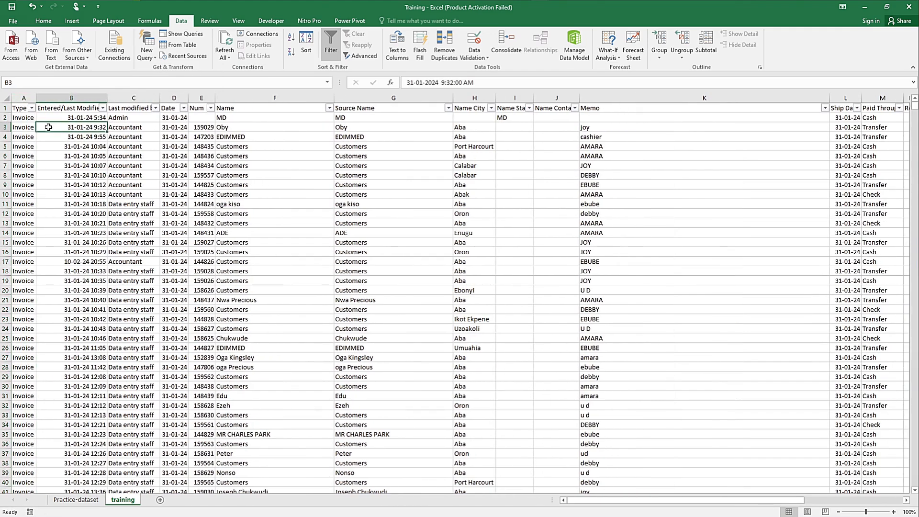
# Step: Check the filter values of the Type column and delete that column
pyautogui.click(32, 109)
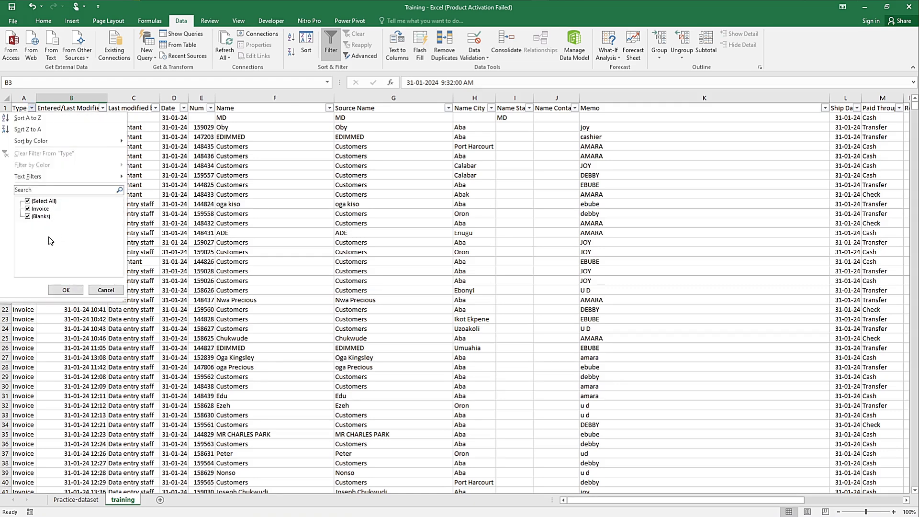
pyautogui.click(104, 290)
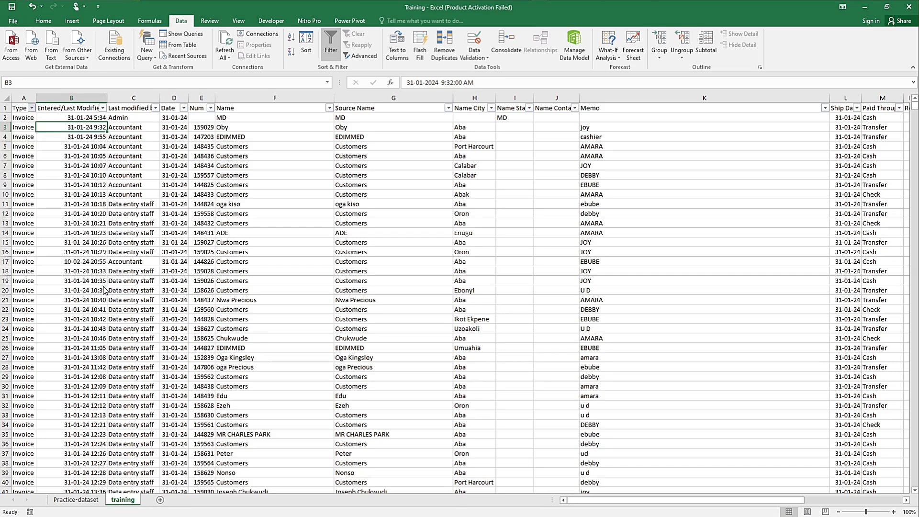
pyautogui.click(23, 99)
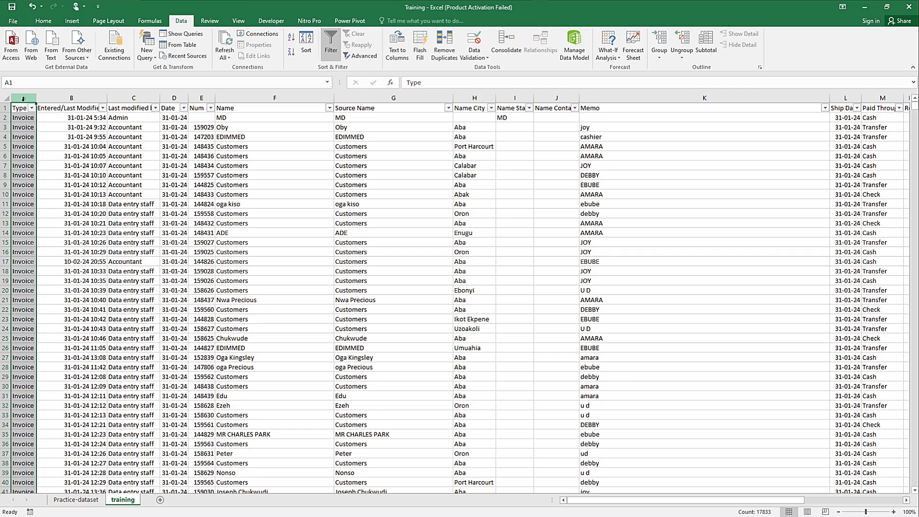
pyautogui.rightClick(23, 101)
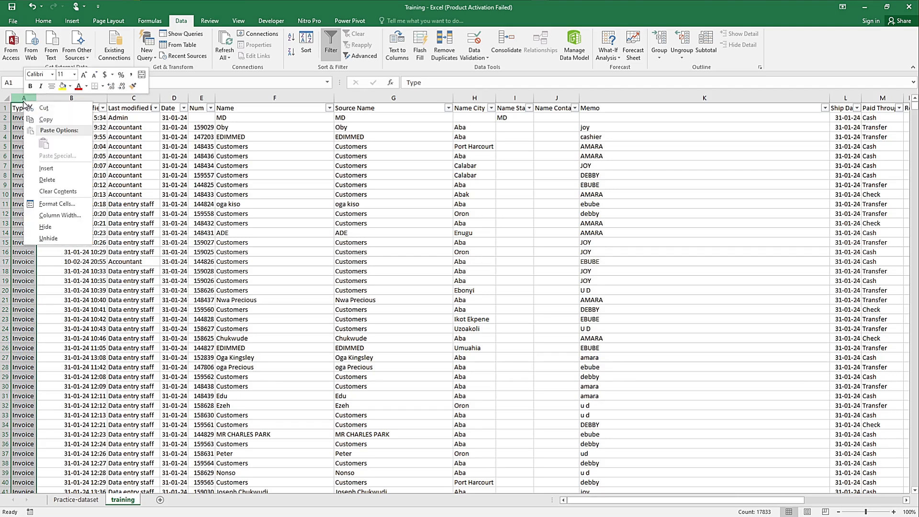
pyautogui.click(52, 184)
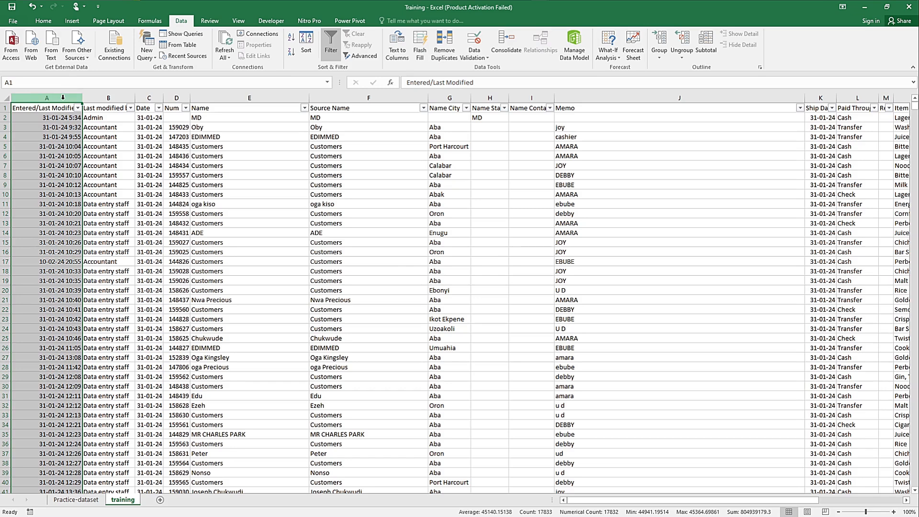
# Step: Dismiss the message notification and autofit the width of all columns on the training sheet to their contents
pyautogui.click(45, 122)
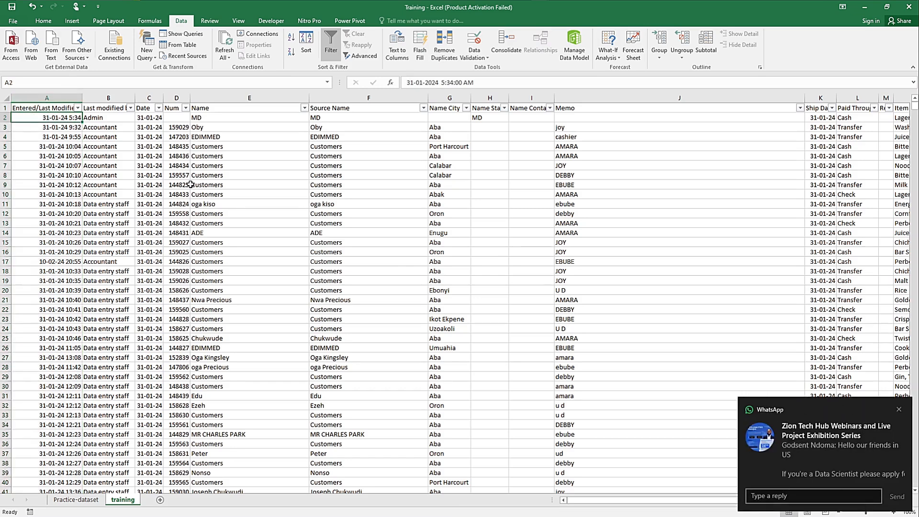
pyautogui.click(899, 411)
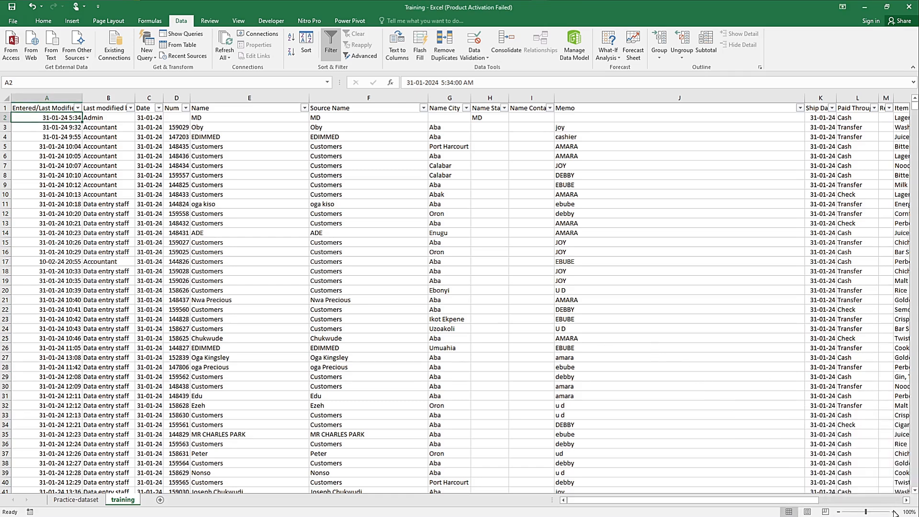
pyautogui.click(893, 512)
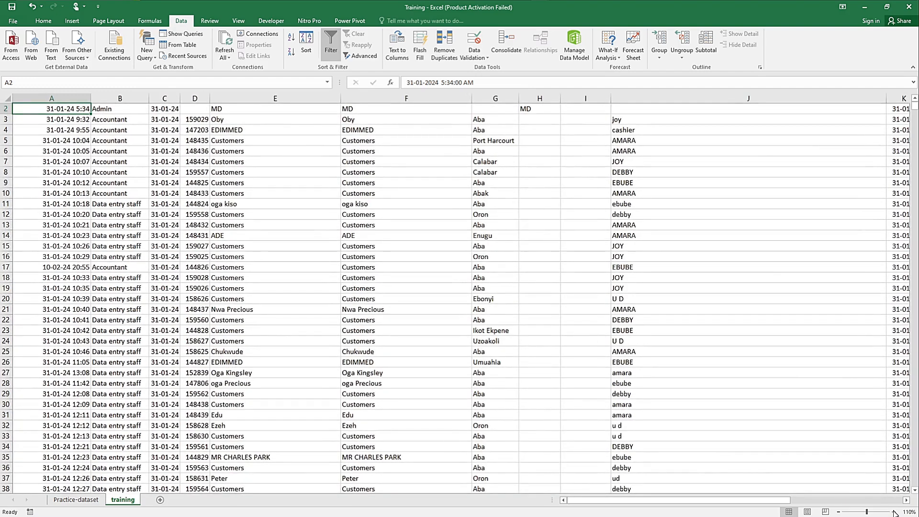
pyautogui.click(893, 512)
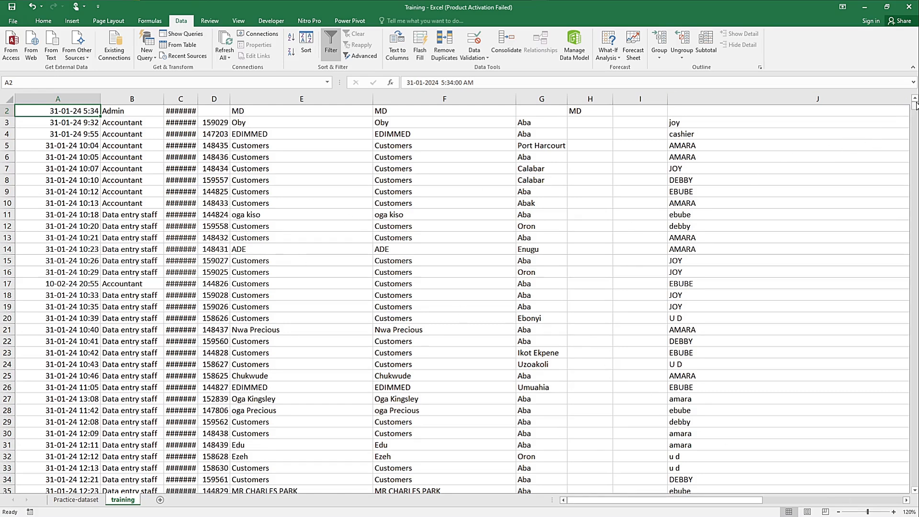
pyautogui.moveTo(915, 107); pyautogui.dragTo(915, 104)
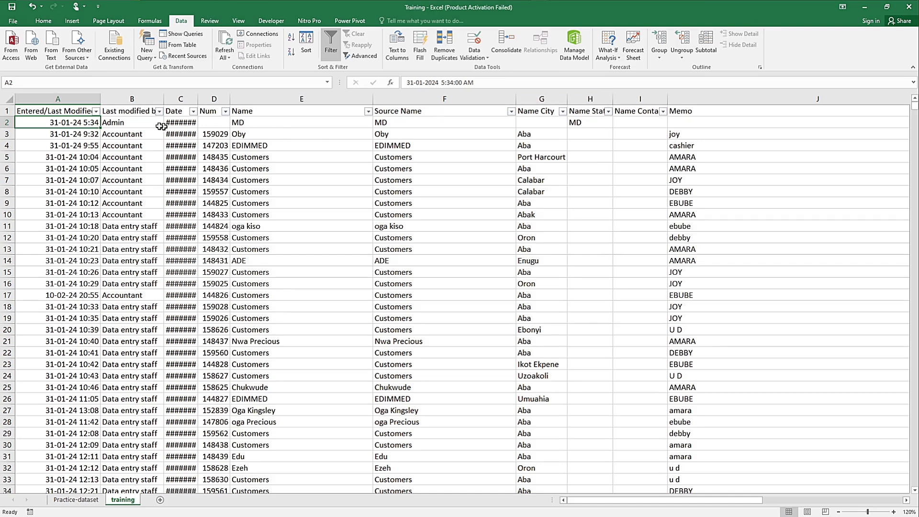
pyautogui.click(38, 112)
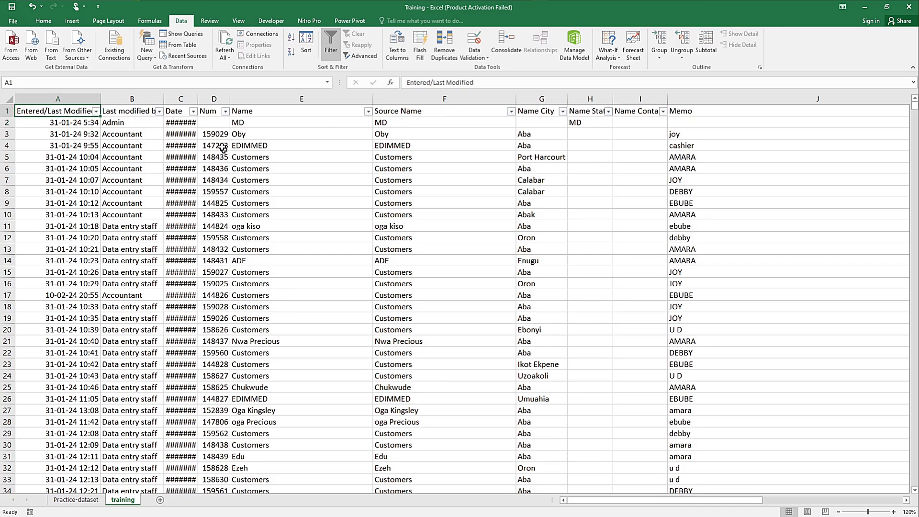
pyautogui.click(5, 102)
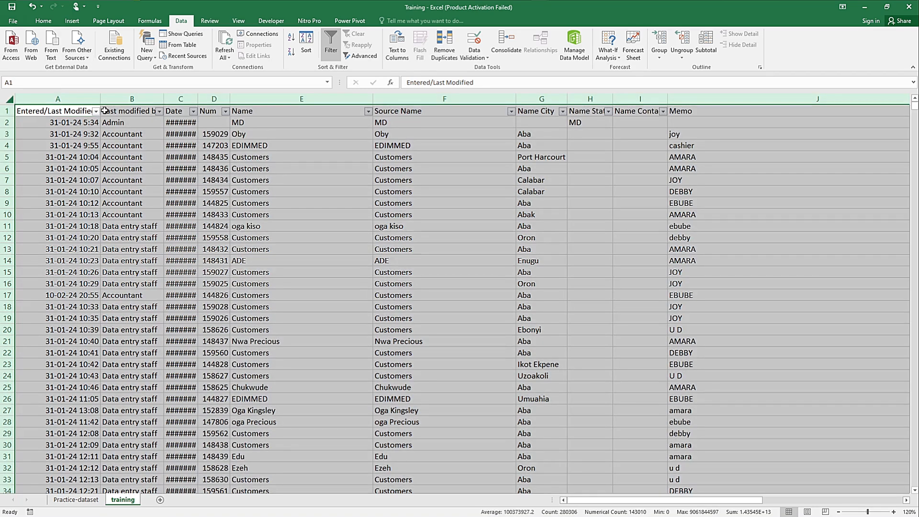
pyautogui.doubleClick(197, 100)
pyautogui.click(68, 137)
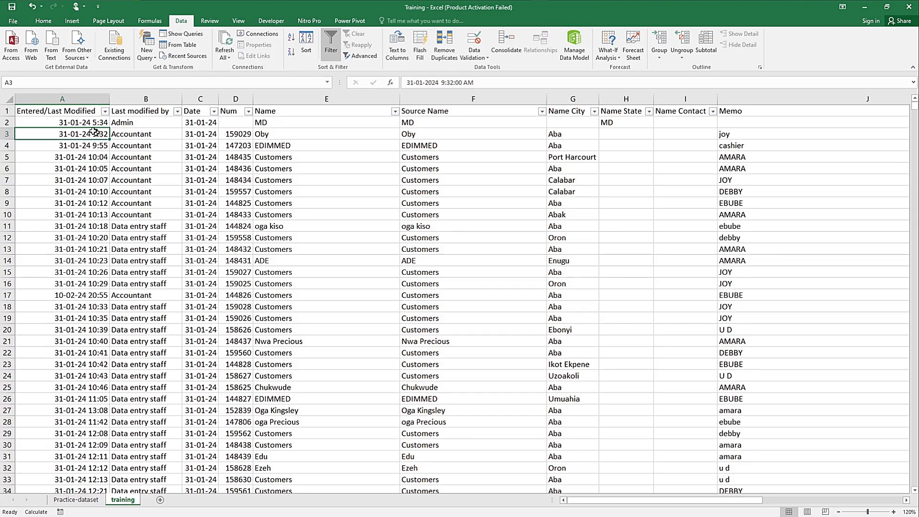
# Step: Compare the first record's entries under Entered/Last Modified and Date, and delete the Entered/Last Modified column
pyautogui.click(75, 122)
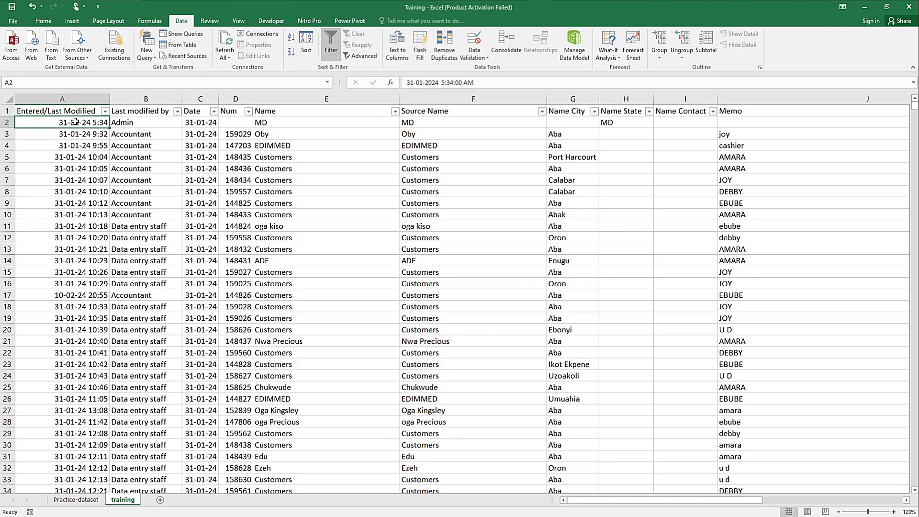
pyautogui.click(206, 124)
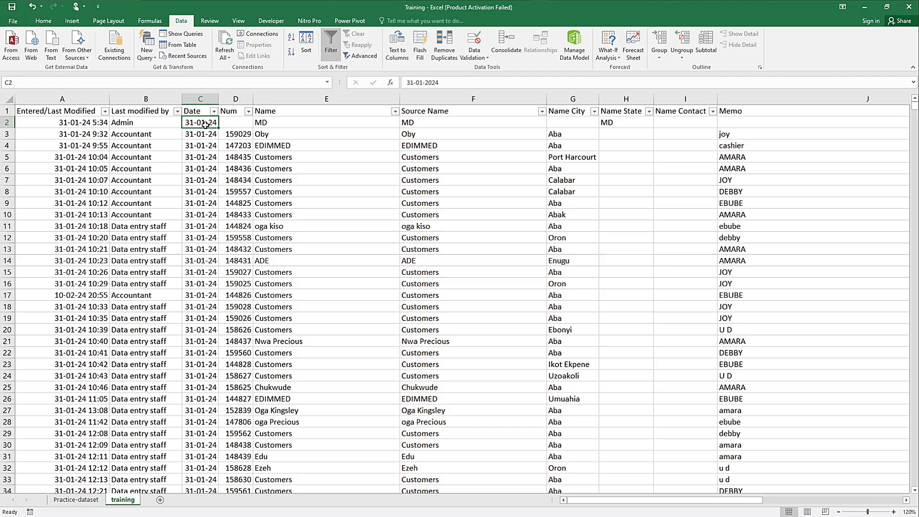
pyautogui.click(81, 99)
pyautogui.rightClick(82, 98)
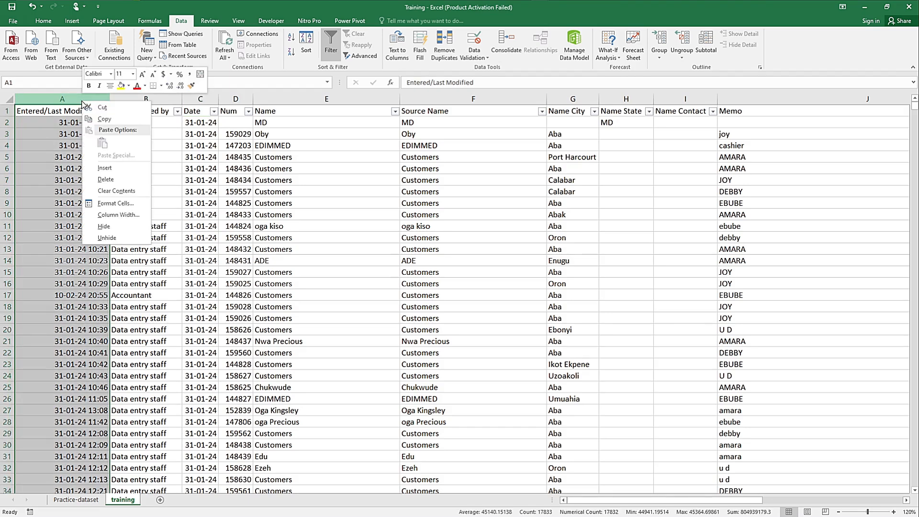
pyautogui.click(108, 179)
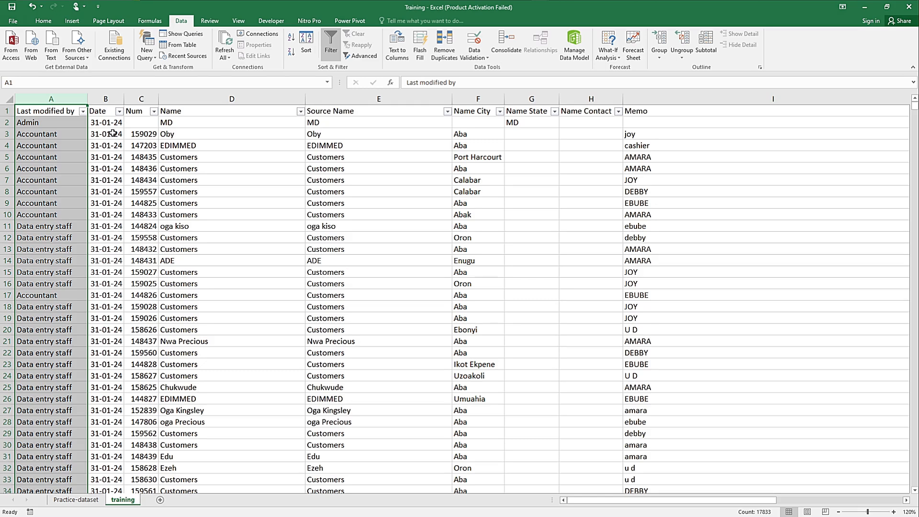
# Step: Delete the Source Name column, which repeats the entries of the Name column
pyautogui.click(216, 132)
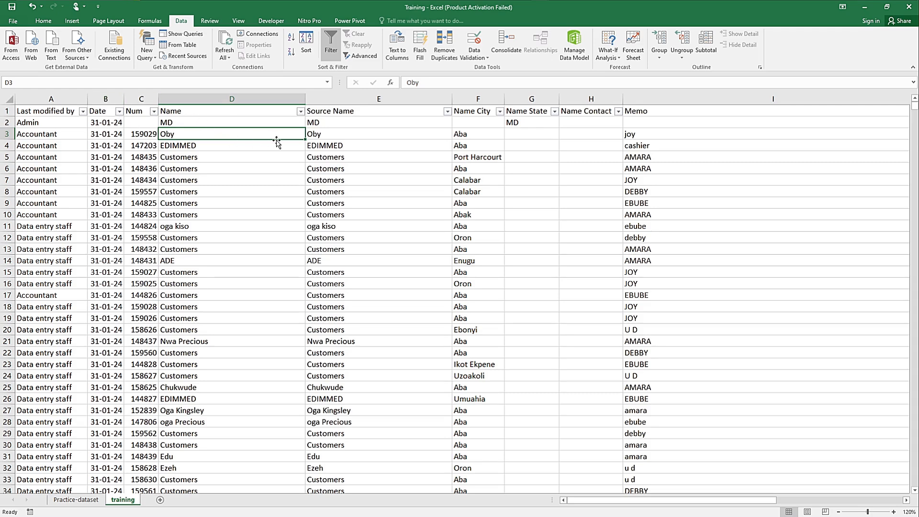
pyautogui.click(183, 122)
pyautogui.click(198, 110)
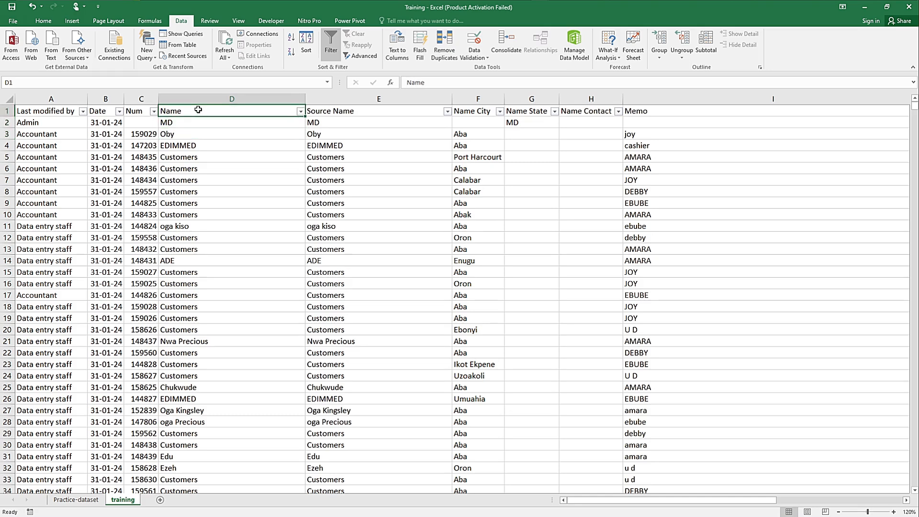
pyautogui.click(355, 99)
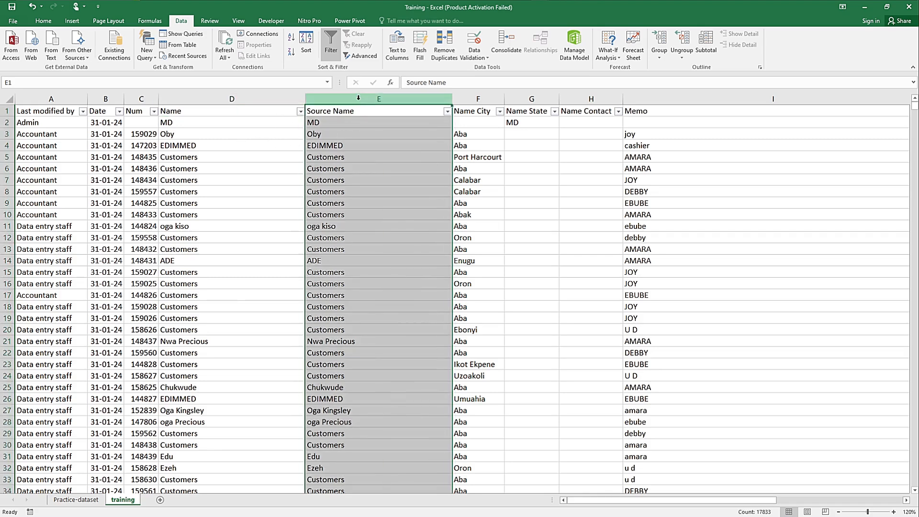
pyautogui.rightClick(358, 97)
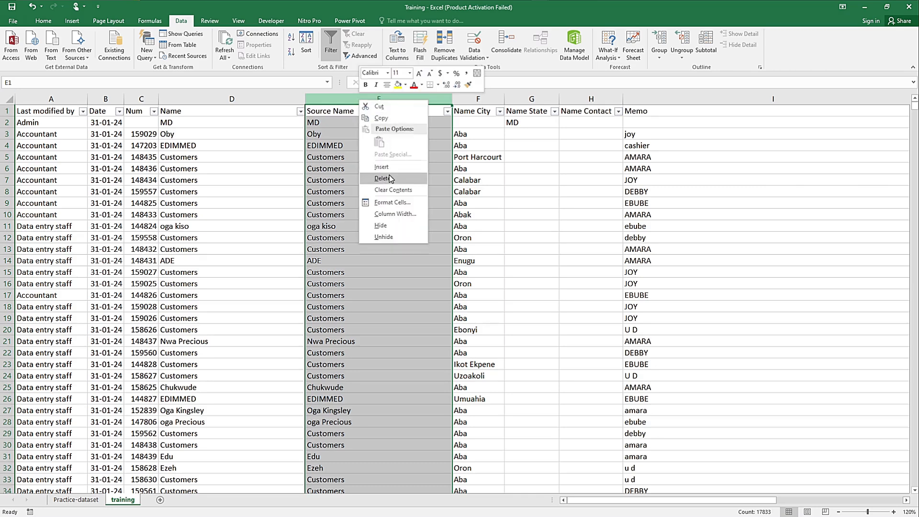
pyautogui.click(389, 174)
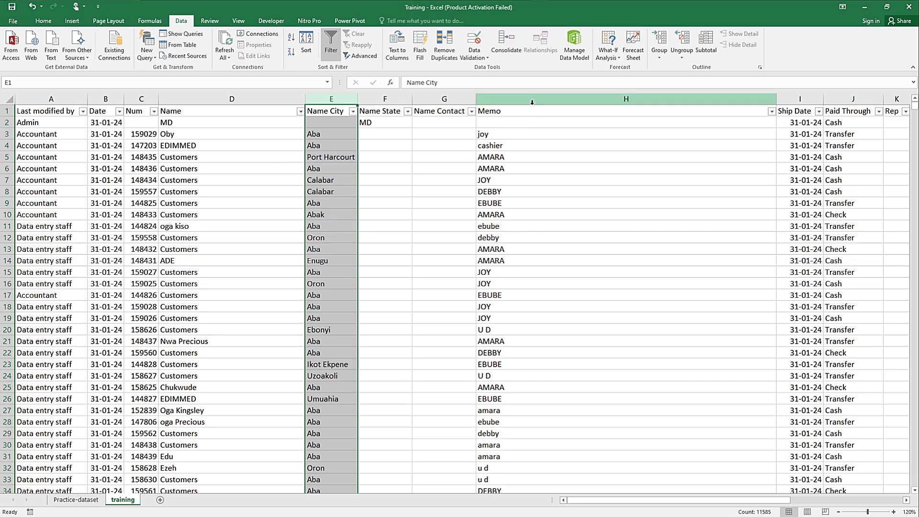
# Step: Review the full list of filter values in the Memo column and delete that column
pyautogui.click(772, 113)
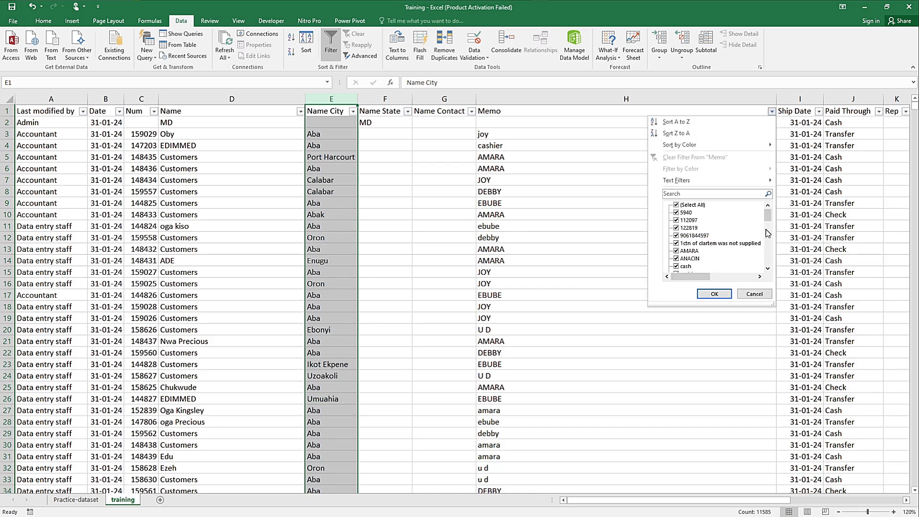
pyautogui.scroll(-3, 769, 223)
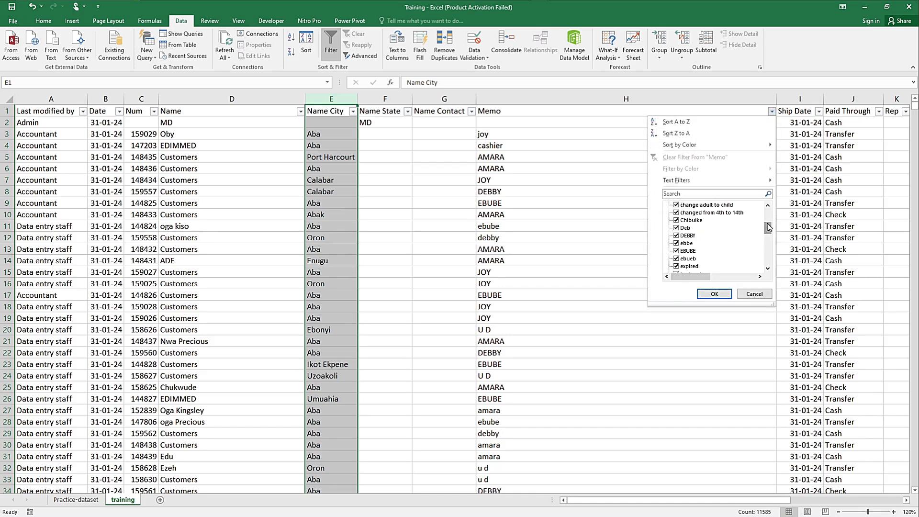
pyautogui.moveTo(769, 227); pyautogui.dragTo(771, 261)
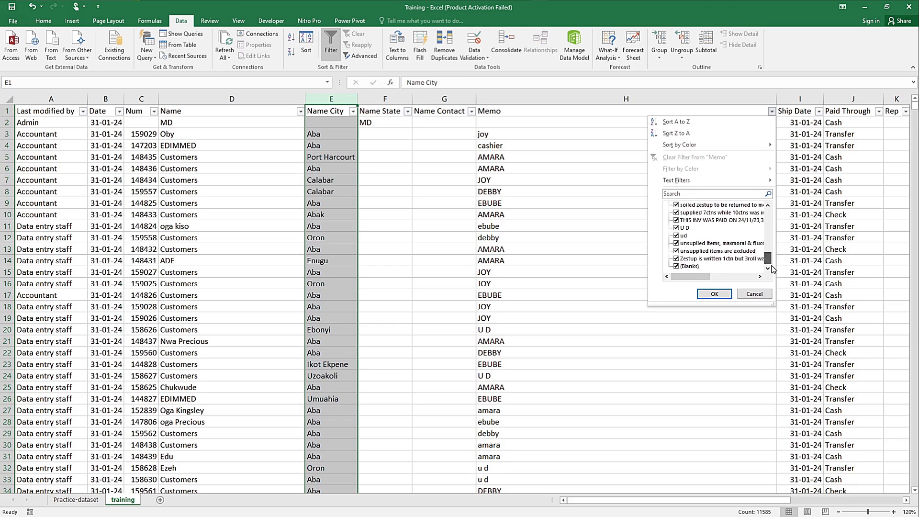
pyautogui.click(756, 293)
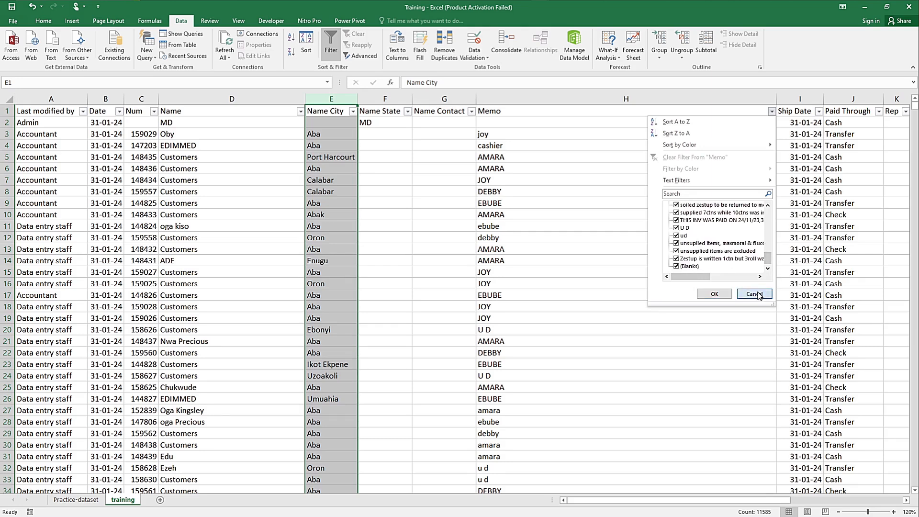
pyautogui.click(636, 99)
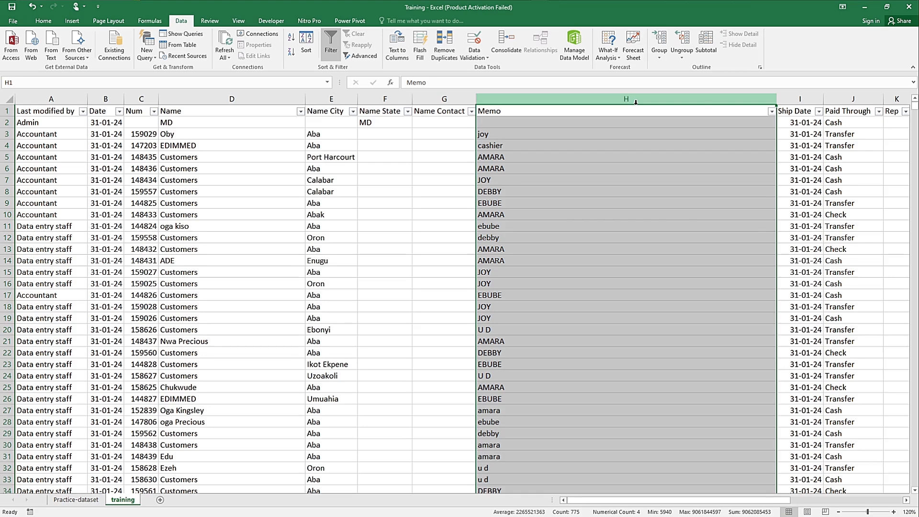
pyautogui.rightClick(636, 101)
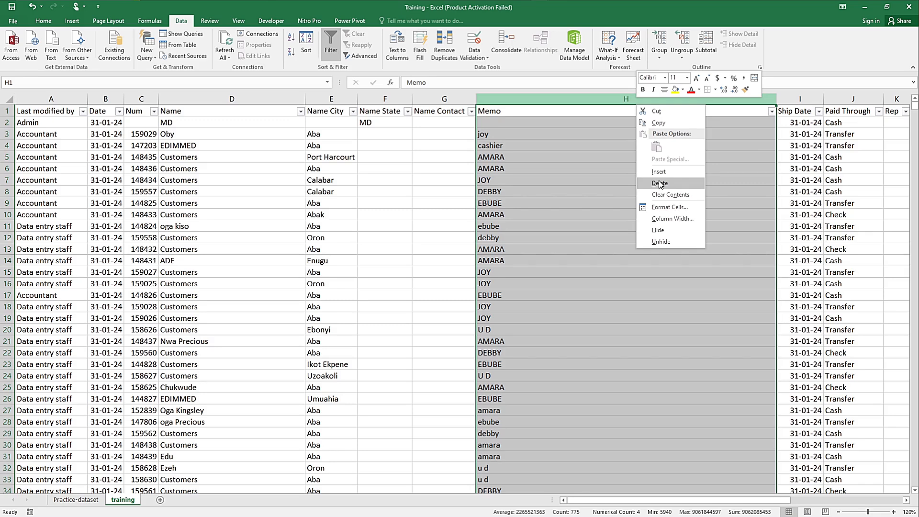
pyautogui.click(660, 183)
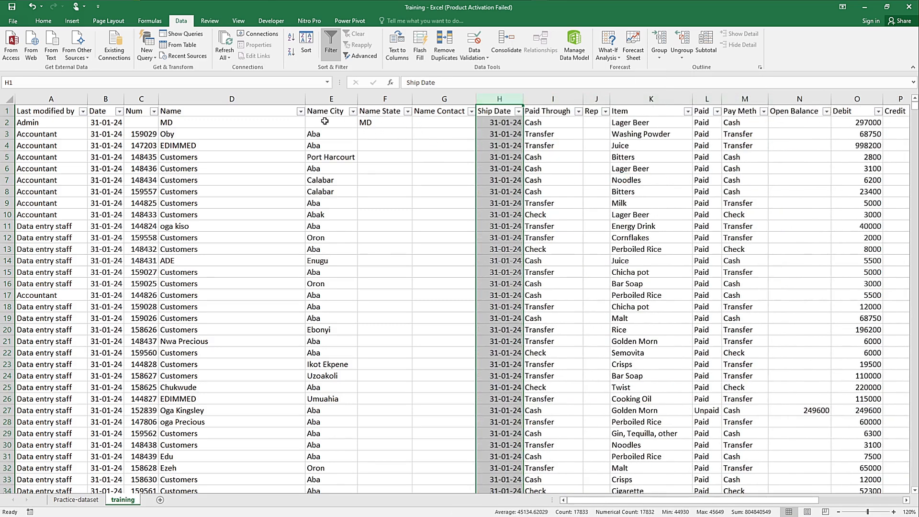
# Step: Turn the header row filters off and back on, and select the Name City header
pyautogui.click(325, 121)
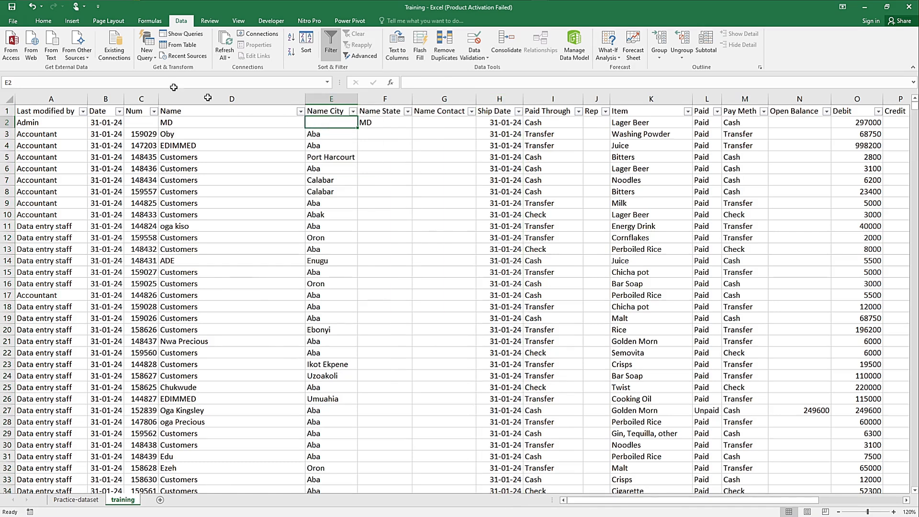
pyautogui.click(43, 22)
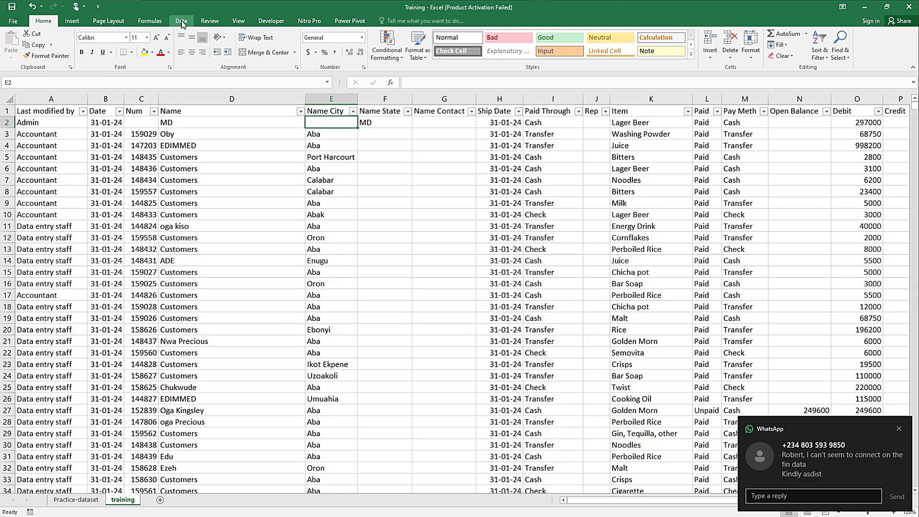
pyautogui.click(185, 23)
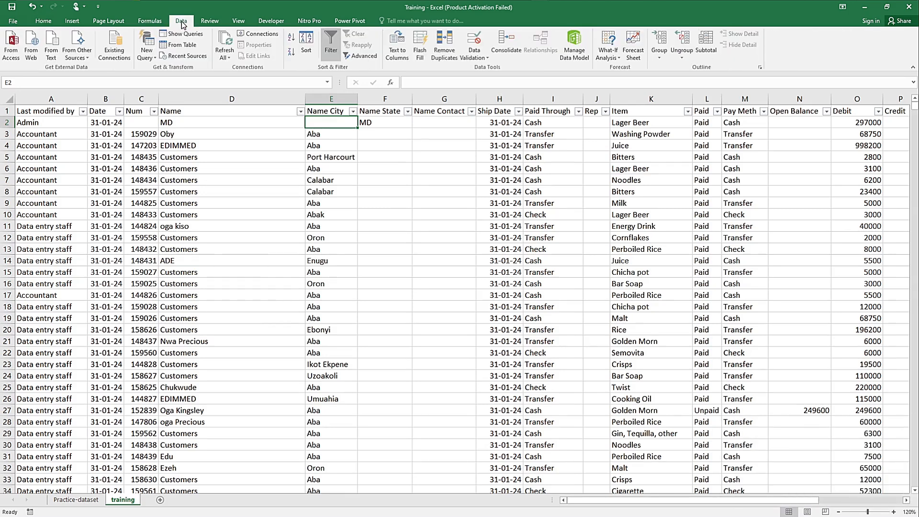
pyautogui.click(329, 46)
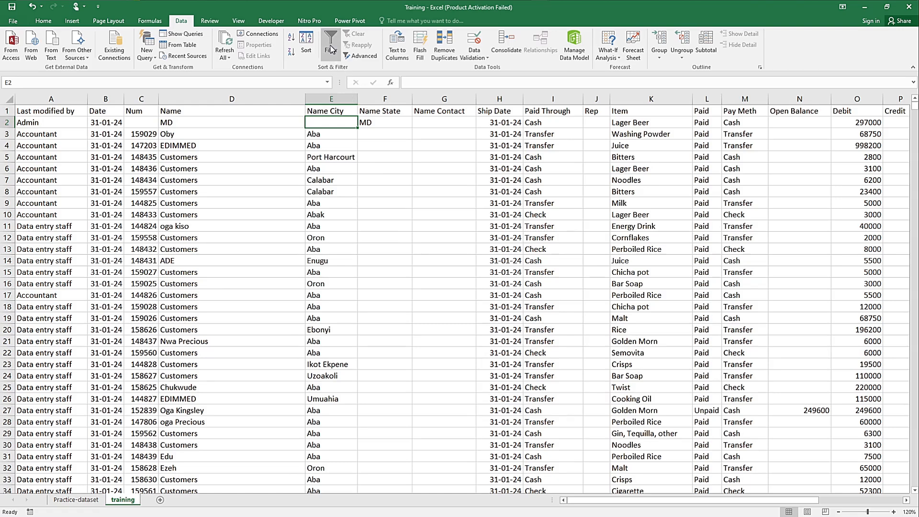
pyautogui.click(330, 48)
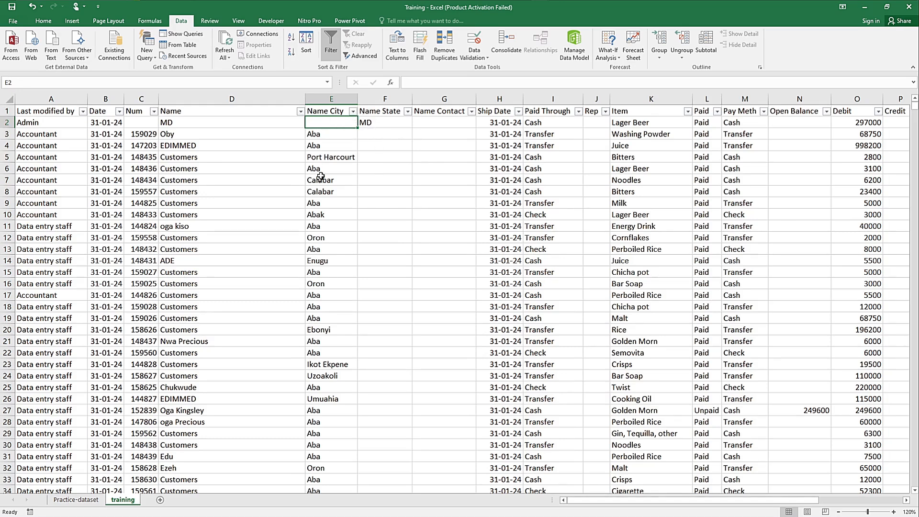
pyautogui.click(341, 111)
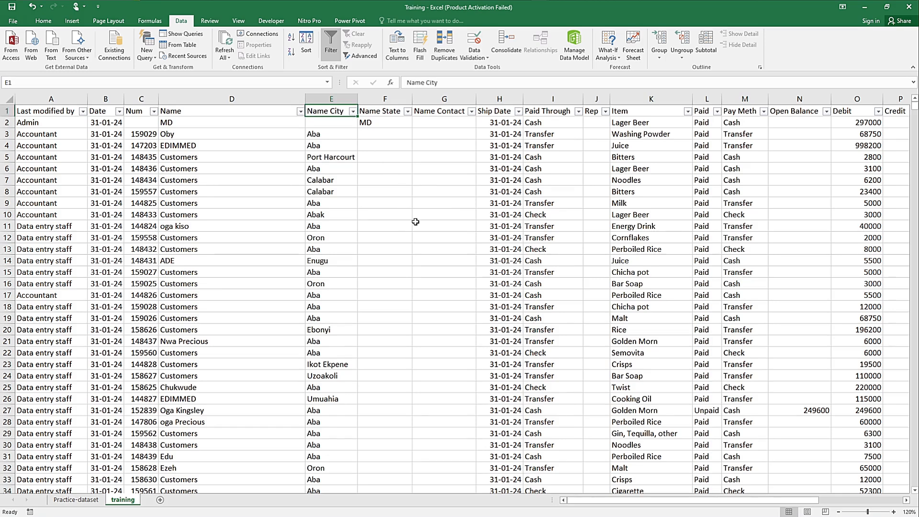
# Step: Rename the Name City column header as Location
pyautogui.write('Lo')
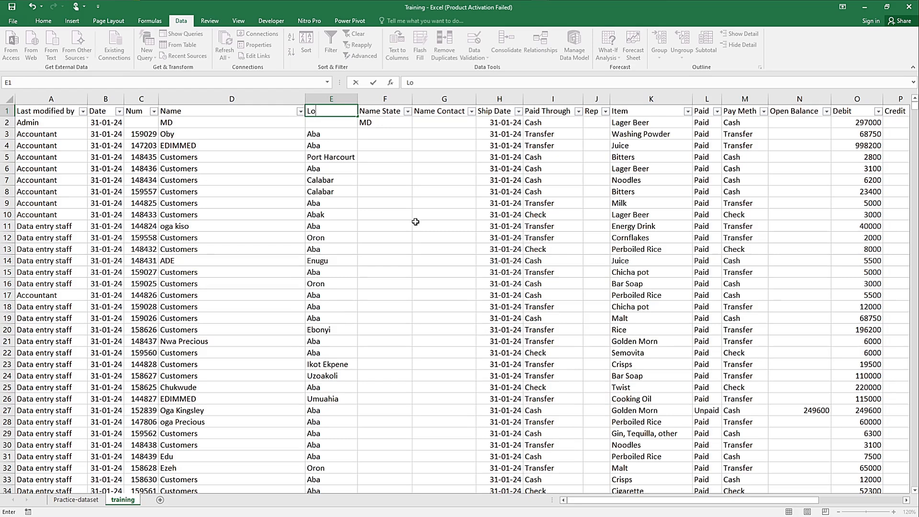
pyautogui.write('cation')
pyautogui.click(414, 145)
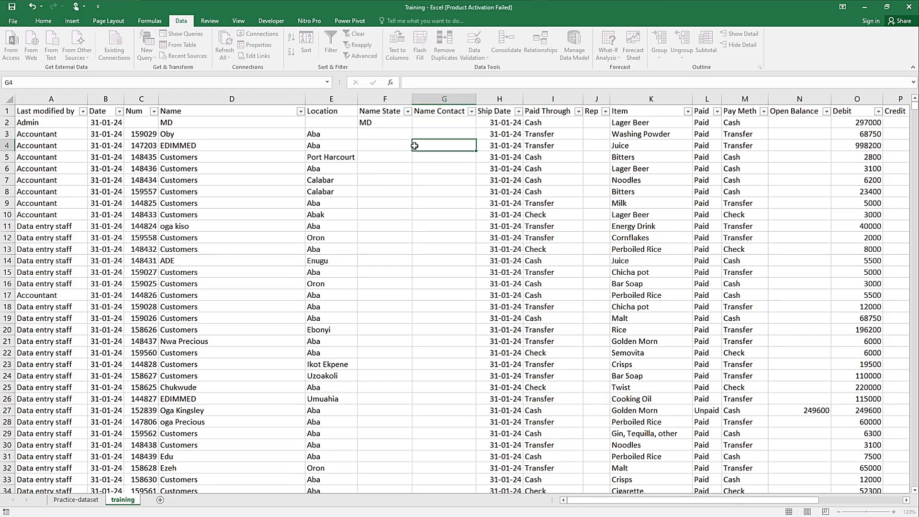
# Step: Review the filter values of the Name State column and rename its header as Gender
pyautogui.click(408, 112)
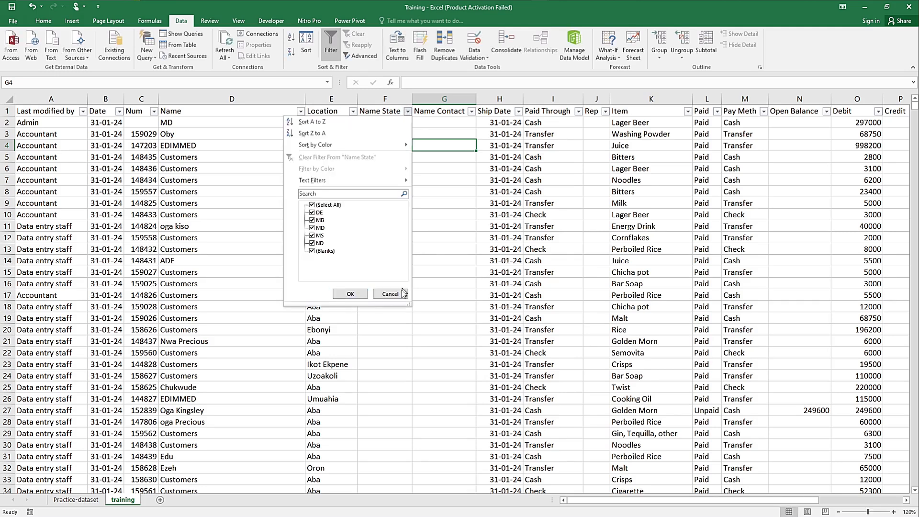
pyautogui.press('Escape')
pyautogui.click(379, 111)
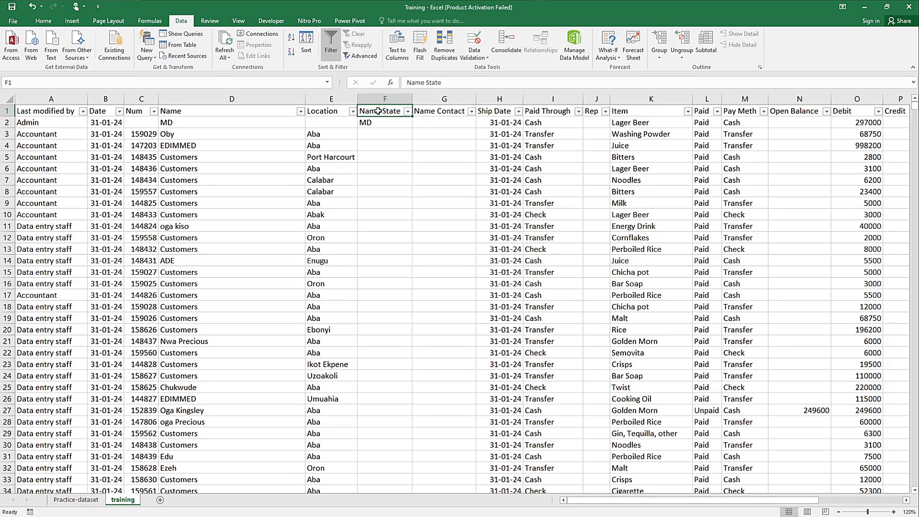
pyautogui.write('Gender')
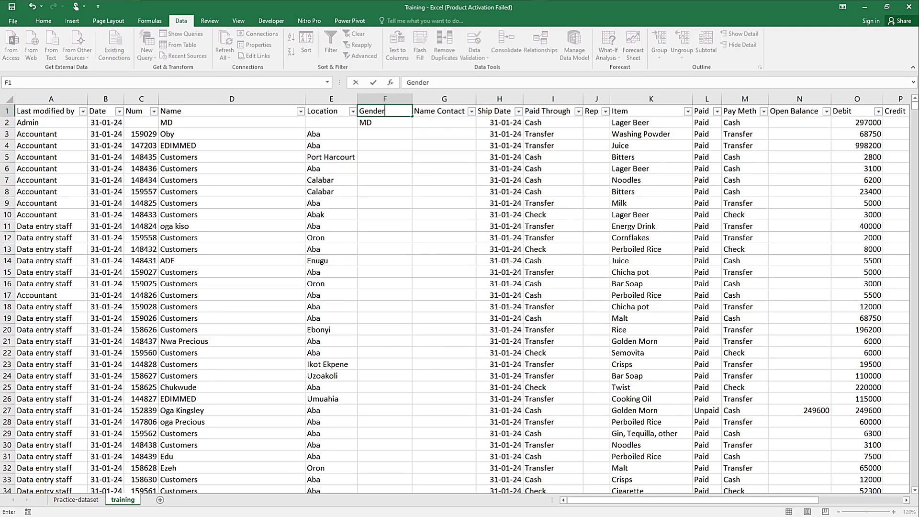
pyautogui.click(425, 133)
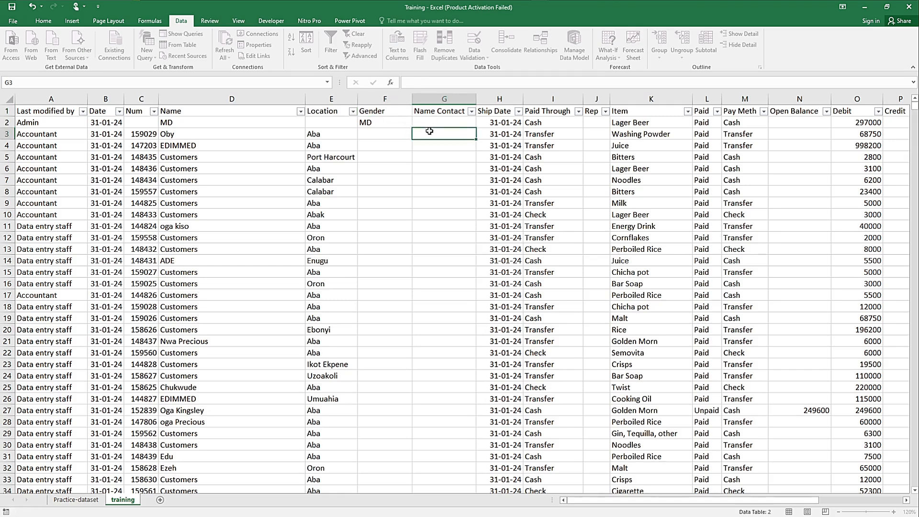
# Step: Check the filter values of the Name Contact column and delete that column
pyautogui.click(471, 112)
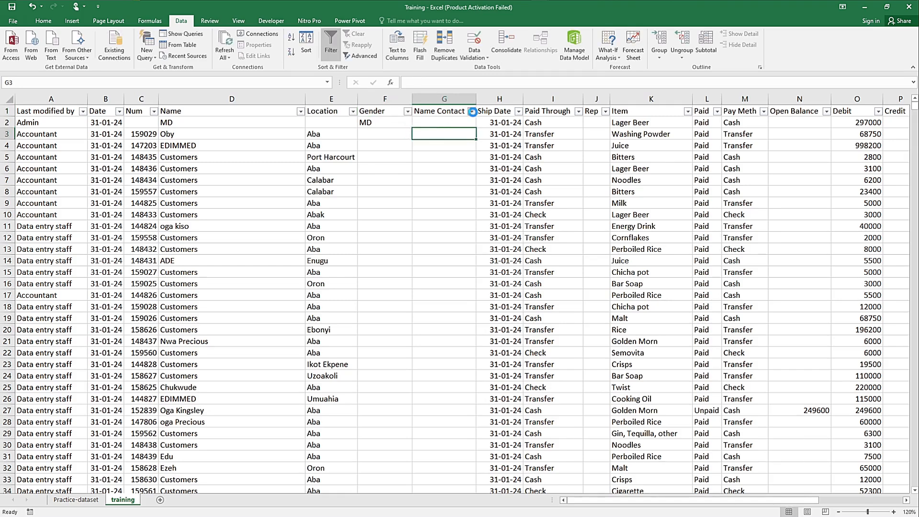
pyautogui.click(454, 329)
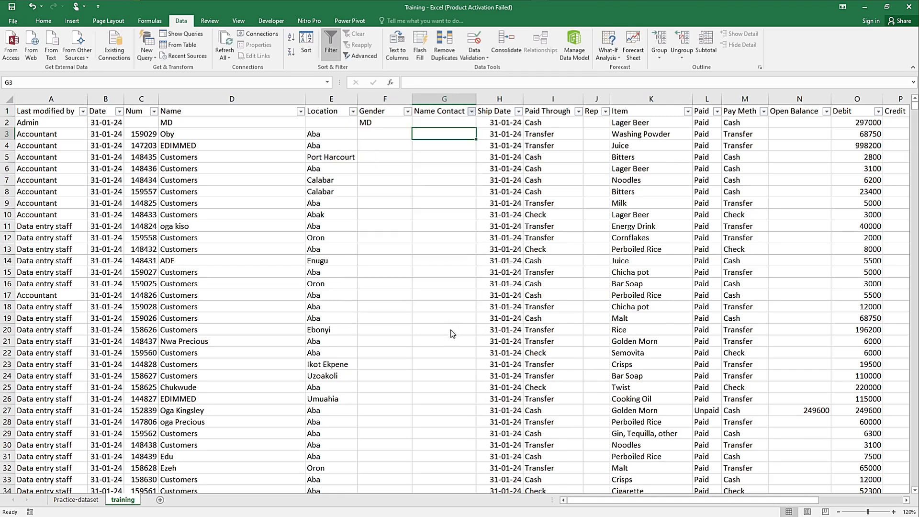
pyautogui.click(450, 95)
pyautogui.rightClick(451, 95)
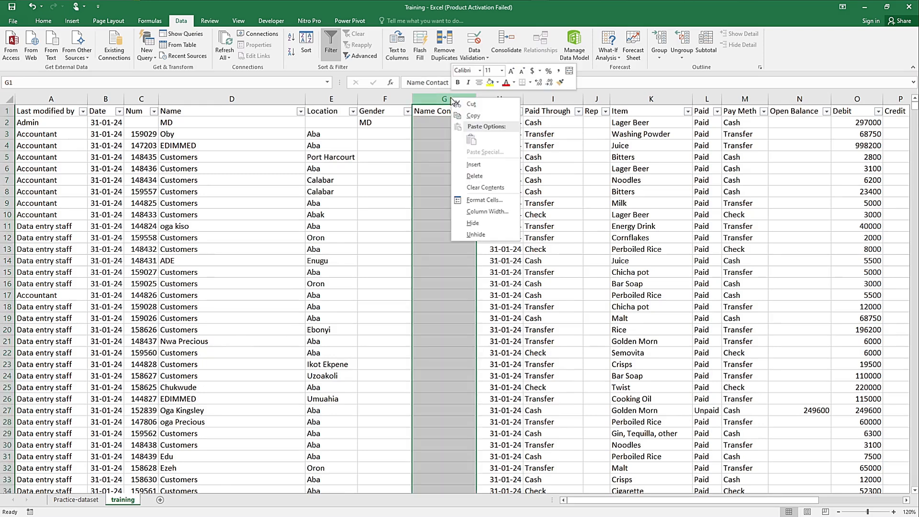
pyautogui.click(475, 176)
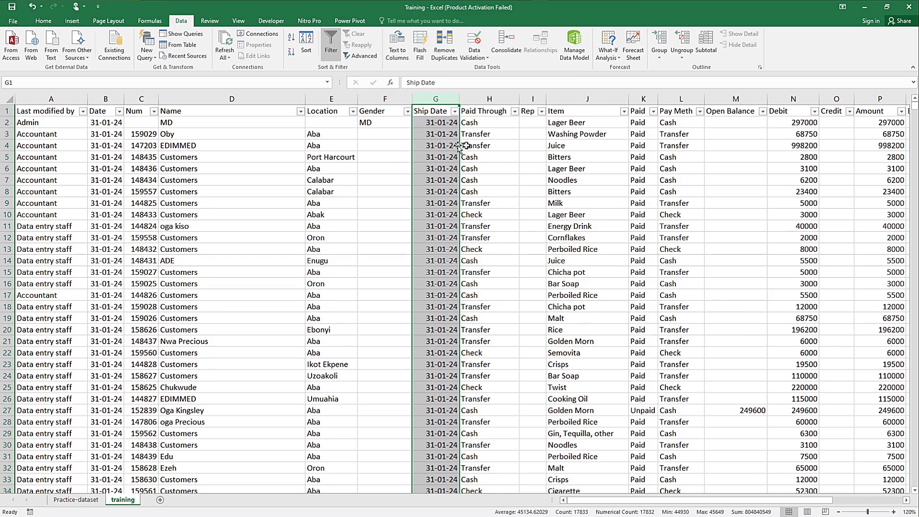
# Step: Delete the Paid Through column, which repeats the entries of the Pay Meth column
pyautogui.click(490, 145)
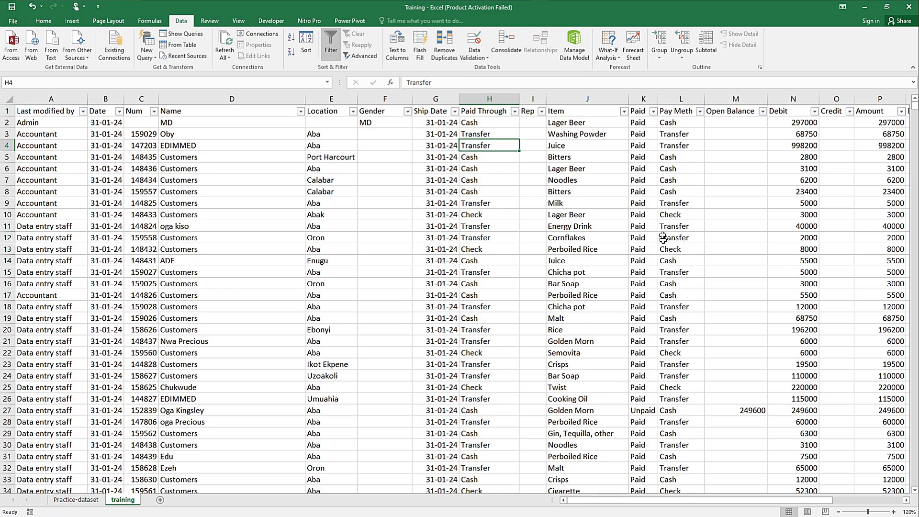
pyautogui.click(485, 102)
pyautogui.rightClick(486, 101)
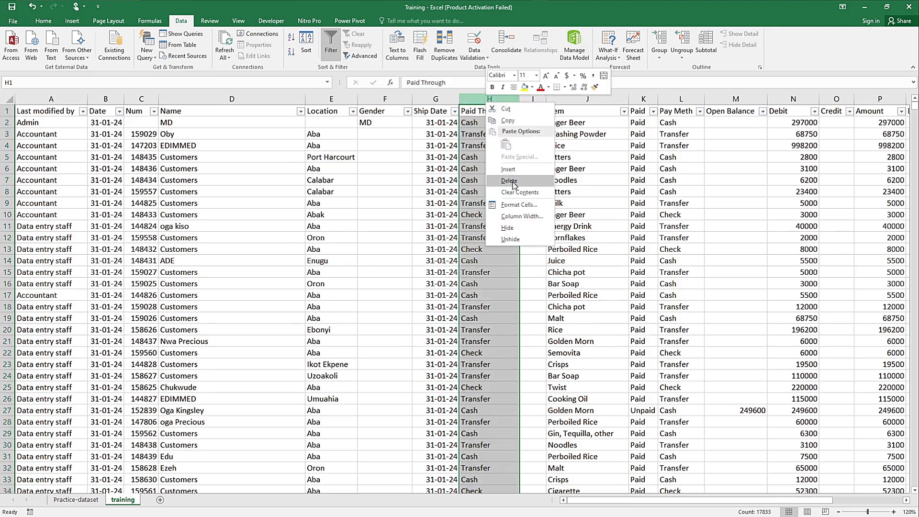
pyautogui.press('Escape')
pyautogui.hotkey('ctrl', '-')
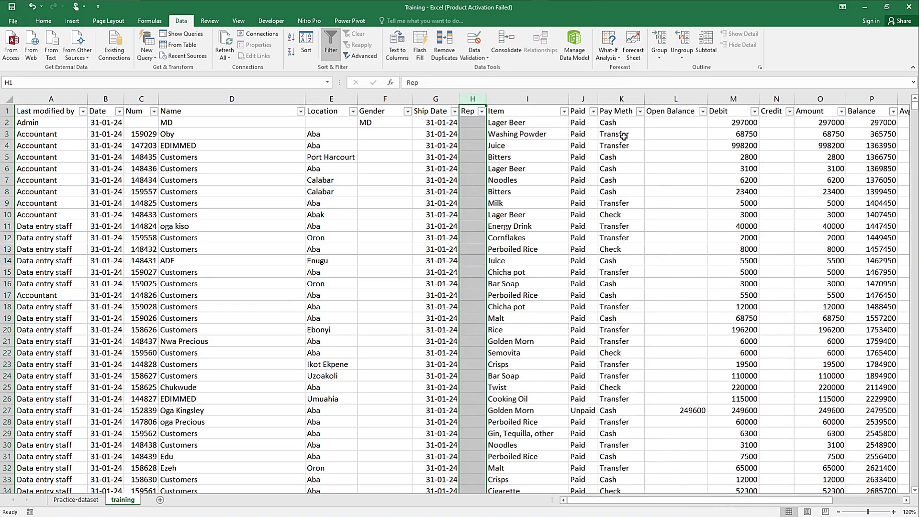
# Step: Rename the Paid column header as Paid/Unpaid and fit the column's width to its contents
pyautogui.click(607, 109)
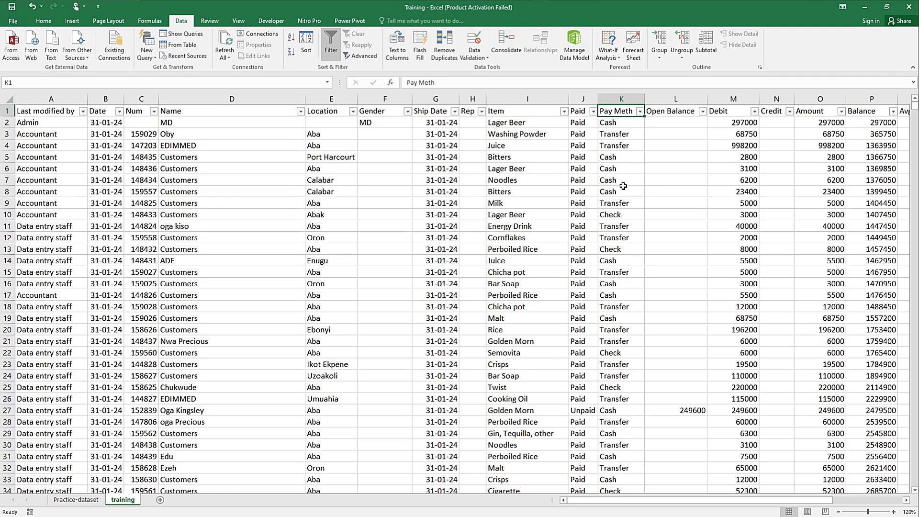
pyautogui.click(577, 115)
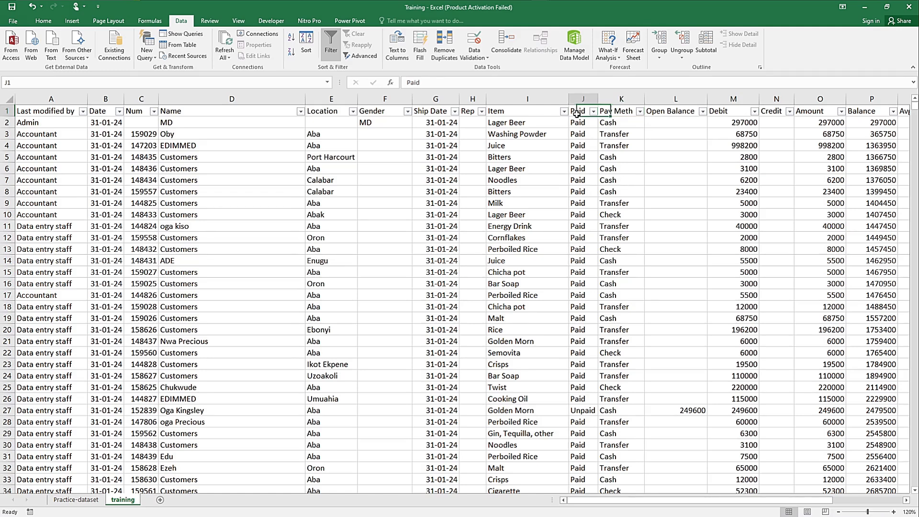
pyautogui.click(474, 83)
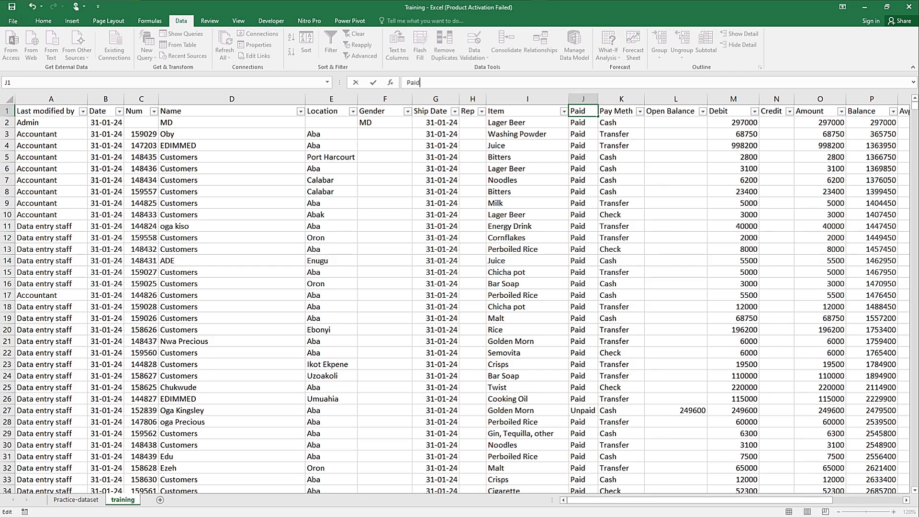
pyautogui.write('/Unpaid')
pyautogui.press('Return')
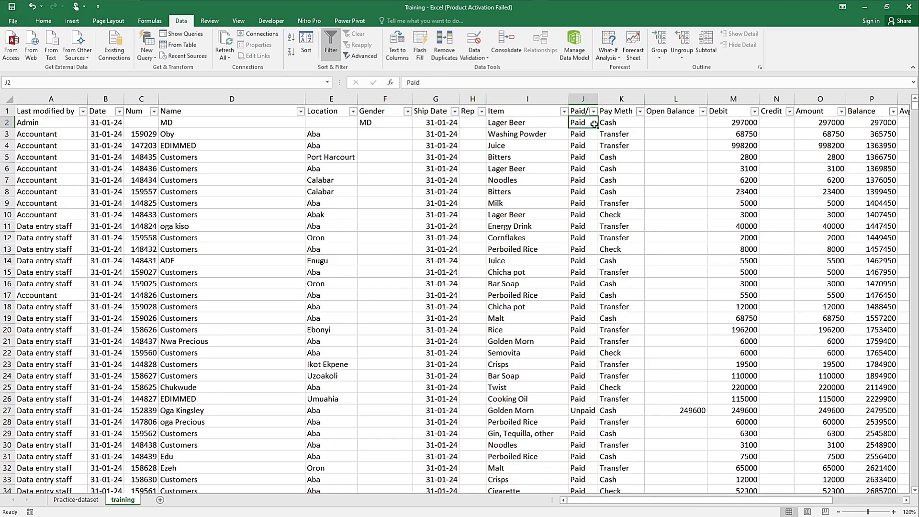
pyautogui.doubleClick(599, 101)
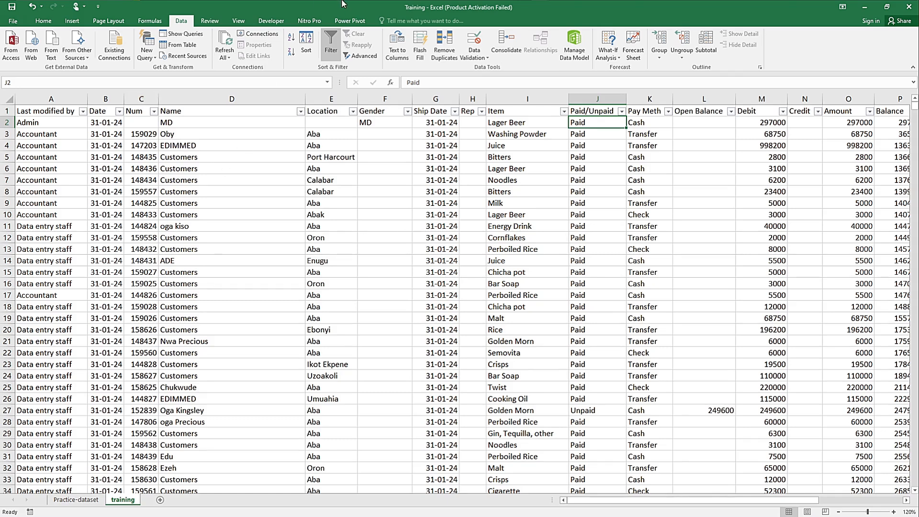
# Step: Check the filter values of the Num column and delete that column
pyautogui.moveTo(341, 1)
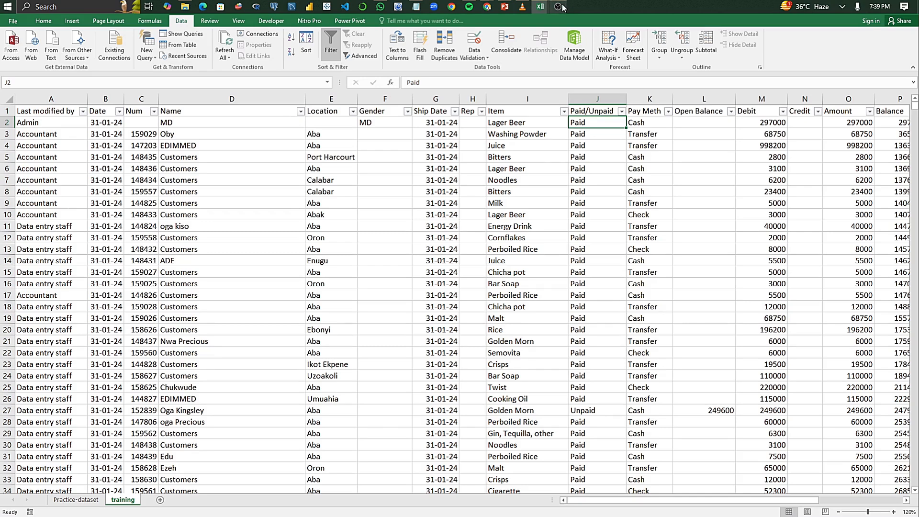
pyautogui.moveTo(559, 6)
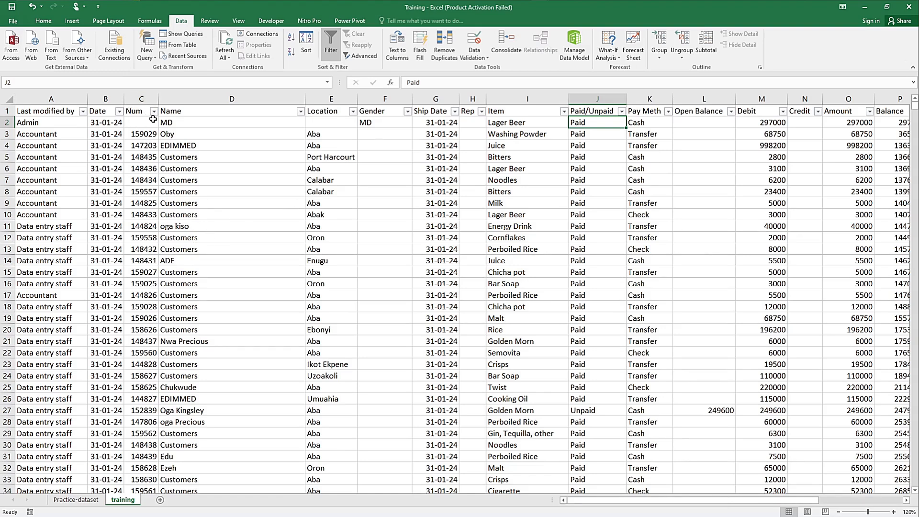
pyautogui.click(153, 112)
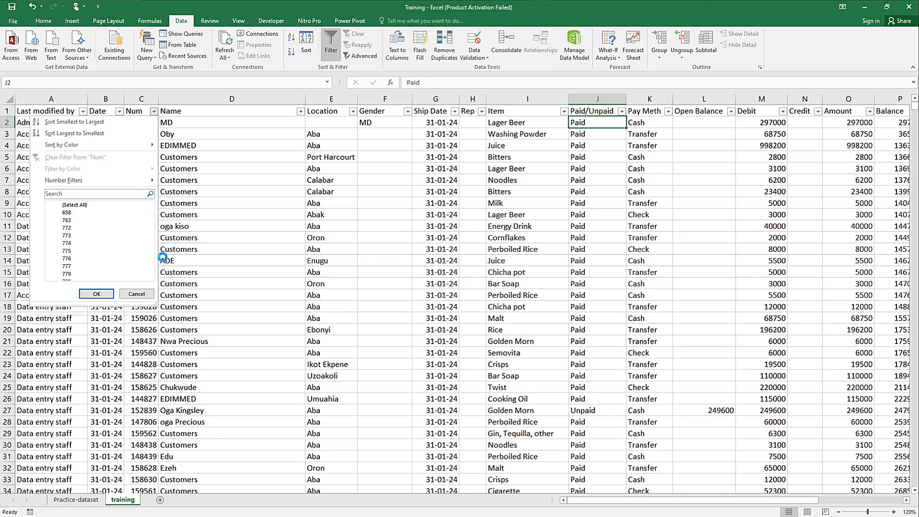
pyautogui.click(136, 302)
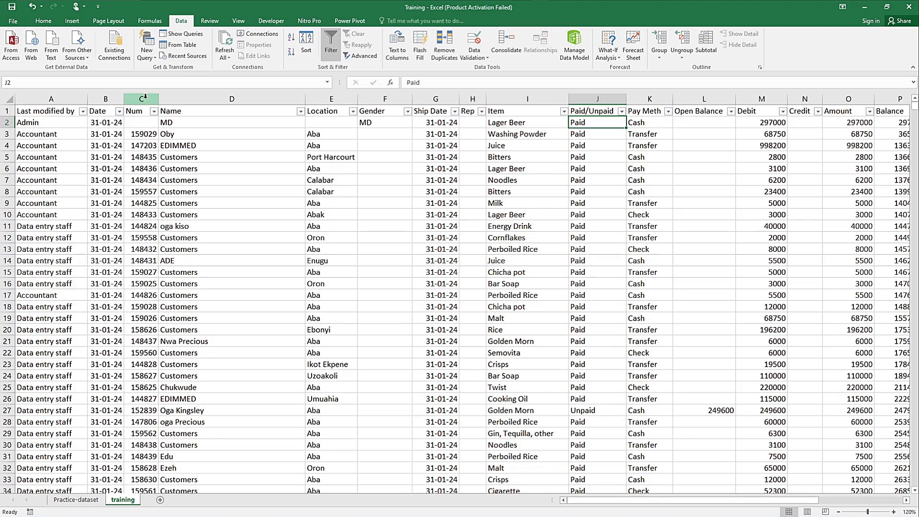
pyautogui.click(145, 96)
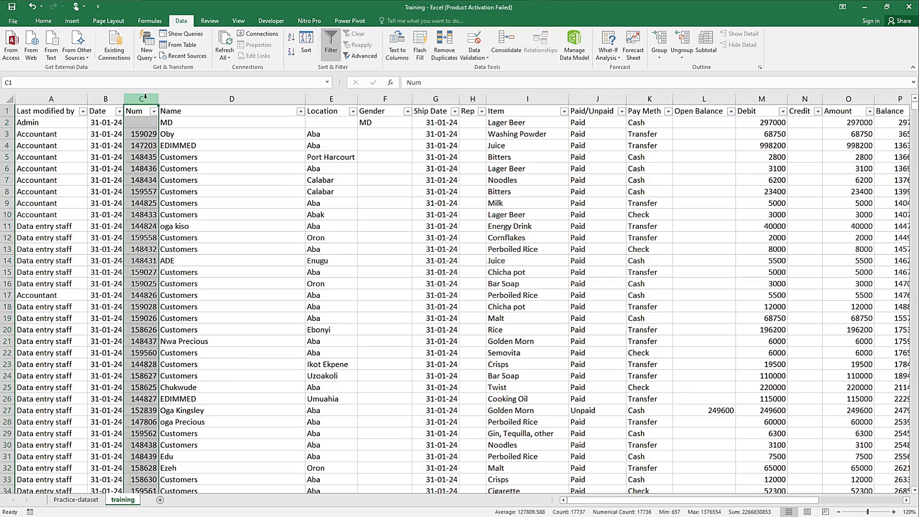
pyautogui.rightClick(145, 97)
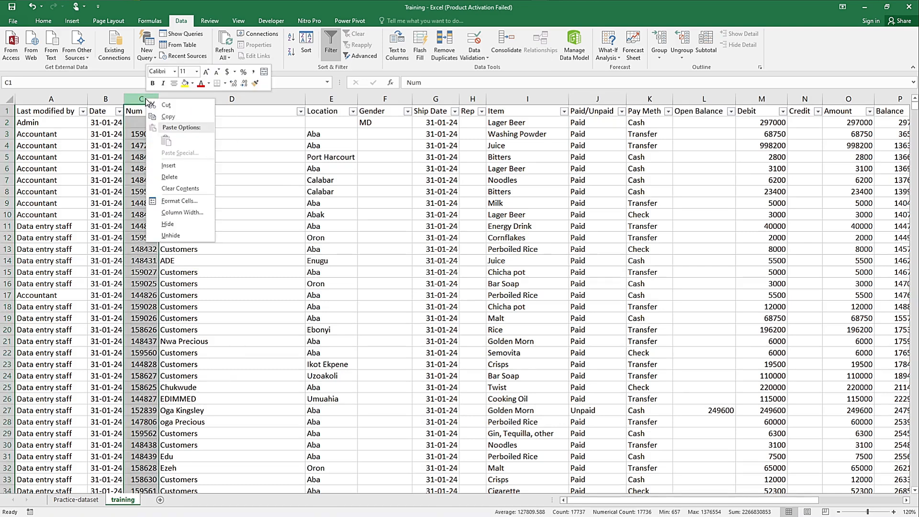
pyautogui.click(170, 178)
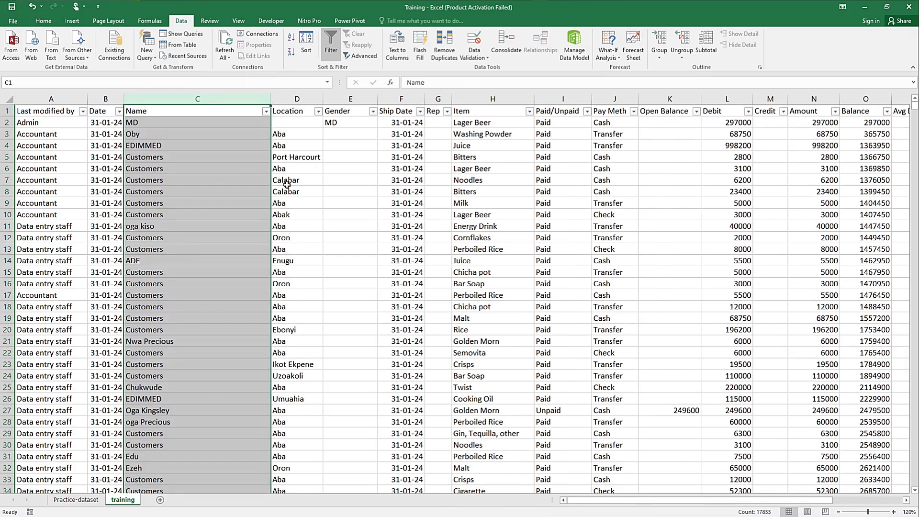
pyautogui.click(359, 169)
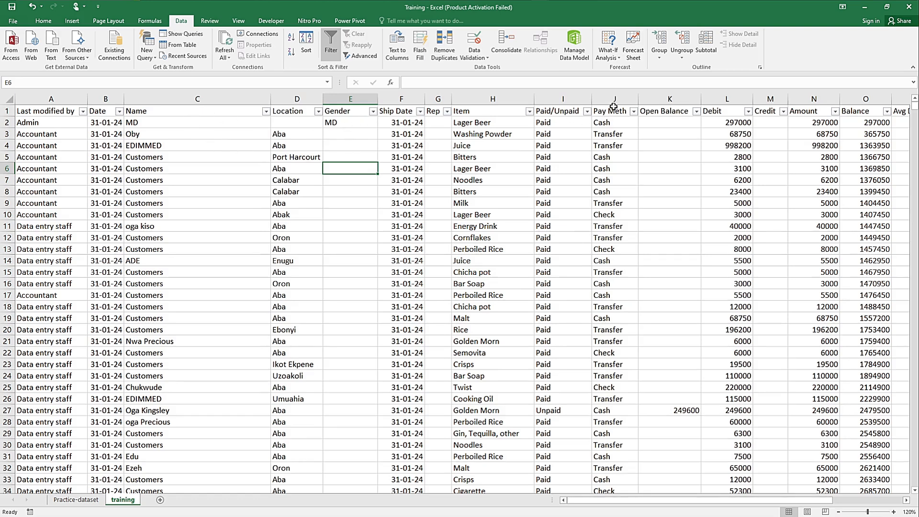
# Step: Look through the filter values of the Open Balance column and delete that column
pyautogui.click(476, 110)
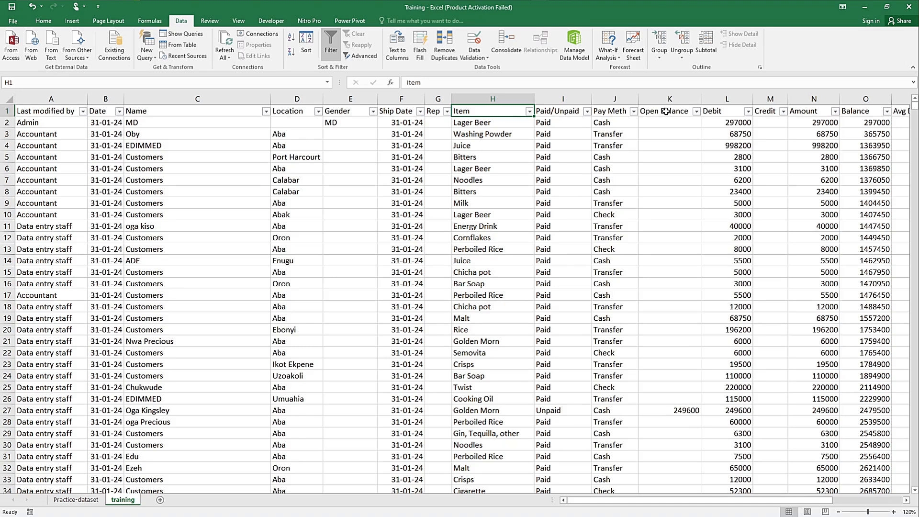
pyautogui.click(658, 128)
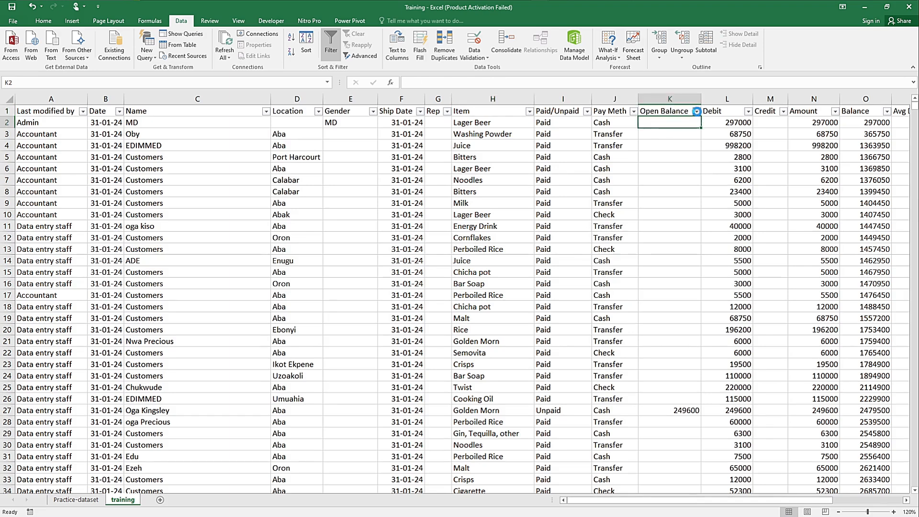
pyautogui.click(696, 112)
pyautogui.scroll(-3, 693, 242)
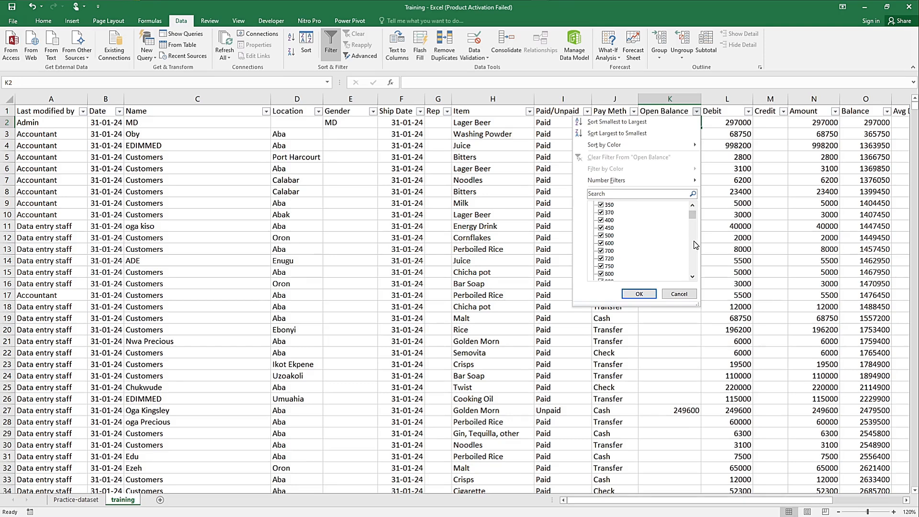
pyautogui.scroll(-10, 694, 266)
pyautogui.scroll(-10, 696, 266)
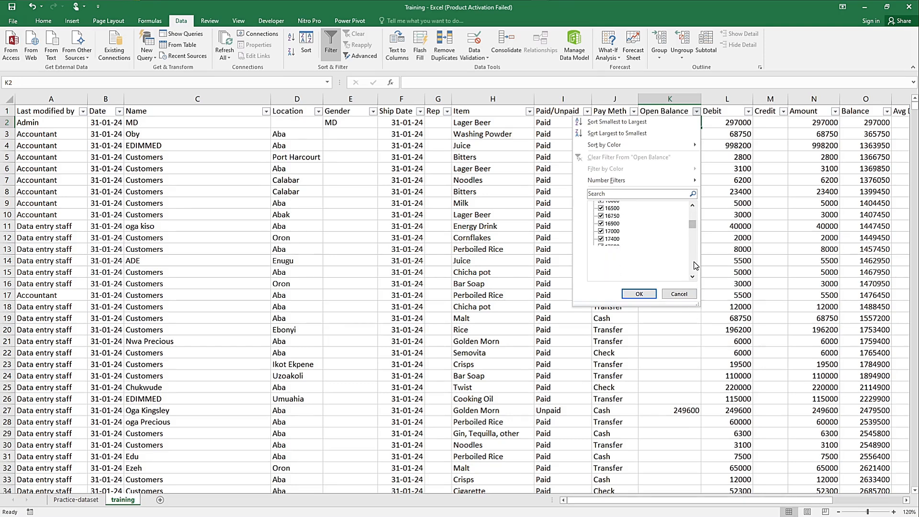
pyautogui.click(661, 344)
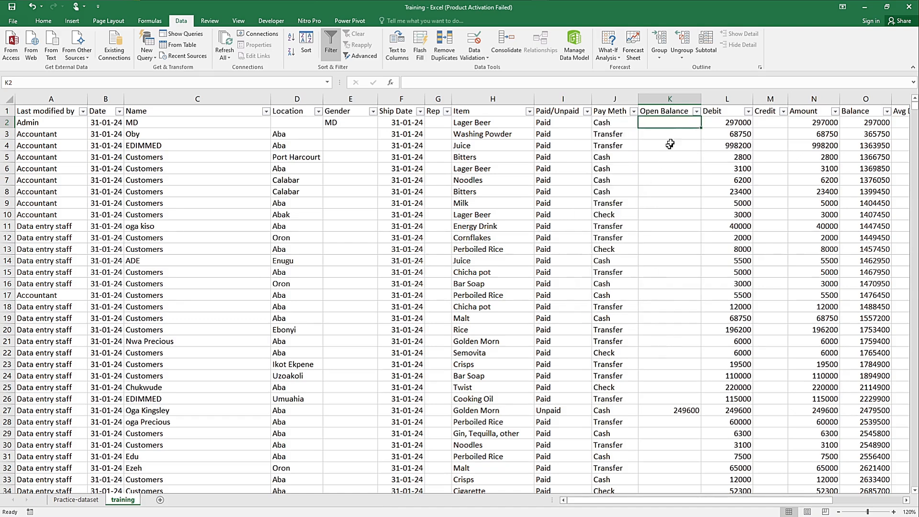
pyautogui.click(682, 99)
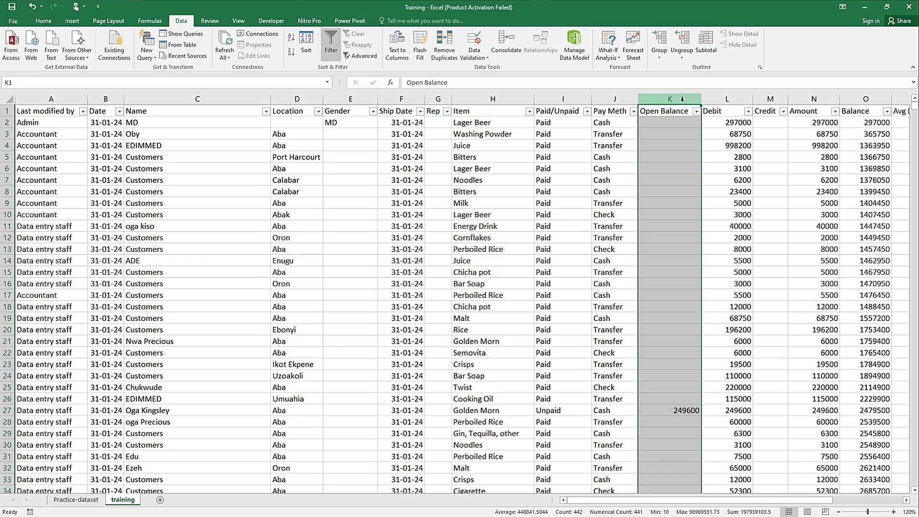
pyautogui.rightClick(683, 99)
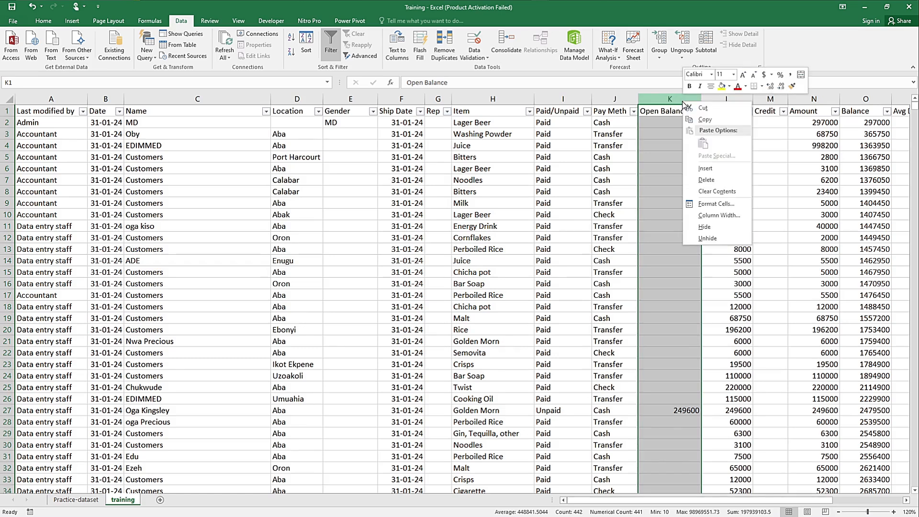
pyautogui.click(706, 180)
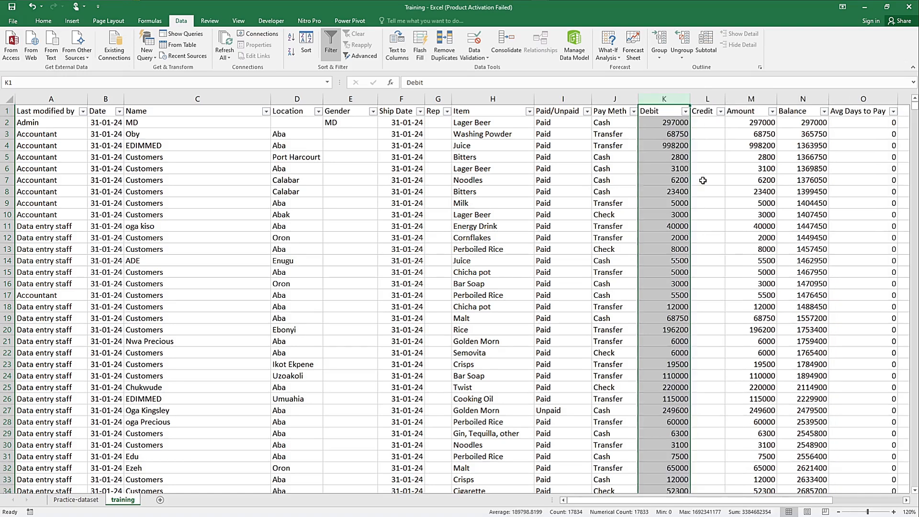
# Step: Delete the empty Credit column from the training sheet
pyautogui.click(715, 98)
pyautogui.rightClick(715, 99)
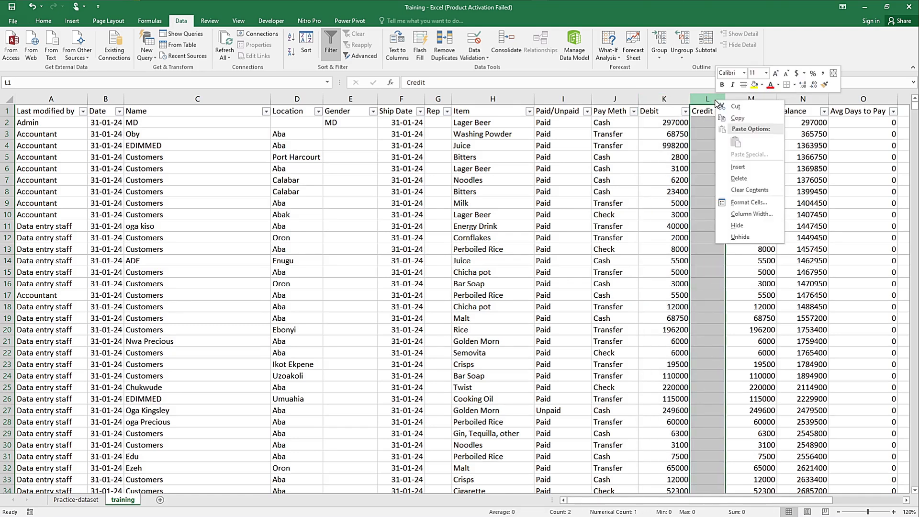
pyautogui.click(731, 186)
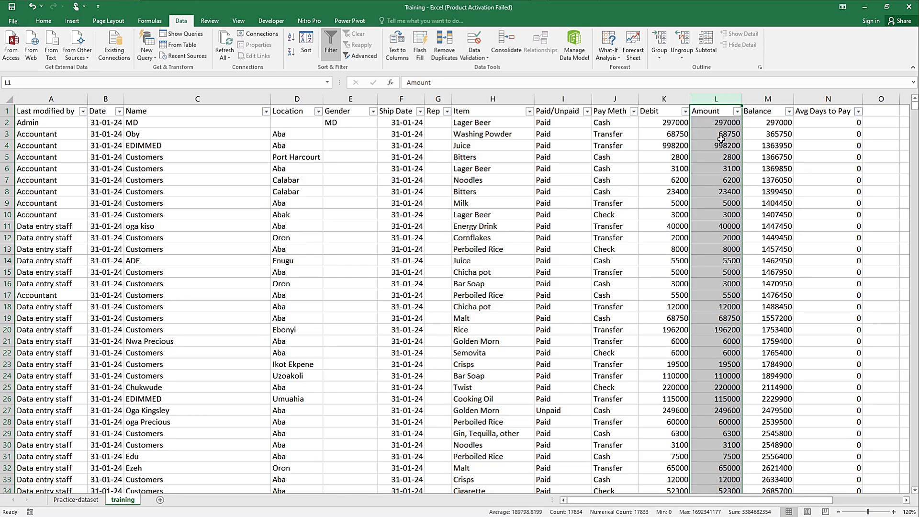
# Step: Compare the Debit and Amount entries in row 4 and delete the duplicate Debit column
pyautogui.click(666, 145)
pyautogui.click(713, 147)
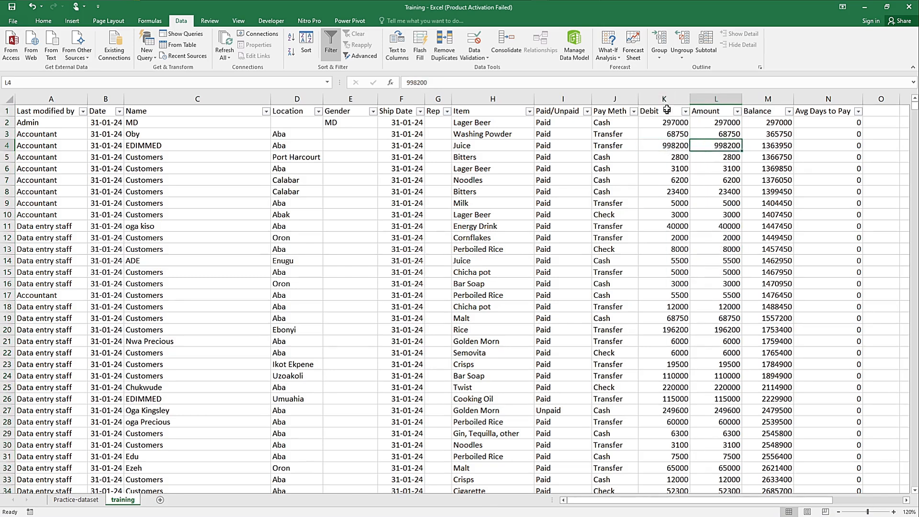
pyautogui.click(665, 98)
pyautogui.rightClick(666, 99)
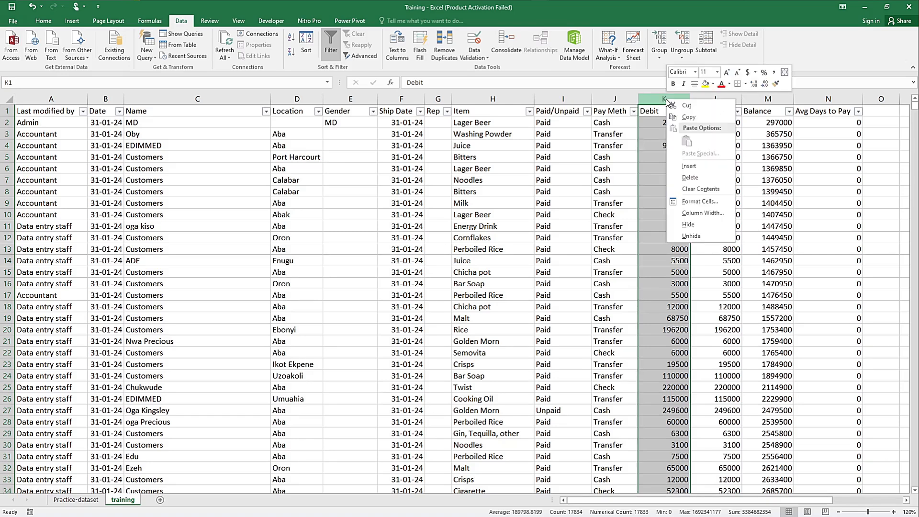
pyautogui.click(690, 177)
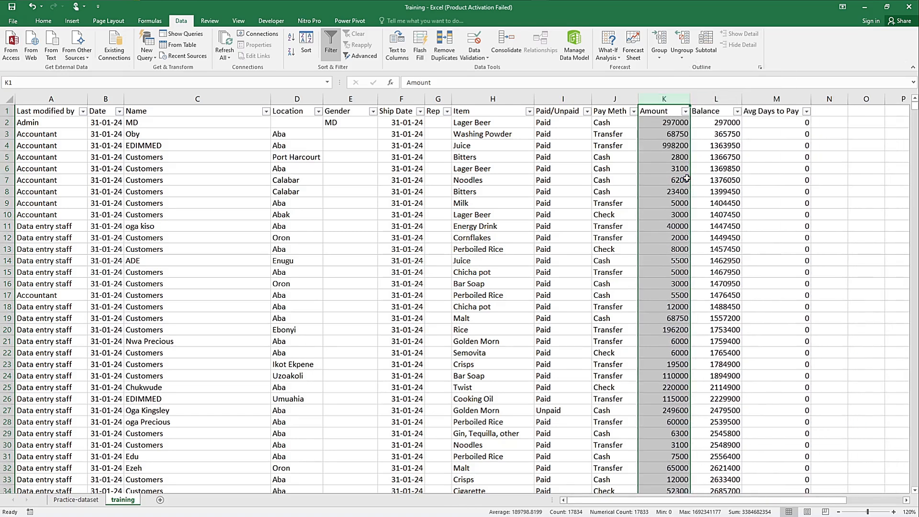
# Step: Delete the Avg Days to Pay column from the dataset
pyautogui.click(772, 114)
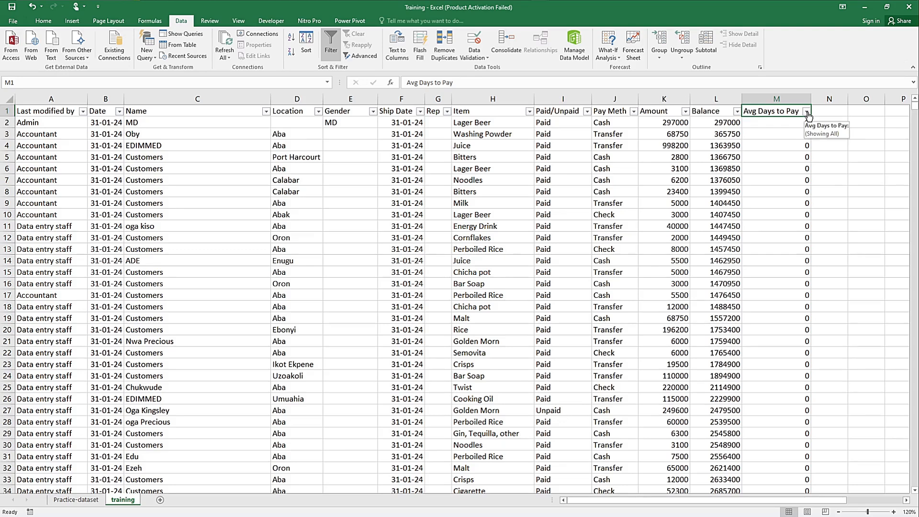
pyautogui.click(783, 99)
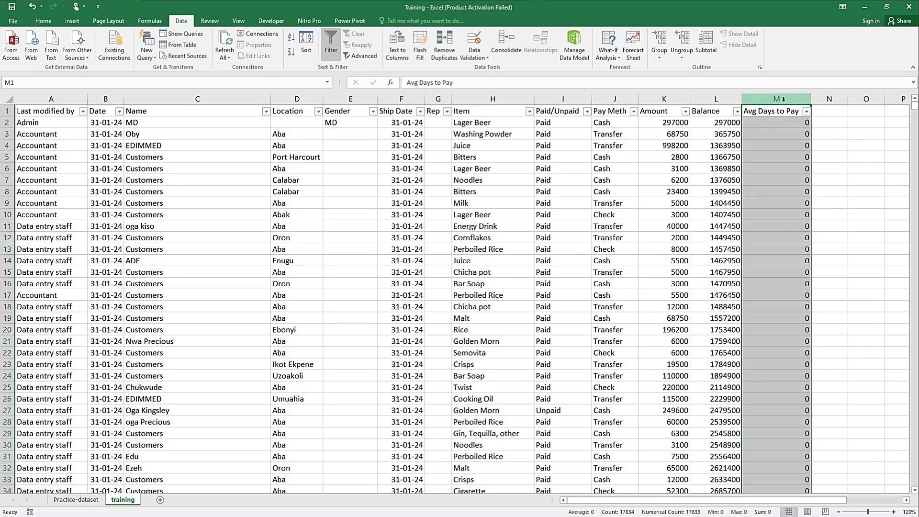
pyautogui.rightClick(783, 99)
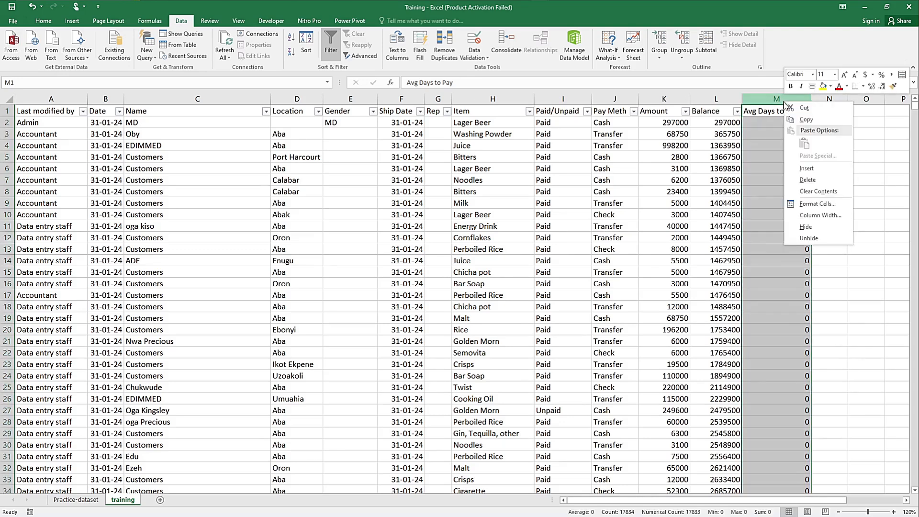
pyautogui.click(805, 180)
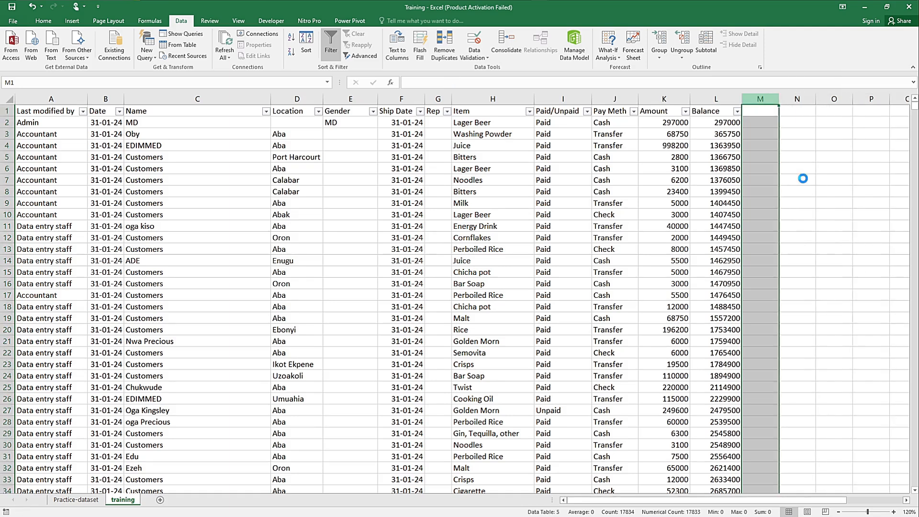
# Step: Start a running balance beside the Balance column by entering =K2 in cell M2 to reference the first Amount
pyautogui.click(765, 124)
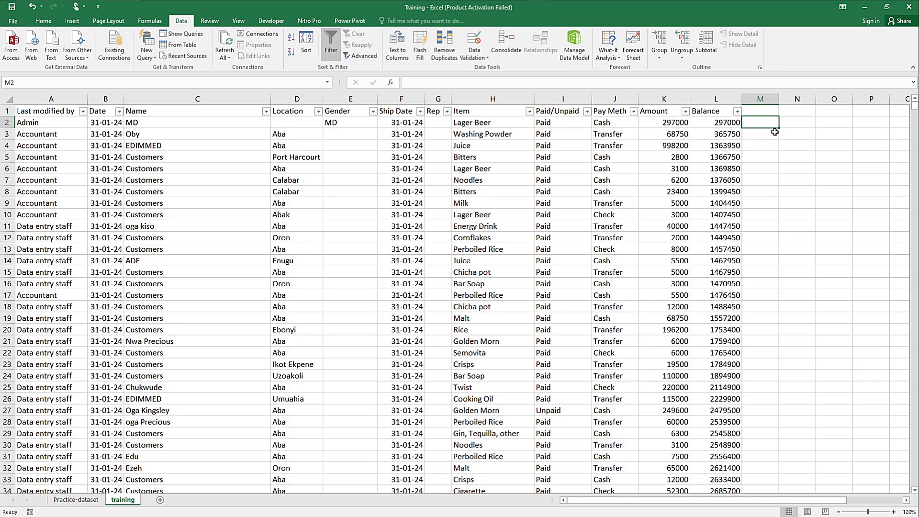
pyautogui.write('=')
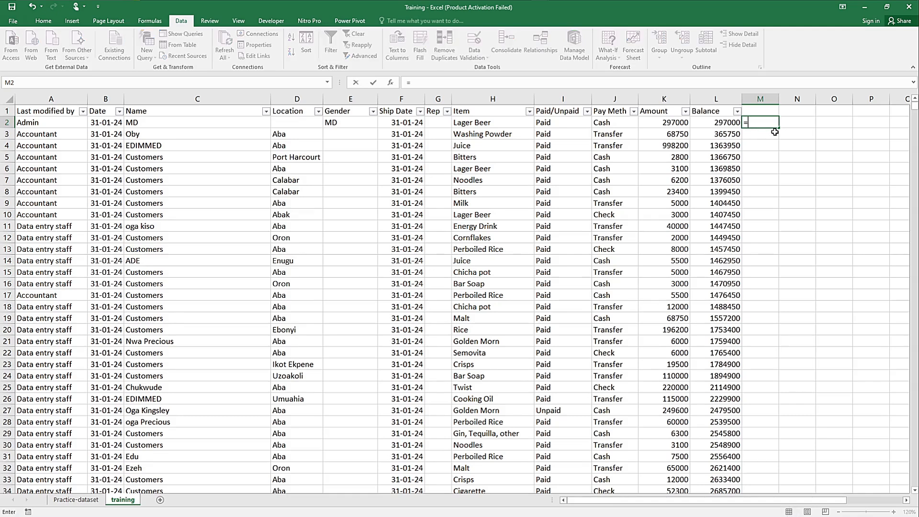
pyautogui.press('Left')
pyautogui.press('Left')
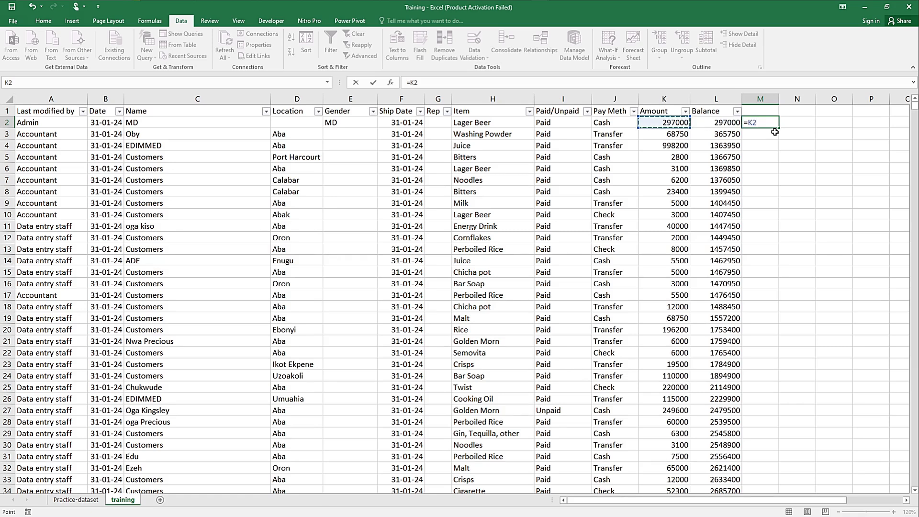
pyautogui.press('Return')
pyautogui.press('Return')
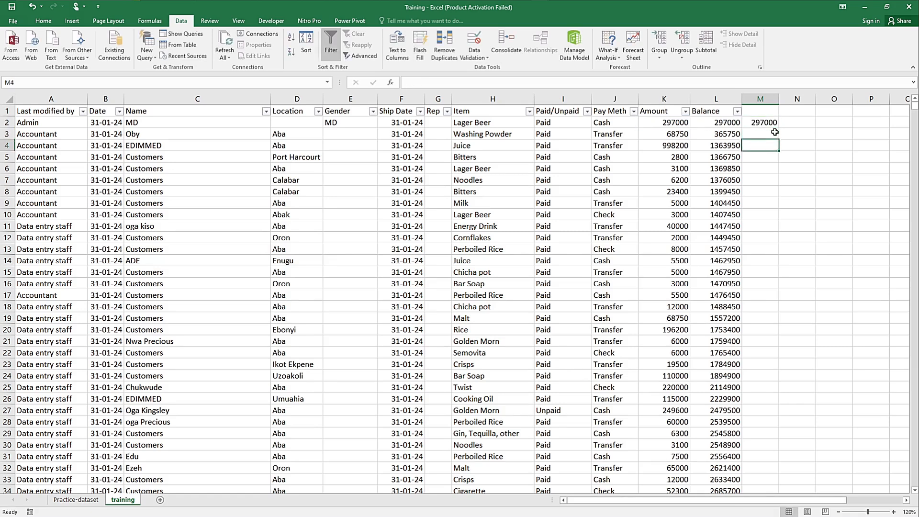
# Step: Enter the running balance formula =M2+K3 in cell M3, adding the current Amount to the previous total
pyautogui.write('=')
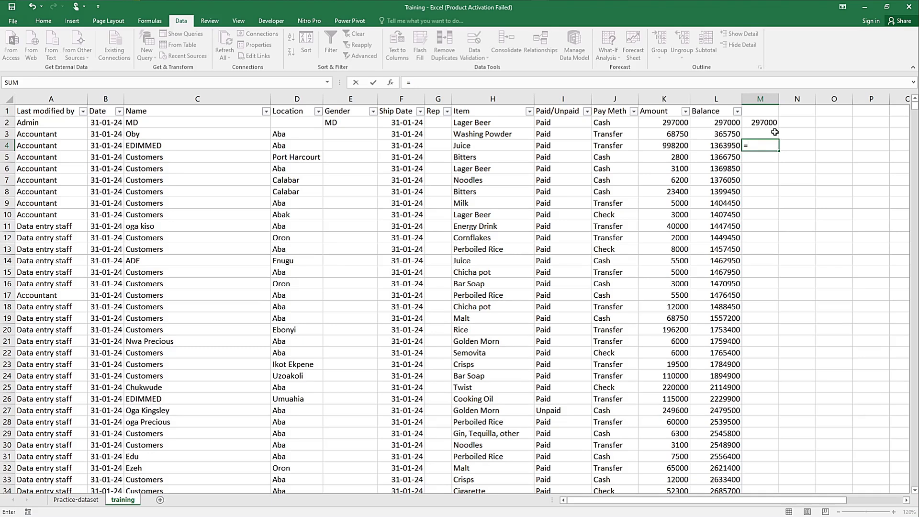
pyautogui.press('Escape')
pyautogui.click(774, 132)
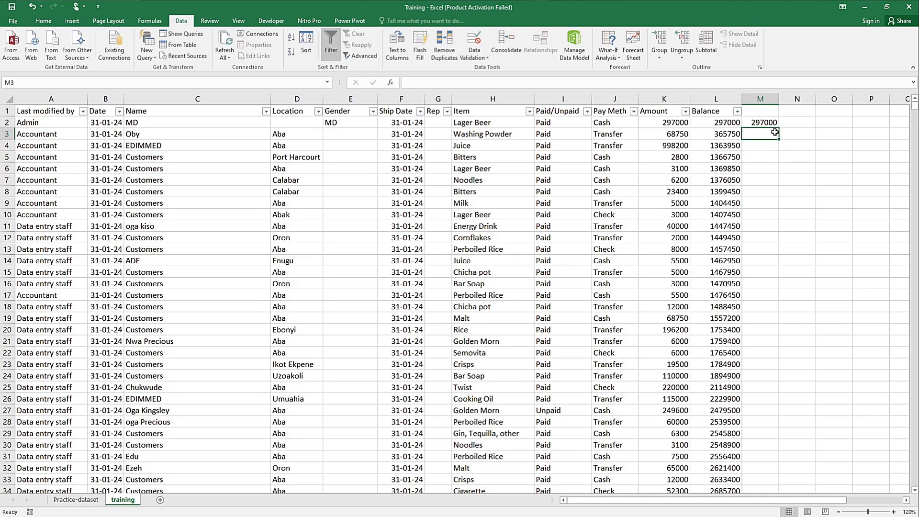
pyautogui.write('=')
pyautogui.press('Up')
pyautogui.write('+')
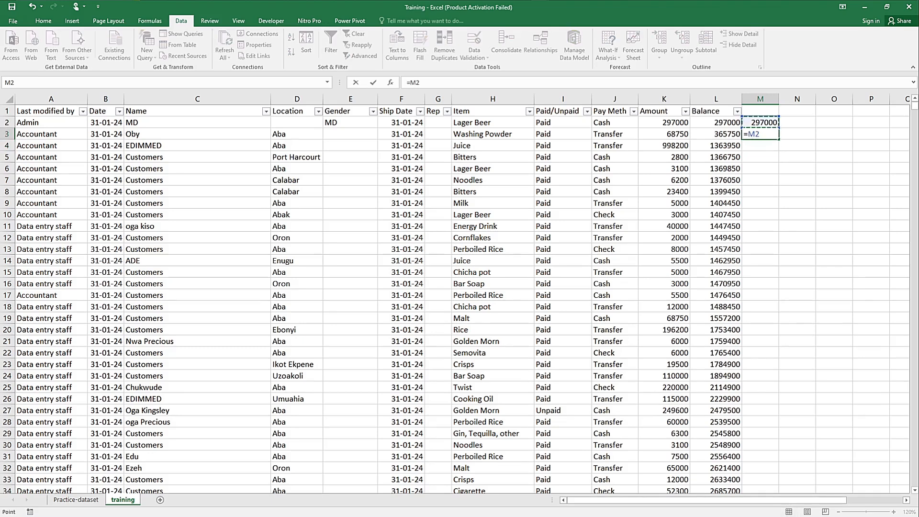
pyautogui.press('Left')
pyautogui.press('Left')
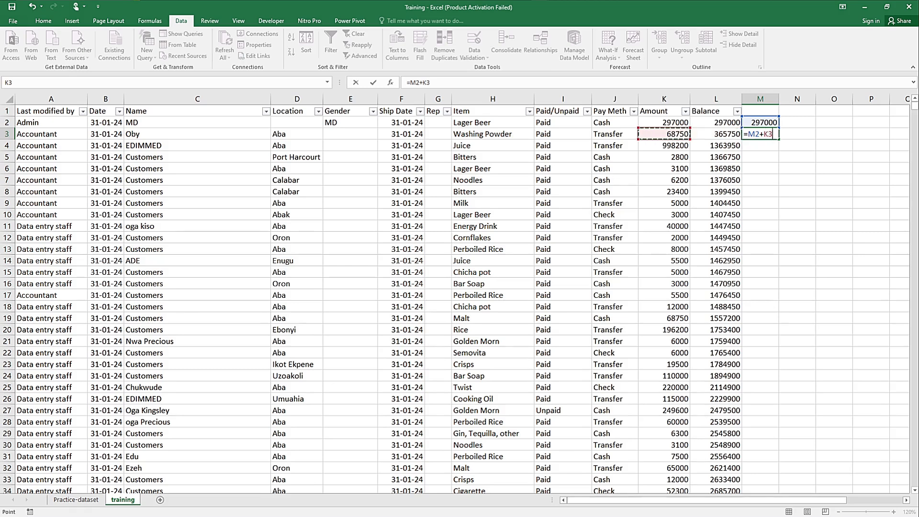
pyautogui.press('Return')
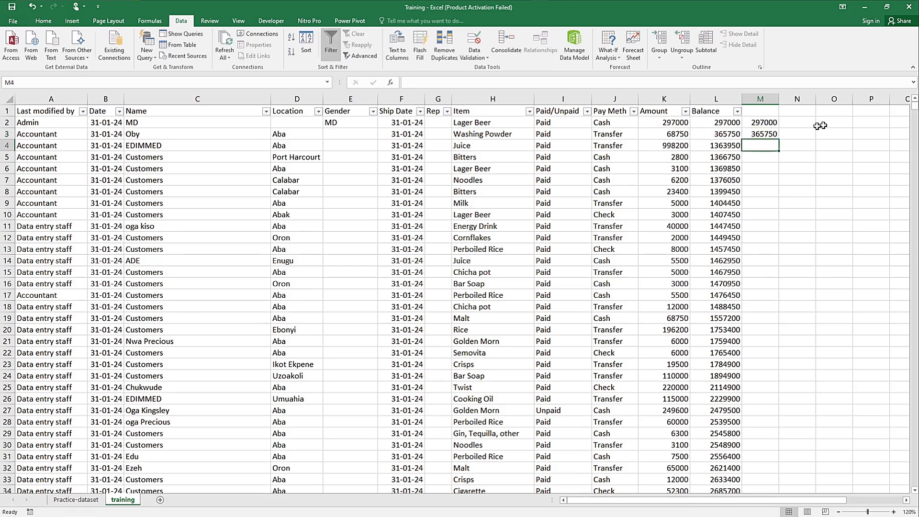
# Step: Check the Amount and Balance values in the first rows and fill the M3 formula down to the end of the data
pyautogui.click(771, 136)
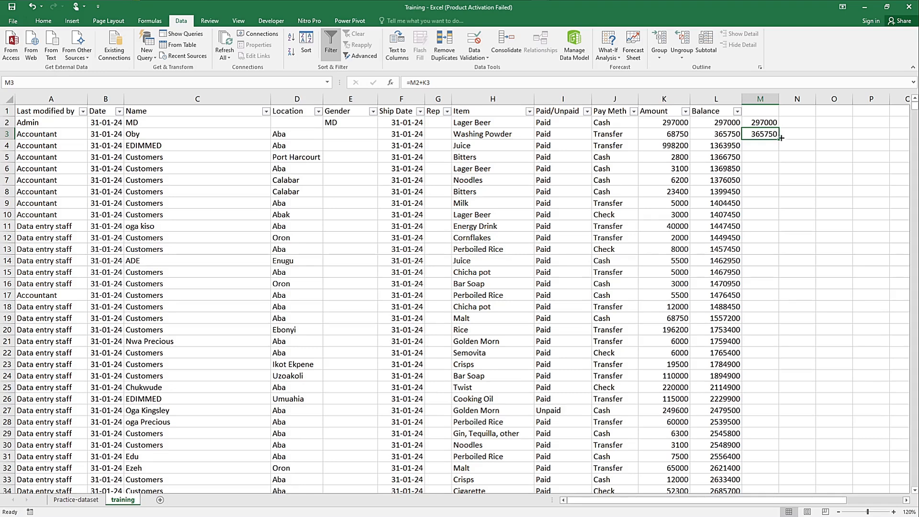
pyautogui.moveTo(666, 125); pyautogui.dragTo(671, 192)
pyautogui.click(671, 122)
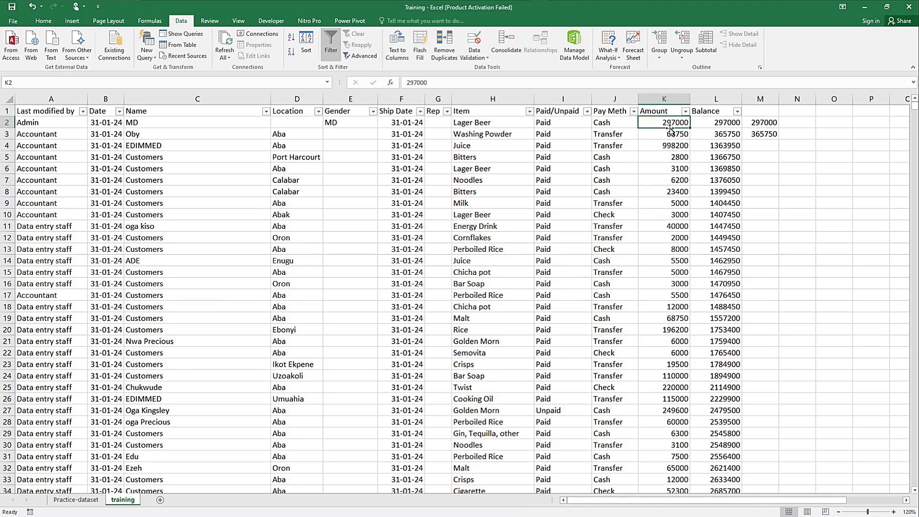
pyautogui.click(716, 136)
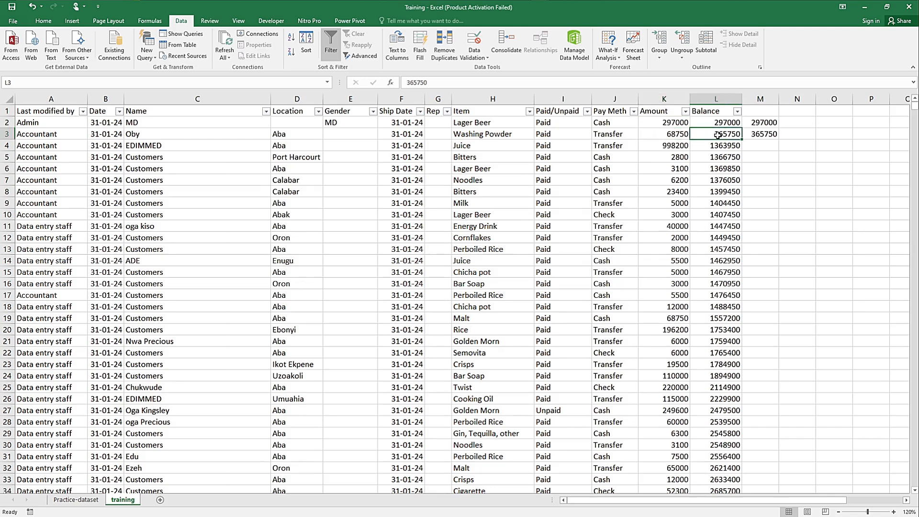
pyautogui.click(668, 146)
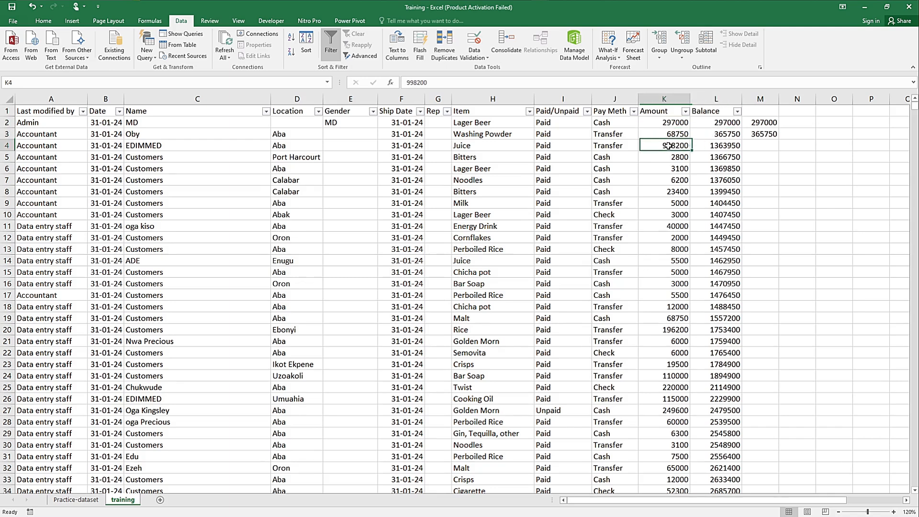
pyautogui.click(716, 147)
pyautogui.click(769, 134)
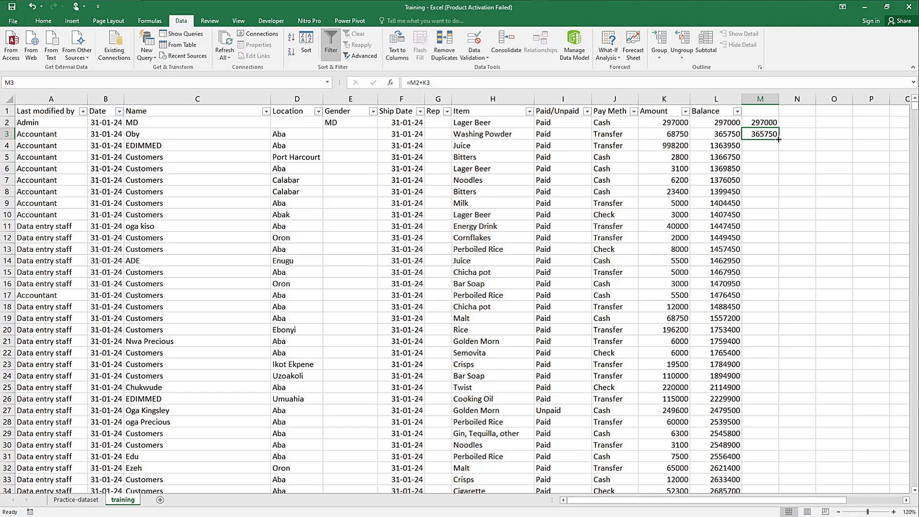
pyautogui.doubleClick(779, 140)
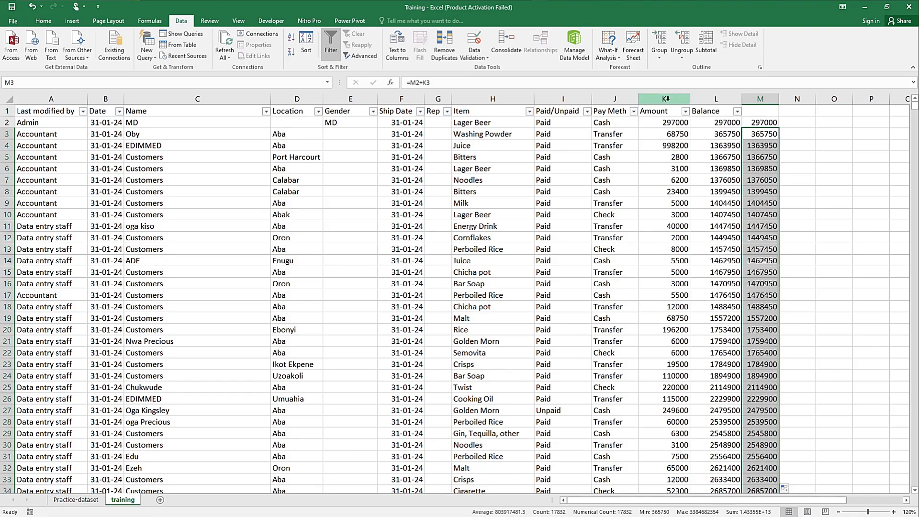
# Step: Format the Amount, Balance and running balance columns K to M with thousands separators and no decimal places
pyautogui.click(686, 100)
pyautogui.moveTo(686, 99); pyautogui.dragTo(745, 103)
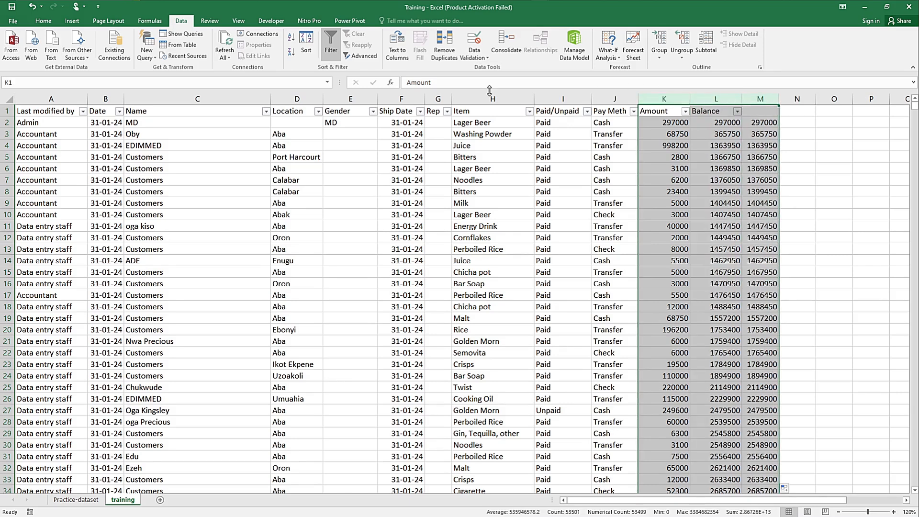
pyautogui.click(44, 21)
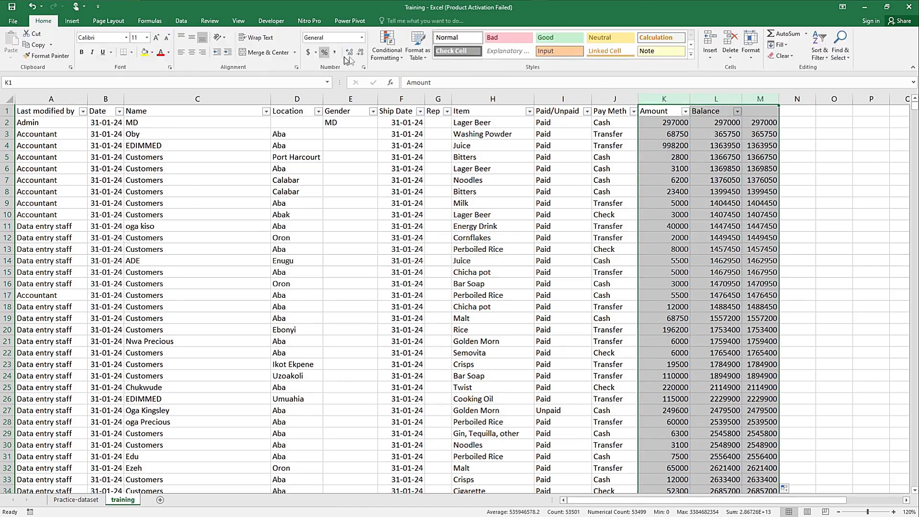
pyautogui.click(334, 52)
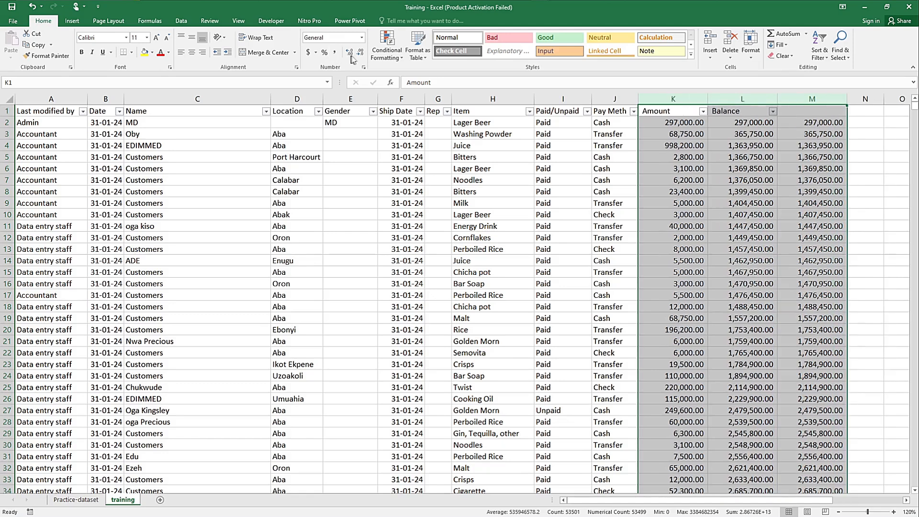
pyautogui.click(360, 52)
pyautogui.click(360, 52)
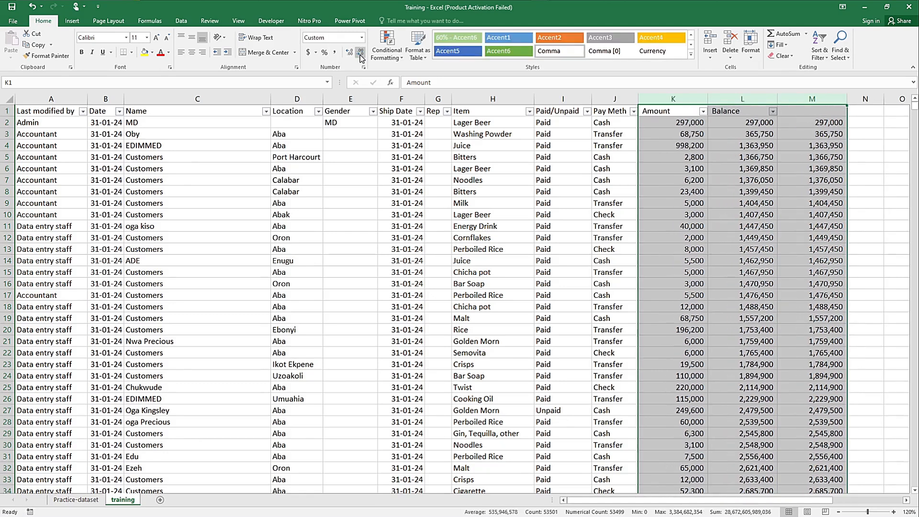
pyautogui.click(817, 142)
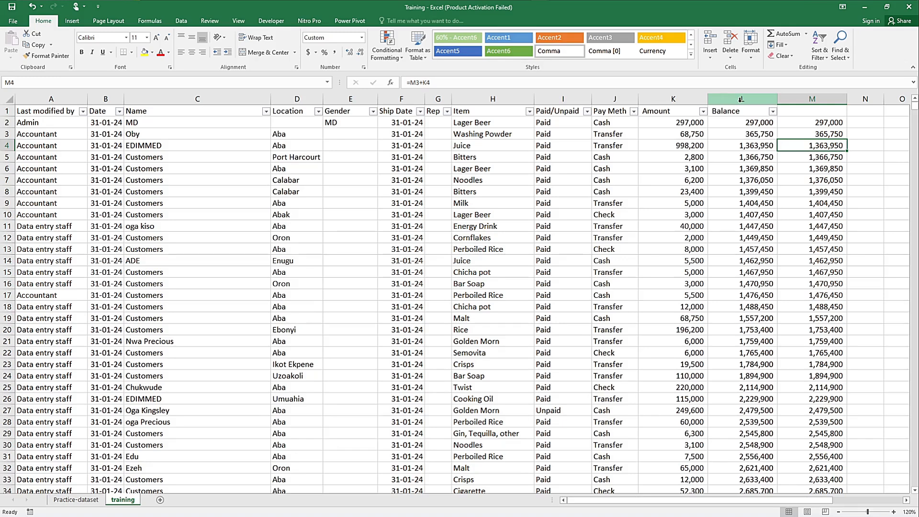
# Step: Try deleting the original Balance column, and undo the deletion
pyautogui.click(741, 99)
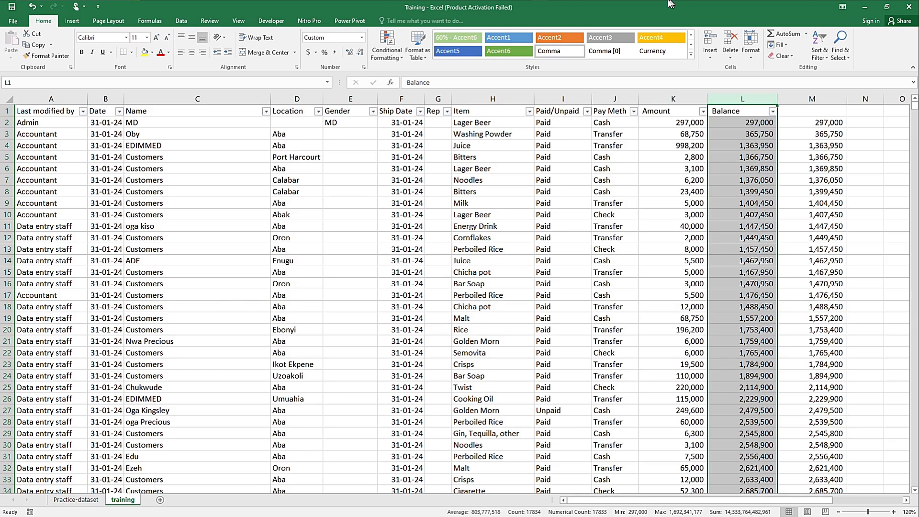
pyautogui.rightClick(727, 99)
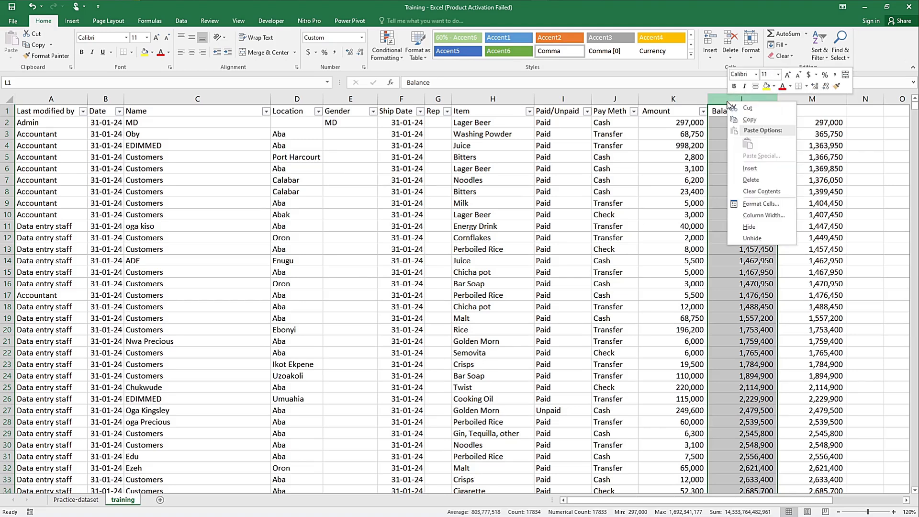
pyautogui.click(758, 185)
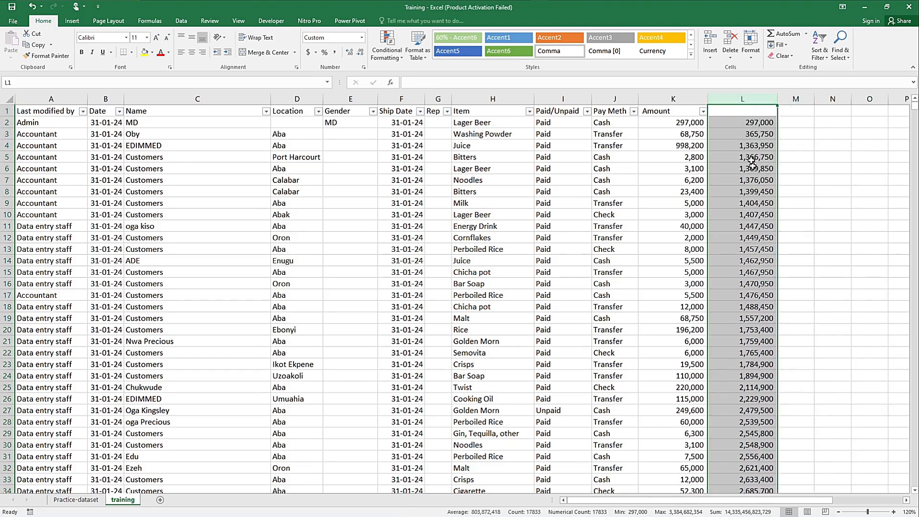
pyautogui.click(744, 99)
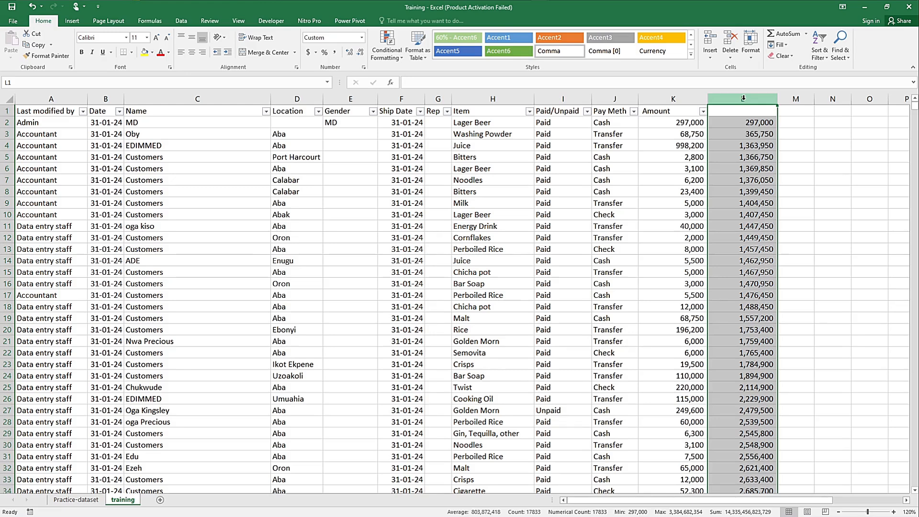
pyautogui.moveTo(549, 3)
pyautogui.hotkey('ctrl', 'z')
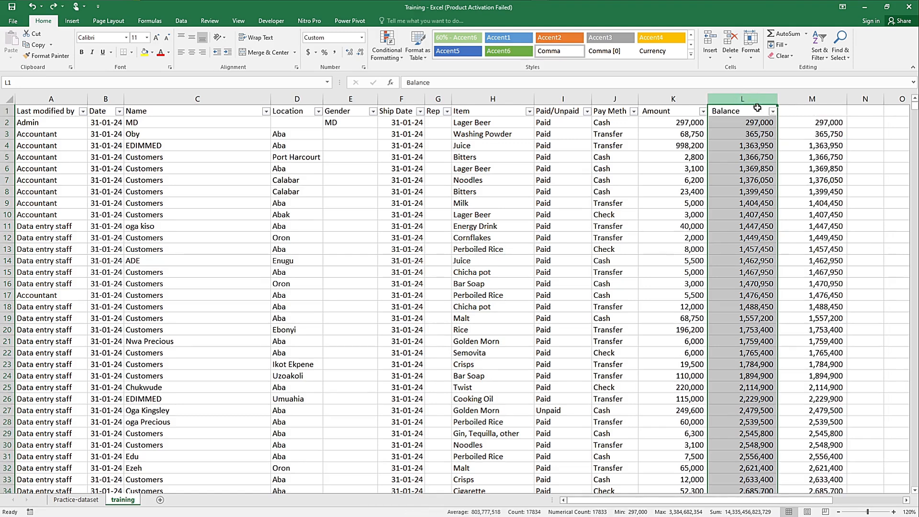
pyautogui.click(822, 122)
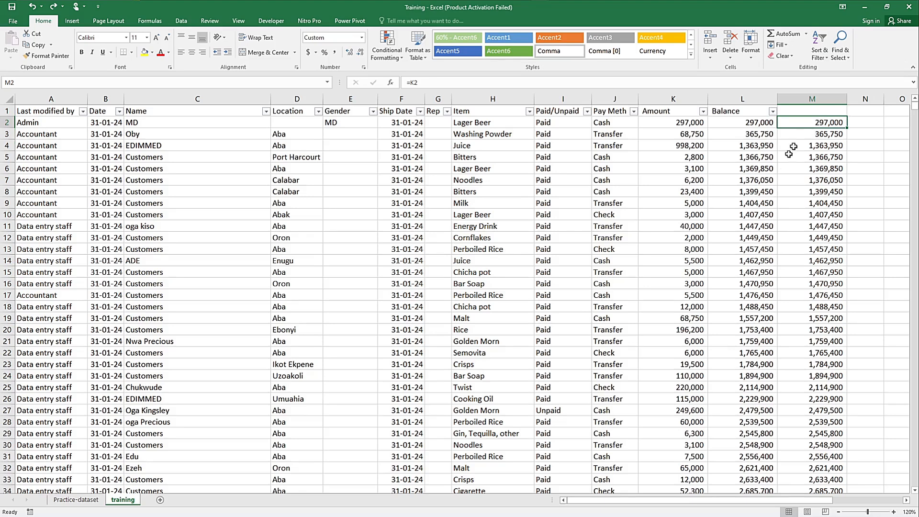
# Step: Compare the first Balance value in column L with the running balance formulas in cells M2 and M3
pyautogui.click(736, 123)
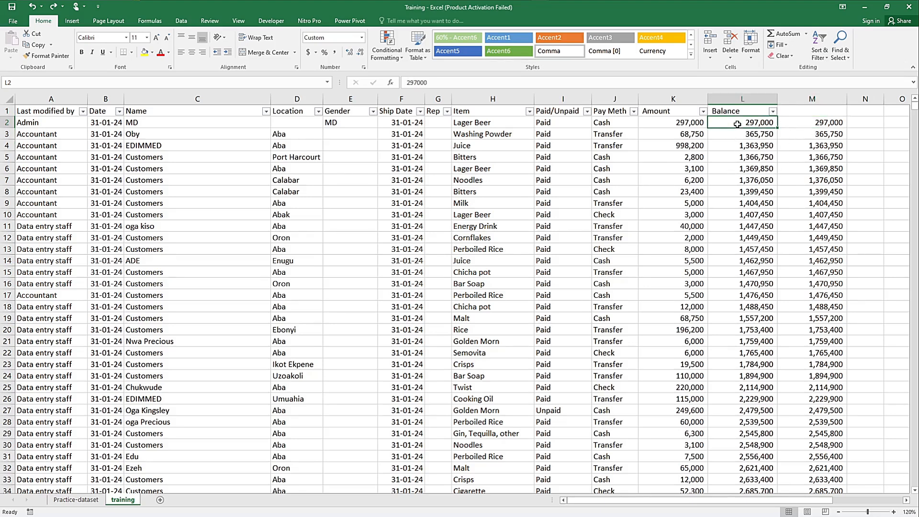
pyautogui.click(793, 123)
pyautogui.press('Down')
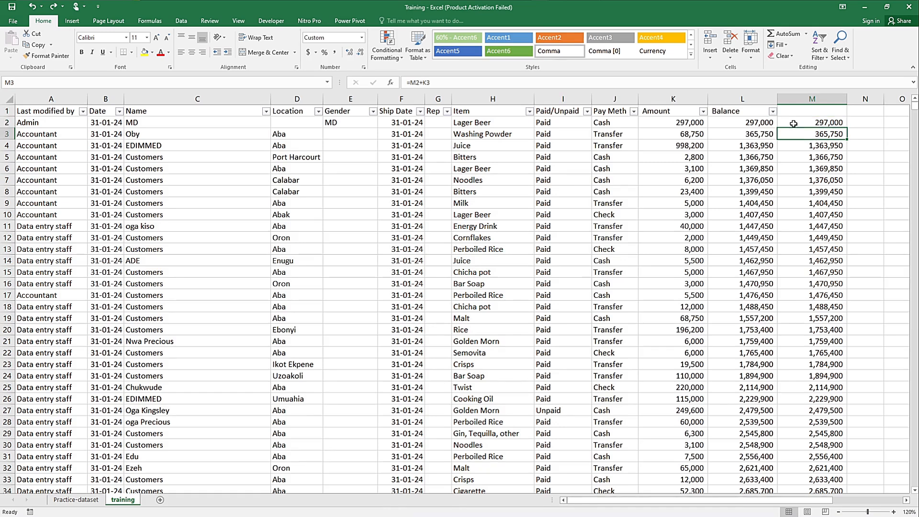
pyautogui.press('Up')
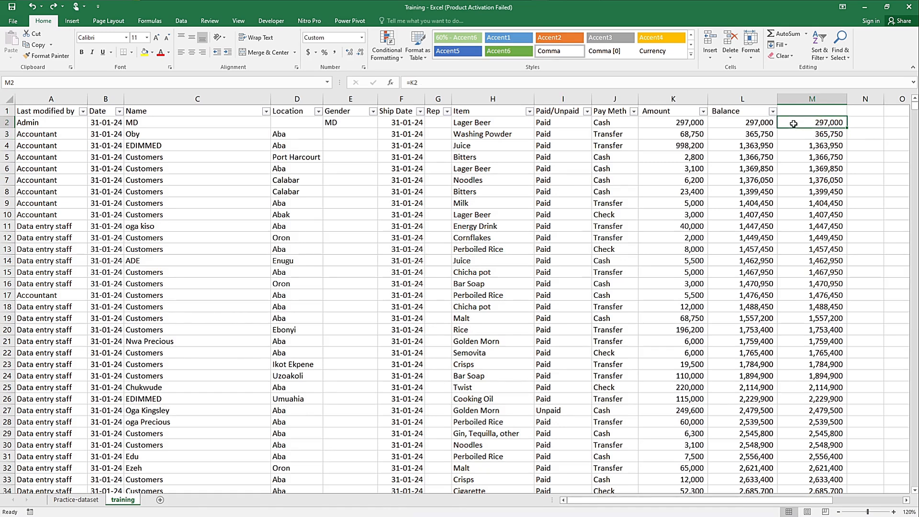
pyautogui.press('Down')
pyautogui.press('F2')
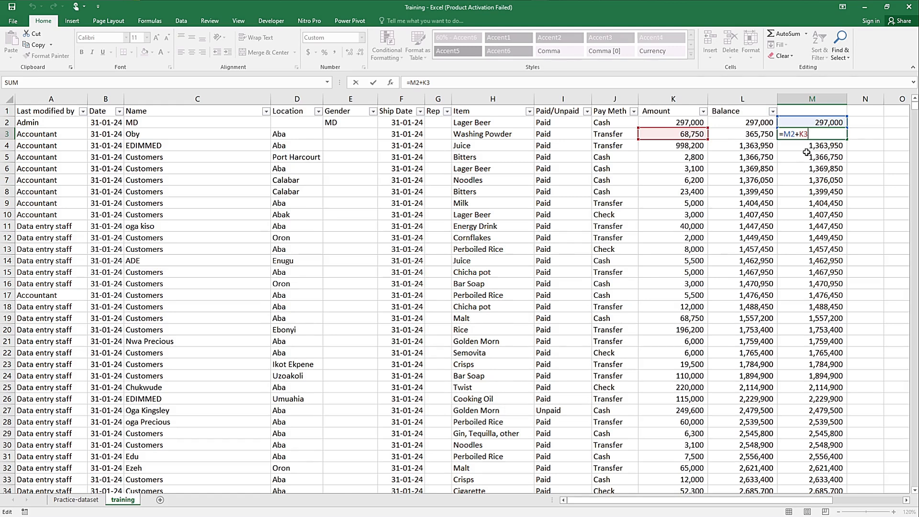
pyautogui.hotkey('ctrl', 'Return')
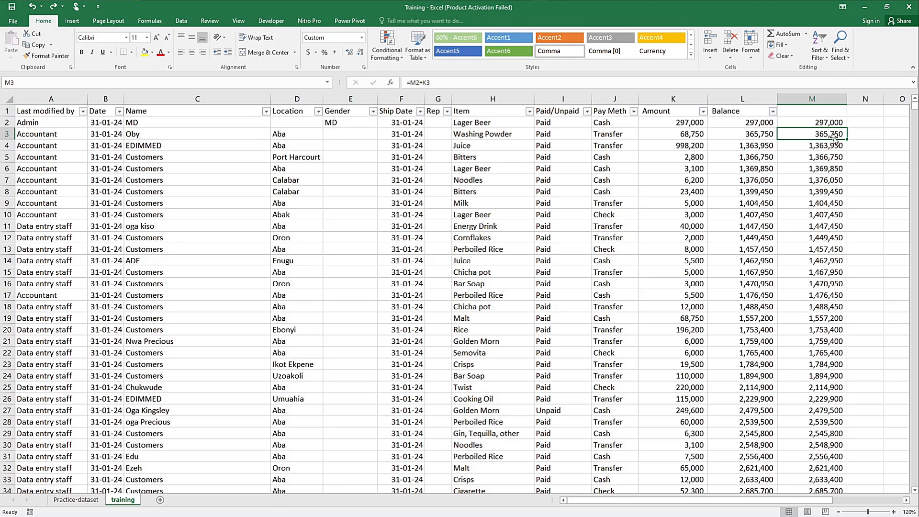
# Step: Delete the unlabelled running balance column M and the original Balance column L
pyautogui.click(823, 98)
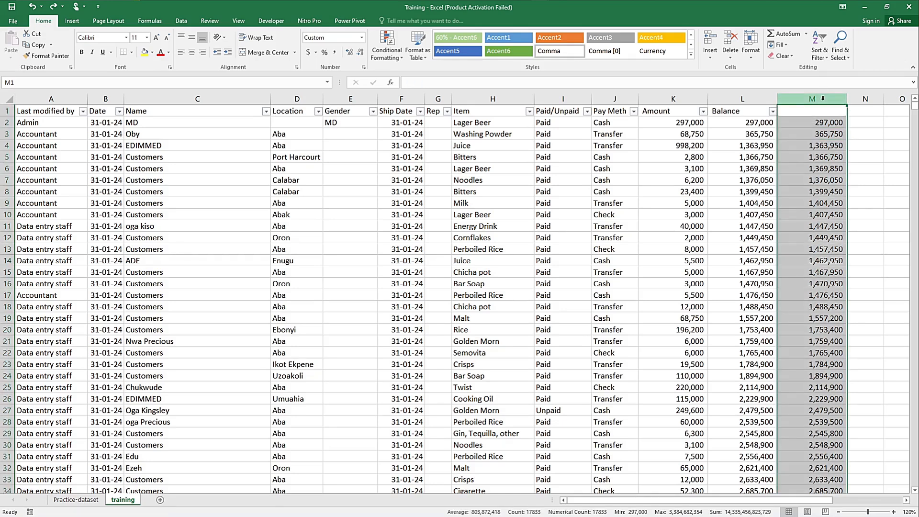
pyautogui.rightClick(823, 98)
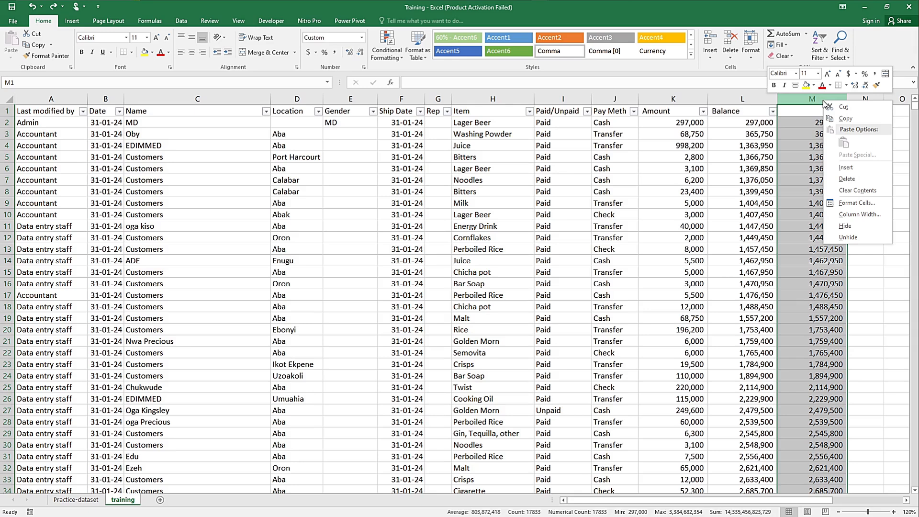
pyautogui.click(849, 179)
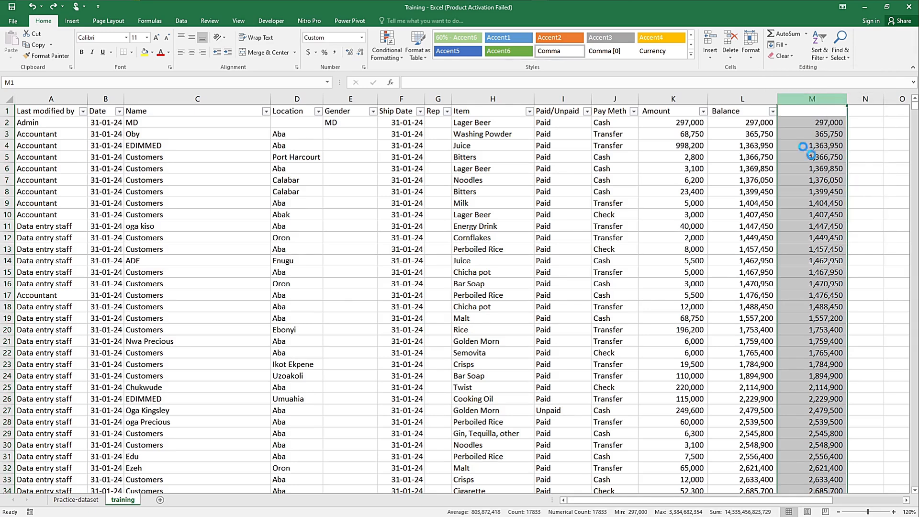
pyautogui.click(754, 97)
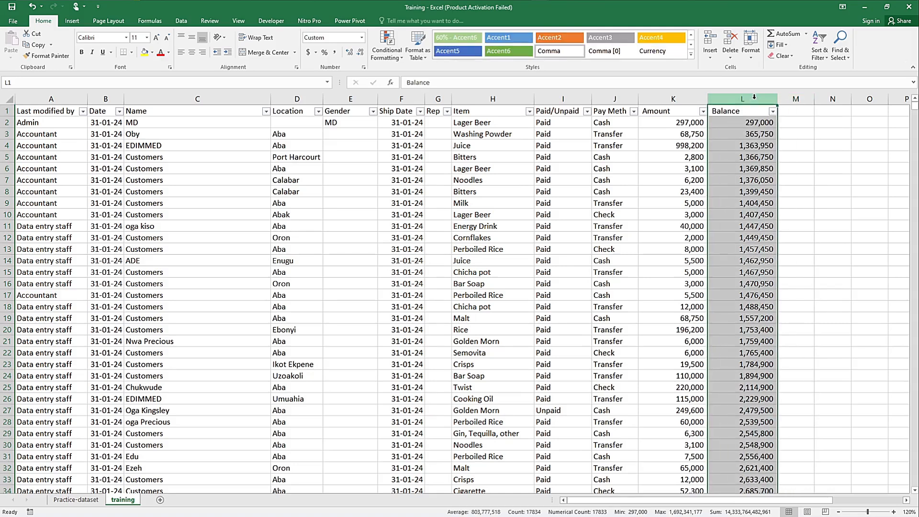
pyautogui.rightClick(755, 98)
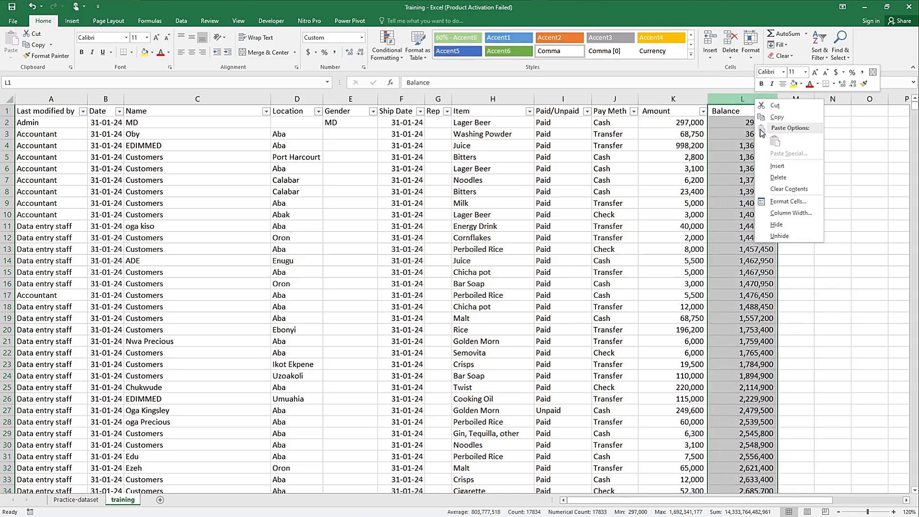
pyautogui.click(777, 178)
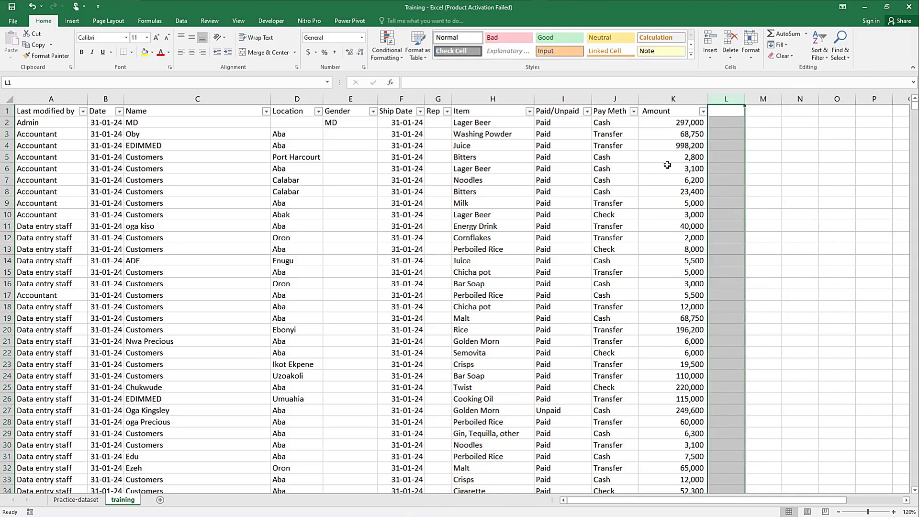
pyautogui.click(814, 160)
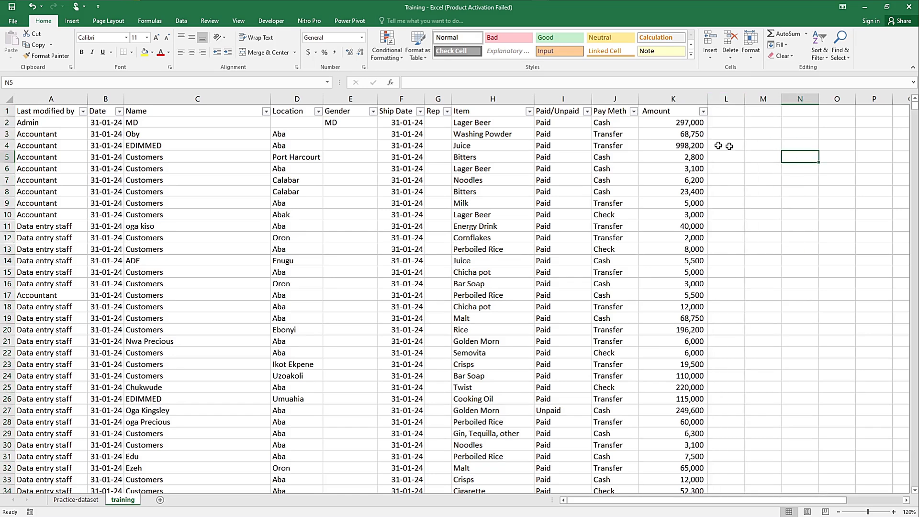
# Step: Check the filter values of the Rep column and delete that column
pyautogui.click(437, 100)
pyautogui.click(447, 111)
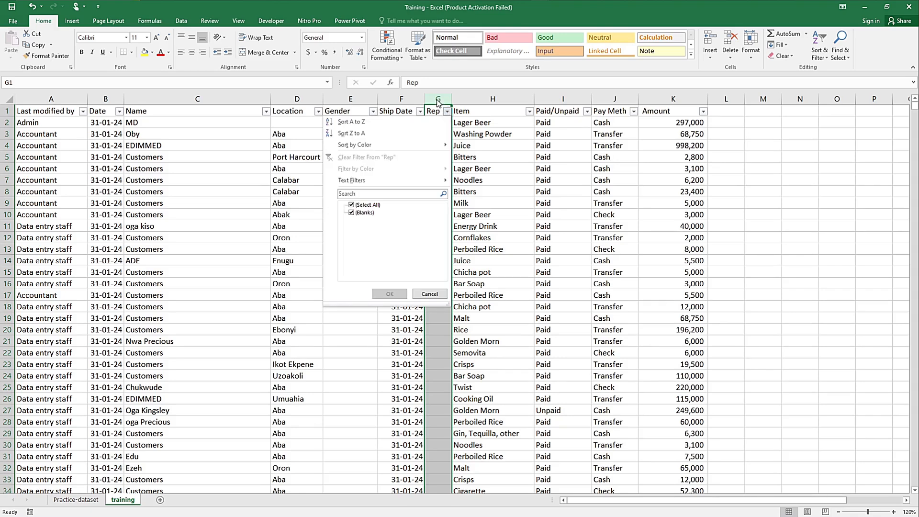
pyautogui.click(437, 100)
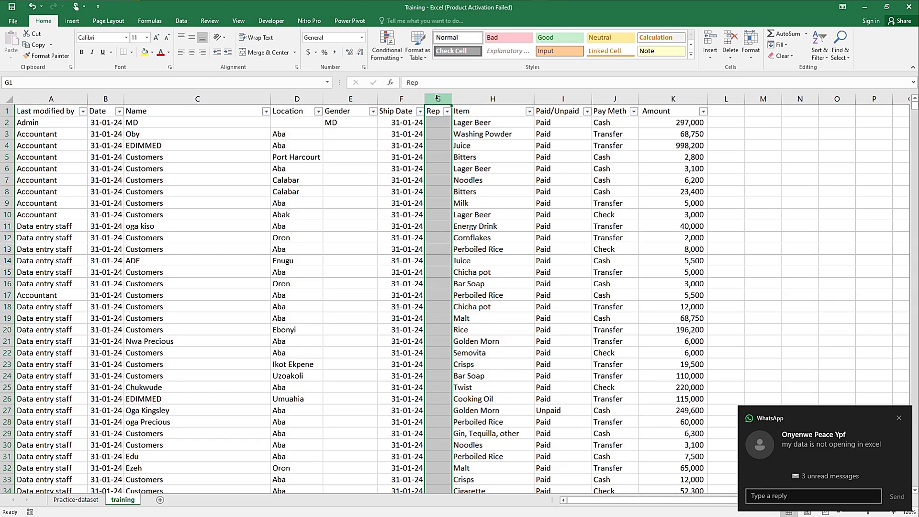
pyautogui.rightClick(437, 99)
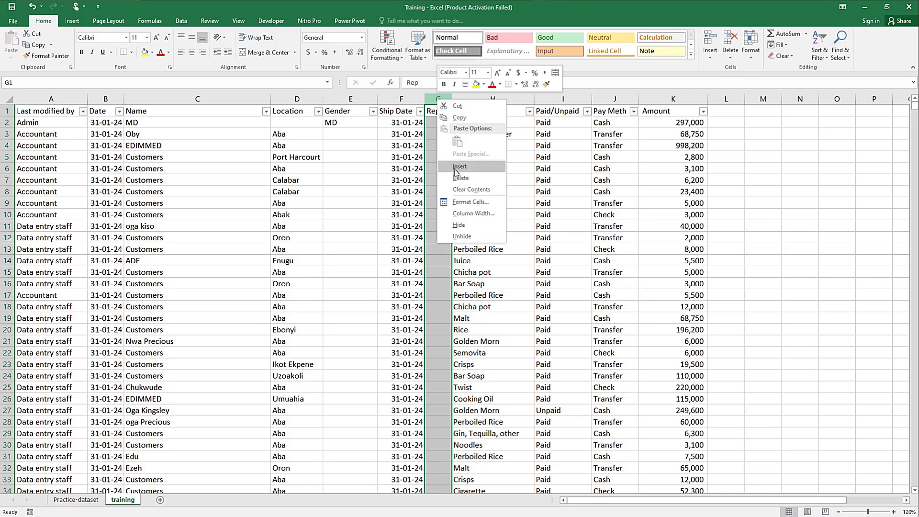
pyautogui.click(461, 180)
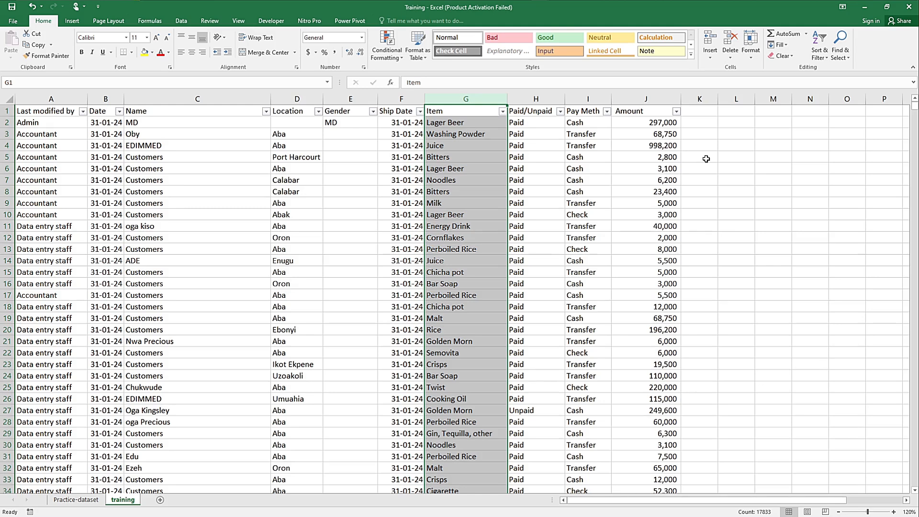
pyautogui.click(733, 145)
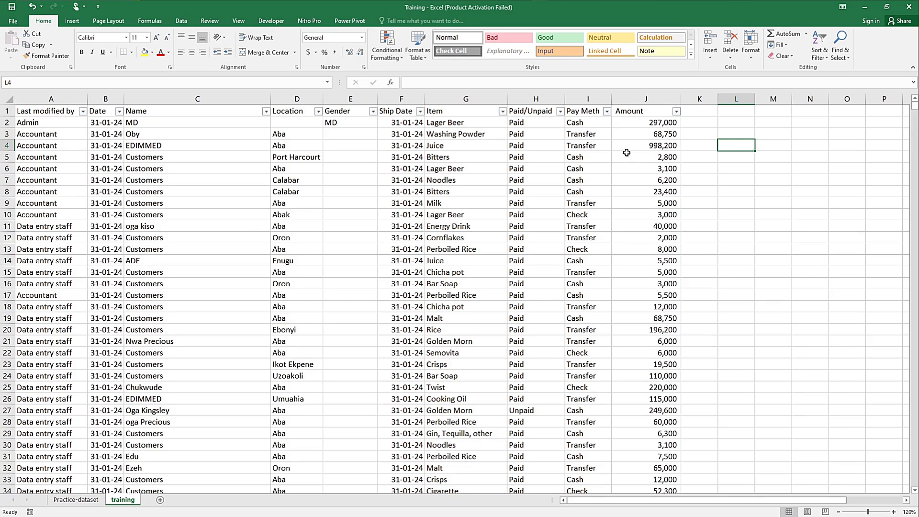
pyautogui.moveTo(529, 3)
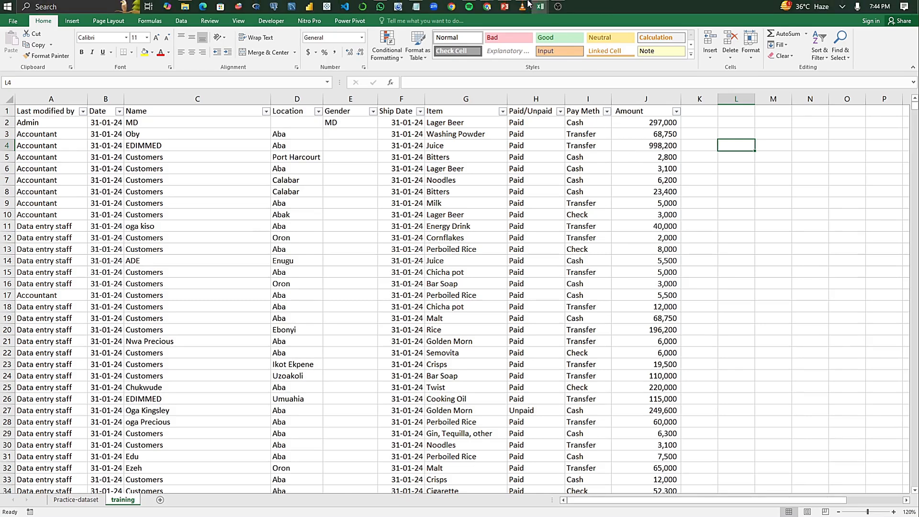
pyautogui.click(381, 6)
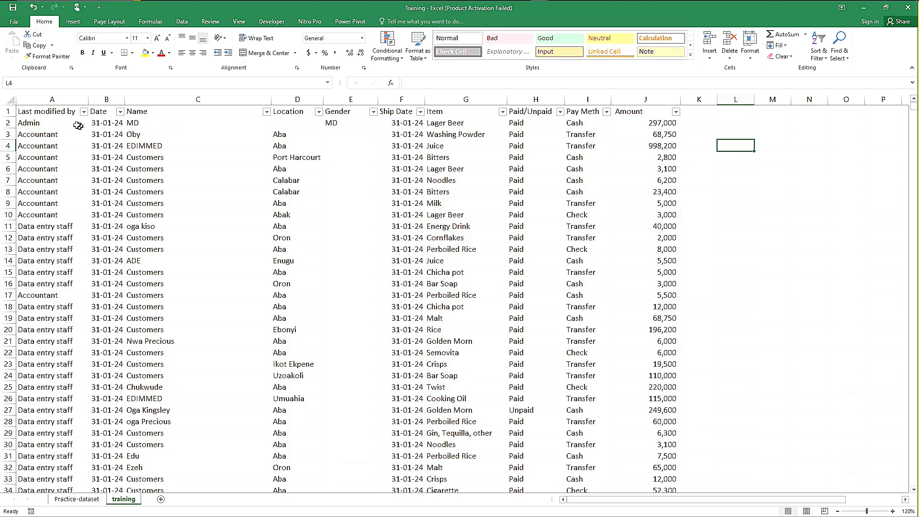
# Step: Review the filter values of the Last modified by column and rename its header in A1 to Users
pyautogui.click(59, 112)
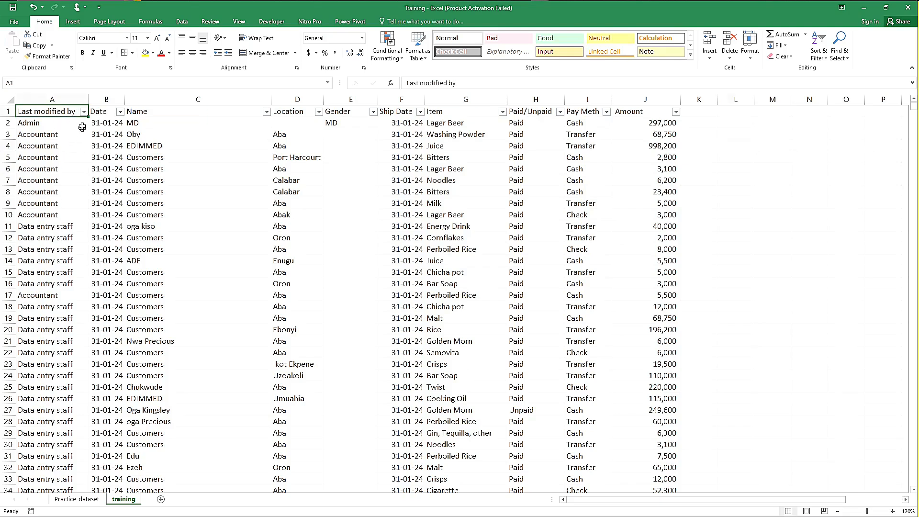
pyautogui.click(84, 112)
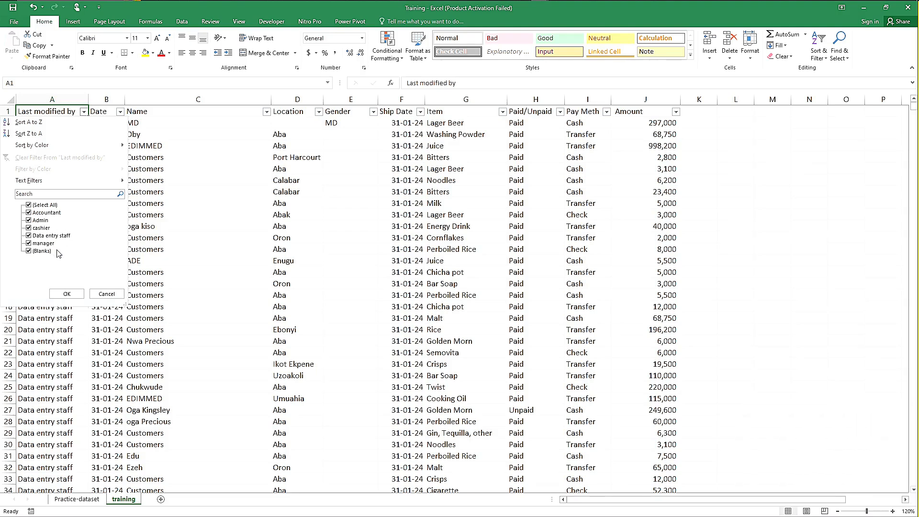
pyautogui.click(109, 296)
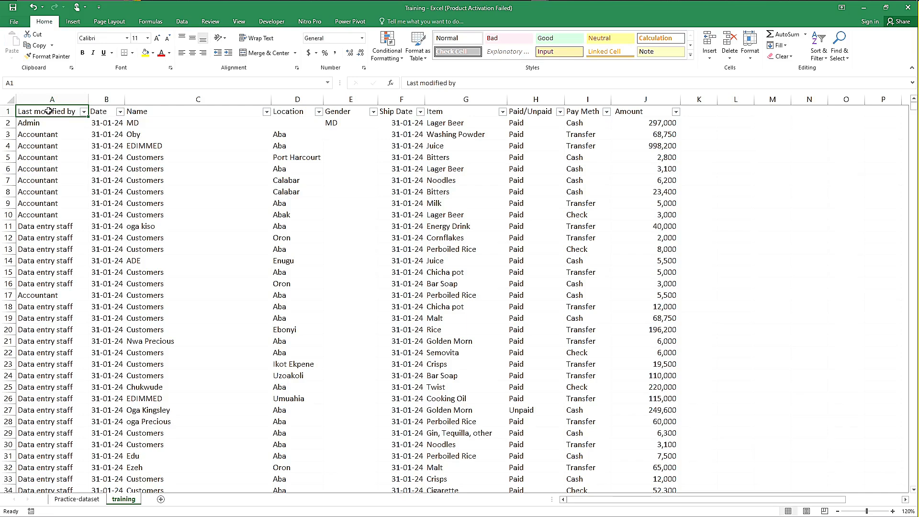
pyautogui.write('U')
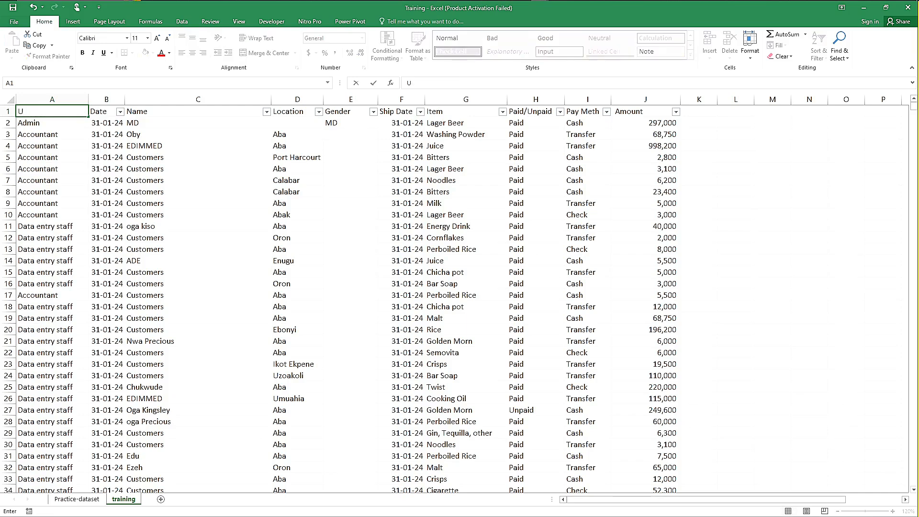
pyautogui.write('sers')
pyautogui.press('Return')
pyautogui.click(179, 159)
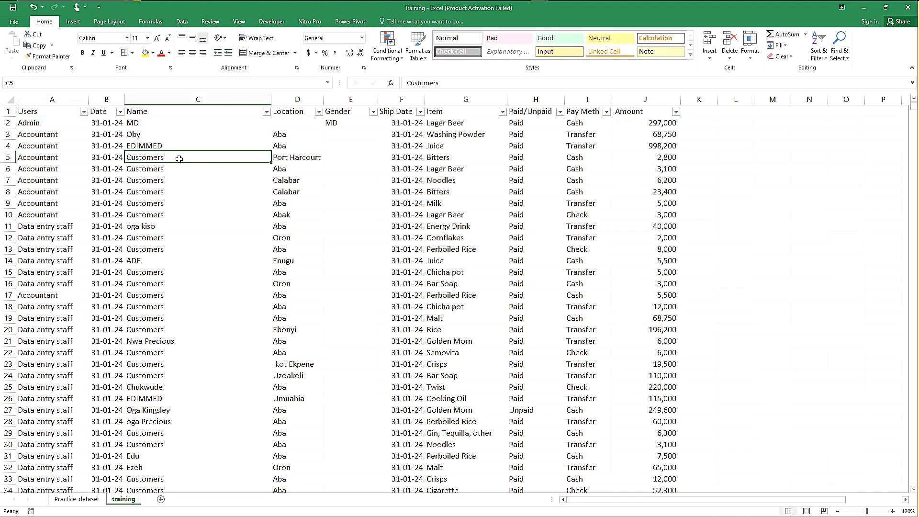
# Step: Check the Date column's first entry and delete the duplicate Ship Date column F
pyautogui.click(103, 123)
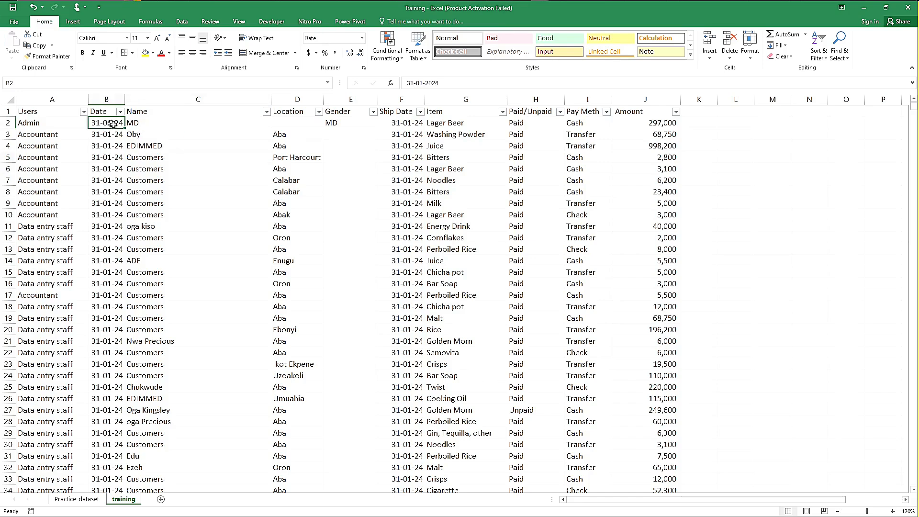
pyautogui.click(403, 100)
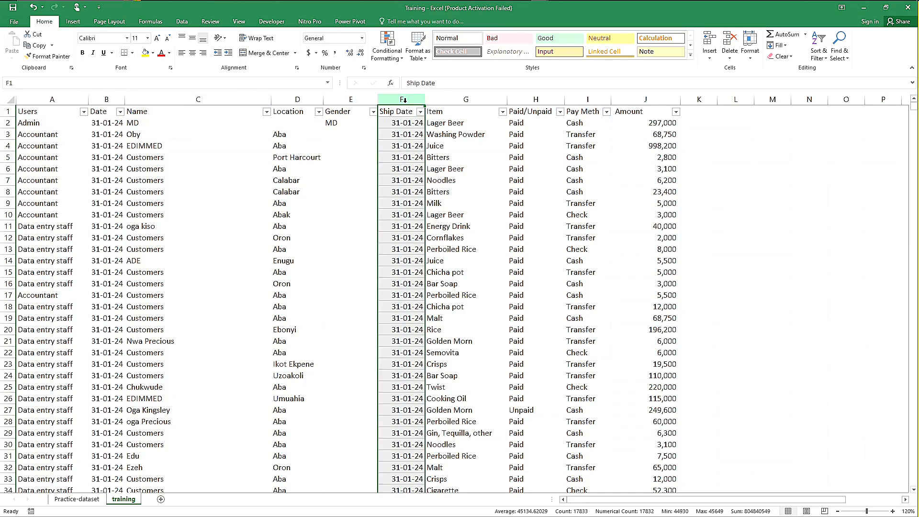
pyautogui.rightClick(405, 102)
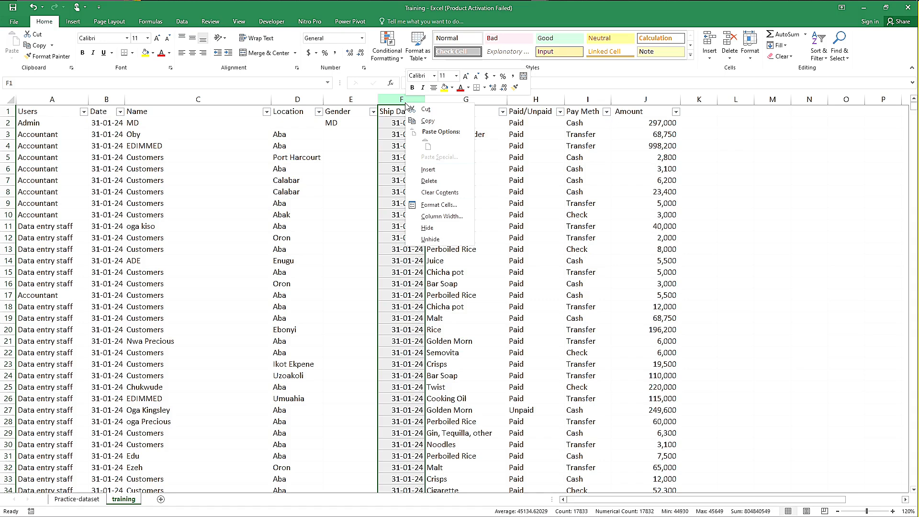
pyautogui.click(429, 181)
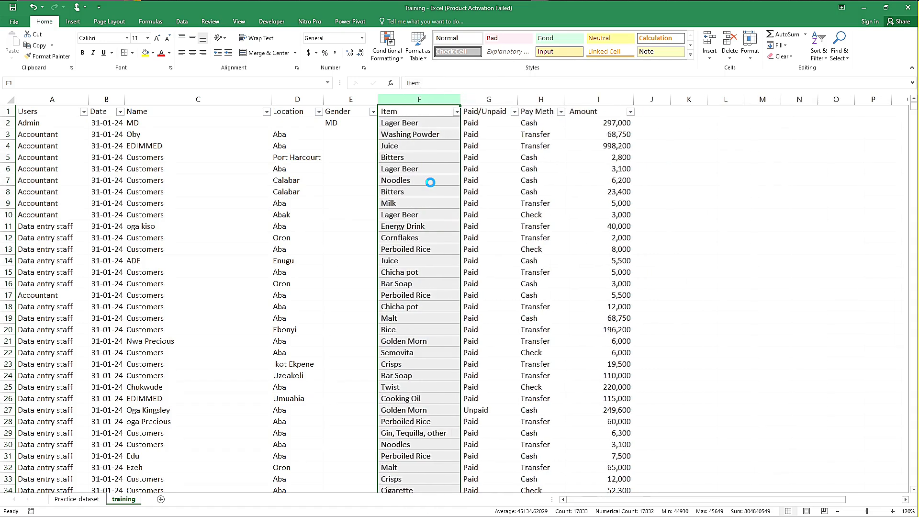
pyautogui.click(353, 144)
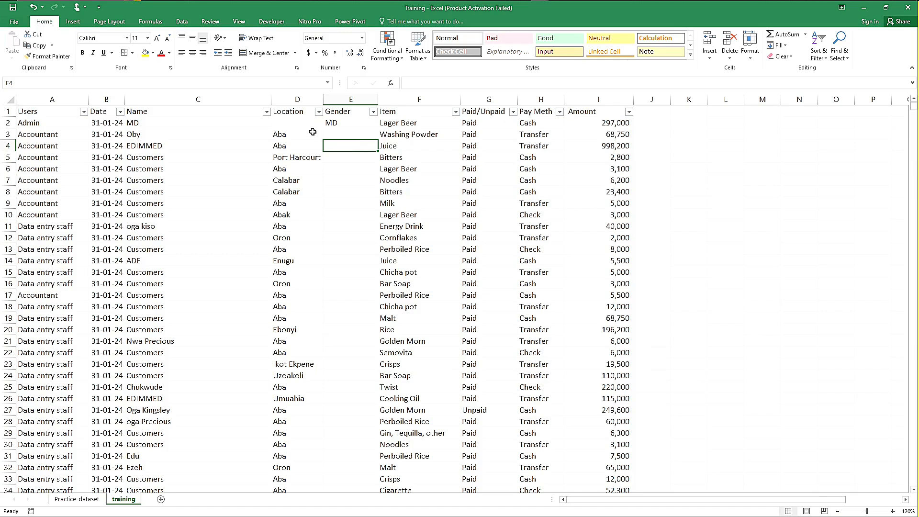
# Step: Examine the Users column down to its last entry and look back up through the final rows of data
pyautogui.click(48, 112)
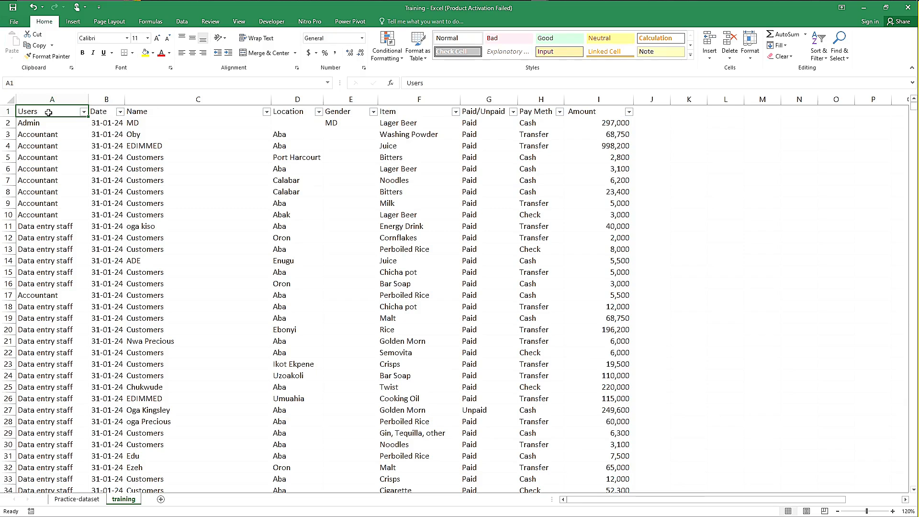
pyautogui.hotkey('ctrl', 'shift', 'Down')
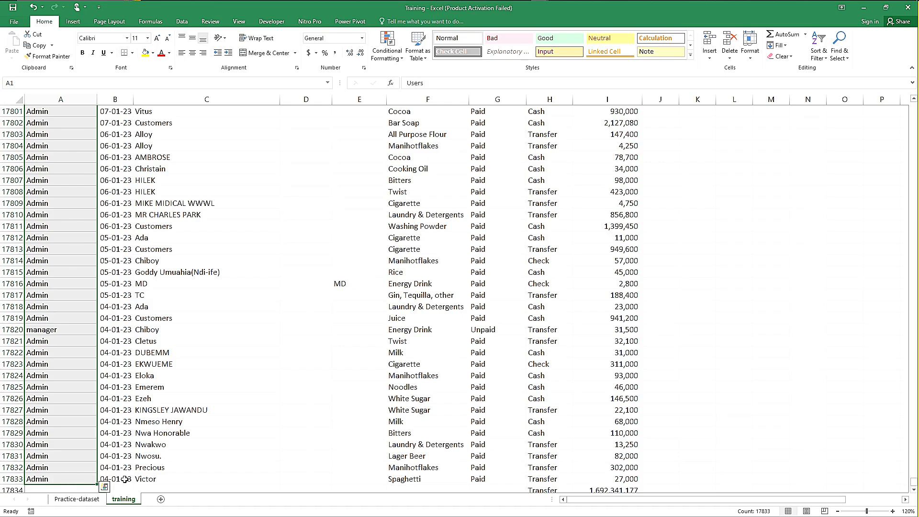
pyautogui.click(69, 479)
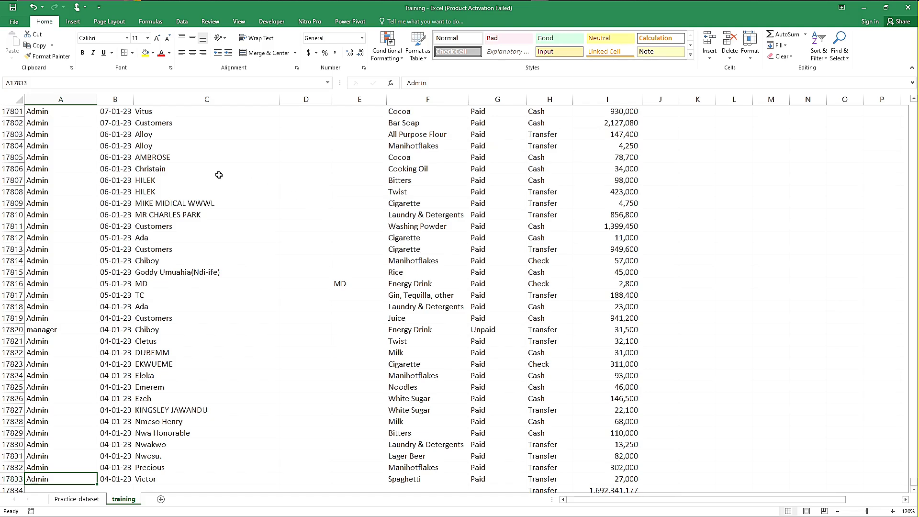
pyautogui.press('Up')
pyautogui.press('Up')
pyautogui.press('Up')
pyautogui.press('Up')
pyautogui.press('Up')
pyautogui.press('Up')
pyautogui.press('Up')
pyautogui.press('Up')
pyautogui.press('Up')
pyautogui.press('Up')
pyautogui.press('Up')
pyautogui.press('Up')
pyautogui.press('Up')
pyautogui.press('Up')
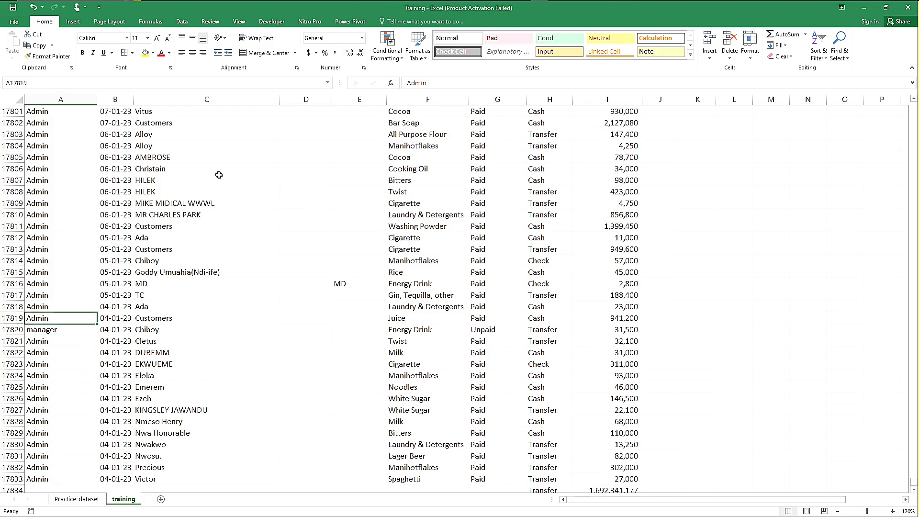
pyautogui.press('Up')
pyautogui.press('Up')
pyautogui.press('Up')
pyautogui.press('Up')
pyautogui.press('Up')
pyautogui.press('Up')
pyautogui.press('Up')
pyautogui.press('Up')
pyautogui.press('Up')
pyautogui.press('Up')
pyautogui.press('Up')
pyautogui.press('Up')
pyautogui.press('Up')
pyautogui.press('Up')
pyautogui.press('Up')
pyautogui.press('Up')
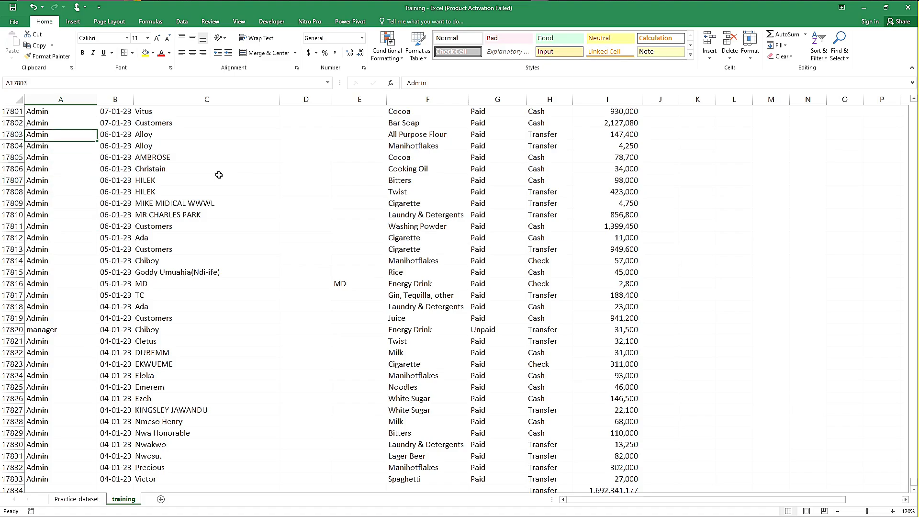
pyautogui.press('Up')
pyautogui.press('Up')
pyautogui.press('Up')
pyautogui.press('Up')
pyautogui.press('Up')
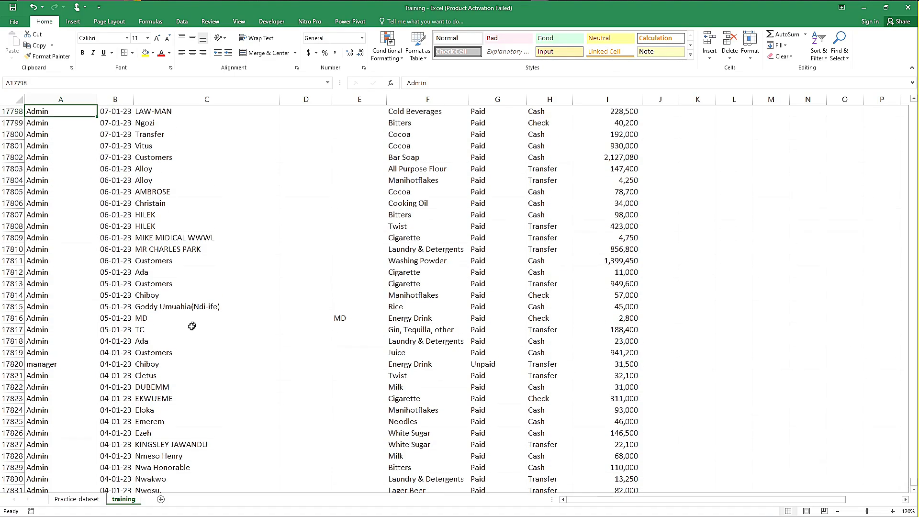
# Step: Check the Users entries further up the final rows and select the column's entries up to its header
pyautogui.press('Up')
pyautogui.press('Up')
pyautogui.press('Up')
pyautogui.press('Up')
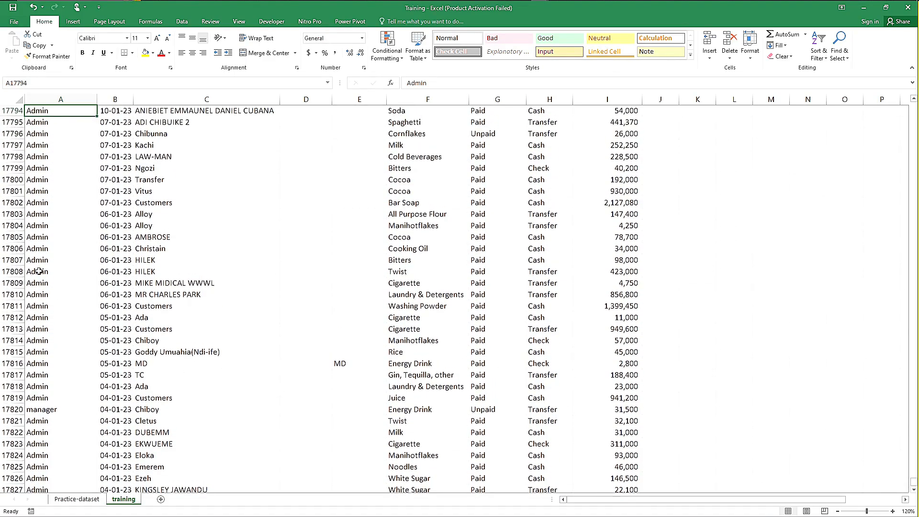
pyautogui.press('Up')
pyautogui.click(37, 238)
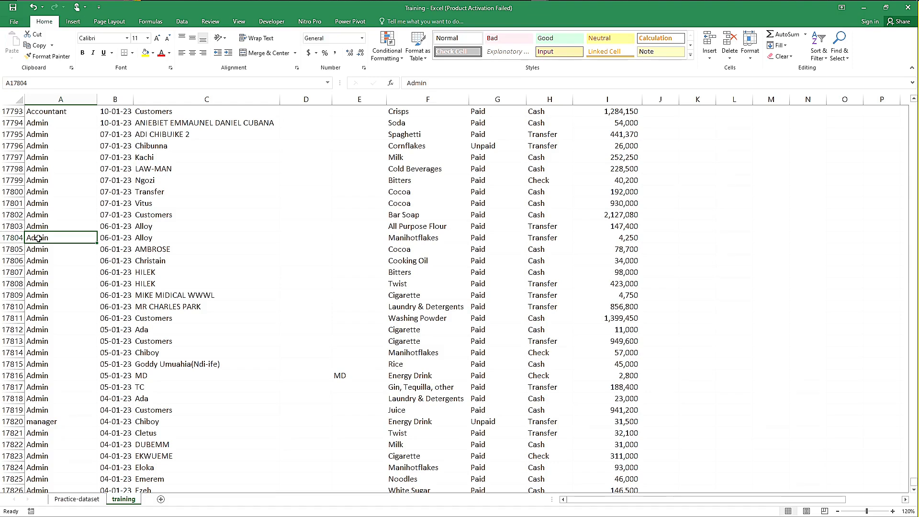
pyautogui.hotkey('ctrl', 'shift', 'Up')
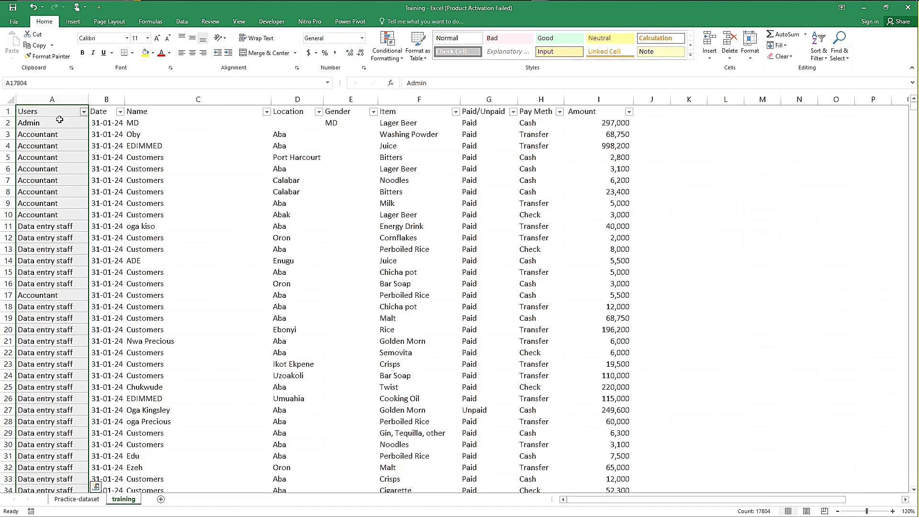
# Step: Freeze the header row and the Users column by applying Freeze Panes at cell B2
pyautogui.click(59, 119)
pyautogui.click(103, 123)
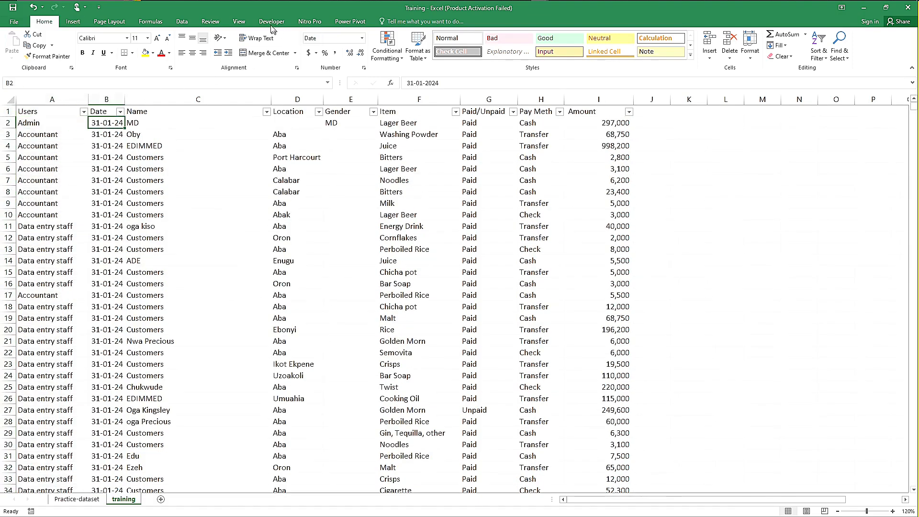
pyautogui.click(245, 22)
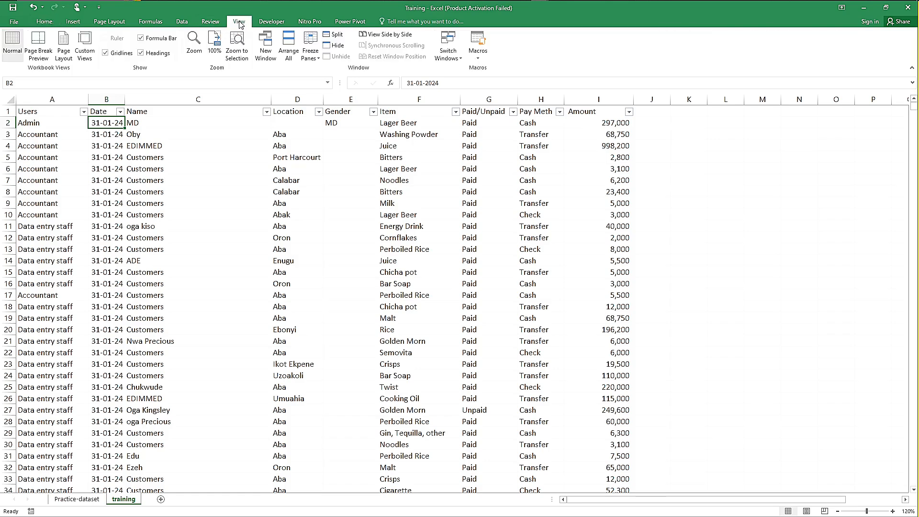
pyautogui.click(319, 58)
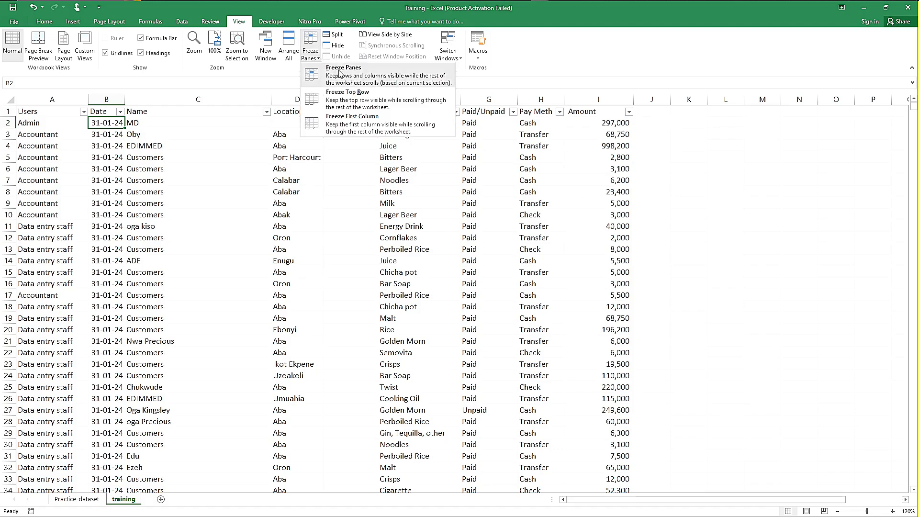
pyautogui.click(340, 71)
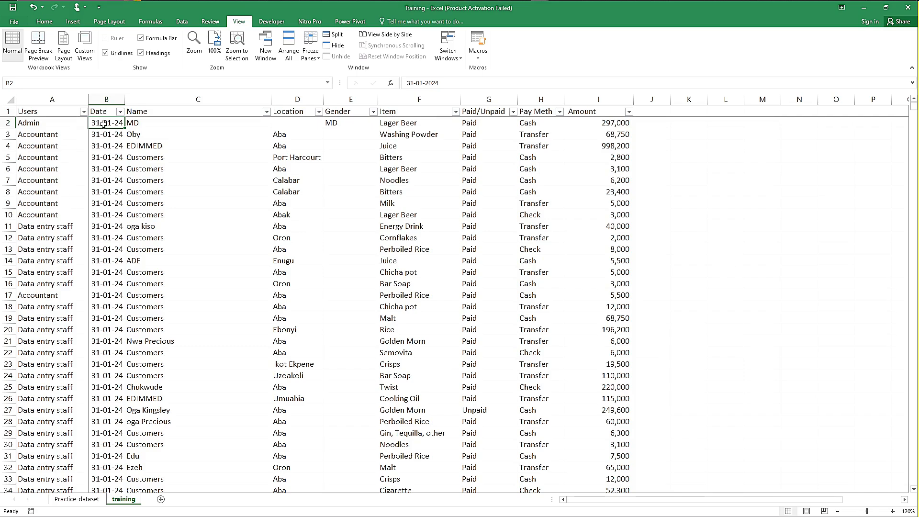
# Step: Examine the Date column from B2 to its last entry and check the rows below the data against the frozen headers
pyautogui.hotkey('ctrl', 'shift', 'Down')
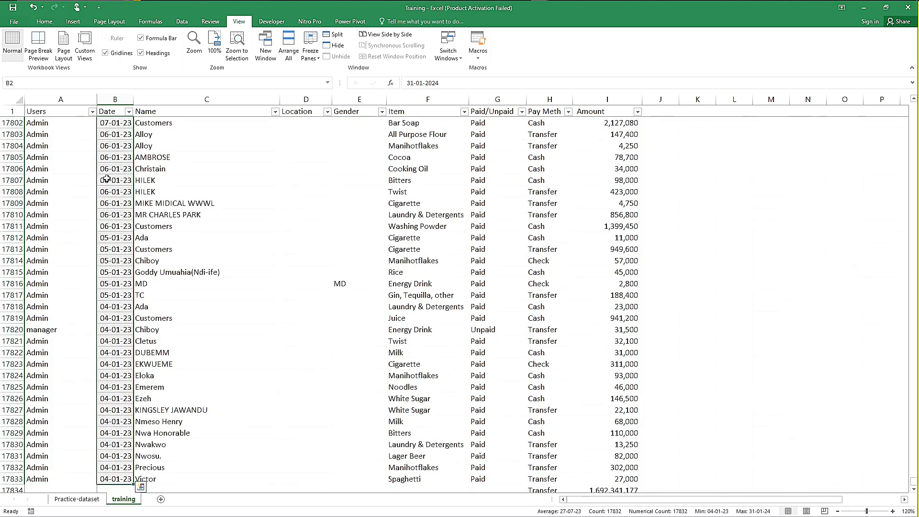
pyautogui.click(115, 262)
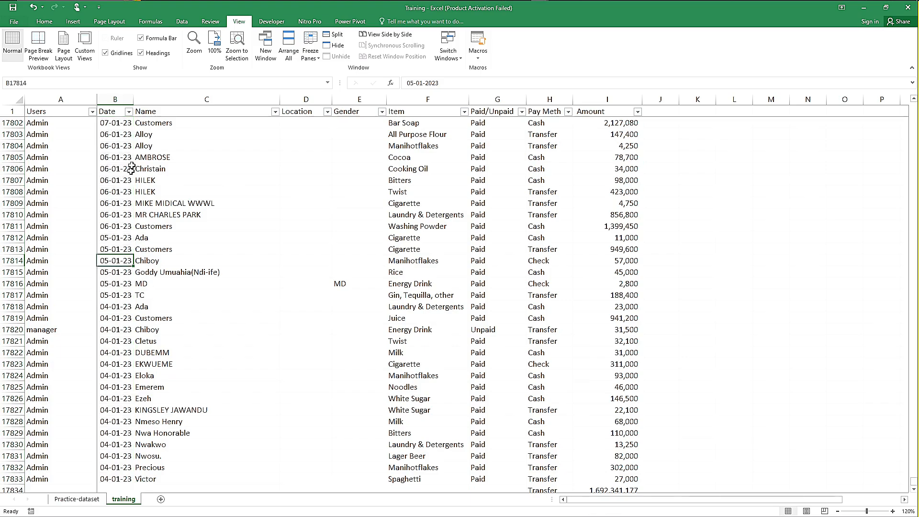
pyautogui.click(117, 457)
pyautogui.press('Down')
pyautogui.press('Down')
pyautogui.press('Down')
pyautogui.press('Down')
pyautogui.press('Down')
pyautogui.press('Down')
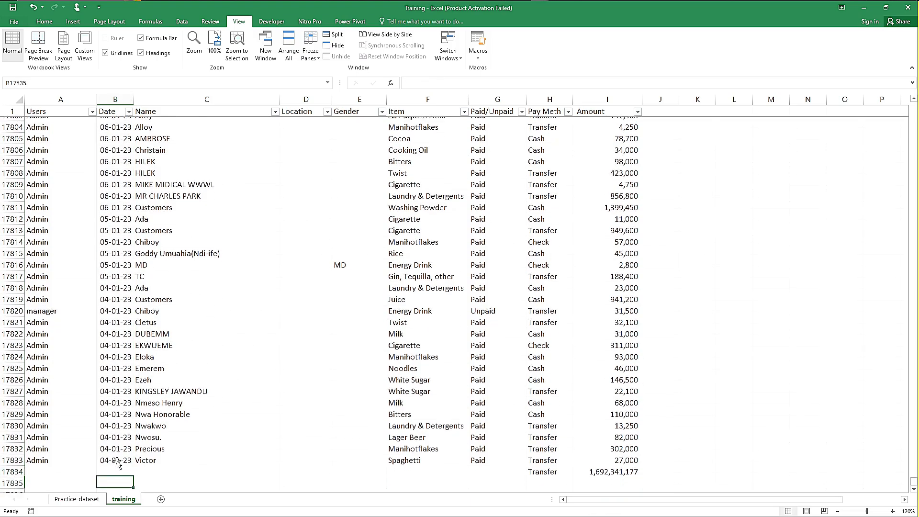
pyautogui.press('Down')
pyautogui.press('Down')
pyautogui.press('Down')
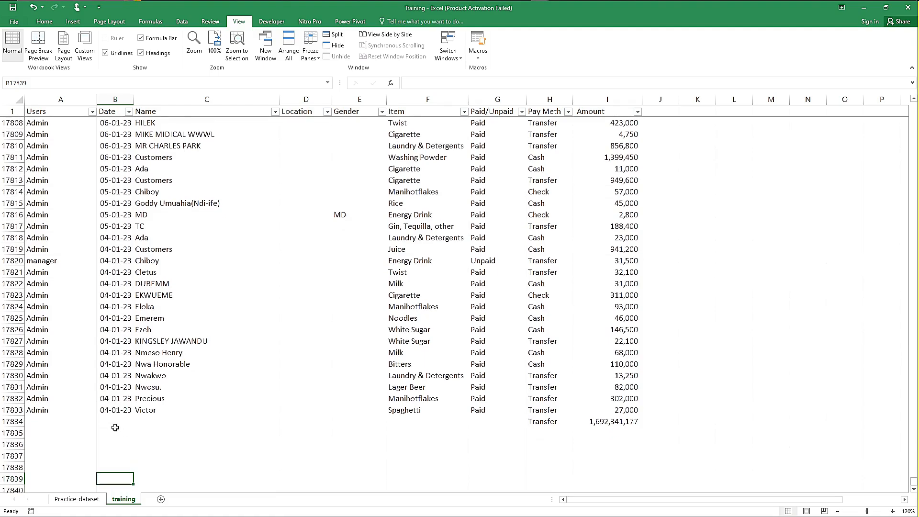
pyautogui.press('Down')
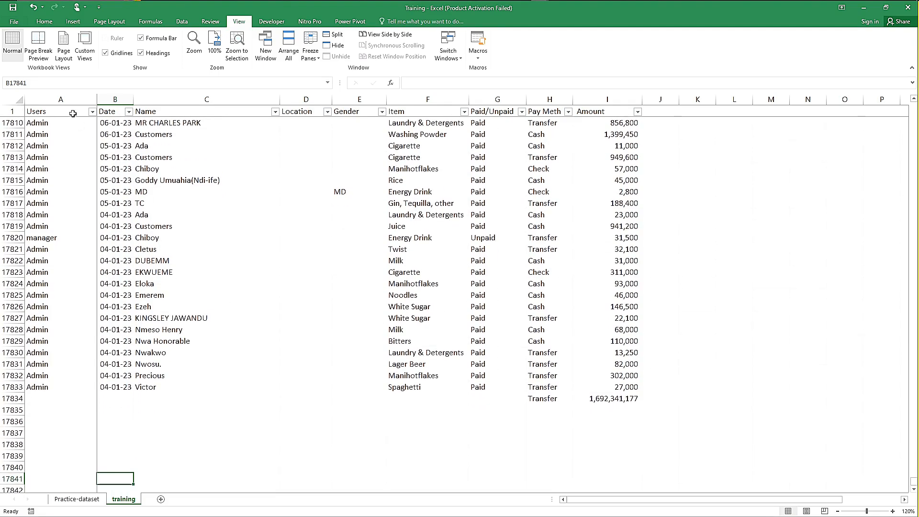
pyautogui.press('Down')
pyautogui.press('Up')
pyautogui.press('Up')
pyautogui.press('Up')
pyautogui.press('Up')
pyautogui.press('Down')
pyautogui.press('Down')
pyautogui.press('Down')
pyautogui.press('Down')
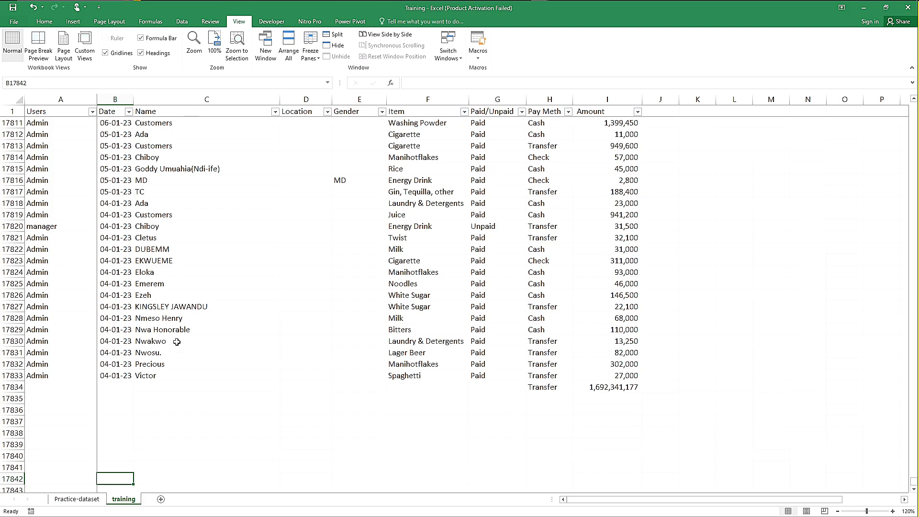
pyautogui.click(112, 390)
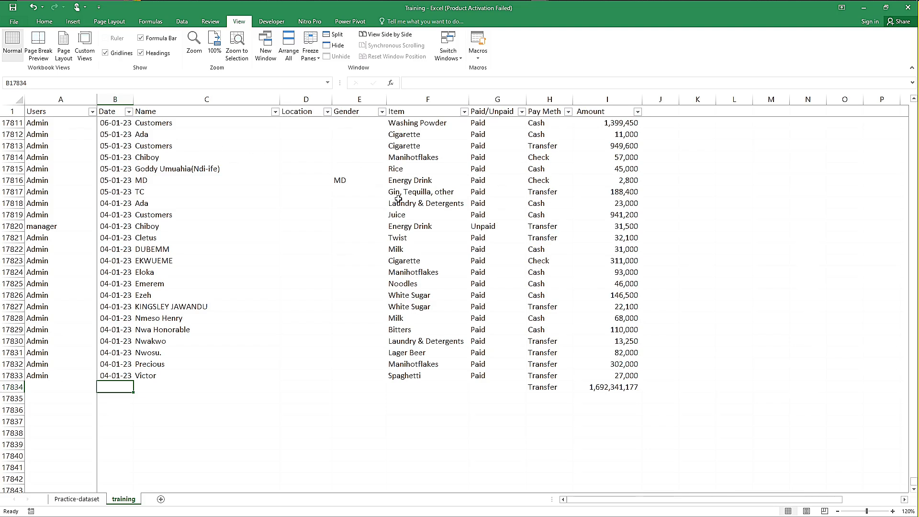
pyautogui.click(692, 155)
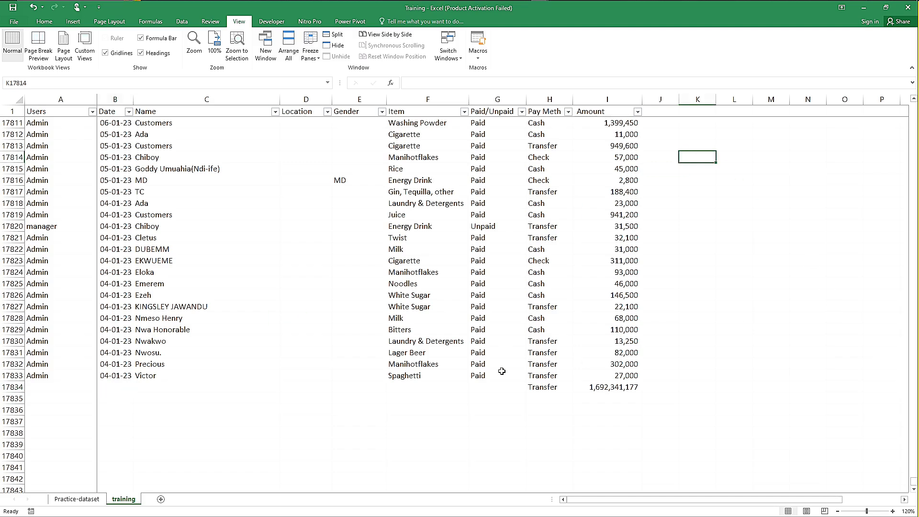
# Step: Copy the whole Location column and paste it as values into the empty column starting at L1
pyautogui.click(48, 109)
pyautogui.press('Down')
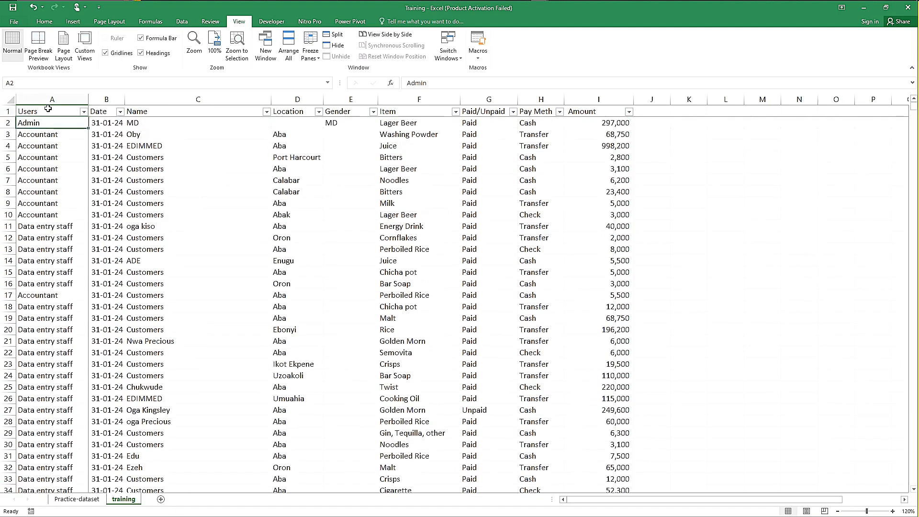
pyautogui.click(289, 101)
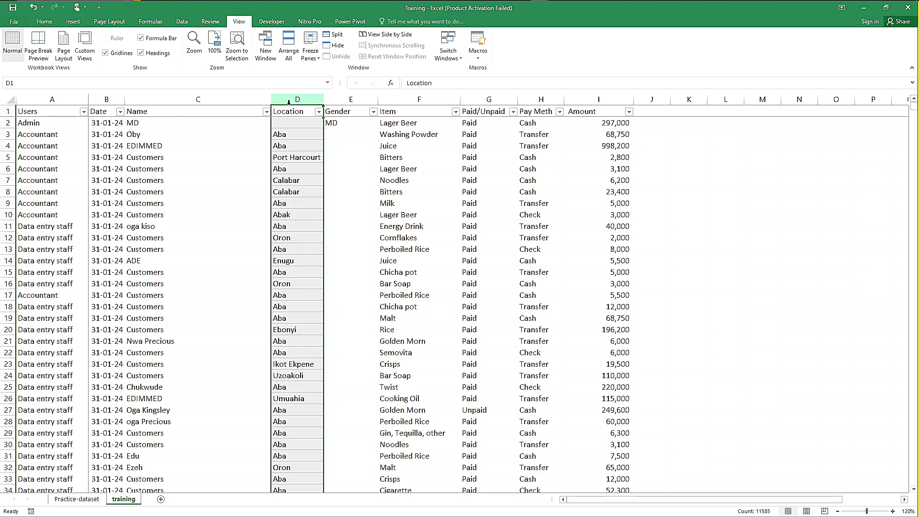
pyautogui.hotkey('ctrl', 'c')
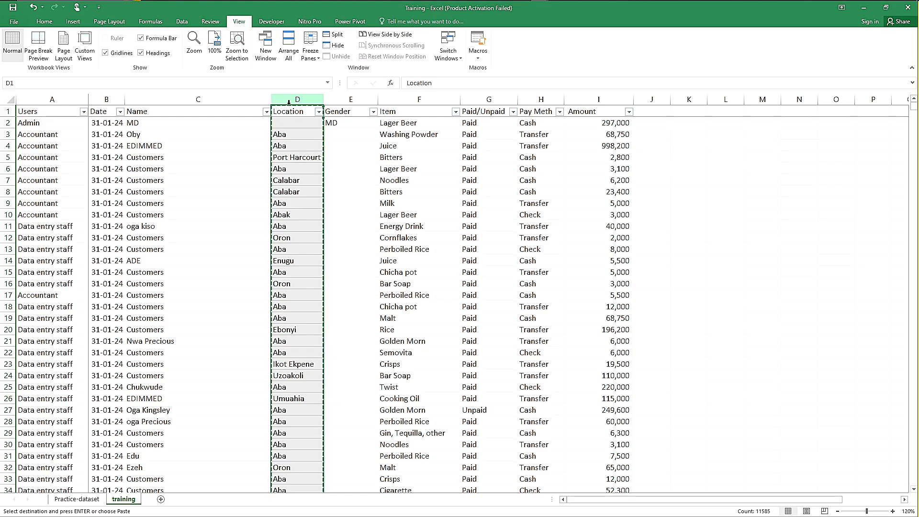
pyautogui.click(724, 113)
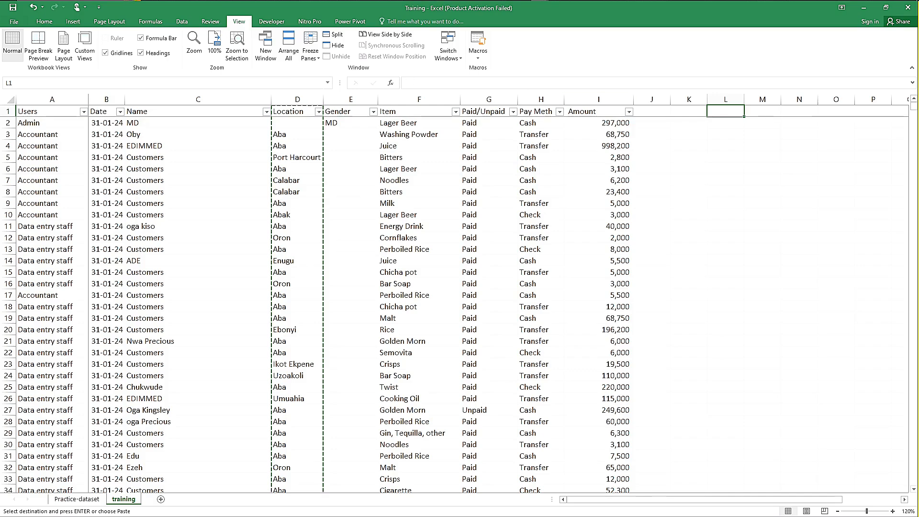
pyautogui.click(39, 23)
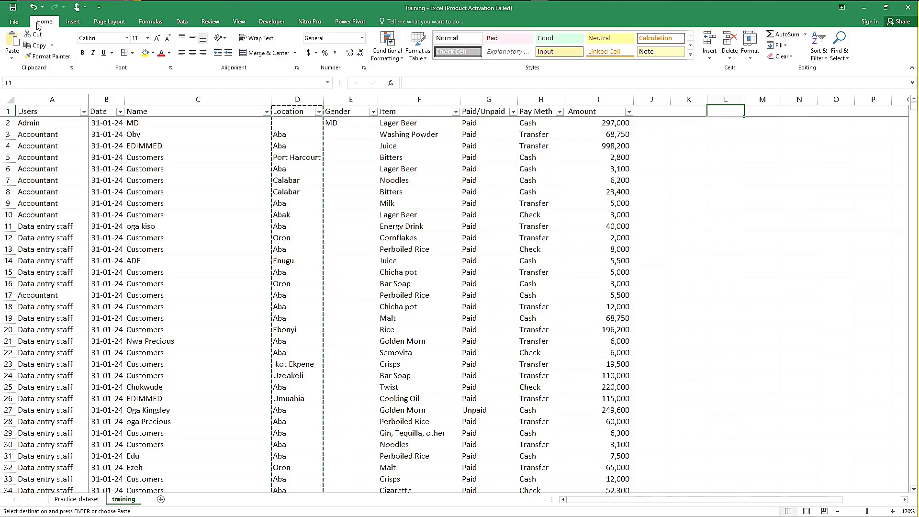
pyautogui.click(13, 58)
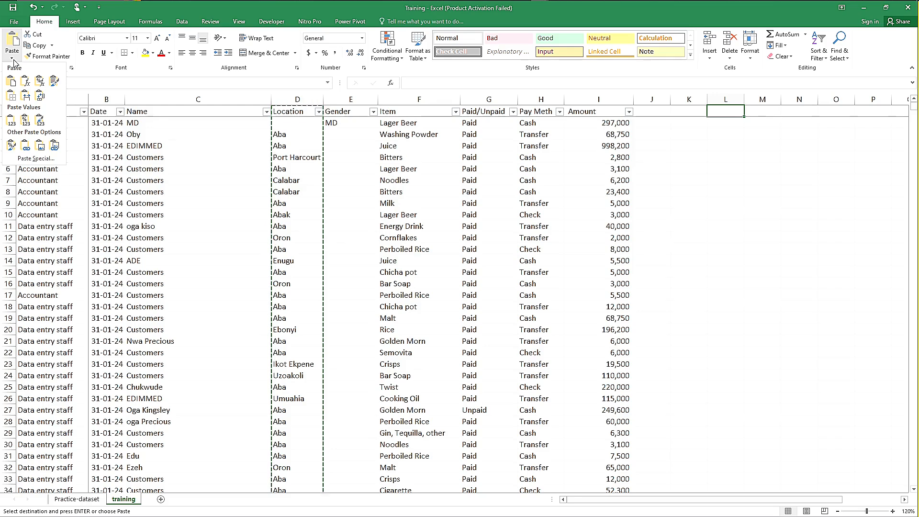
pyautogui.click(13, 120)
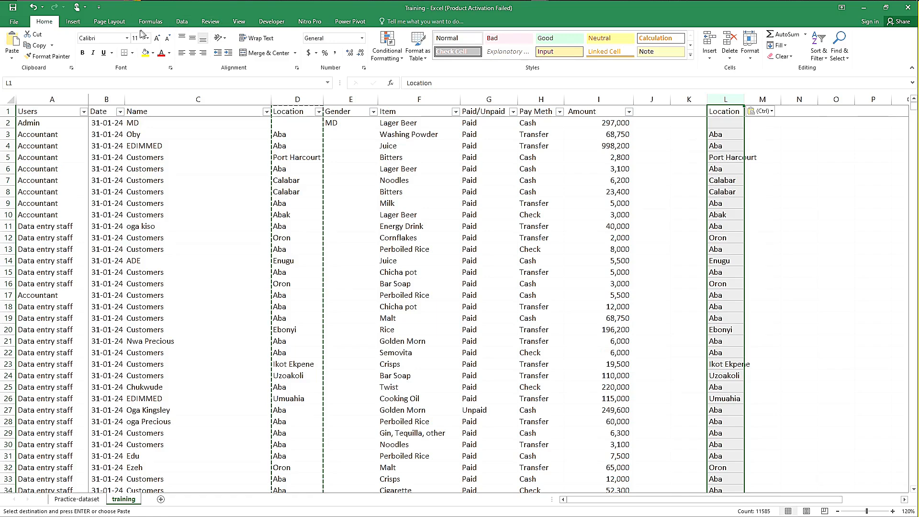
# Step: Remove the duplicates from the copied locations in column L without treating the first row as a header
pyautogui.click(183, 22)
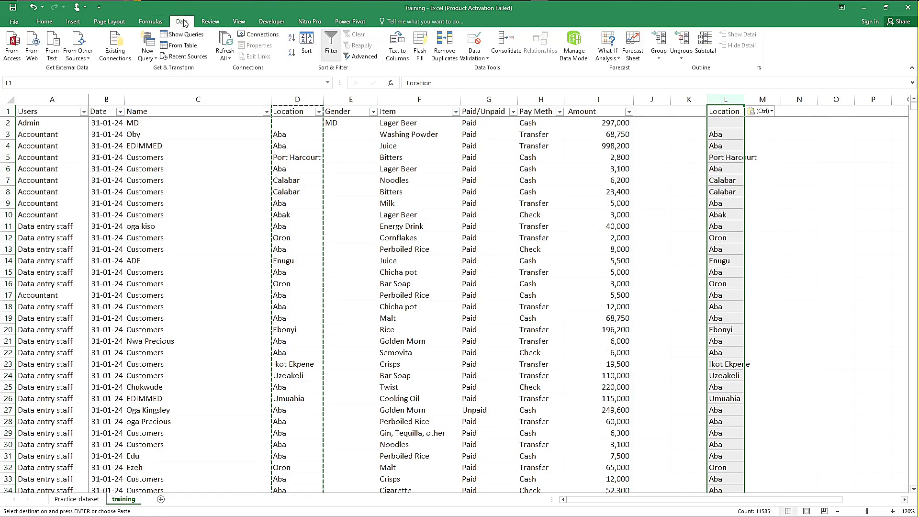
pyautogui.click(445, 55)
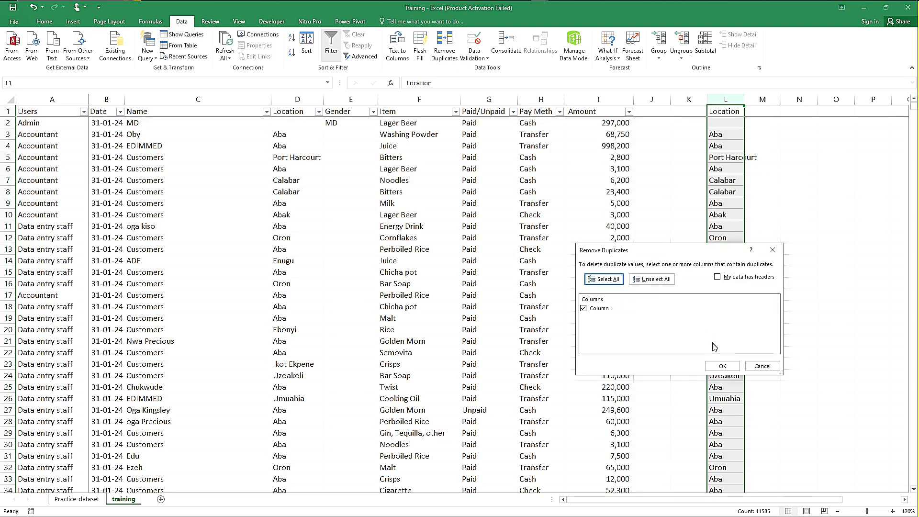
pyautogui.click(719, 366)
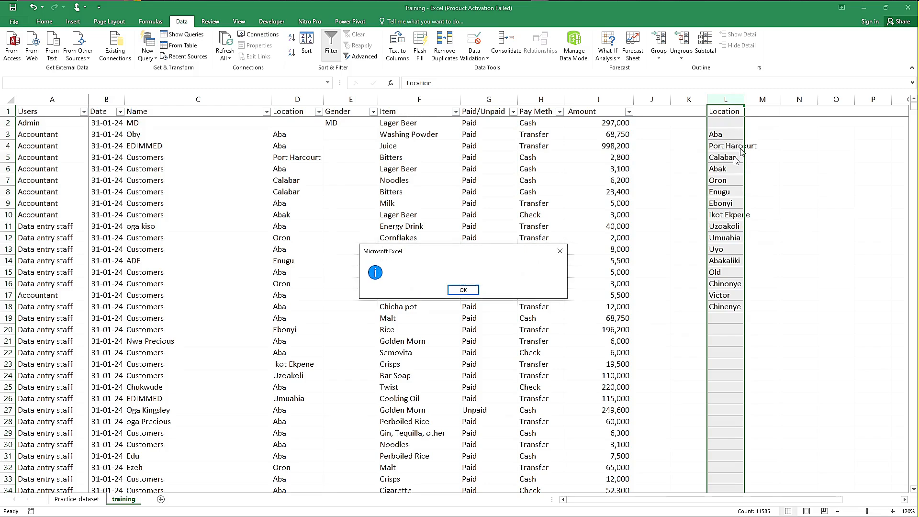
pyautogui.click(464, 290)
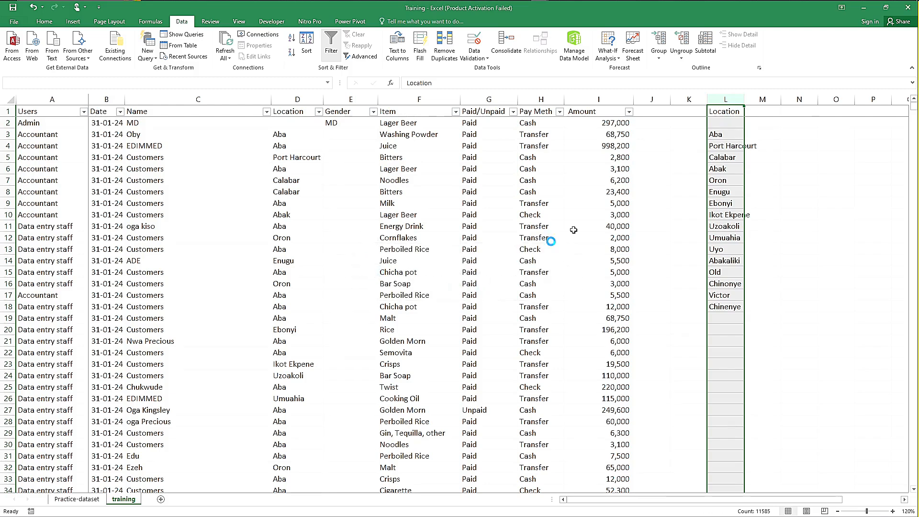
# Step: Review the unique locations, including the blank entry in L2, and clear the contents of column L
pyautogui.click(724, 133)
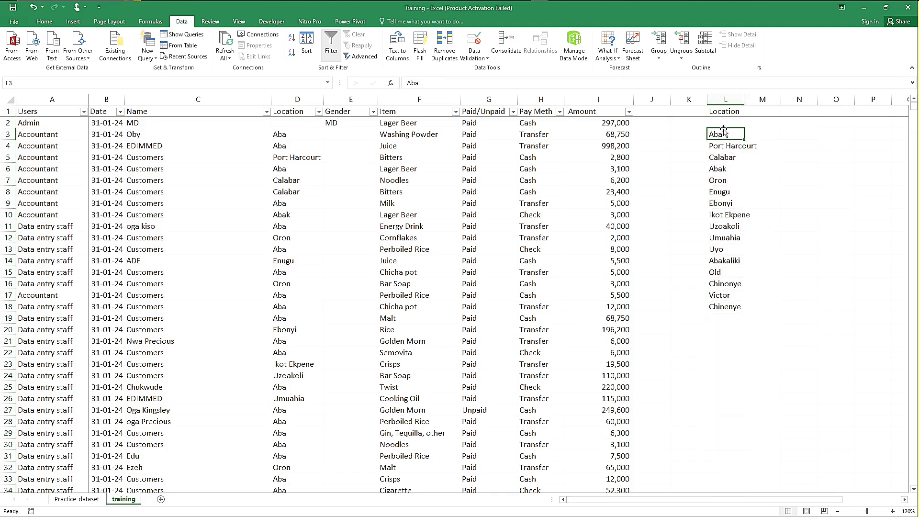
pyautogui.click(718, 123)
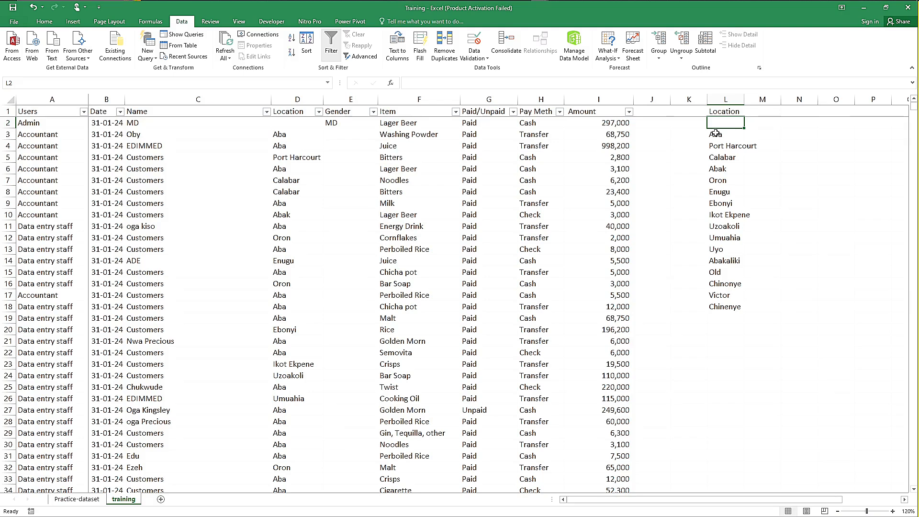
pyautogui.click(716, 134)
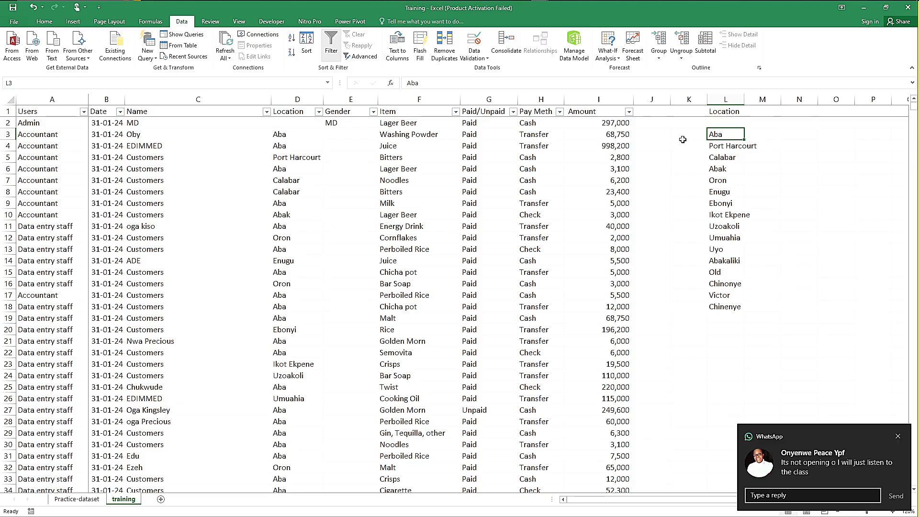
pyautogui.click(729, 102)
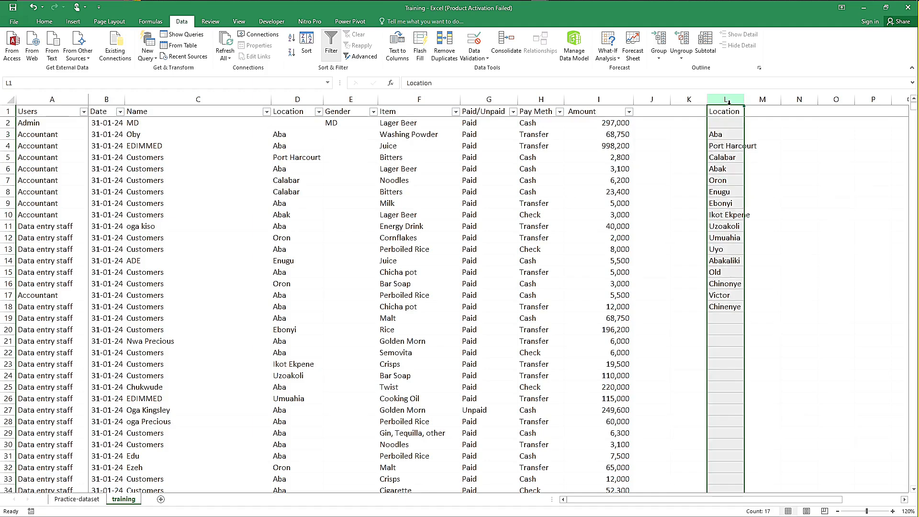
pyautogui.press('Delete')
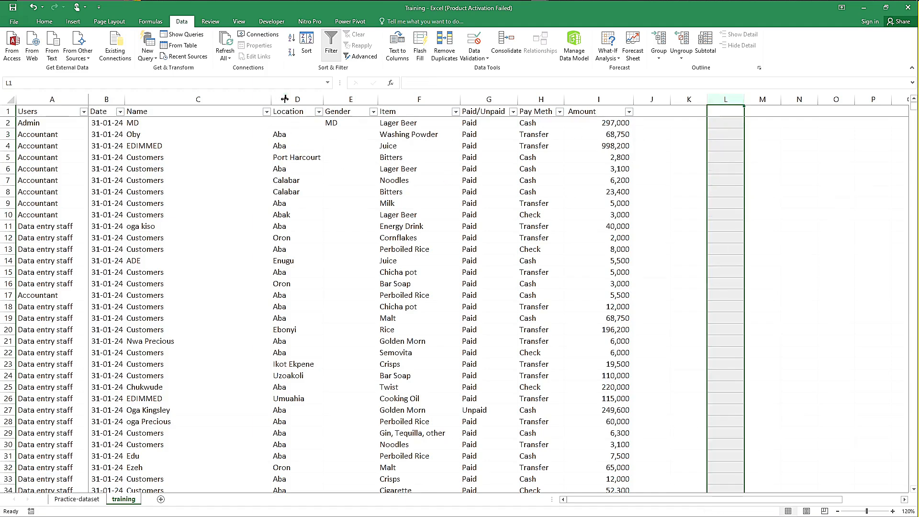
# Step: Copy the whole Location column again and paste it normally into column L starting at L1
pyautogui.click(291, 99)
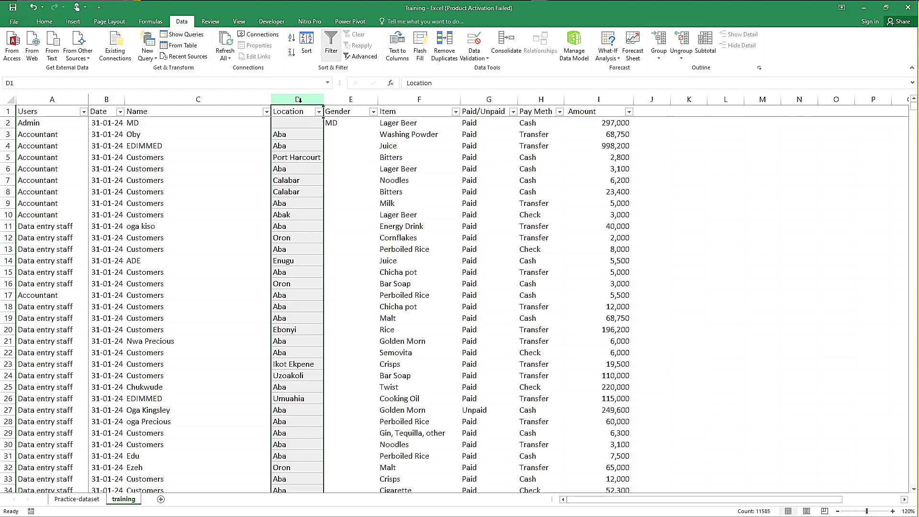
pyautogui.hotkey('ctrl', 'c')
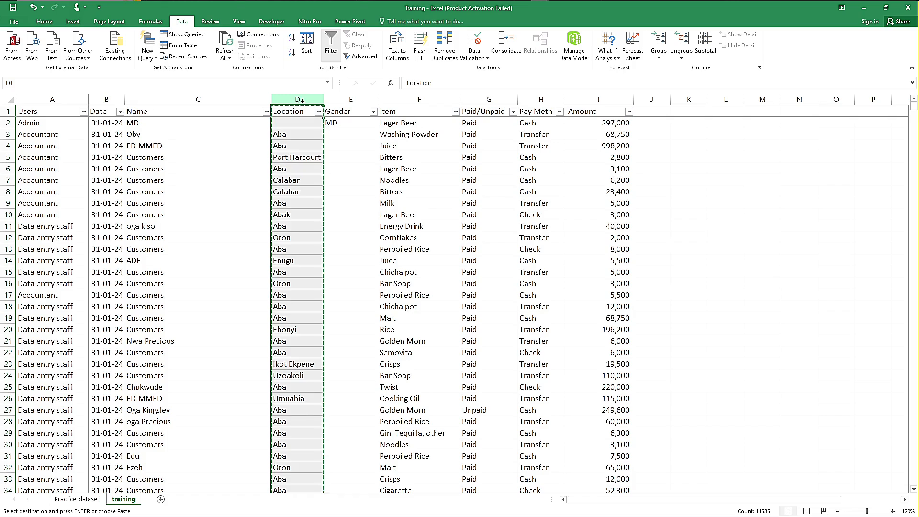
pyautogui.click(724, 113)
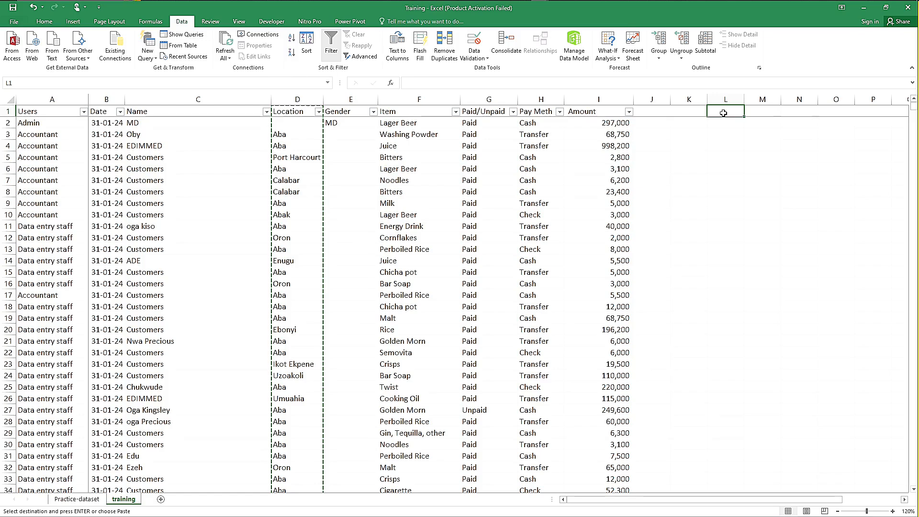
pyautogui.hotkey('ctrl', 'v')
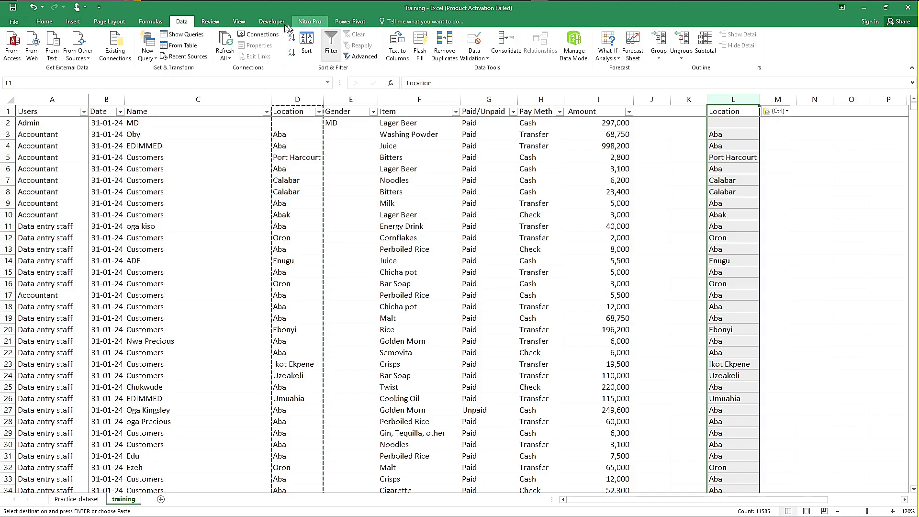
# Step: Remove the duplicate values from column L without treating the first row as a header
pyautogui.doubleClick(181, 23)
pyautogui.click(181, 23)
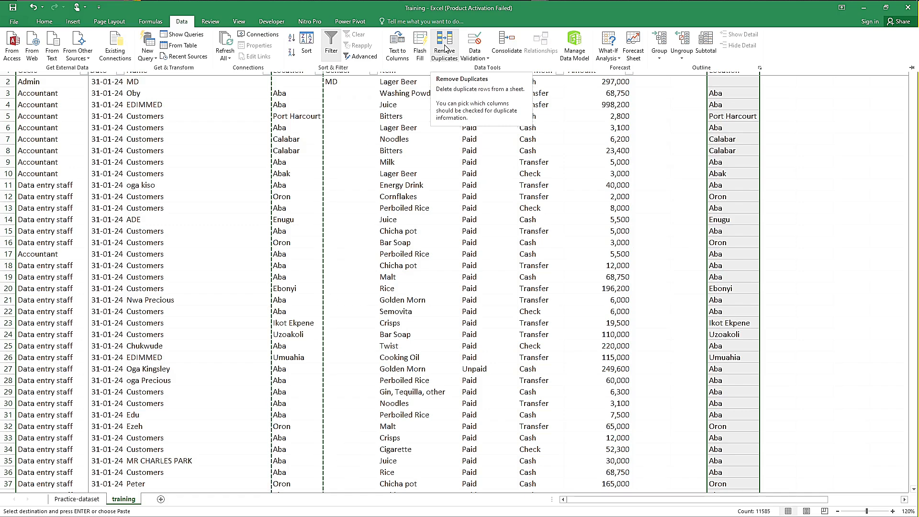
pyautogui.click(445, 48)
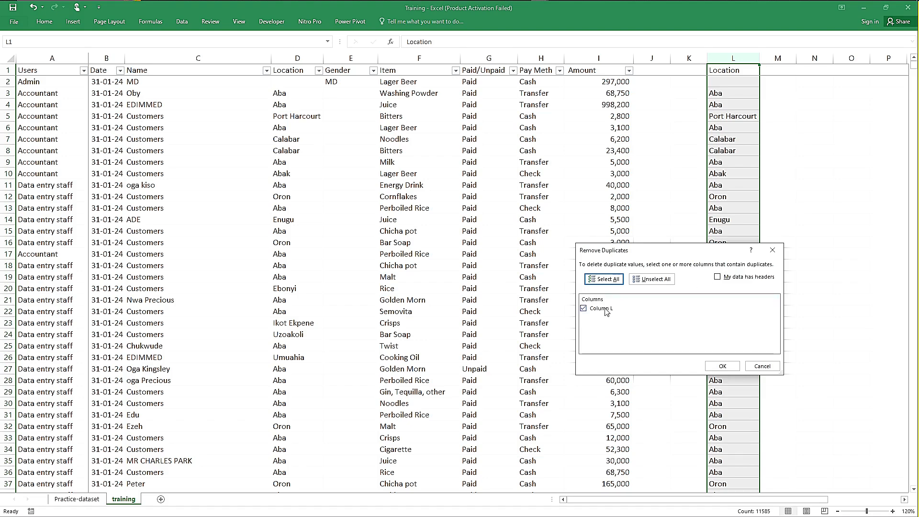
pyautogui.click(723, 367)
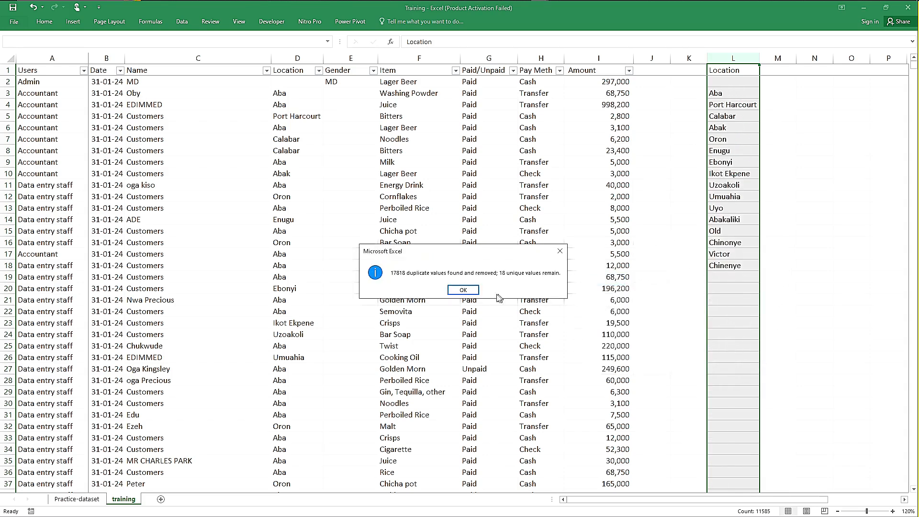
pyautogui.click(470, 290)
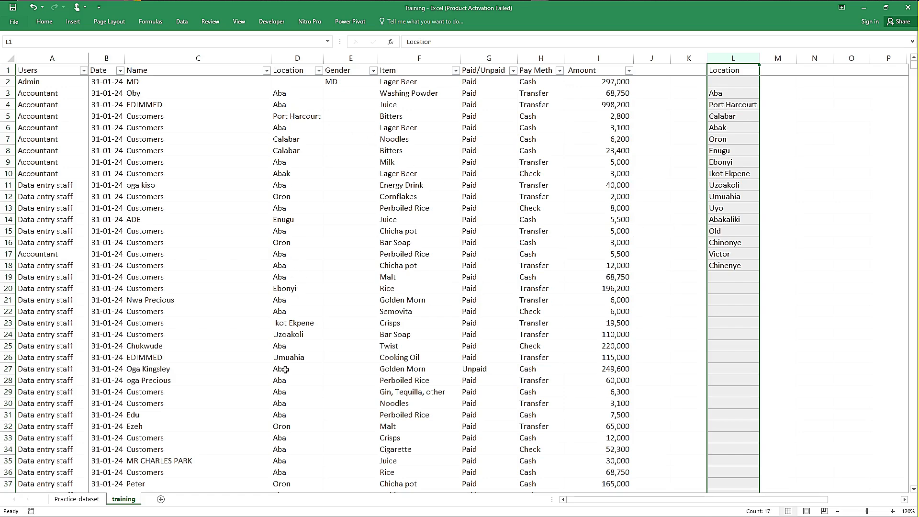
# Step: Clear the unique locations listed below the Location header, in cells L2 to L19
pyautogui.click(731, 93)
pyautogui.click(732, 93)
pyautogui.click(729, 82)
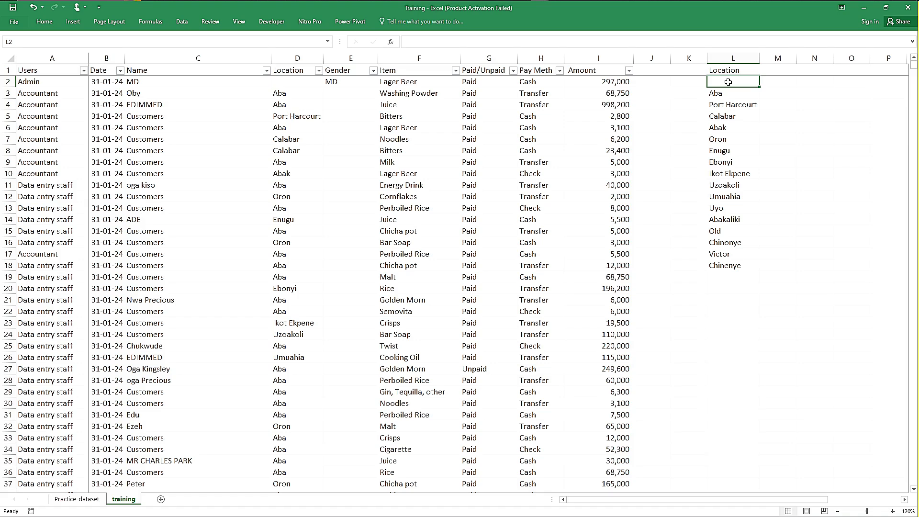
pyautogui.hotkey('shift', 'Down')
pyautogui.hotkey('shift', 'Down')
pyautogui.hotkey('shift', 'Down')
pyautogui.hotkey('shift', 'Down')
pyautogui.hotkey('shift', 'Down')
pyautogui.hotkey('shift', 'Down')
pyautogui.hotkey('shift', 'Down')
pyautogui.hotkey('shift', 'Down')
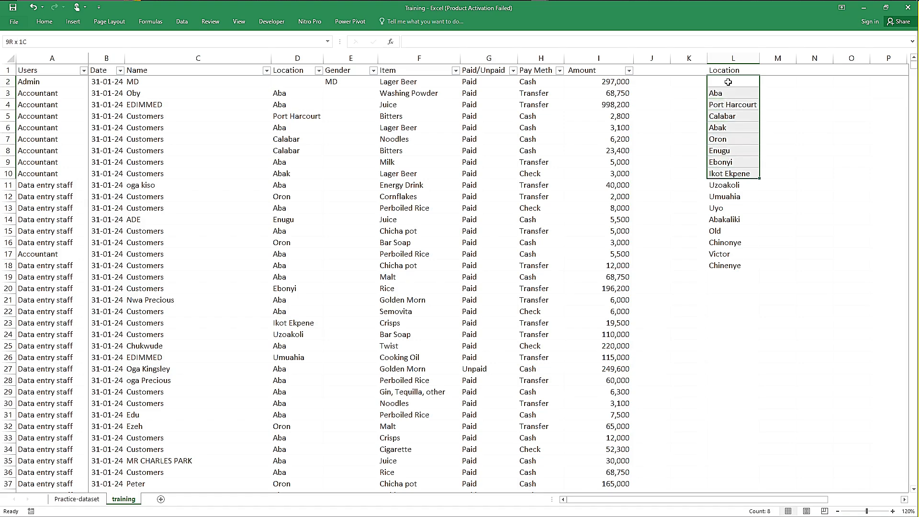
pyautogui.hotkey('shift', 'Down')
pyautogui.hotkey('shift', 'Down')
pyautogui.hotkey('shift', 'Down')
pyautogui.hotkey('shift', 'Down')
pyautogui.hotkey('shift', 'Down')
pyautogui.hotkey('shift', 'Down')
pyautogui.hotkey('shift', 'Down')
pyautogui.hotkey('shift', 'Down')
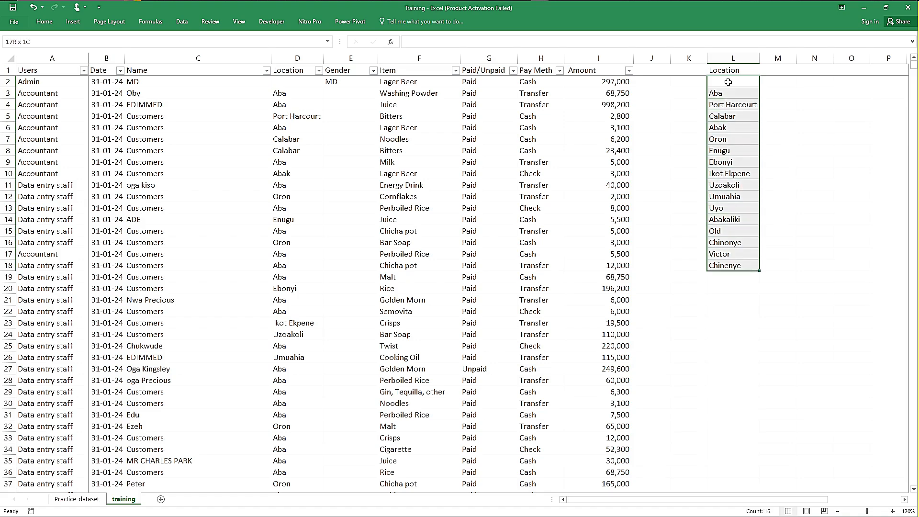
pyautogui.hotkey('shift', 'Down')
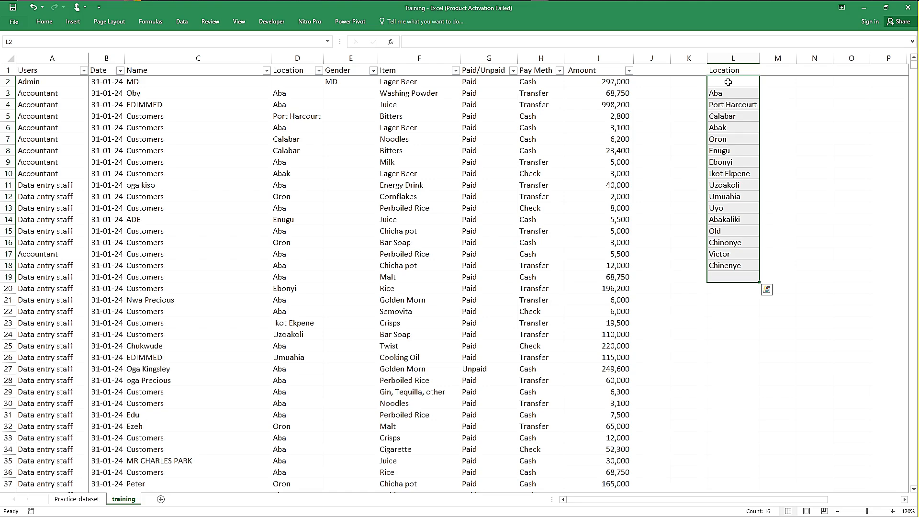
pyautogui.press('Delete')
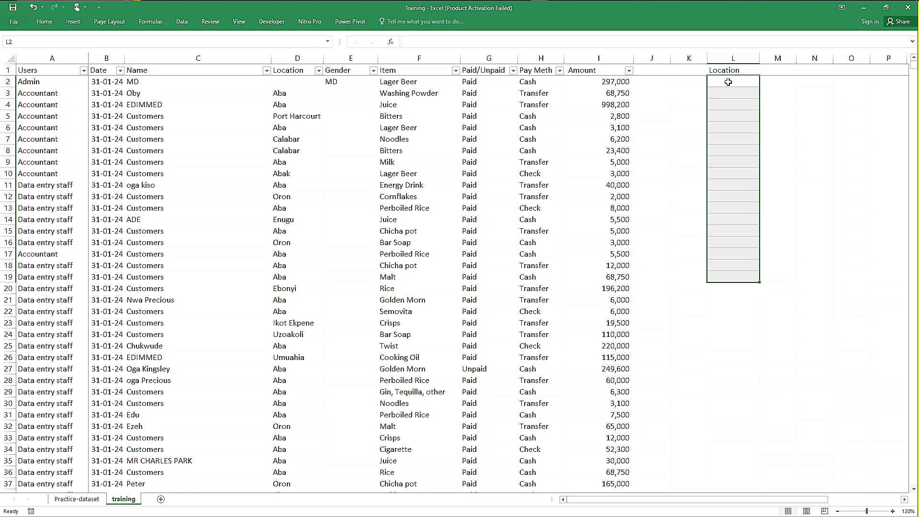
# Step: Start a new location list in column L with Lagos in L2, Osun in L3 and Jos in L4
pyautogui.click(728, 81)
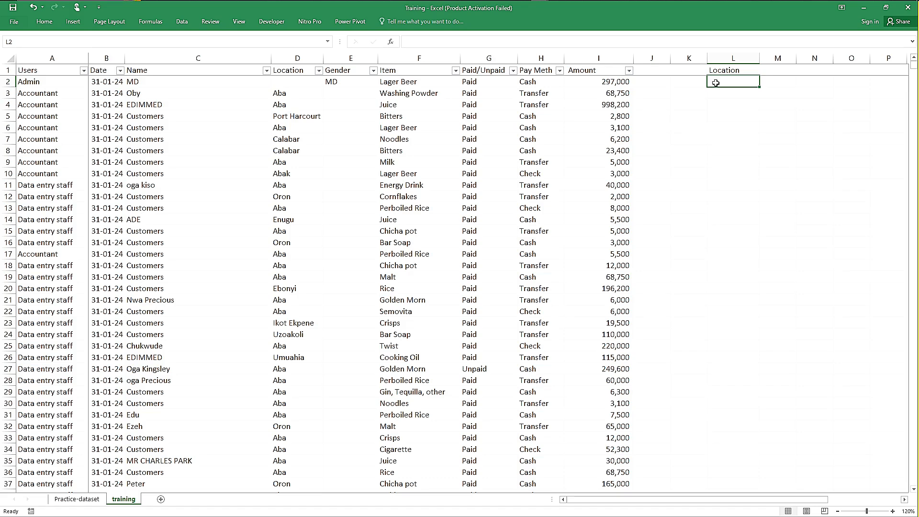
pyautogui.write('Location')
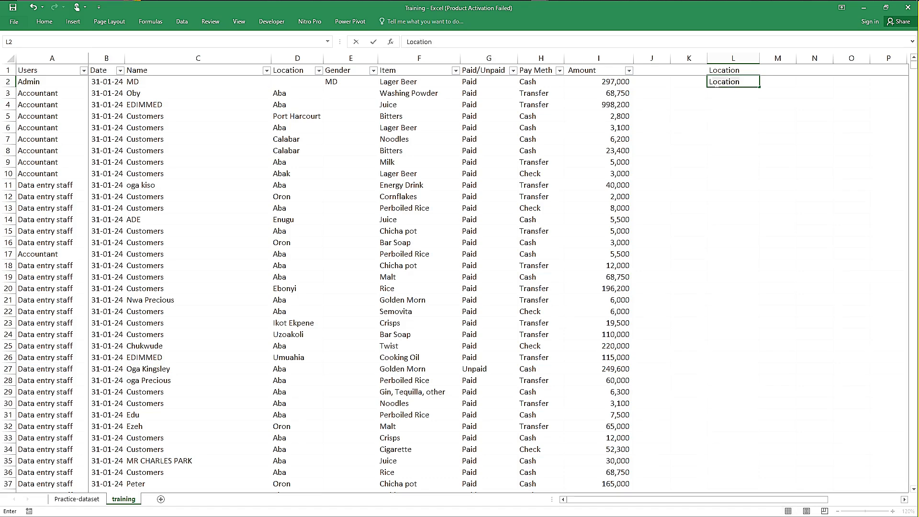
pyautogui.write('agos')
pyautogui.press('Return')
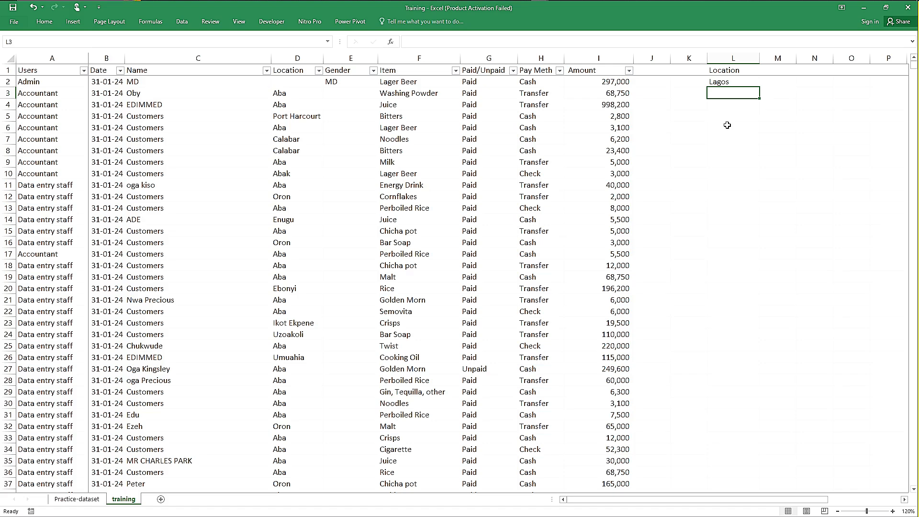
pyautogui.write('Osun')
pyautogui.hotkey('ctrl', 'Return')
pyautogui.press('Down')
pyautogui.write('Jo')
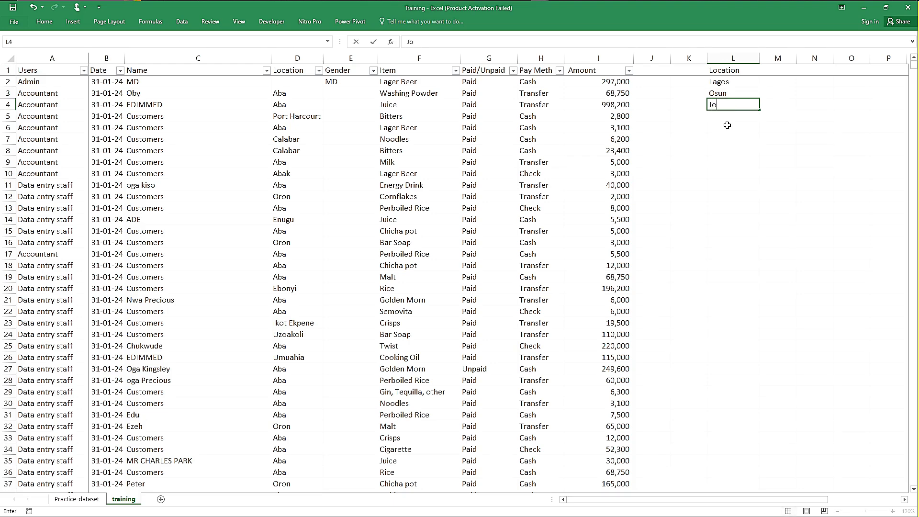
pyautogui.write('s')
pyautogui.press('Return')
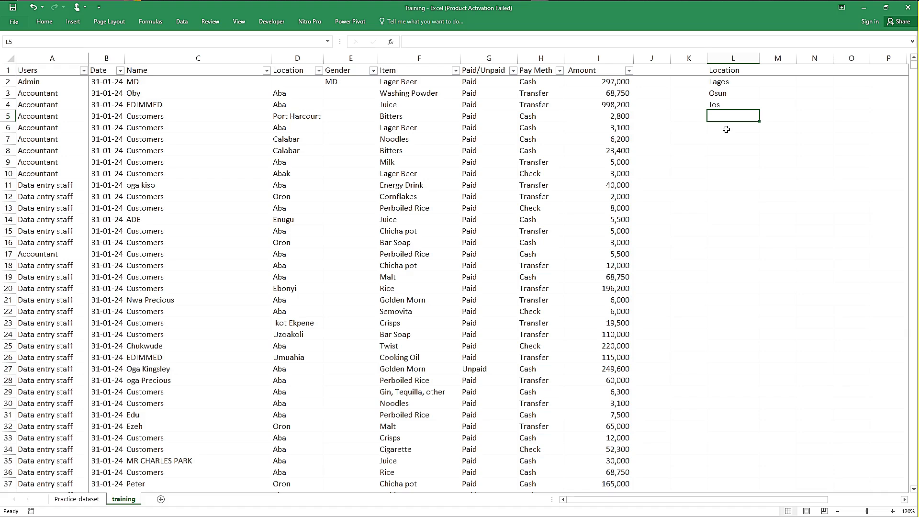
# Step: Extend the location list in column L with Abuja in L5 and Delta in L6
pyautogui.write('Abuja')
pyautogui.press('Return')
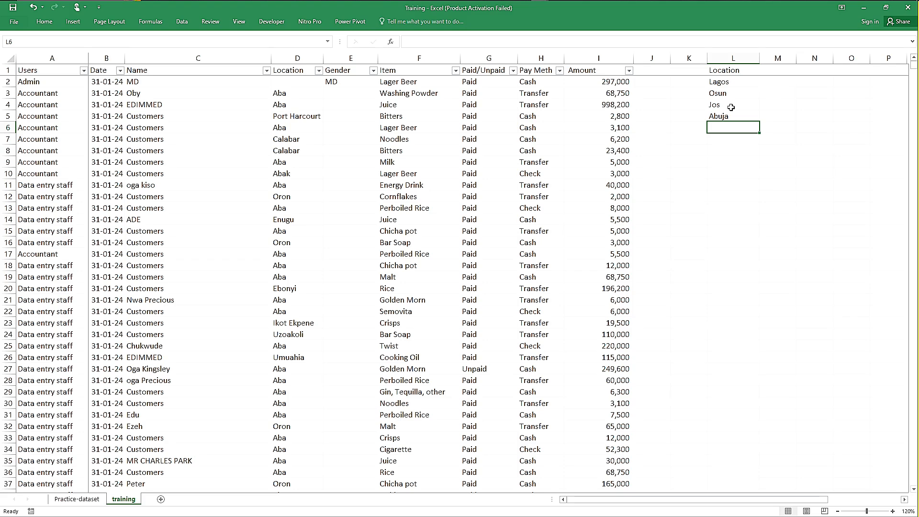
pyautogui.write('Port')
pyautogui.press('BackSpace')
pyautogui.press('BackSpace')
pyautogui.press('BackSpace')
pyautogui.press('BackSpace')
pyautogui.write('Delta')
pyautogui.press('Return')
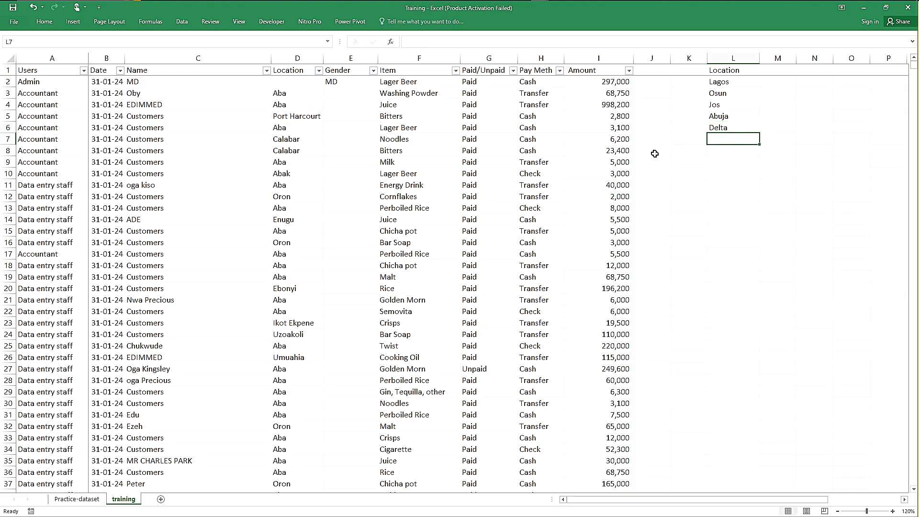
# Step: Clear the contents of the dataset's entire Location column D
pyautogui.click(725, 84)
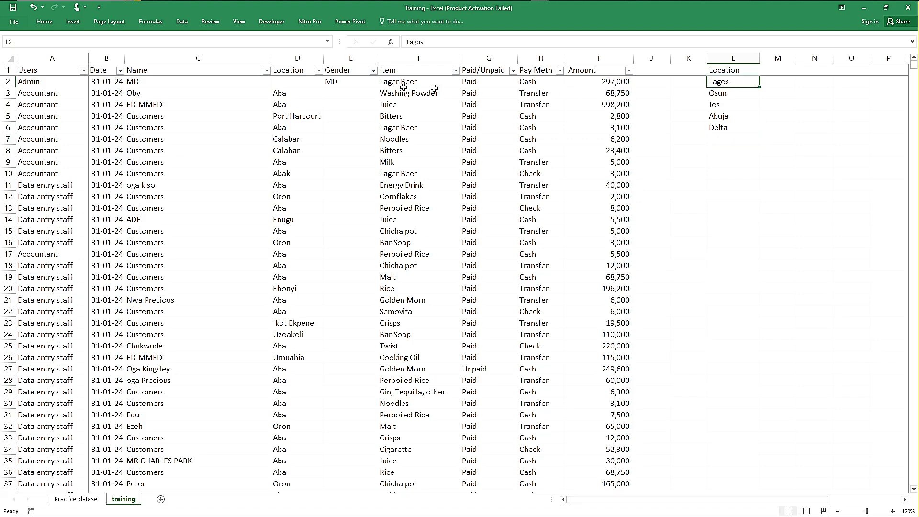
pyautogui.click(299, 59)
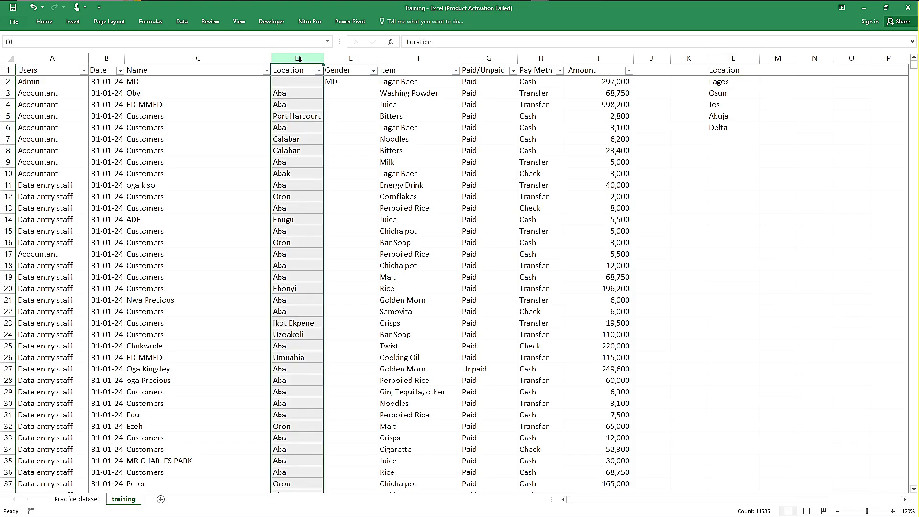
pyautogui.press('Delete')
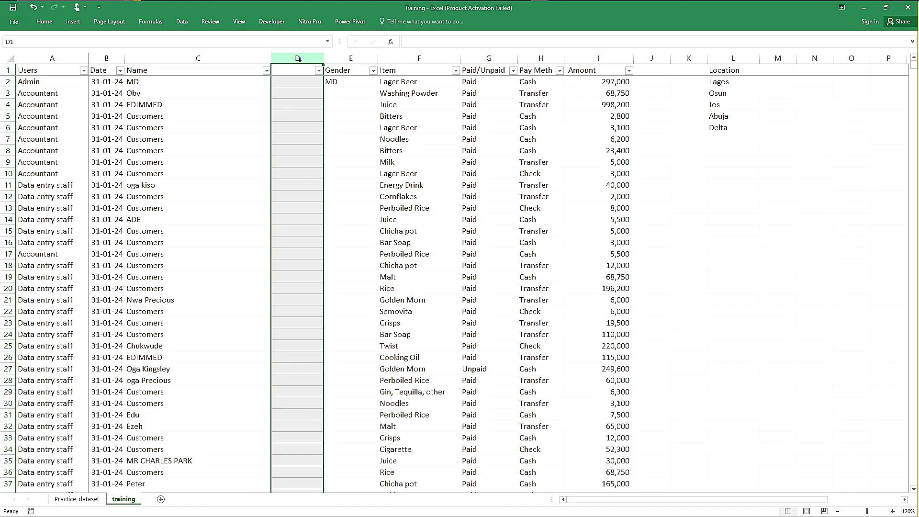
pyautogui.click(731, 83)
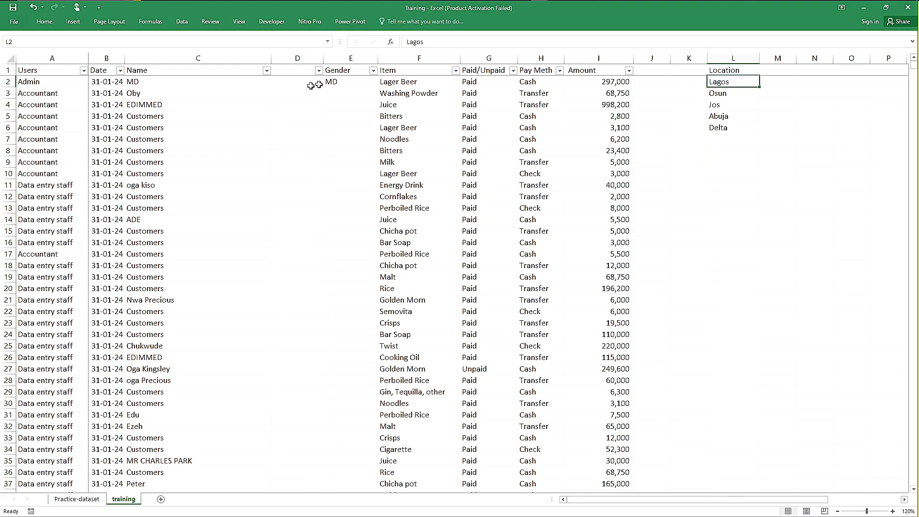
pyautogui.click(297, 81)
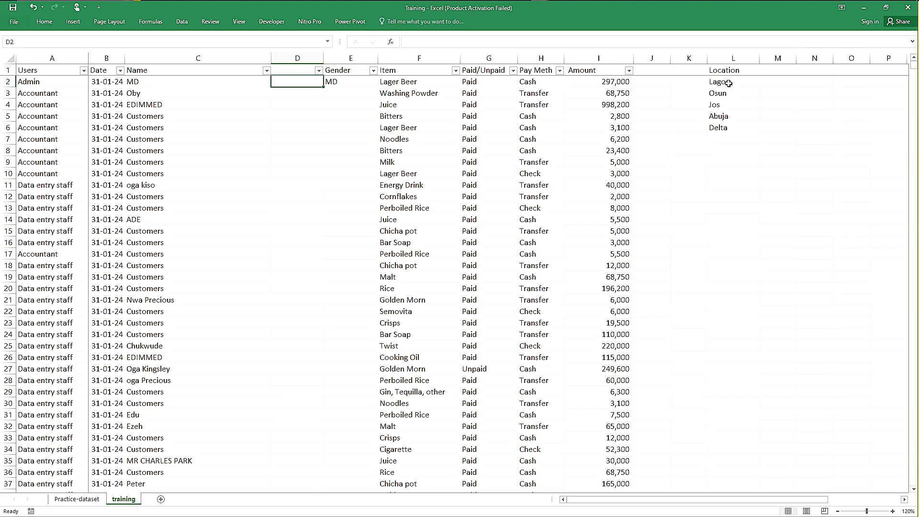
pyautogui.moveTo(728, 83); pyautogui.dragTo(731, 123)
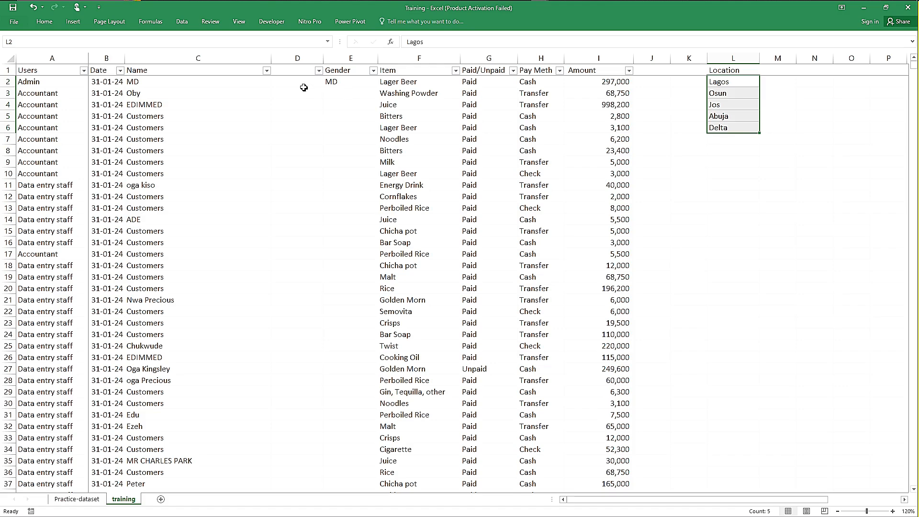
# Step: Enter the header Location in cell D1 of the emptied column
pyautogui.click(289, 72)
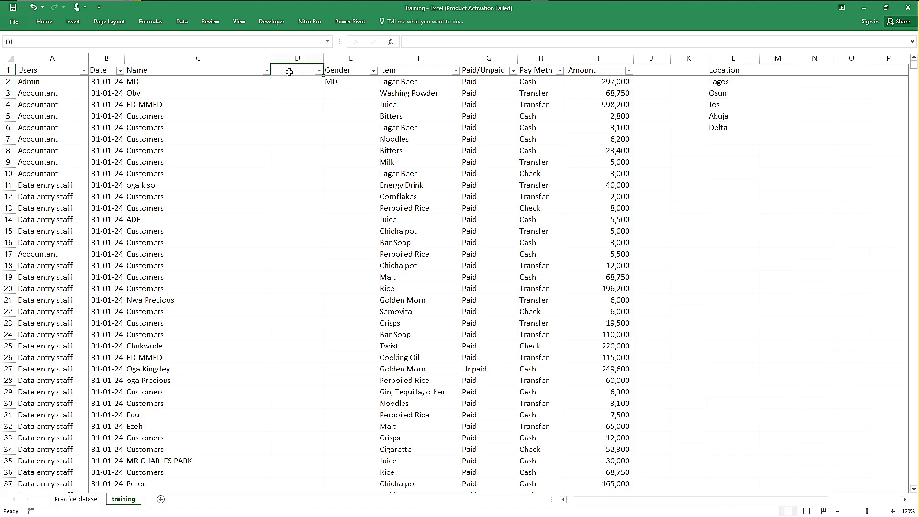
pyautogui.write('Location')
pyautogui.hotkey('ctrl', 'Return')
pyautogui.press('Down')
# Step: Add Otukpo to the location list in cell L7
pyautogui.click(728, 138)
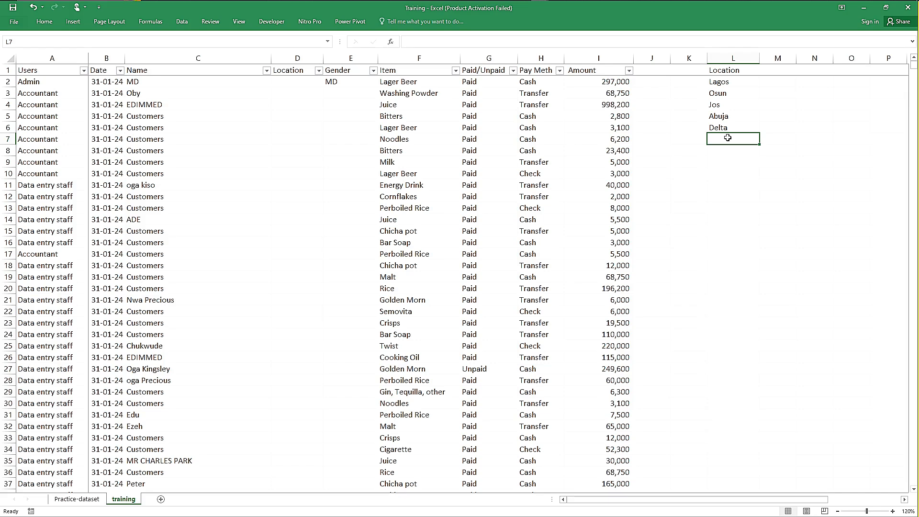
pyautogui.write('Otukpo')
pyautogui.hotkey('ctrl', 'Return')
pyautogui.press('Down')
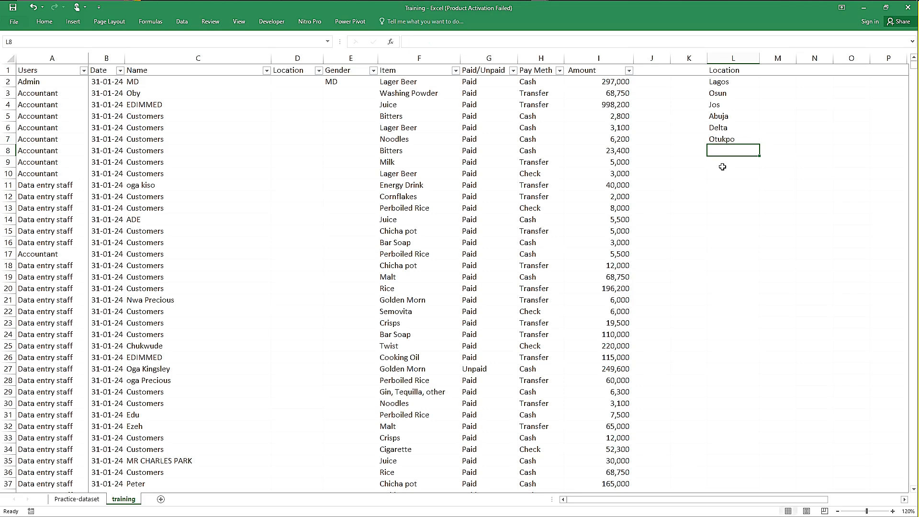
# Step: Begin an INDEX formula in D2 with the location list L2:L7 as its array
pyautogui.click(294, 82)
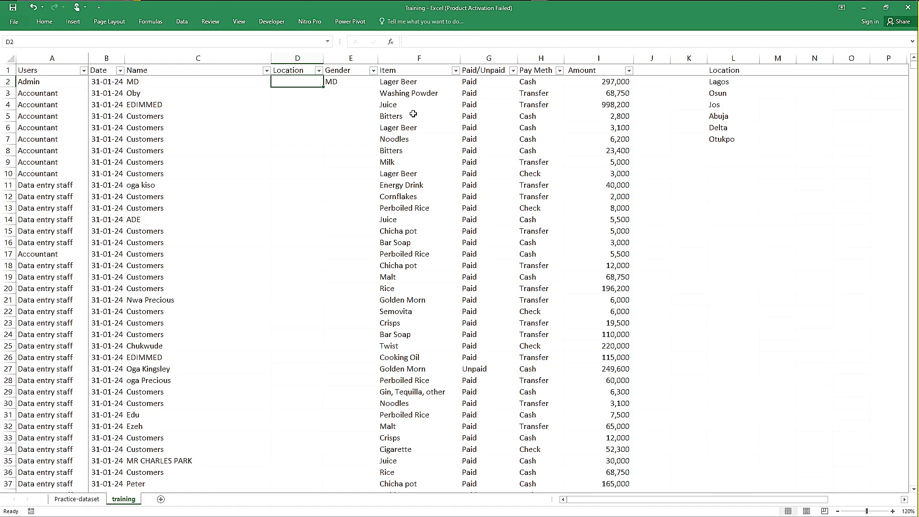
pyautogui.write('=ind')
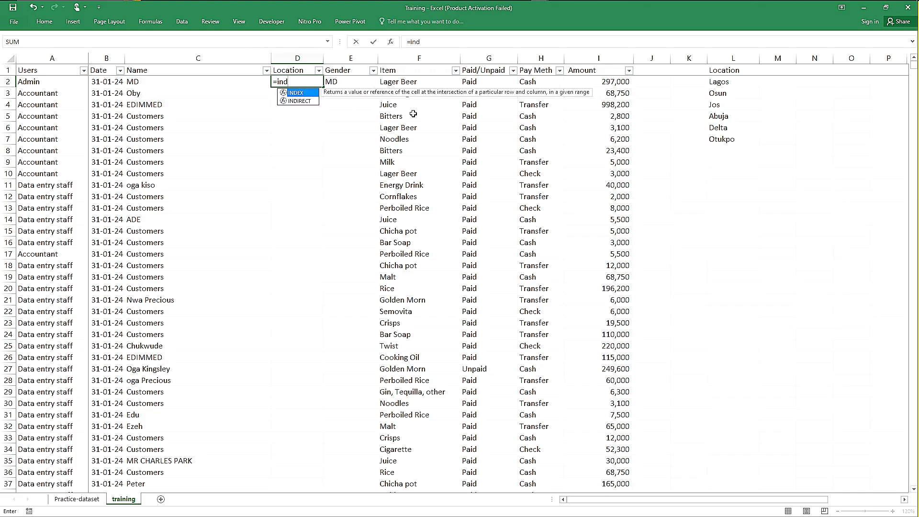
pyautogui.press('Tab')
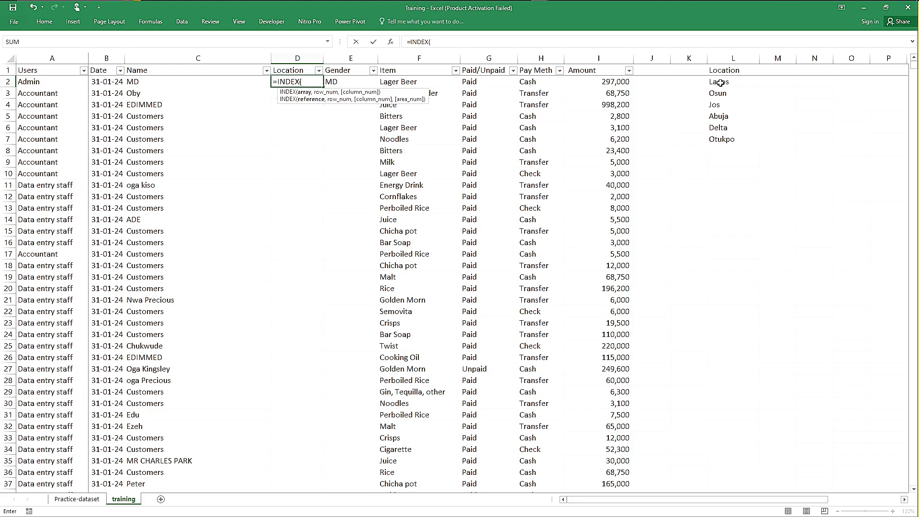
pyautogui.moveTo(721, 83); pyautogui.dragTo(725, 140)
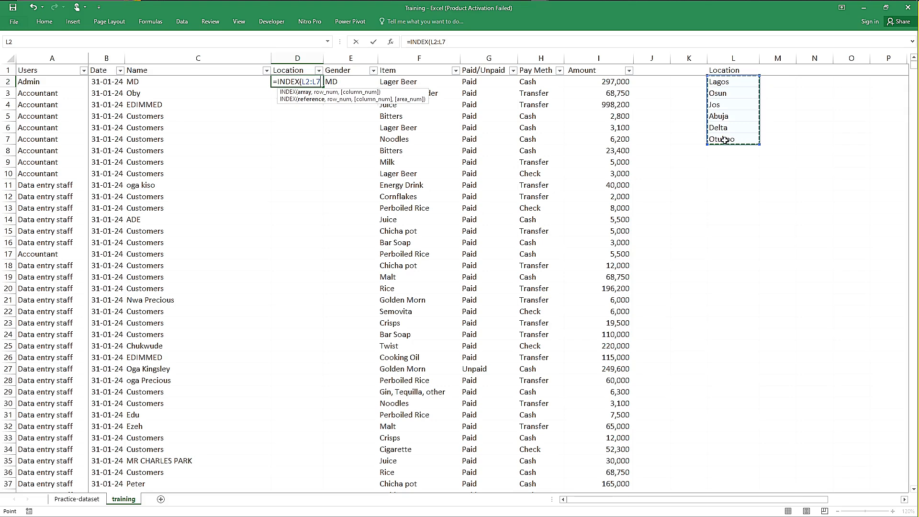
pyautogui.write(',')
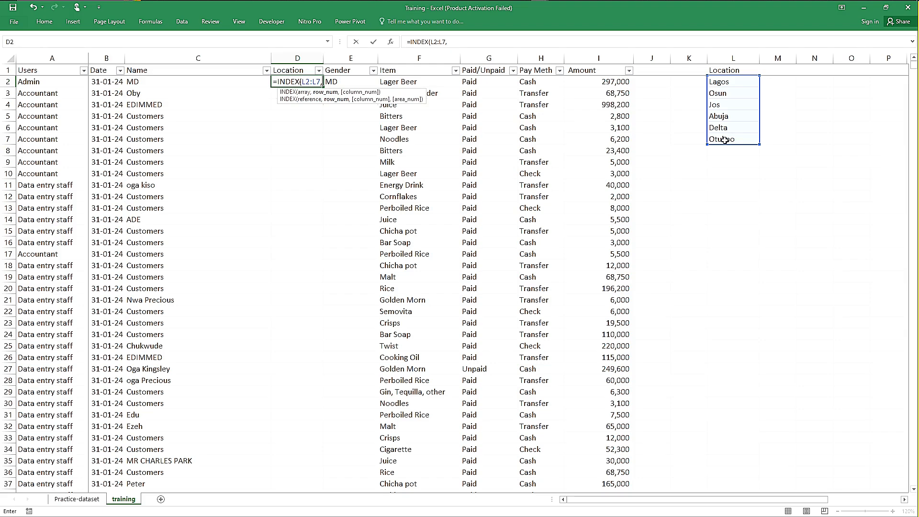
# Step: Complete the D2 formula with RANDBETWEEN(1,6) as the row number, giving =INDEX(L2:L7,RANDBETWEEN(1,6))
pyautogui.write('ran')
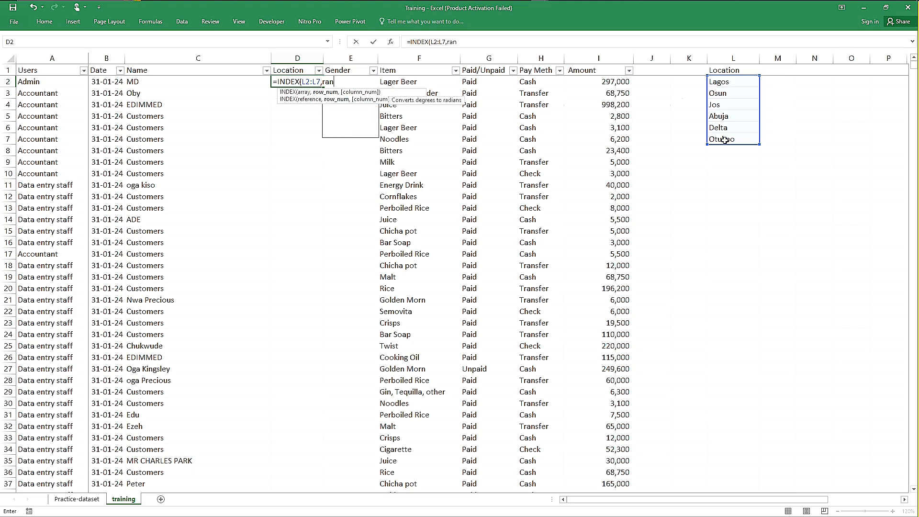
pyautogui.press('Down')
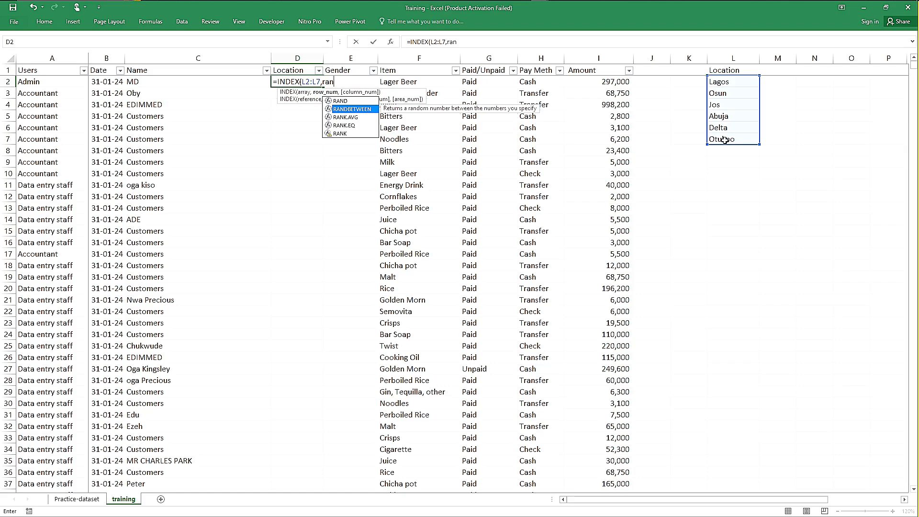
pyautogui.press('Tab')
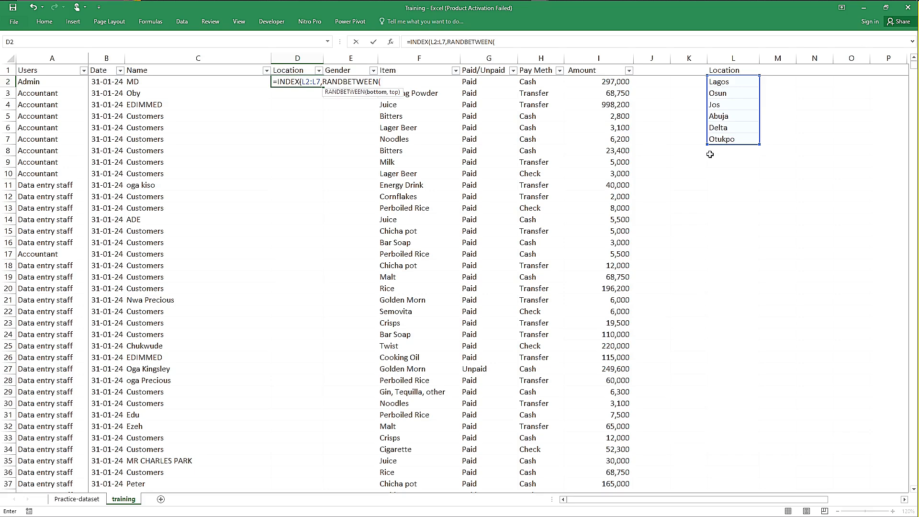
pyautogui.write(',')
pyautogui.press('BackSpace')
pyautogui.write('1.')
pyautogui.write('6')
pyautogui.write(')')
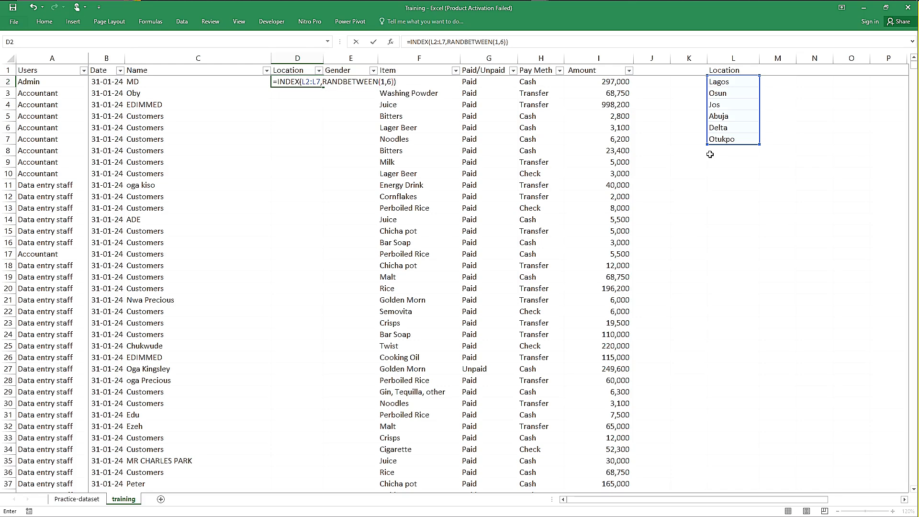
pyautogui.press('Return')
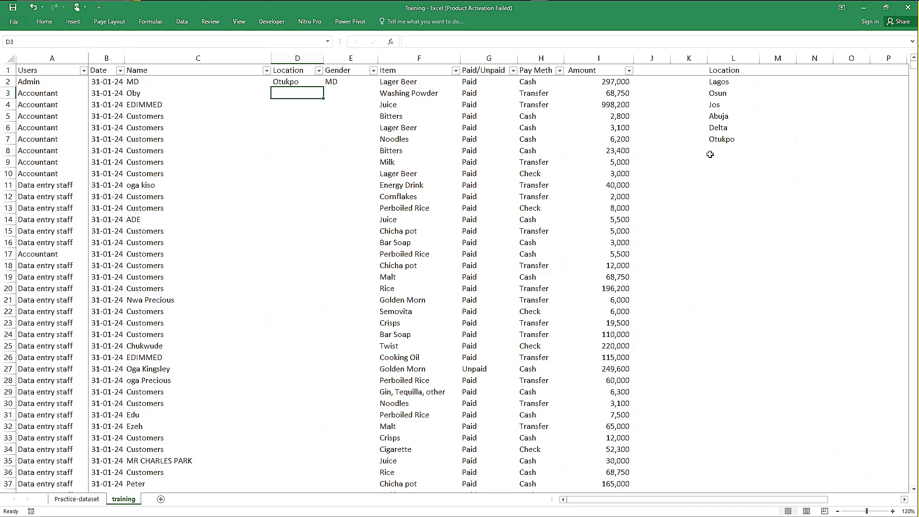
# Step: Fill the D2 formula down the whole Location column and check the copied formulas in D3, D8 and D11
pyautogui.press('Up')
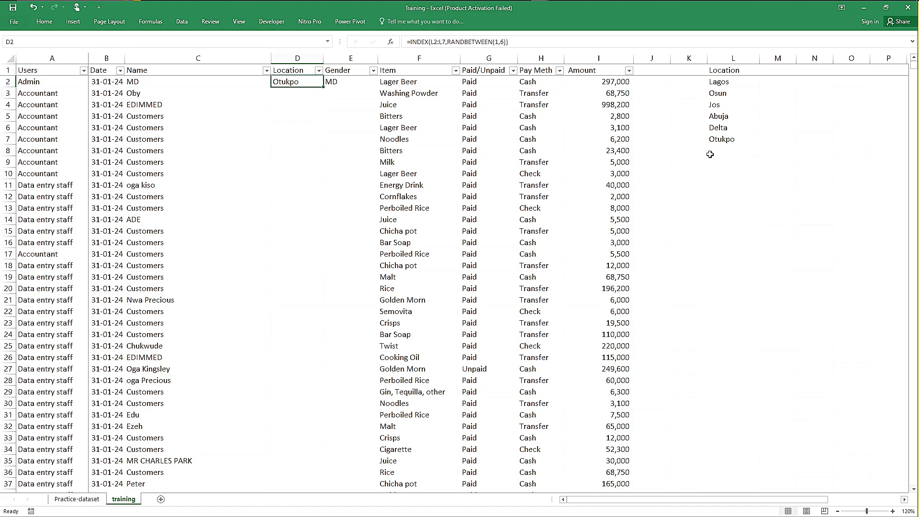
pyautogui.doubleClick(323, 88)
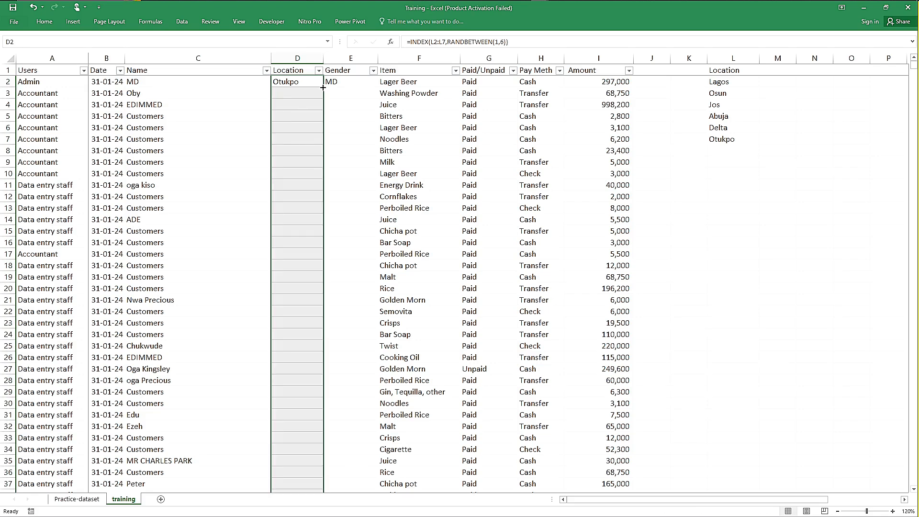
pyautogui.click(300, 95)
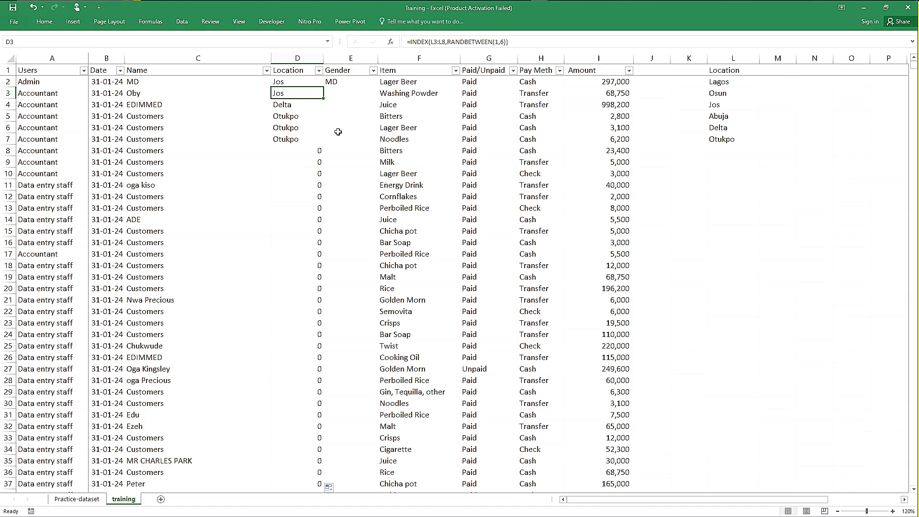
pyautogui.click(302, 153)
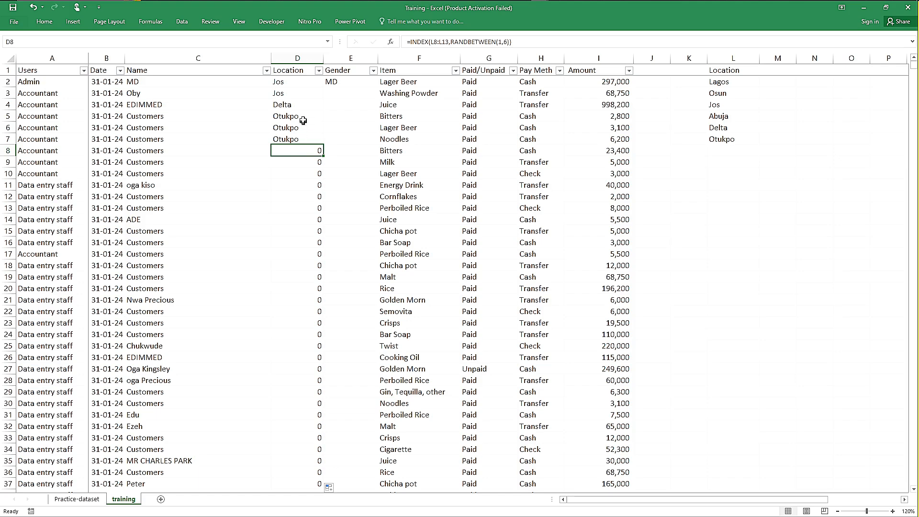
pyautogui.click(312, 182)
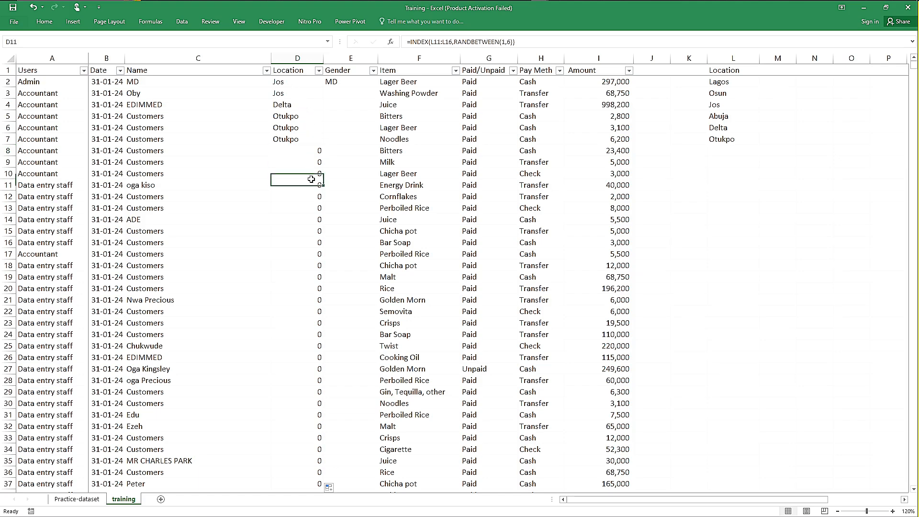
# Step: Compare the ranges that the INDEX formulas in D2, D4 and D8 reference against the location list
pyautogui.click(296, 81)
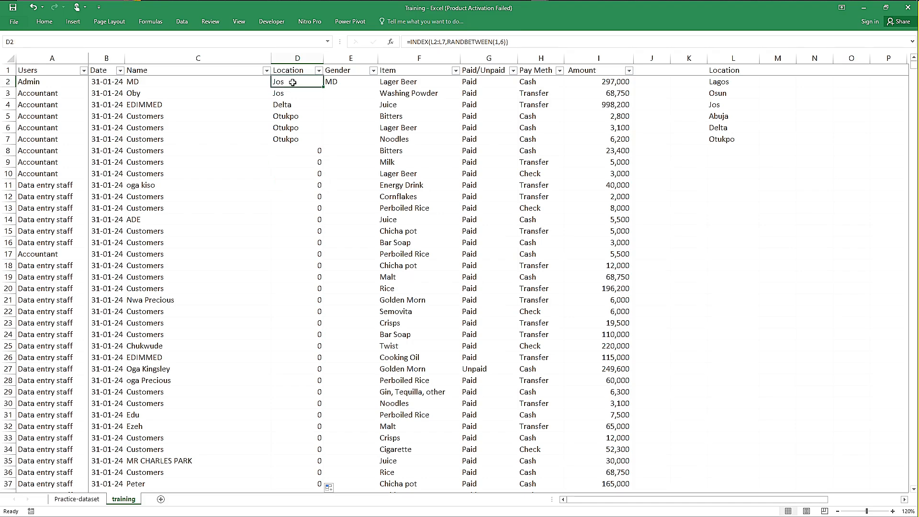
pyautogui.press('F2')
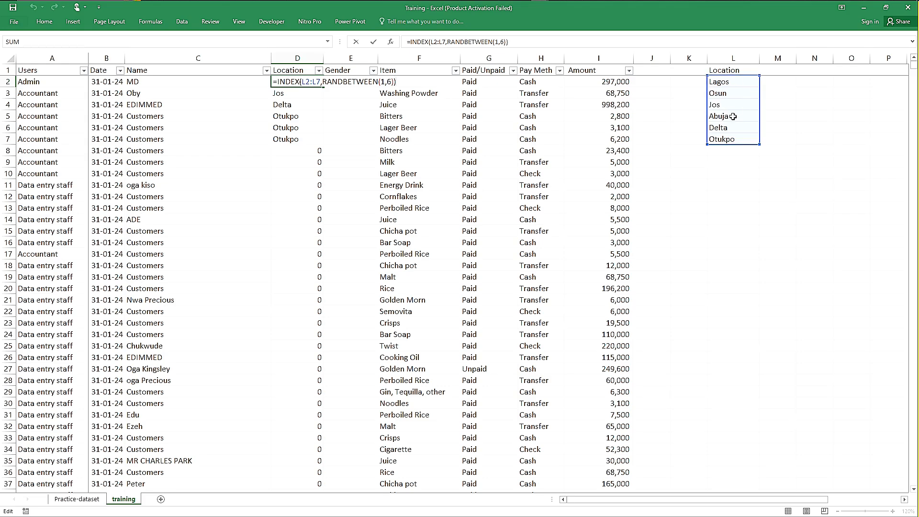
pyautogui.hotkey('ctrl', 'Return')
pyautogui.press('Down')
pyautogui.press('Down')
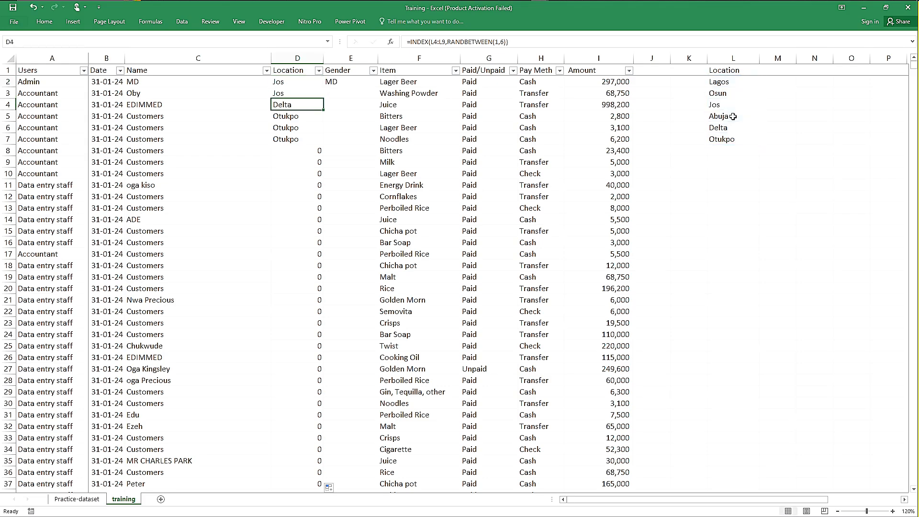
pyautogui.press('F2')
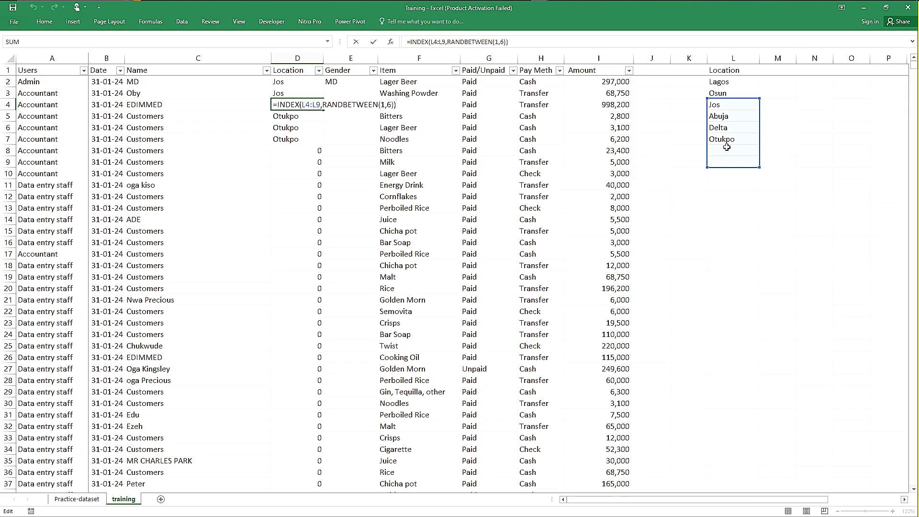
pyautogui.hotkey('ctrl', 'Return')
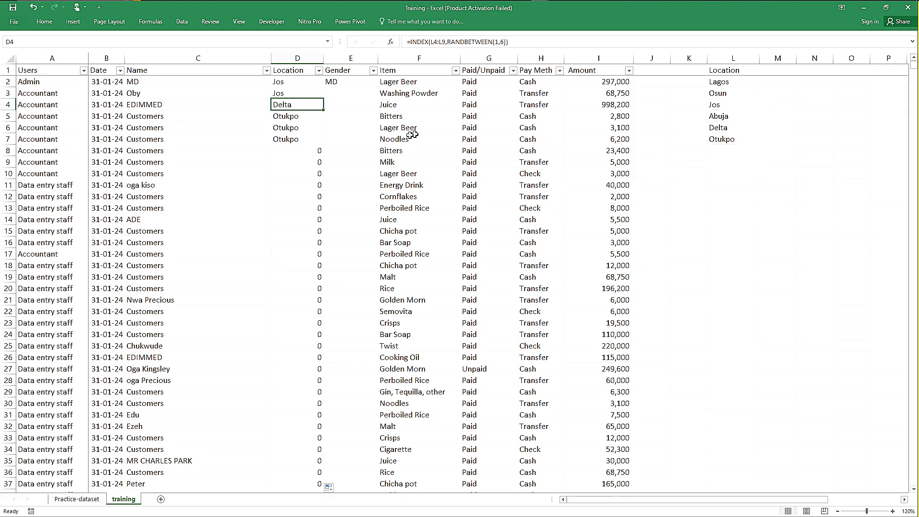
pyautogui.click(298, 152)
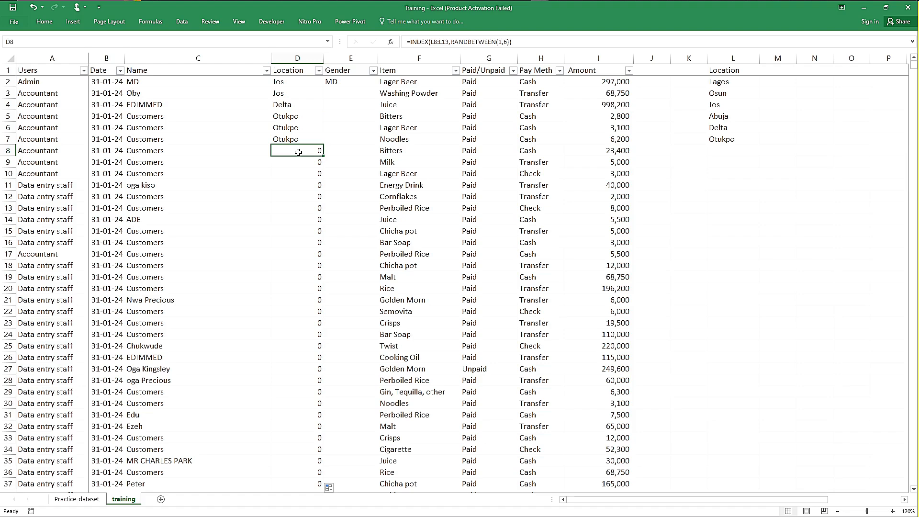
pyautogui.doubleClick(299, 152)
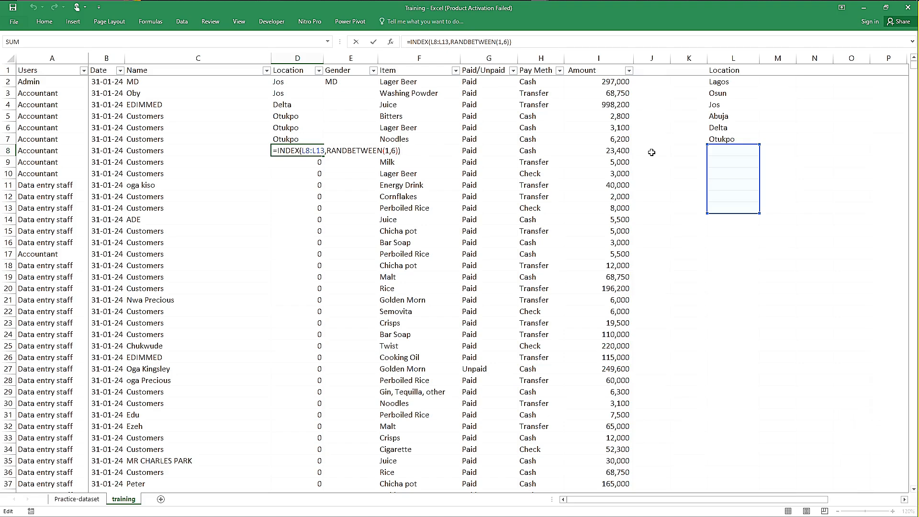
pyautogui.hotkey('ctrl', 'Return')
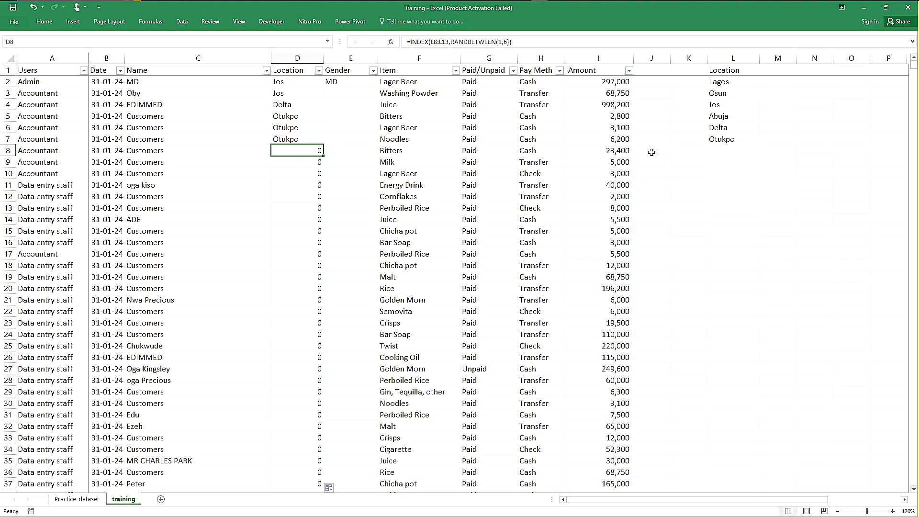
# Step: Clear all formulas from the Location column, from D2 down to the last row
pyautogui.click(286, 83)
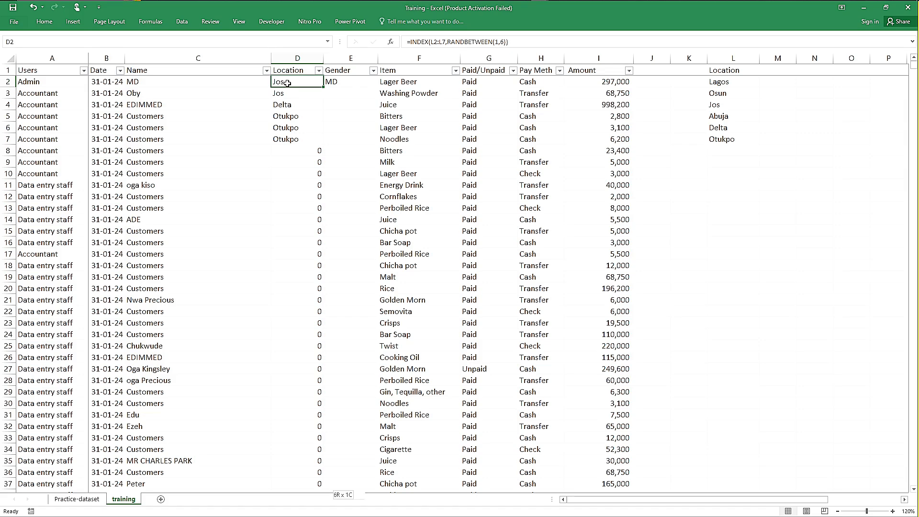
pyautogui.hotkey('ctrl', 'shift', 'Down')
pyautogui.press('Up')
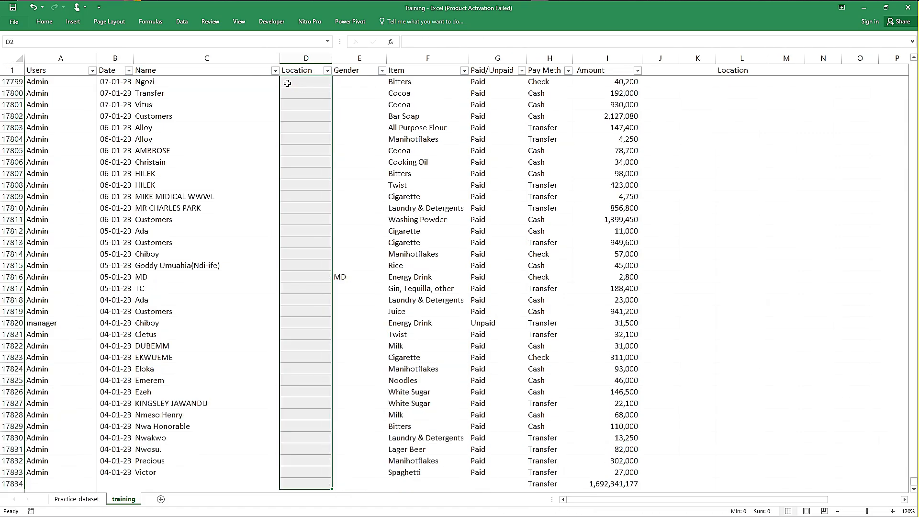
pyautogui.press('Down')
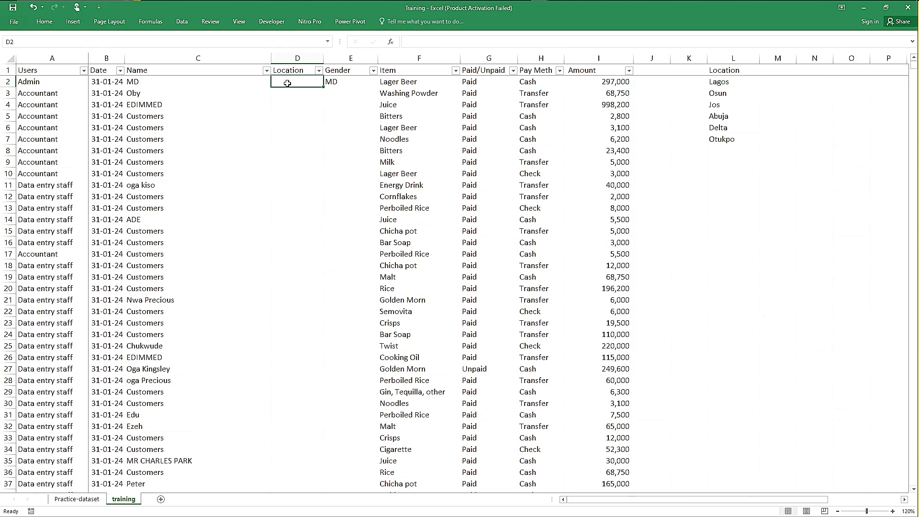
# Step: Begin an INDEX formula in D2 with the location list as the absolute reference $L$2:$L$7
pyautogui.write('=index')
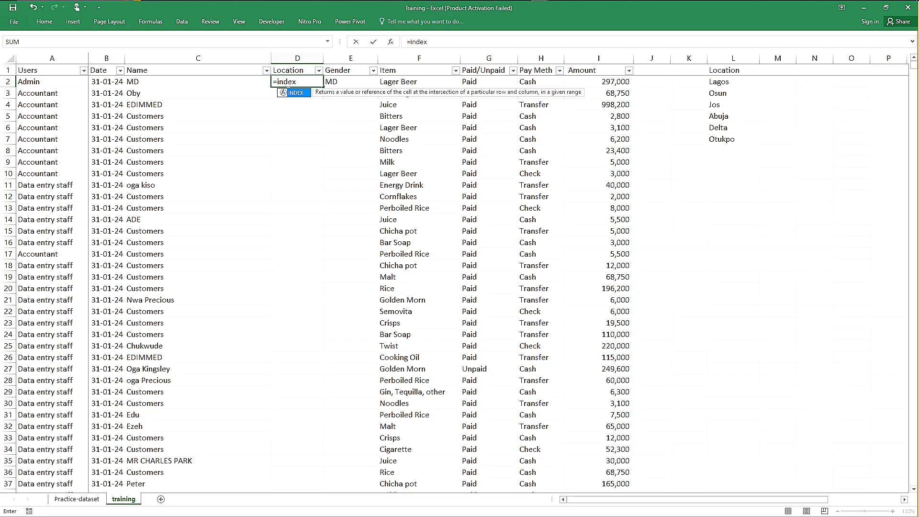
pyautogui.press('Tab')
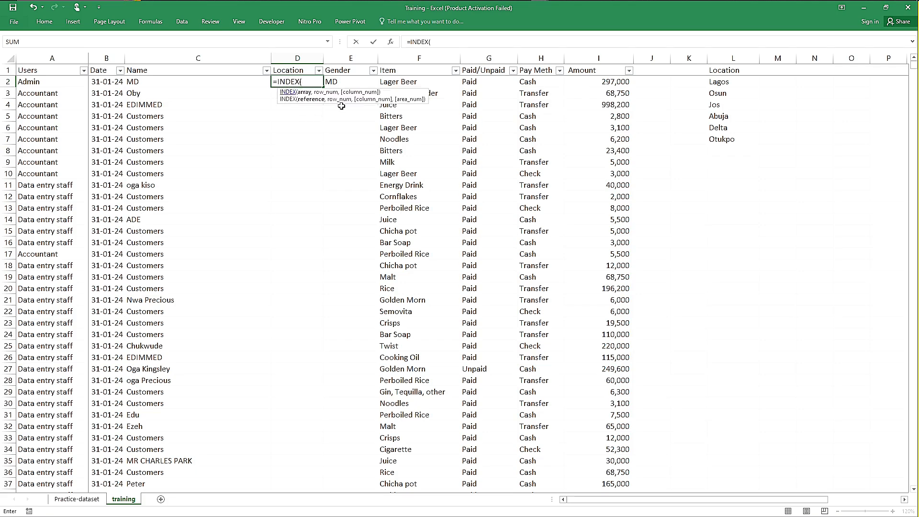
pyautogui.moveTo(721, 81); pyautogui.dragTo(729, 136)
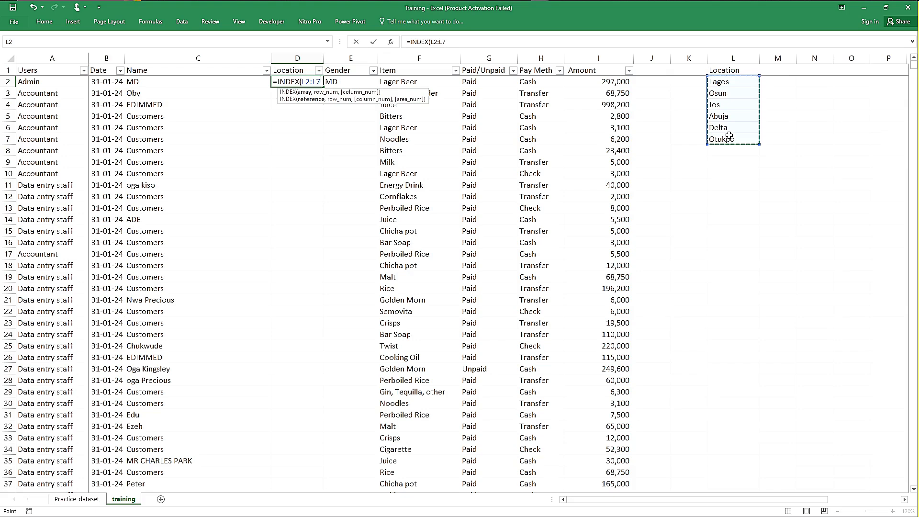
pyautogui.press('F4')
# Step: Complete the D2 formula with RANDBETWEEN(1,6) as the row number, giving =INDEX($L$2:$L$7,RANDBETWEEN(1,6))
pyautogui.write(',ran')
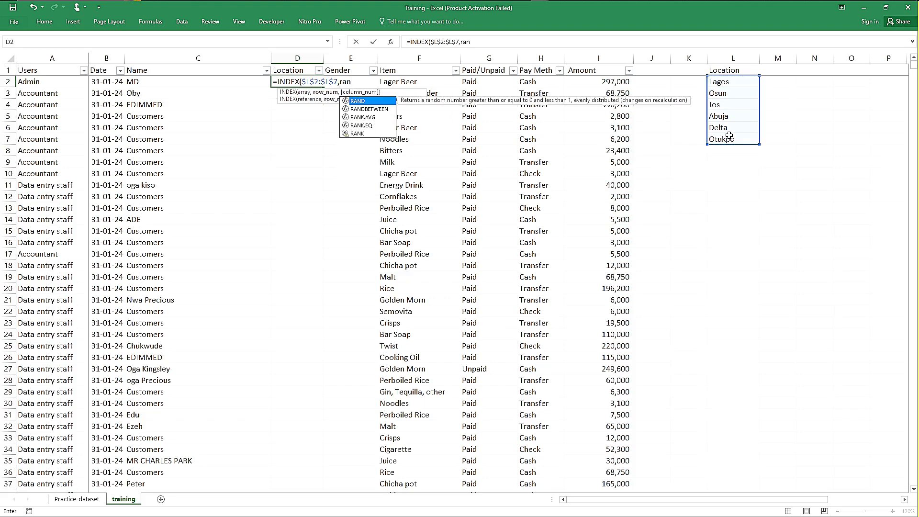
pyautogui.press('Down')
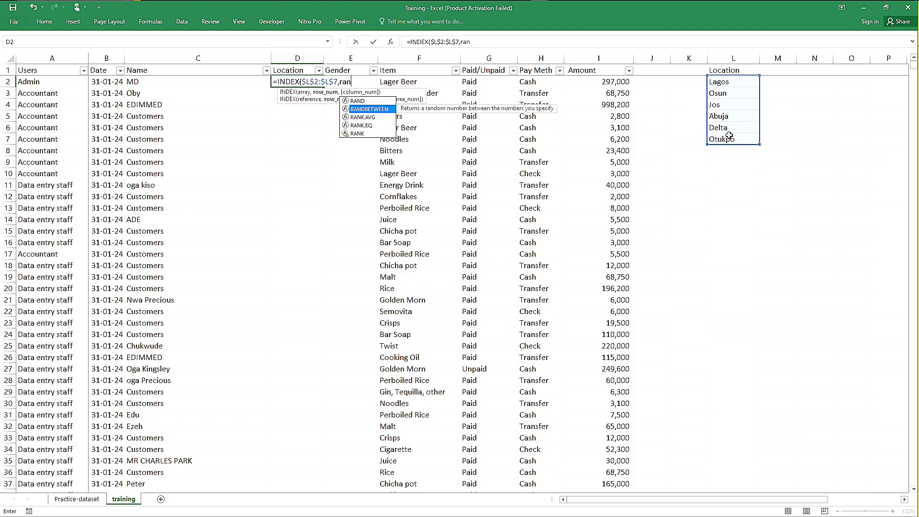
pyautogui.press('Tab')
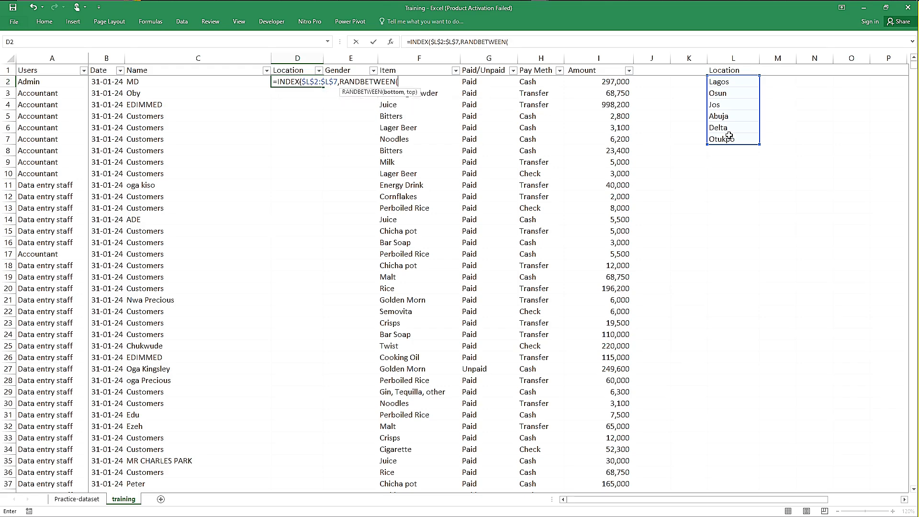
pyautogui.write('1,6)')
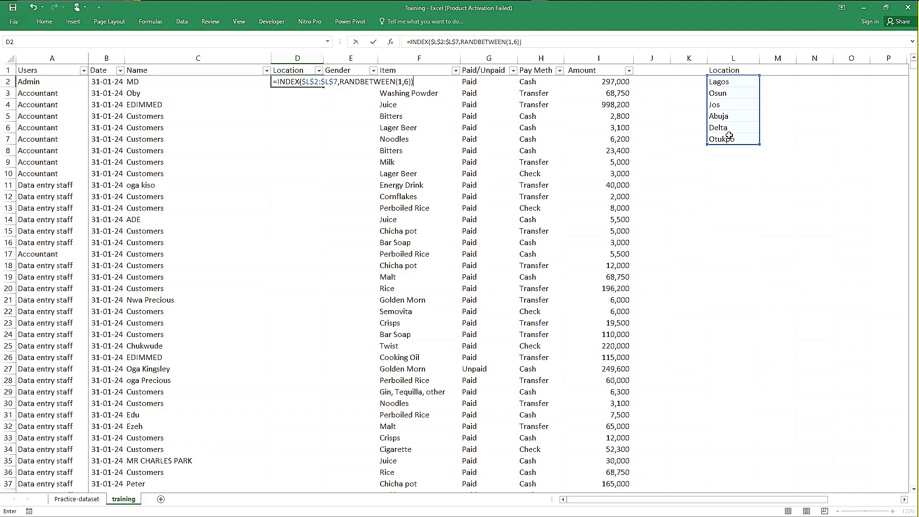
pyautogui.press('Return')
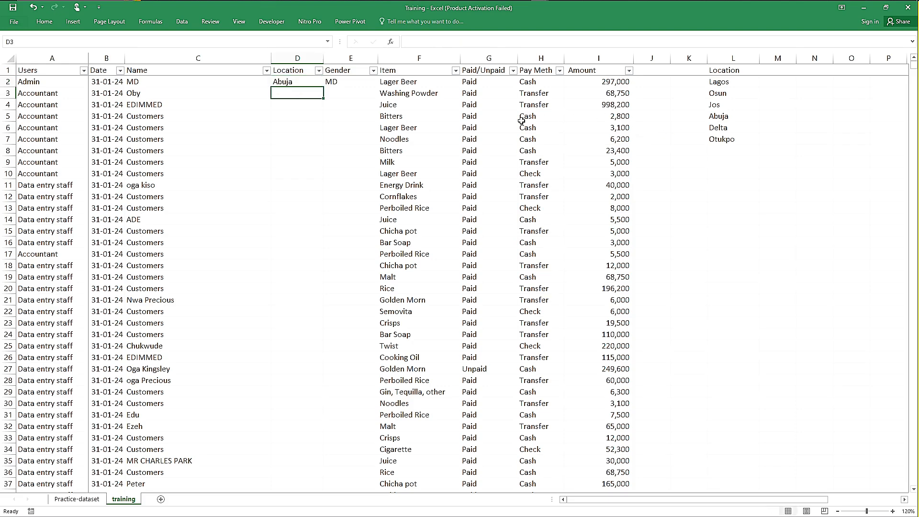
# Step: Fill the D2 formula with the locked list range down the entire Location column and check the copy in D3
pyautogui.click(307, 80)
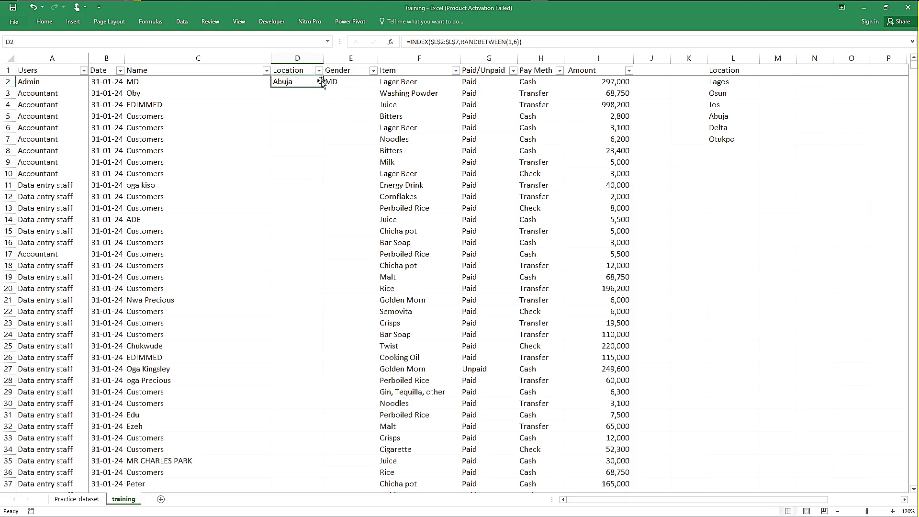
pyautogui.doubleClick(325, 86)
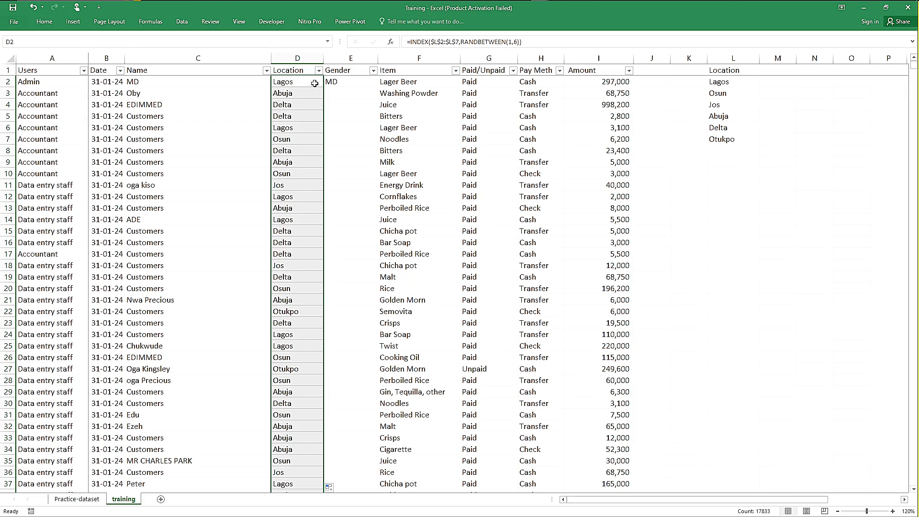
pyautogui.click(307, 92)
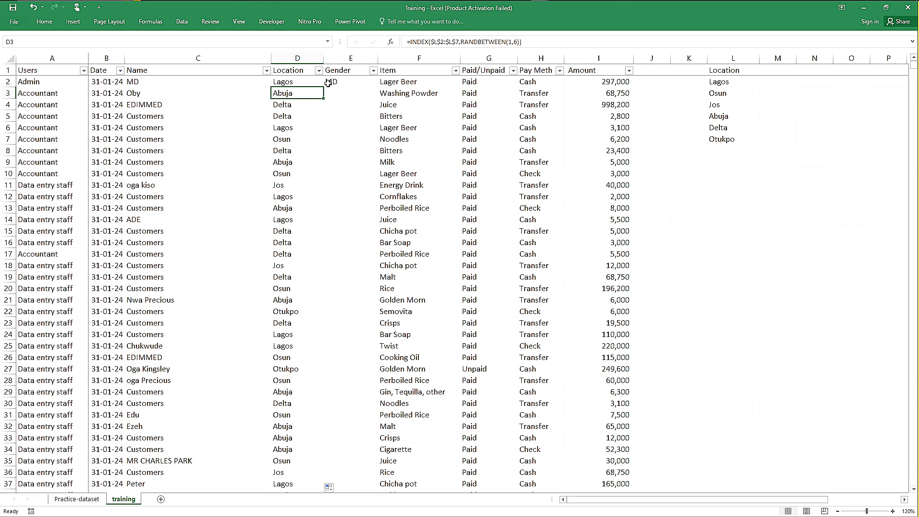
# Step: Copy the D3 formula without its equals sign into L9 as the text note INDEX($L$2:$L$7,RANDBETWEEN(1,6)) and make it bold
pyautogui.click(522, 42)
pyautogui.moveTo(445, 41); pyautogui.dragTo(411, 41)
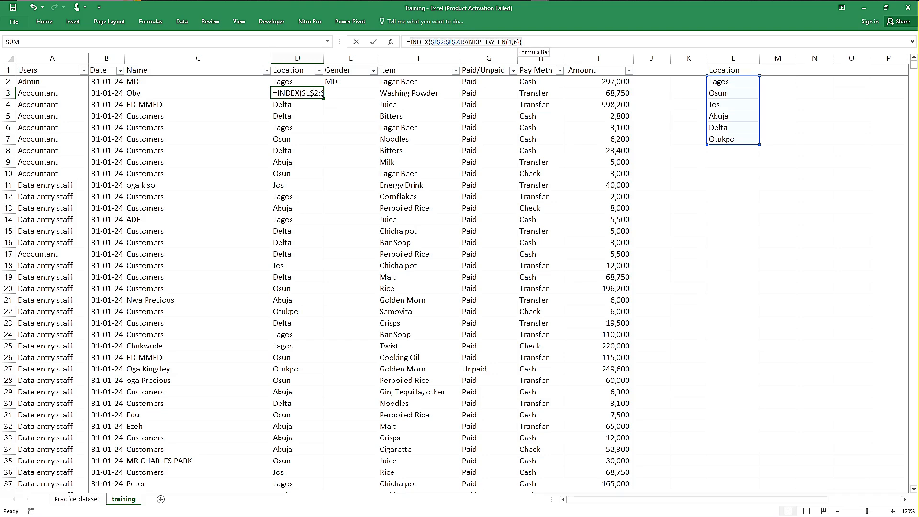
pyautogui.hotkey('ctrl', 'c')
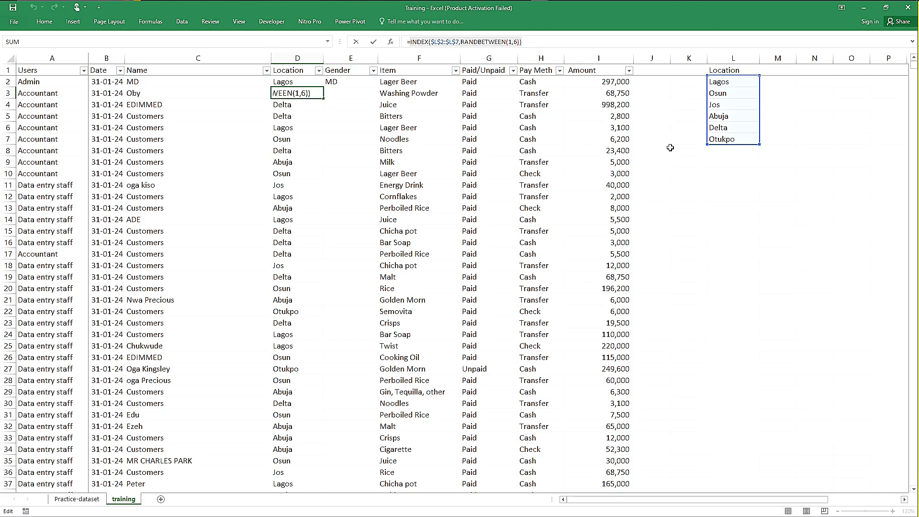
pyautogui.click(725, 165)
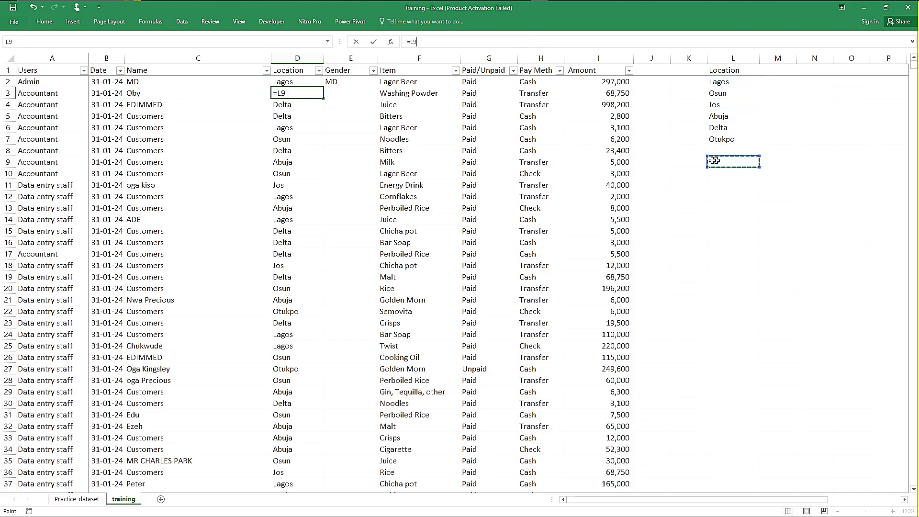
pyautogui.press('Escape')
pyautogui.click(730, 159)
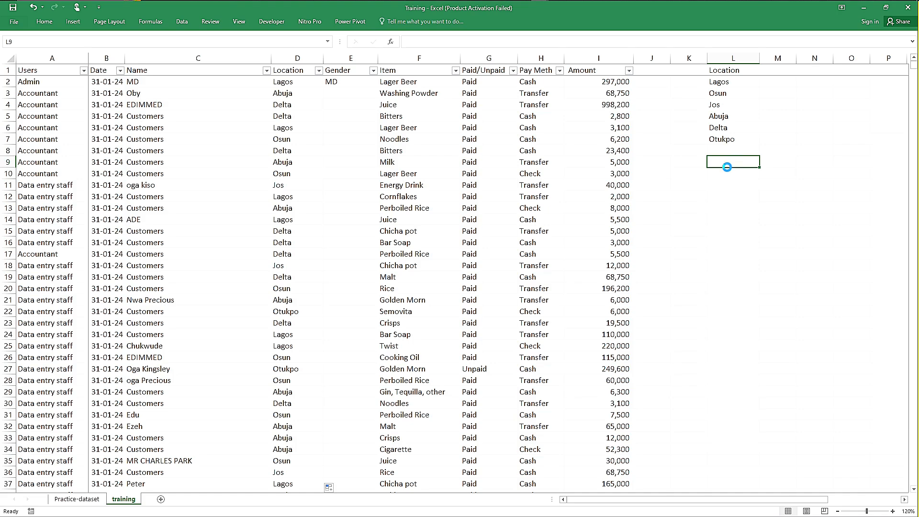
pyautogui.hotkey('ctrl', 'v')
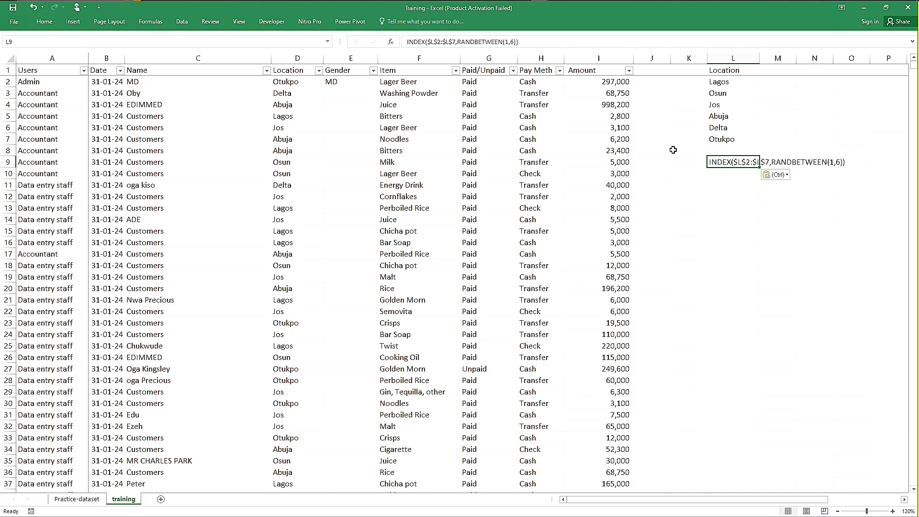
pyautogui.hotkey('ctrl', 's')
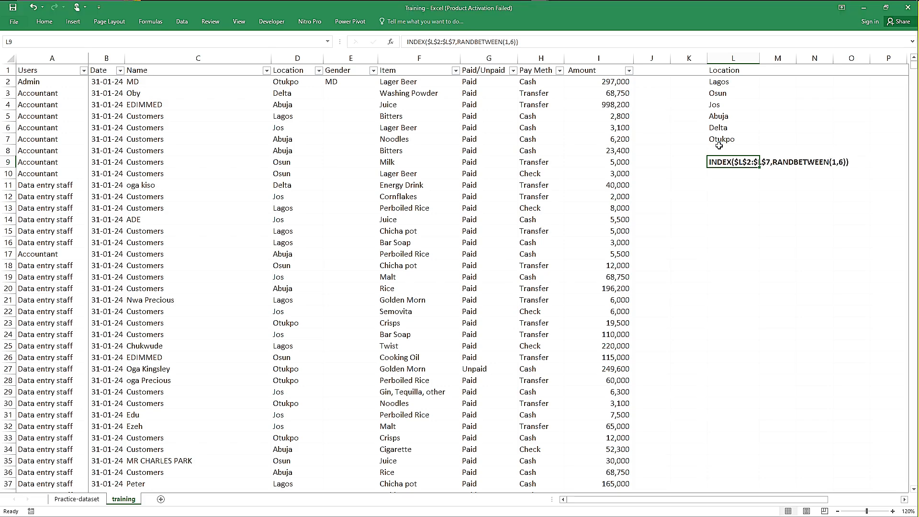
pyautogui.click(770, 150)
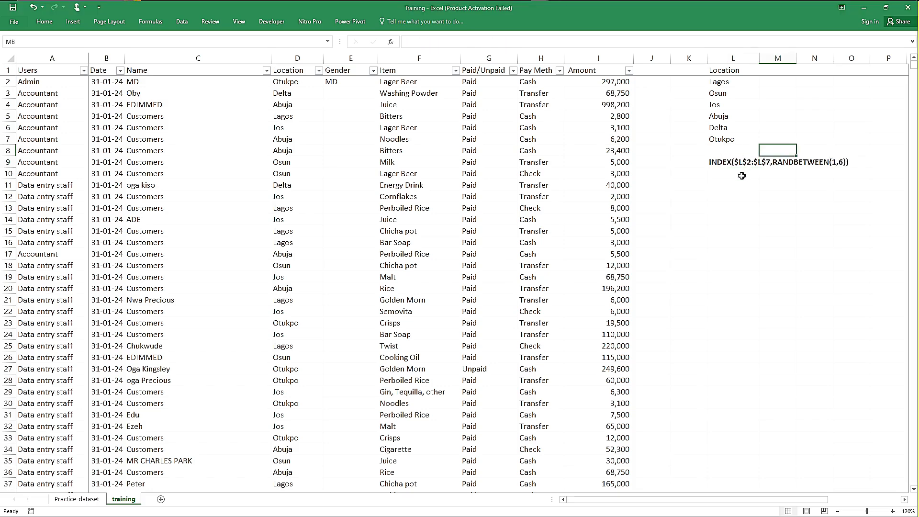
# Step: Paste the same formula text into L10, directly below the note in L9
pyautogui.click(739, 165)
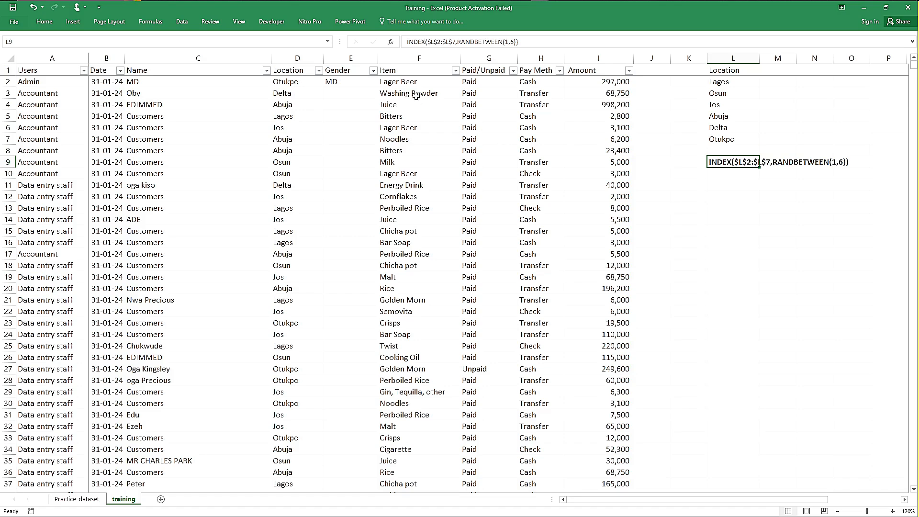
pyautogui.click(739, 174)
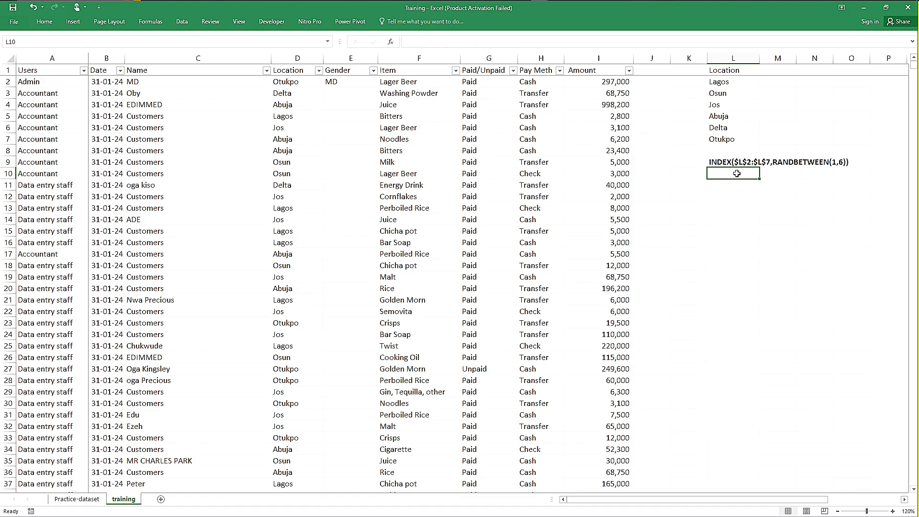
pyautogui.click(499, 39)
pyautogui.click(500, 41)
pyautogui.hotkey('ctrl', 'v')
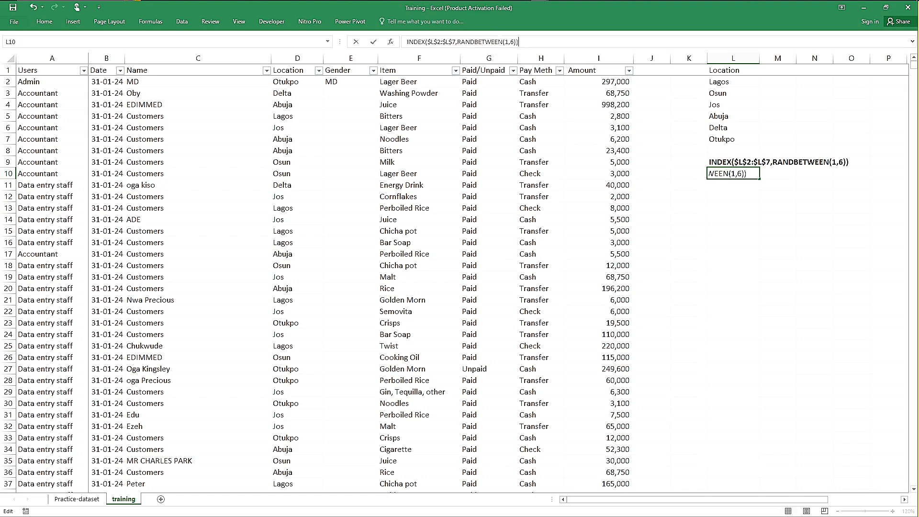
# Step: Remove all dollar signs from the L10 note so it reads INDEX(L2:L7,RANDBETWEEN(1,6)), and make it bold
pyautogui.click(454, 42)
pyautogui.press('BackSpace')
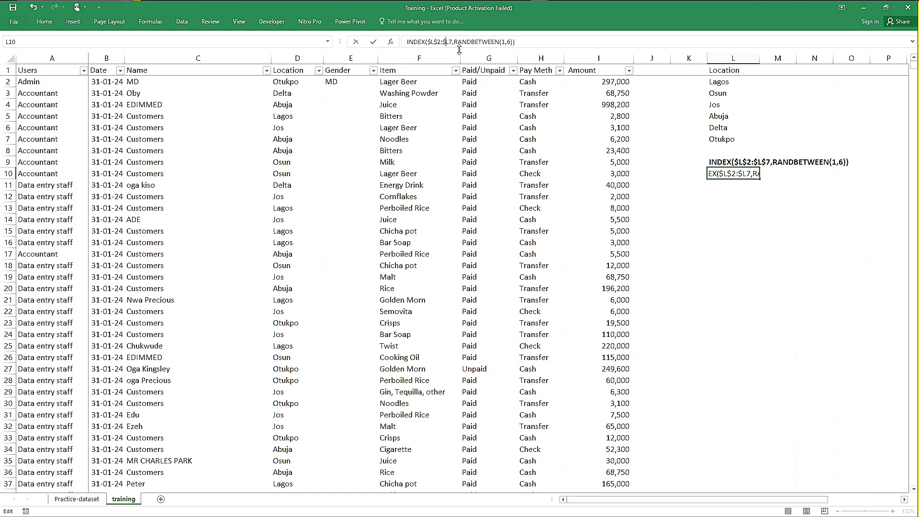
pyautogui.press('BackSpace')
pyautogui.press('Left')
pyautogui.press('Left')
pyautogui.press('BackSpace')
pyautogui.press('Left')
pyautogui.press('BackSpace')
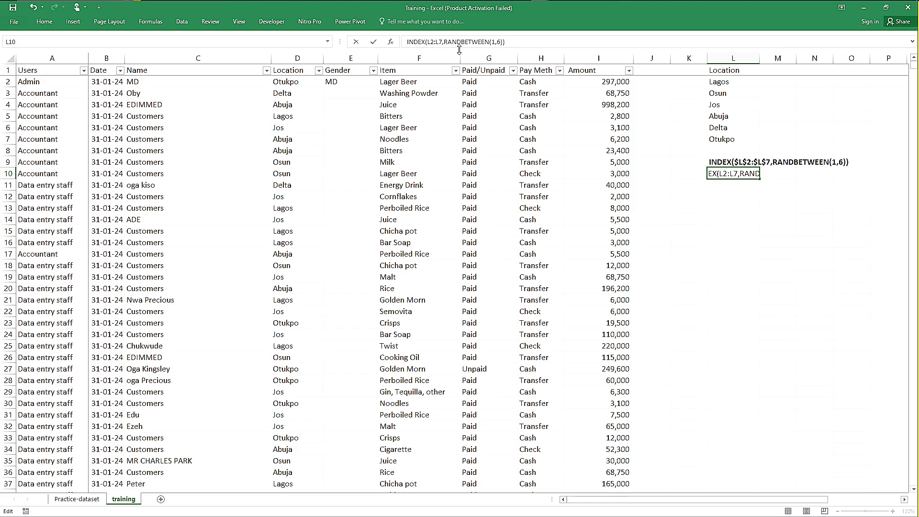
pyautogui.hotkey('ctrl', 'Return')
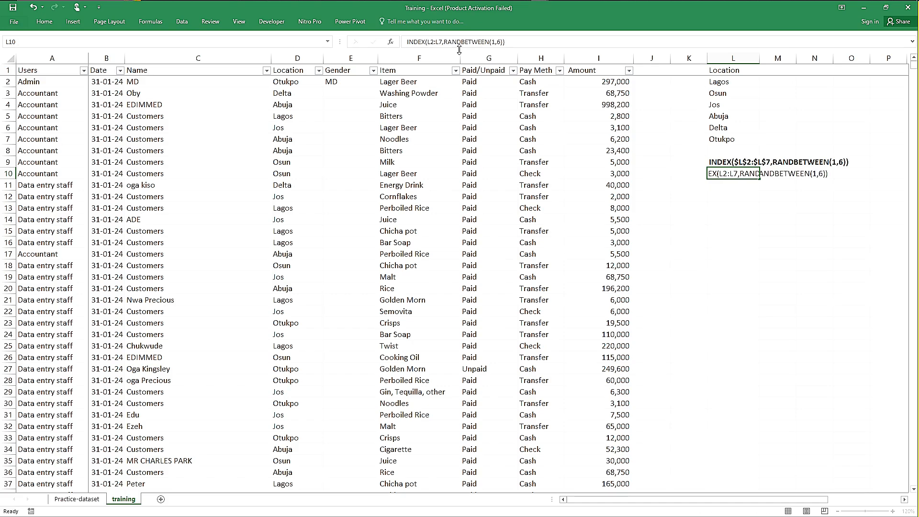
pyautogui.press('Return')
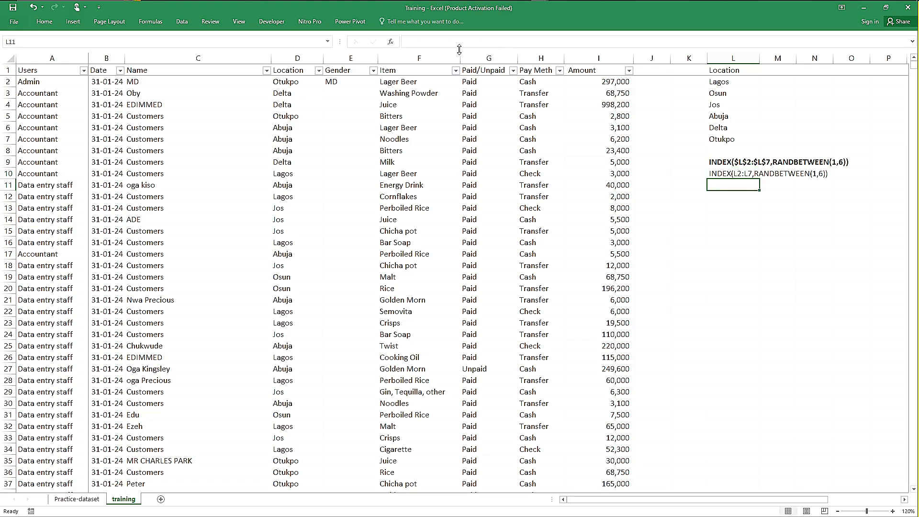
pyautogui.press('Up')
pyautogui.hotkey('ctrl', 'b')
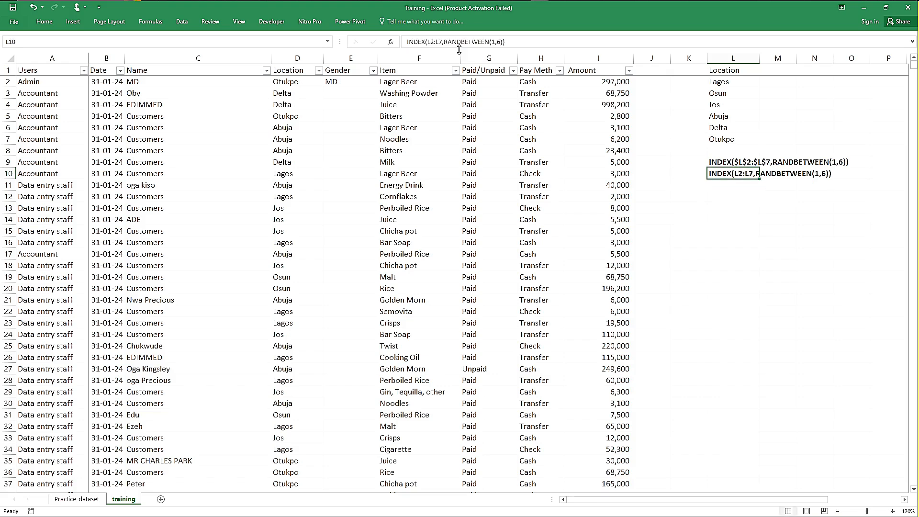
# Step: Compare the absolute and relative formula notes in L9 and L10, and review the formulas in D3, D2 and the Location column
pyautogui.click(674, 119)
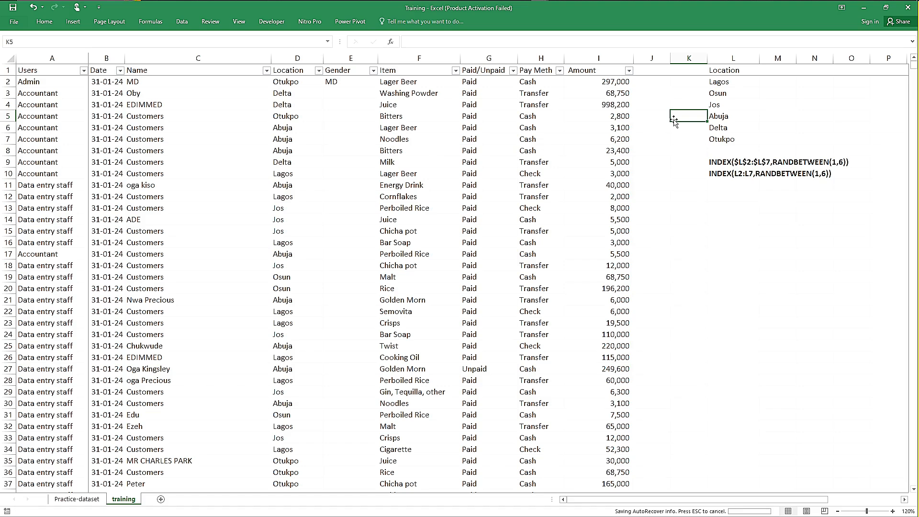
pyautogui.click(726, 183)
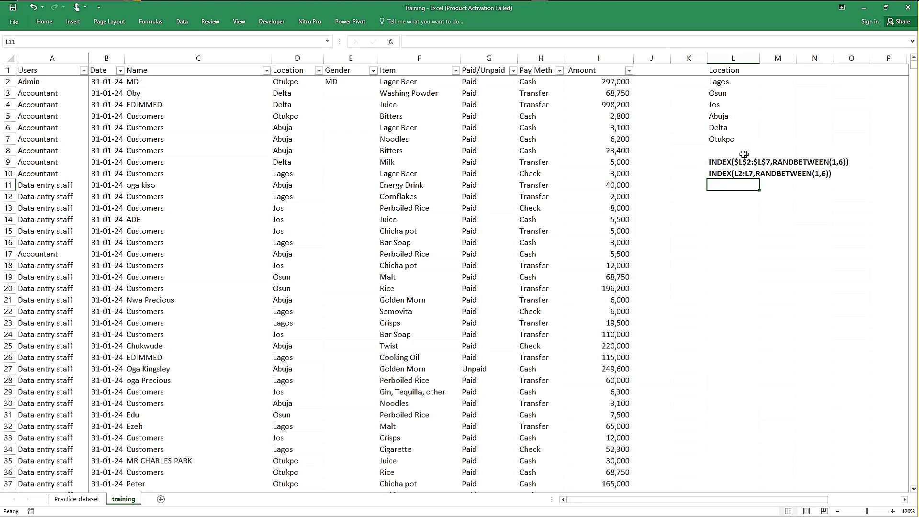
pyautogui.click(718, 162)
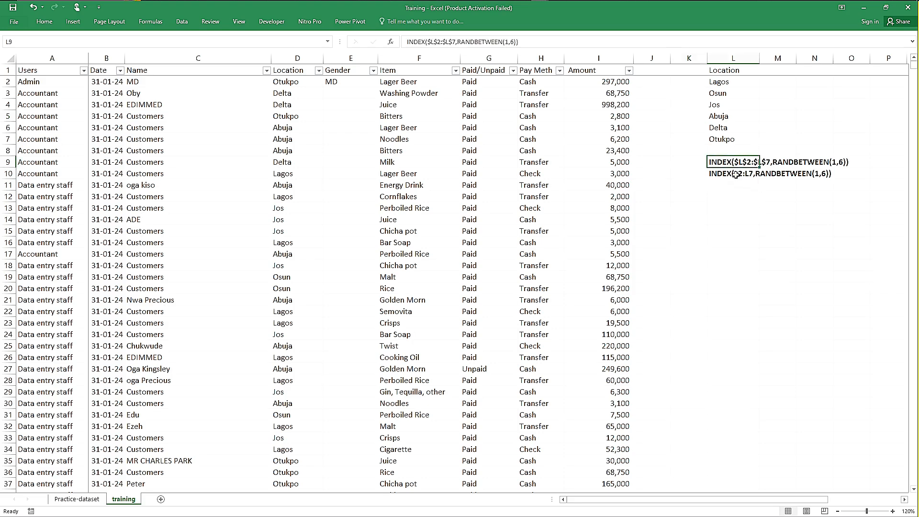
pyautogui.click(735, 174)
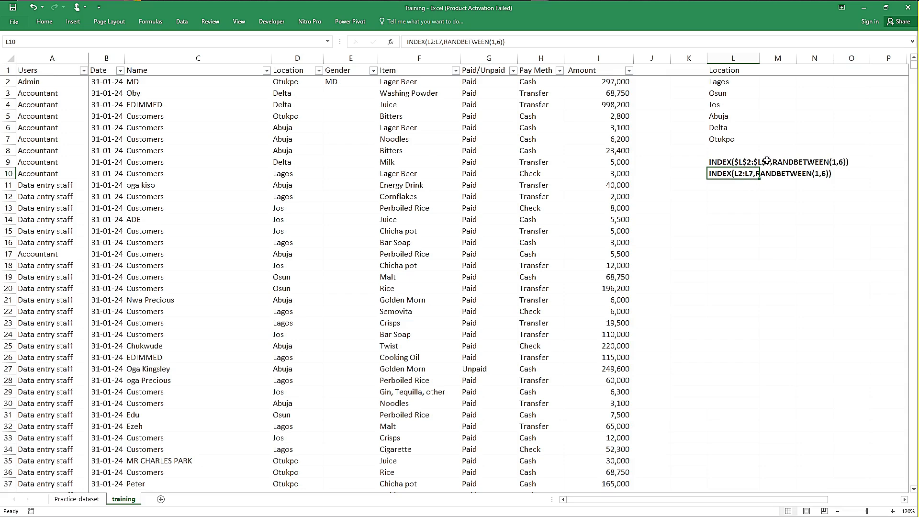
pyautogui.click(725, 160)
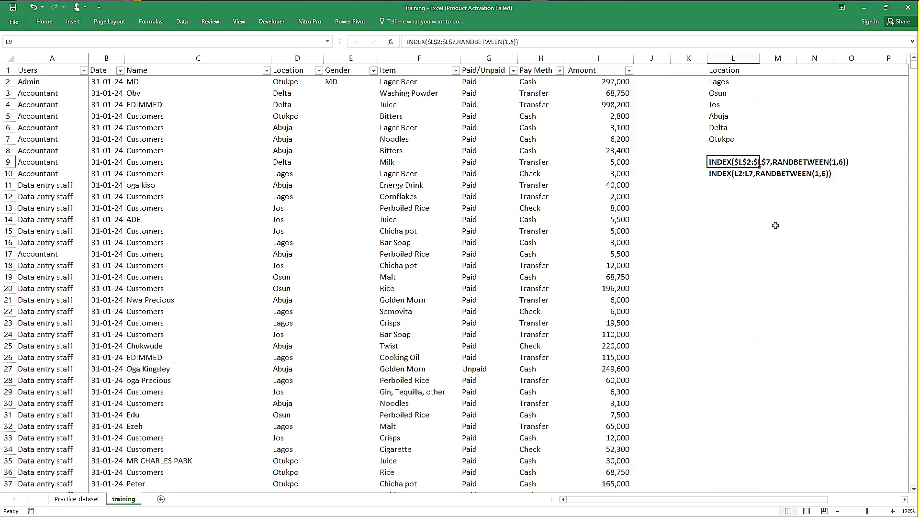
pyautogui.click(734, 186)
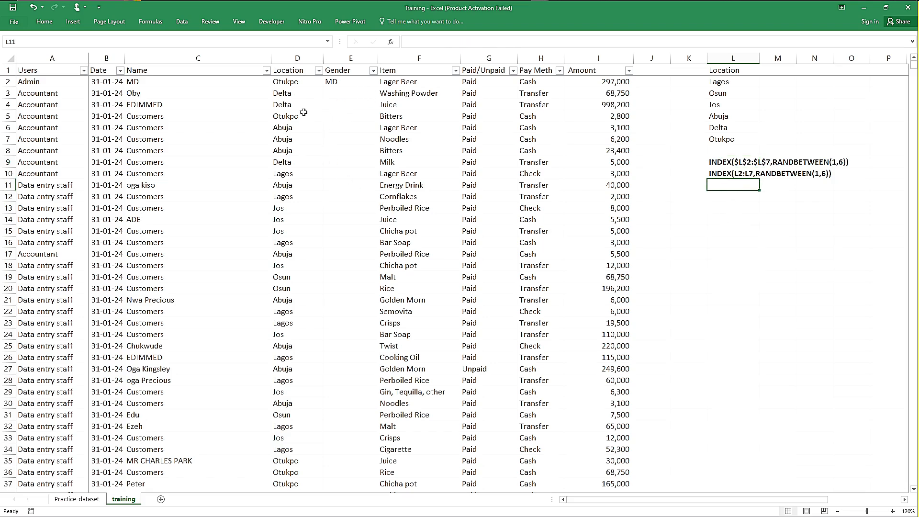
pyautogui.click(294, 94)
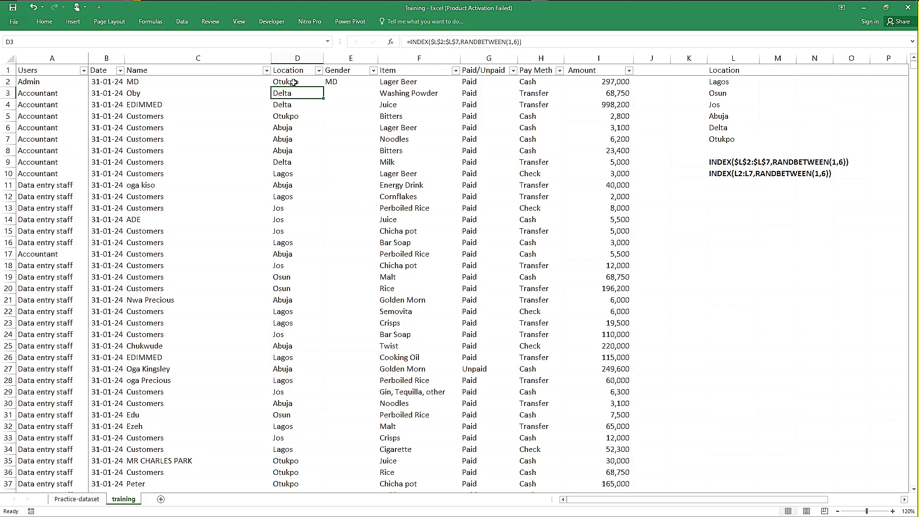
pyautogui.click(293, 83)
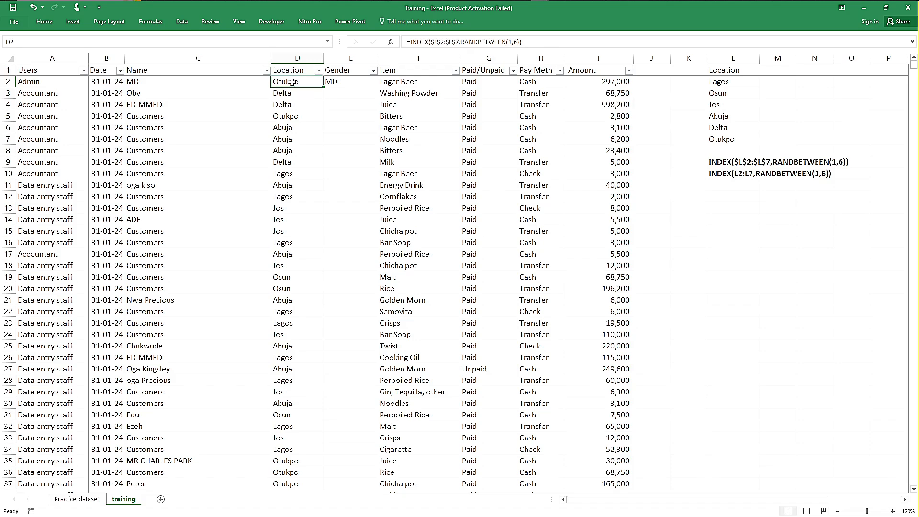
pyautogui.click(298, 58)
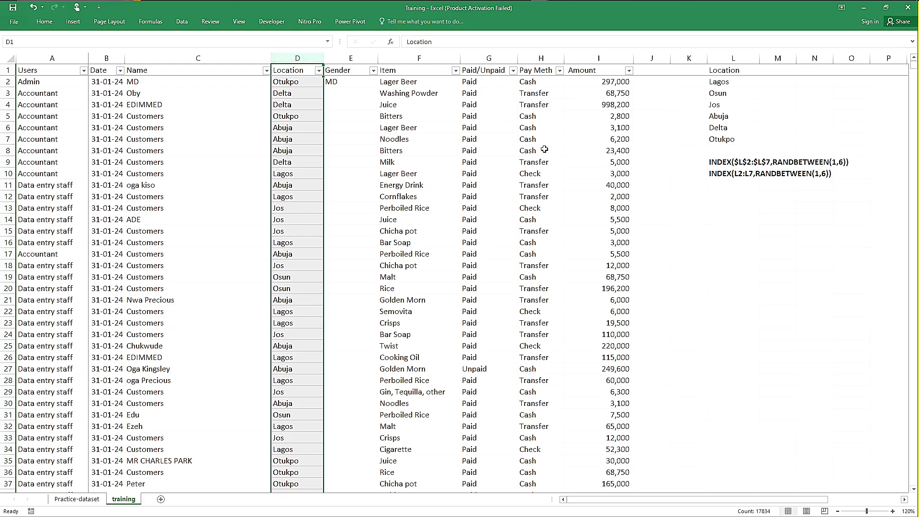
pyautogui.click(673, 135)
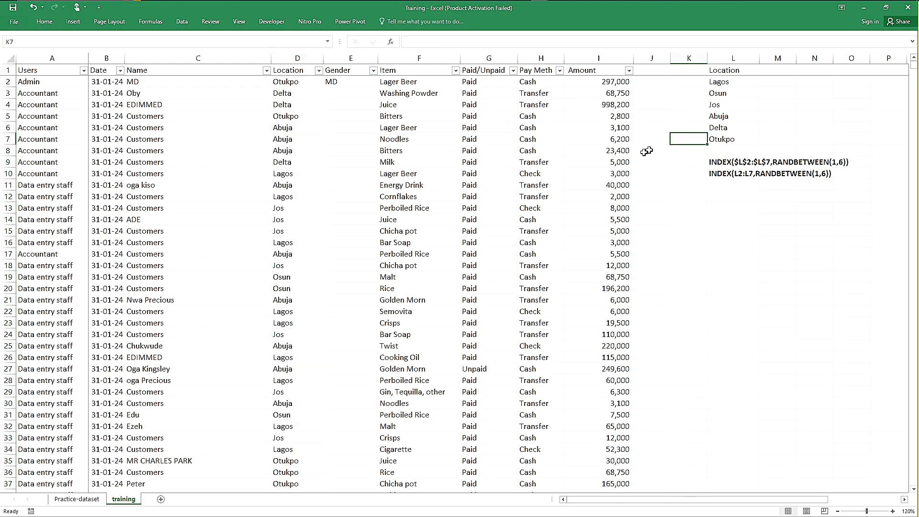
# Step: Commit empty cells one after another down column J from J6, recalculating the sheet to observe how the random Location values behave
pyautogui.click(661, 129)
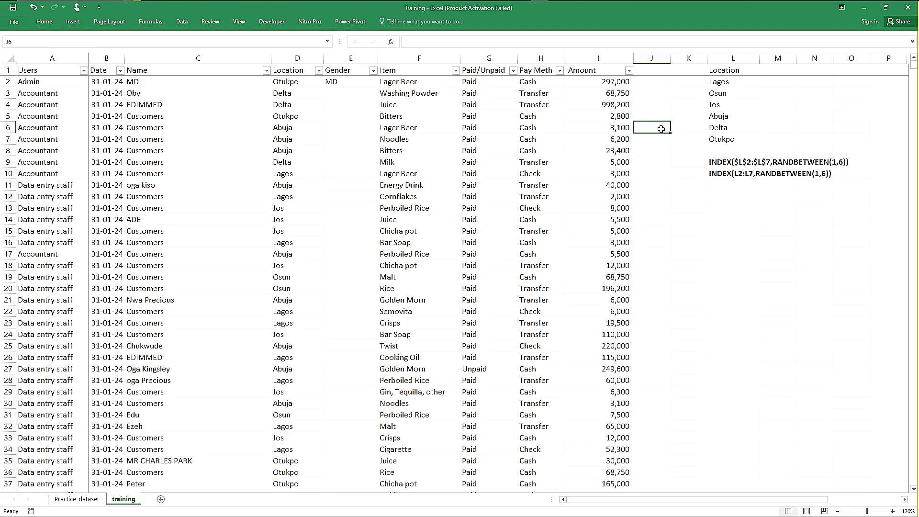
pyautogui.press('Return')
pyautogui.press('Return')
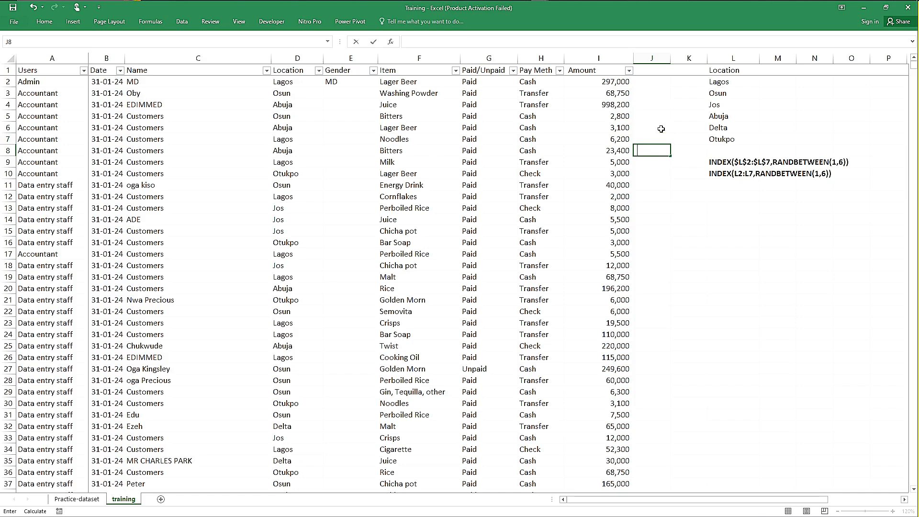
pyautogui.press('Return')
pyautogui.press('Return')
pyautogui.press('Return')
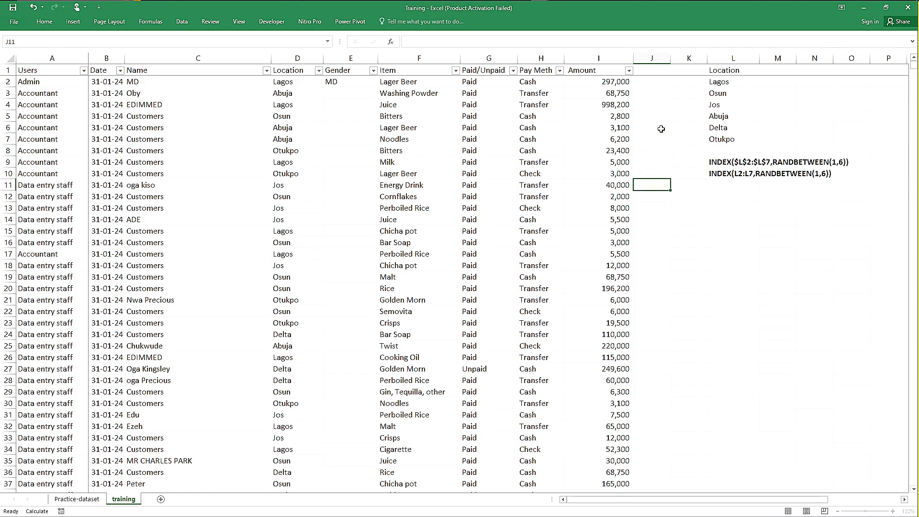
pyautogui.press('Return')
pyautogui.press('Return')
pyautogui.press('Return')
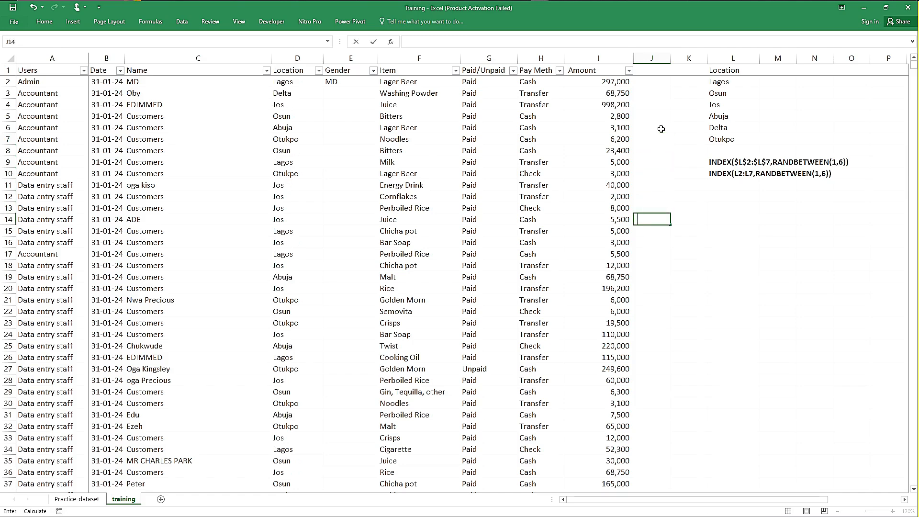
pyautogui.press('Return')
pyautogui.press('Return')
pyautogui.press('Return')
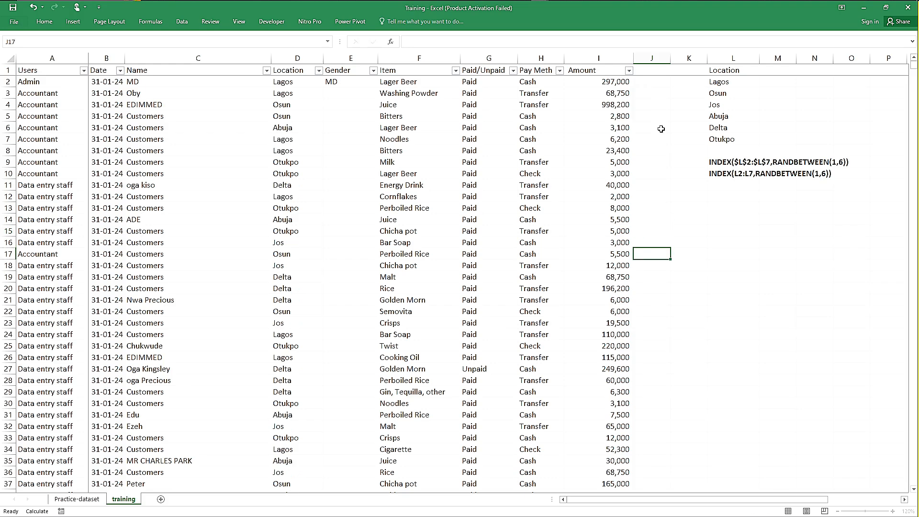
pyautogui.press('Return')
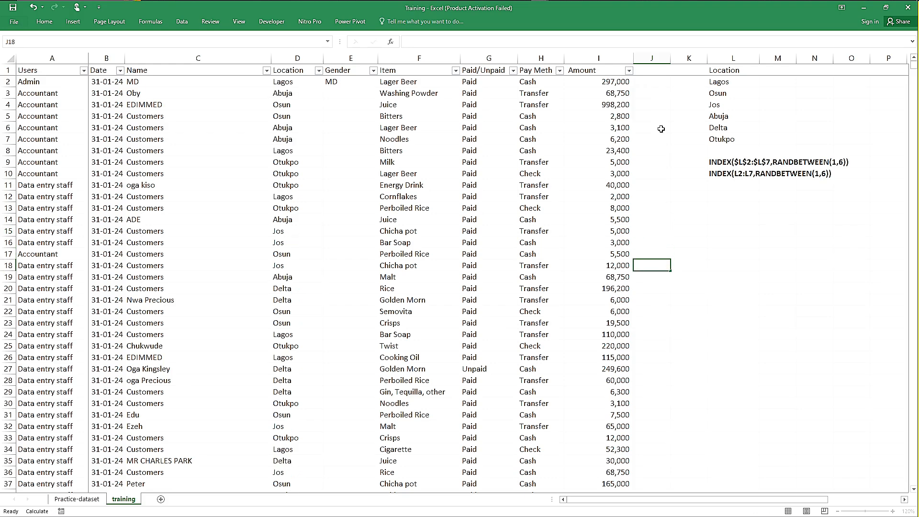
pyautogui.press('Return')
pyautogui.press('Return')
pyautogui.press('Return')
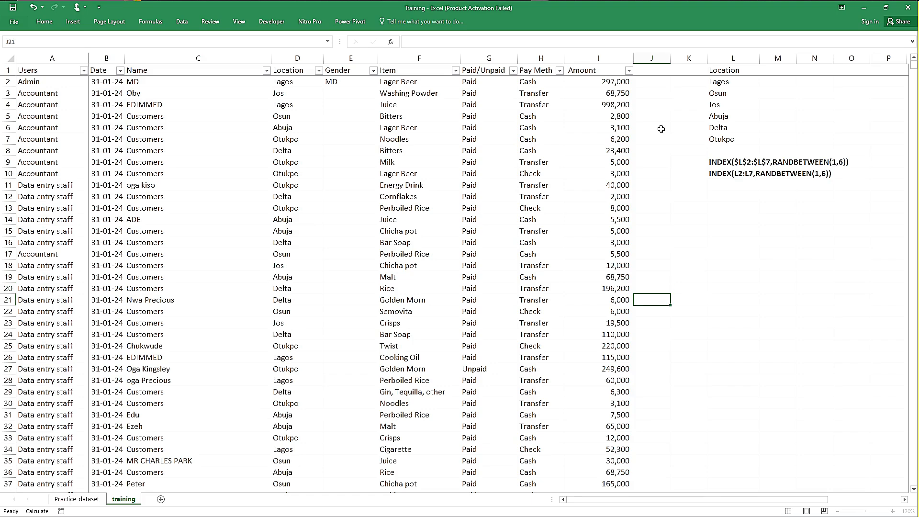
pyautogui.press('Return')
pyautogui.press('Return')
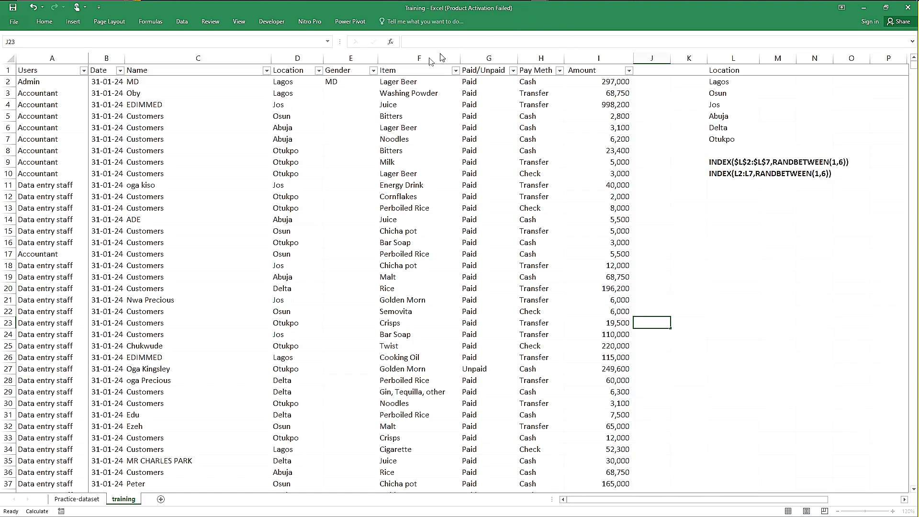
pyautogui.press('Return')
pyautogui.press('Return')
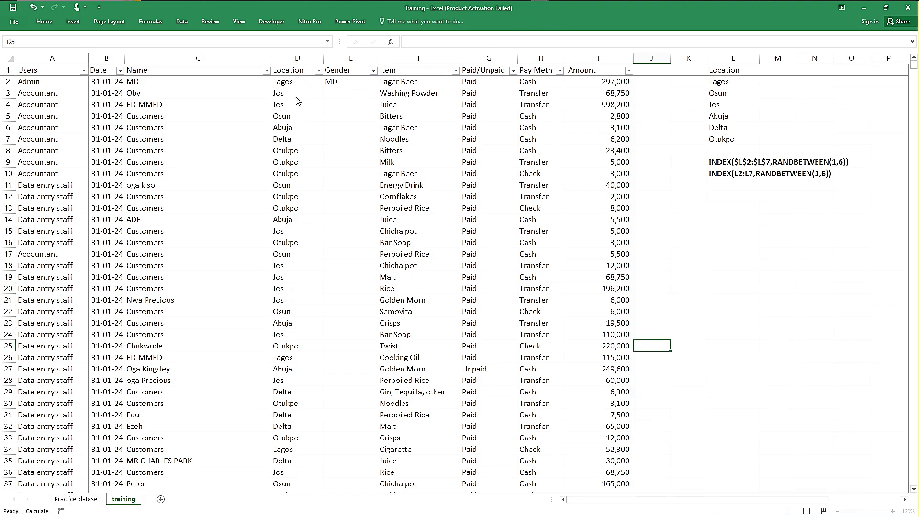
pyautogui.press('Return')
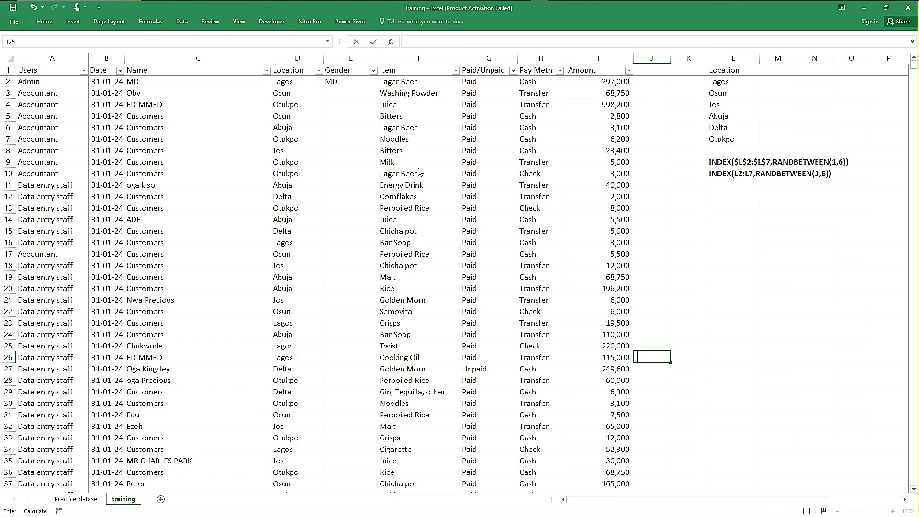
# Step: Continue committing empty cells in column J from J26 down to J43, watching the random Location values recalculate
pyautogui.press('Return')
pyautogui.press('Return')
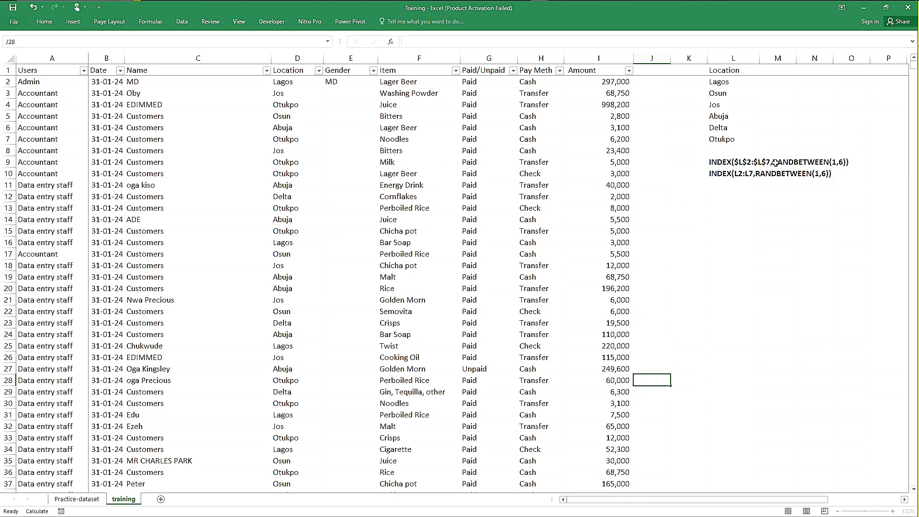
pyautogui.press('Return')
pyautogui.press('Return')
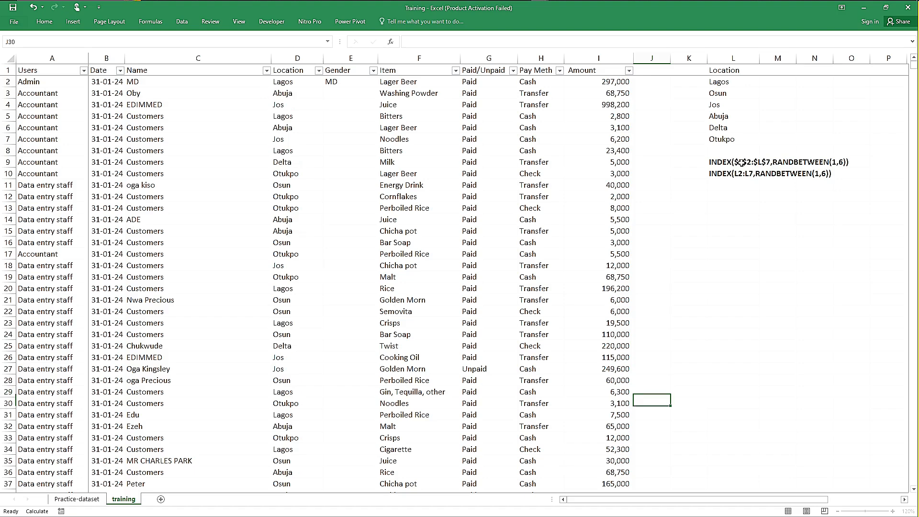
pyautogui.press('Return')
pyautogui.press('Return')
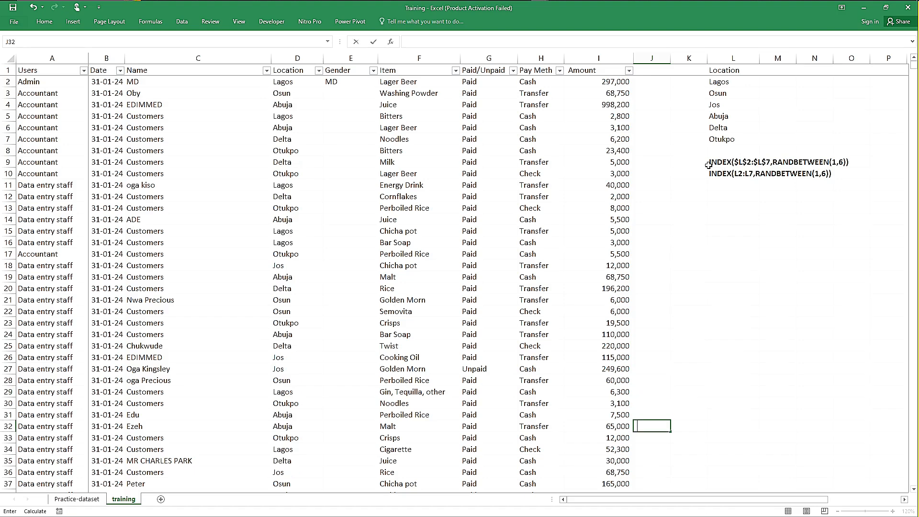
pyautogui.press('Return')
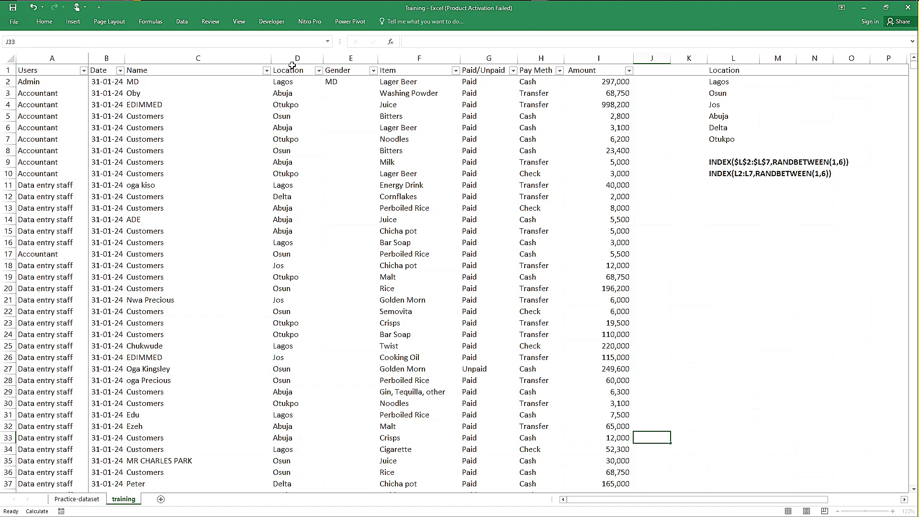
pyautogui.press('Return')
pyautogui.press('Return')
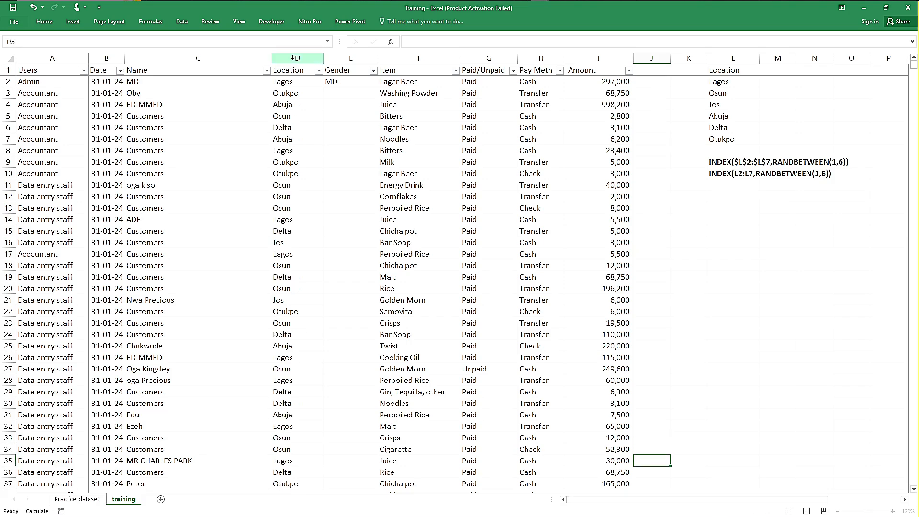
pyautogui.press('Return')
pyautogui.press('Return')
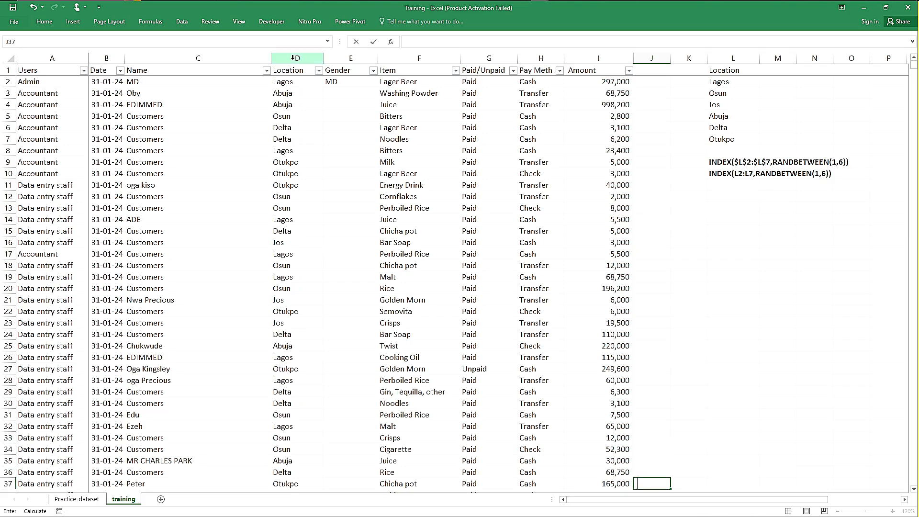
pyautogui.press('Return')
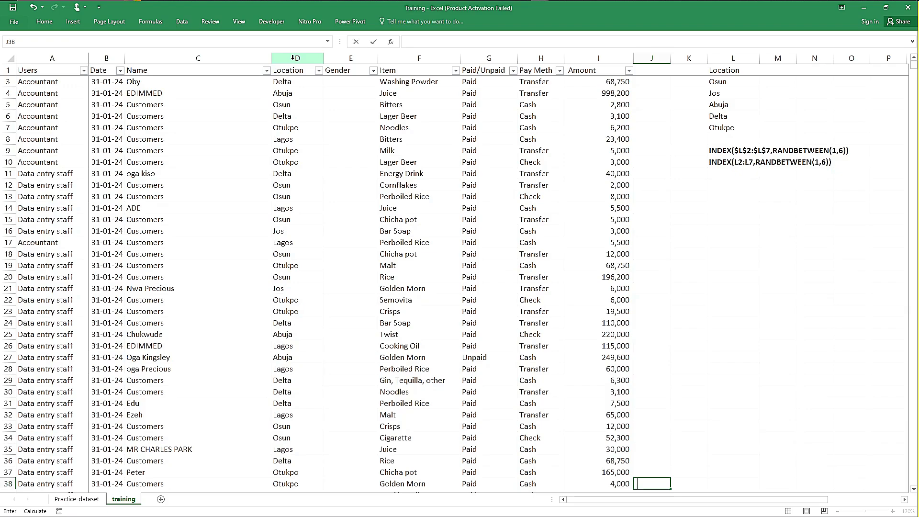
pyautogui.press('Return')
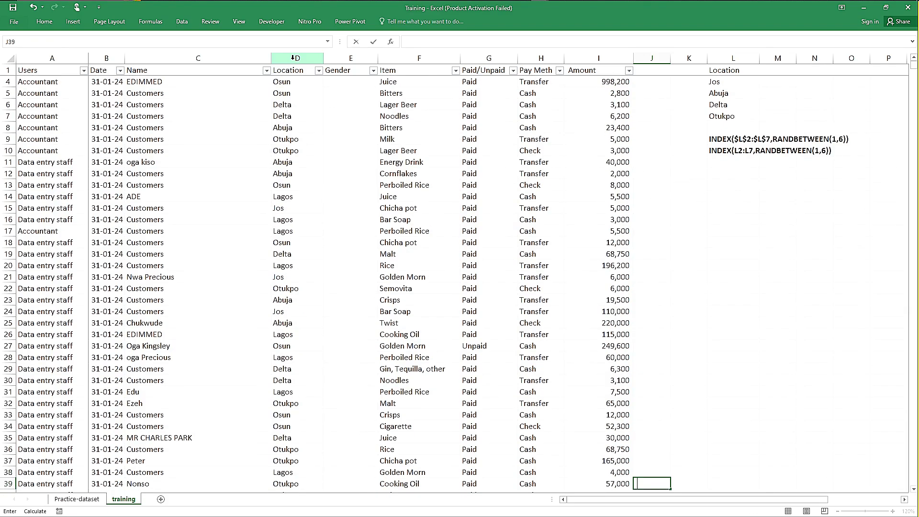
pyautogui.press('Return')
pyautogui.press('Return')
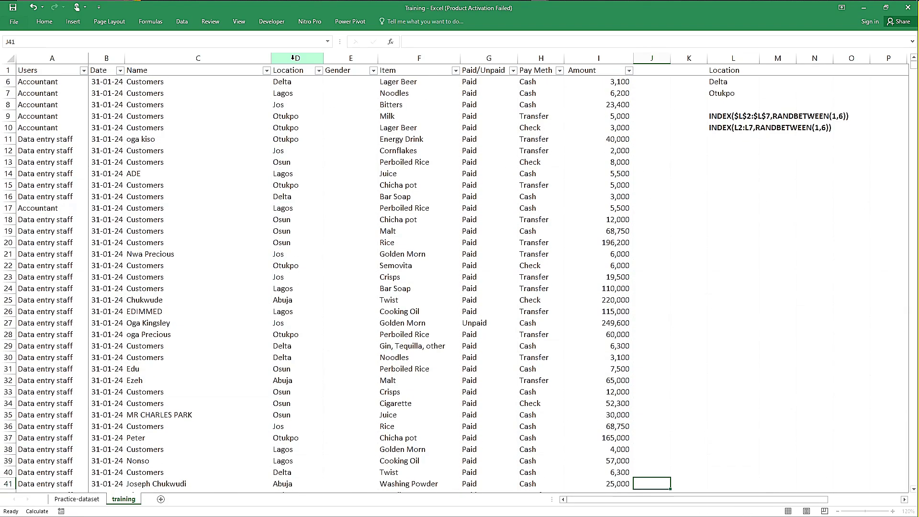
pyautogui.press('Return')
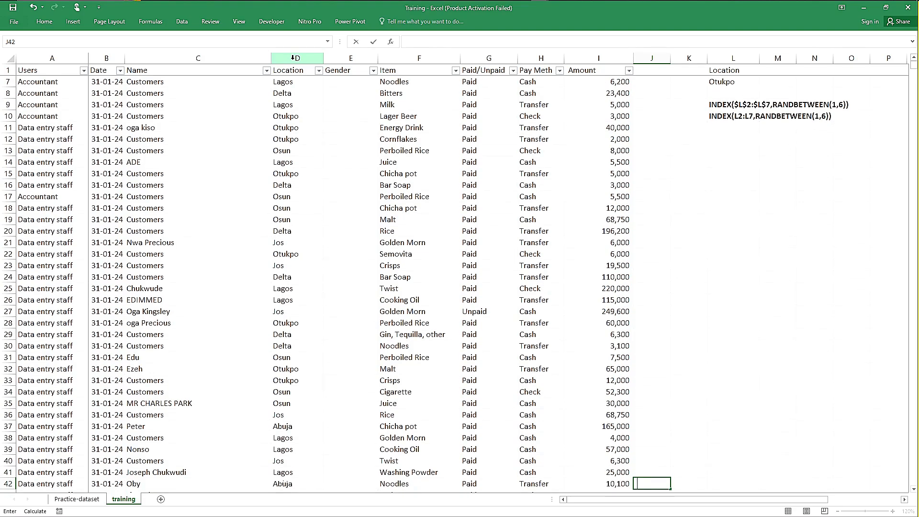
pyautogui.press('Return')
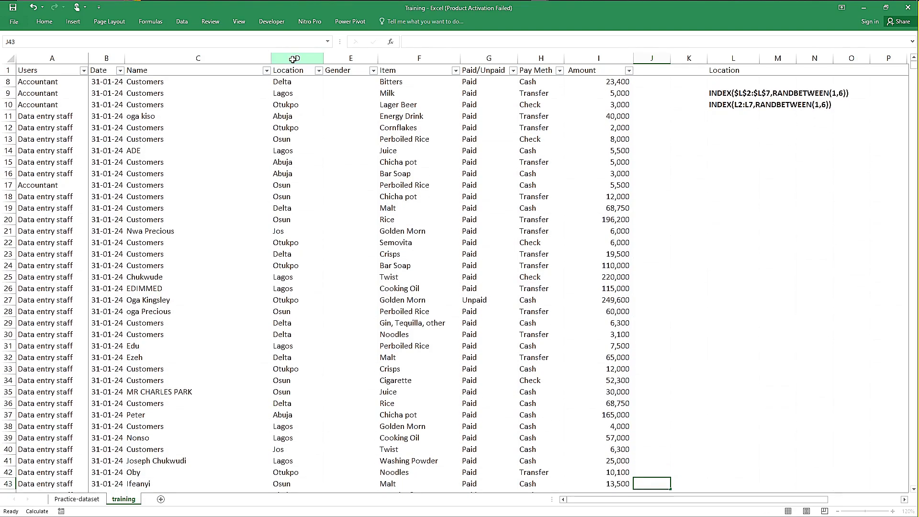
# Step: Try to convert the Location column's formulas to static values by copying the whole column and pasting it over itself as values
pyautogui.click(293, 58)
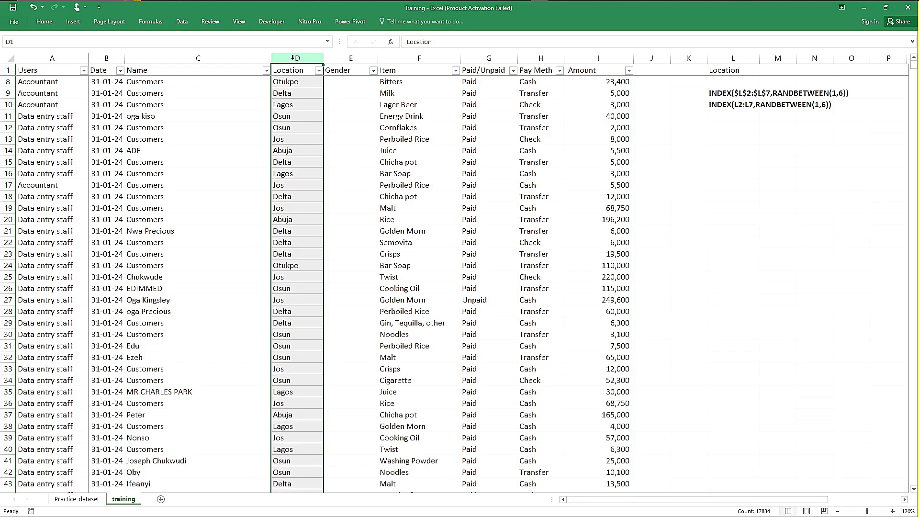
pyautogui.hotkey('ctrl', 'c')
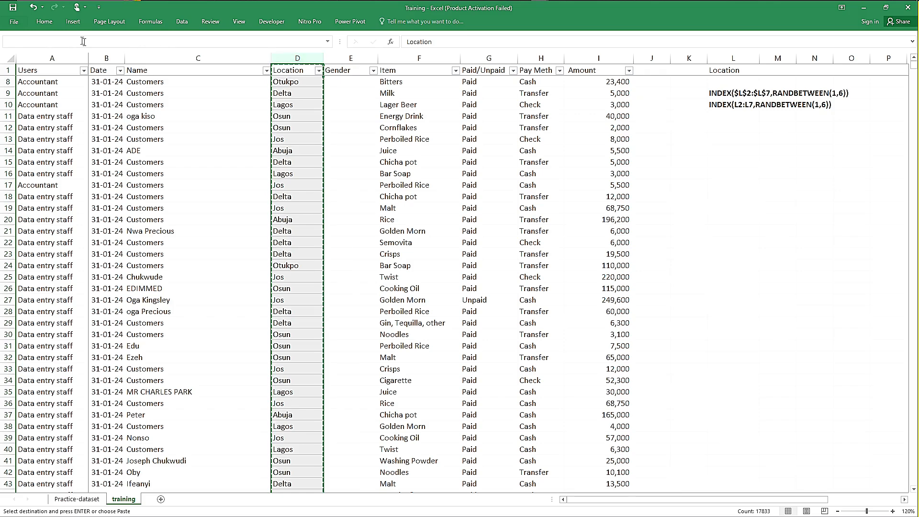
pyautogui.click(44, 21)
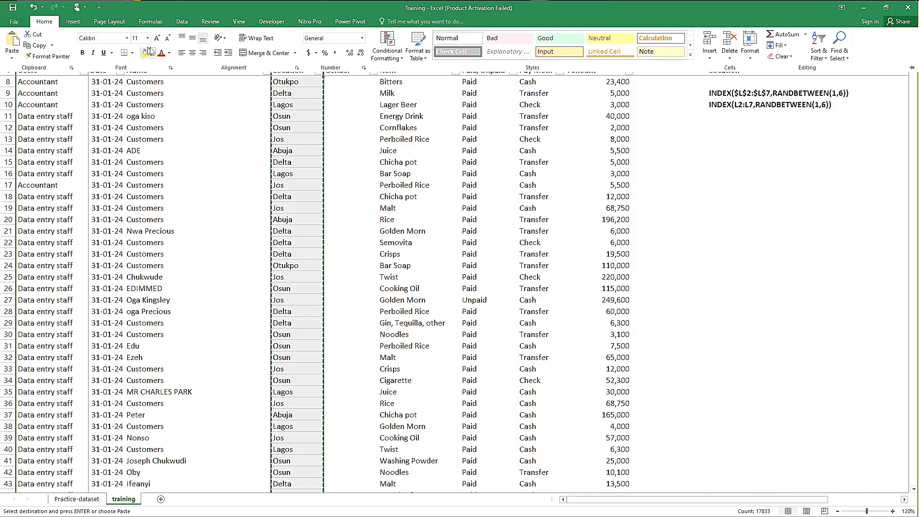
pyautogui.click(12, 54)
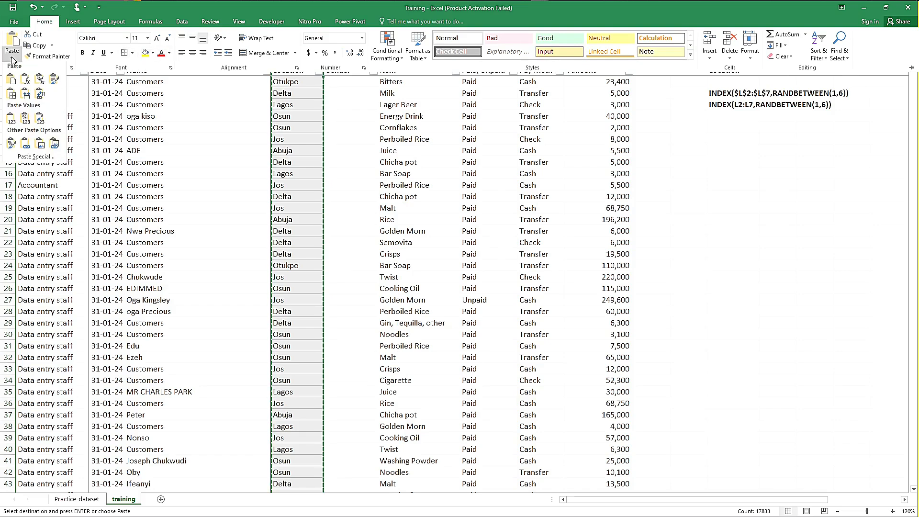
pyautogui.click(13, 120)
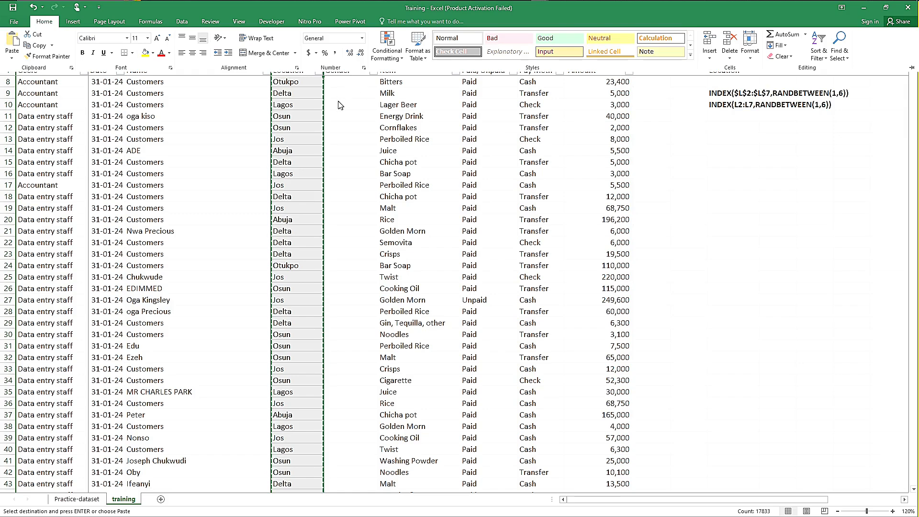
pyautogui.click(350, 87)
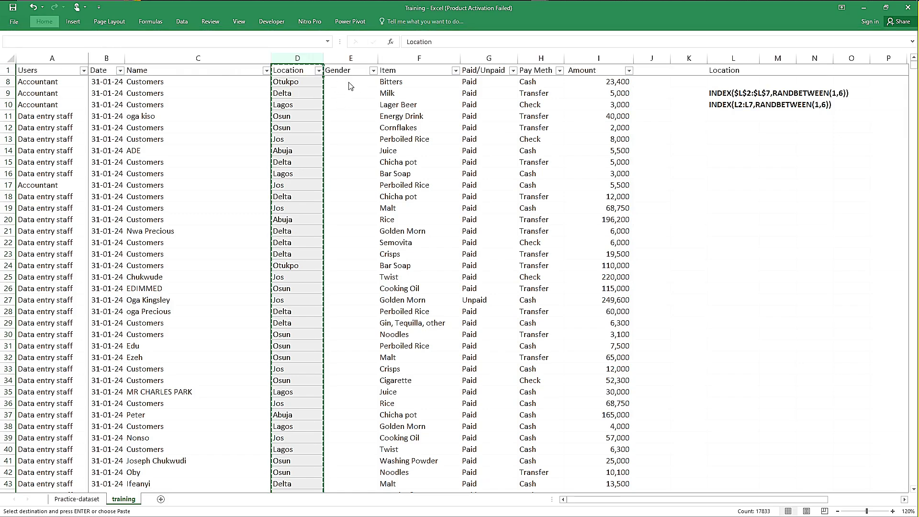
# Step: Check Location cells D10 and D8 to see whether they hold formulas or plain values
pyautogui.click(338, 83)
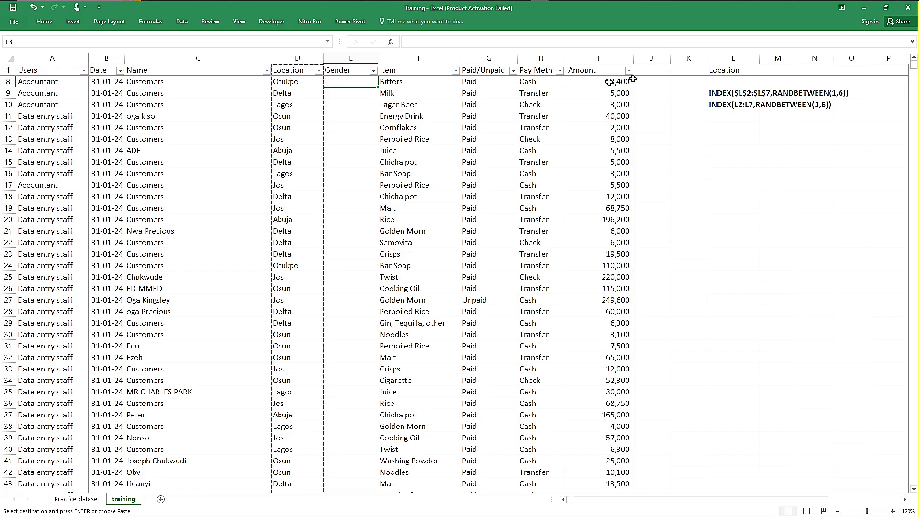
pyautogui.click(305, 104)
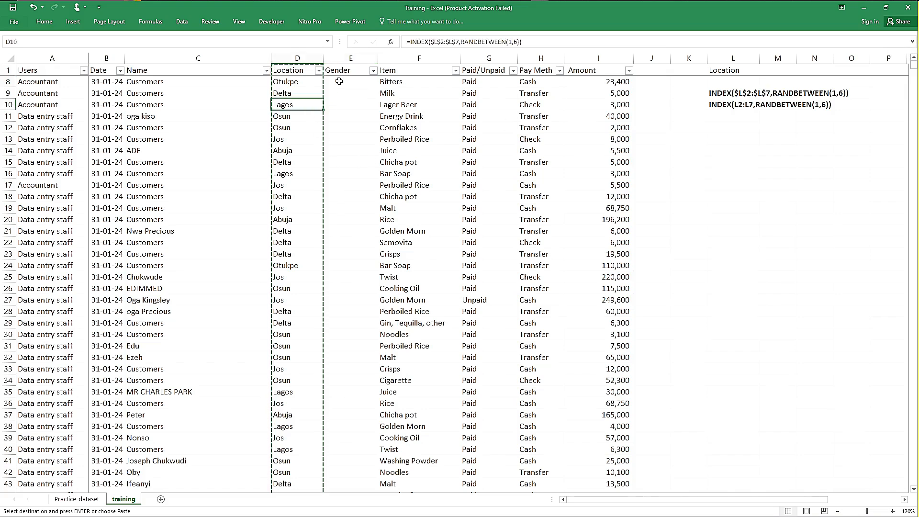
pyautogui.click(339, 82)
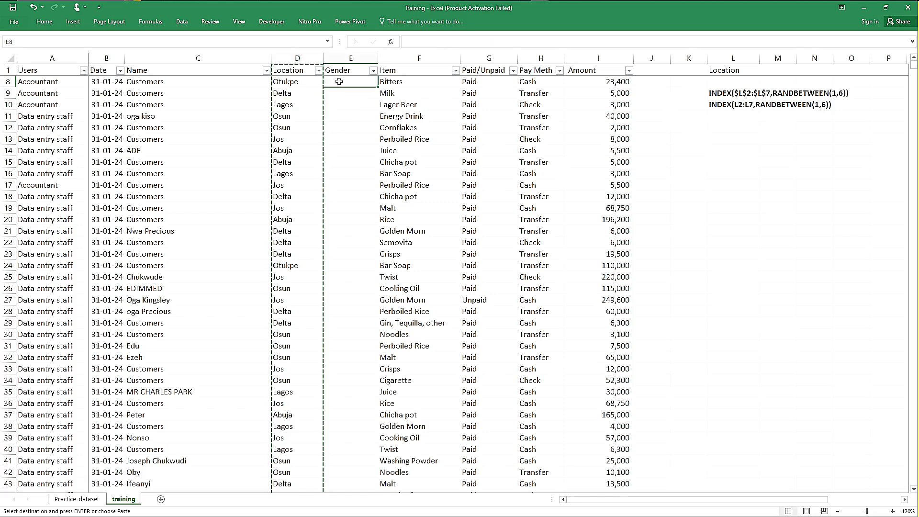
pyautogui.click(294, 86)
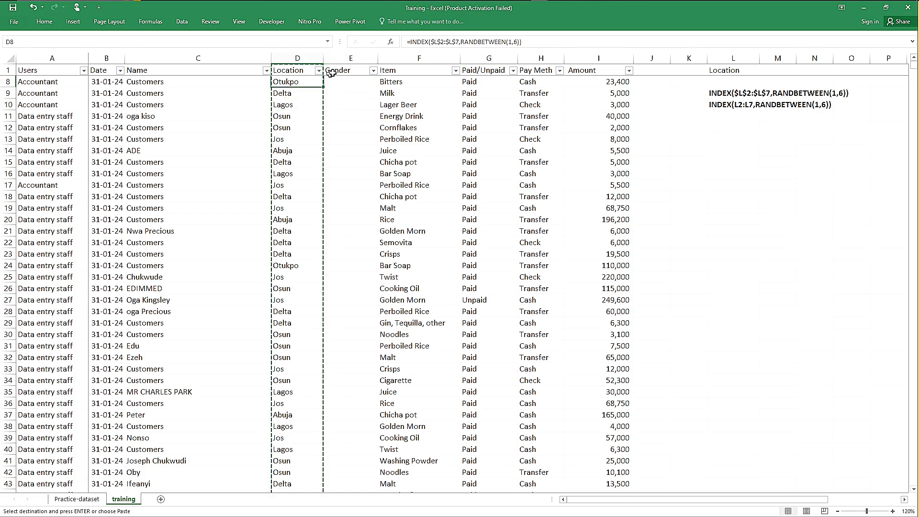
pyautogui.click(306, 102)
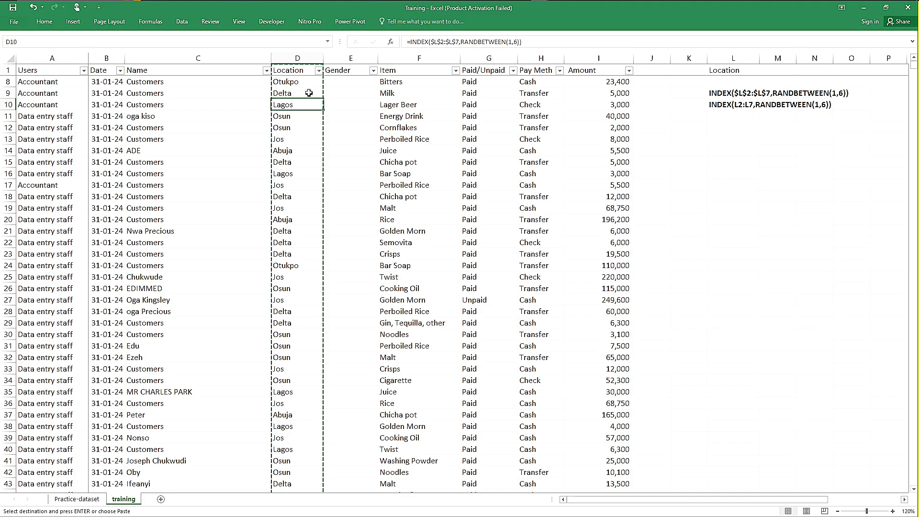
pyautogui.click(299, 71)
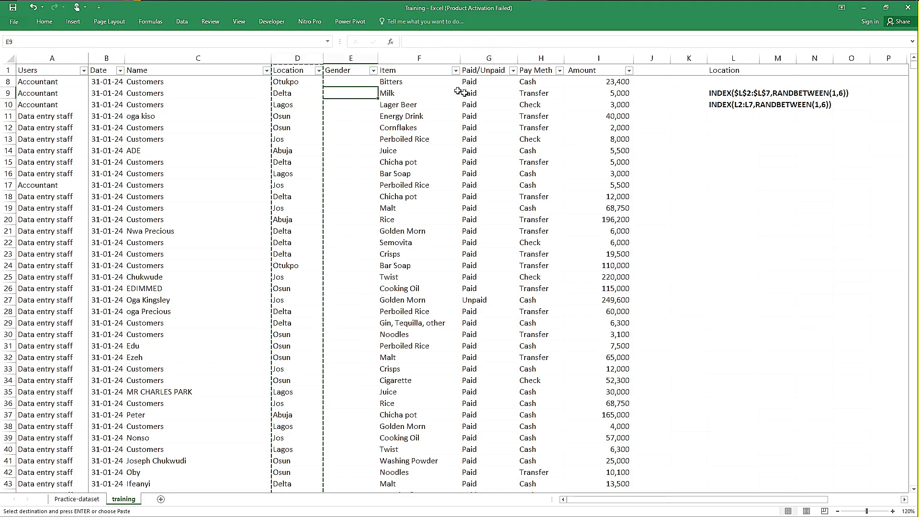
pyautogui.click(700, 102)
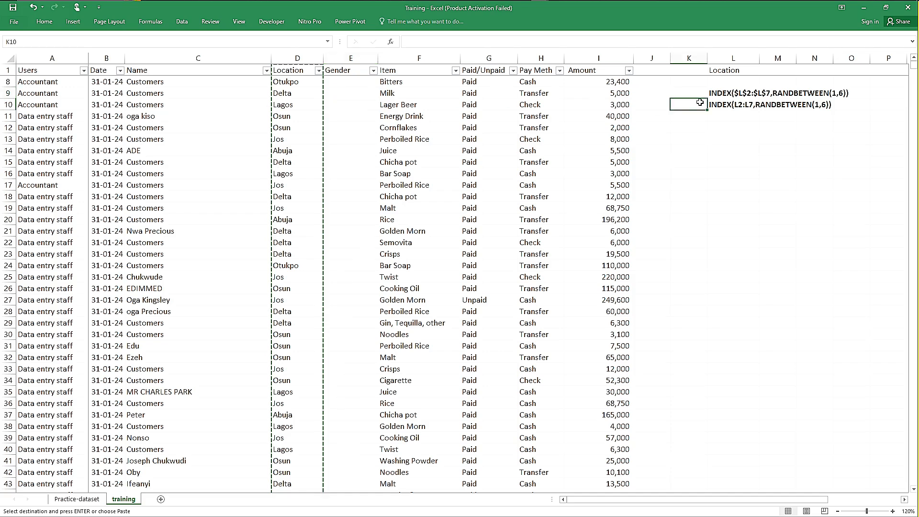
# Step: Switch to the Practice-dataset workbook and back to the Training workbook, and recheck the content of D8
pyautogui.hotkey('alt', 'Tab')
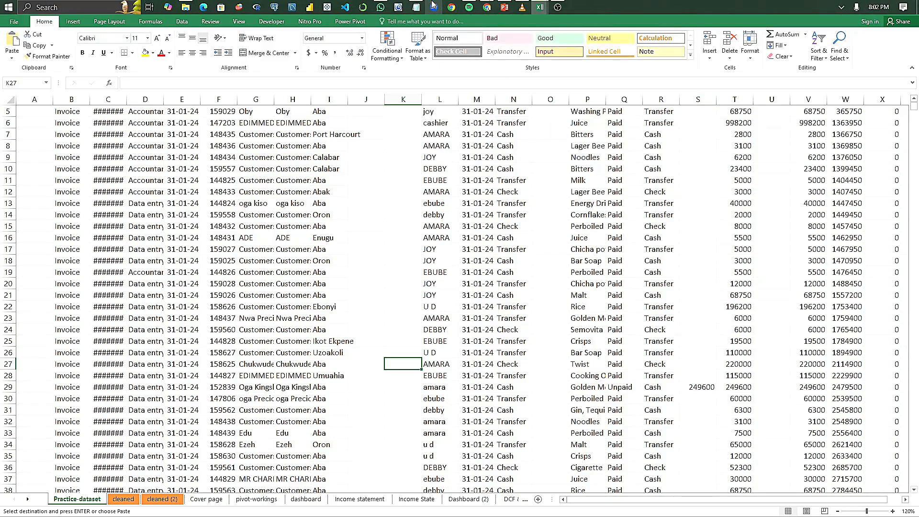
pyautogui.moveTo(545, 6)
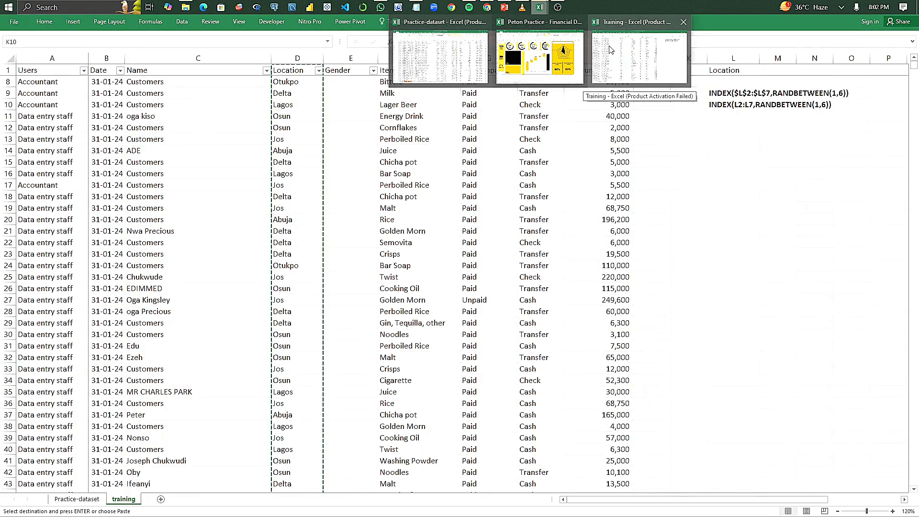
pyautogui.click(611, 49)
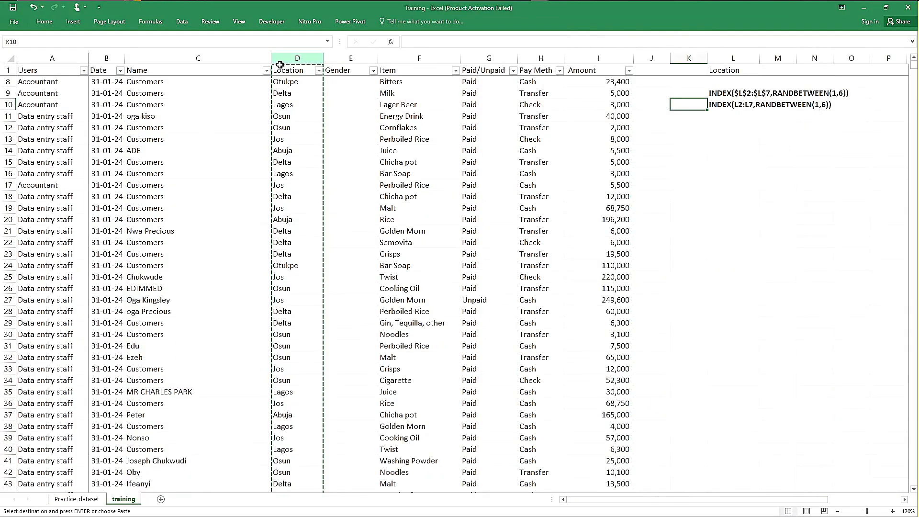
pyautogui.click(284, 80)
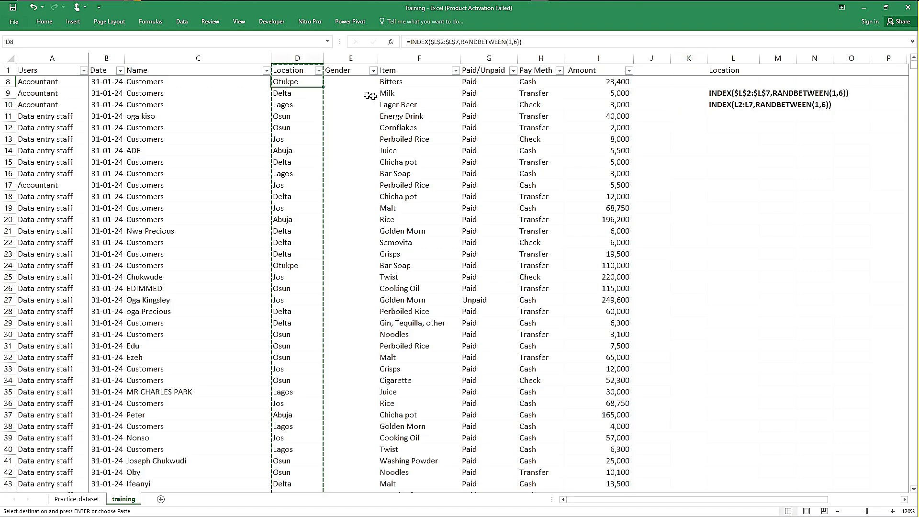
pyautogui.click(346, 113)
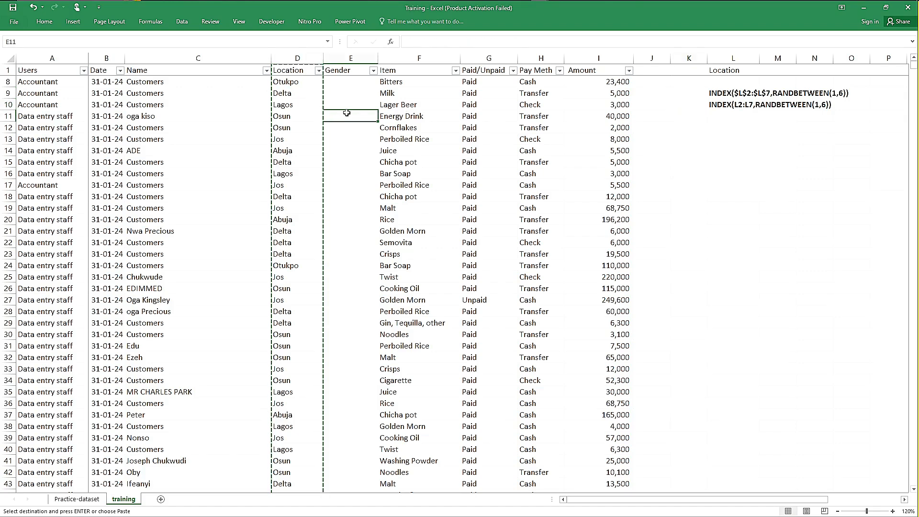
pyautogui.write('k')
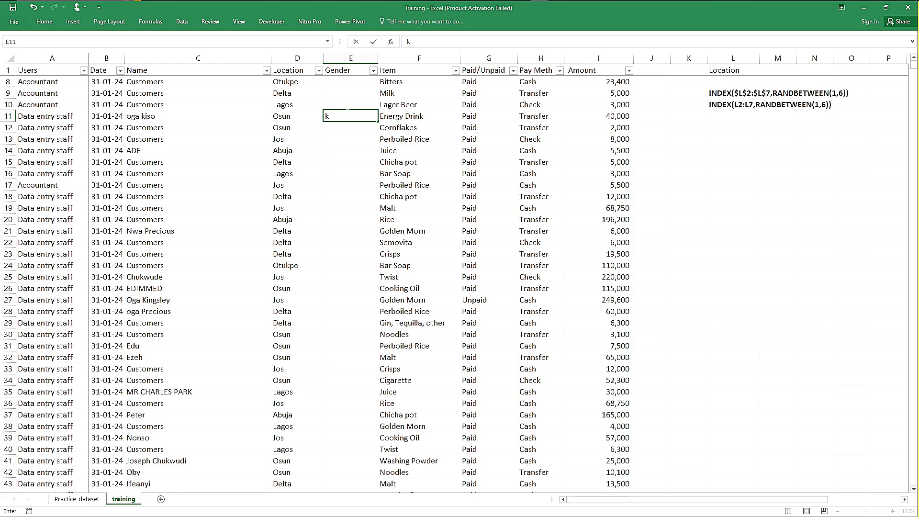
pyautogui.press('BackSpace')
pyautogui.click(291, 90)
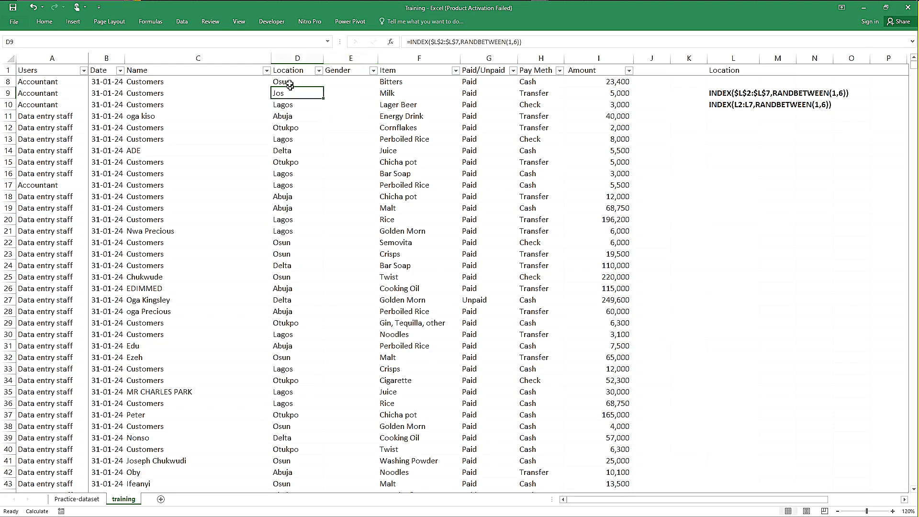
# Step: Replace the Location column's formulas with static values by copying column D and pasting it over itself as values, and check cell D9
pyautogui.click(291, 58)
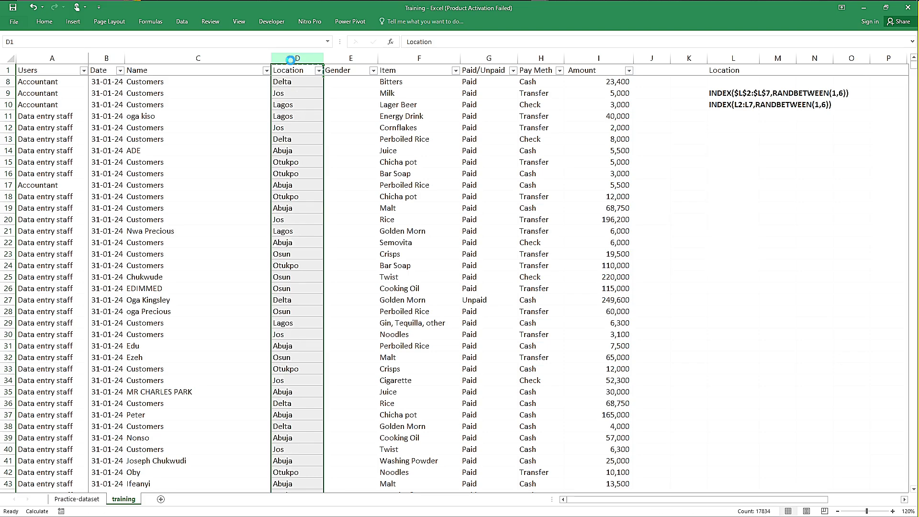
pyautogui.hotkey('ctrl', 'c')
pyautogui.click(289, 72)
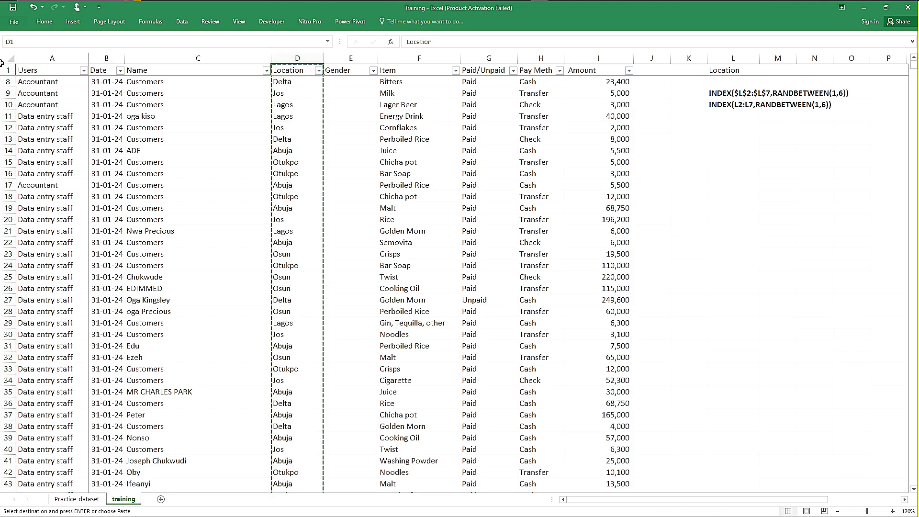
pyautogui.press('Escape')
pyautogui.hotkey('ctrl', 'c')
pyautogui.click(43, 23)
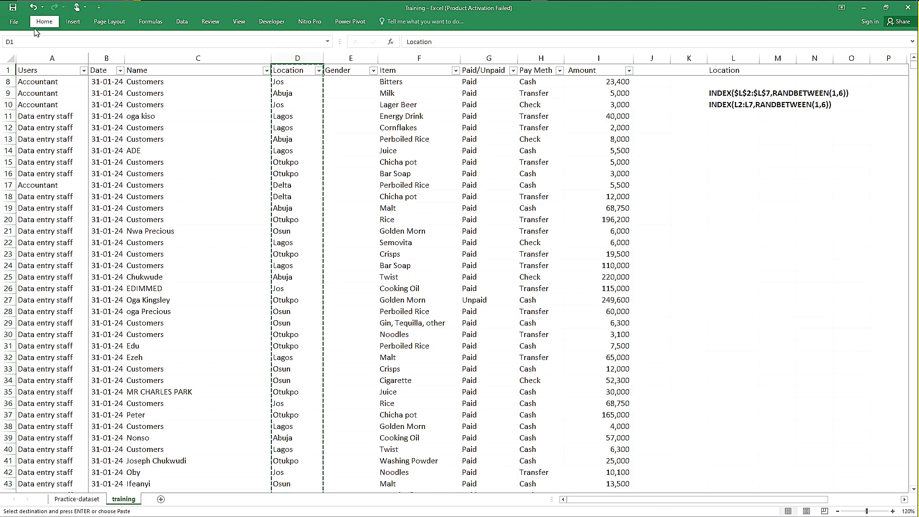
pyautogui.click(40, 23)
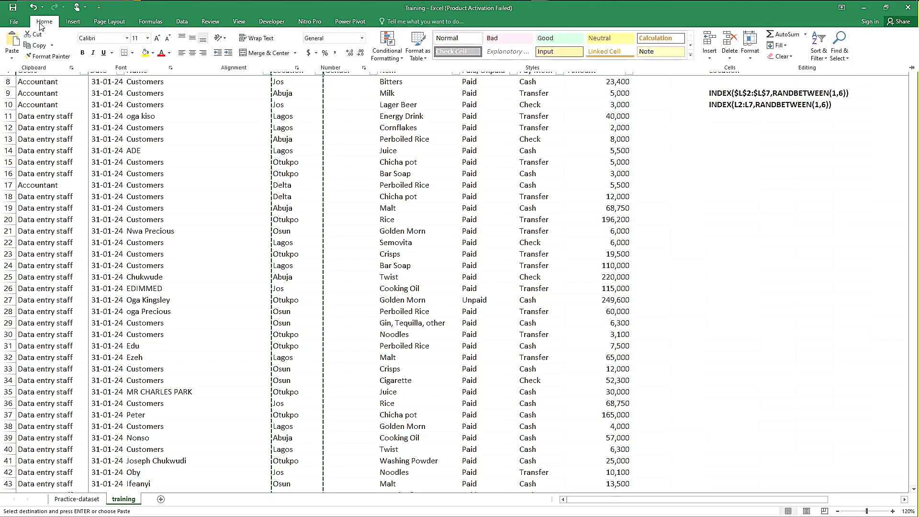
pyautogui.click(10, 63)
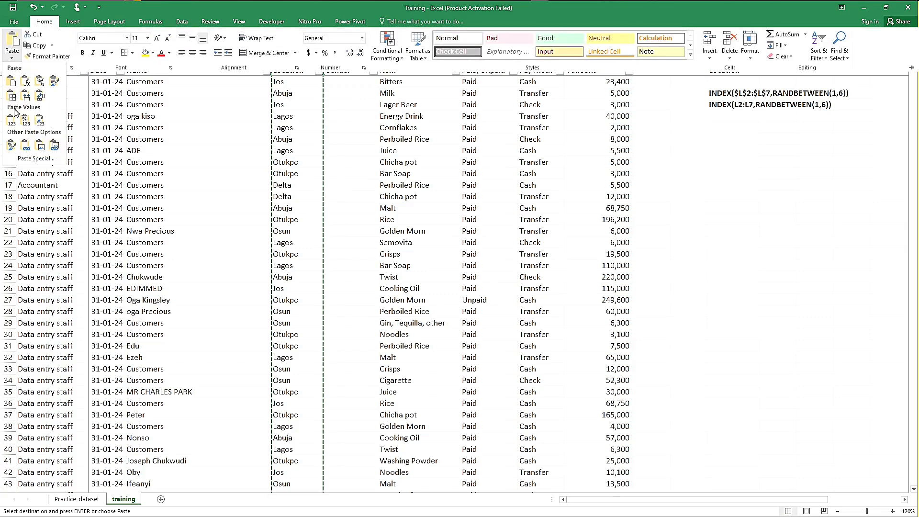
pyautogui.click(12, 123)
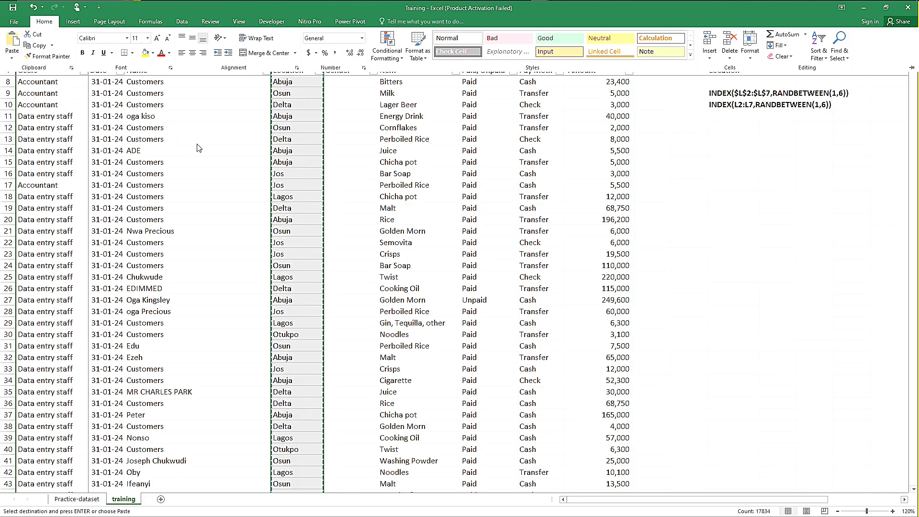
pyautogui.hotkey('ctrl', 'v')
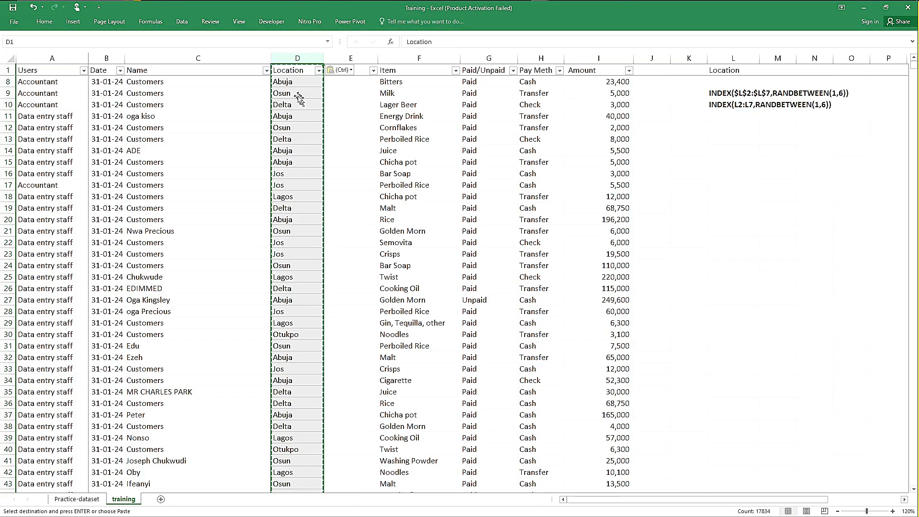
pyautogui.click(289, 92)
pyautogui.press('Escape')
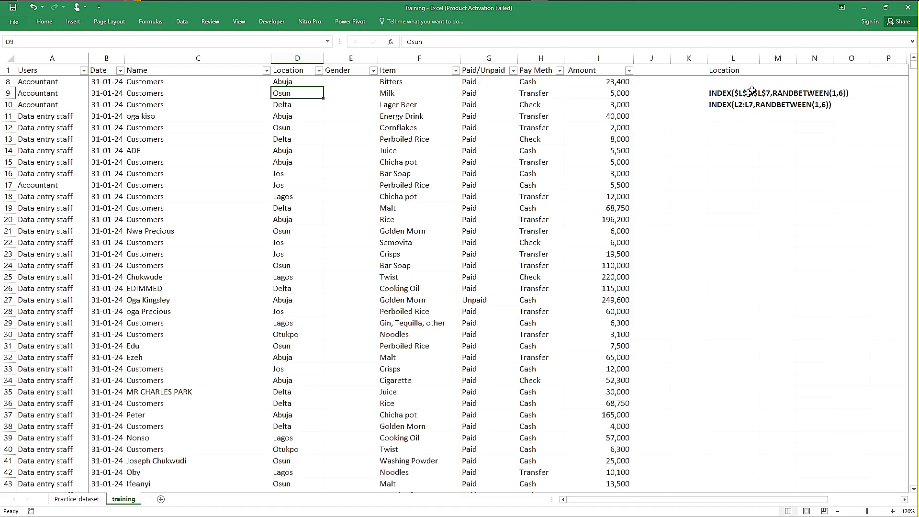
# Step: Enter M in cell E2 and F in cell E3 of the Gender column
pyautogui.click(676, 91)
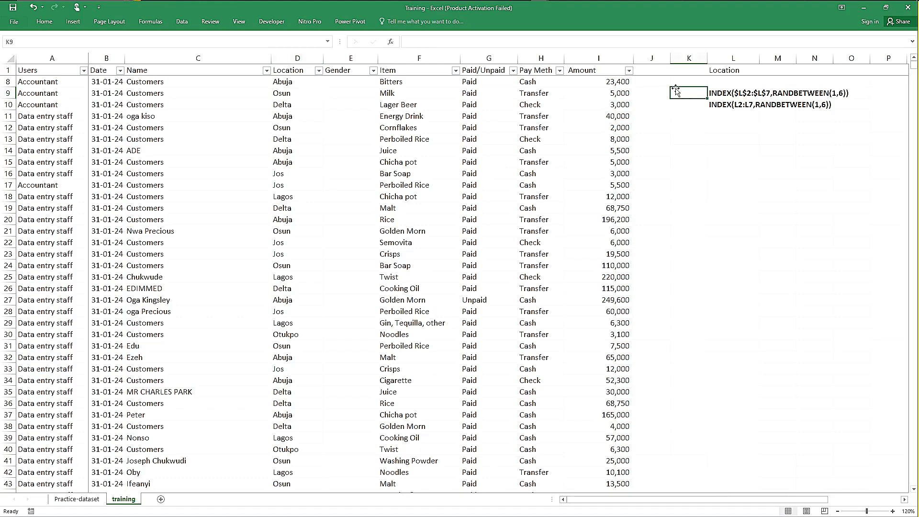
pyautogui.press('Up')
pyautogui.press('Up')
pyautogui.press('Up')
pyautogui.press('Up')
pyautogui.press('Up')
pyautogui.press('Up')
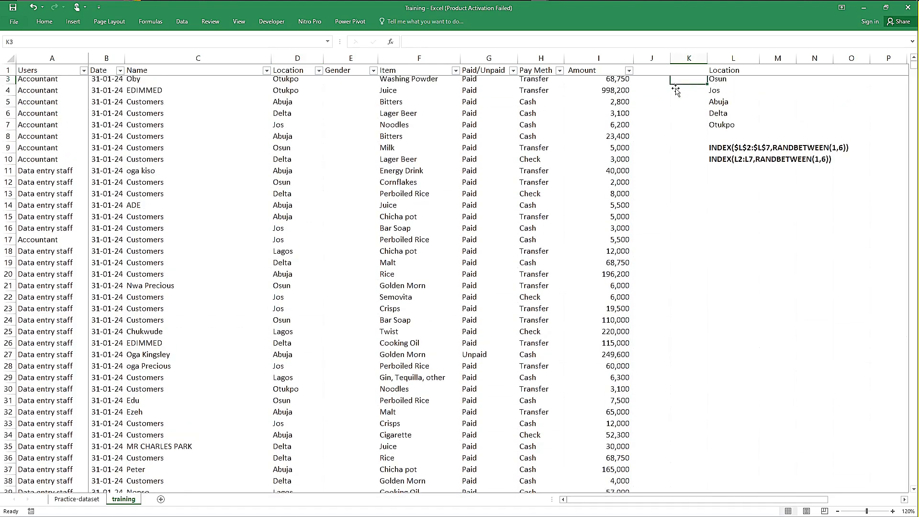
pyautogui.press('Up')
pyautogui.press('Up')
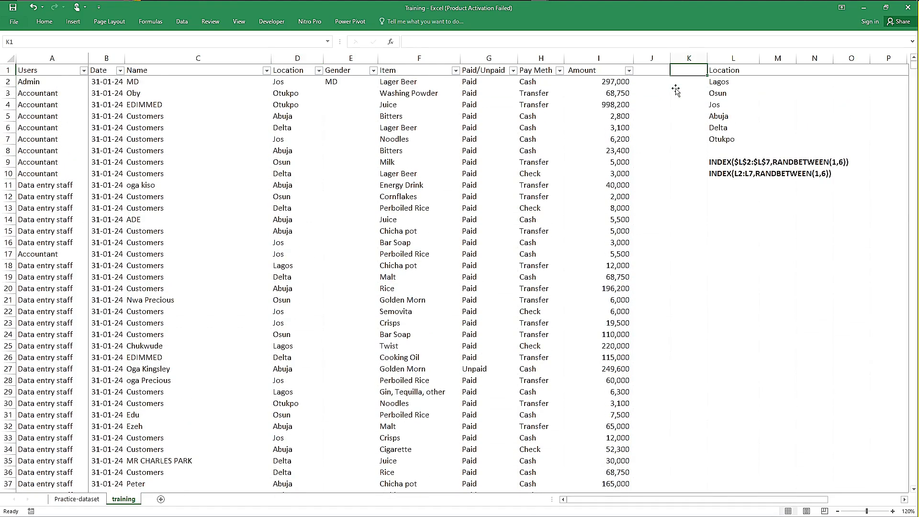
pyautogui.press('Left')
pyautogui.press('Left')
pyautogui.click(346, 81)
pyautogui.write('M')
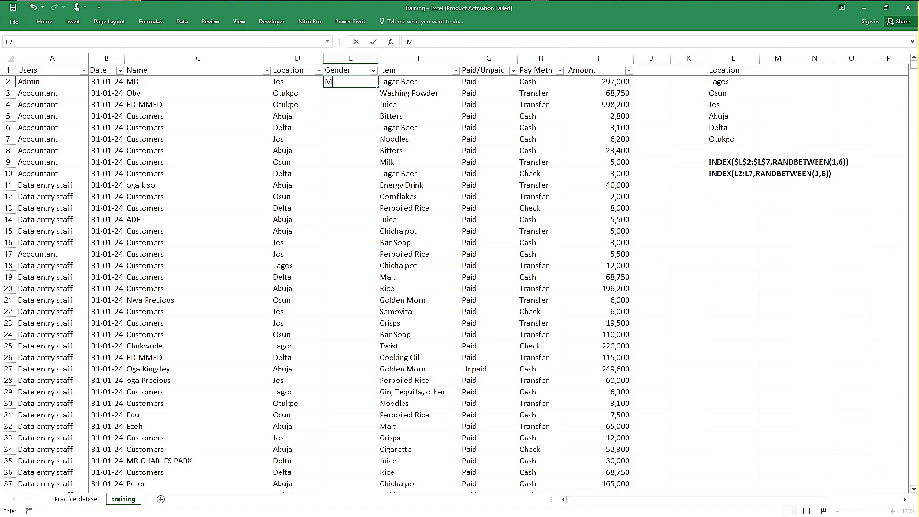
pyautogui.press('Return')
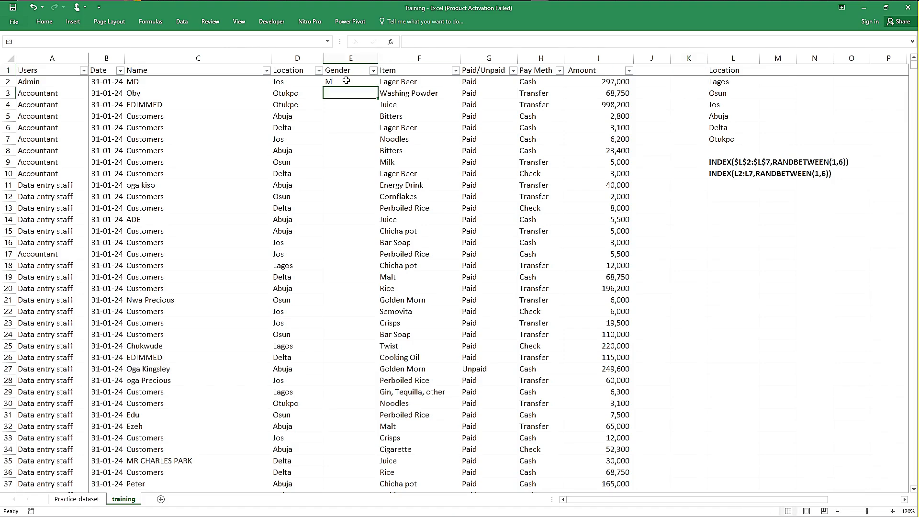
pyautogui.write('F')
pyautogui.press('Return')
# Step: Copy the M and F pair from E2:E3 into Gender cells E4:E7
pyautogui.moveTo(342, 82); pyautogui.dragTo(344, 93)
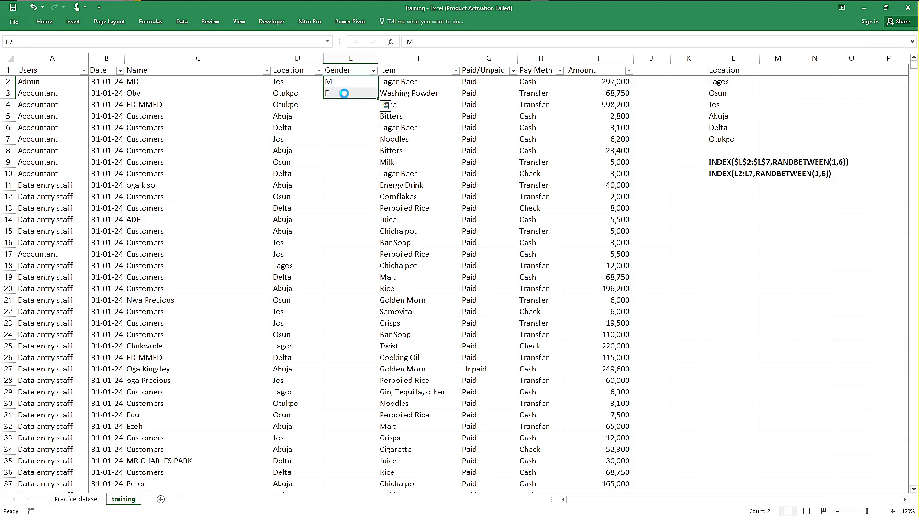
pyautogui.hotkey('ctrl', 'c')
pyautogui.click(343, 107)
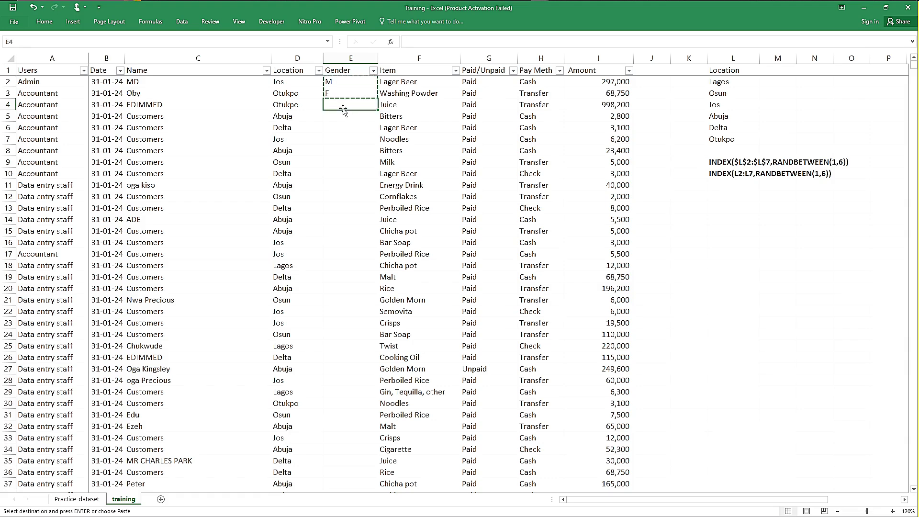
pyautogui.hotkey('shift', 'Down')
pyautogui.hotkey('shift', 'Down')
pyautogui.hotkey('shift', 'Down')
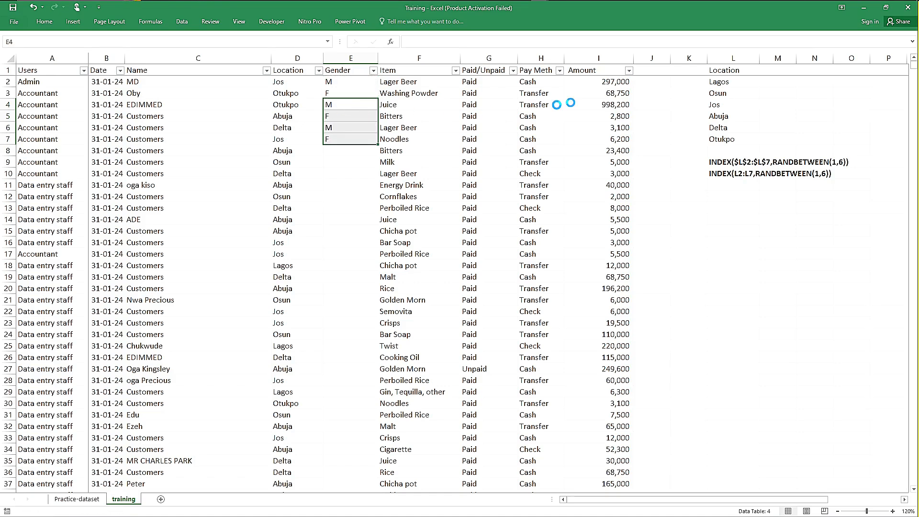
pyautogui.hotkey('ctrl', 'v')
pyautogui.click(689, 106)
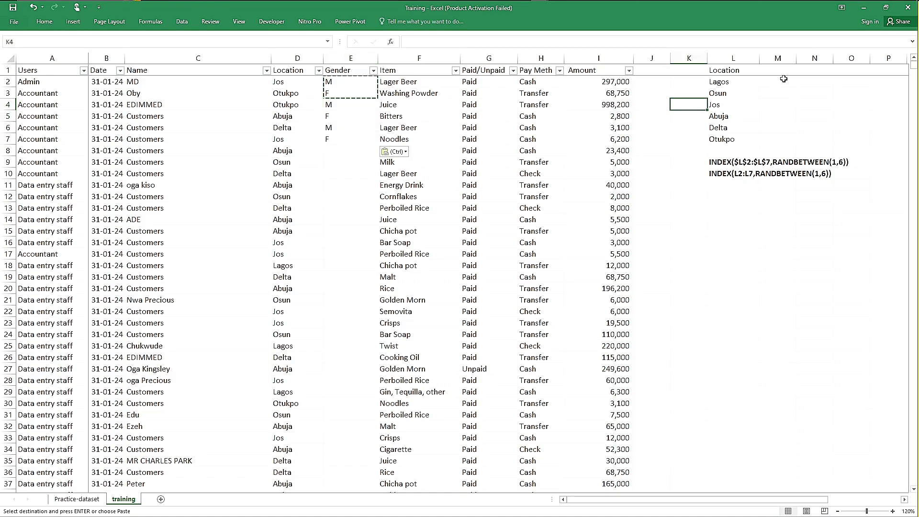
pyautogui.click(721, 104)
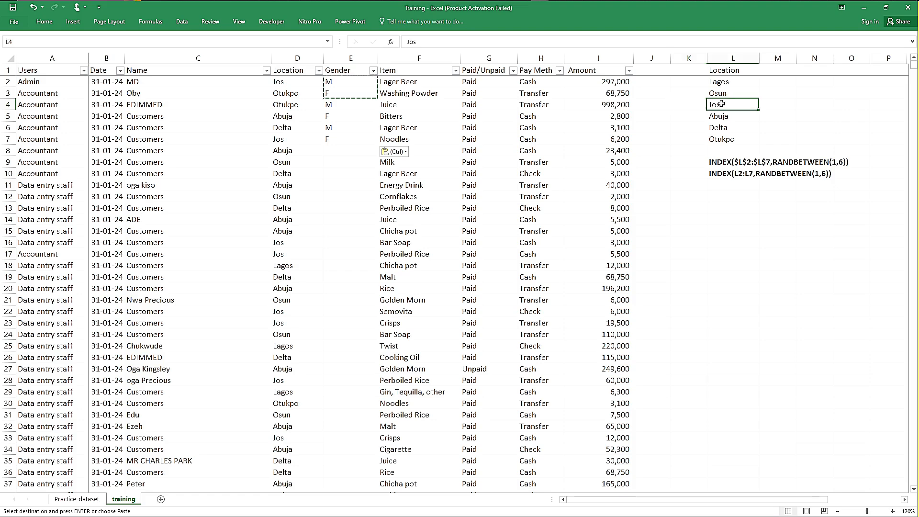
pyautogui.click(353, 136)
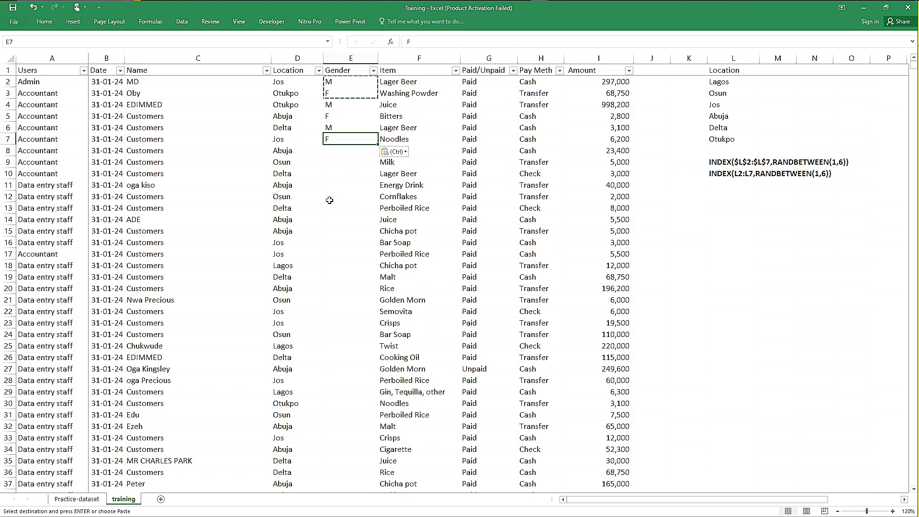
pyautogui.click(350, 164)
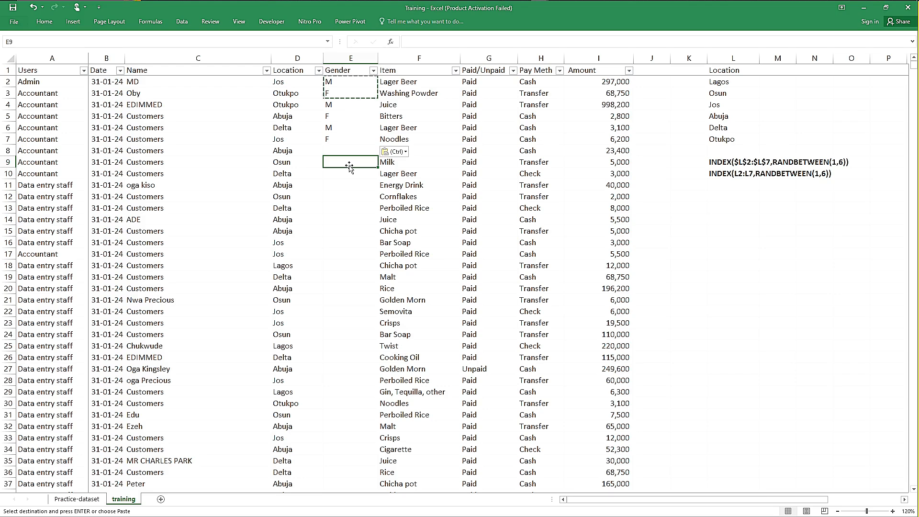
pyautogui.click(36, 137)
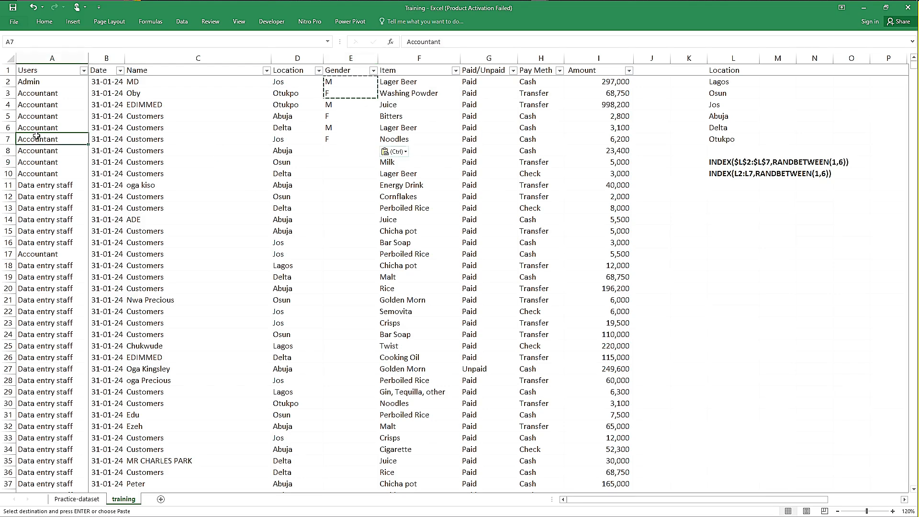
pyautogui.press('ctrl')
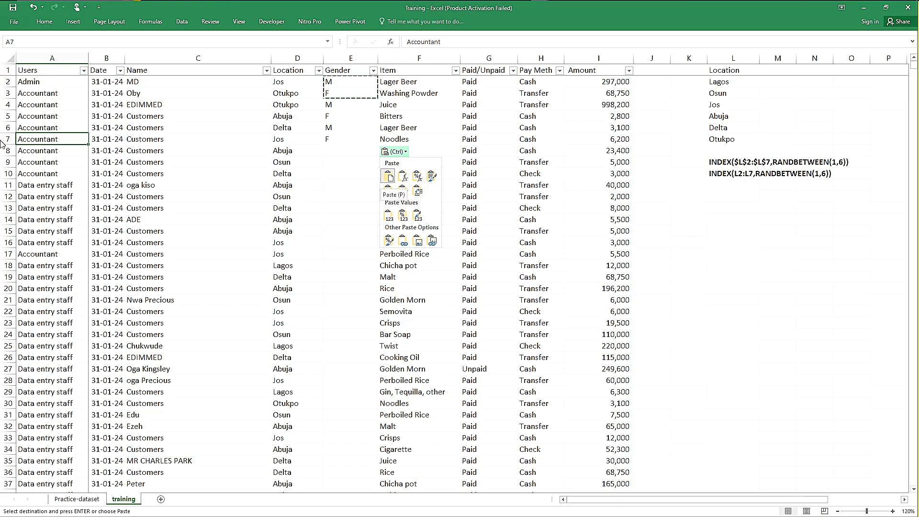
pyautogui.press('Escape')
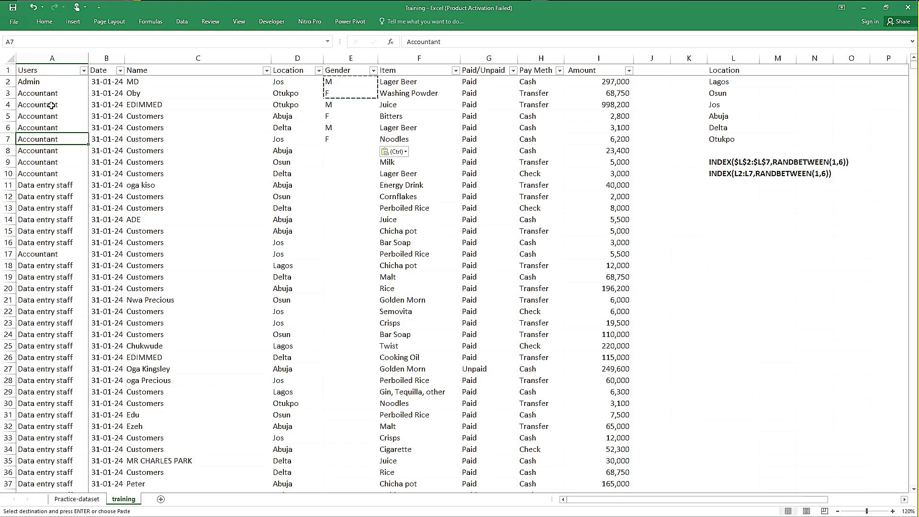
# Step: Select the Users column from A4 to its last record and go to the empty rows below the data
pyautogui.click(51, 105)
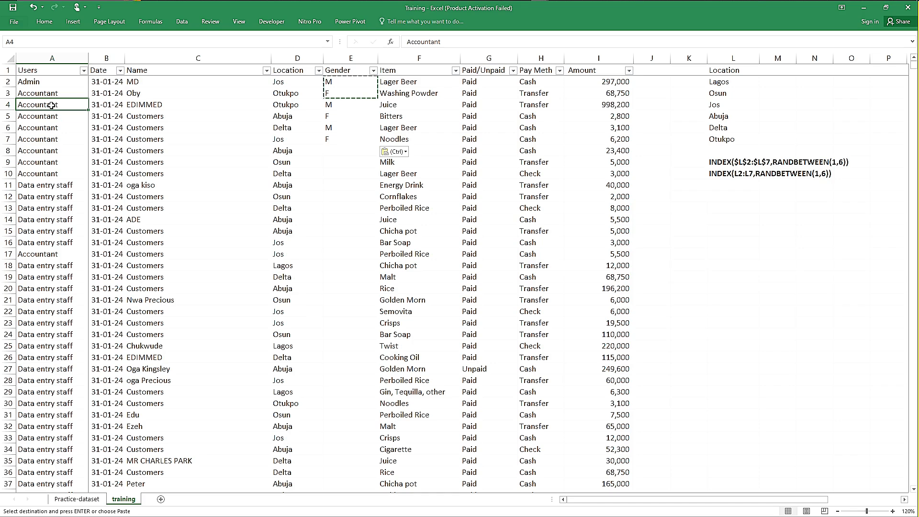
pyautogui.hotkey('ctrl', 'shift', 'Down')
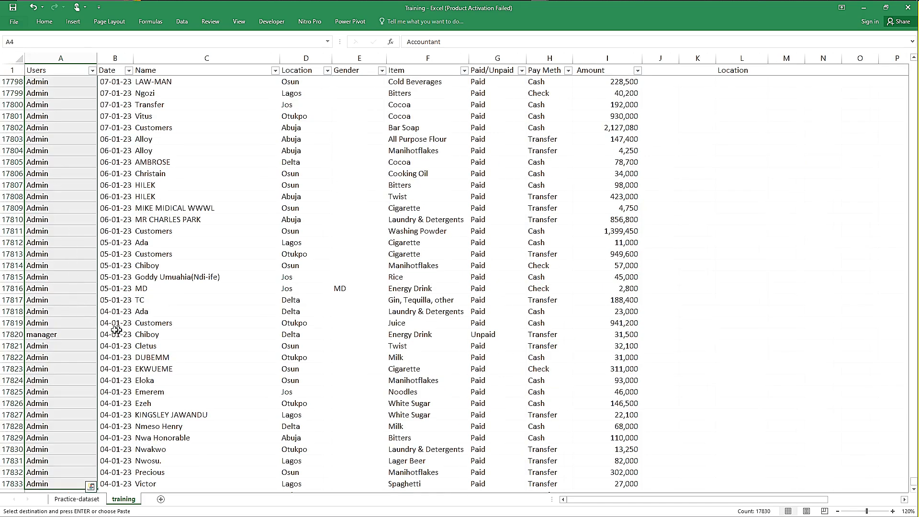
pyautogui.click(62, 427)
pyautogui.press('Down')
pyautogui.press('Down')
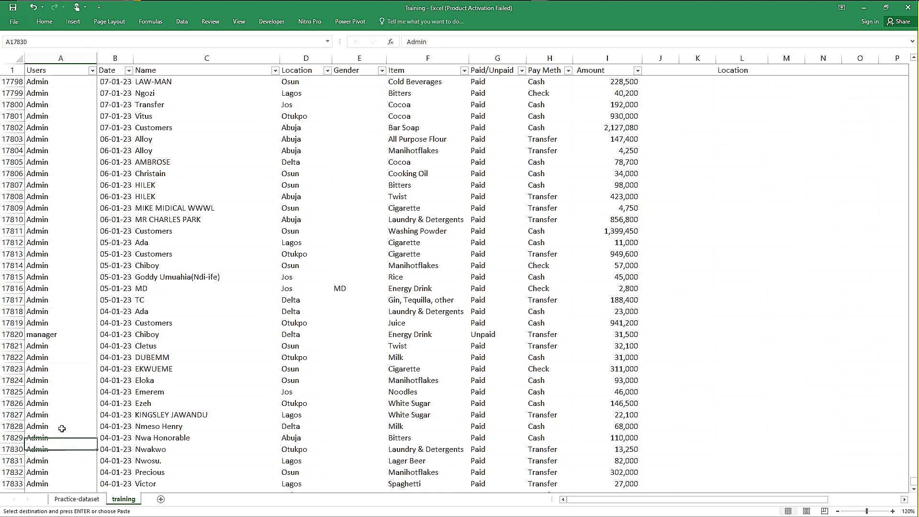
pyautogui.press('Down')
pyautogui.press('Down')
pyautogui.press('Down')
pyautogui.press('Down')
pyautogui.press('Down')
pyautogui.press('Down')
pyautogui.press('Down')
pyautogui.press('Down')
pyautogui.press('Down')
pyautogui.press('Down')
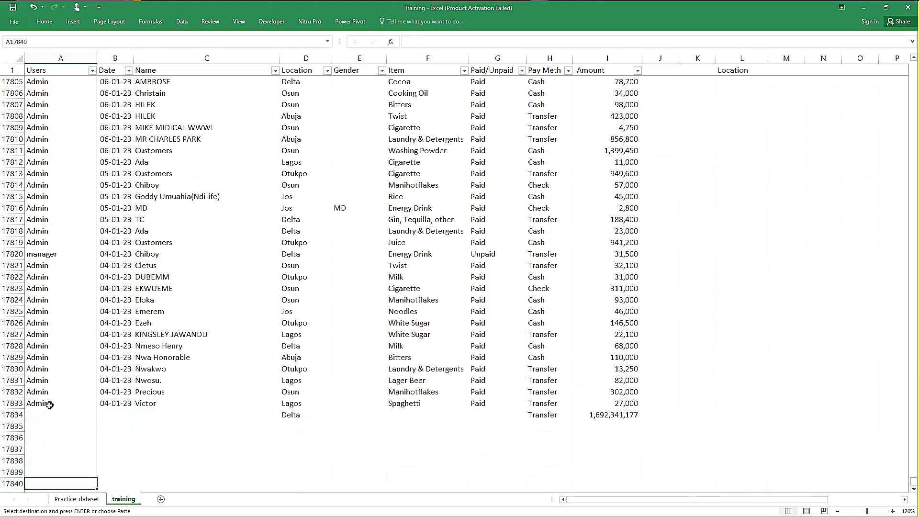
# Step: Enter =COUNTBLANK(A2:A17833) in cell A17835 to count the blank cells in the Users column
pyautogui.click(43, 427)
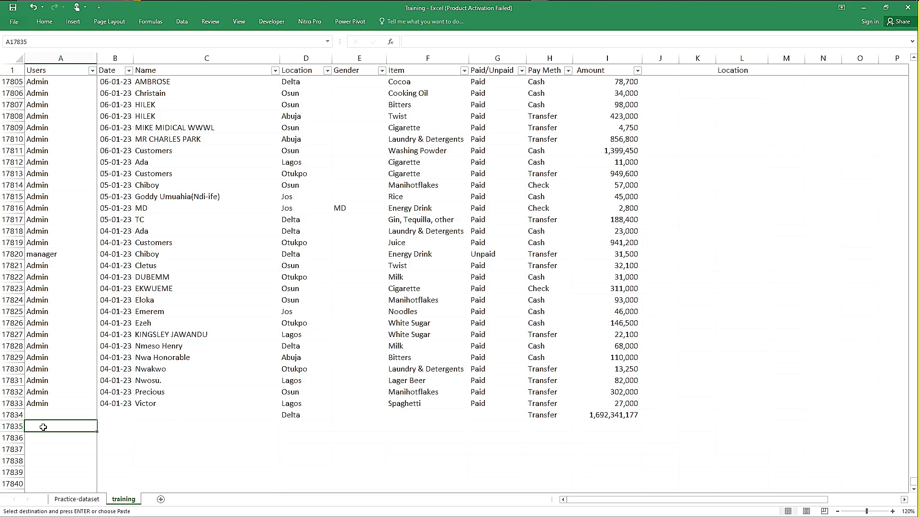
pyautogui.write('=')
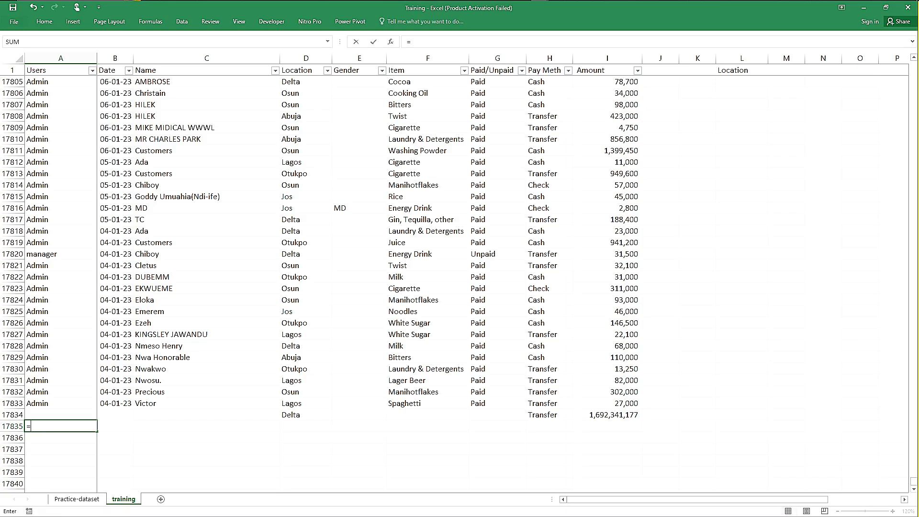
pyautogui.write('coun')
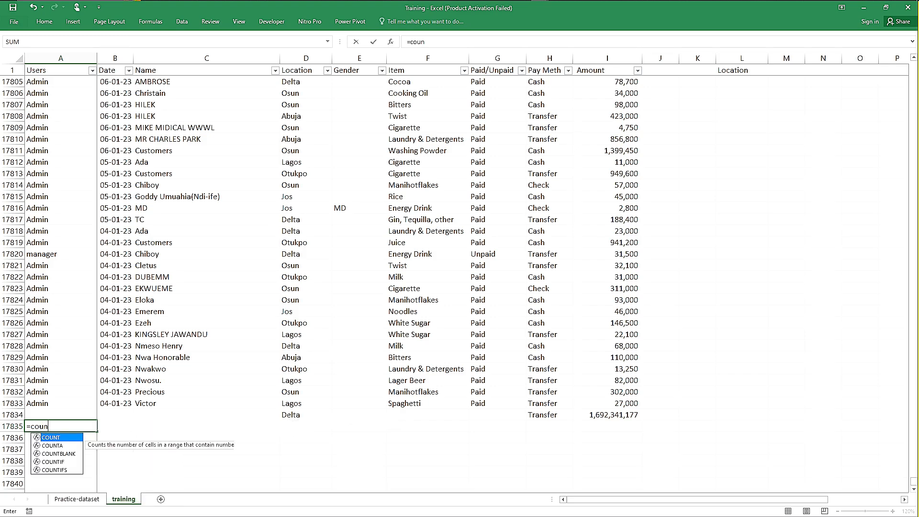
pyautogui.press('Down')
pyautogui.press('Down')
pyautogui.press('Tab')
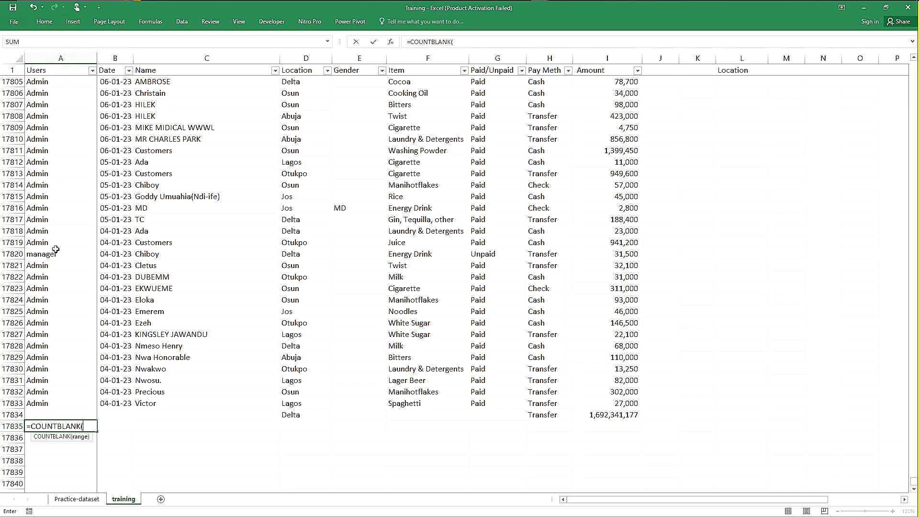
pyautogui.write('A')
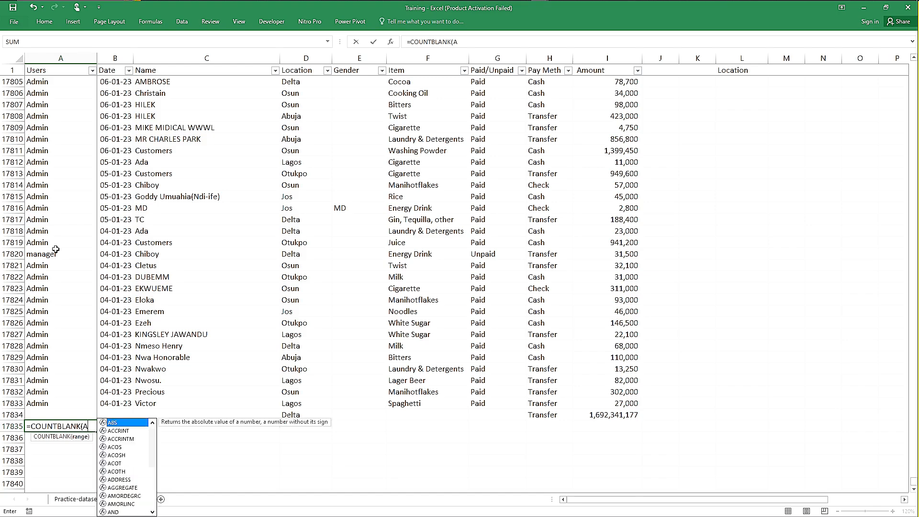
pyautogui.write('2')
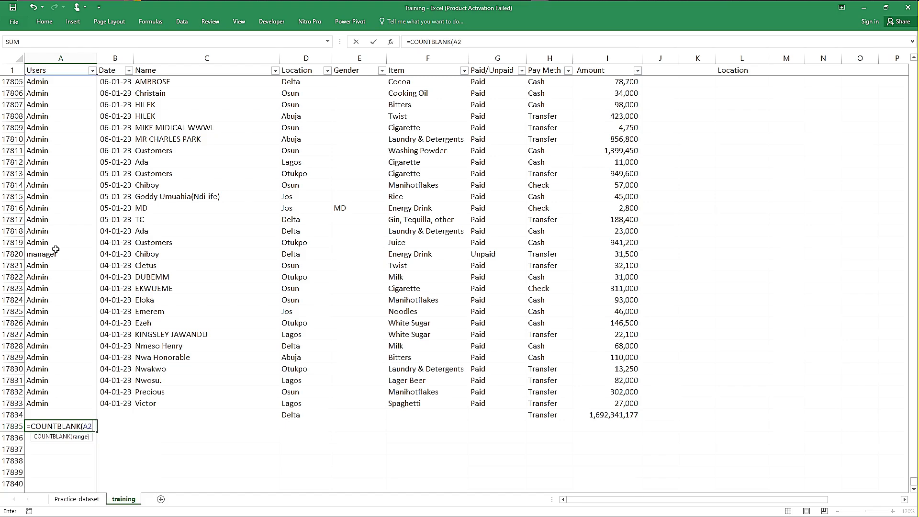
pyautogui.write(':')
pyautogui.click(49, 402)
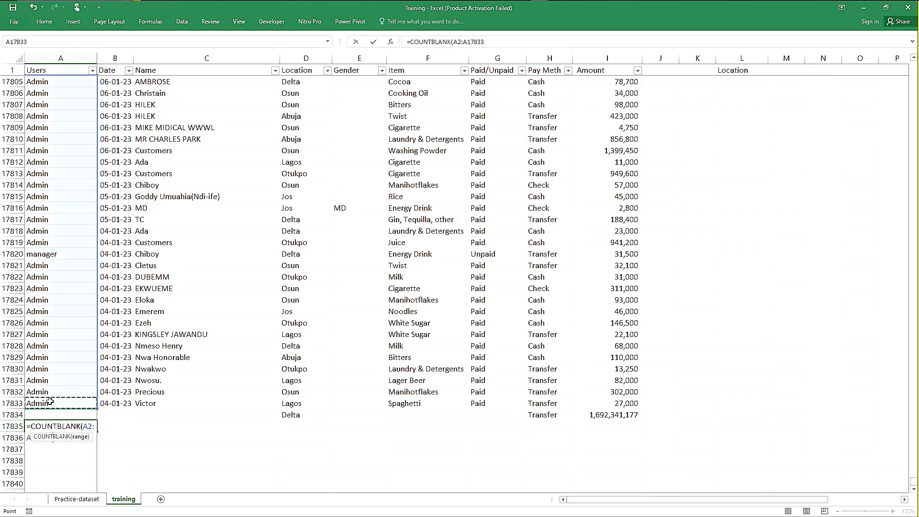
pyautogui.write(')')
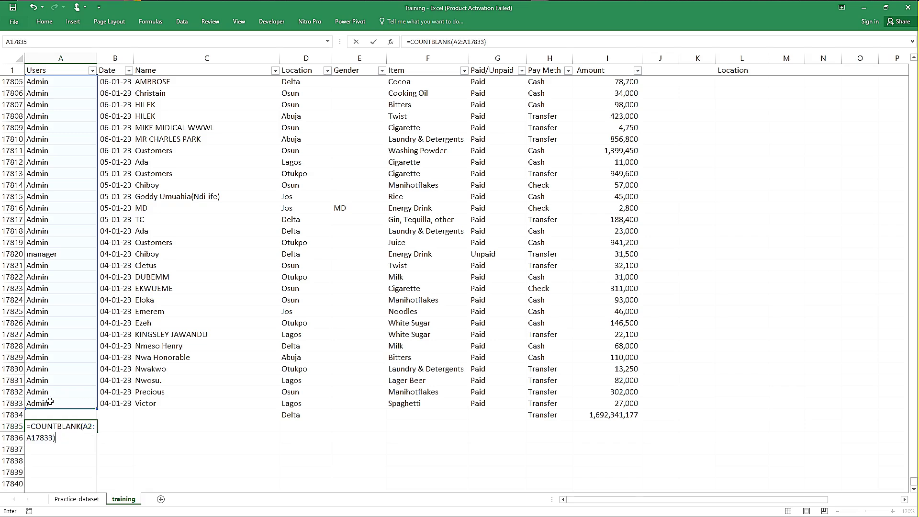
pyautogui.press('Return')
pyautogui.press('Up')
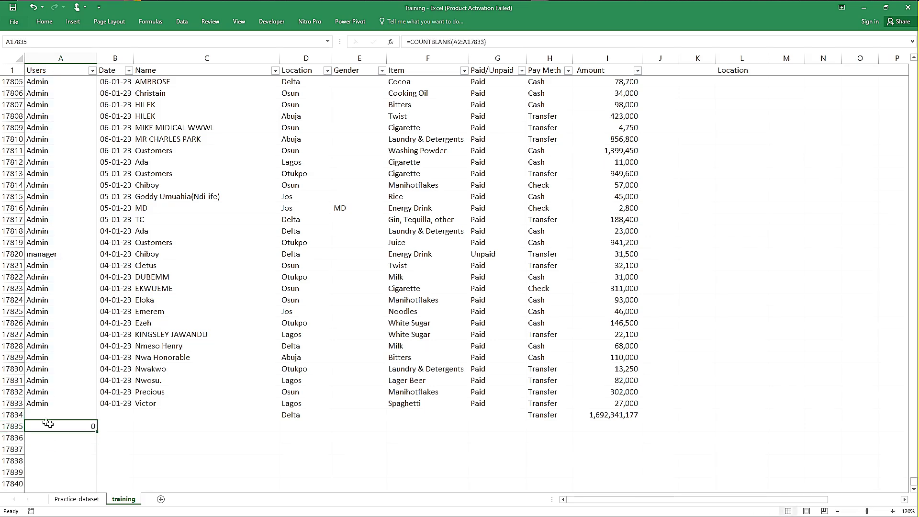
# Step: Fill the COUNTBLANK formula from A17835 across row 17835 to the Amount column, cell I17835
pyautogui.moveTo(96, 431); pyautogui.dragTo(650, 430)
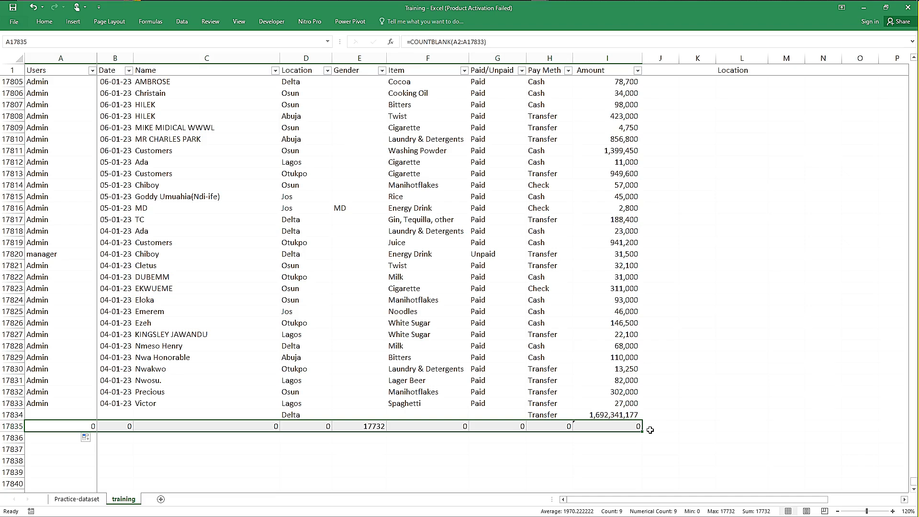
pyautogui.click(248, 439)
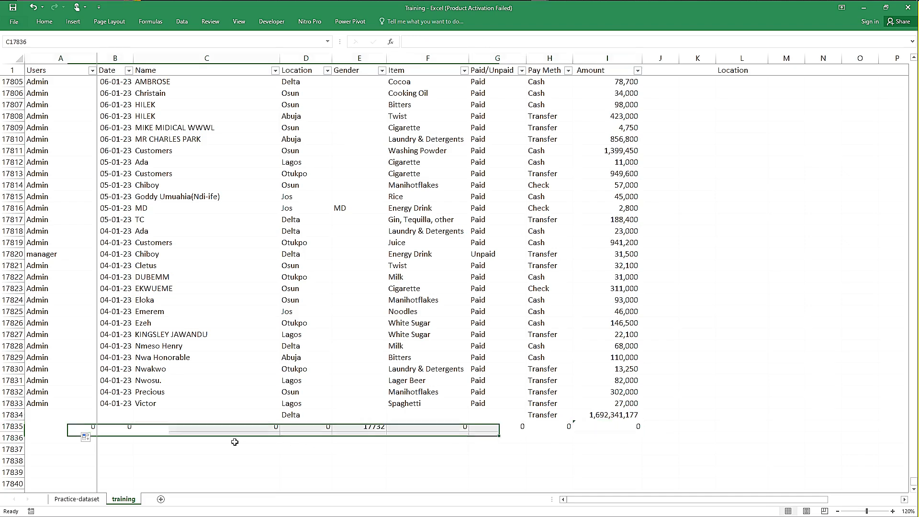
pyautogui.click(57, 428)
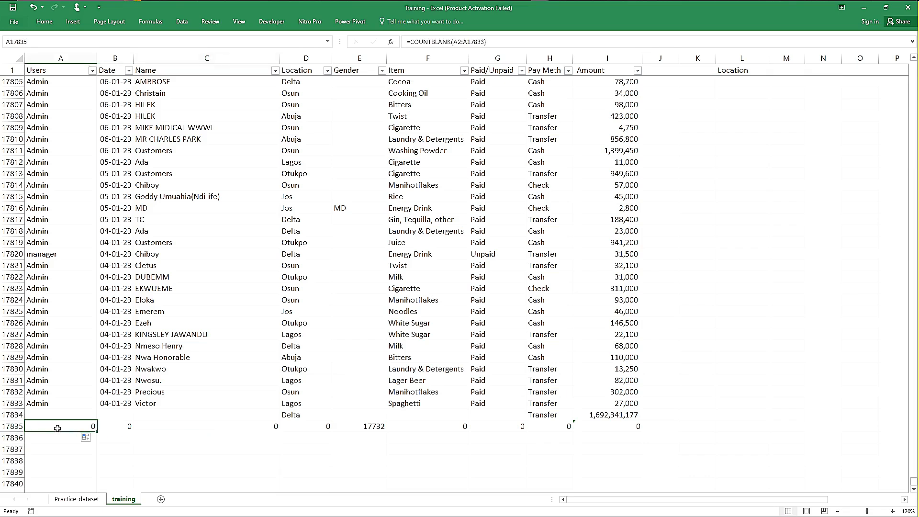
# Step: Copy A17835's formula without its equals sign into K17834 as the text COUNTBLANK(A2:A17833) and make it bold
pyautogui.doubleClick(57, 428)
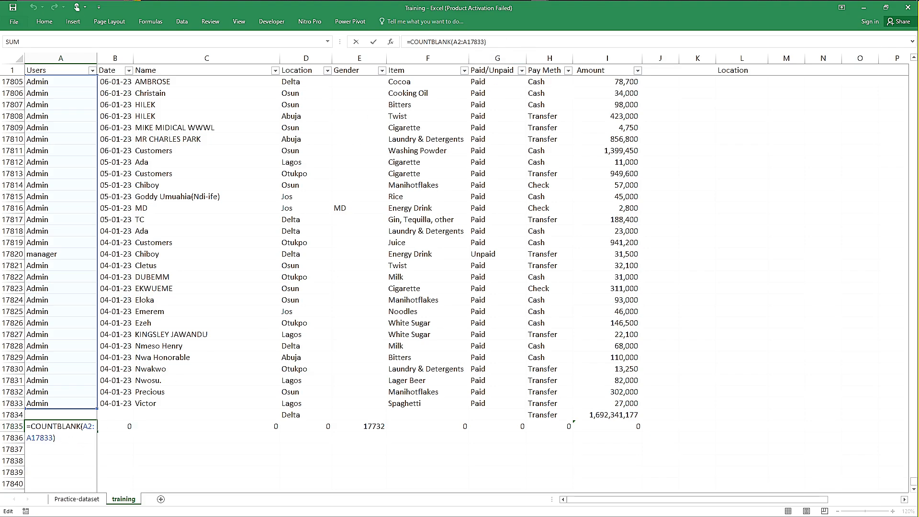
pyautogui.hotkey('ctrl', 'Return')
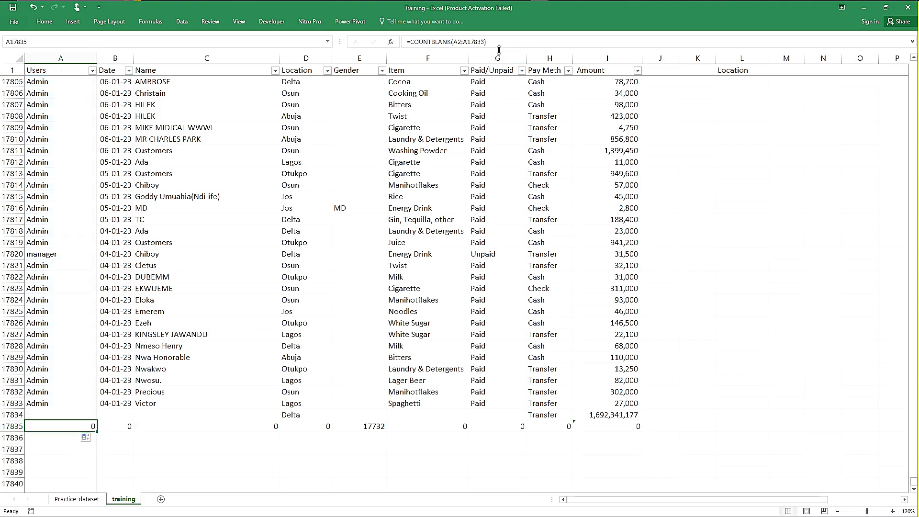
pyautogui.click(414, 42)
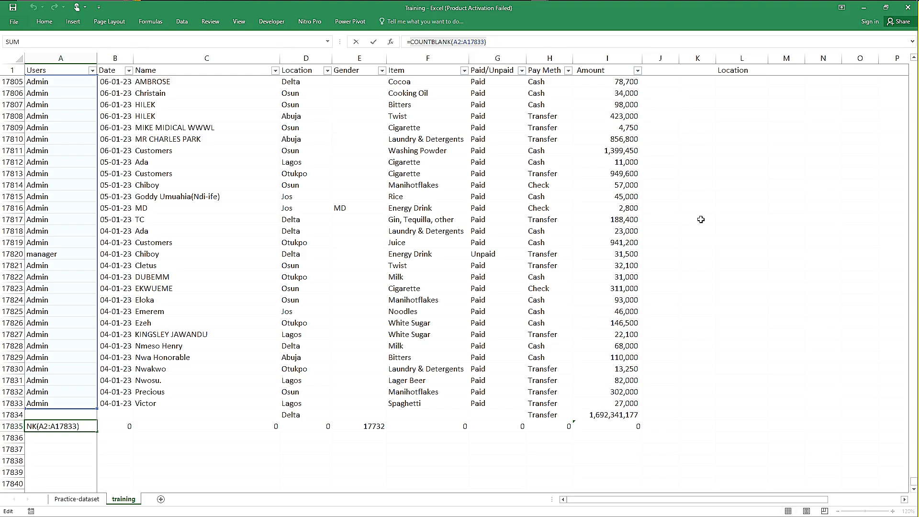
pyautogui.click(699, 359)
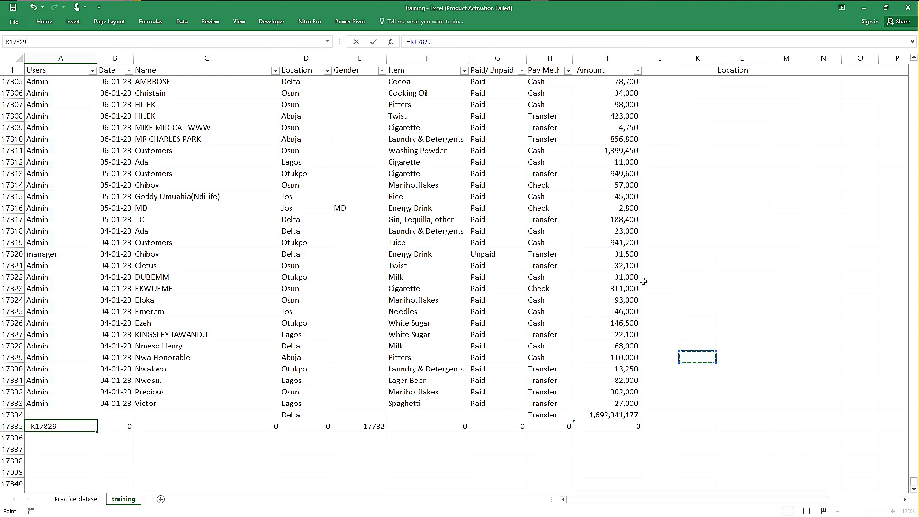
pyautogui.press('Escape')
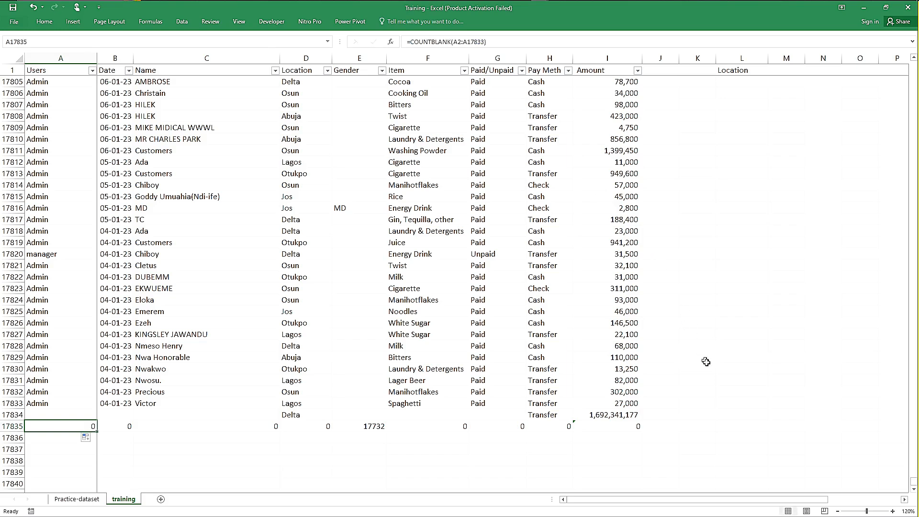
pyautogui.click(695, 416)
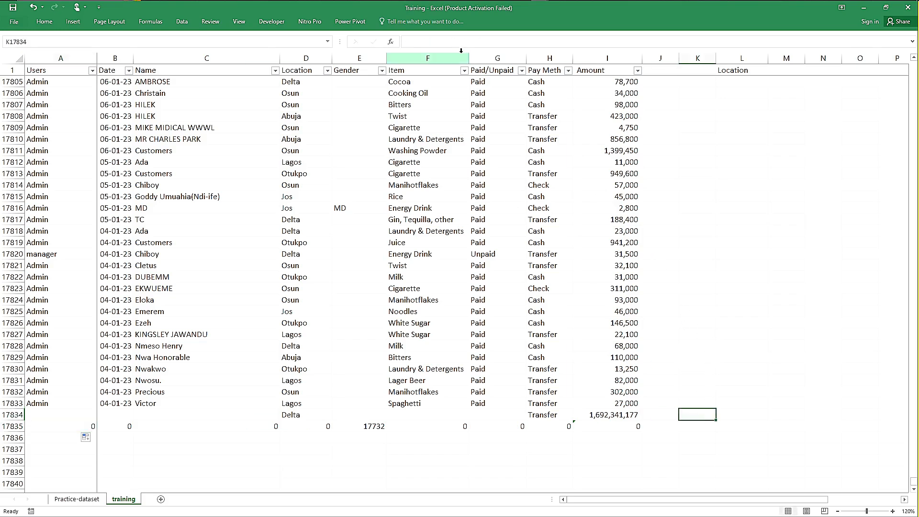
pyautogui.click(407, 41)
pyautogui.write('COUNTBLANK(A2:A17833)')
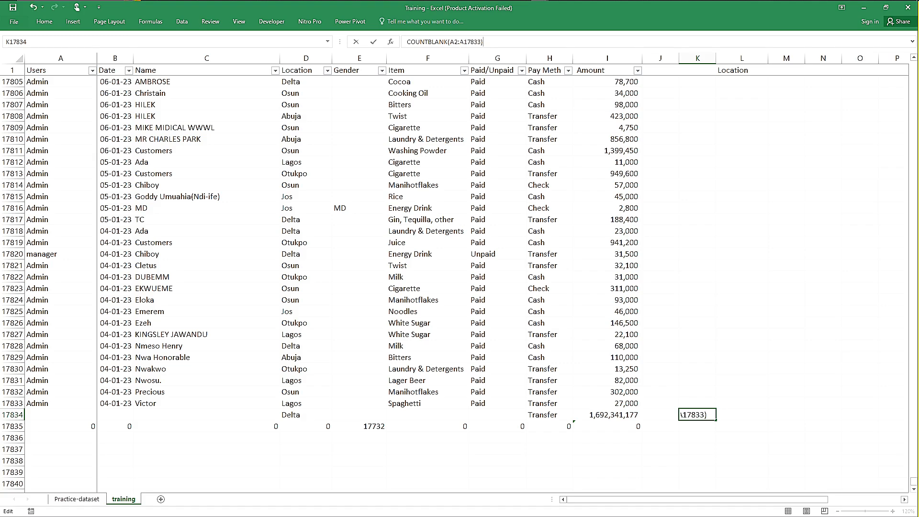
pyautogui.click(727, 397)
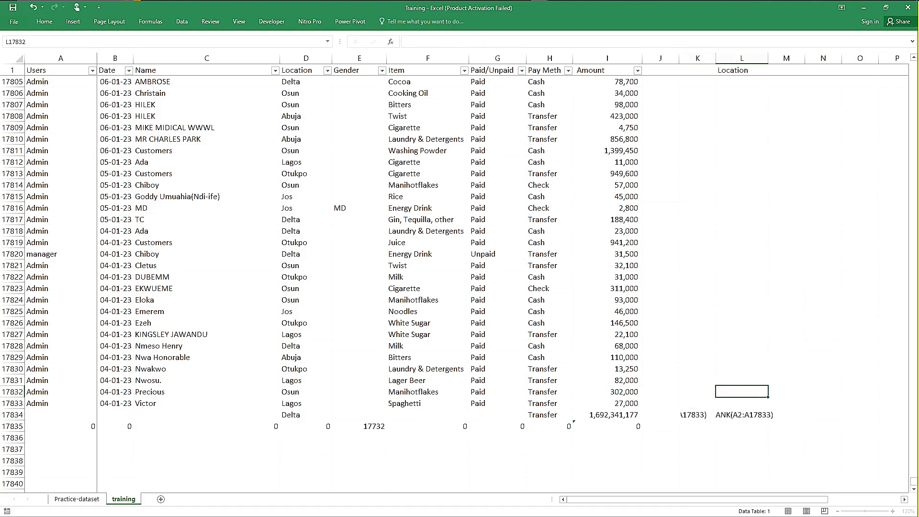
pyautogui.click(697, 416)
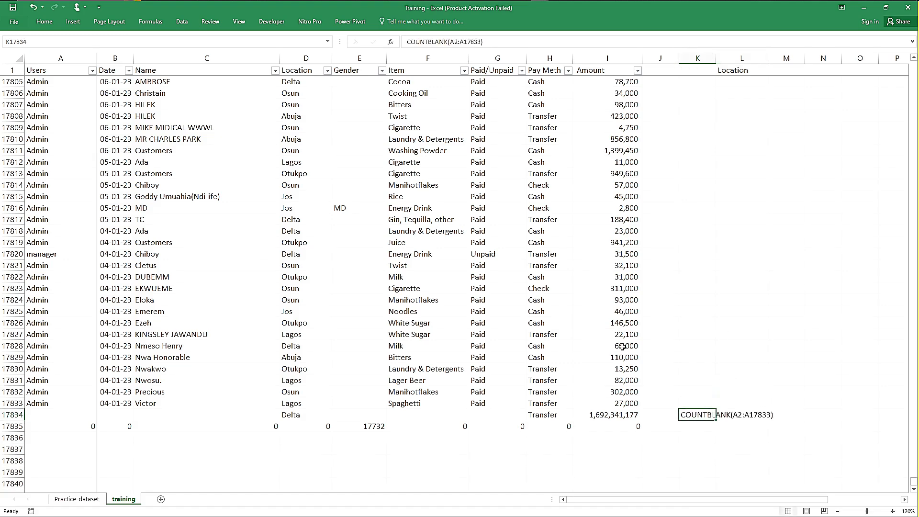
pyautogui.hotkey('ctrl', 'b')
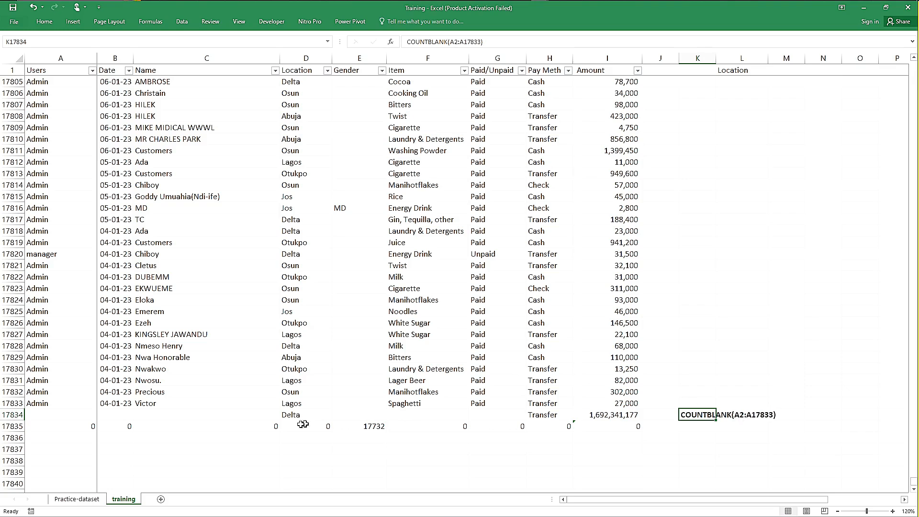
# Step: Examine the COUNTBLANK formulas in row 17835 from the Users column to Amount, and the Amount value in I17834
pyautogui.click(83, 427)
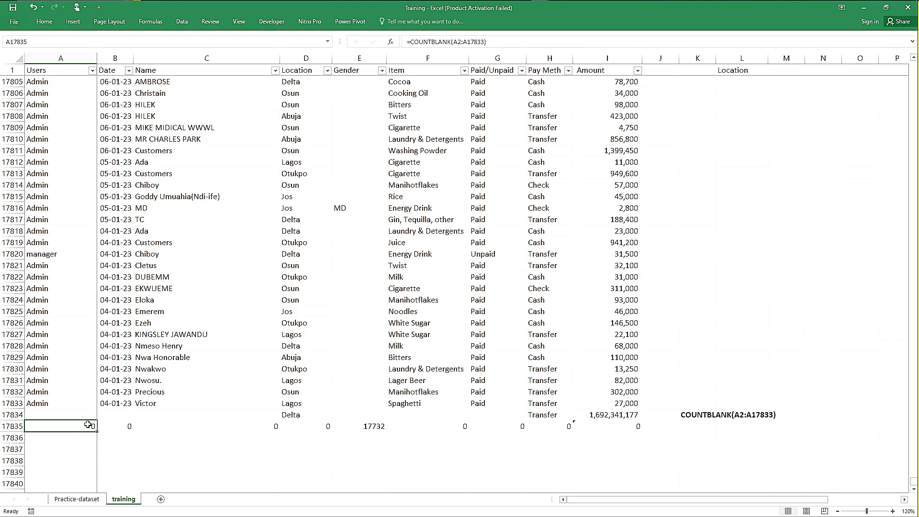
pyautogui.press('Right')
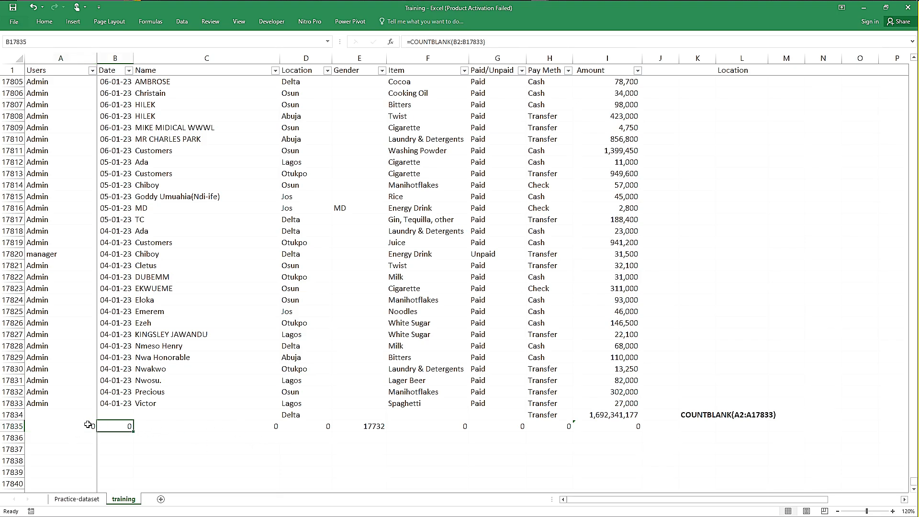
pyautogui.press('Right')
pyautogui.press('Right')
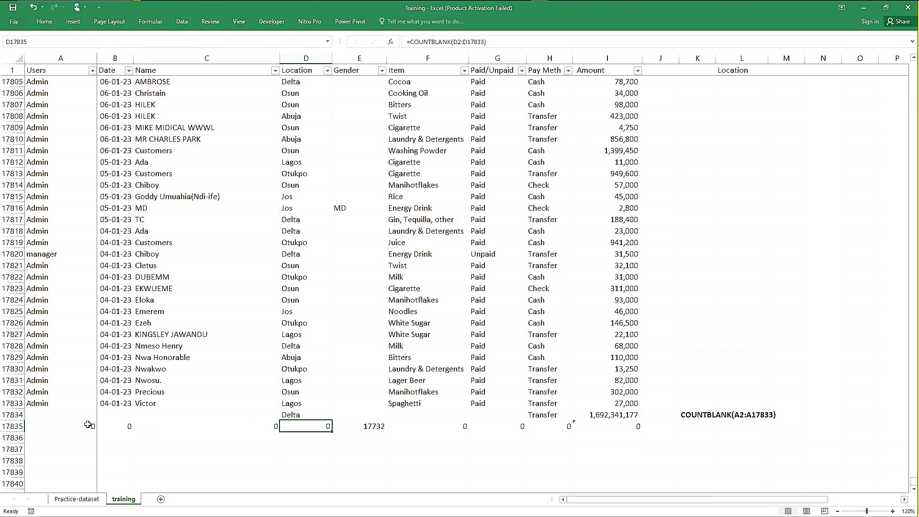
pyautogui.press('Right')
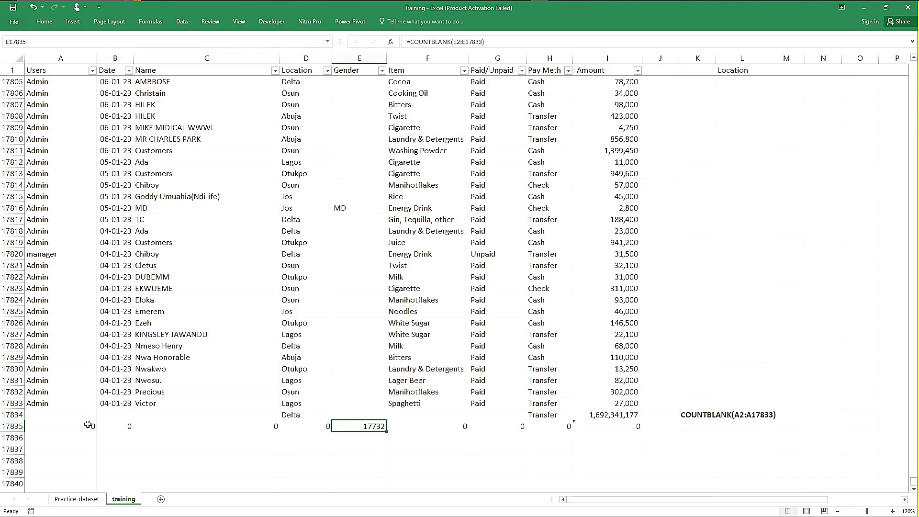
pyautogui.press('Right')
pyautogui.press('Right')
pyautogui.press('Right')
pyautogui.press('Right')
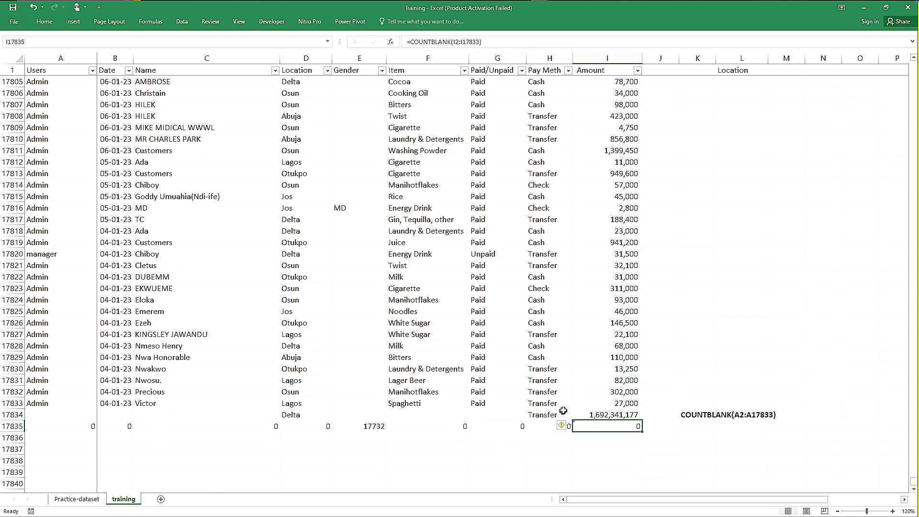
pyautogui.click(590, 415)
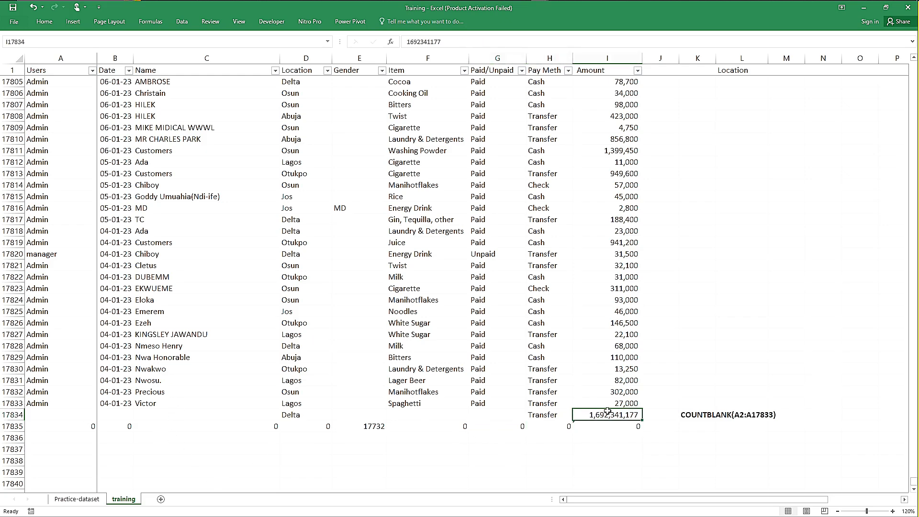
# Step: Move the bold COUNTBLANK(A2:A17833) text from K17834 to K17832
pyautogui.click(686, 414)
pyautogui.hotkey('ctrl', 'x')
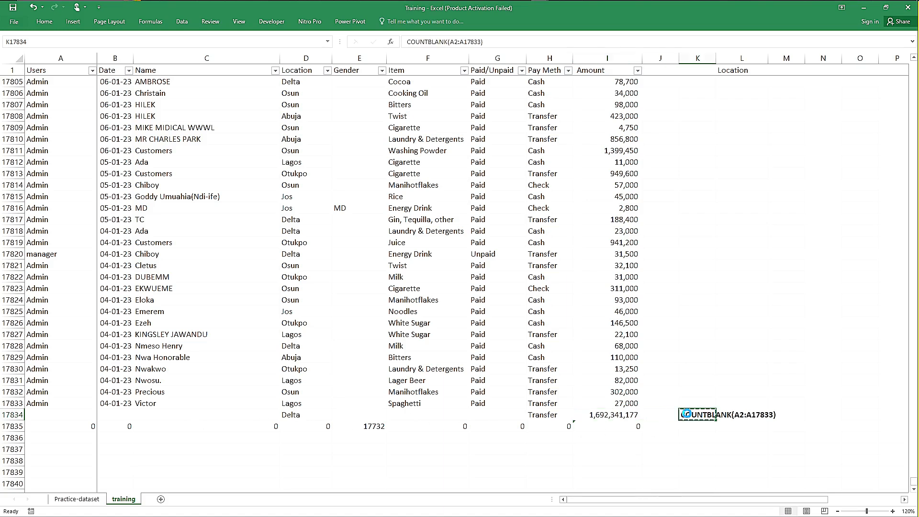
pyautogui.press('Up')
pyautogui.press('Up')
pyautogui.hotkey('ctrl', 'v')
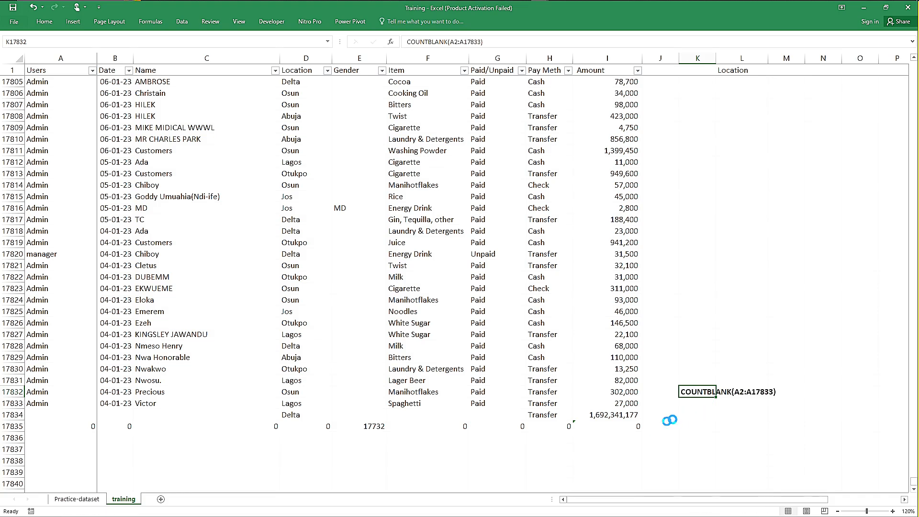
pyautogui.click(675, 427)
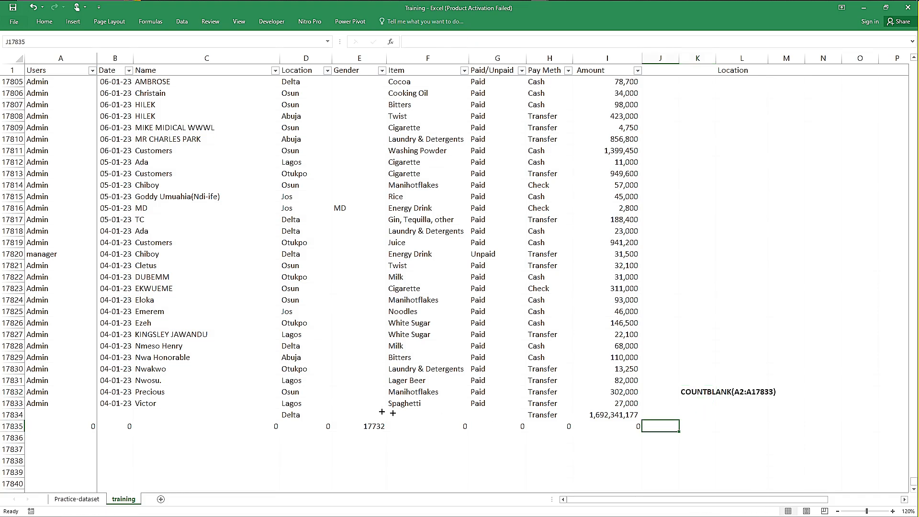
# Step: Delete the entire row 17834, between the last record and the COUNTBLANK row
pyautogui.click(7, 415)
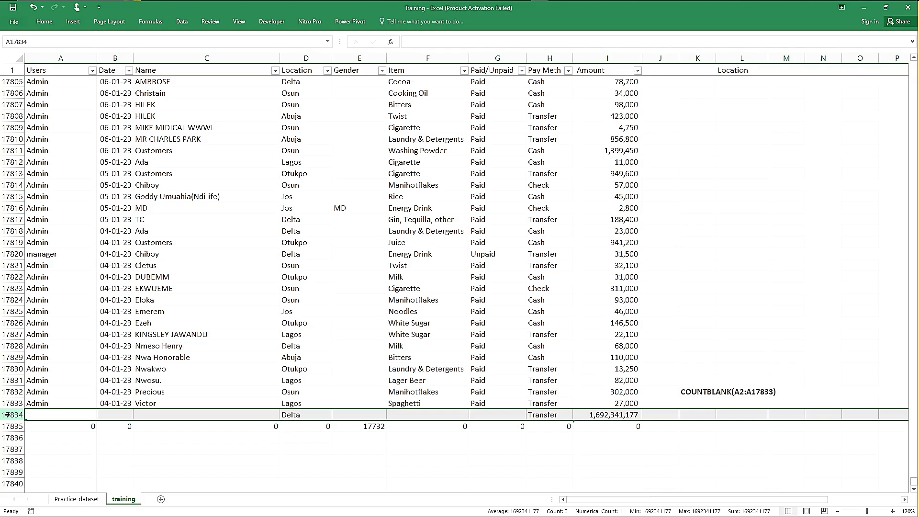
pyautogui.rightClick(7, 415)
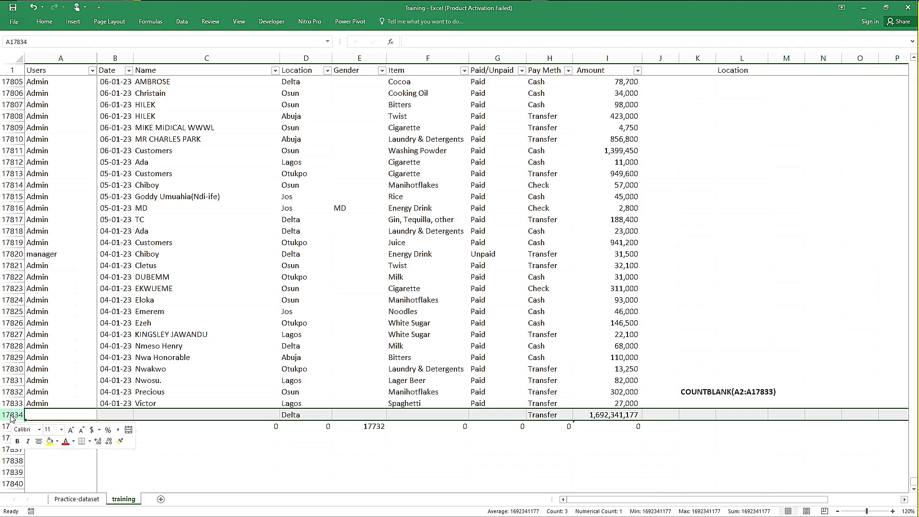
pyautogui.click(46, 352)
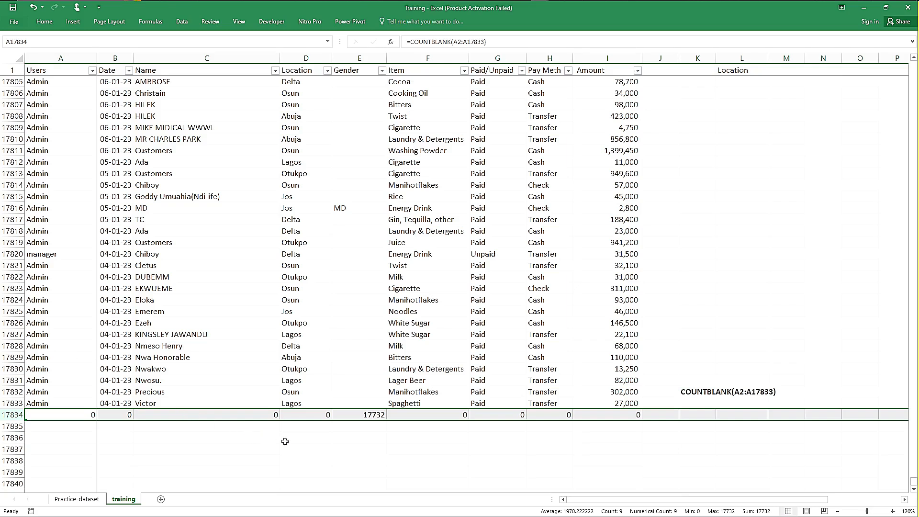
pyautogui.click(283, 437)
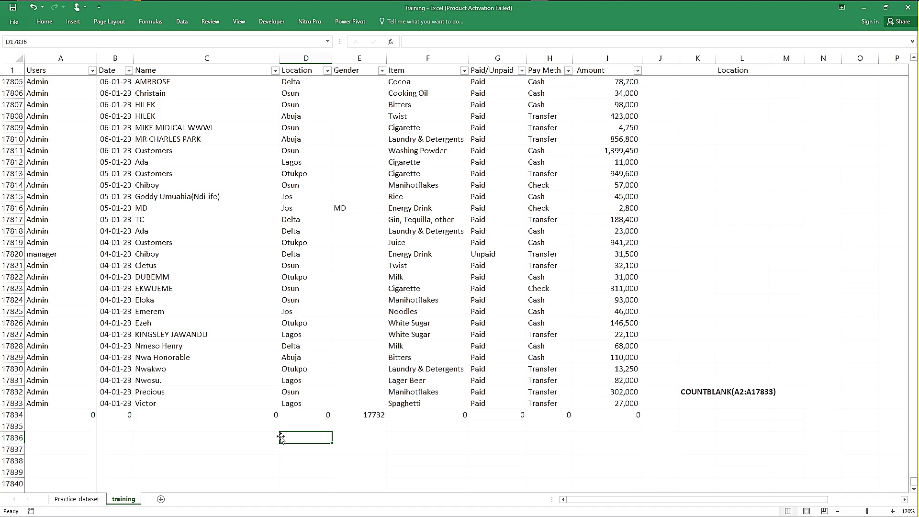
# Step: Insert two blank rows between the last record in row 17833 and the COUNTBLANK row
pyautogui.click(370, 426)
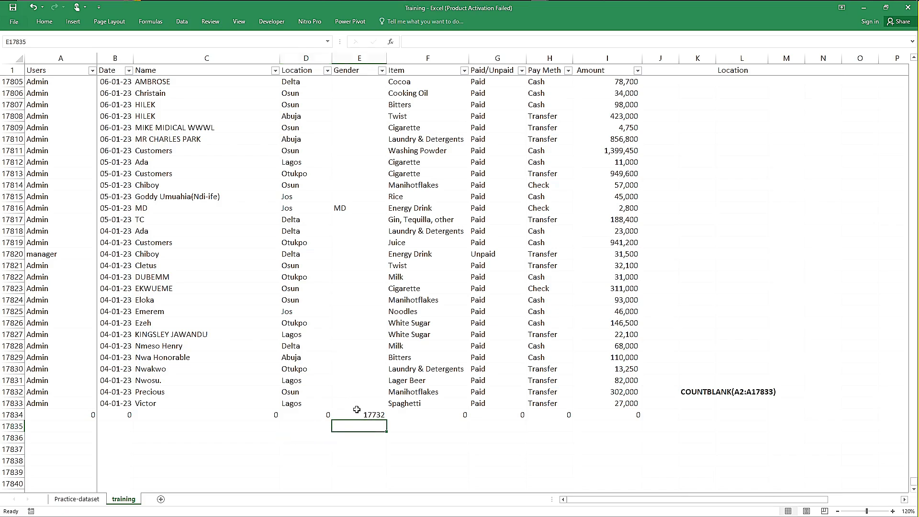
pyautogui.click(358, 413)
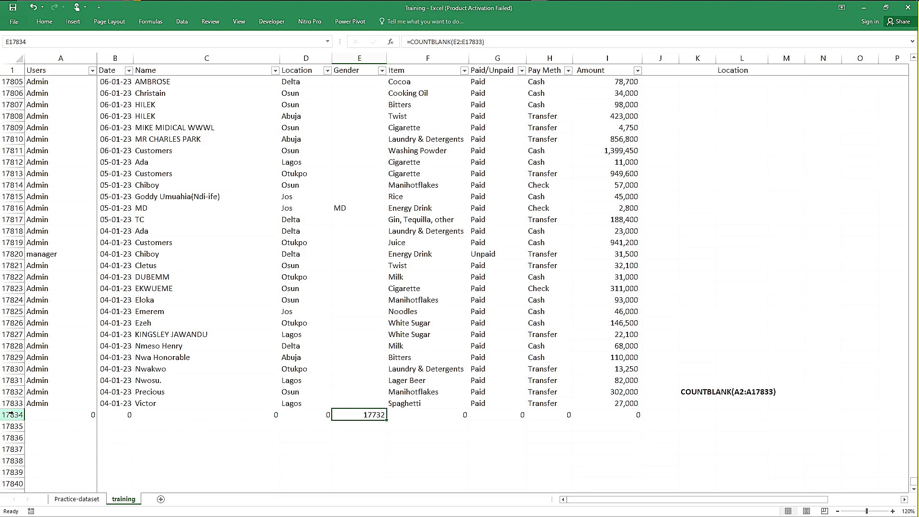
pyautogui.moveTo(10, 414); pyautogui.dragTo(10, 425)
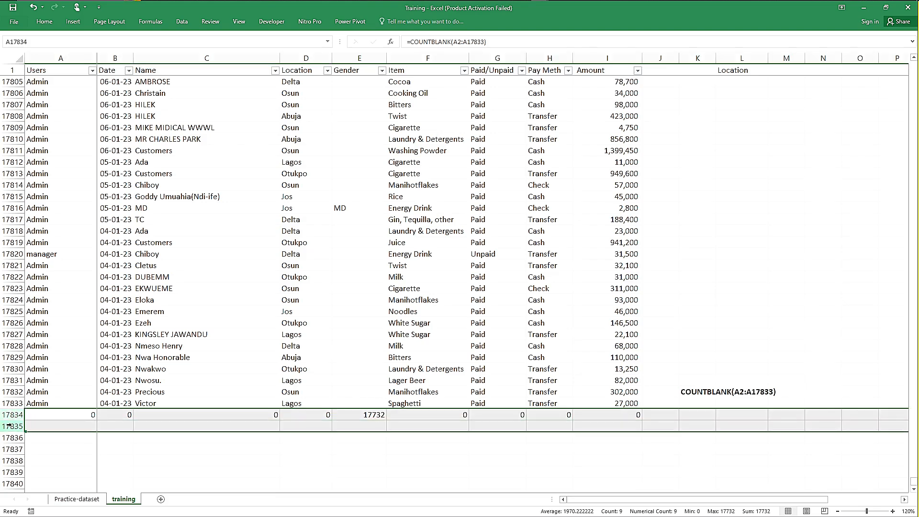
pyautogui.rightClick(10, 425)
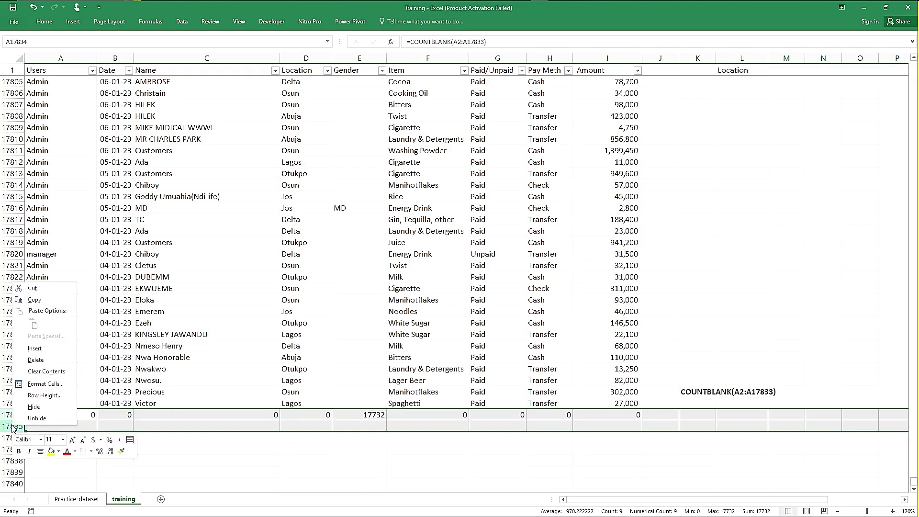
pyautogui.click(36, 344)
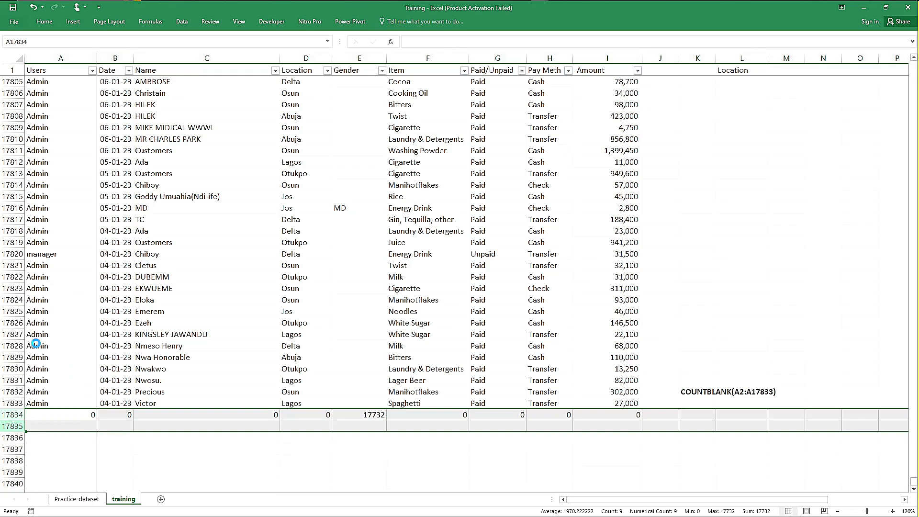
pyautogui.click(194, 368)
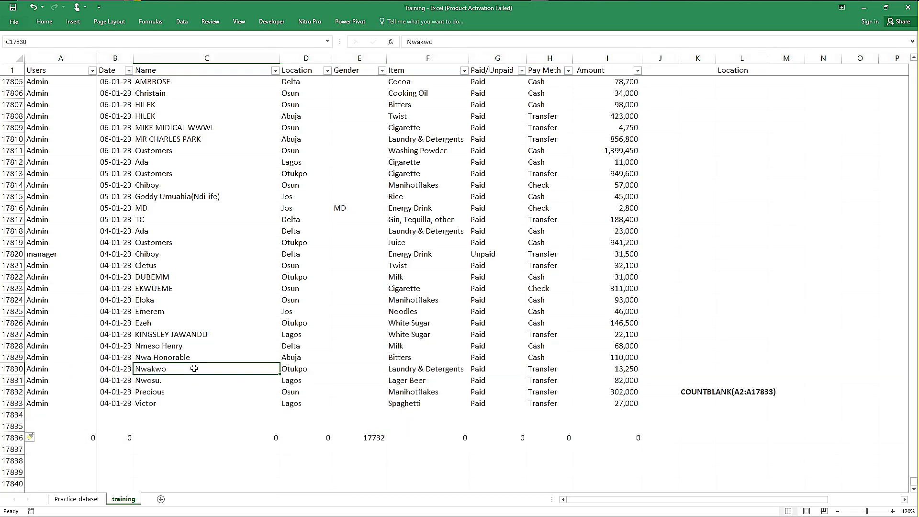
# Step: Examine the Name column and the matching Gender entries in the first records of the sheet
pyautogui.click(50, 70)
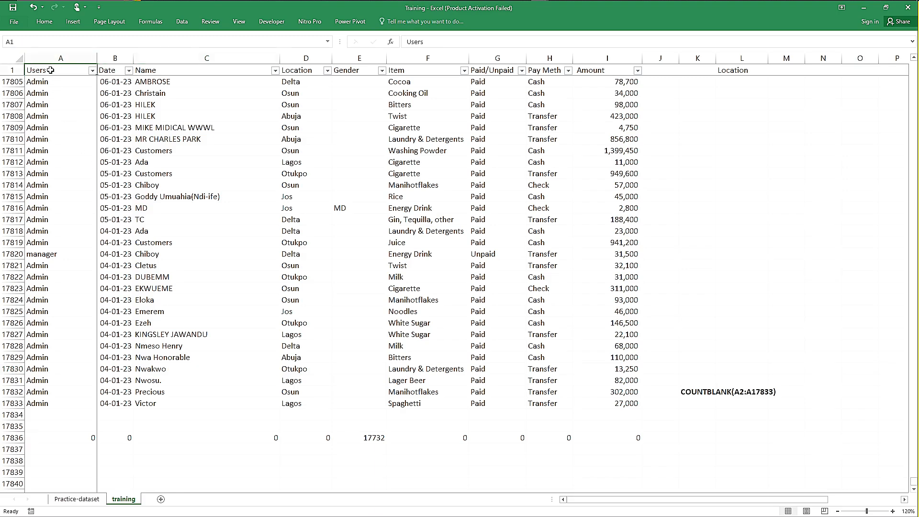
pyautogui.press('Down')
pyautogui.click(50, 70)
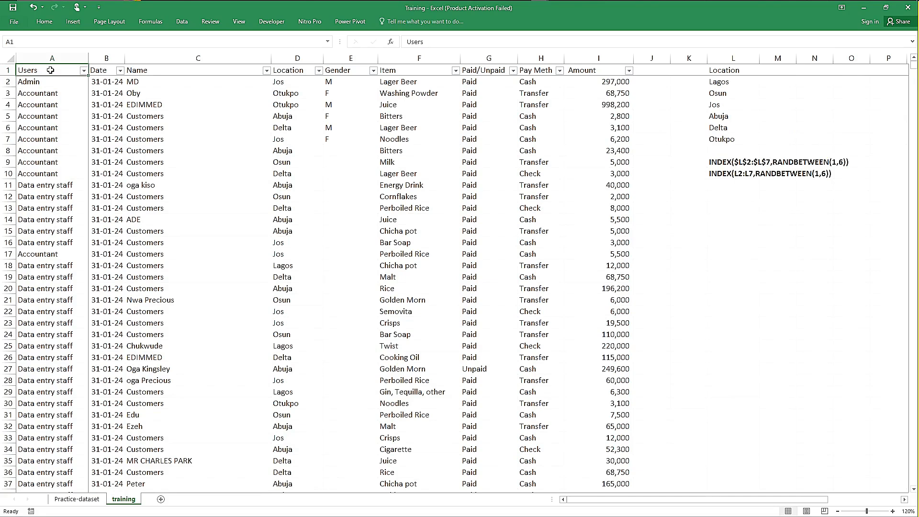
pyautogui.click(346, 90)
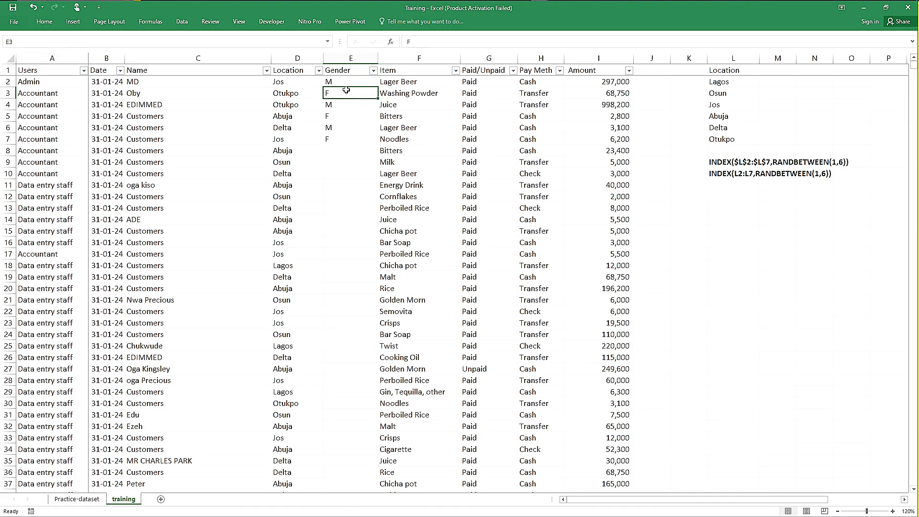
pyautogui.click(170, 90)
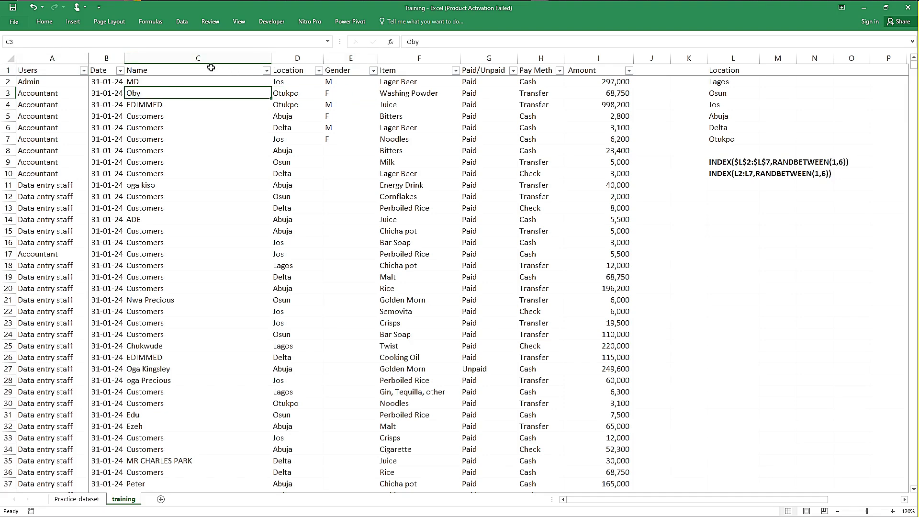
pyautogui.click(187, 70)
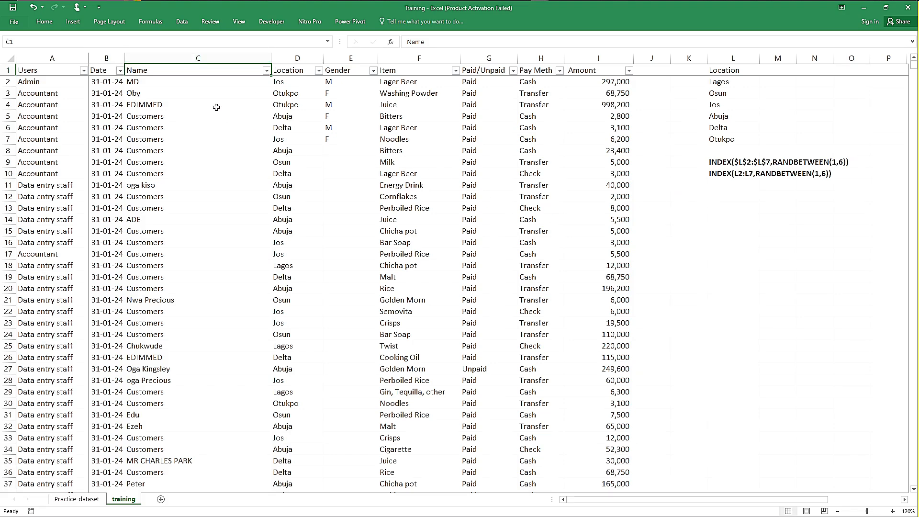
pyautogui.click(168, 82)
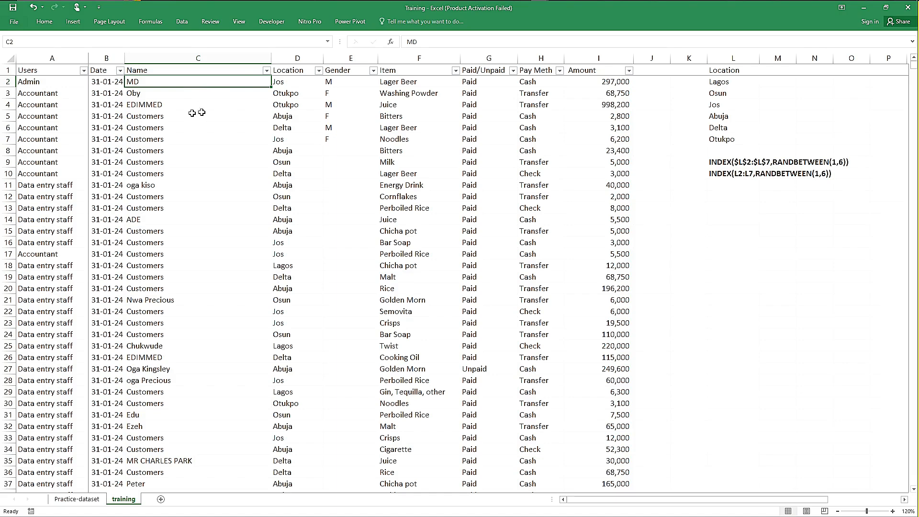
pyautogui.click(357, 84)
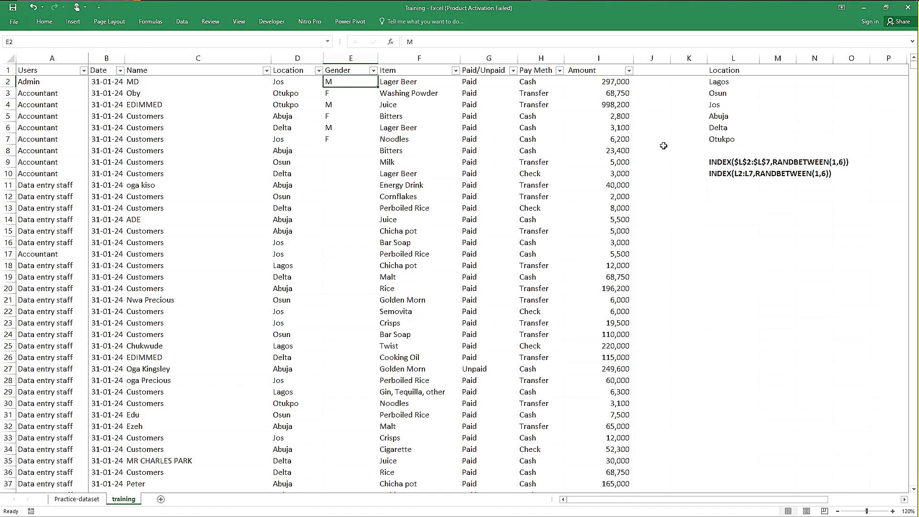
# Step: Enter the gender list Male and Female in cells K2 and K3, beside the Location list
pyautogui.click(686, 82)
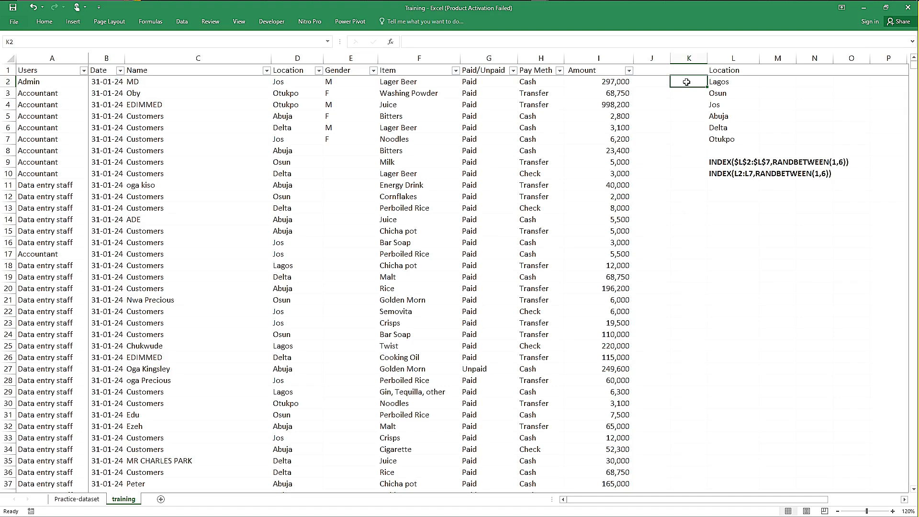
pyautogui.write('Male')
pyautogui.press('Return')
pyautogui.write('Female')
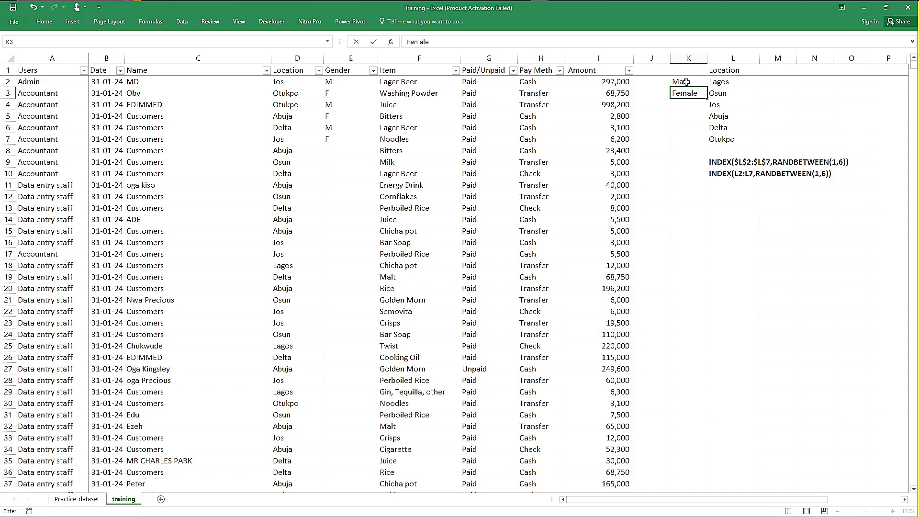
pyautogui.press('Return')
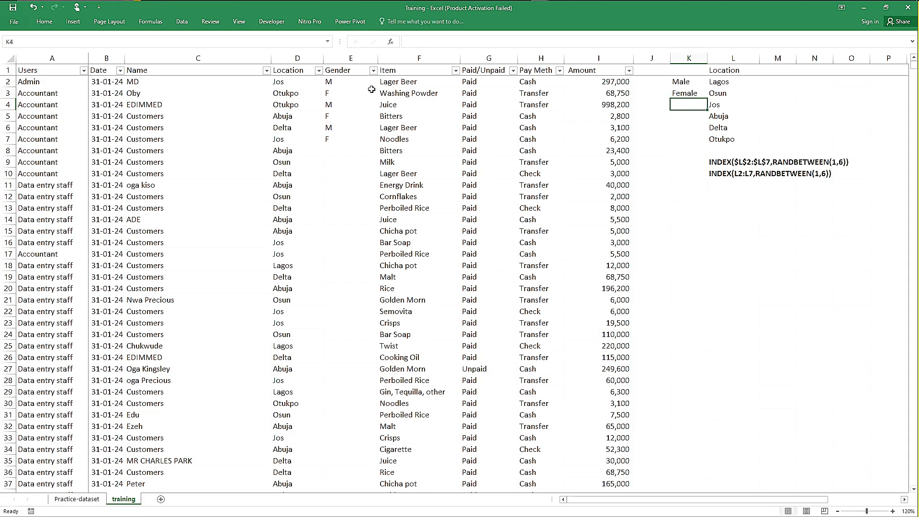
# Step: Enter the formula =INDEX($K$2:$K$3,RANDBETWEEN(1,2)) in E2 to pick a random gender
pyautogui.click(349, 82)
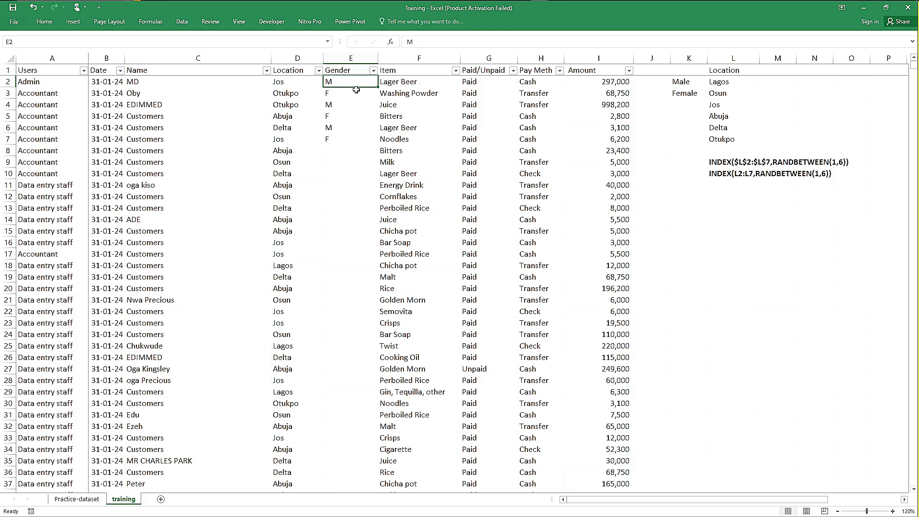
pyautogui.write('=inde')
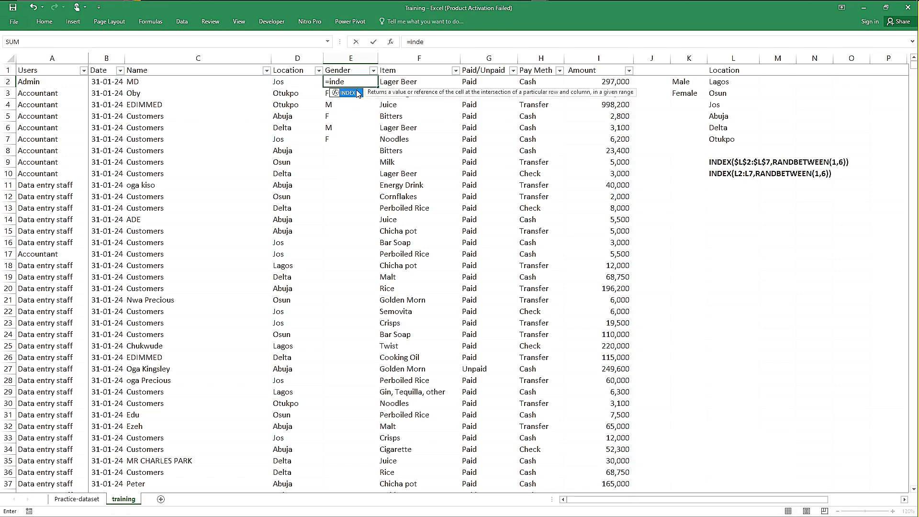
pyautogui.doubleClick(358, 93)
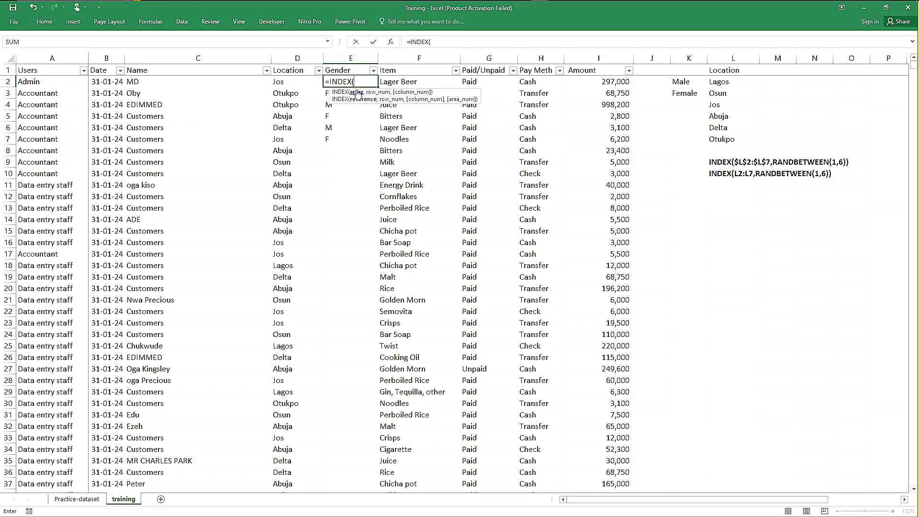
pyautogui.moveTo(693, 83); pyautogui.dragTo(693, 94)
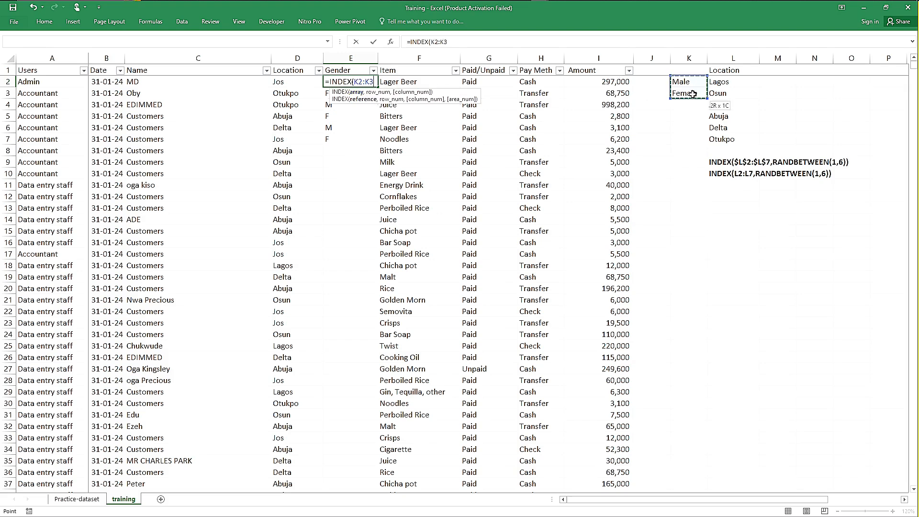
pyautogui.press('F4')
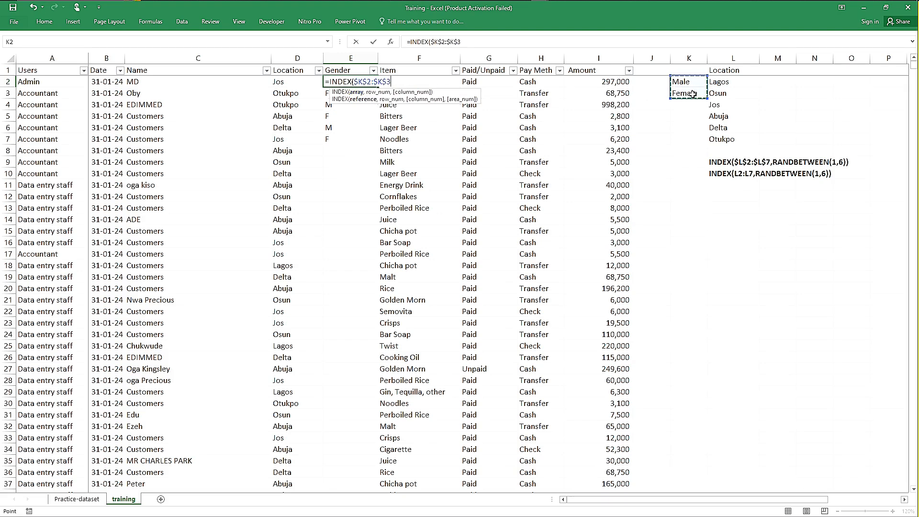
pyautogui.write(',')
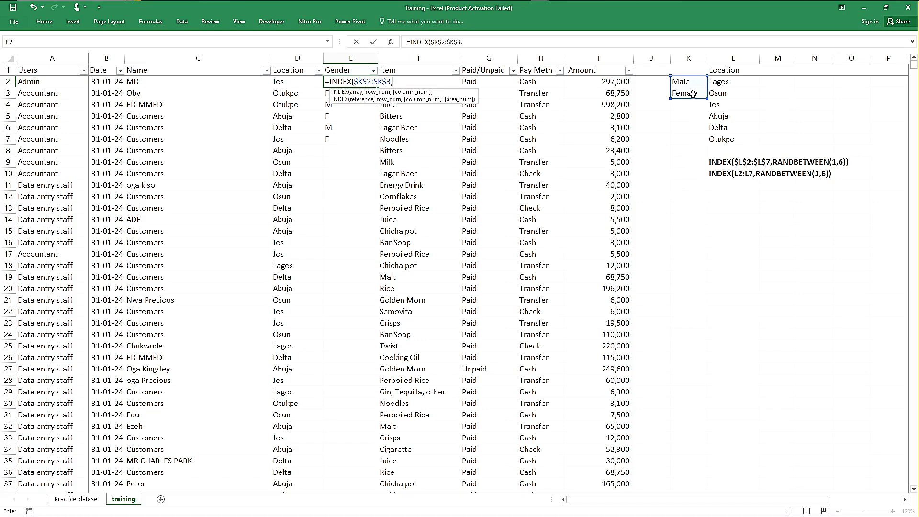
pyautogui.write('ran')
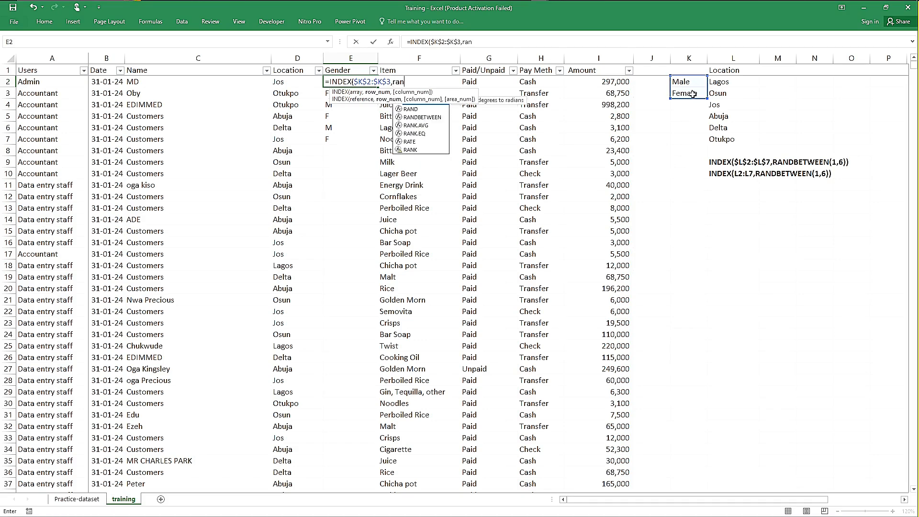
pyautogui.press('Down')
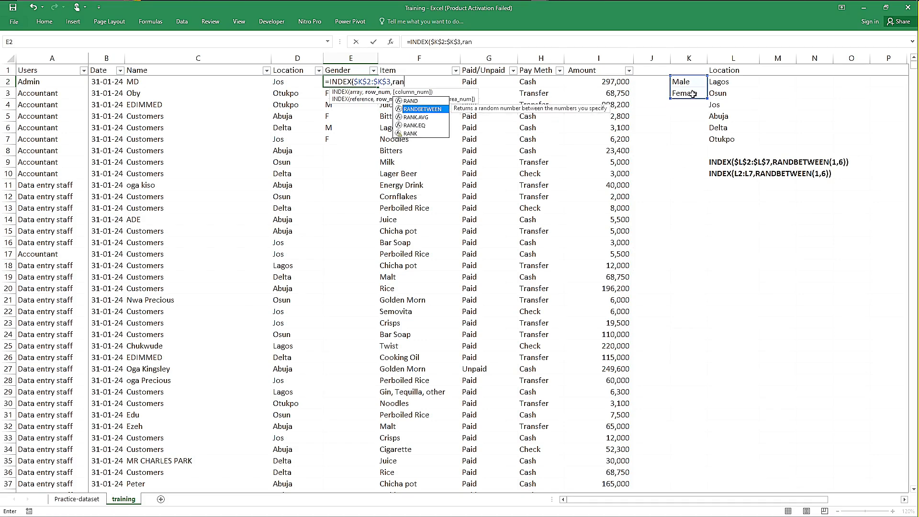
pyautogui.press('Tab')
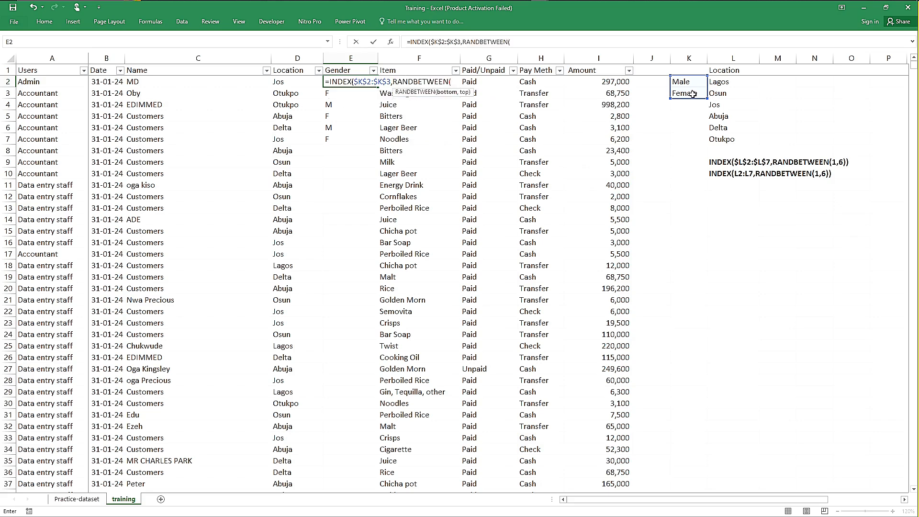
pyautogui.write('1,2))')
pyautogui.press('Return')
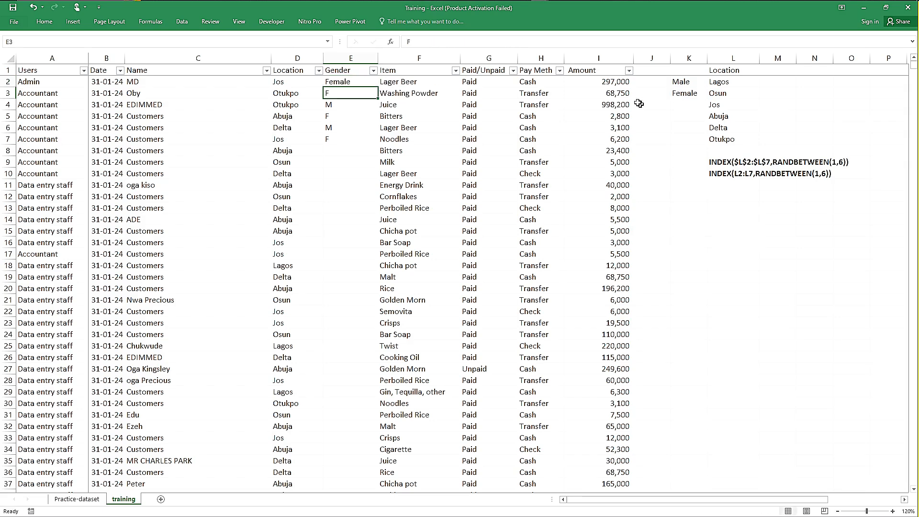
# Step: Fill E2's random gender formula down to E7, and from there on down the Gender column's empty cells
pyautogui.click(367, 82)
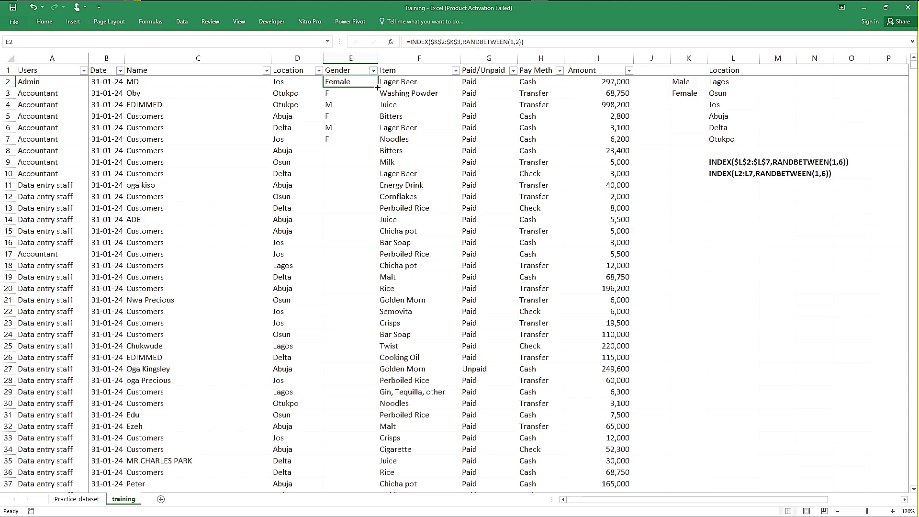
pyautogui.moveTo(379, 88); pyautogui.dragTo(378, 143)
pyautogui.click(351, 84)
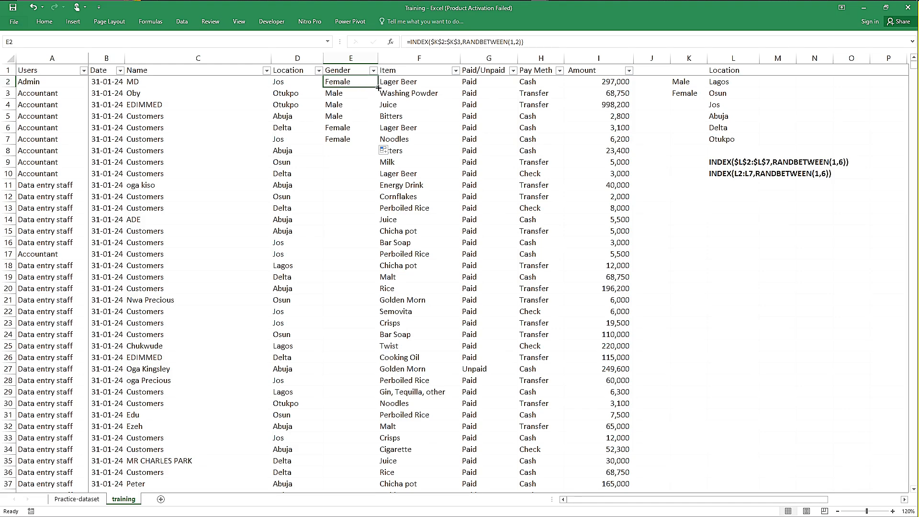
pyautogui.click(362, 138)
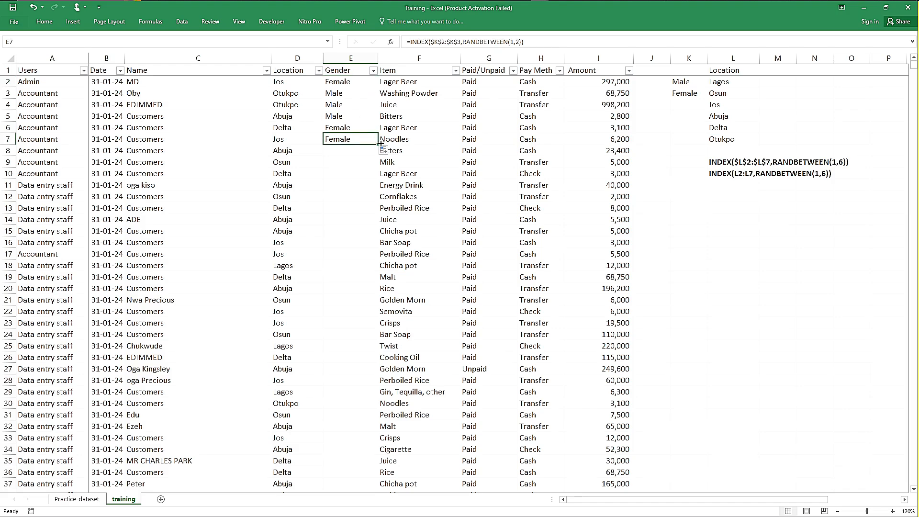
pyautogui.doubleClick(381, 144)
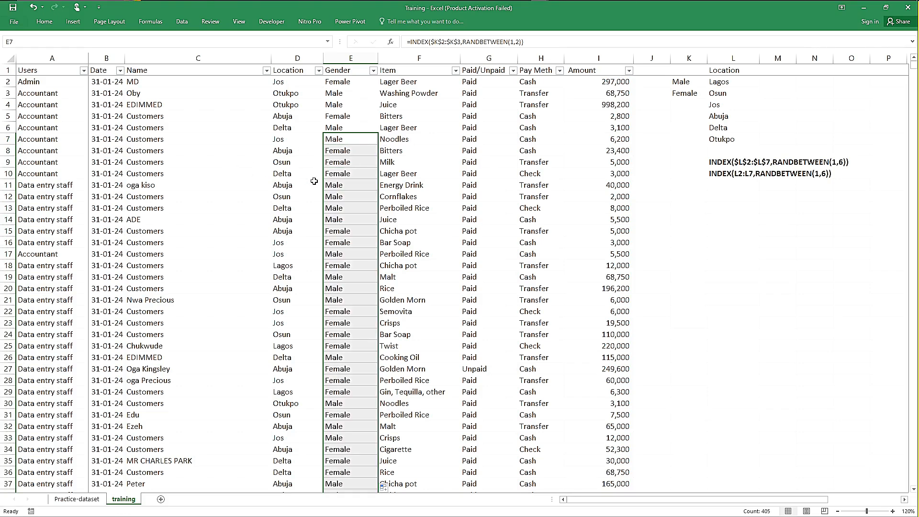
pyautogui.click(149, 140)
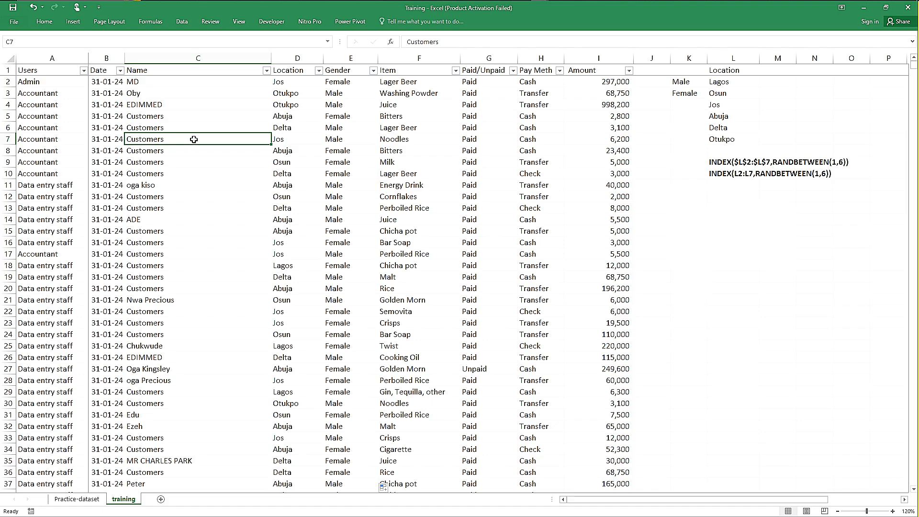
pyautogui.moveTo(240, 136); pyautogui.dragTo(336, 138)
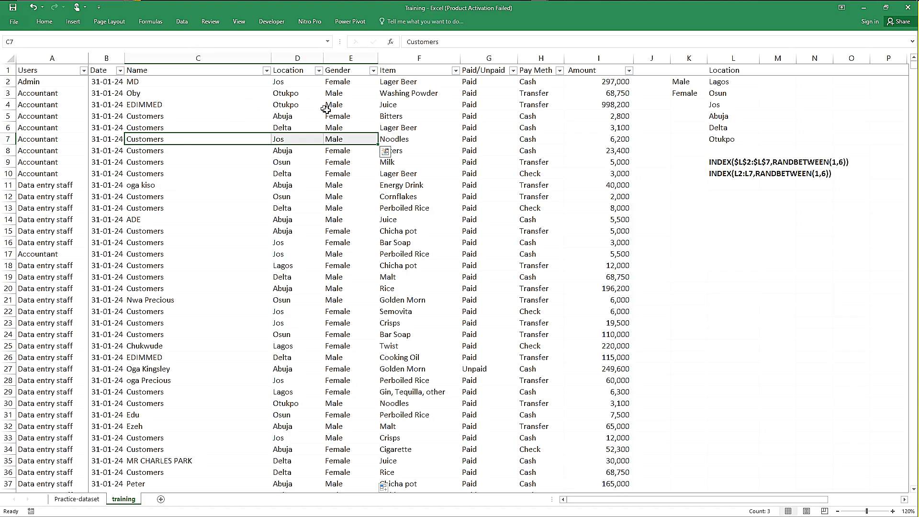
# Step: Clear the continuous block of Gender entries from E2 downwards, keeping the column header
pyautogui.click(348, 58)
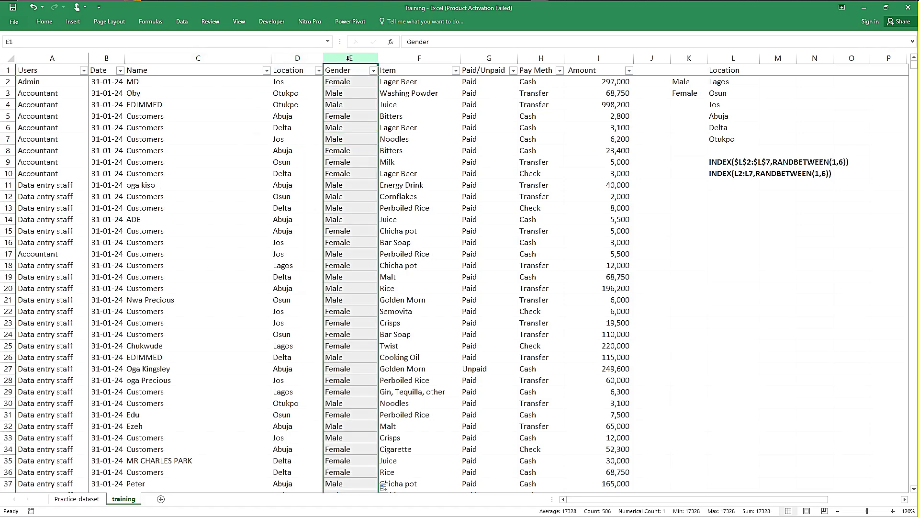
pyautogui.click(340, 84)
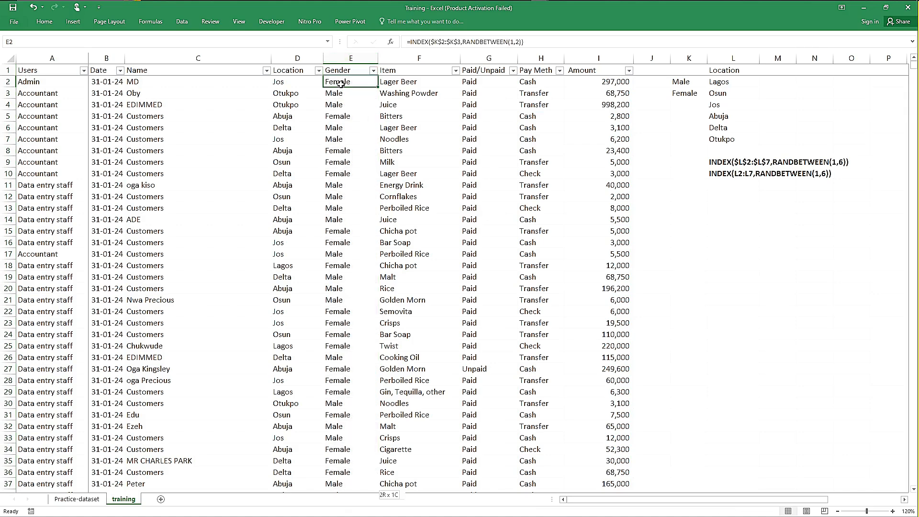
pyautogui.hotkey('ctrl', 'shift', 'Down')
pyautogui.press('Delete')
pyautogui.press('Up')
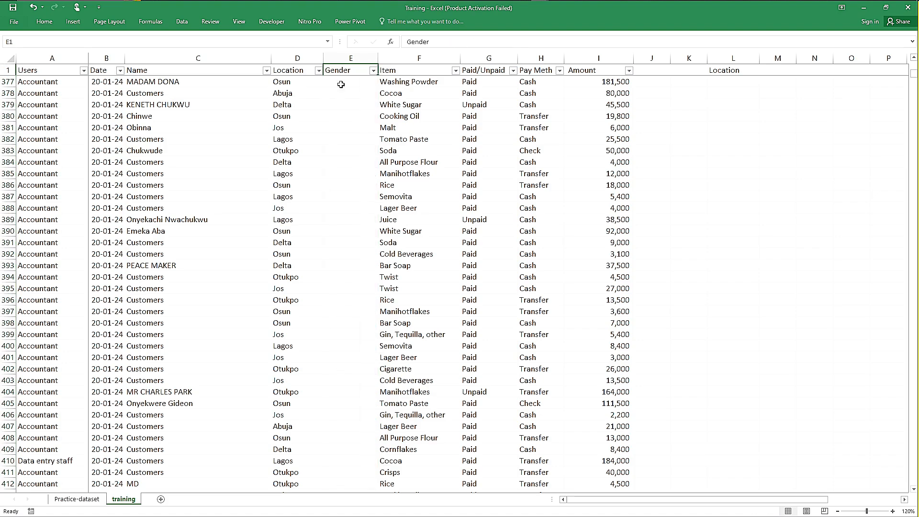
# Step: Enter Male in E2 and female in E3 of the Gender column, for the first two names
pyautogui.press('Down')
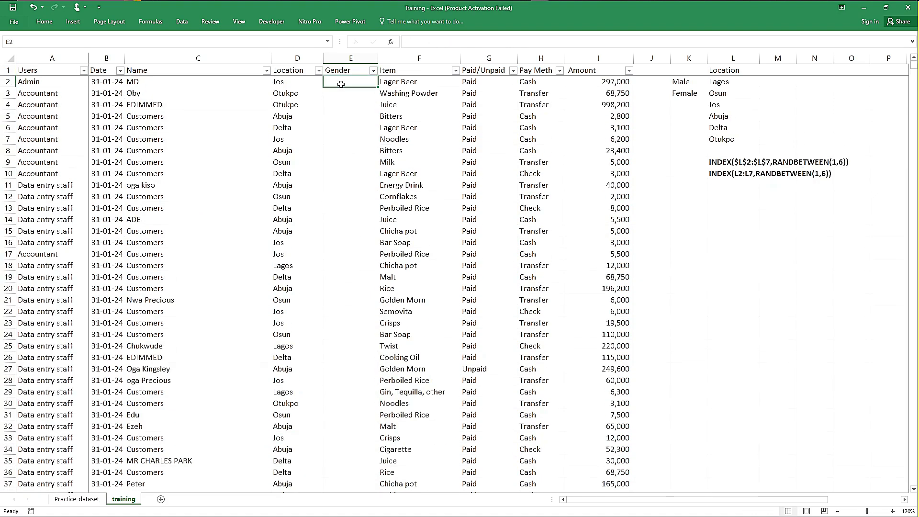
pyautogui.press('Left')
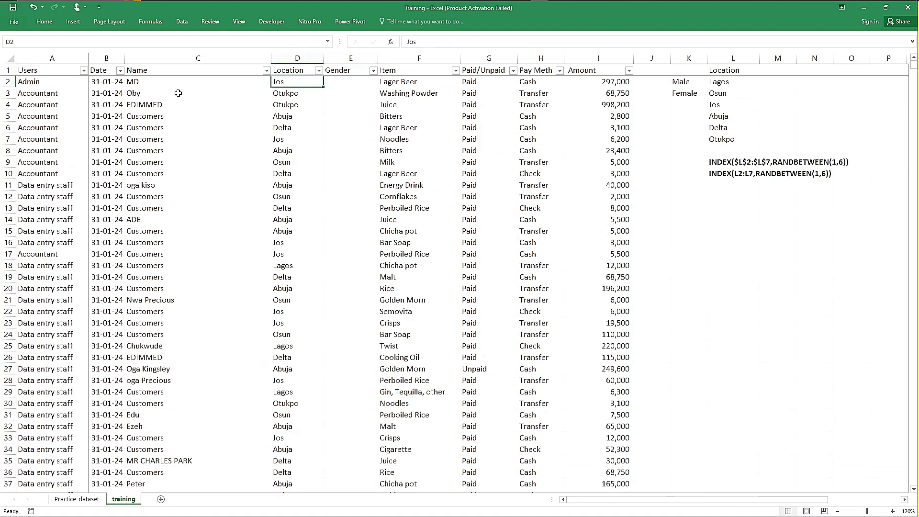
pyautogui.click(167, 81)
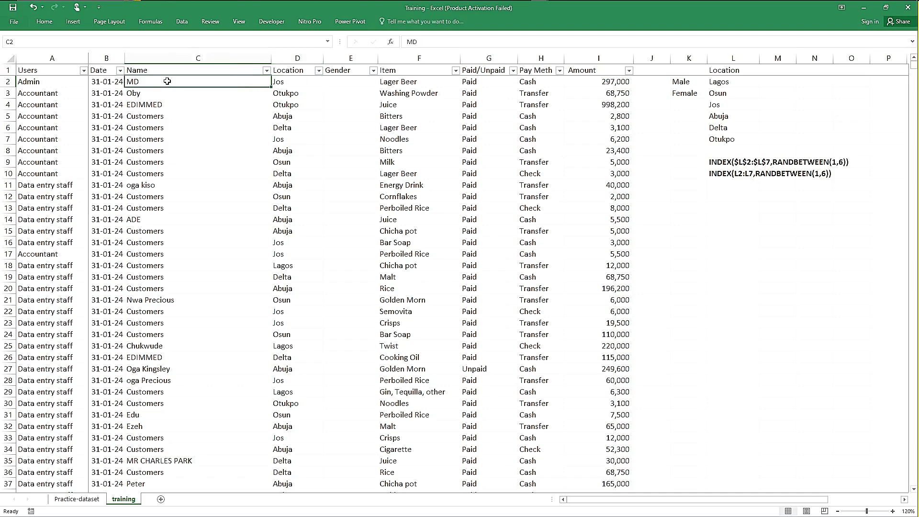
pyautogui.press('Down')
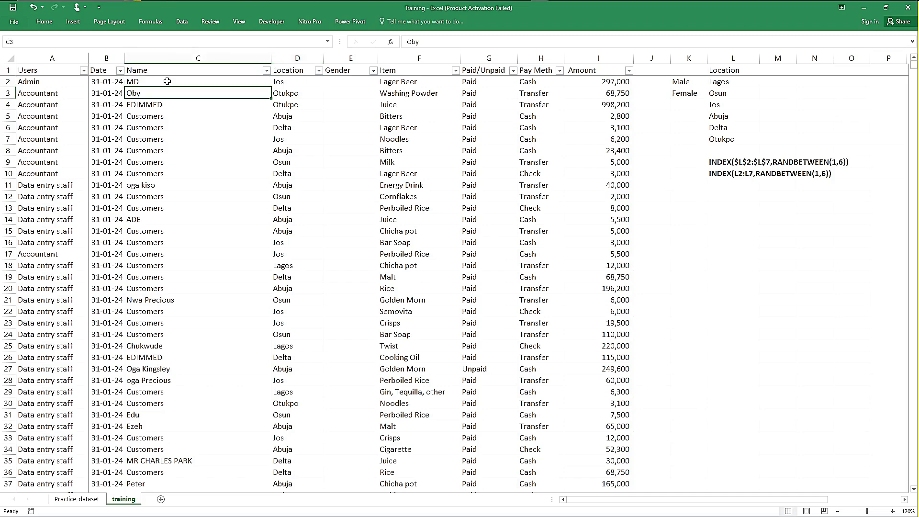
pyautogui.press('Up')
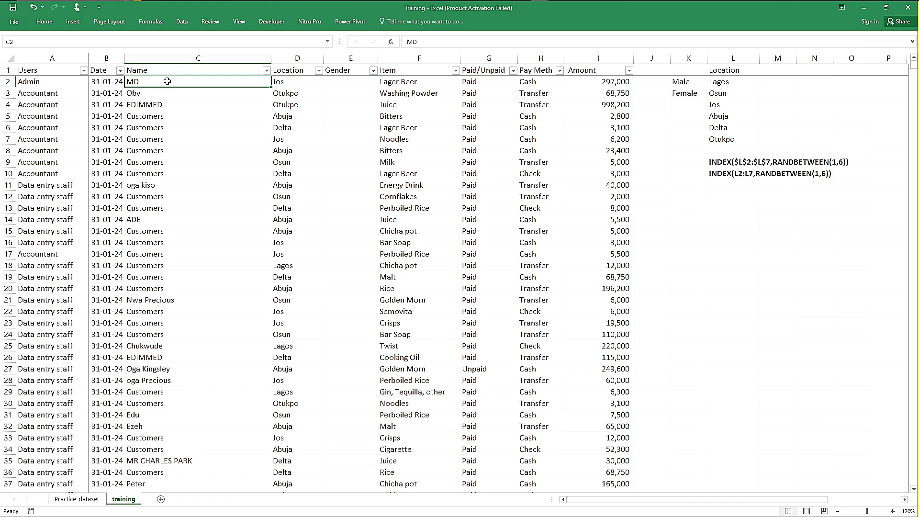
pyautogui.click(341, 82)
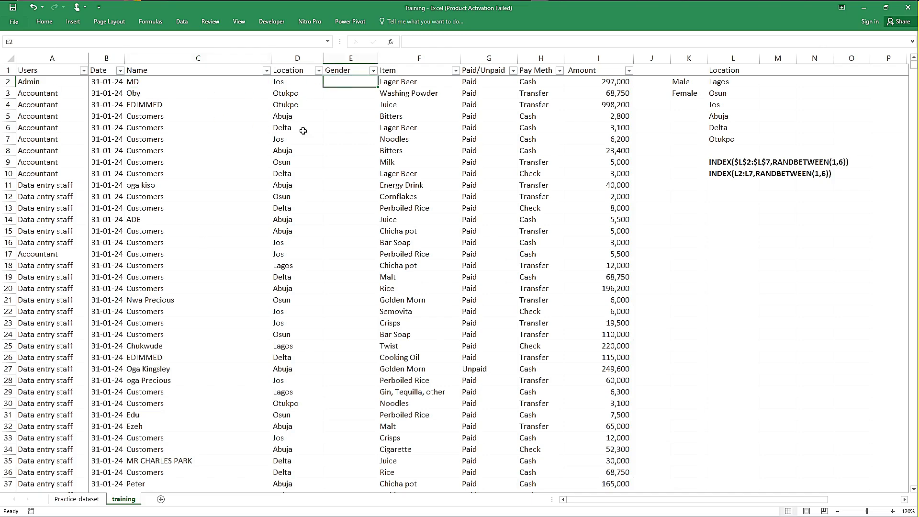
pyautogui.write('Ma')
pyautogui.press('Return')
pyautogui.write('female')
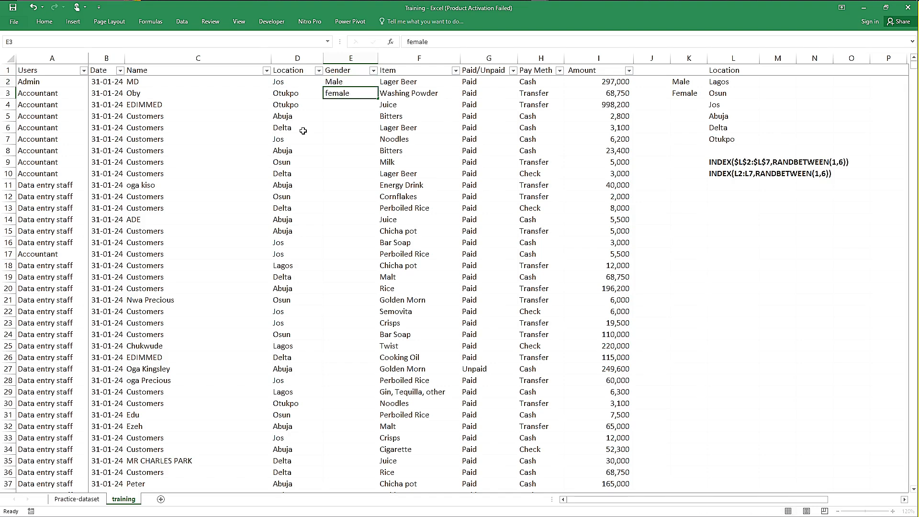
pyautogui.press('Return')
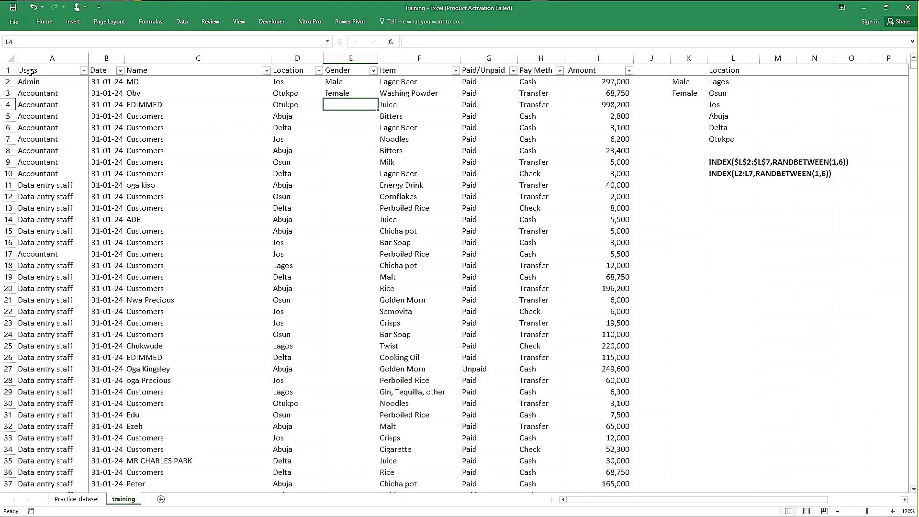
# Step: Create a PivotTable on a new worksheet from the full training data range A1:I17833, including the headers
pyautogui.click(29, 72)
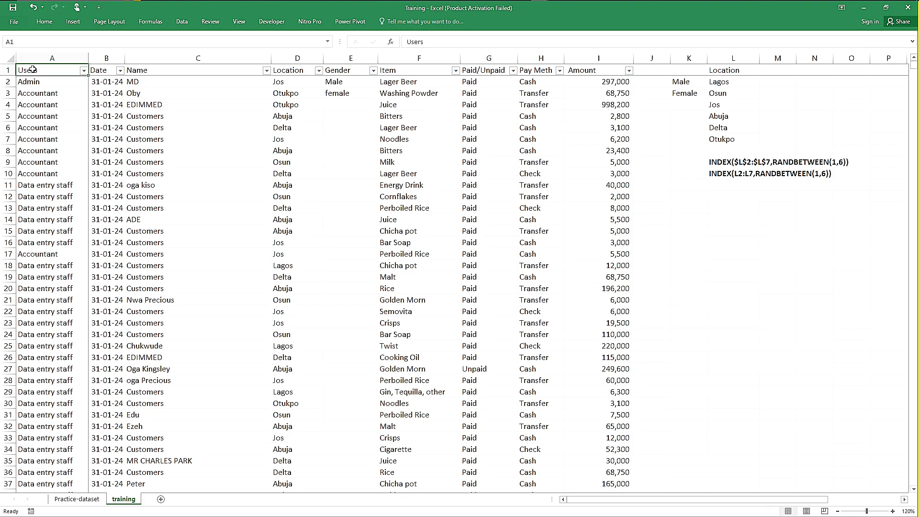
pyautogui.hotkey('shift', 'Right')
pyautogui.hotkey('shift', 'Right')
pyautogui.hotkey('shift', 'Right')
pyautogui.hotkey('shift', 'Right')
pyautogui.hotkey('shift', 'Right')
pyautogui.hotkey('shift', 'Right')
pyautogui.hotkey('shift', 'Right')
pyautogui.hotkey('shift', 'Right')
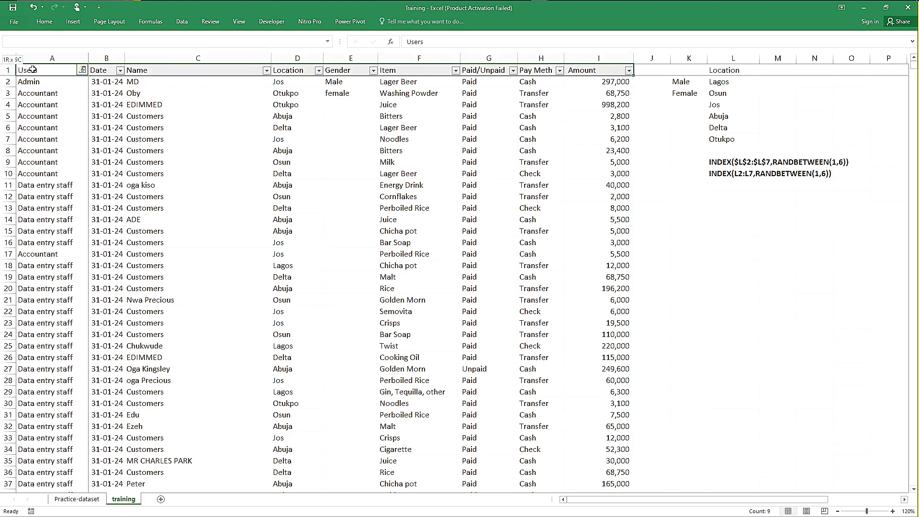
pyautogui.hotkey('ctrl', 'shift', 'Down')
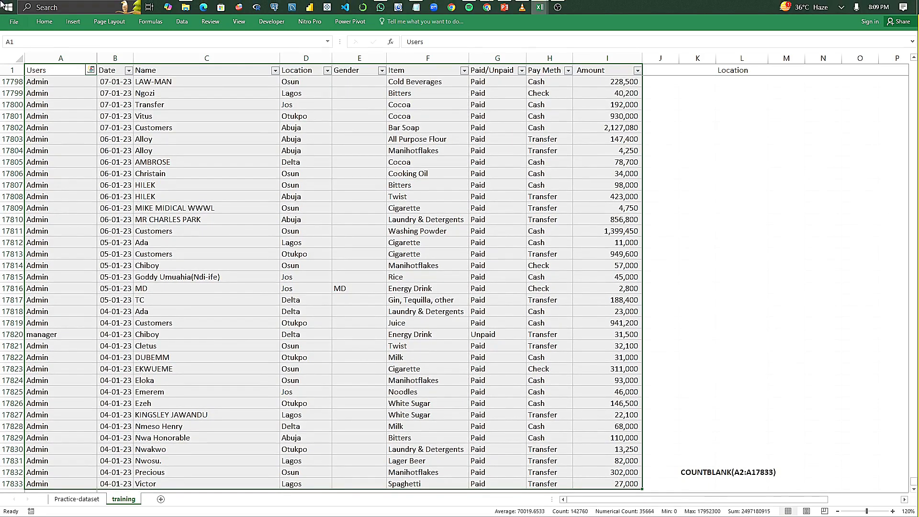
pyautogui.click(58, 23)
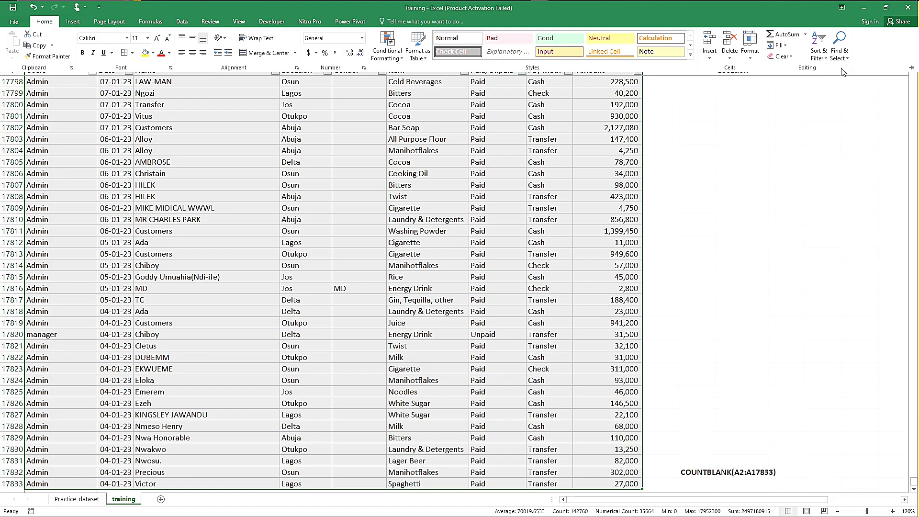
pyautogui.click(911, 69)
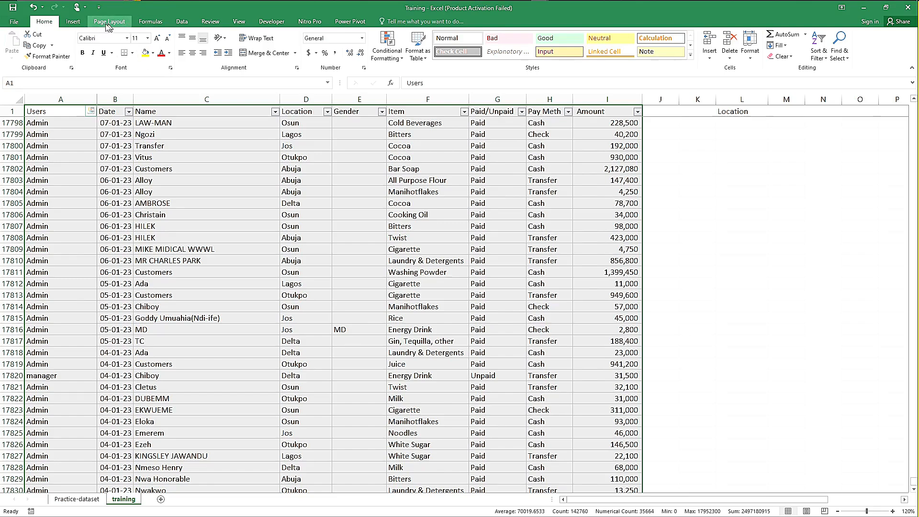
pyautogui.click(75, 24)
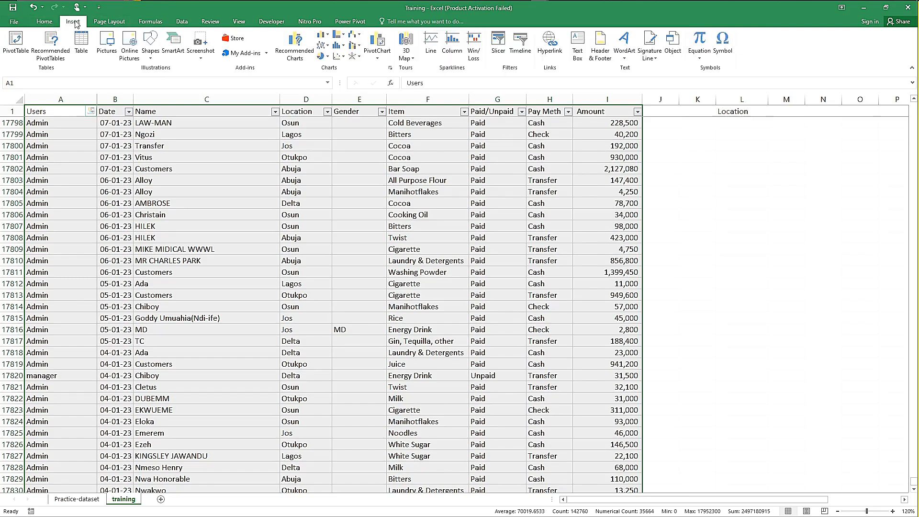
pyautogui.click(13, 45)
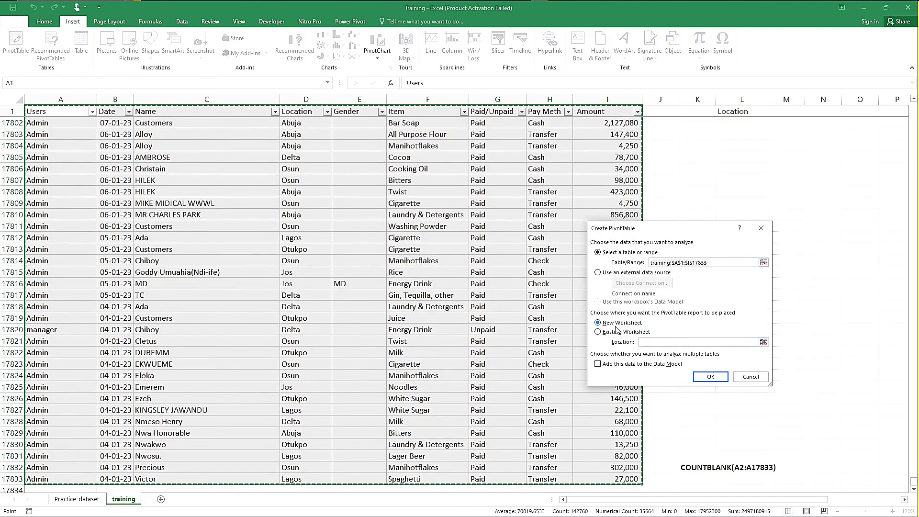
pyautogui.click(716, 379)
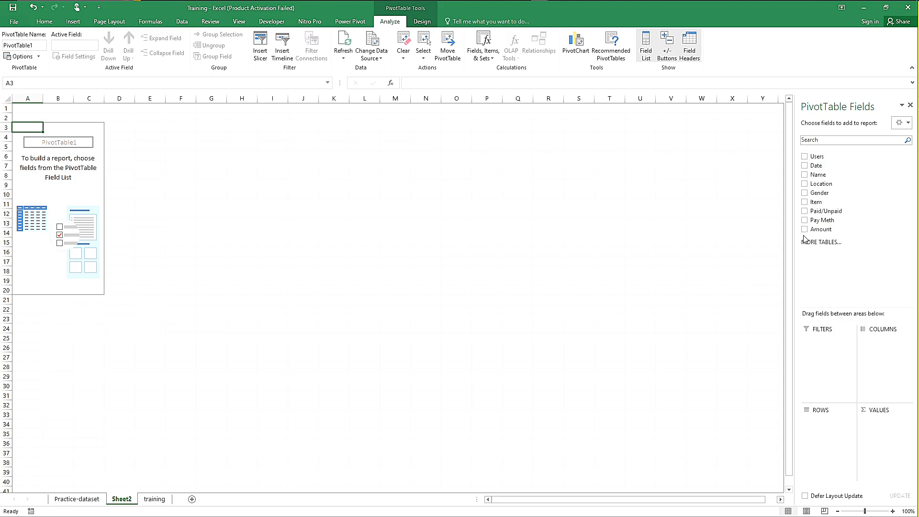
# Step: Rename the new PivotTable worksheet as Pivot table and select the empty PivotTable at A3
pyautogui.doubleClick(122, 499)
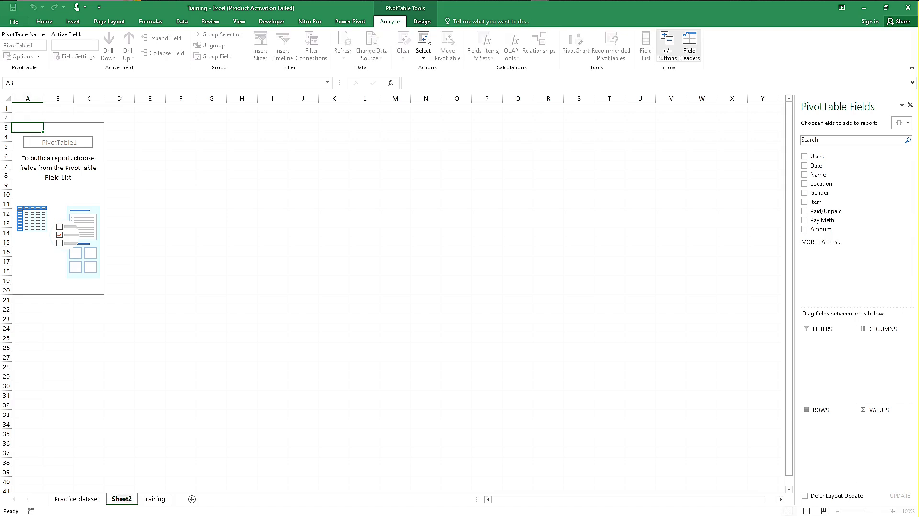
pyautogui.write('Pivot table')
pyautogui.click(181, 369)
pyautogui.click(38, 139)
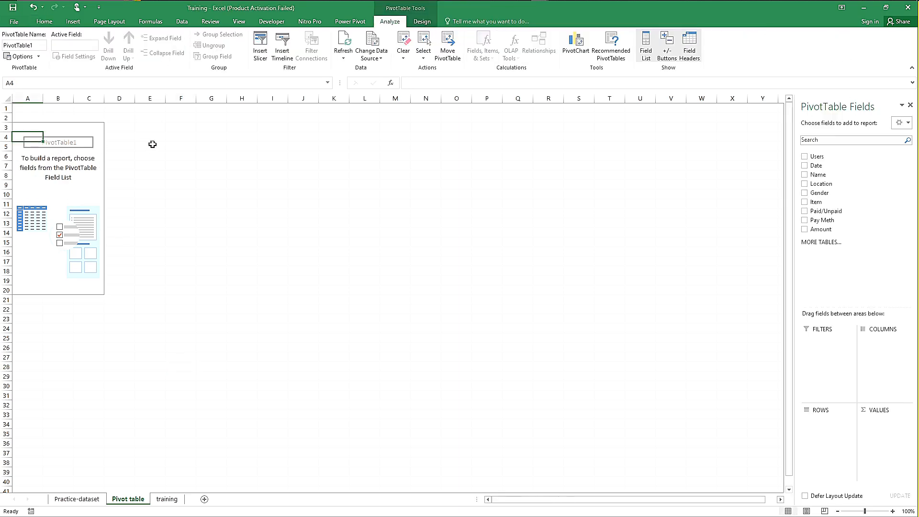
pyautogui.click(173, 146)
pyautogui.click(27, 127)
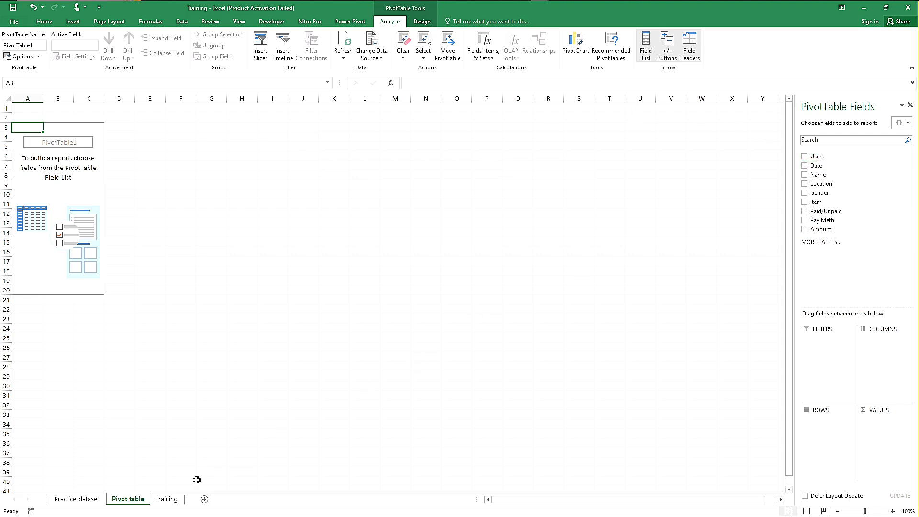
# Step: Make the headers from Users to Amount bold on the training sheet and increase the height of row 1
pyautogui.click(175, 500)
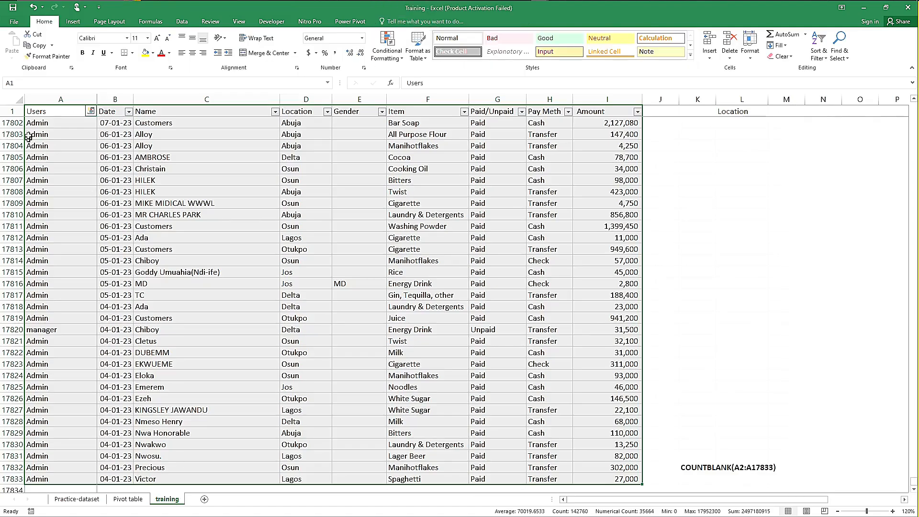
pyautogui.click(49, 112)
pyautogui.moveTo(49, 112); pyautogui.dragTo(611, 98)
pyautogui.hotkey('ctrl', 'b')
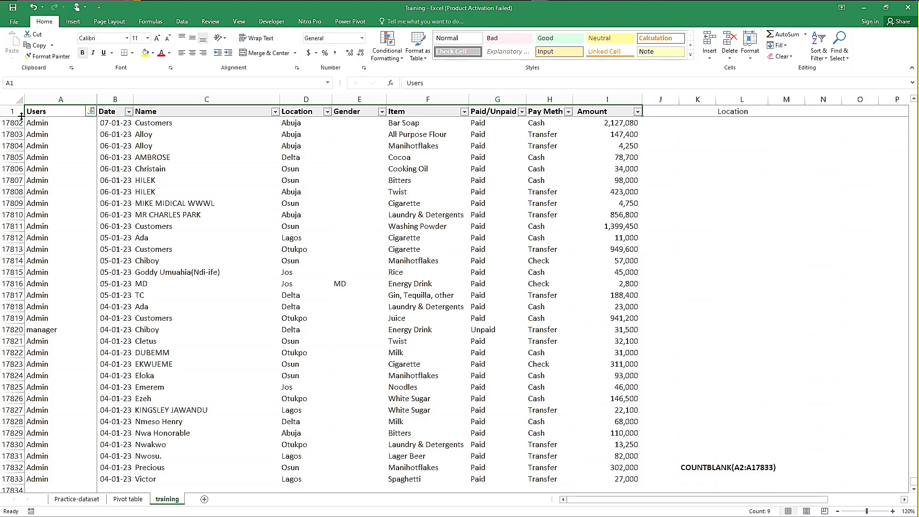
pyautogui.moveTo(14, 117); pyautogui.dragTo(15, 130)
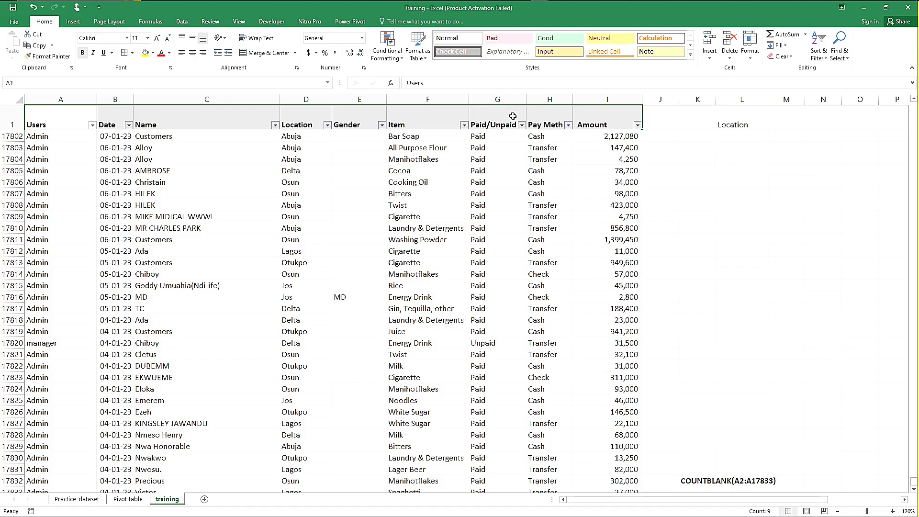
# Step: On the Pivot table sheet, add Location as the row field and Amount as a summed value field
pyautogui.click(134, 498)
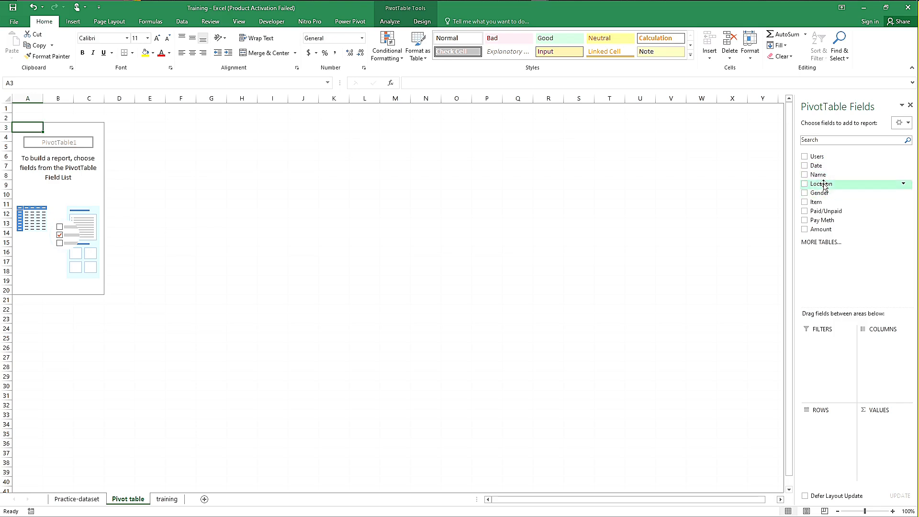
pyautogui.moveTo(824, 186); pyautogui.dragTo(824, 435)
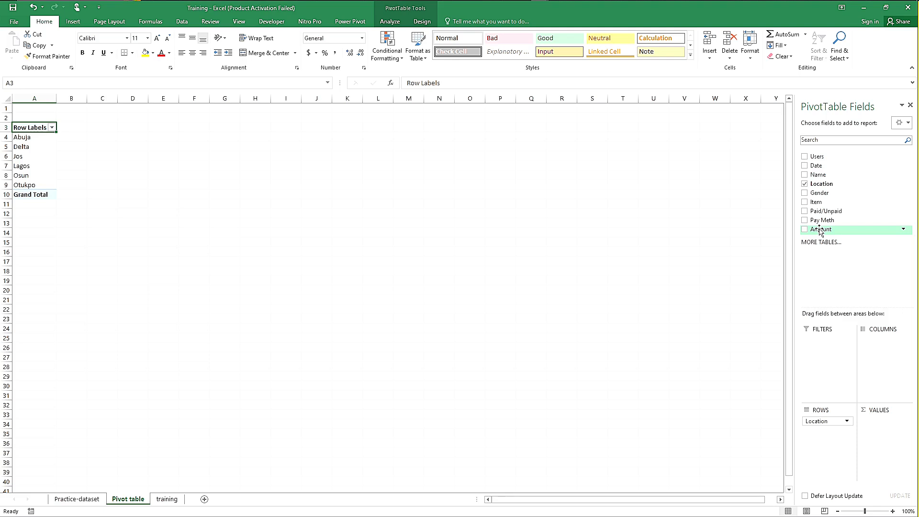
pyautogui.moveTo(820, 229); pyautogui.dragTo(882, 441)
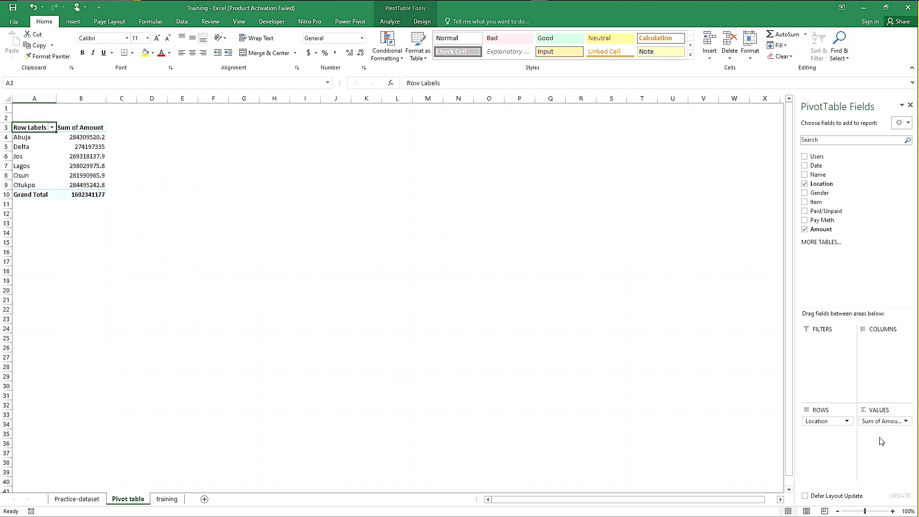
# Step: Format the Sum of Amount field as Number with 0 decimal places, the 1000 separator and red negative numbers
pyautogui.click(905, 420)
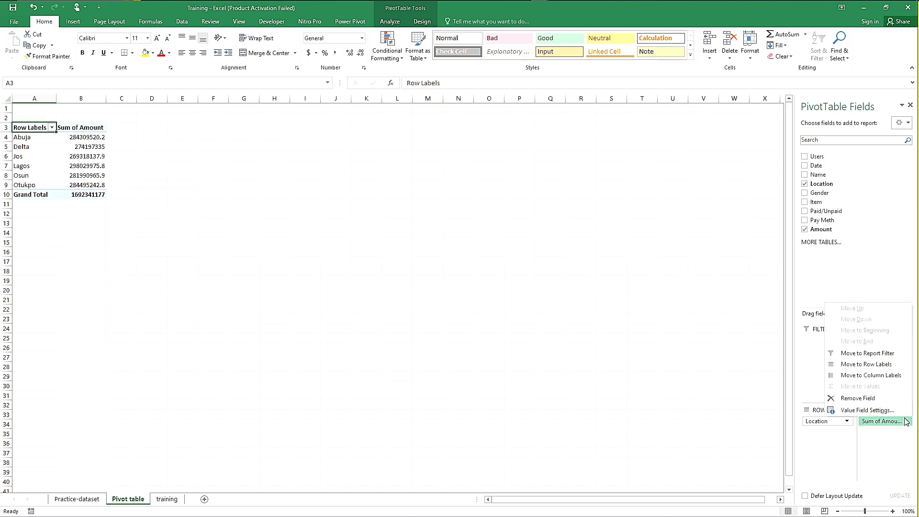
pyautogui.click(870, 413)
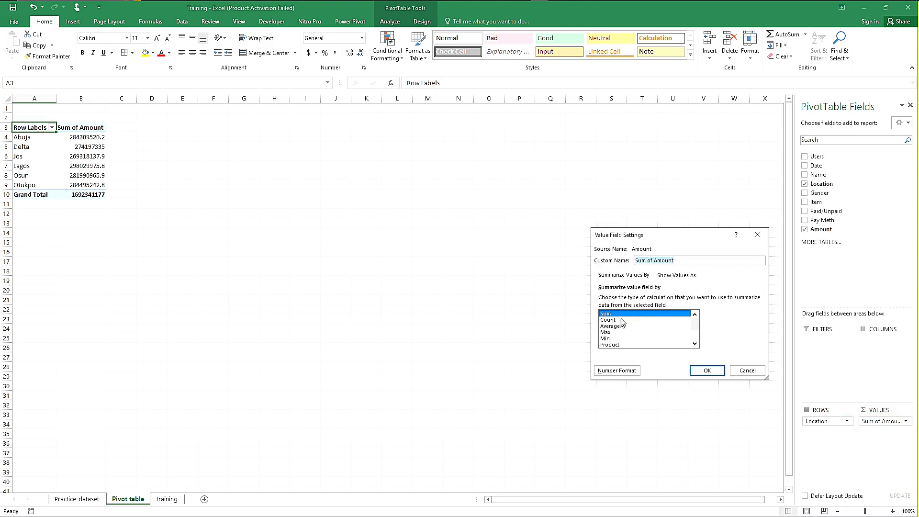
pyautogui.click(617, 370)
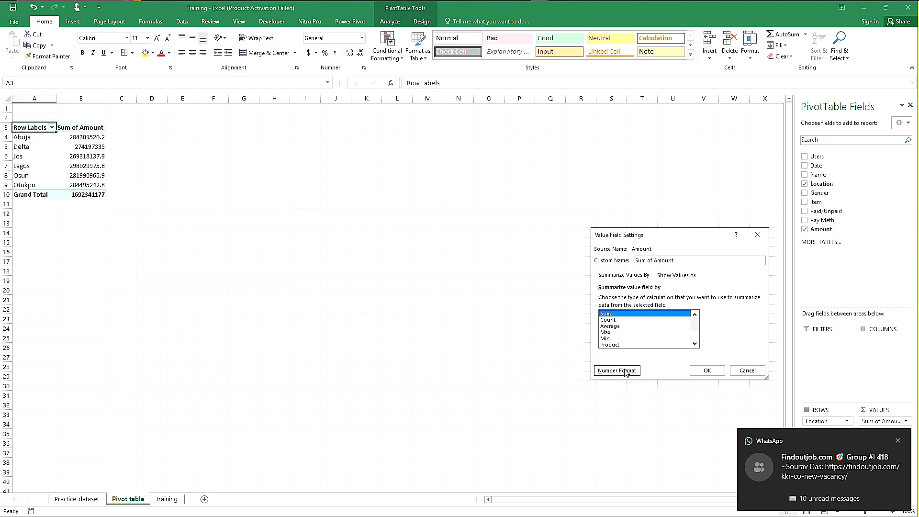
pyautogui.click(626, 372)
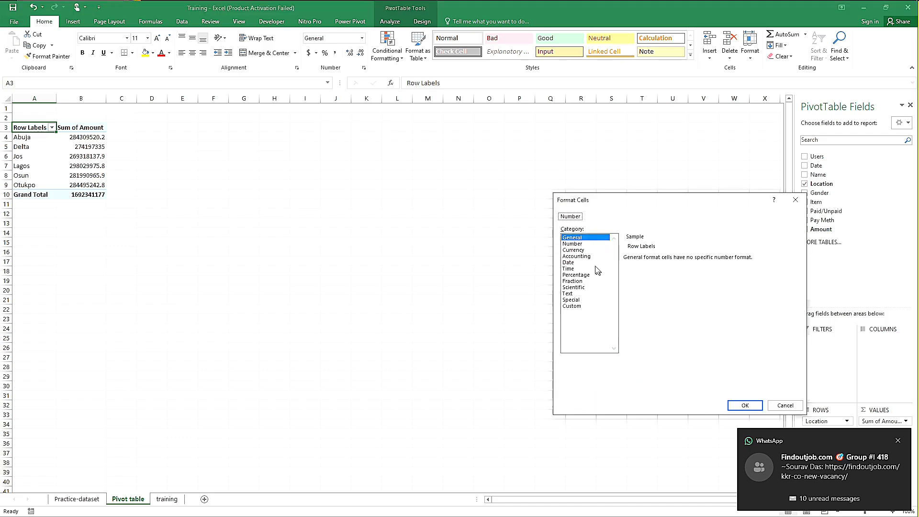
pyautogui.click(572, 244)
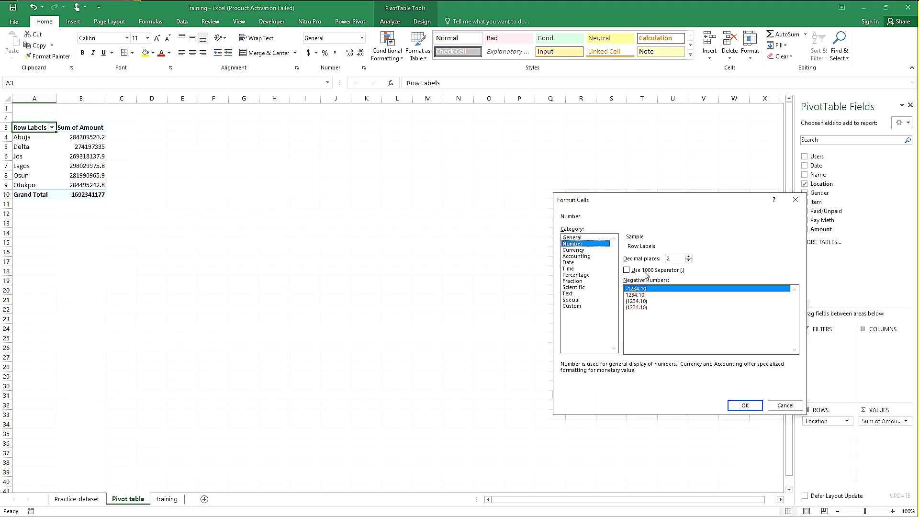
pyautogui.click(641, 295)
pyautogui.click(630, 271)
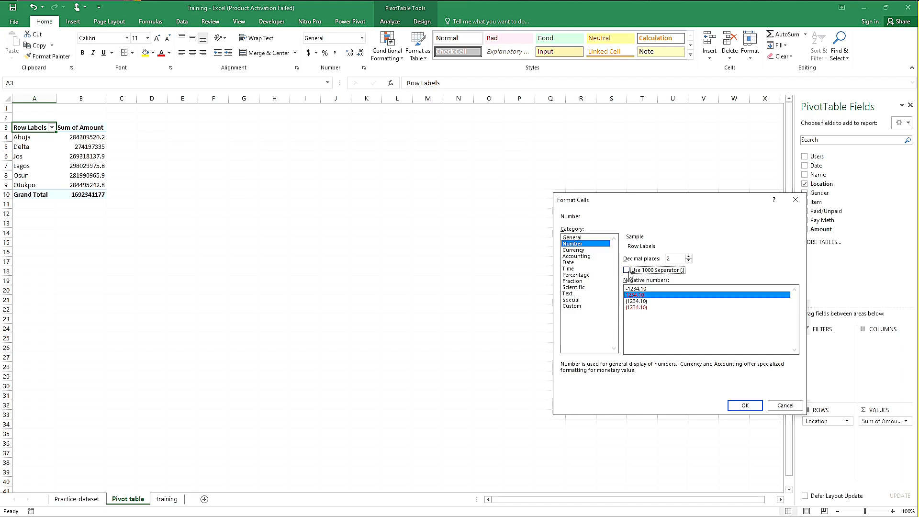
pyautogui.click(689, 261)
pyautogui.click(689, 261)
pyautogui.click(745, 406)
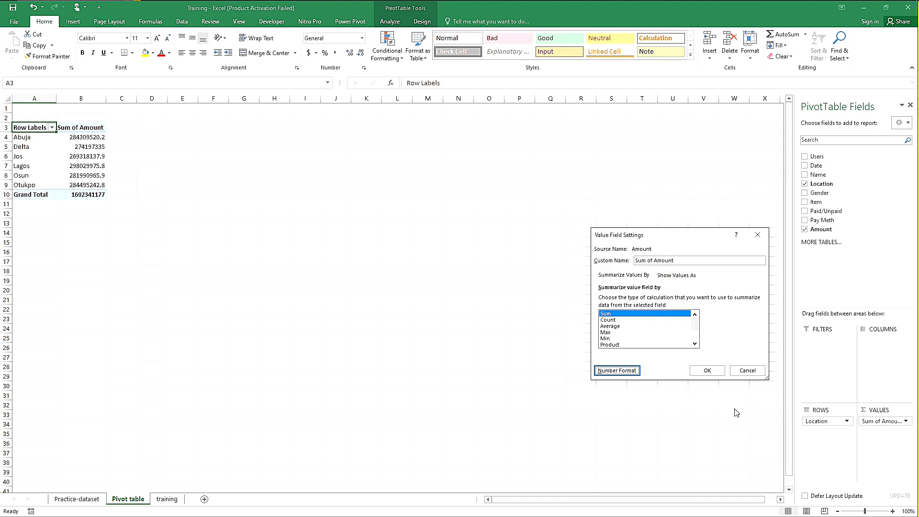
pyautogui.click(708, 370)
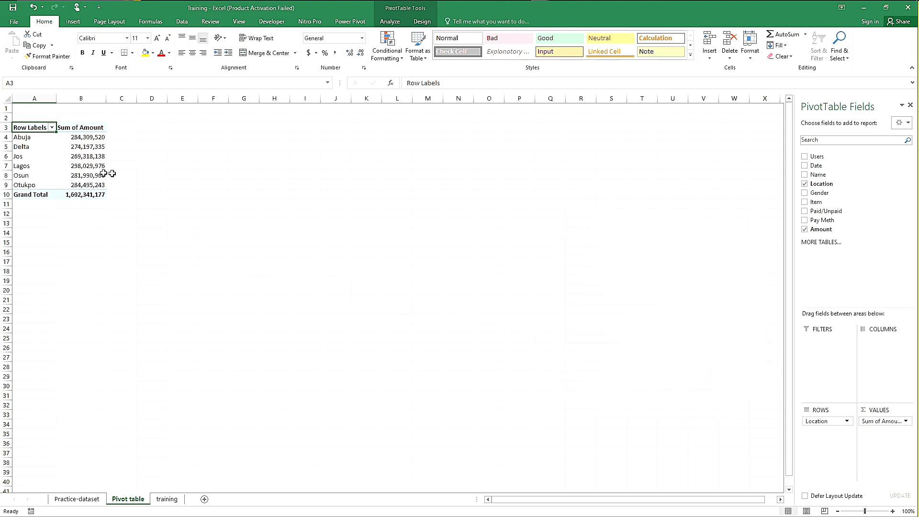
pyautogui.click(892, 512)
pyautogui.click(892, 511)
pyautogui.click(892, 512)
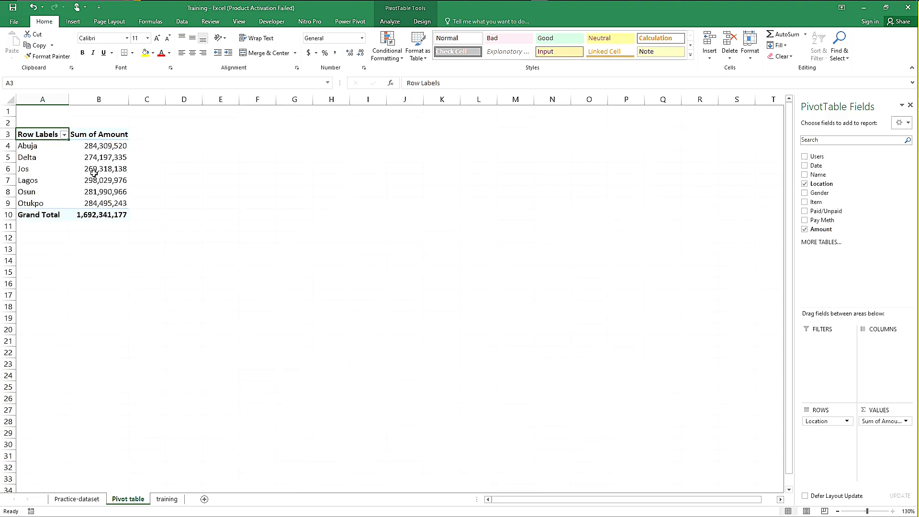
# Step: Review the Sum of Amount values for each location down to the Grand Total in the PivotTable
pyautogui.scroll(1, 94, 172)
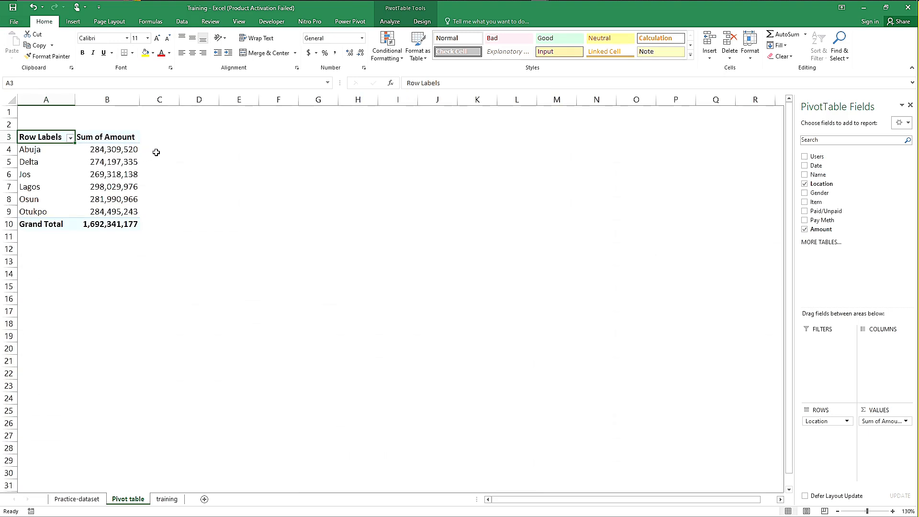
pyautogui.click(156, 151)
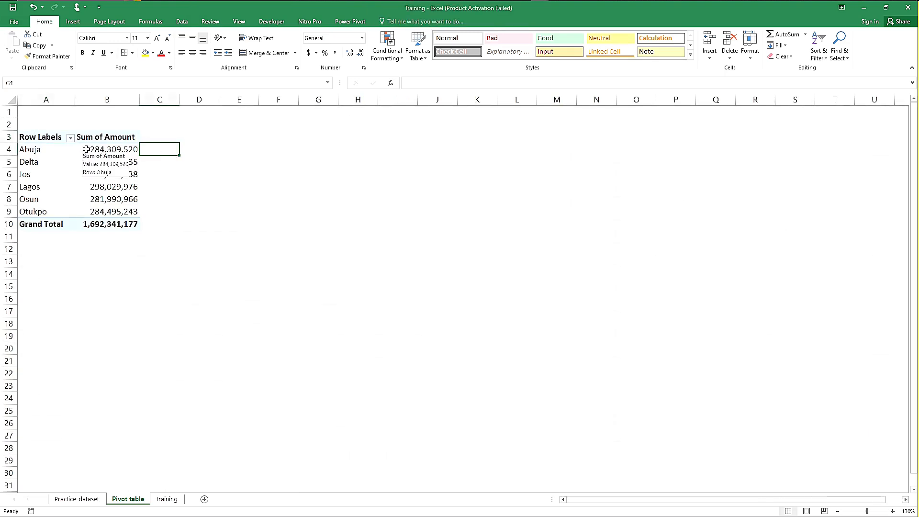
pyautogui.click(101, 151)
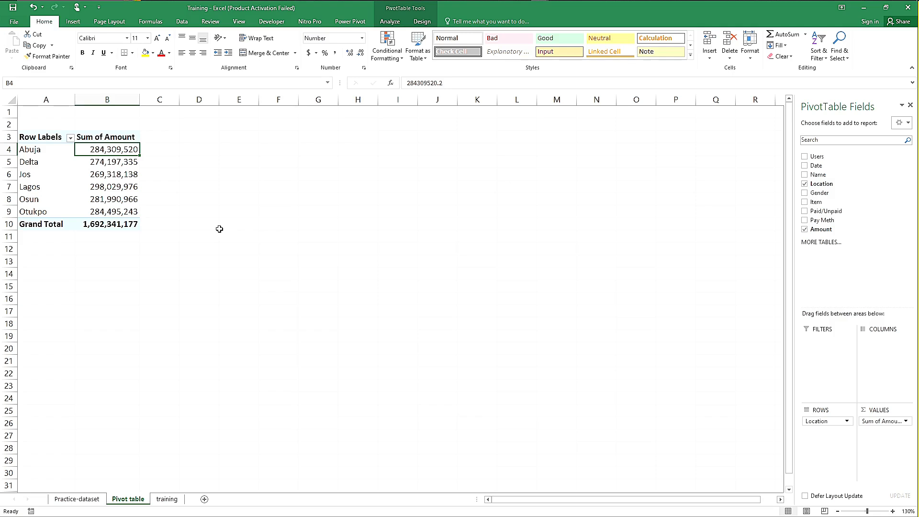
pyautogui.press('Down')
pyautogui.press('Down')
pyautogui.press('Down')
pyautogui.press('Down')
pyautogui.press('Down')
pyautogui.press('Down')
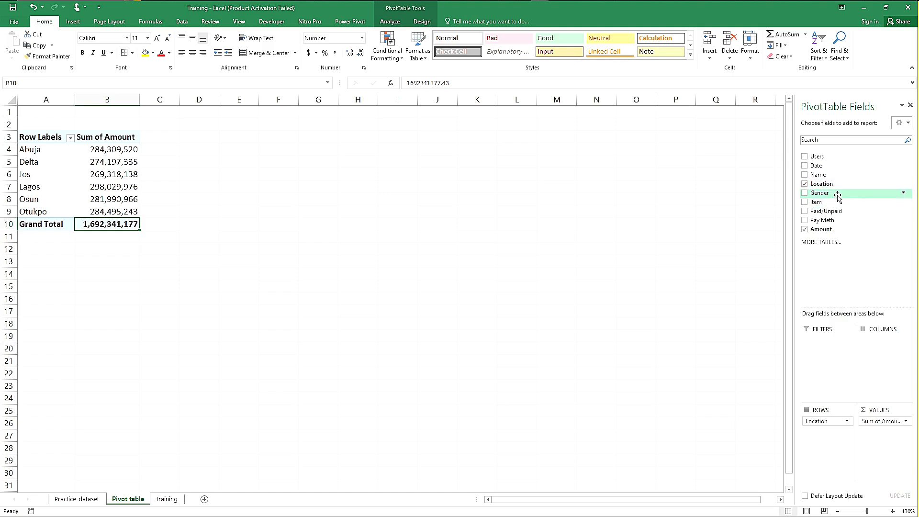
# Step: Try Gender as the PivotTable's column field, and remove it from the layout again
pyautogui.moveTo(827, 193); pyautogui.dragTo(885, 359)
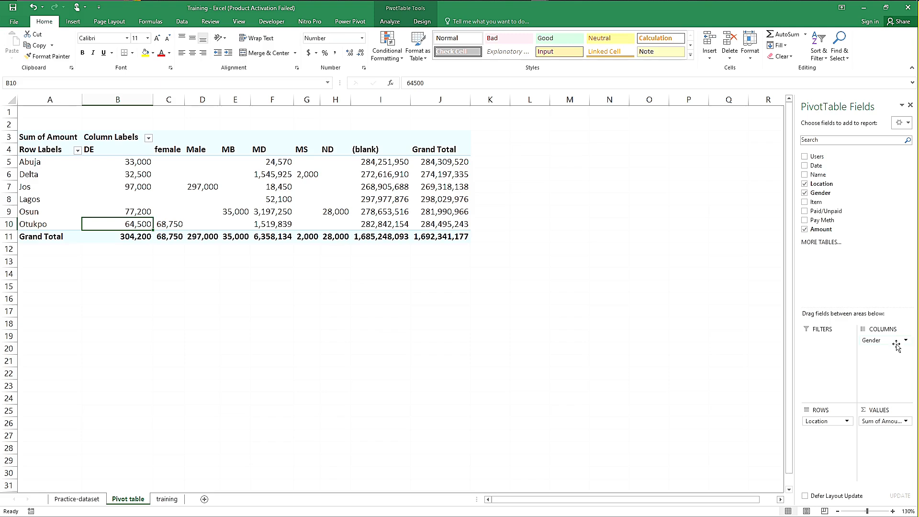
pyautogui.moveTo(893, 343); pyautogui.dragTo(834, 187)
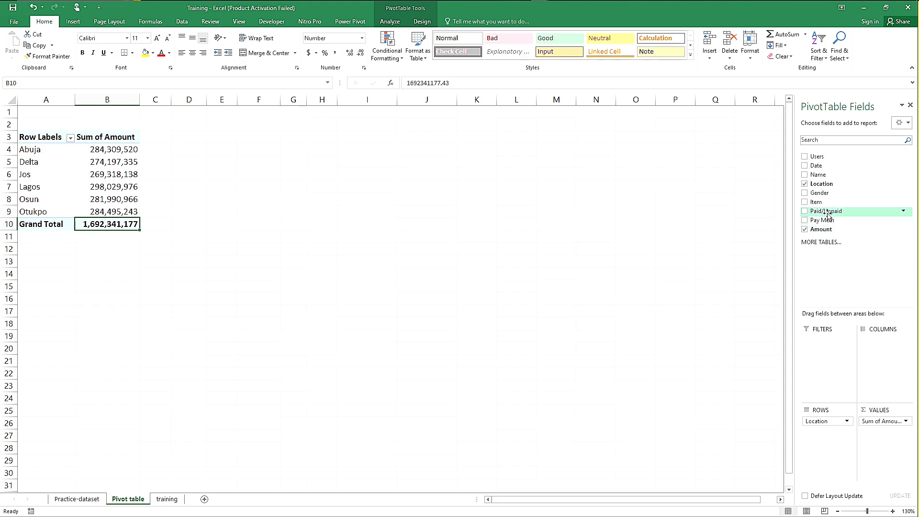
# Step: Add Paid/Unpaid as a row field below Location, remove Location from the PivotTable, and select the Paid amount in B4
pyautogui.moveTo(827, 215); pyautogui.dragTo(828, 423)
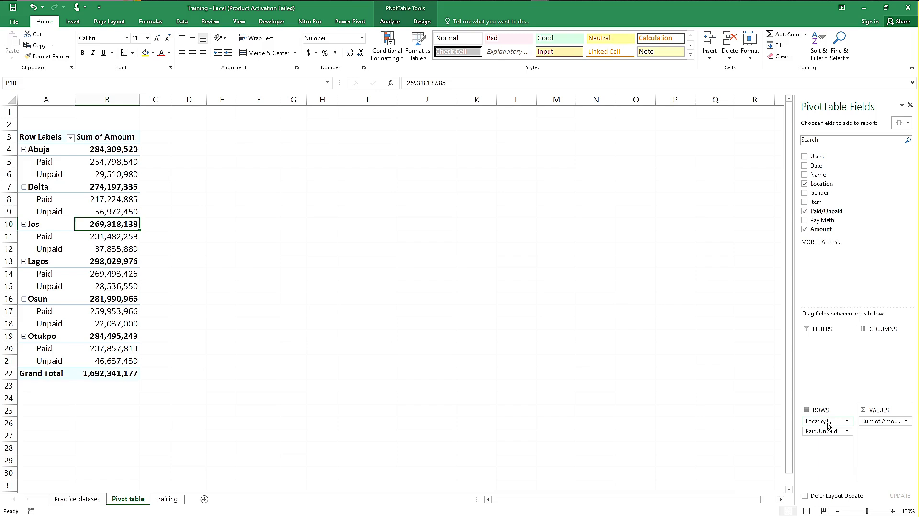
pyautogui.moveTo(828, 422); pyautogui.dragTo(854, 200)
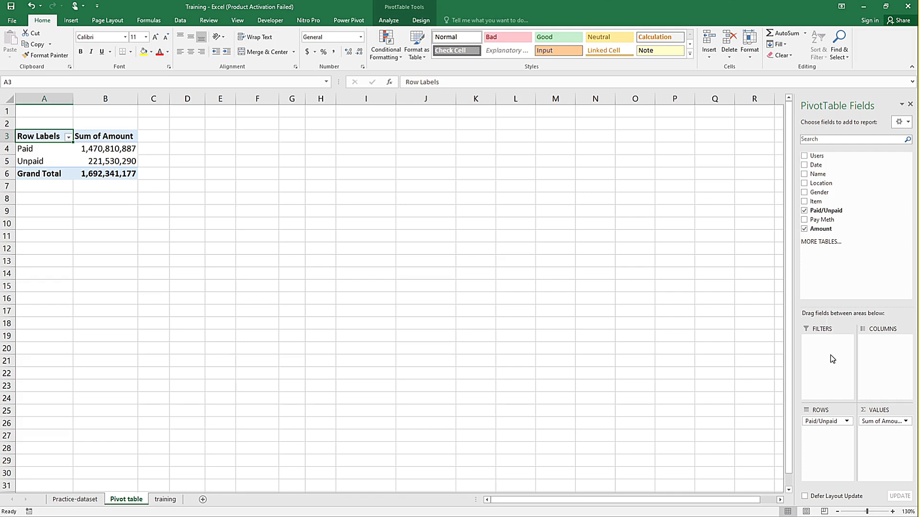
pyautogui.click(116, 150)
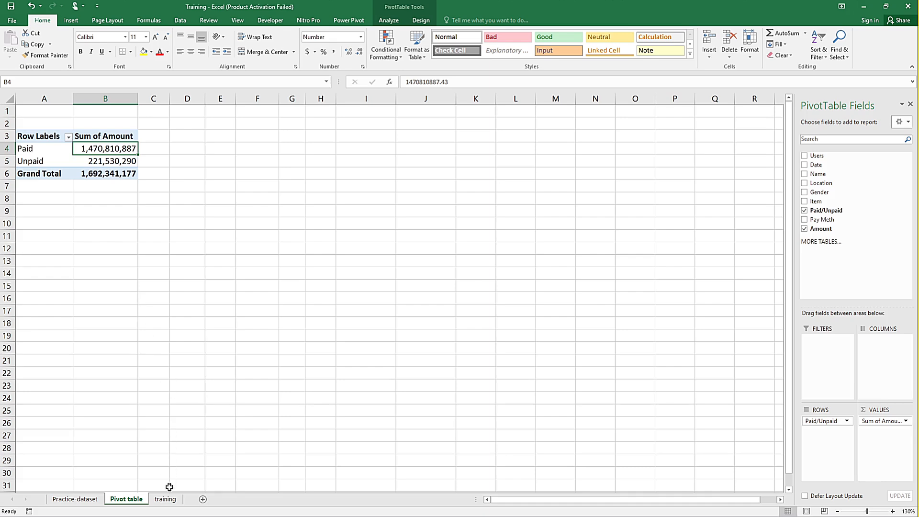
# Step: Look over the training and Practice-dataset sheets, and return to the training sheet
pyautogui.click(168, 503)
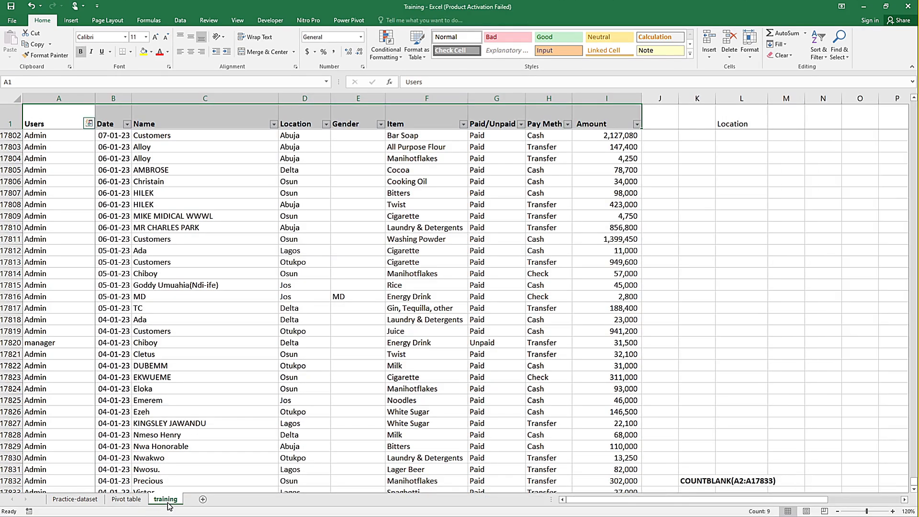
pyautogui.click(82, 501)
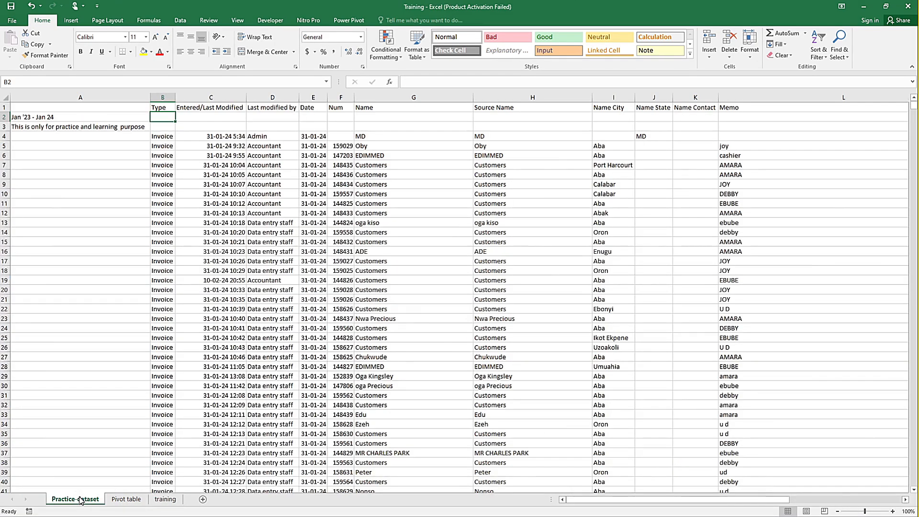
pyautogui.click(165, 500)
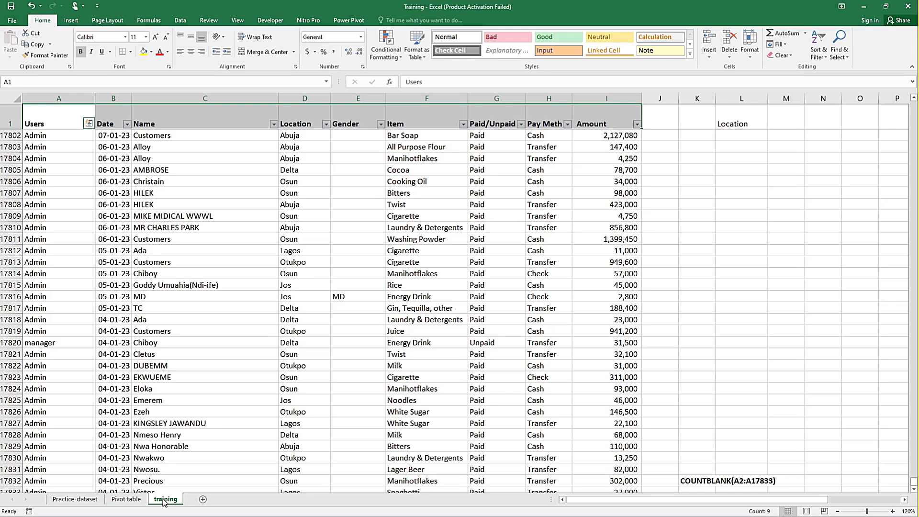
# Step: Switch from the Training workbook to the Practice-dataset workbook with the Sales Dashboard
pyautogui.moveTo(329, 2)
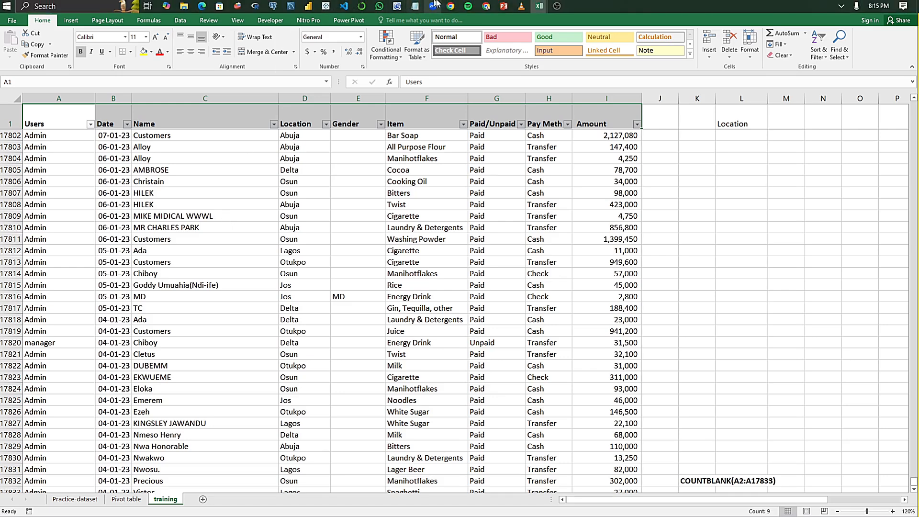
pyautogui.moveTo(489, 6)
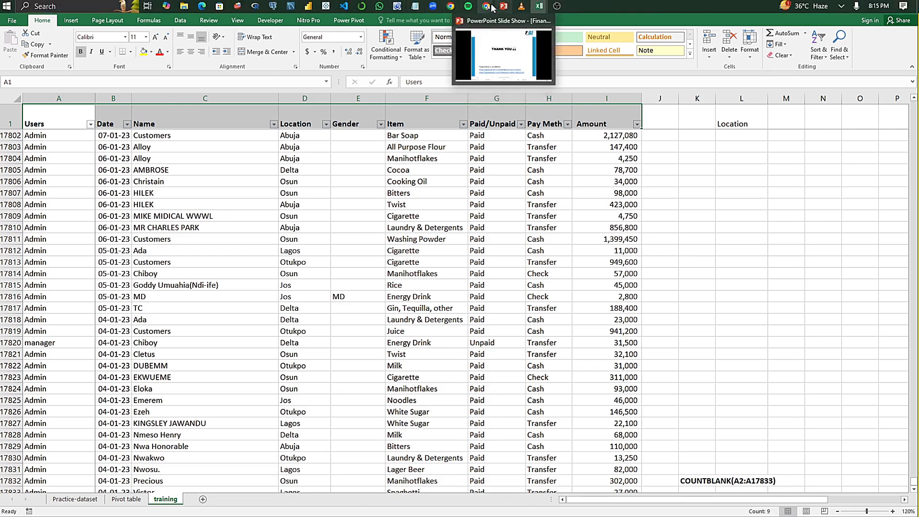
pyautogui.moveTo(429, 55)
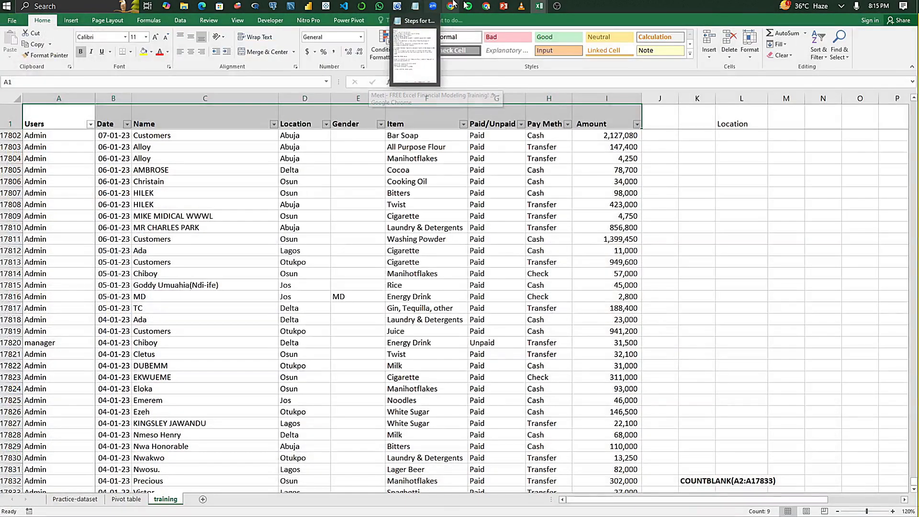
pyautogui.moveTo(539, 5)
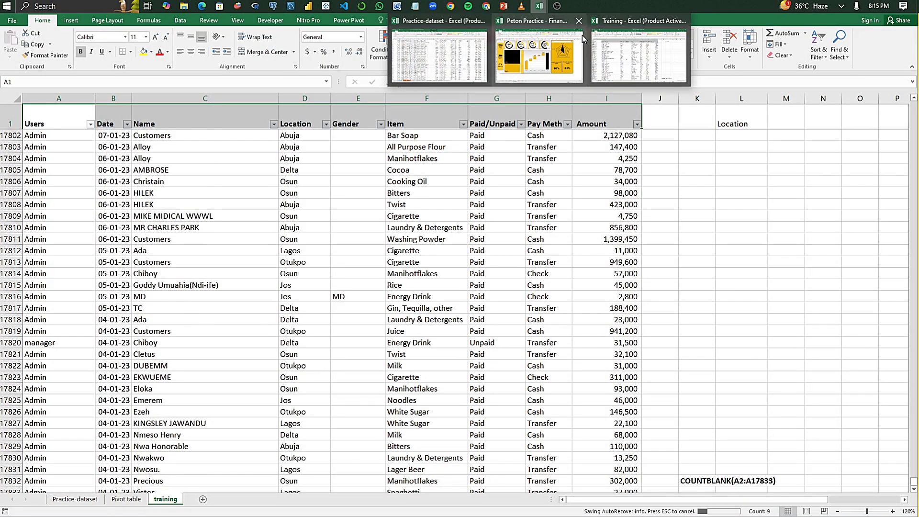
pyautogui.click(439, 55)
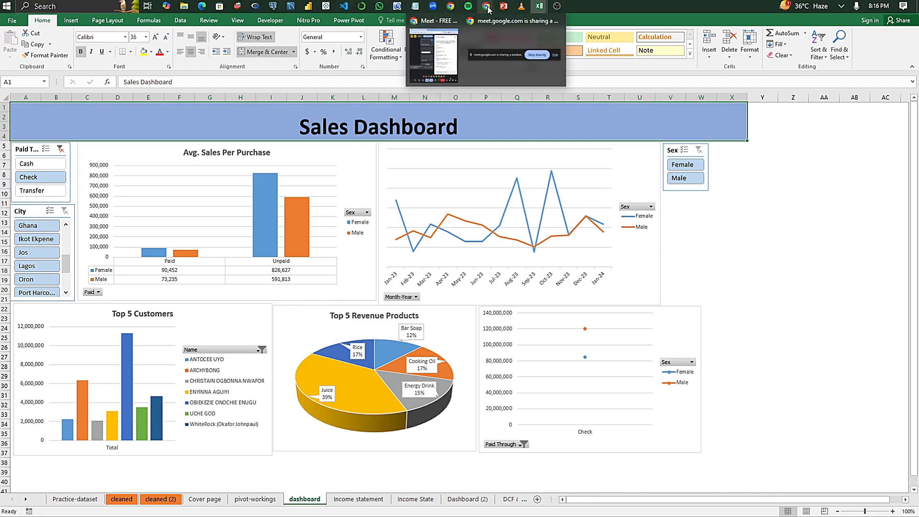
# Step: Switch to the Google Meet call, present the Practice-dataset Excel window instead, and hide the sharing notice
pyautogui.click(433, 50)
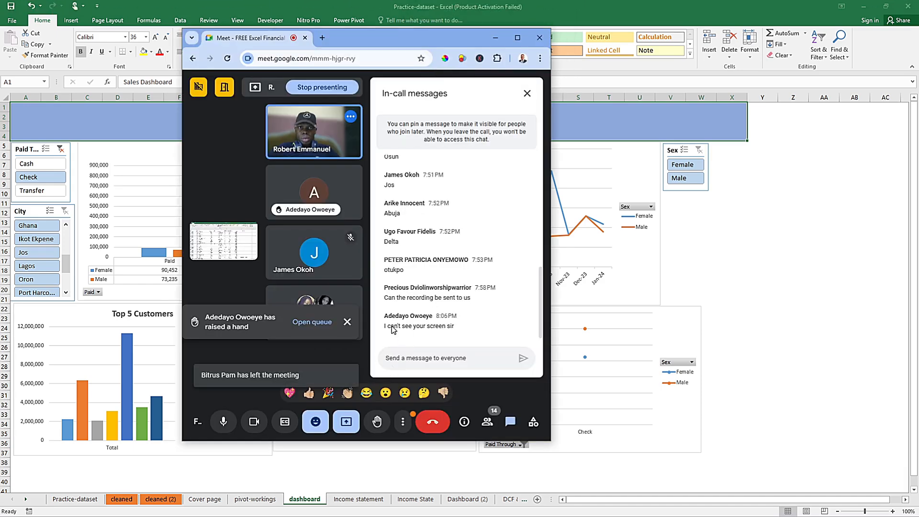
pyautogui.click(348, 427)
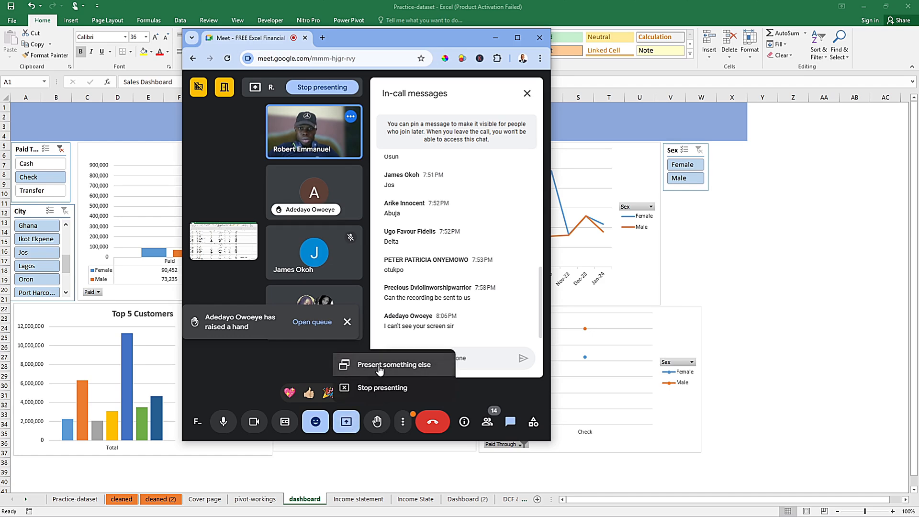
pyautogui.click(380, 366)
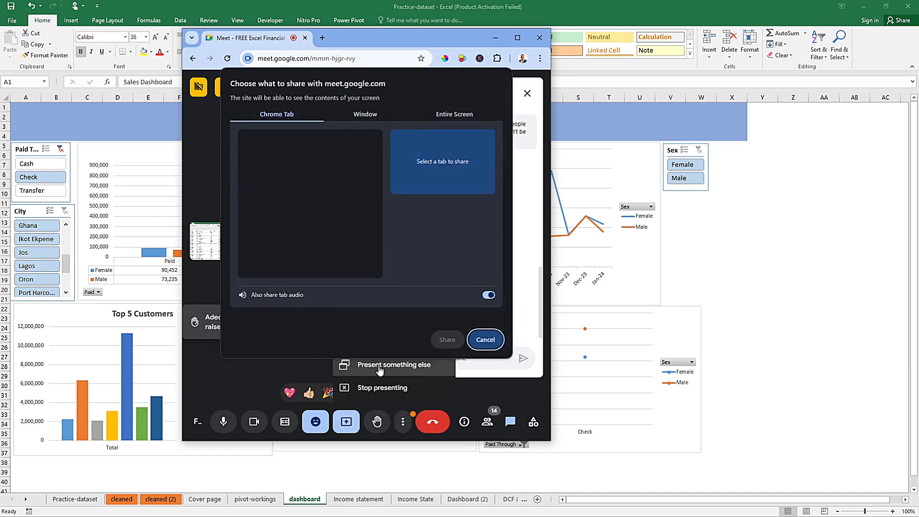
pyautogui.click(373, 115)
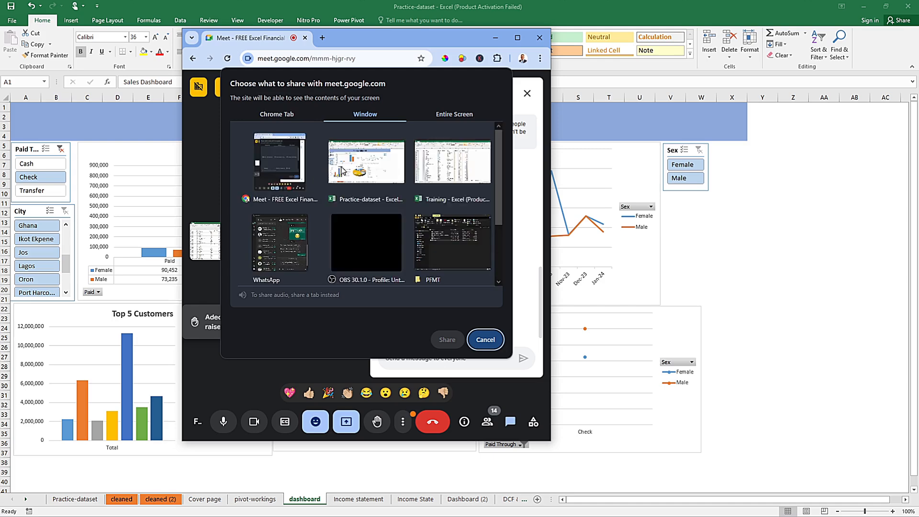
pyautogui.click(345, 171)
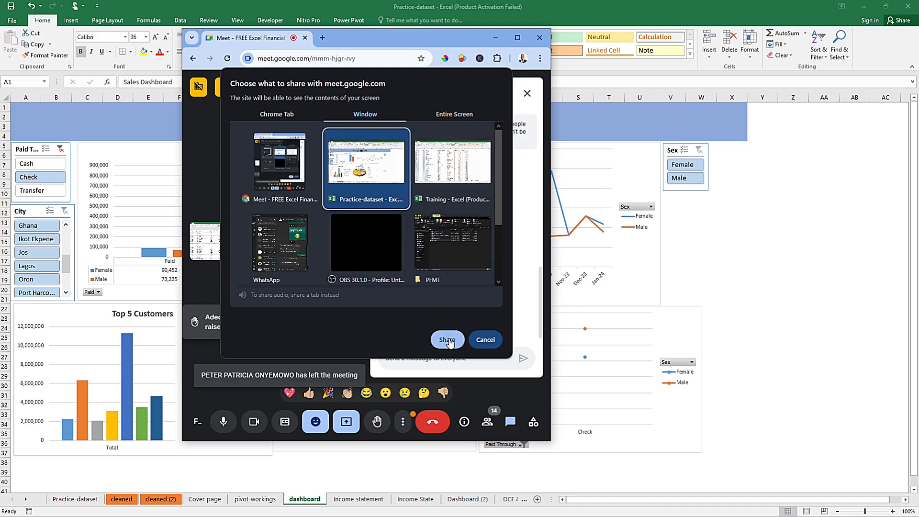
pyautogui.click(448, 340)
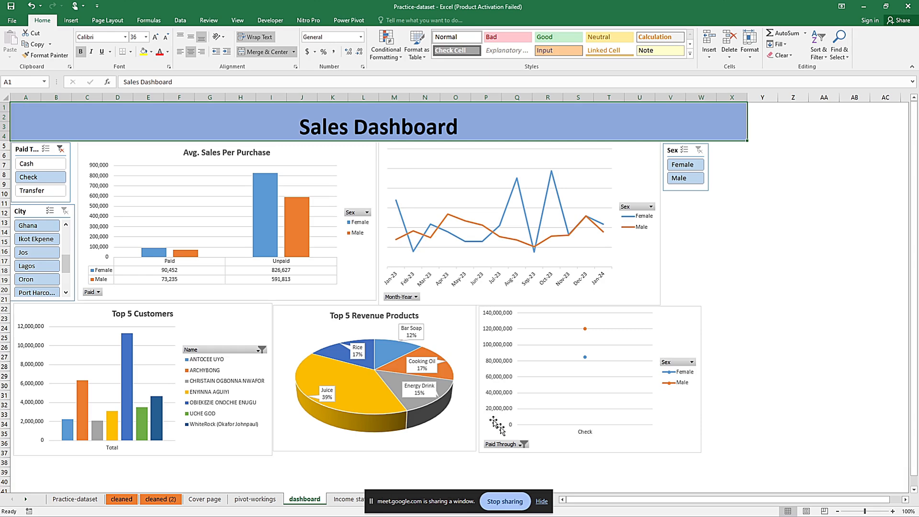
pyautogui.click(542, 502)
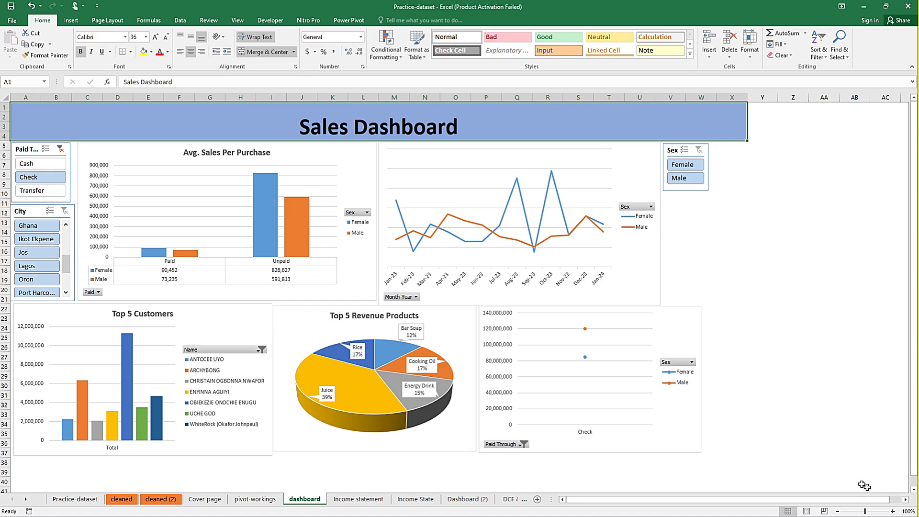
# Step: Clear the payment-method slicer filter on the Sales Dashboard and examine the Unpaid bars in the Avg. Sales Per Purchase chart
pyautogui.click(892, 511)
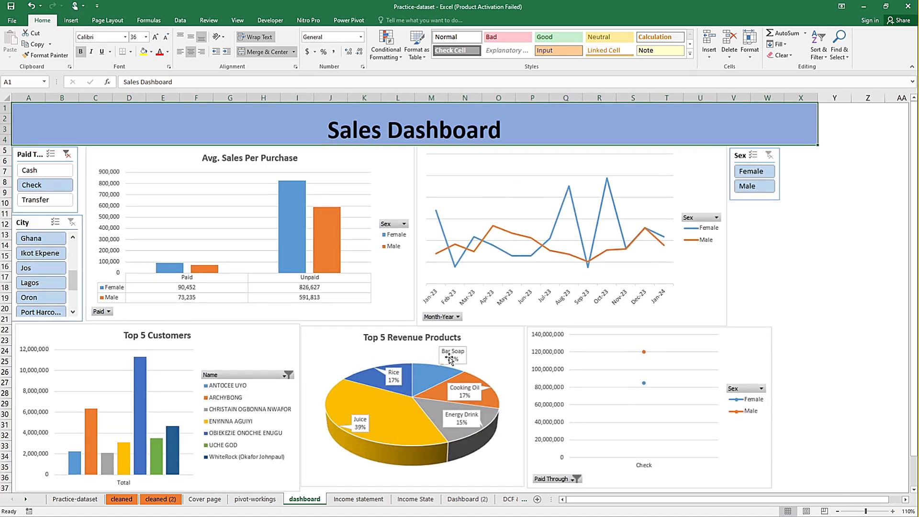
pyautogui.click(67, 154)
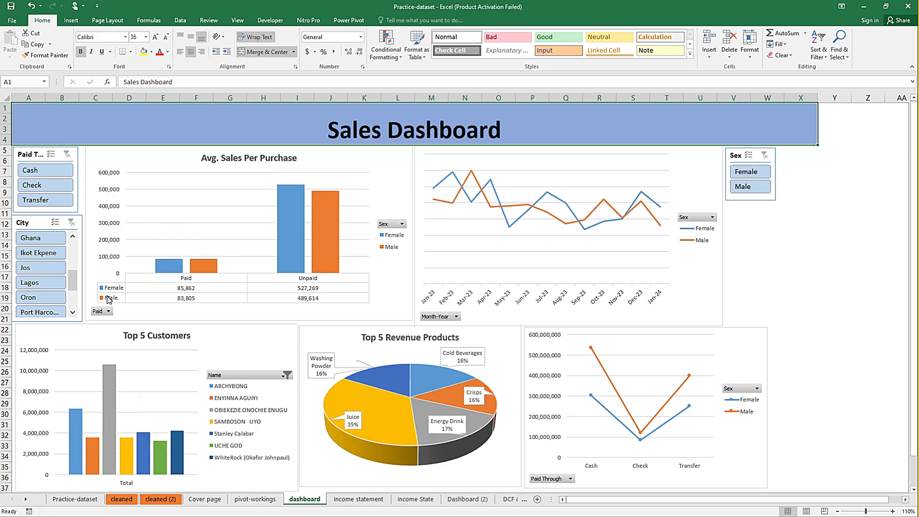
pyautogui.moveTo(297, 258)
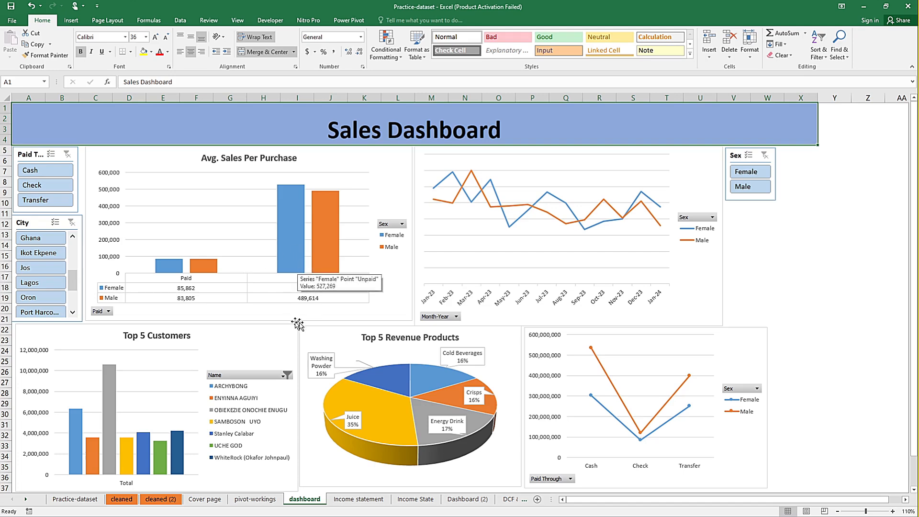
pyautogui.moveTo(334, 259)
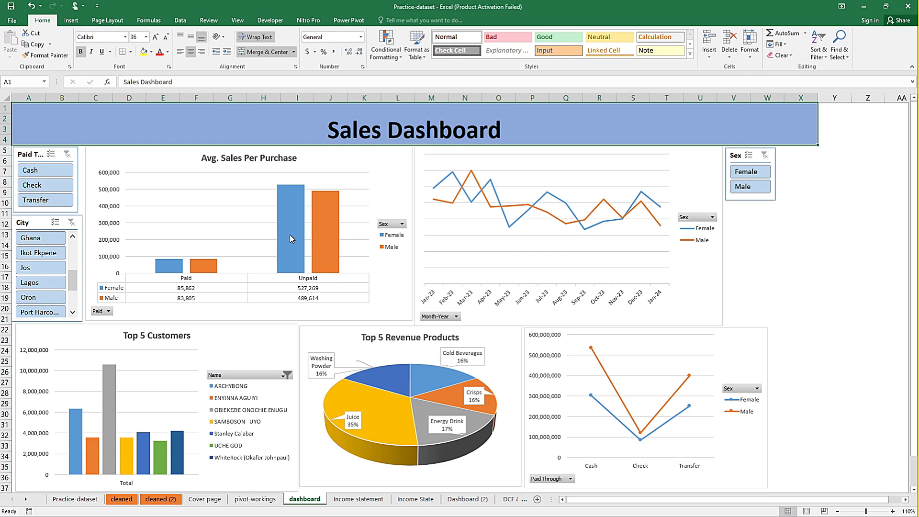
pyautogui.moveTo(291, 238)
# Step: Try filtering the Sales Dashboard to Cash payments in Lagos, and clear both slicer filters again
pyautogui.click(36, 171)
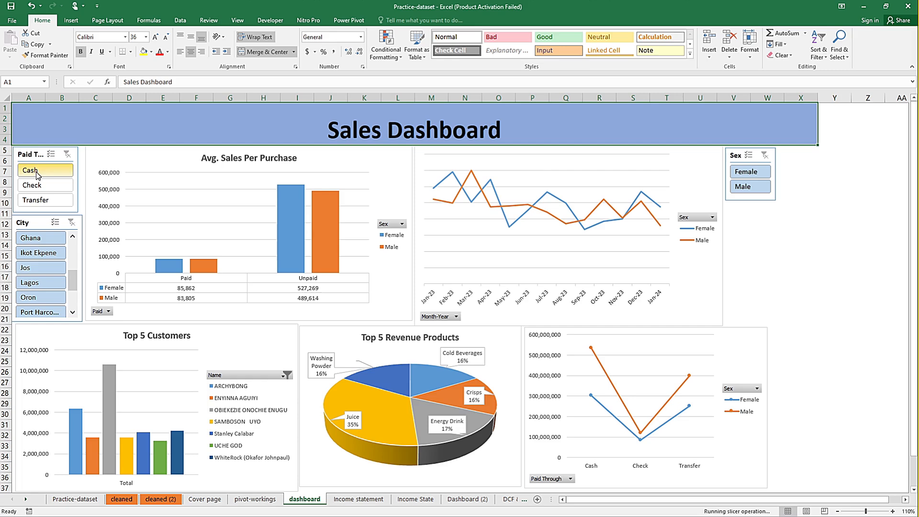
pyautogui.click(38, 284)
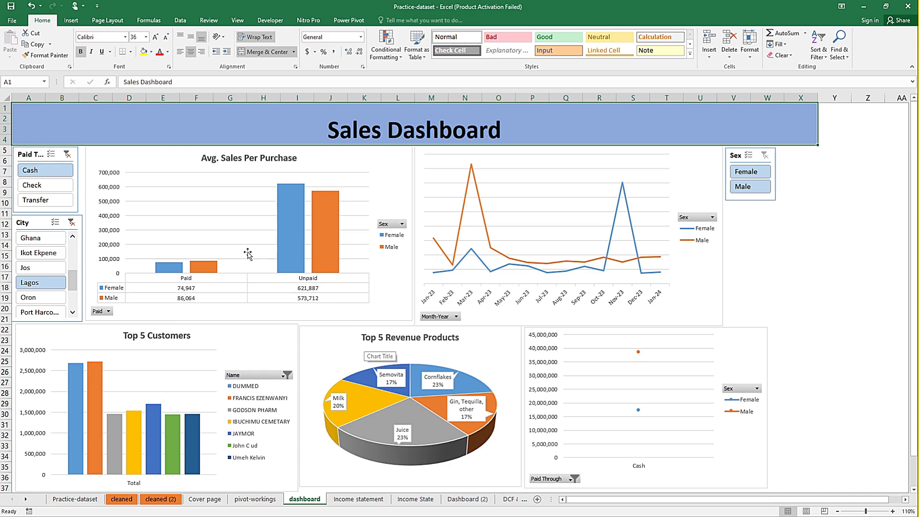
pyautogui.click(71, 223)
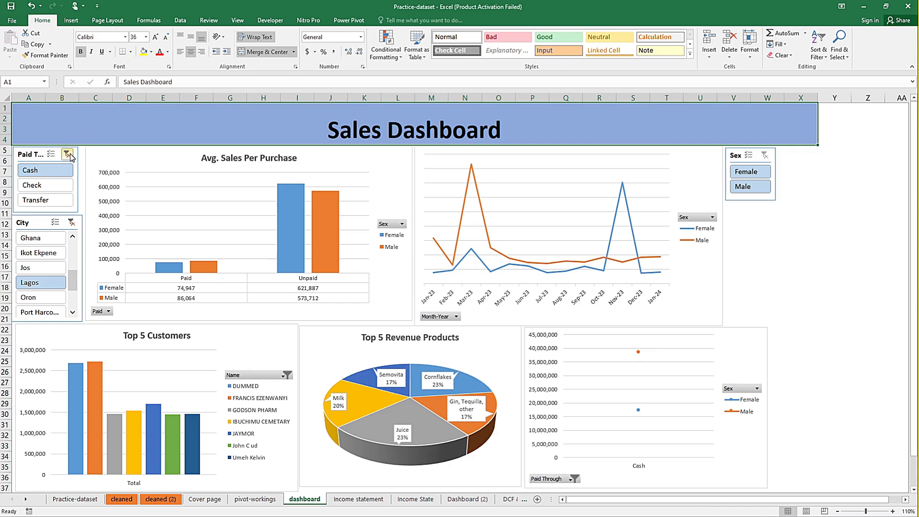
pyautogui.click(70, 154)
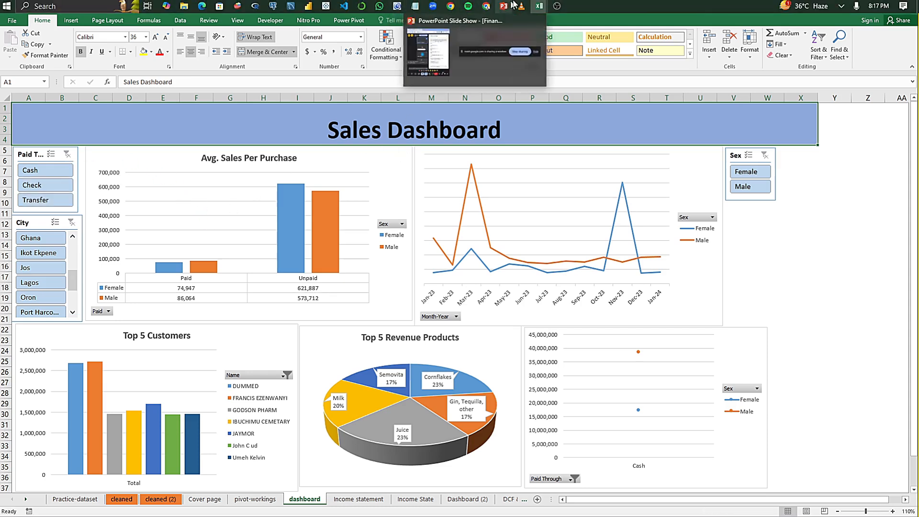
# Step: Return to the Google Meet call, present the Training workbook window instead, and hide the sharing notice
pyautogui.moveTo(490, 7)
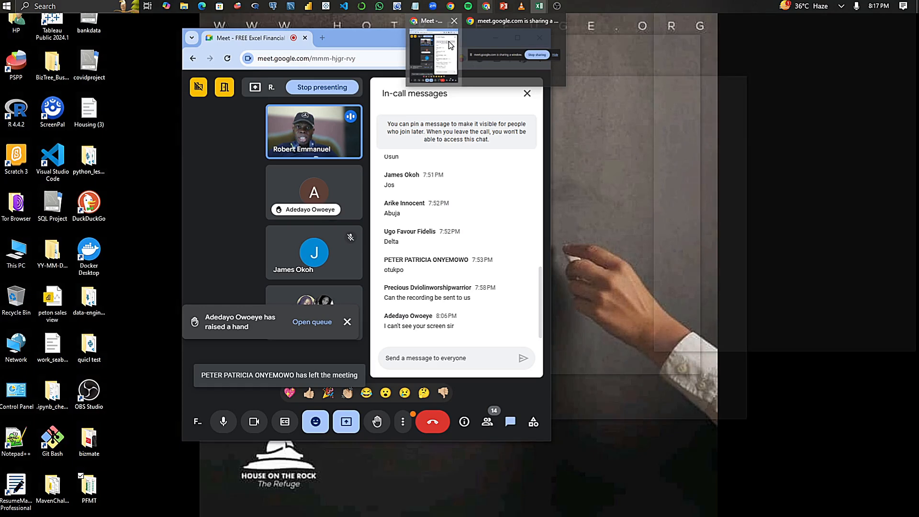
pyautogui.click(449, 41)
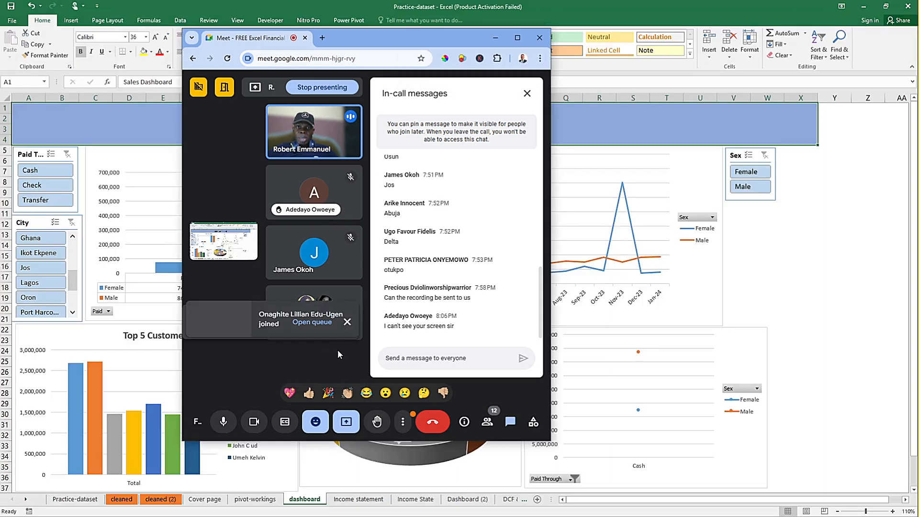
pyautogui.click(347, 424)
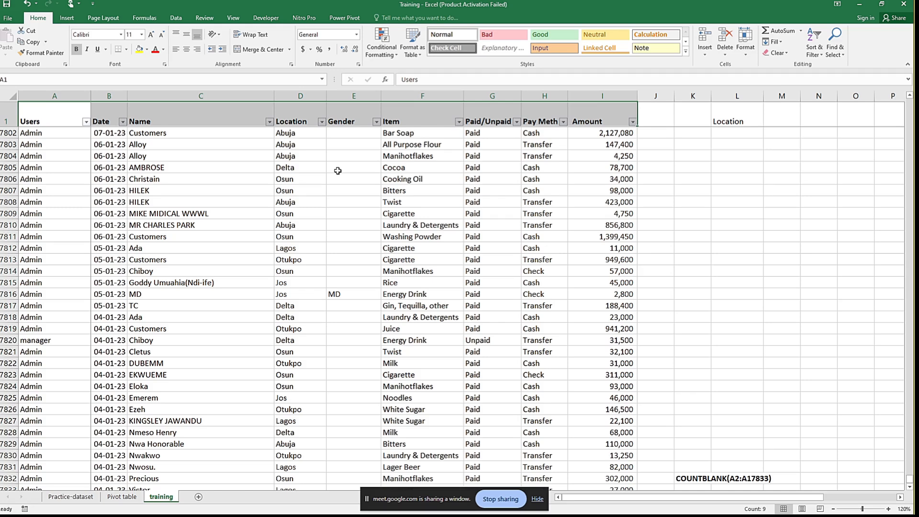
pyautogui.click(321, 148)
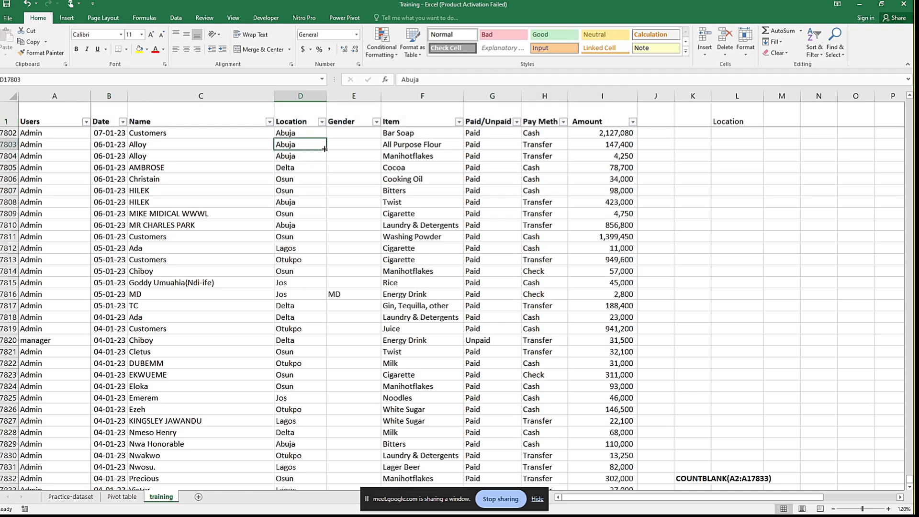
pyautogui.click(535, 501)
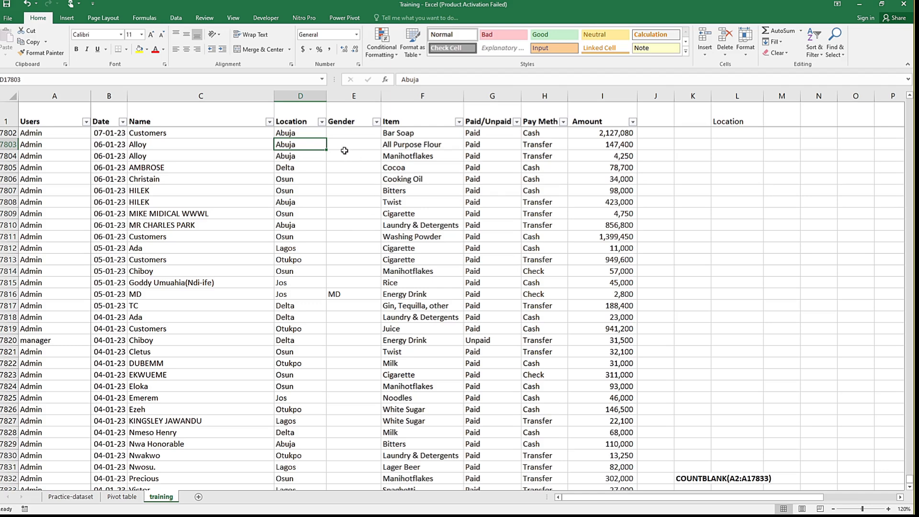
pyautogui.click(336, 136)
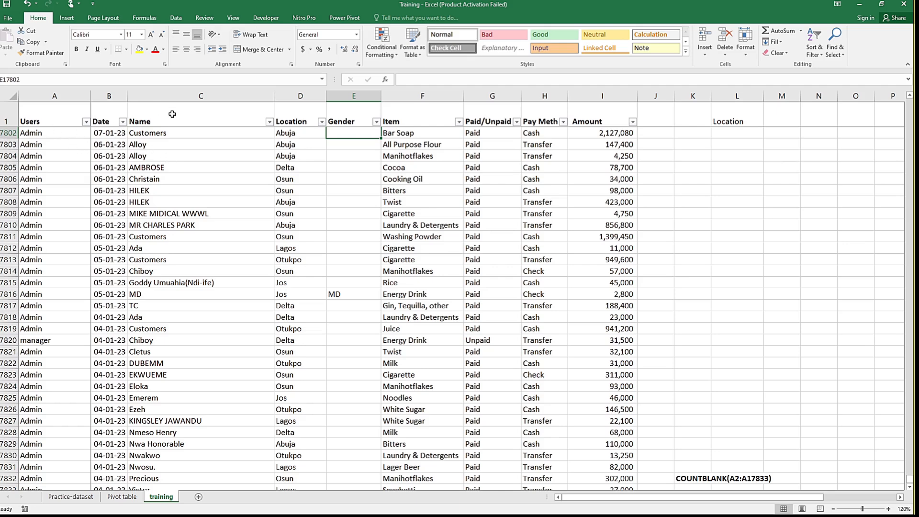
pyautogui.press('Up')
pyautogui.press('Up')
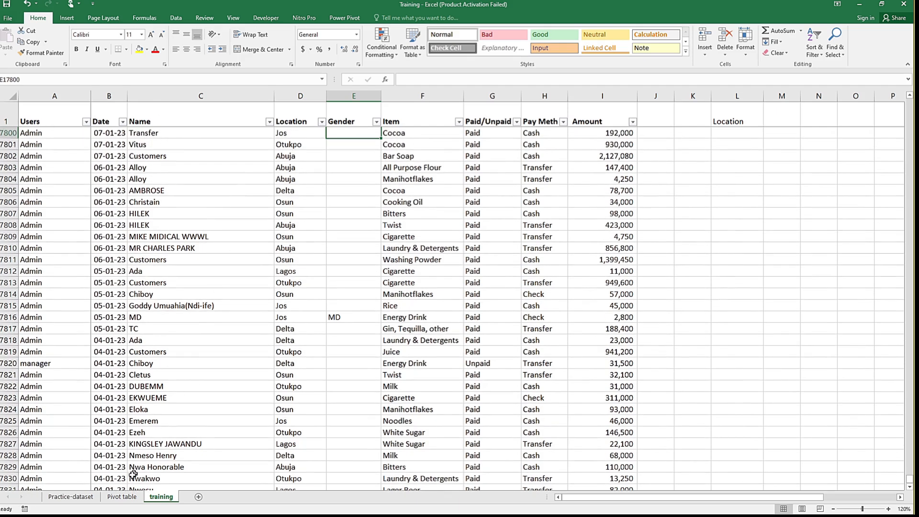
# Step: Try Gender as the PivotTable's column field against the Paid/Unpaid rows, and remove it again
pyautogui.click(121, 497)
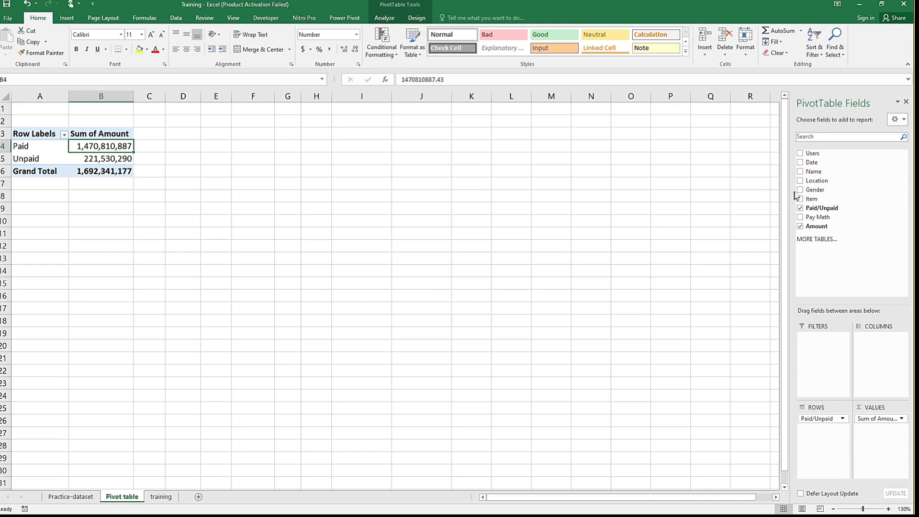
pyautogui.moveTo(819, 191); pyautogui.dragTo(891, 366)
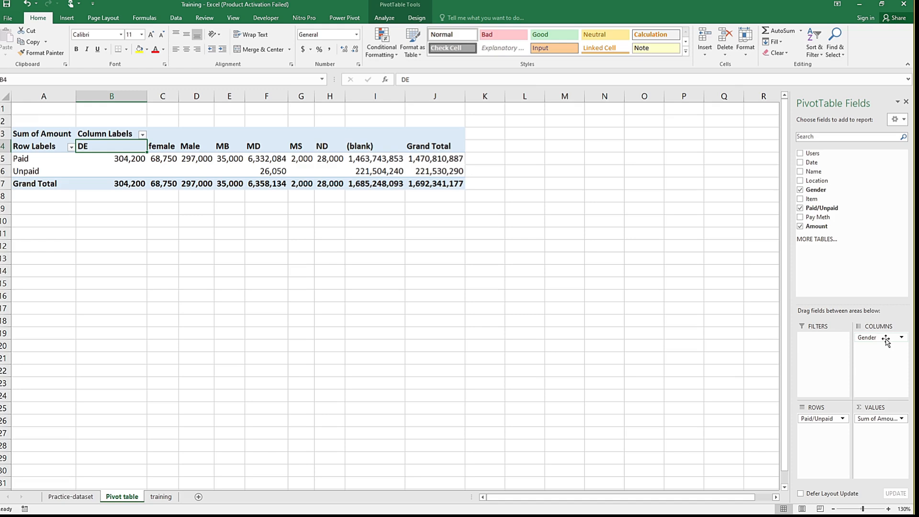
pyautogui.click(800, 191)
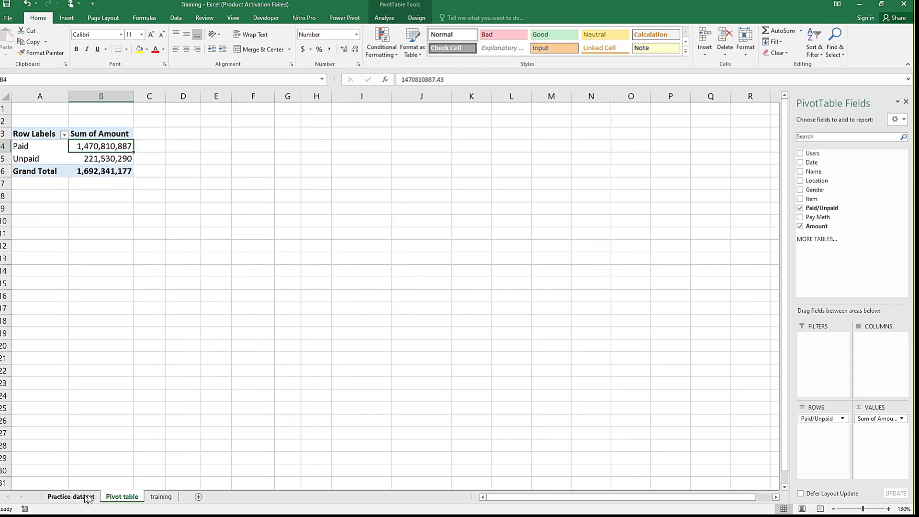
# Step: Open the training sheet and go to the first data cell of the Gender column, E2
pyautogui.click(152, 498)
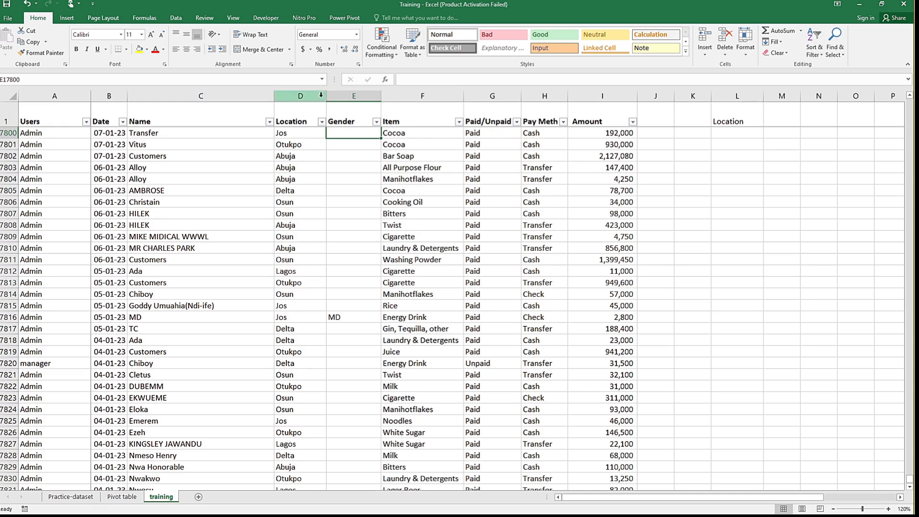
pyautogui.click(344, 117)
pyautogui.press('Down')
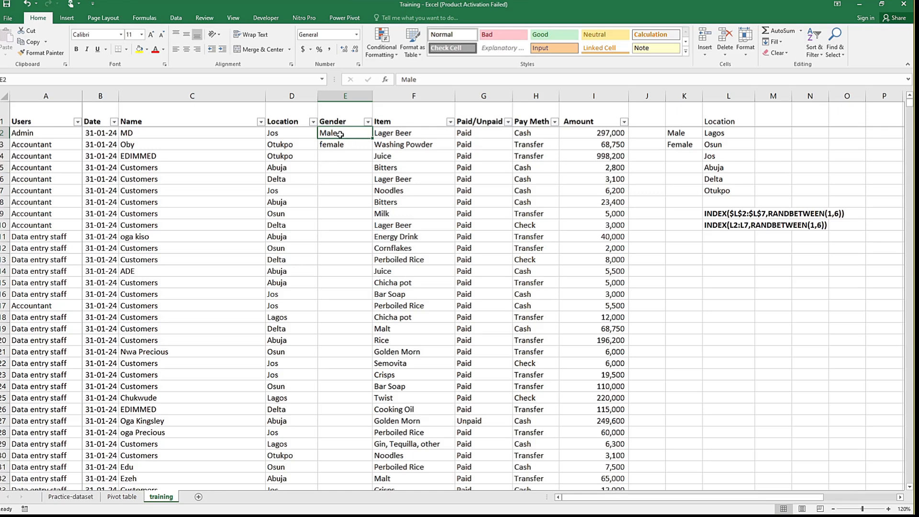
# Step: Enter =INDEX($K$2:$K$3,RANDBETWEEN(1,2)) in E2 to pick a random gender from the Male/Female list
pyautogui.write('=')
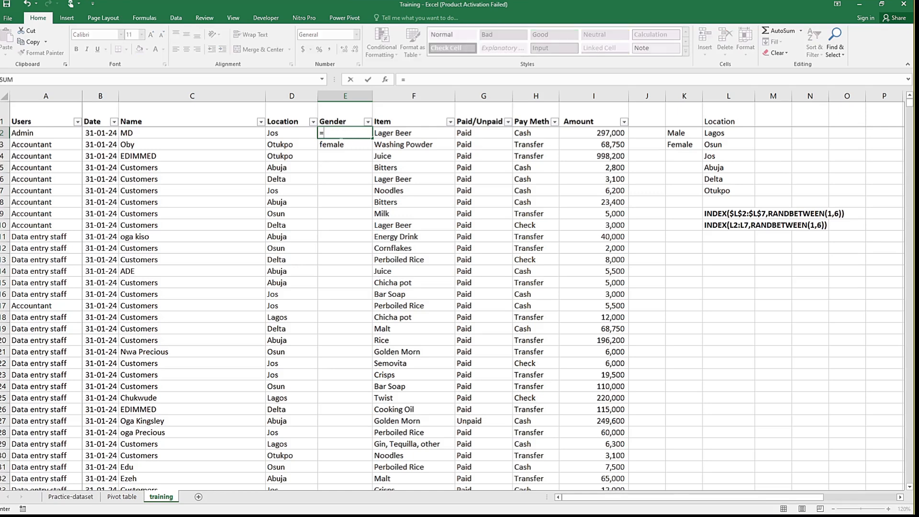
pyautogui.write('index')
pyautogui.press('Tab')
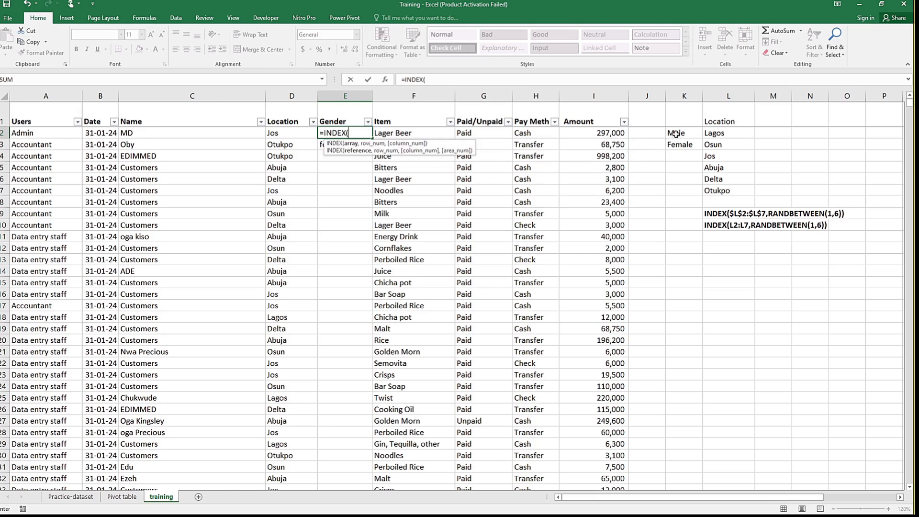
pyautogui.moveTo(675, 133); pyautogui.dragTo(679, 145)
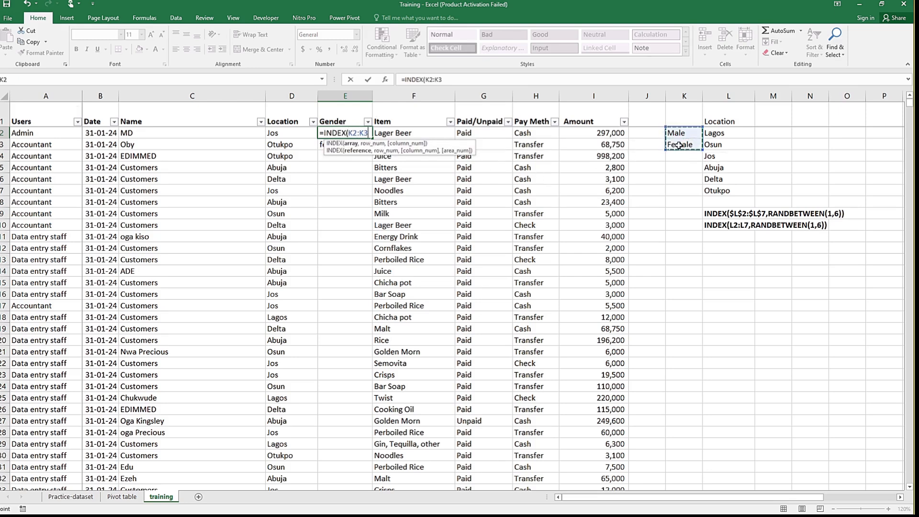
pyautogui.press('F4')
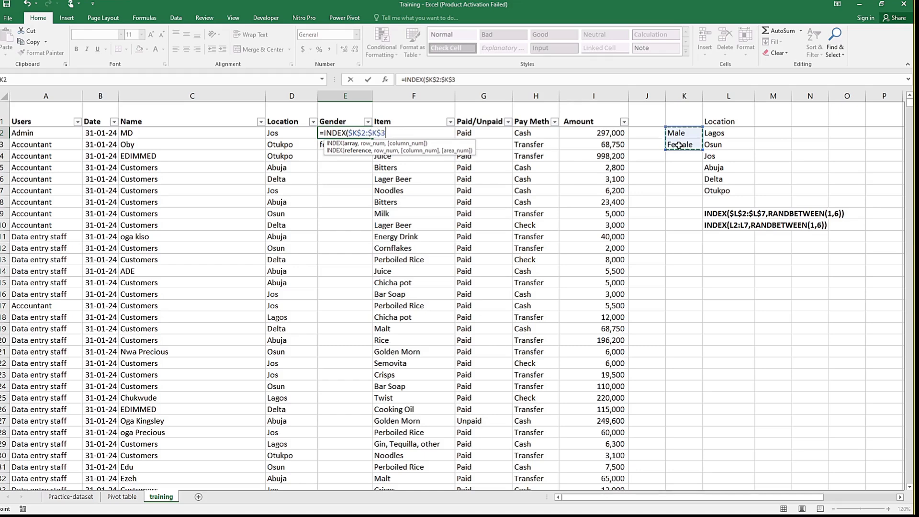
pyautogui.write(',')
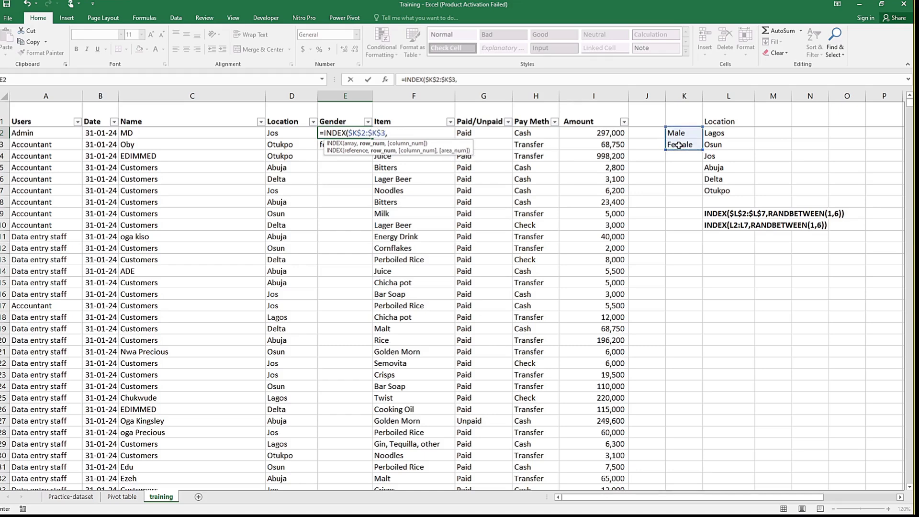
pyautogui.write('rand')
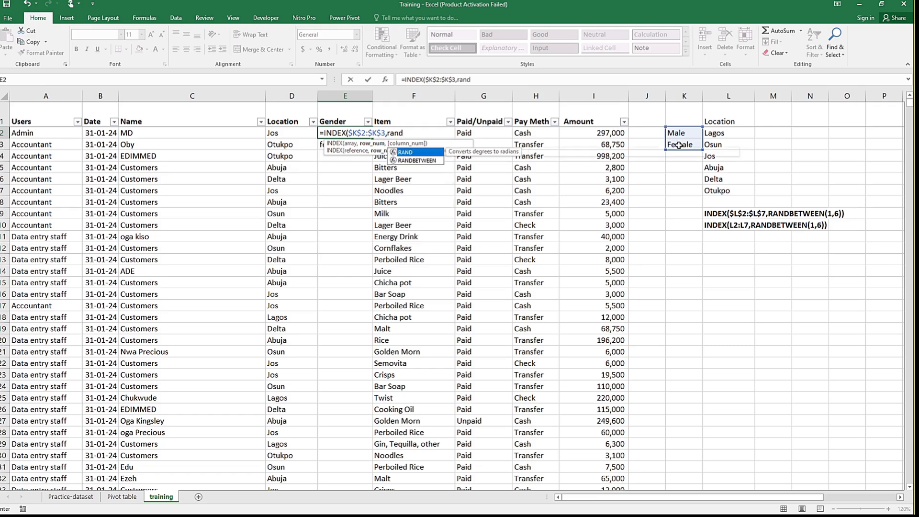
pyautogui.press('Tab')
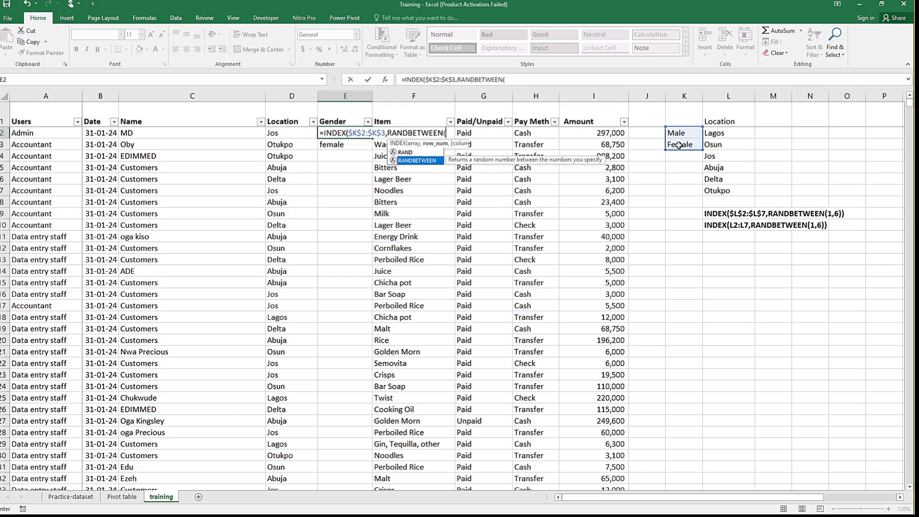
pyautogui.write('1,')
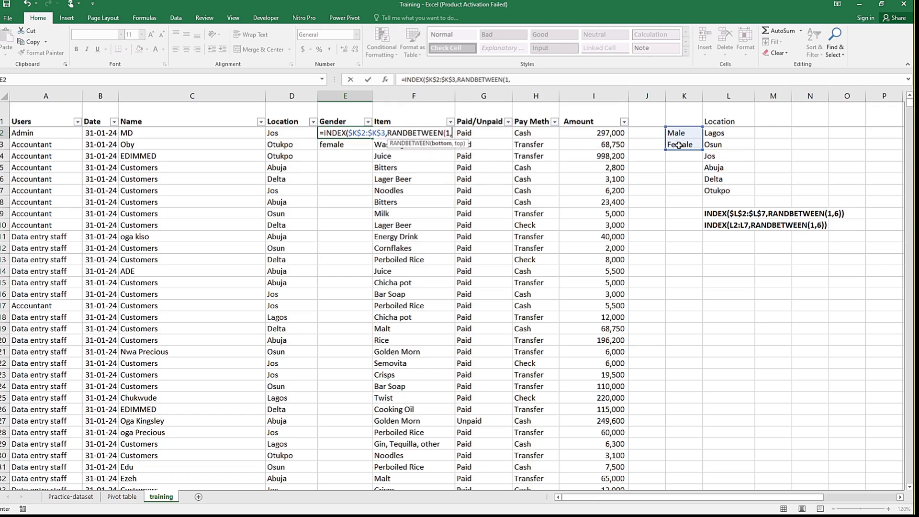
pyautogui.write('2')
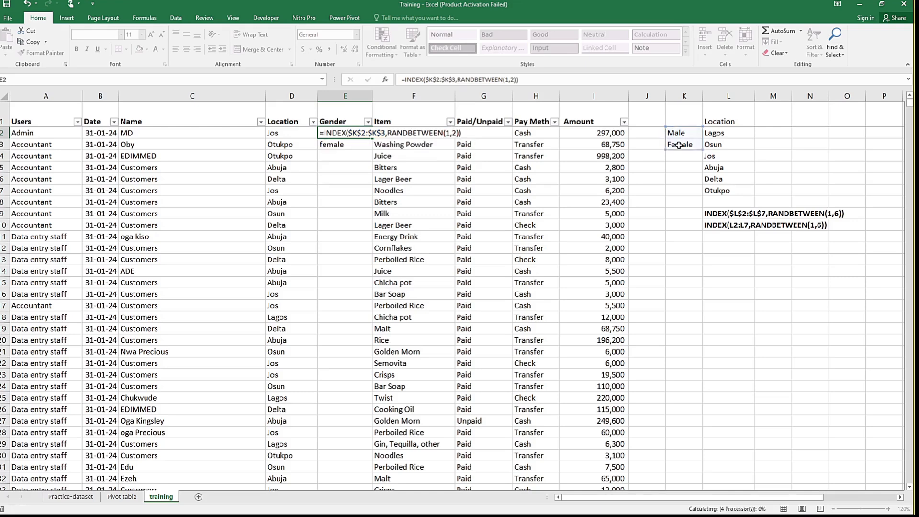
pyautogui.press('Return')
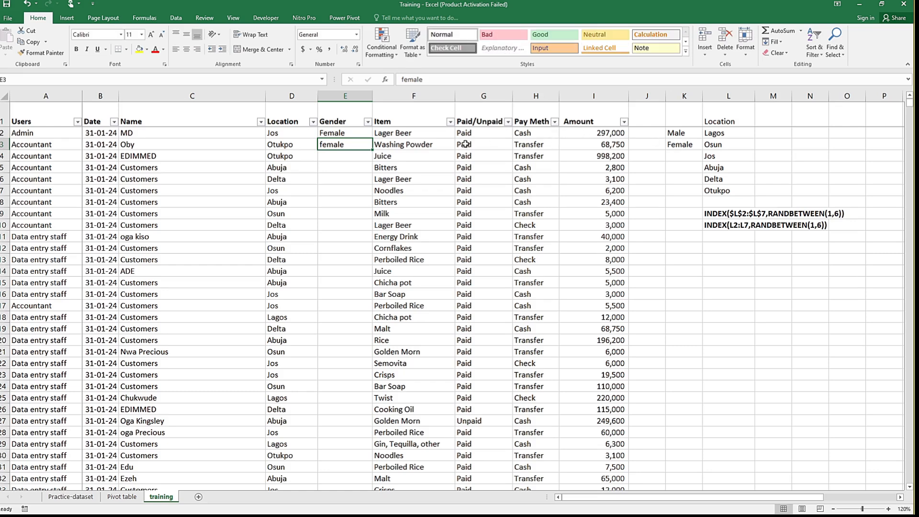
# Step: Copy the random gender formula from E2 into E3 and fill it down the blank Gender cells below
pyautogui.click(367, 134)
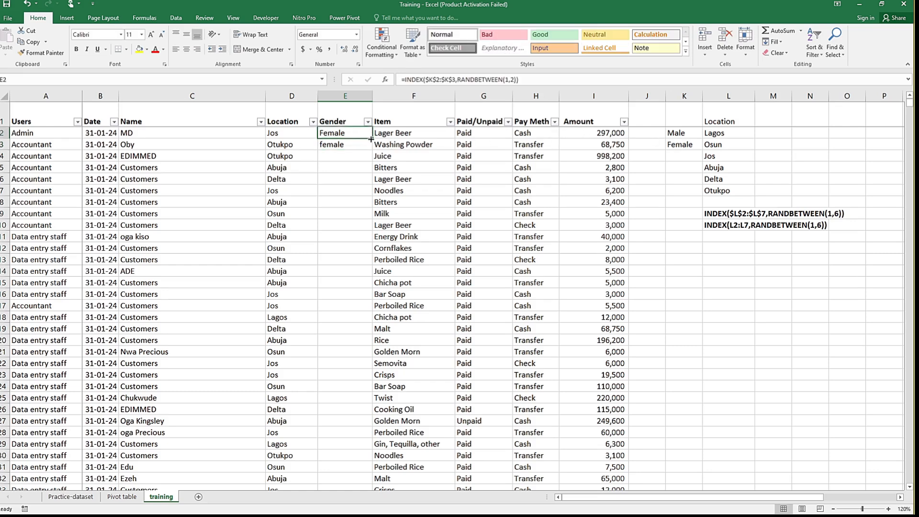
pyautogui.moveTo(371, 139); pyautogui.dragTo(371, 149)
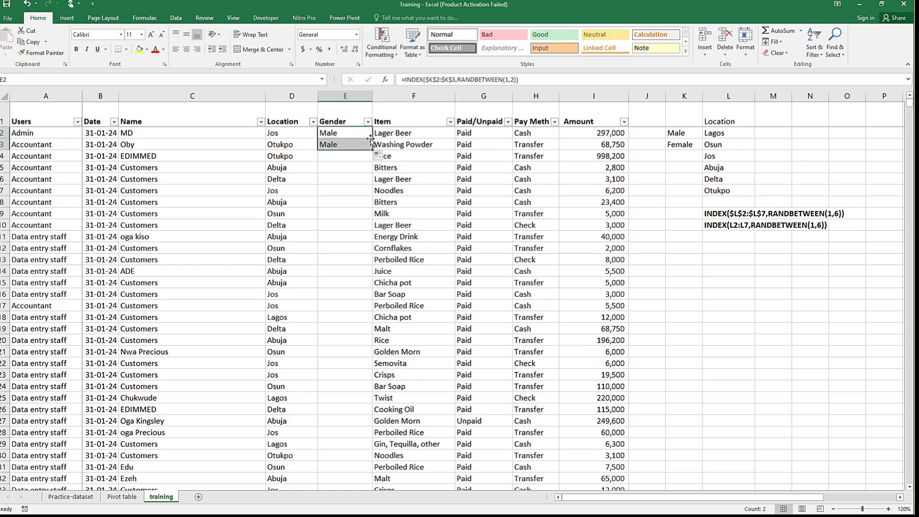
pyautogui.click(359, 146)
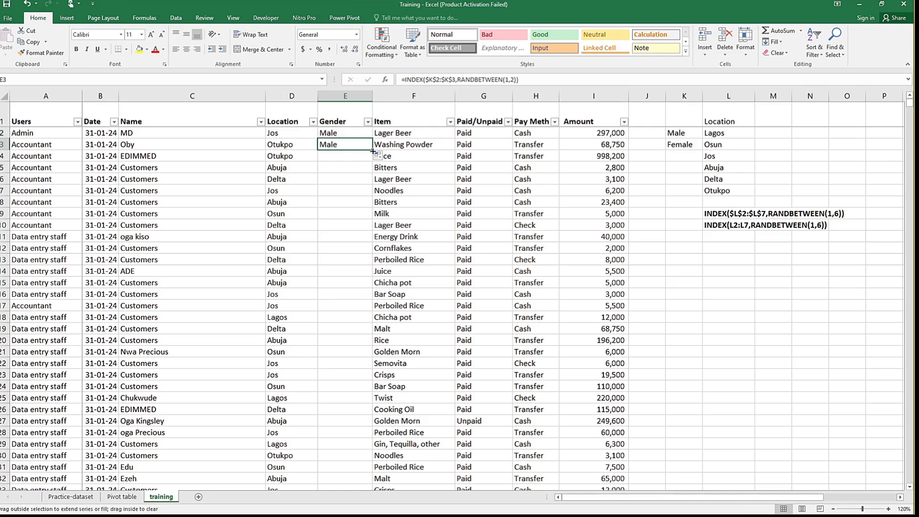
pyautogui.hotkey('ctrl', 'shift', 'Down')
pyautogui.hotkey('ctrl', 'd')
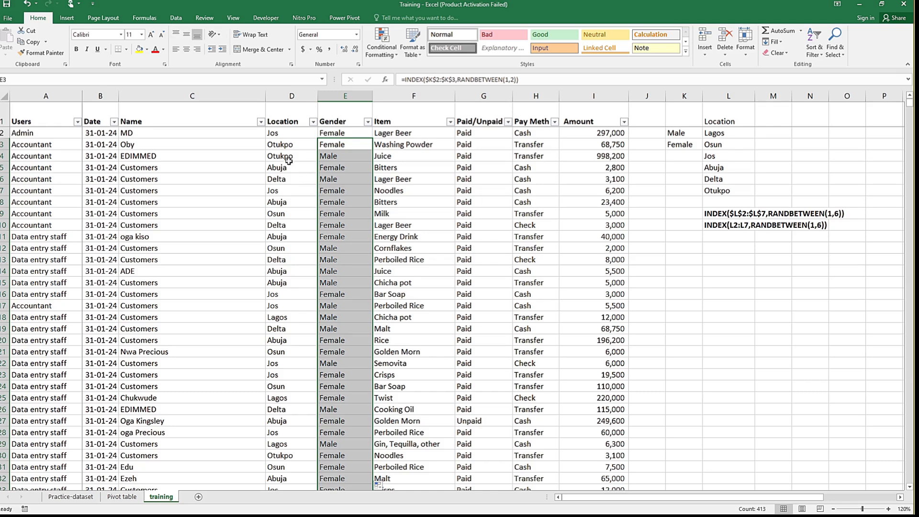
pyautogui.click(315, 157)
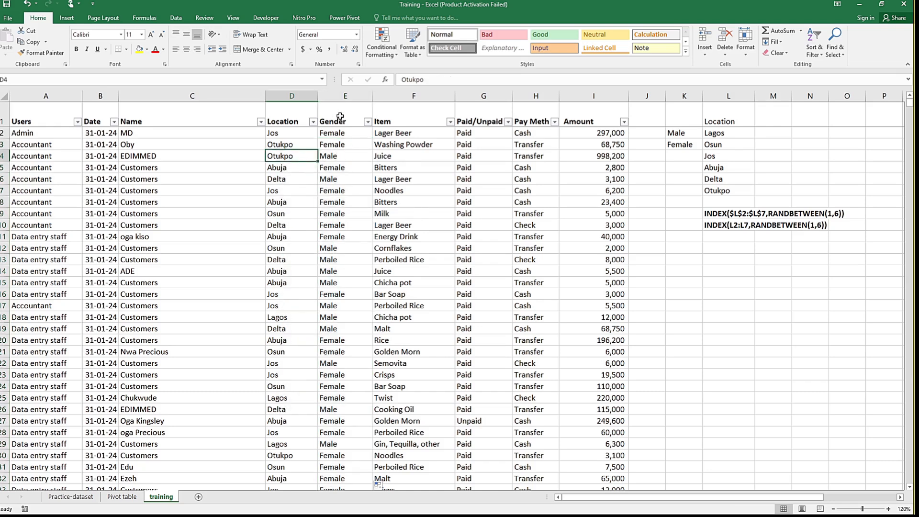
# Step: Extend the Gender formula over the leftover text entry in E416 and down the blank rows beneath it, checking how far the column is filled
pyautogui.click(345, 134)
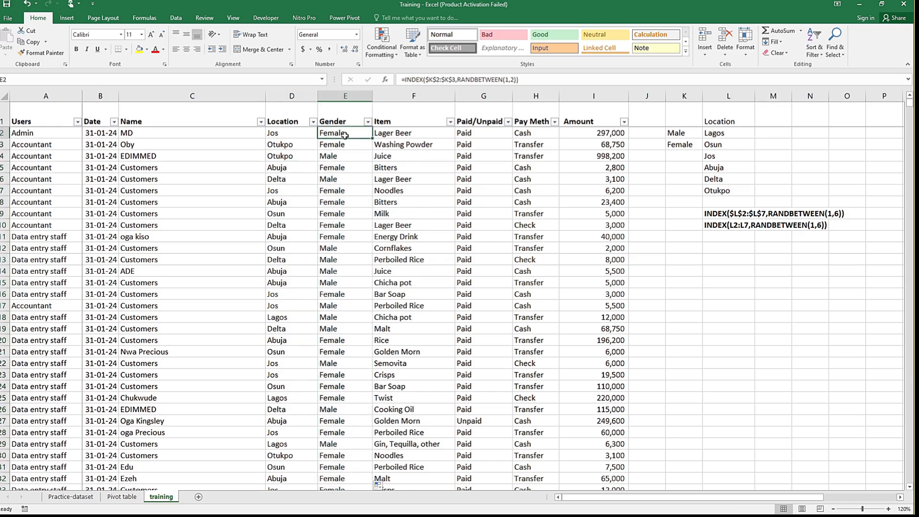
pyautogui.hotkey('ctrl', 'shift', 'Down')
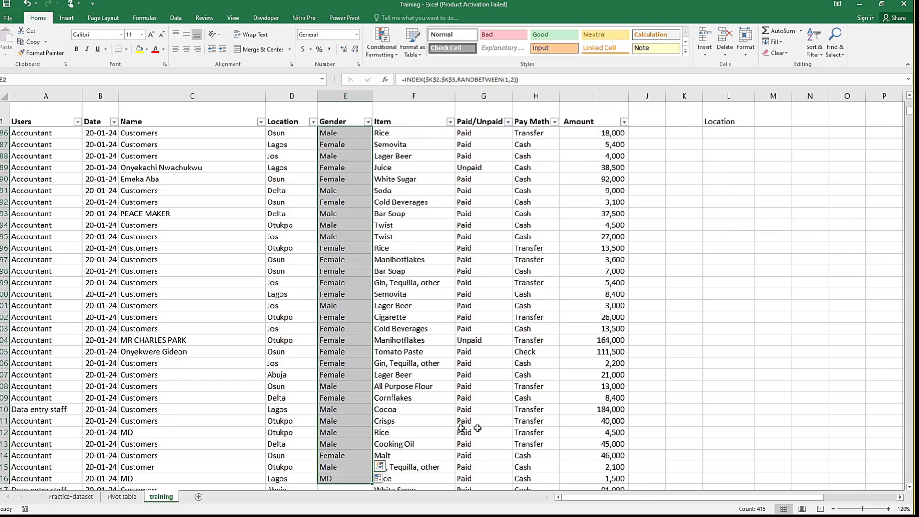
pyautogui.click(358, 450)
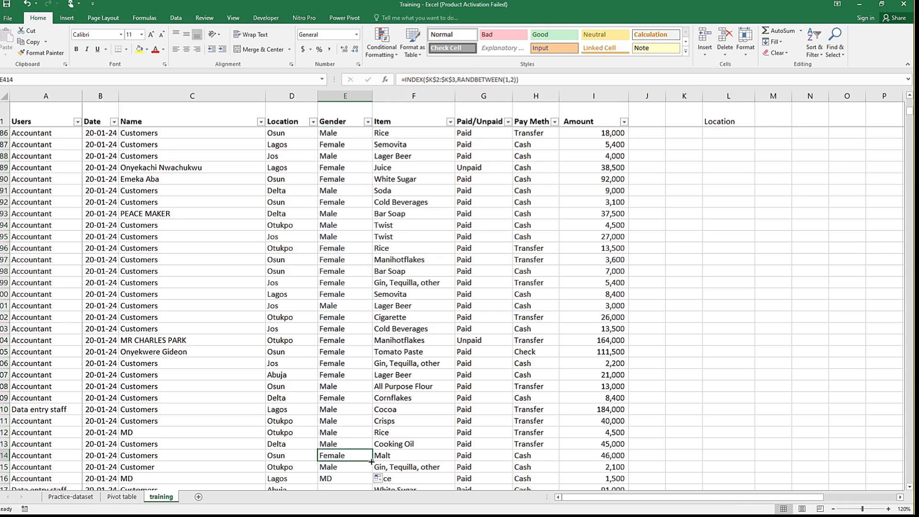
pyautogui.click(343, 478)
pyautogui.click(345, 459)
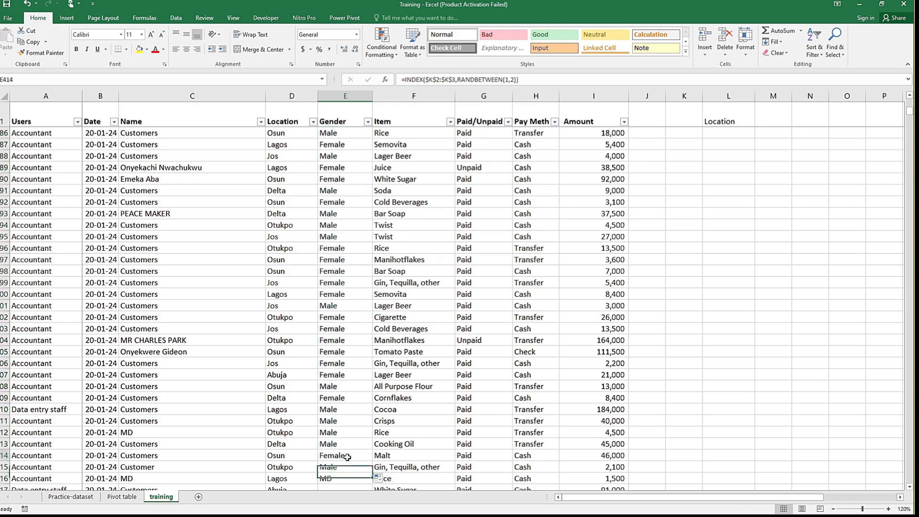
pyautogui.doubleClick(374, 461)
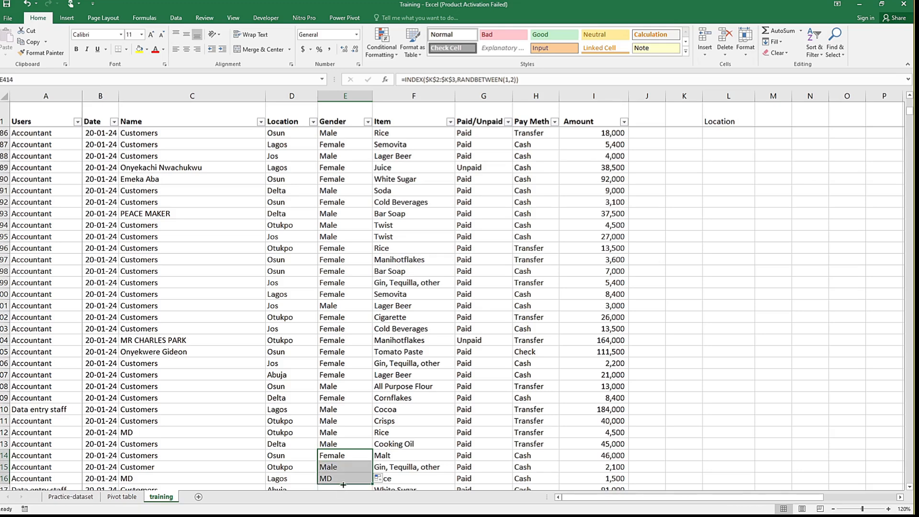
pyautogui.click(360, 467)
pyautogui.click(367, 477)
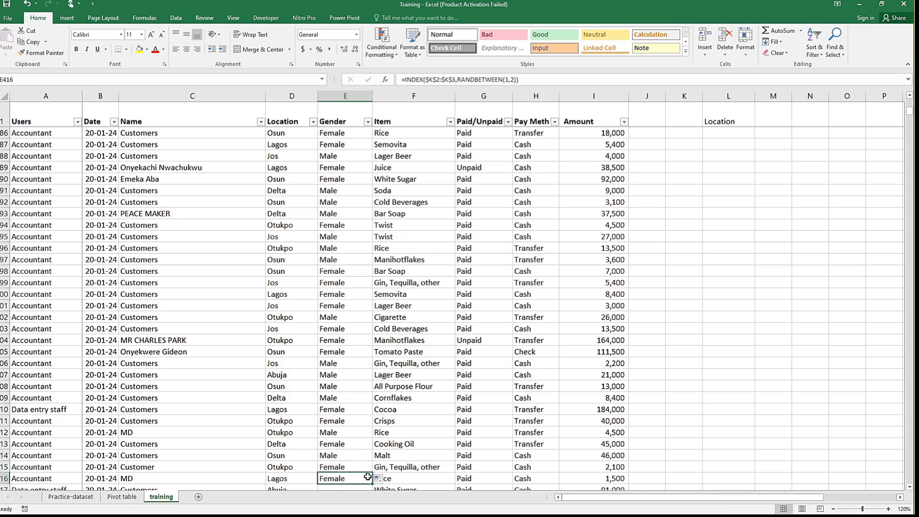
pyautogui.moveTo(371, 482); pyautogui.dragTo(372, 484)
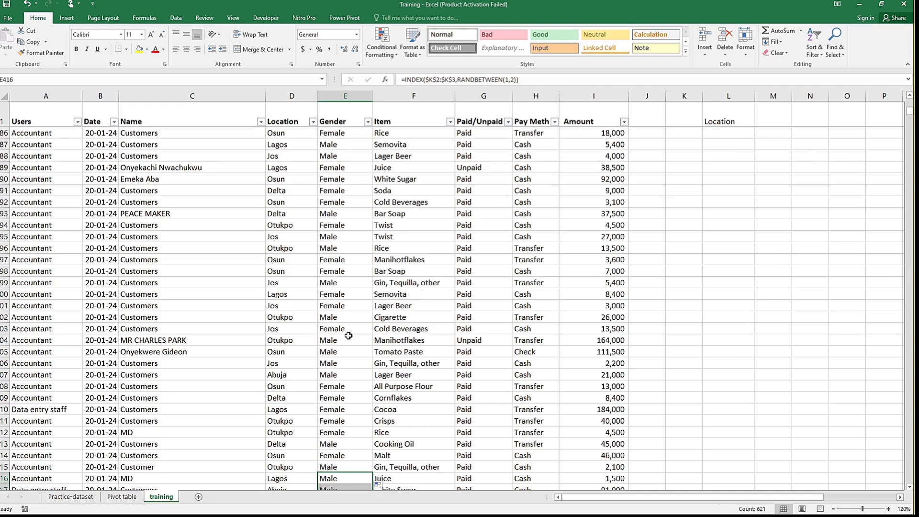
pyautogui.click(345, 359)
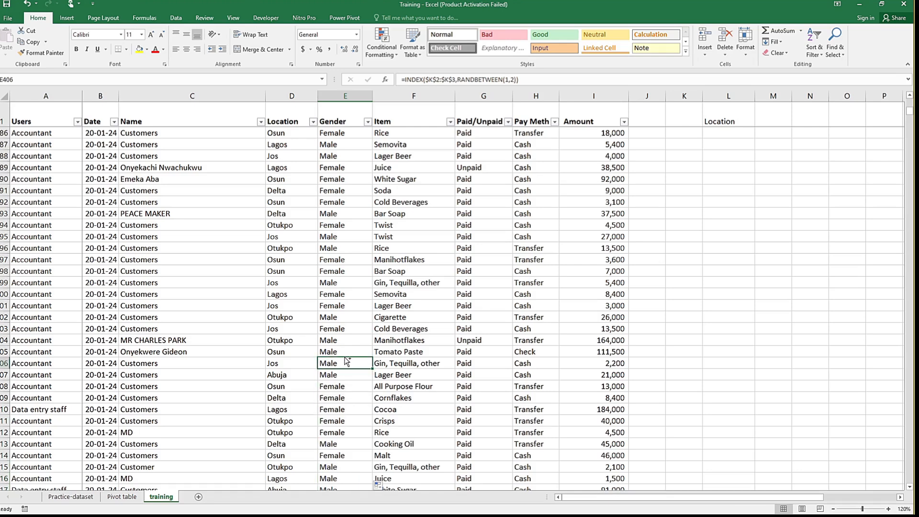
pyautogui.hotkey('ctrl', 'shift', 'Down')
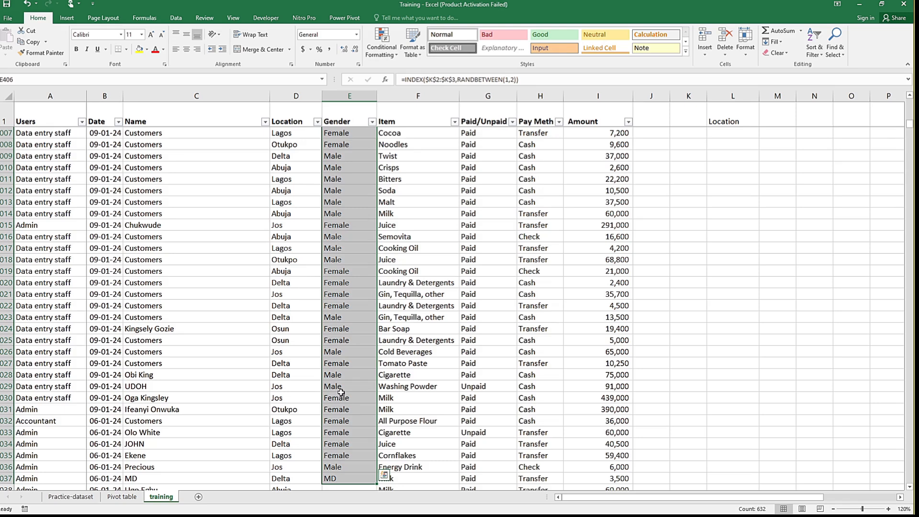
# Step: Clear the whole Gender column E and re-enter the header Gender in E1
pyautogui.click(342, 116)
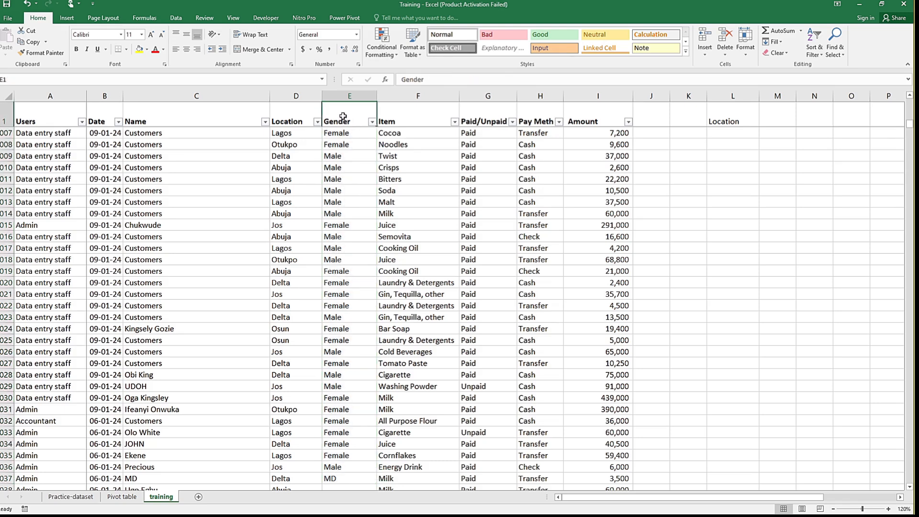
pyautogui.press('Down')
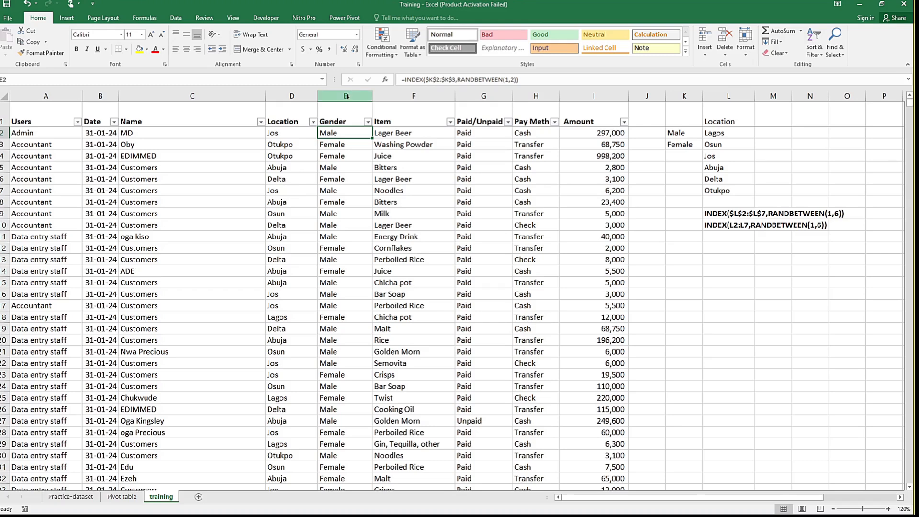
pyautogui.click(347, 96)
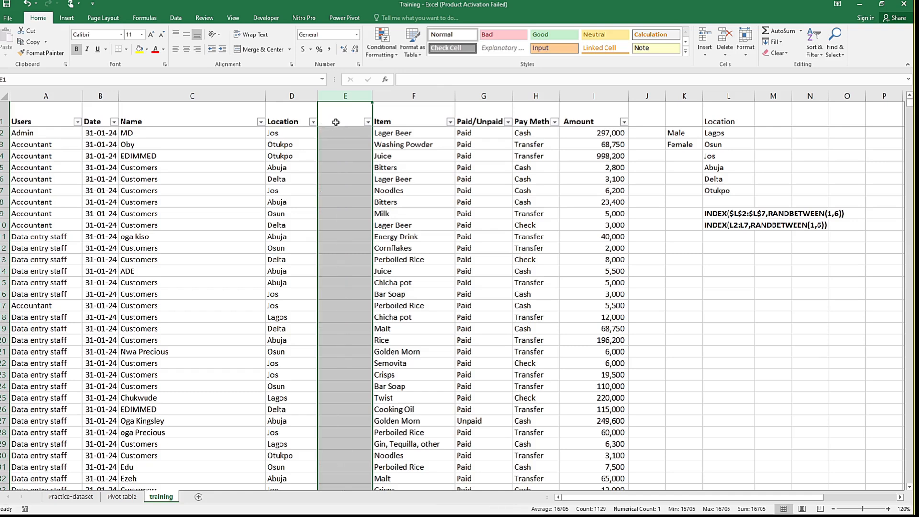
pyautogui.press('Delete')
pyautogui.write('G')
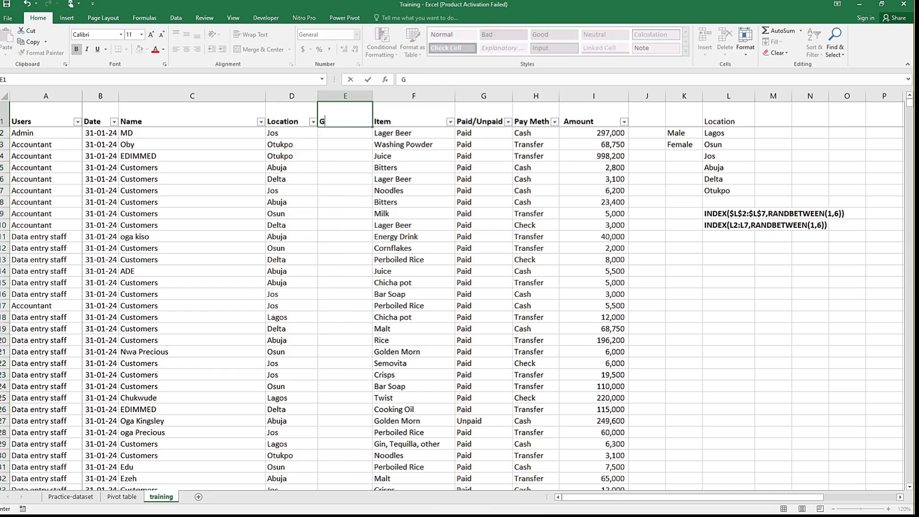
pyautogui.write('ender')
pyautogui.press('Return')
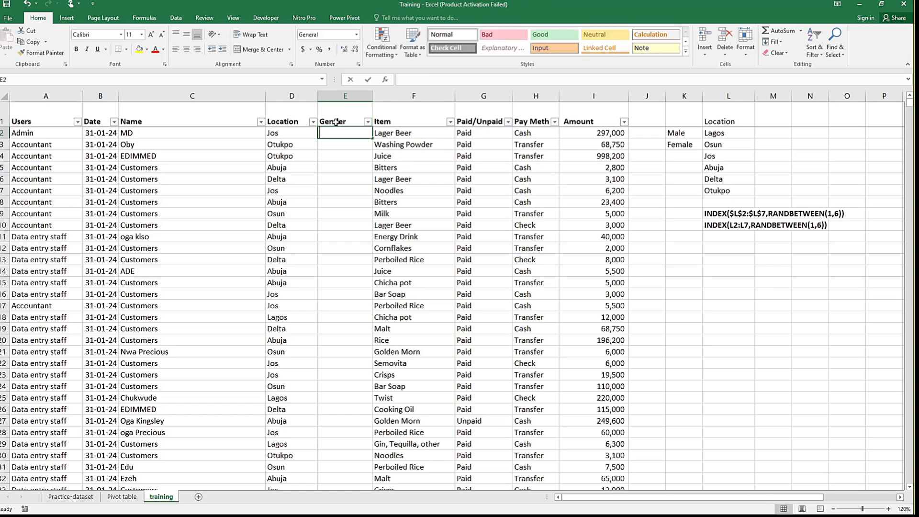
# Step: Enter =INDEX($K$2:$K$3,RANDBETWEEN(1,2)) in E2 under the re-created Gender header
pyautogui.write('=INDEX(')
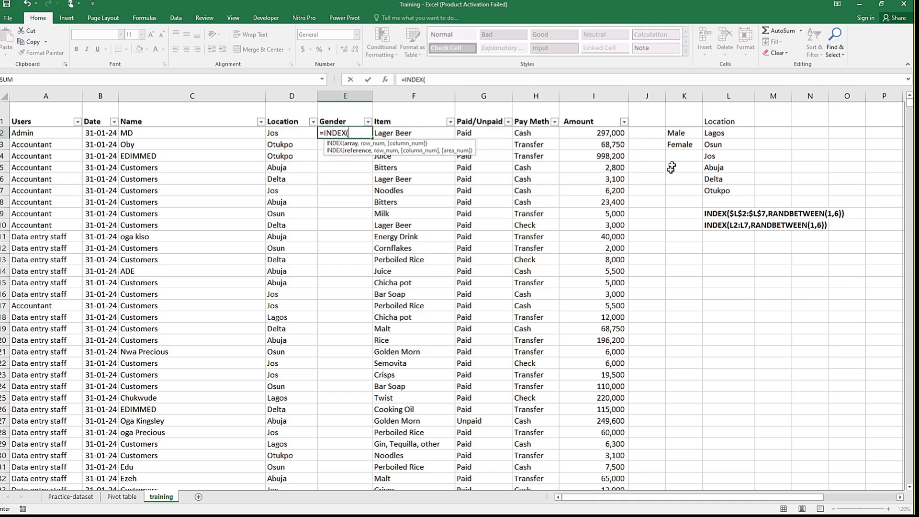
pyautogui.moveTo(676, 134); pyautogui.dragTo(680, 145)
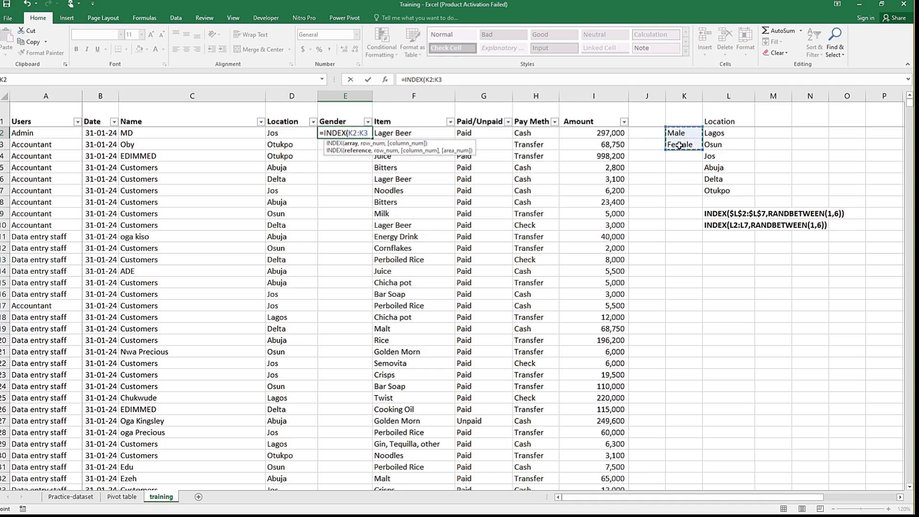
pyautogui.press('F4')
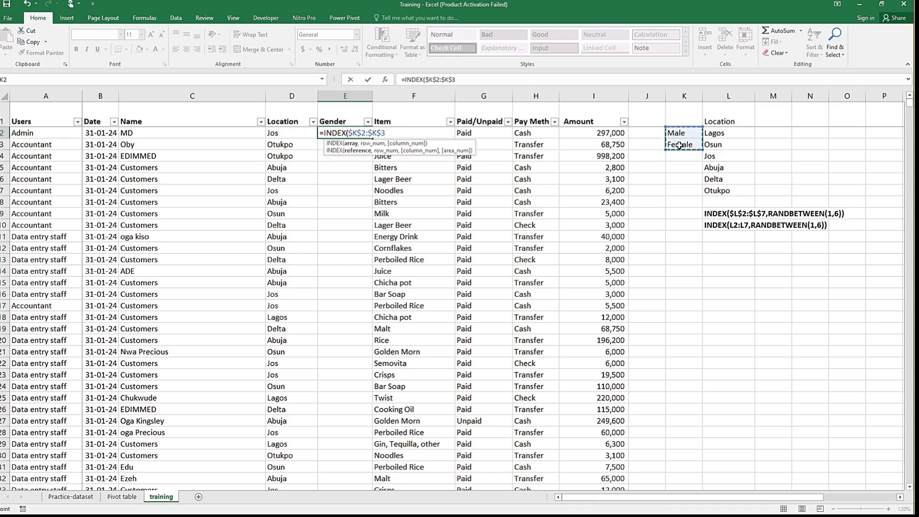
pyautogui.write(',r')
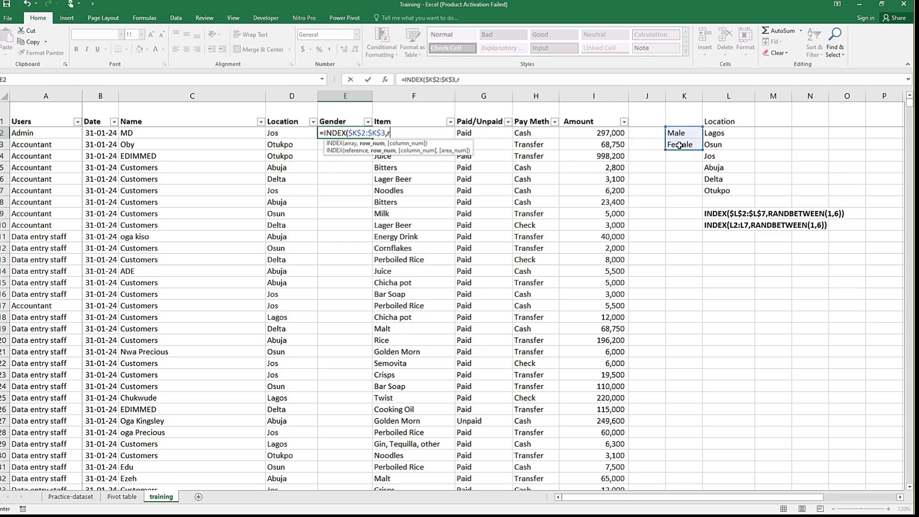
pyautogui.write('an')
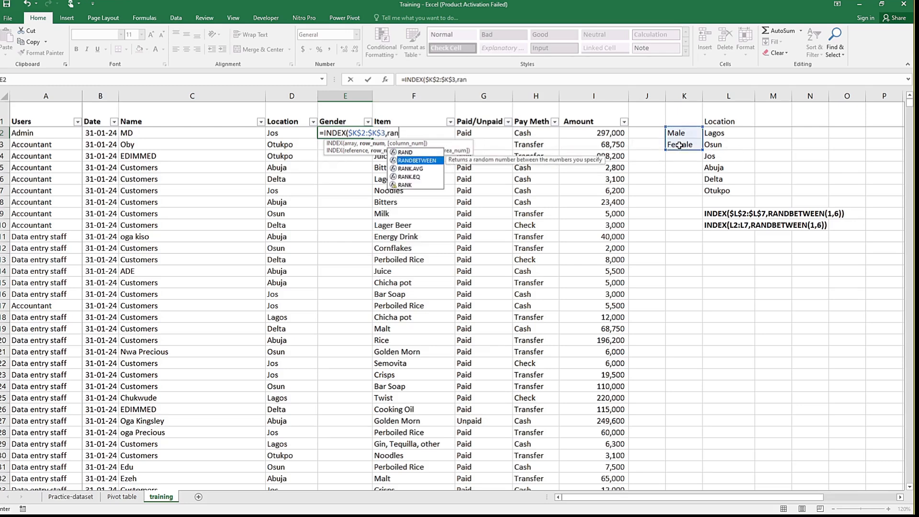
pyautogui.press('Tab')
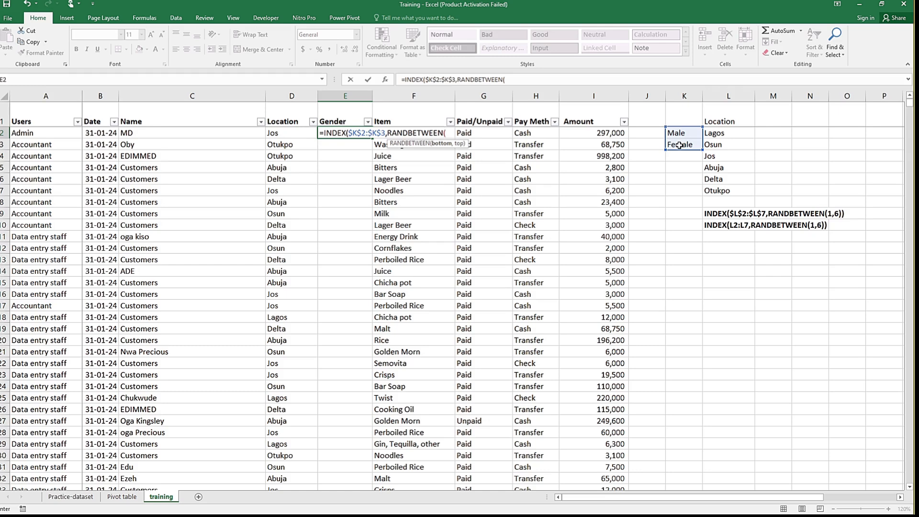
pyautogui.write('1,2))')
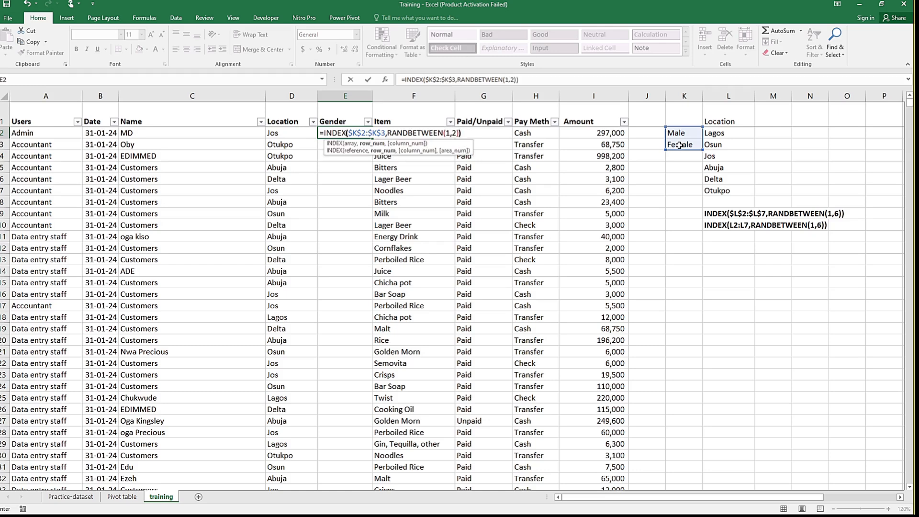
pyautogui.press('Return')
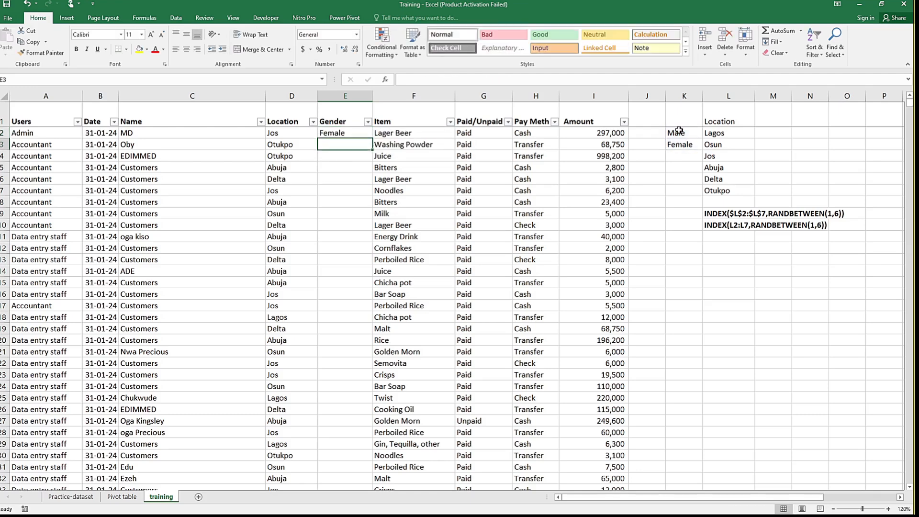
# Step: Fill the E2 gender formula down the whole Gender column and check that it reaches the last data row, 17833
pyautogui.click(358, 134)
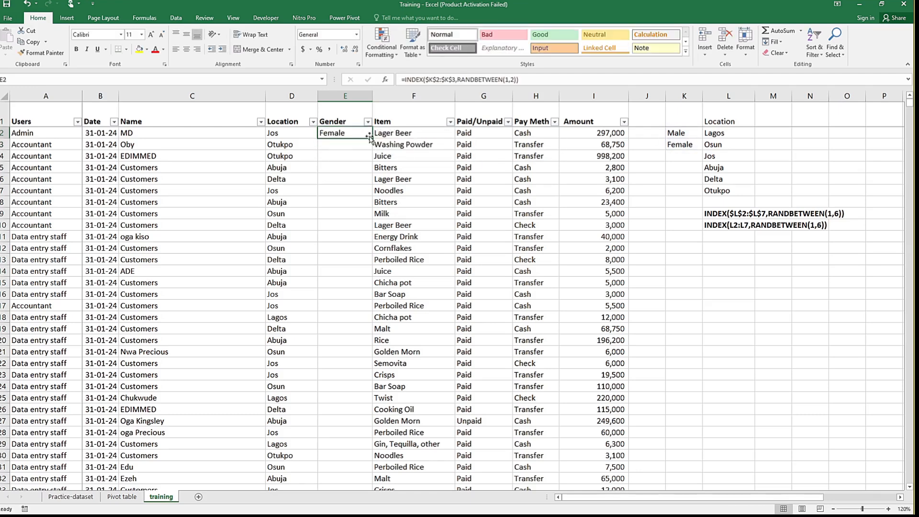
pyautogui.doubleClick(371, 138)
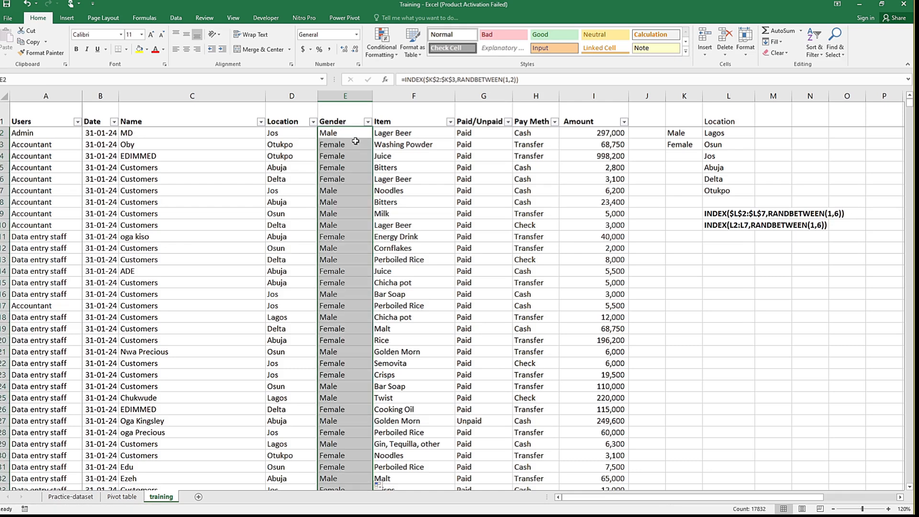
pyautogui.click(289, 145)
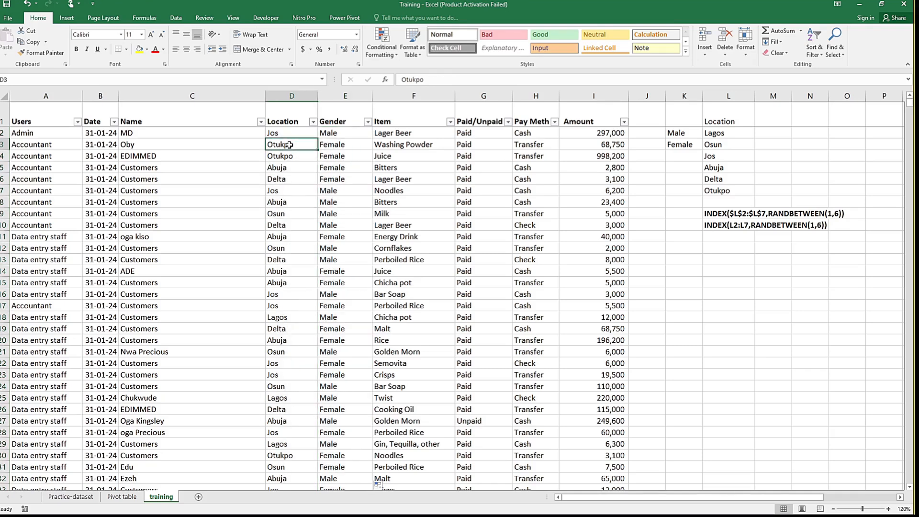
pyautogui.hotkey('ctrl', 'shift', 'Down')
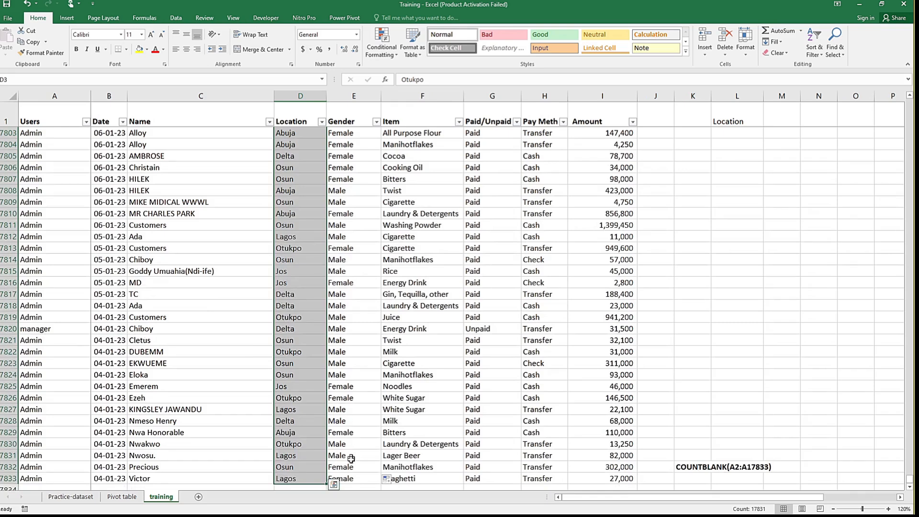
pyautogui.click(345, 473)
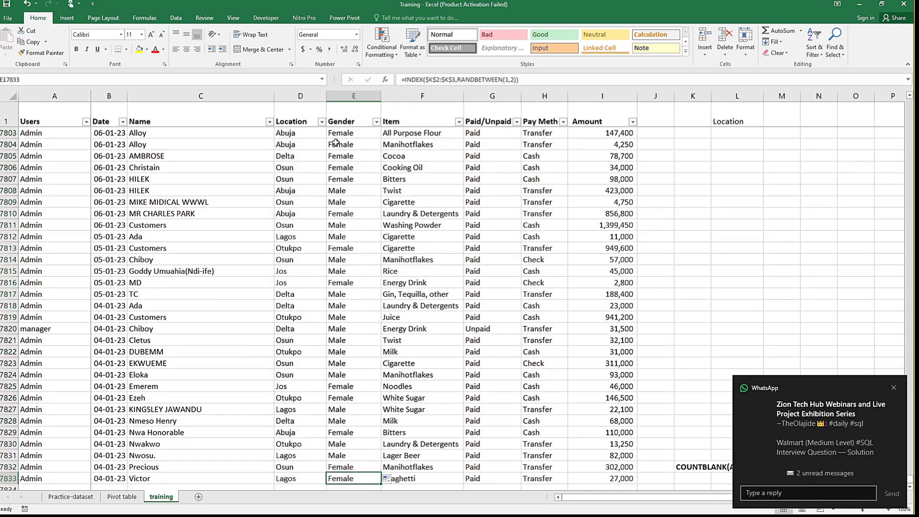
pyautogui.click(132, 501)
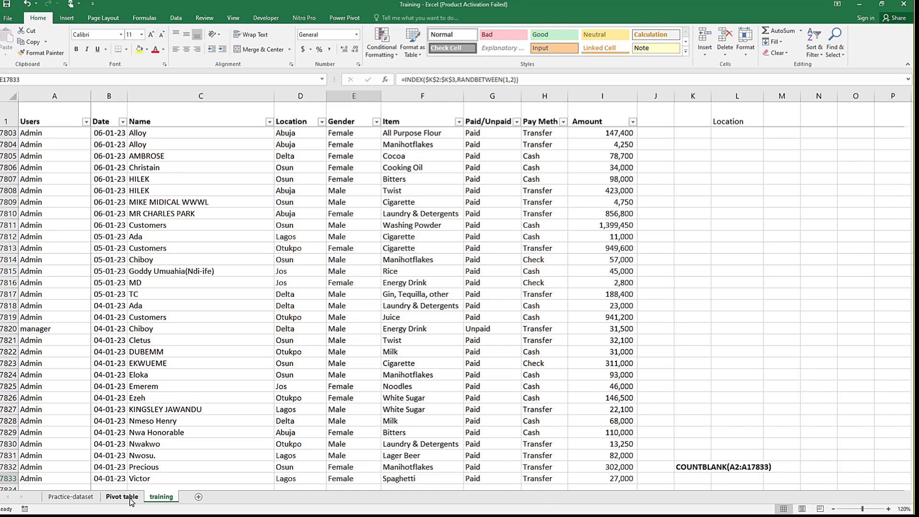
pyautogui.click(161, 497)
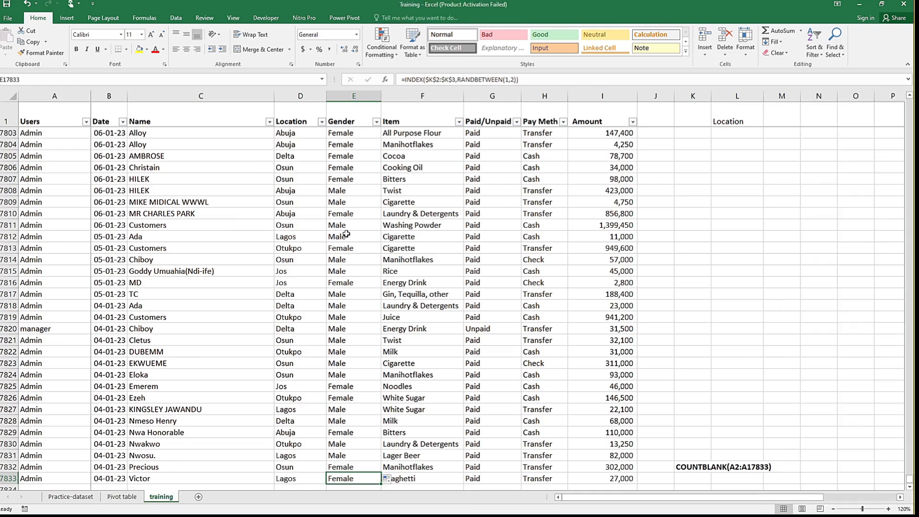
# Step: Copy the whole Gender column E and paste it over itself as values, replacing the random formulas with fixed text
pyautogui.click(348, 116)
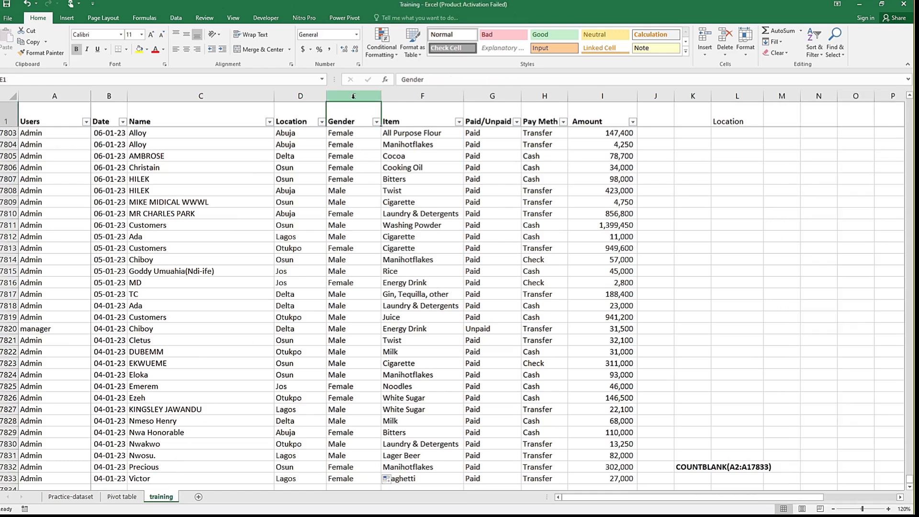
pyautogui.click(353, 96)
pyautogui.hotkey('ctrl', 'c')
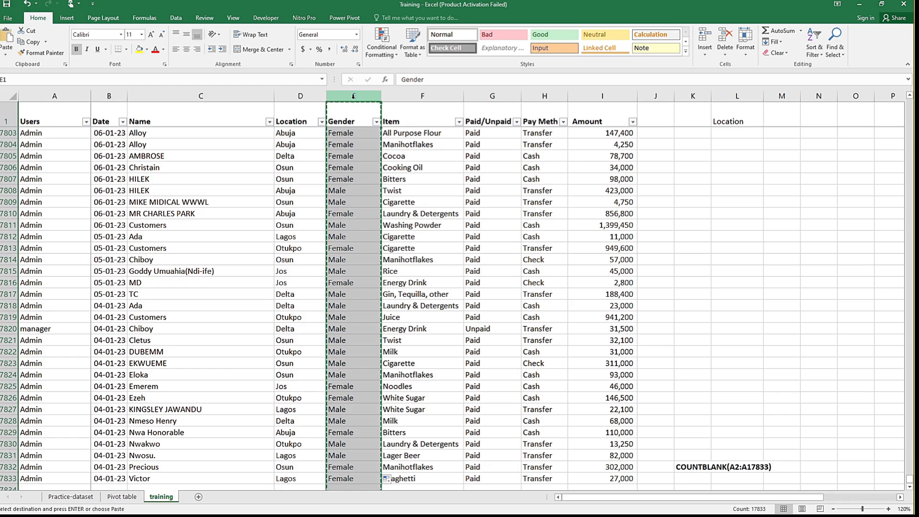
pyautogui.click(4, 55)
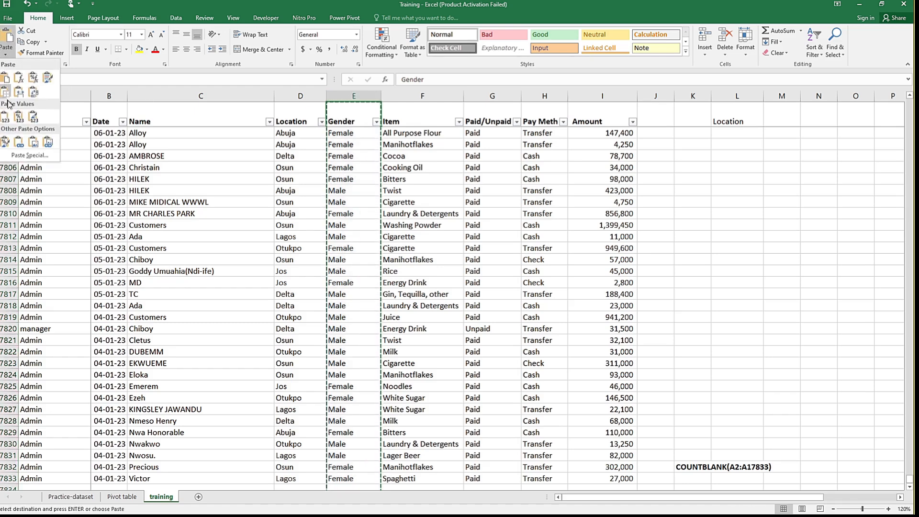
pyautogui.click(5, 117)
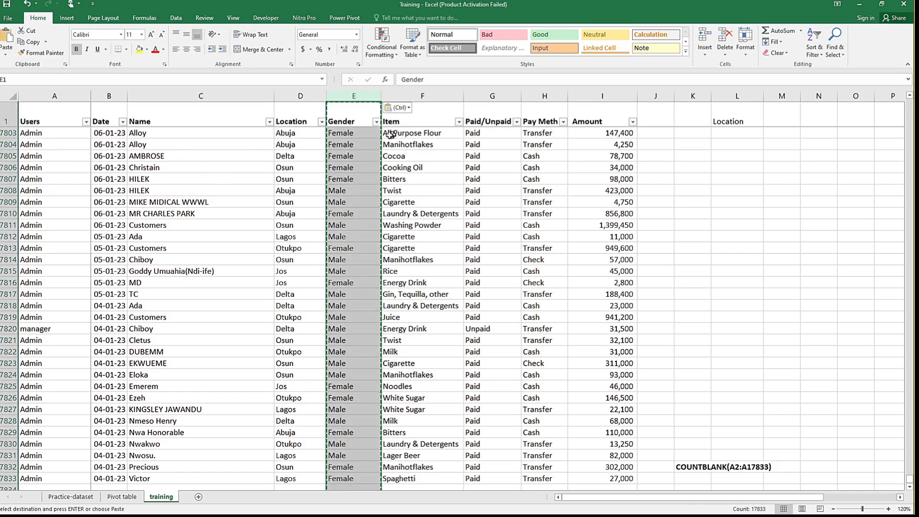
pyautogui.click(357, 135)
pyautogui.press('Escape')
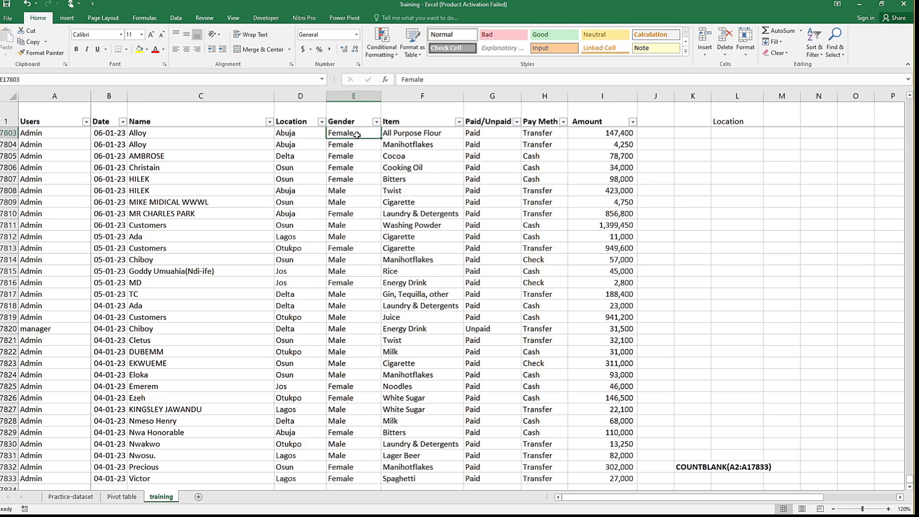
pyautogui.press('Down')
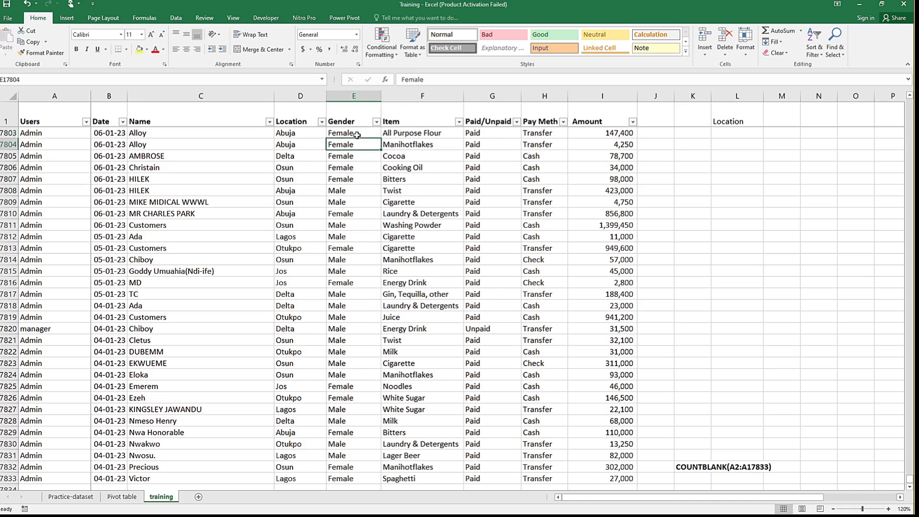
# Step: Refresh the PivotTable on the Pivot table sheet and add Gender as its column field
pyautogui.click(122, 497)
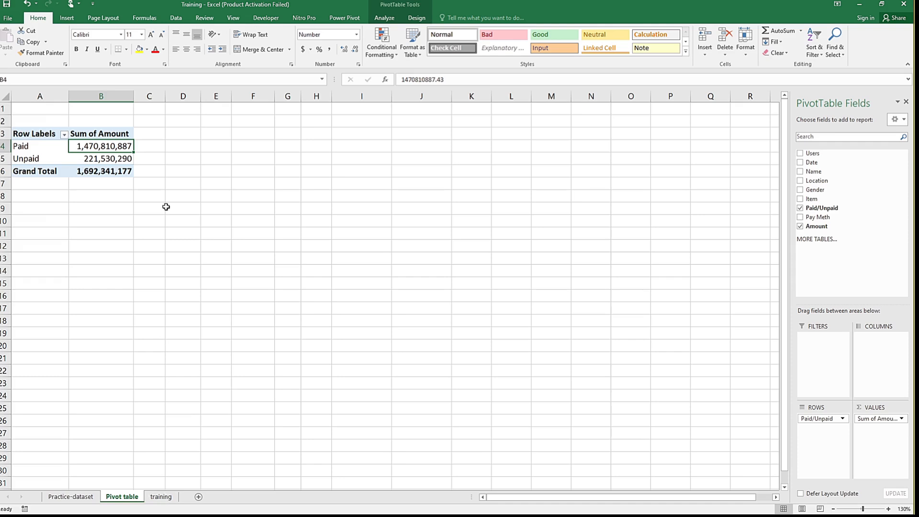
pyautogui.click(176, 18)
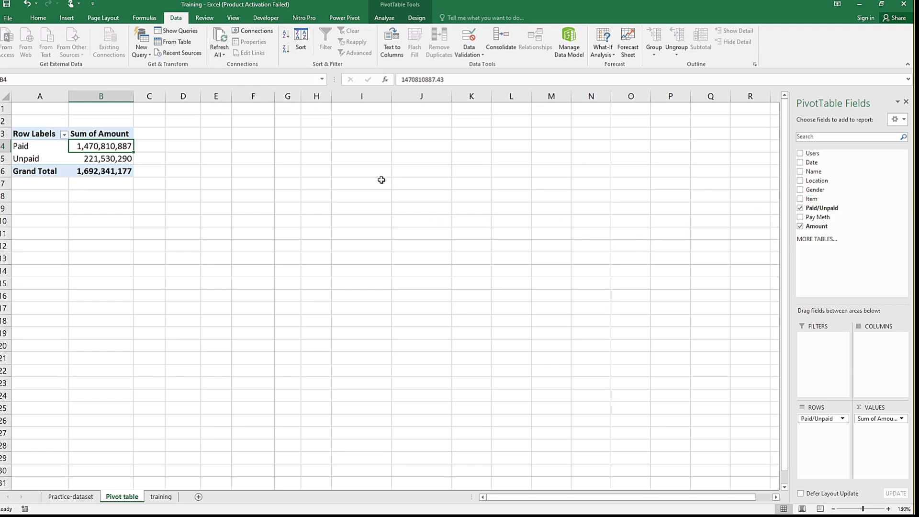
pyautogui.click(220, 39)
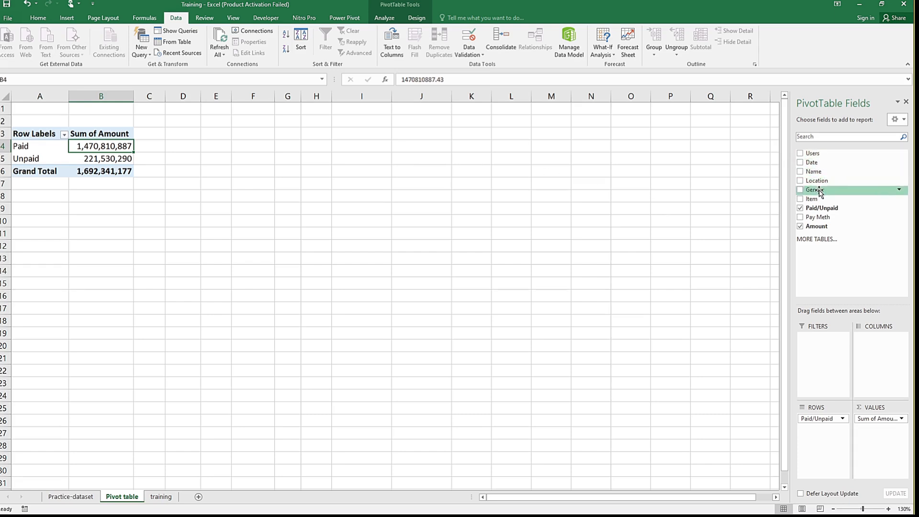
pyautogui.moveTo(820, 191); pyautogui.dragTo(870, 344)
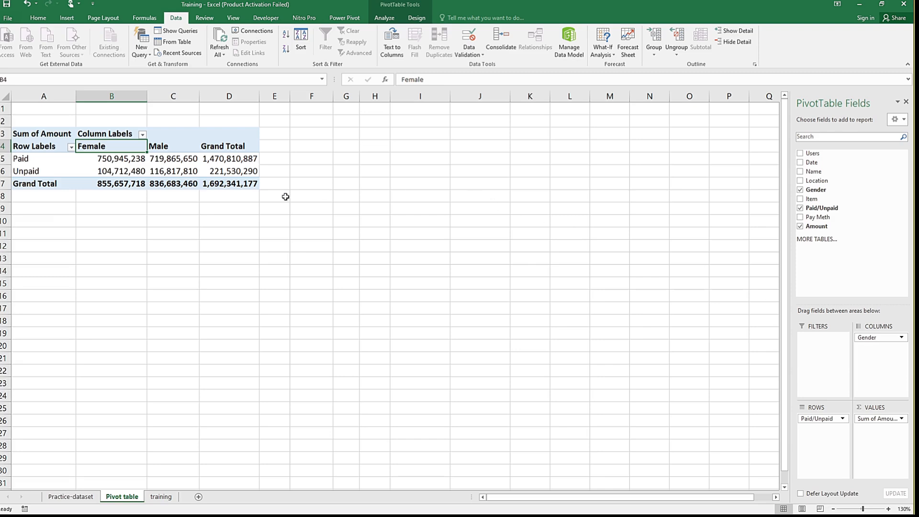
pyautogui.click(108, 158)
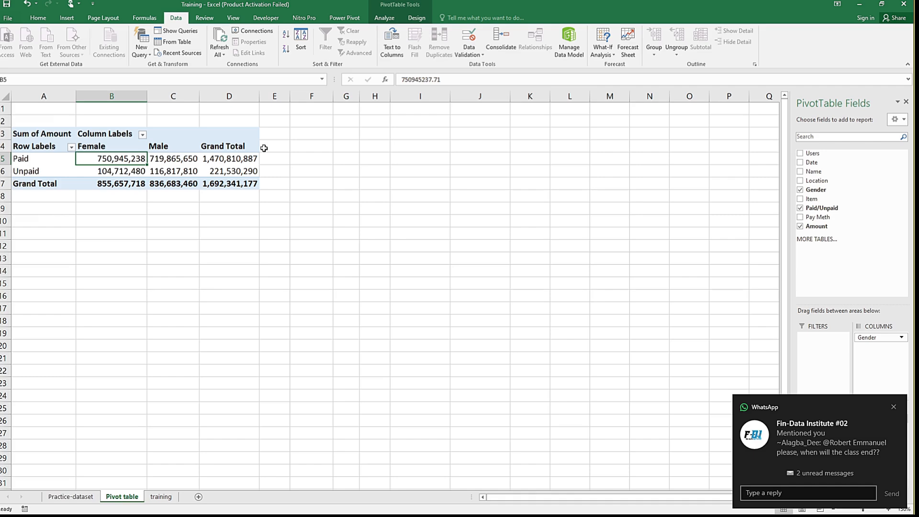
# Step: Switch to WhatsApp, send the reply "It will end by 9pm" in the Fin-Data Institute group chat, and return to Excel
pyautogui.moveTo(305, 3)
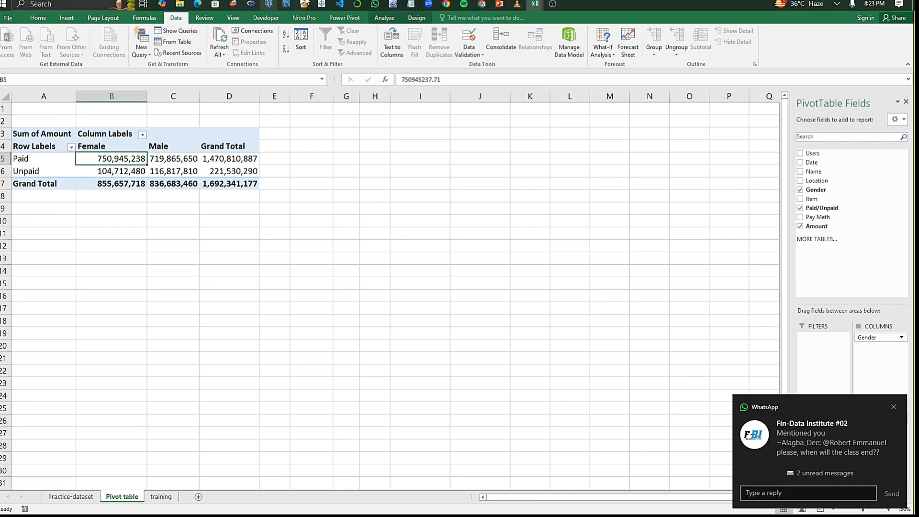
pyautogui.click(375, 4)
pyautogui.click(502, 169)
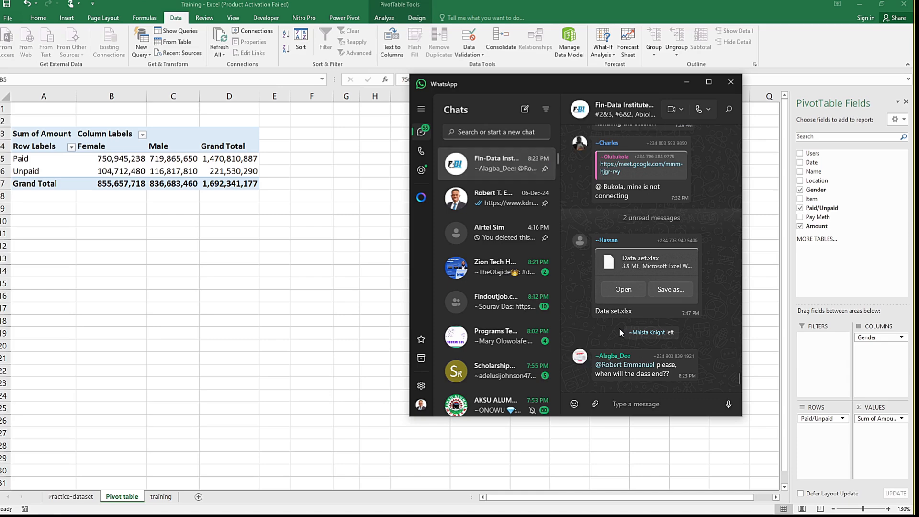
pyautogui.write('It will enf')
pyautogui.press('BackSpace')
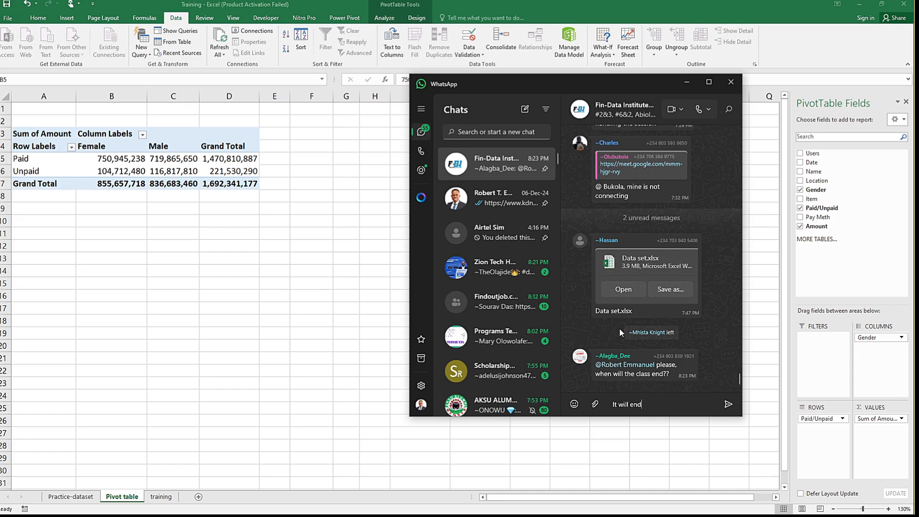
pyautogui.write('d by 9pm')
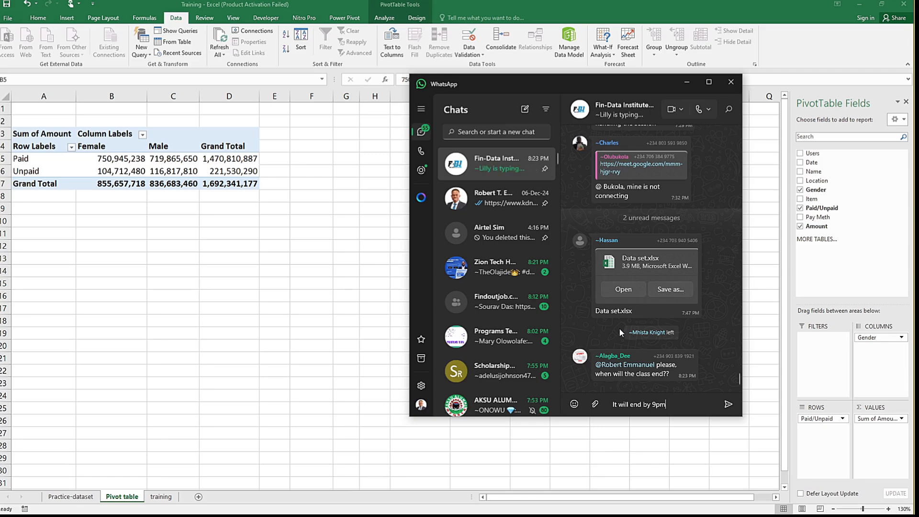
pyautogui.press('Return')
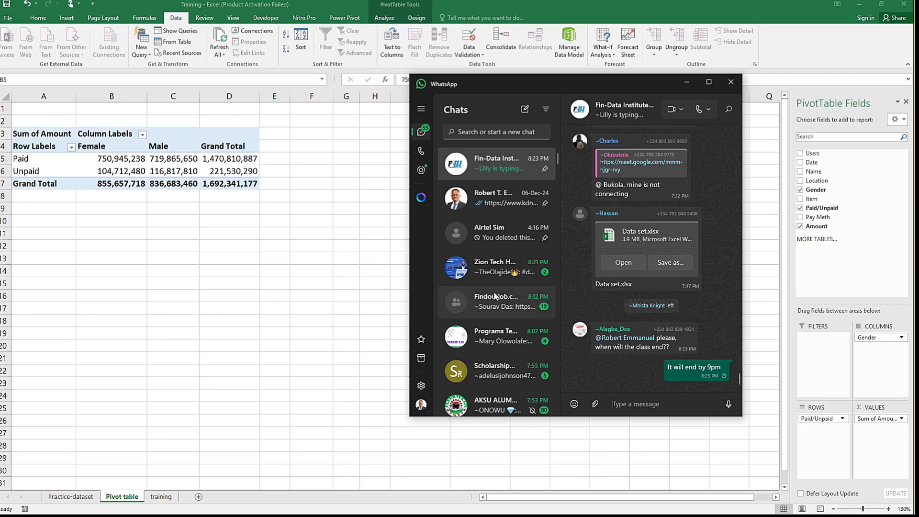
pyautogui.hotkey('alt', 'Tab')
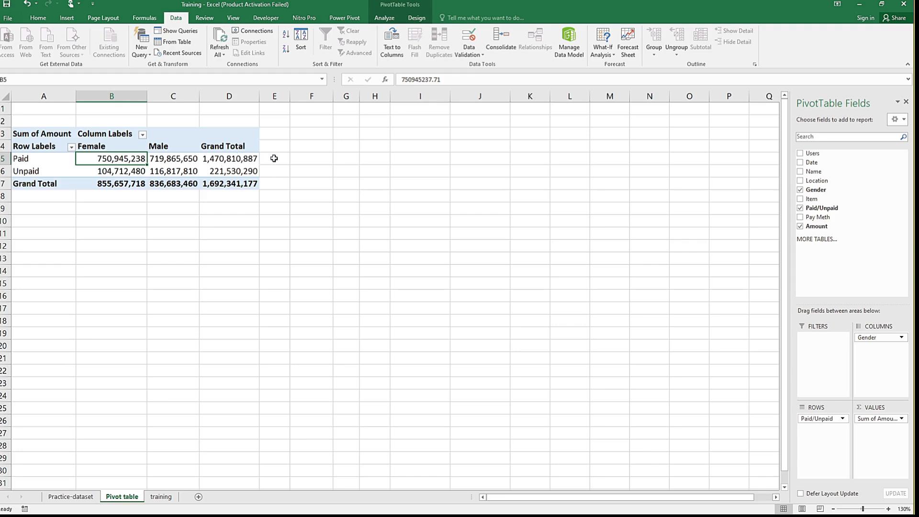
# Step: Insert a Clustered Column PivotChart from the PivotTable and place it beside the table, starting near column E
pyautogui.click(208, 164)
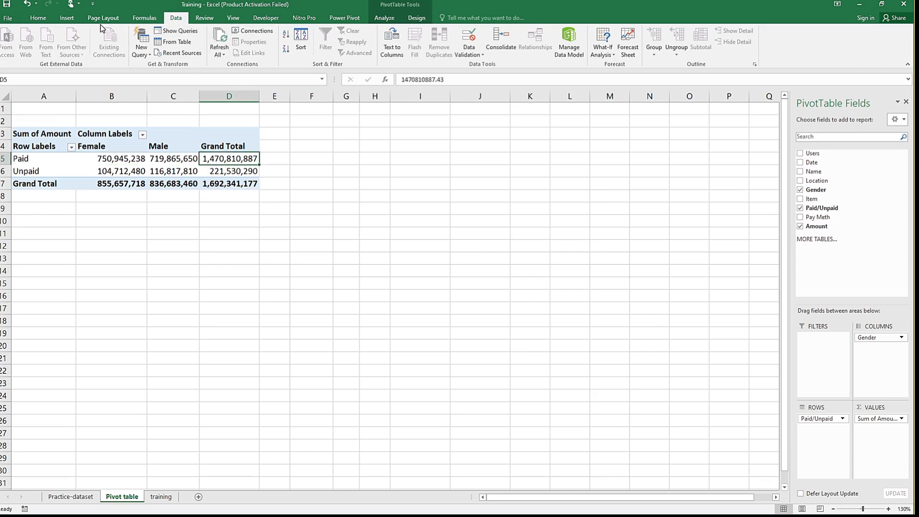
pyautogui.click(64, 18)
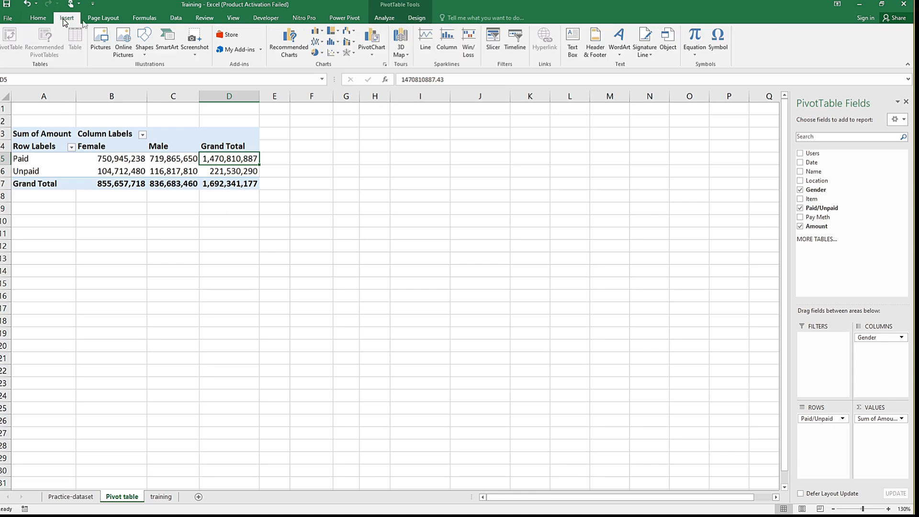
pyautogui.click(292, 41)
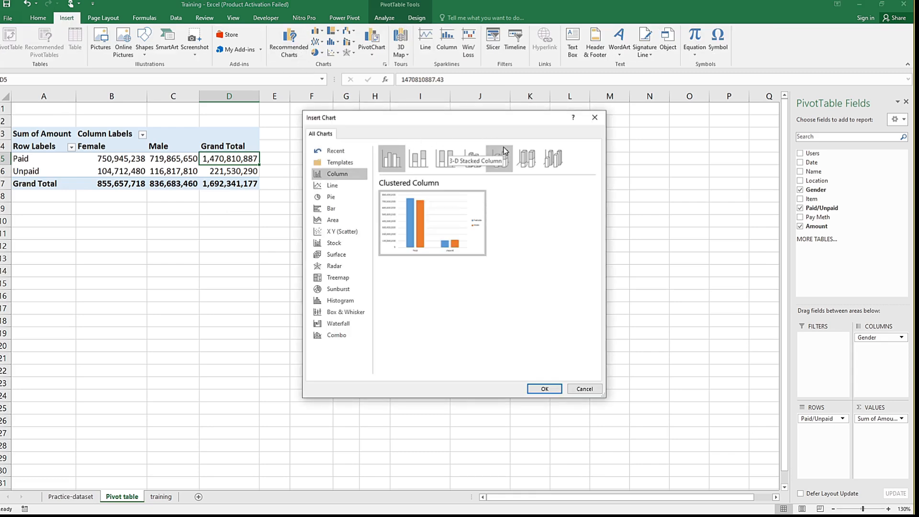
pyautogui.moveTo(417, 238)
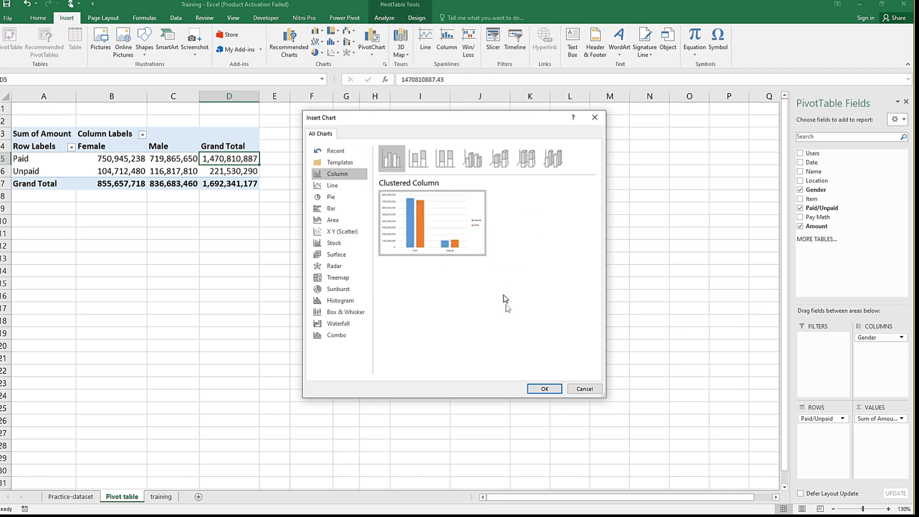
pyautogui.click(440, 161)
pyautogui.click(500, 162)
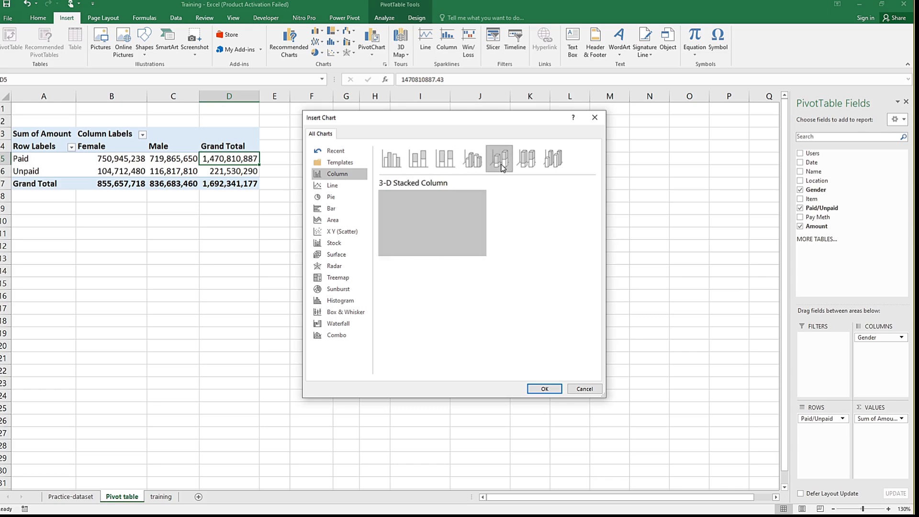
pyautogui.click(547, 165)
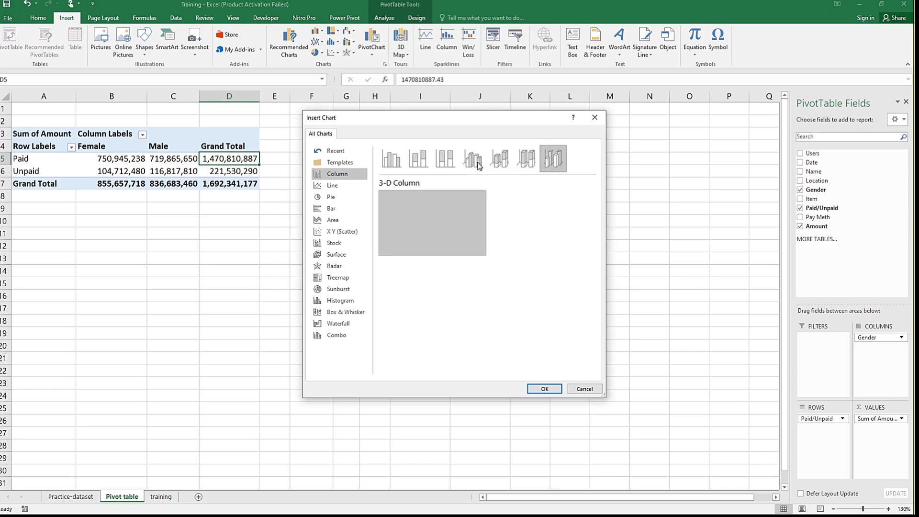
pyautogui.click(393, 160)
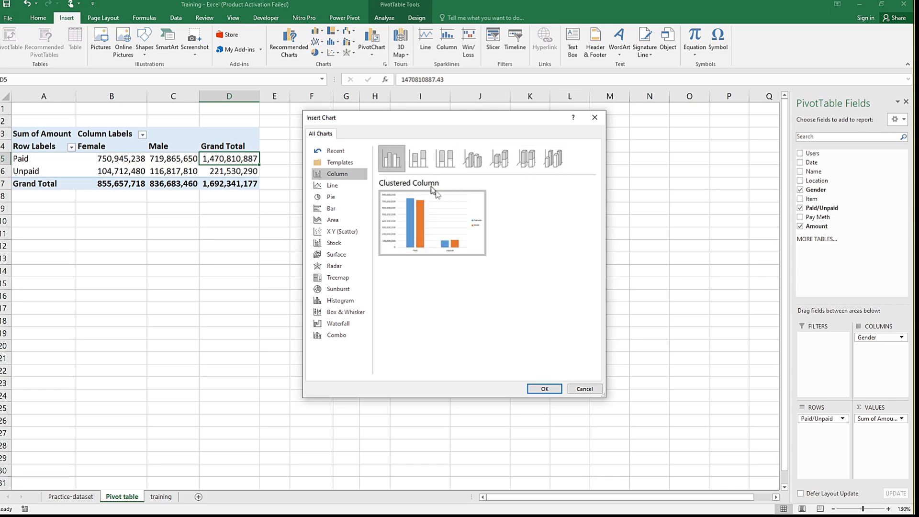
pyautogui.click(546, 390)
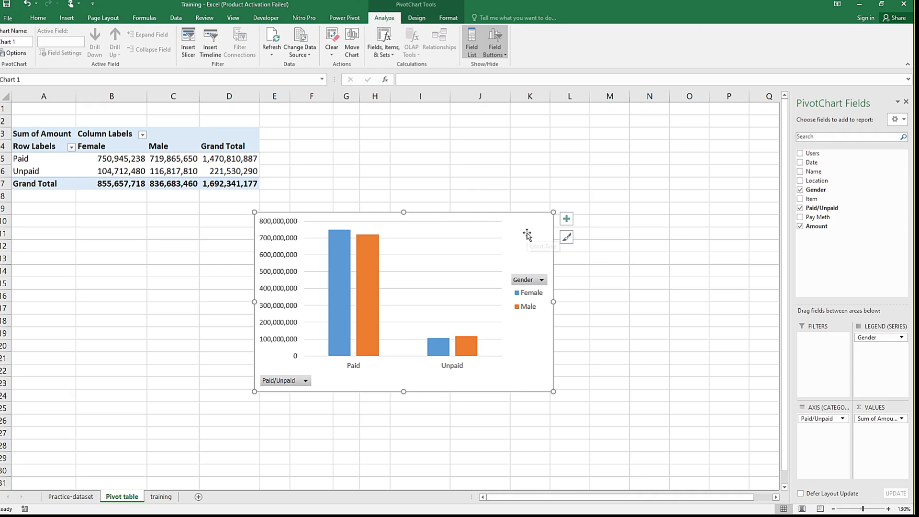
pyautogui.moveTo(537, 206); pyautogui.dragTo(537, 142)
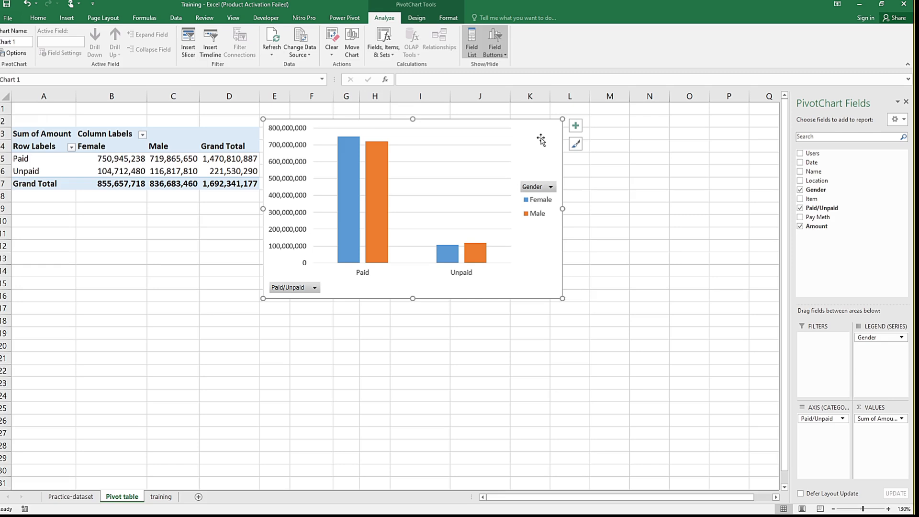
# Step: Add a data table and a chart title to the PivotChart
pyautogui.click(576, 126)
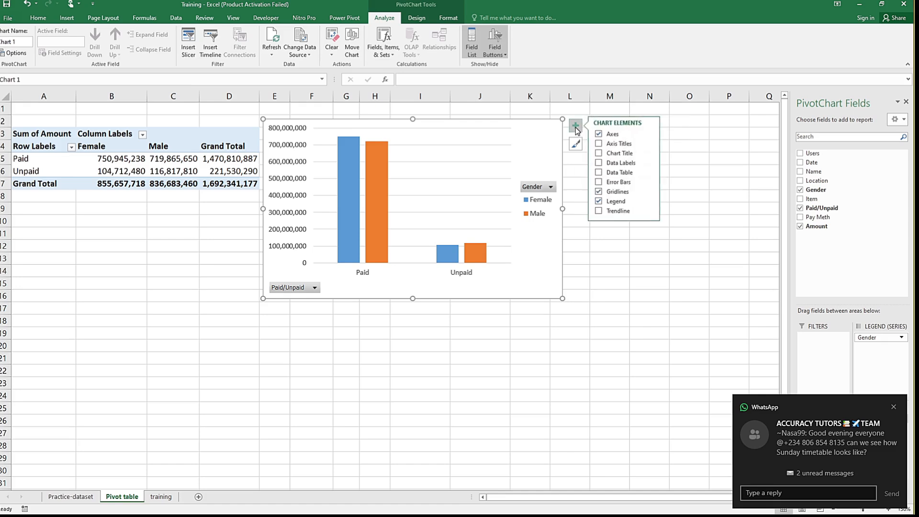
pyautogui.click(599, 172)
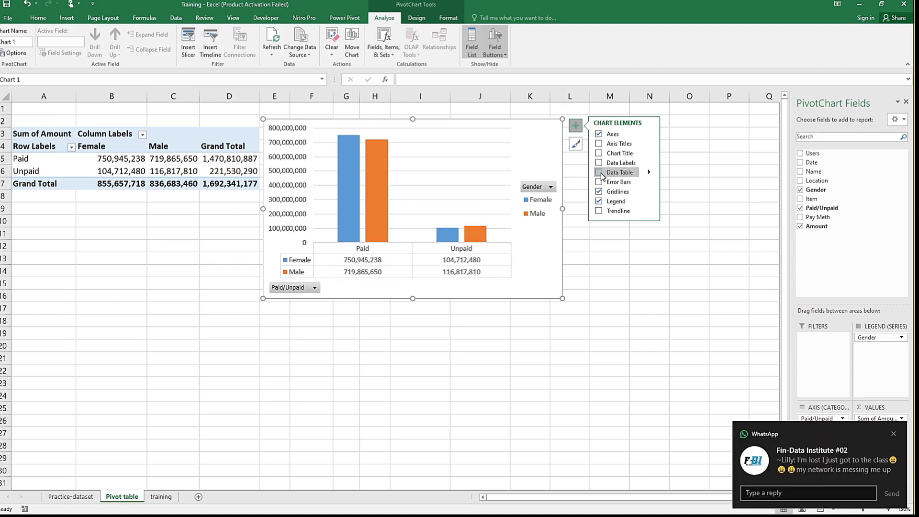
pyautogui.click(602, 176)
pyautogui.click(602, 175)
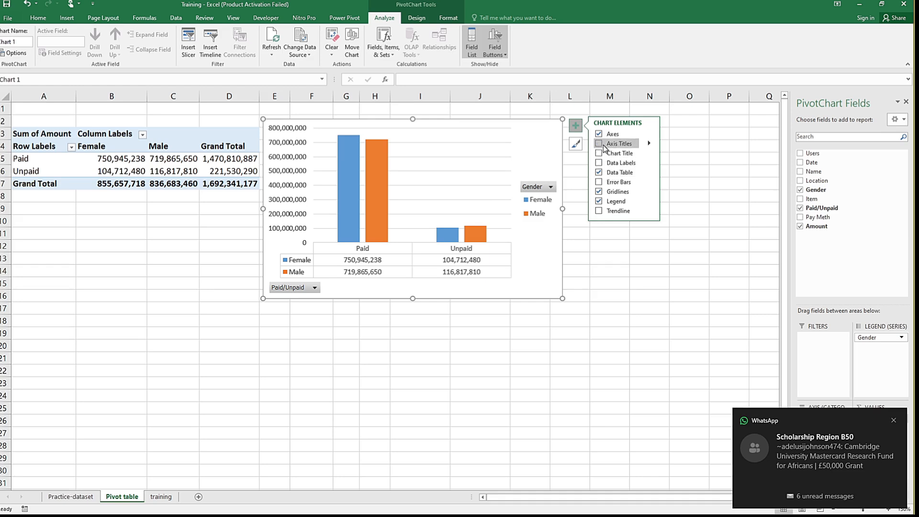
pyautogui.click(602, 156)
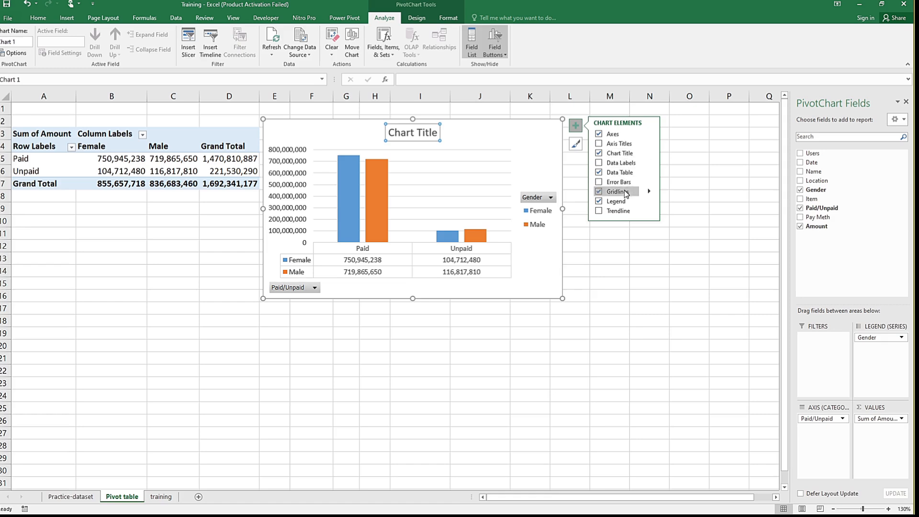
# Step: Try the chart legend at the Bottom, and set its position to Left
pyautogui.click(650, 202)
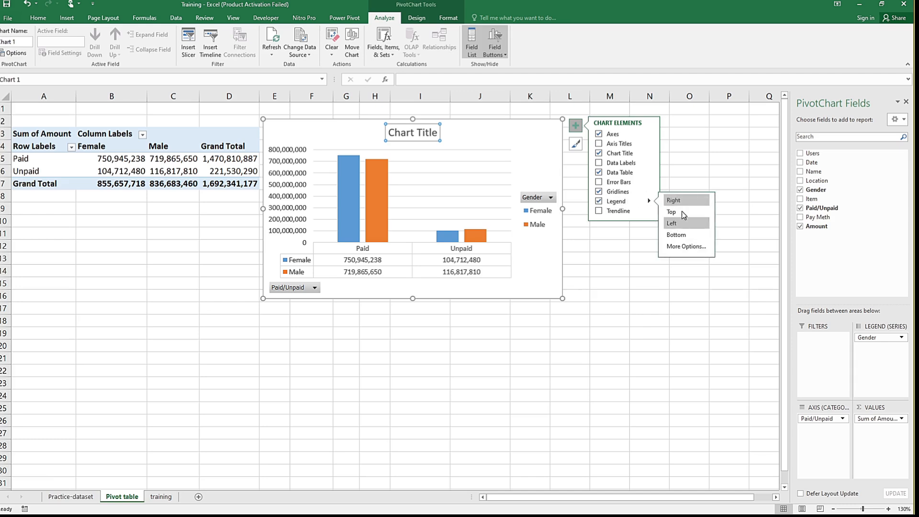
pyautogui.click(678, 235)
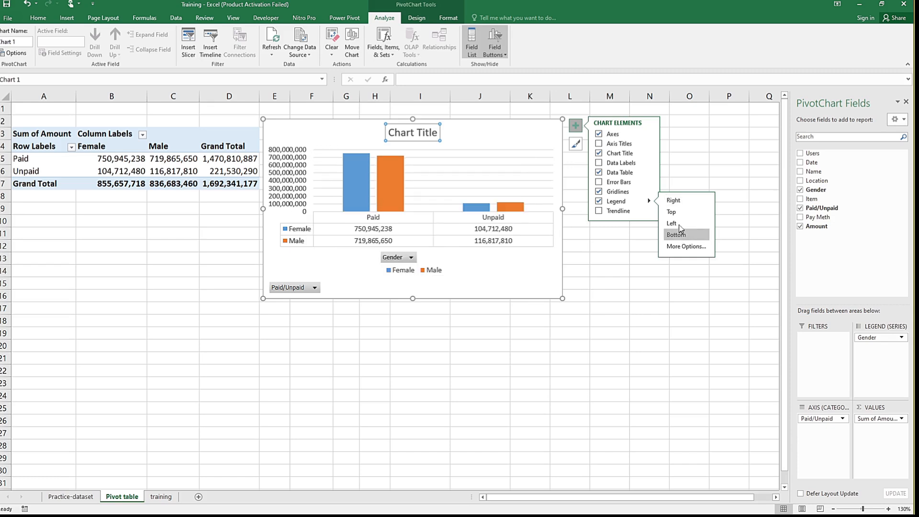
pyautogui.click(679, 225)
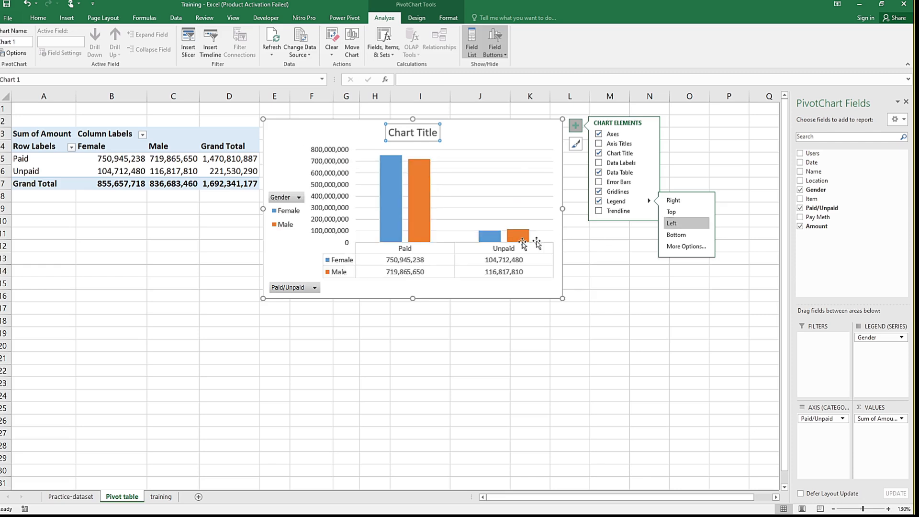
pyautogui.click(535, 146)
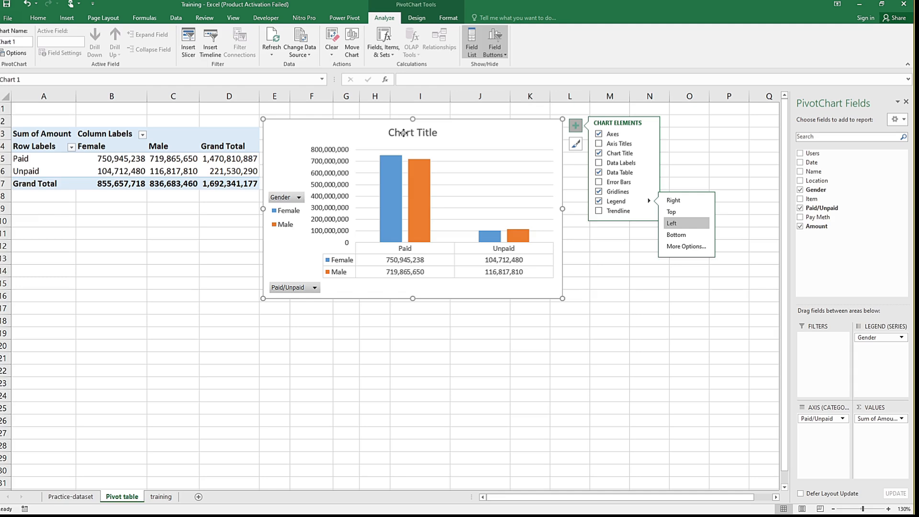
pyautogui.click(403, 132)
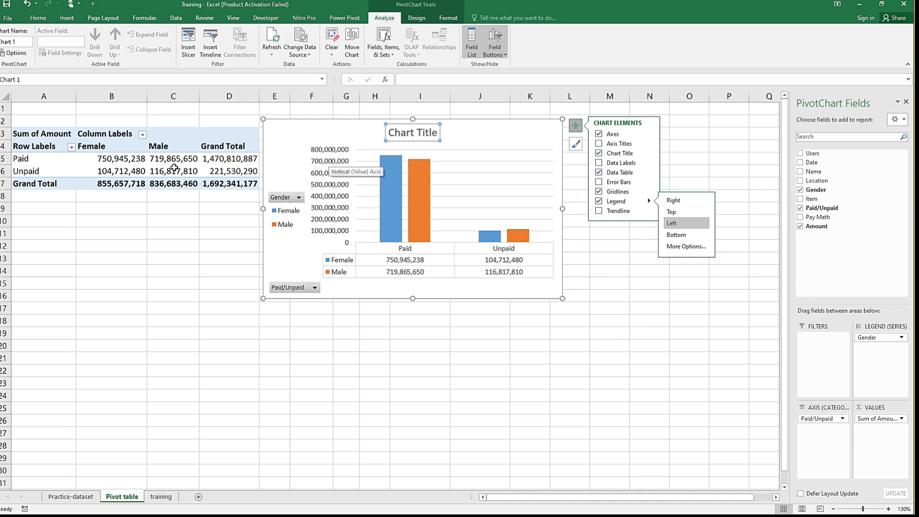
pyautogui.click(138, 163)
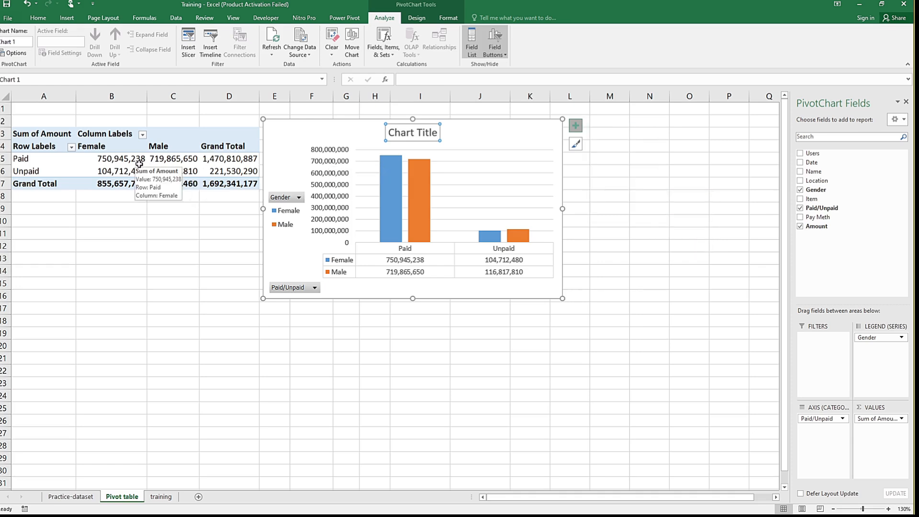
pyautogui.click(331, 162)
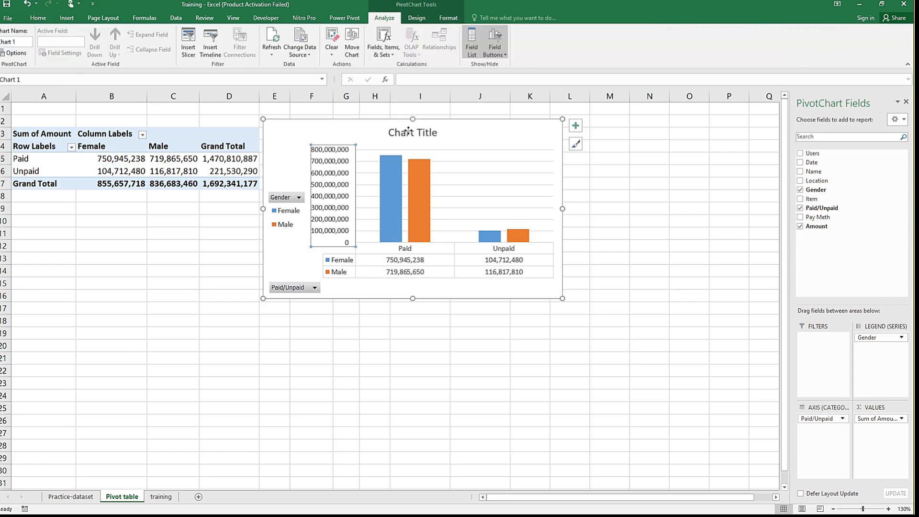
pyautogui.click(408, 130)
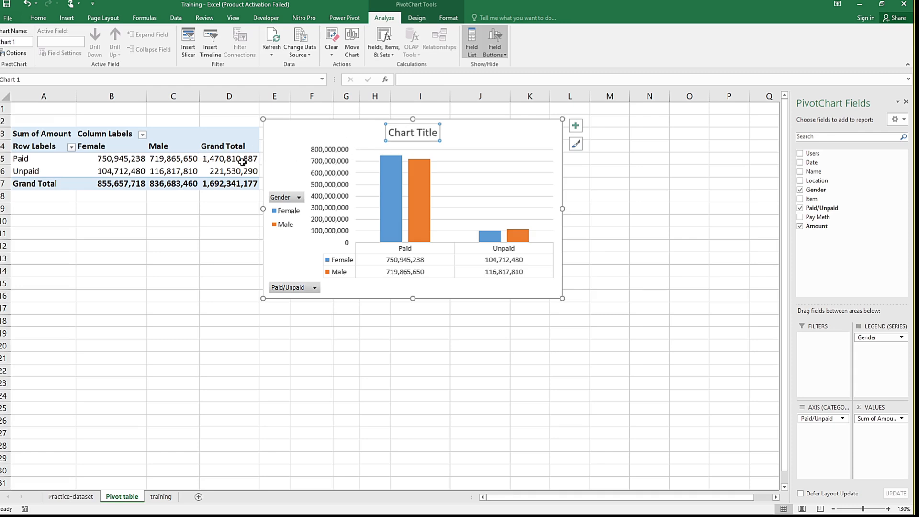
# Step: Change the PivotTable's Amount value field to summarize by Average
pyautogui.click(176, 168)
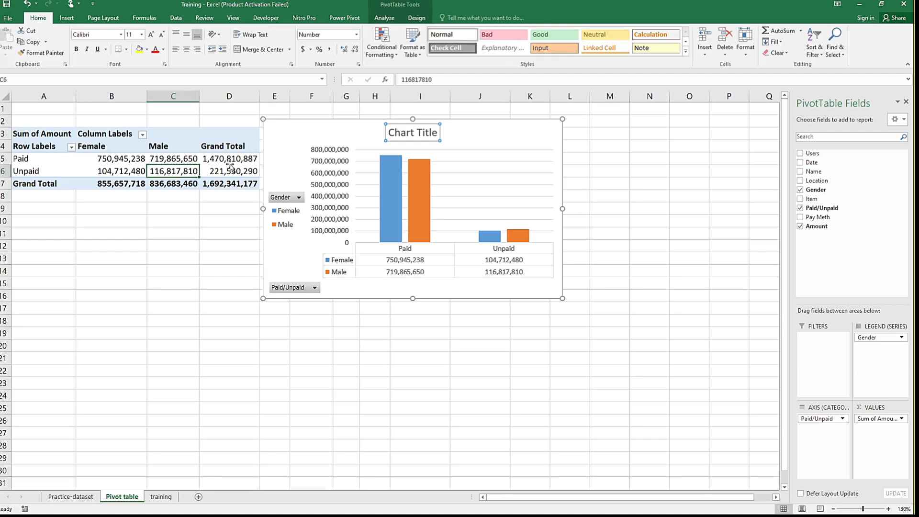
pyautogui.click(901, 419)
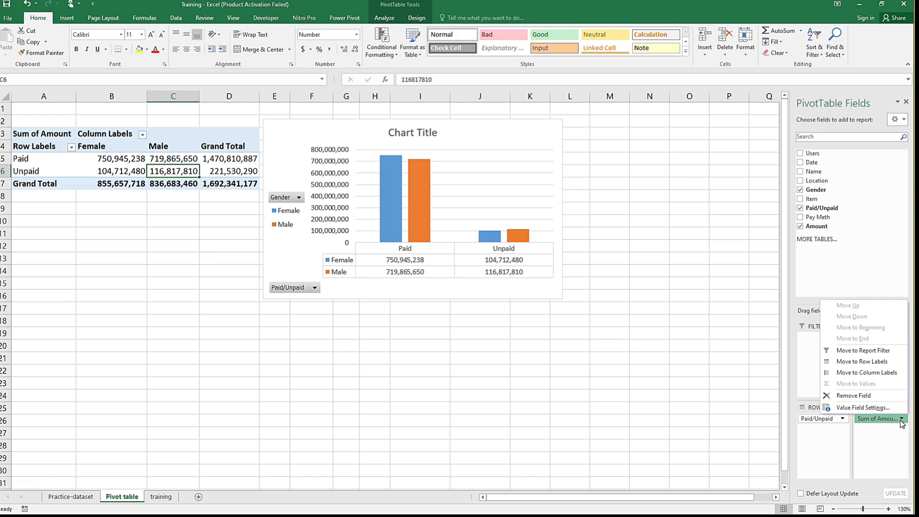
pyautogui.click(879, 408)
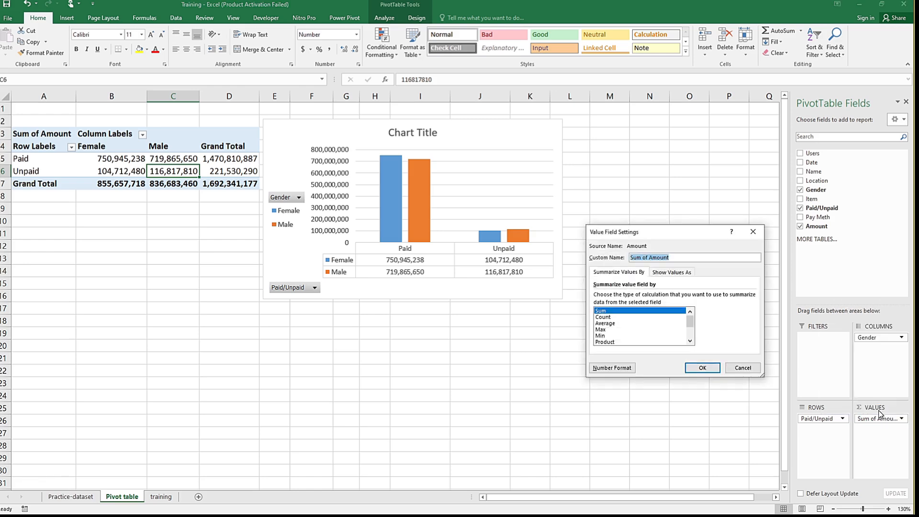
pyautogui.click(605, 324)
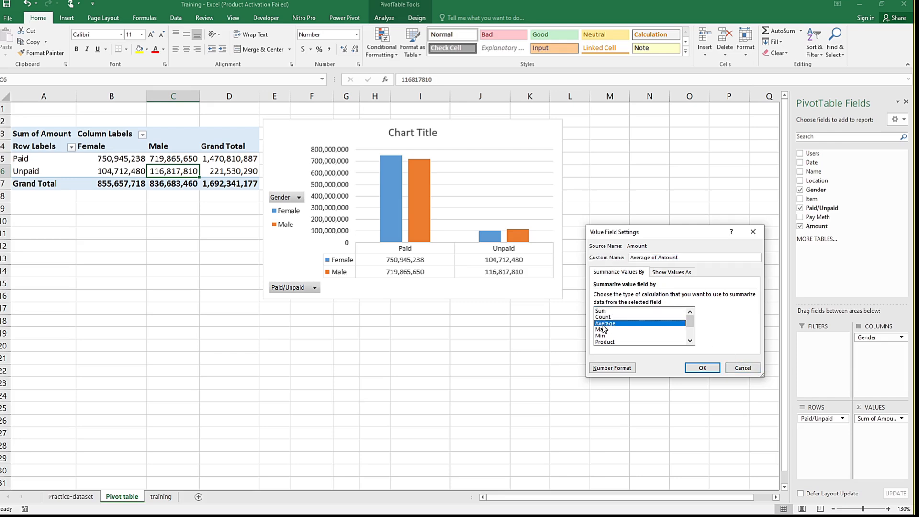
pyautogui.click(703, 368)
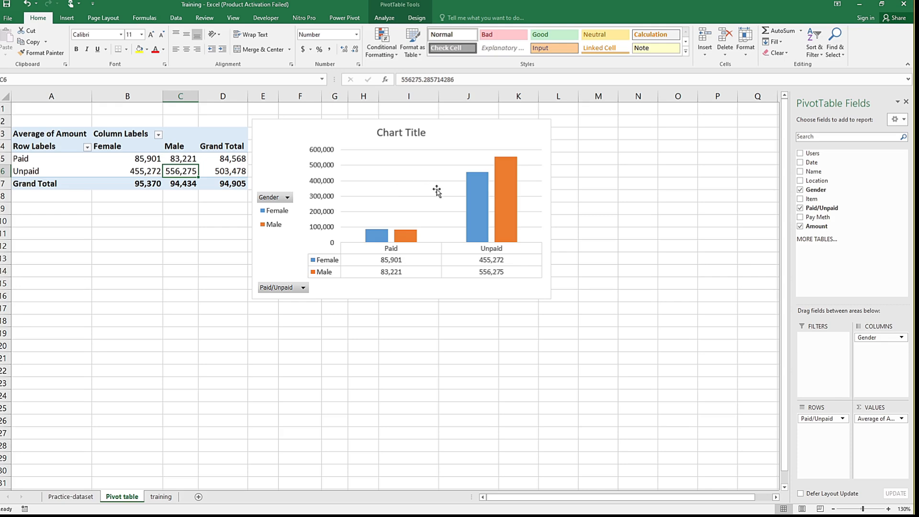
# Step: Replace the chart's placeholder title with "Average sales per Purchase"
pyautogui.click(396, 136)
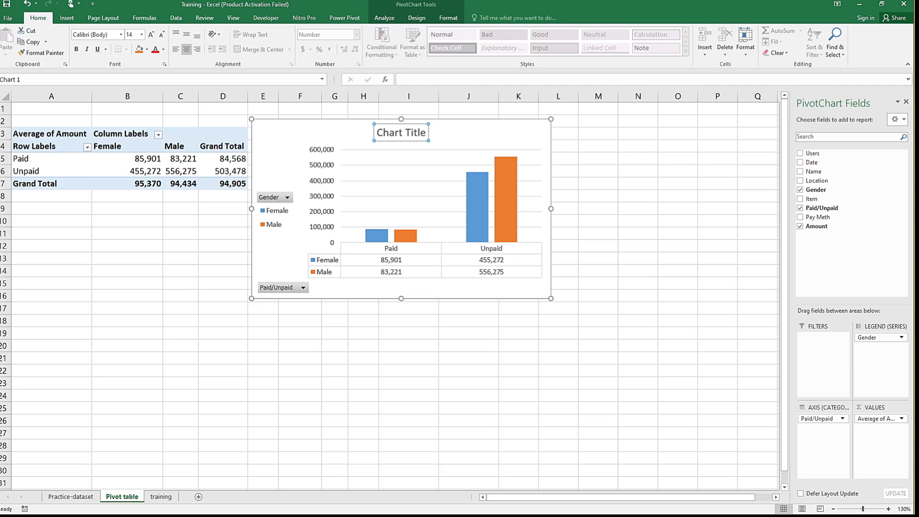
pyautogui.tripleClick(402, 134)
pyautogui.write('Ave')
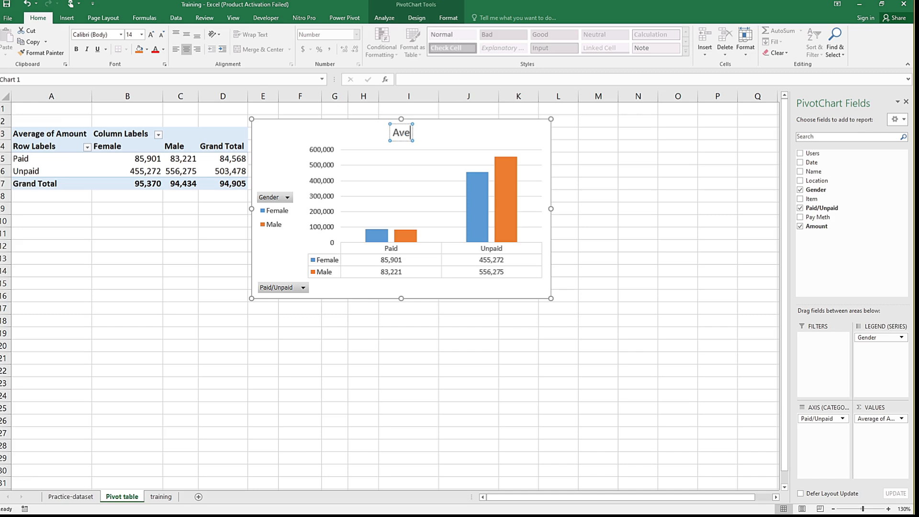
pyautogui.write('rage numb')
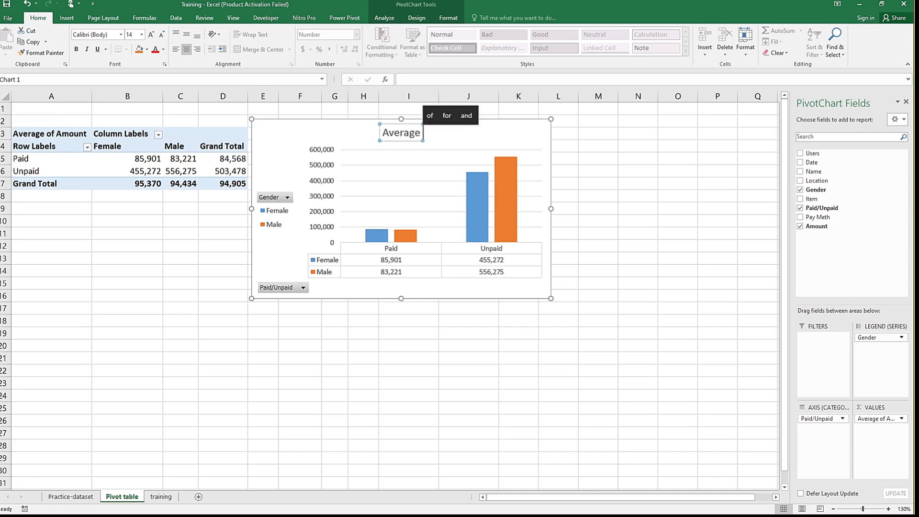
pyautogui.write('er')
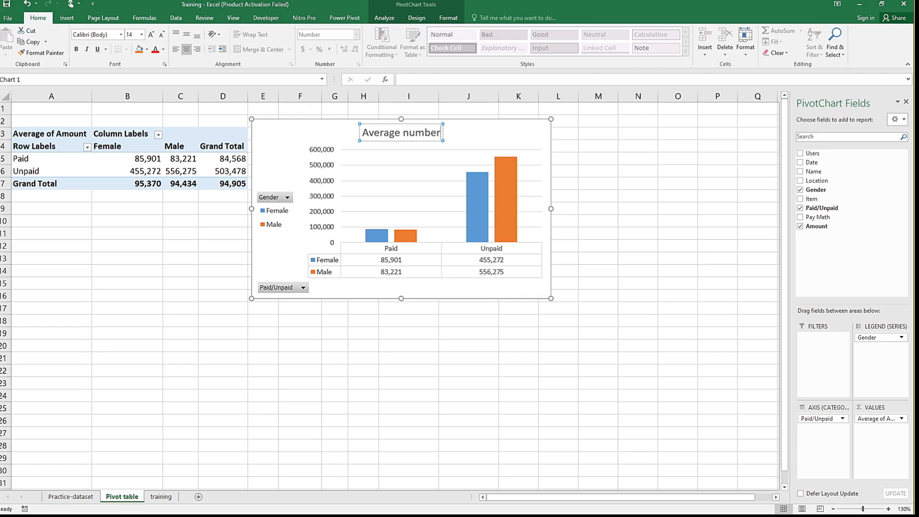
pyautogui.press('BackSpace')
pyautogui.press('BackSpace')
pyautogui.press('BackSpace')
pyautogui.press('BackSpace')
pyautogui.press('BackSpace')
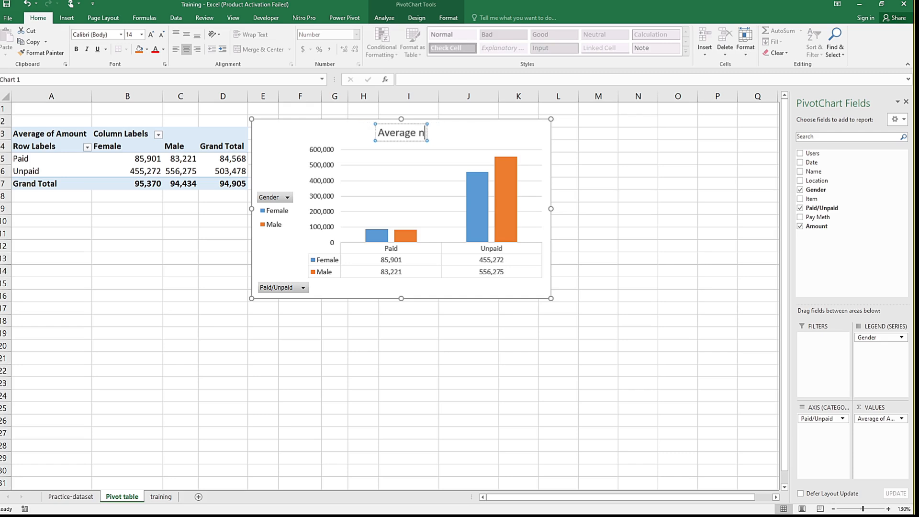
pyautogui.press('BackSpace')
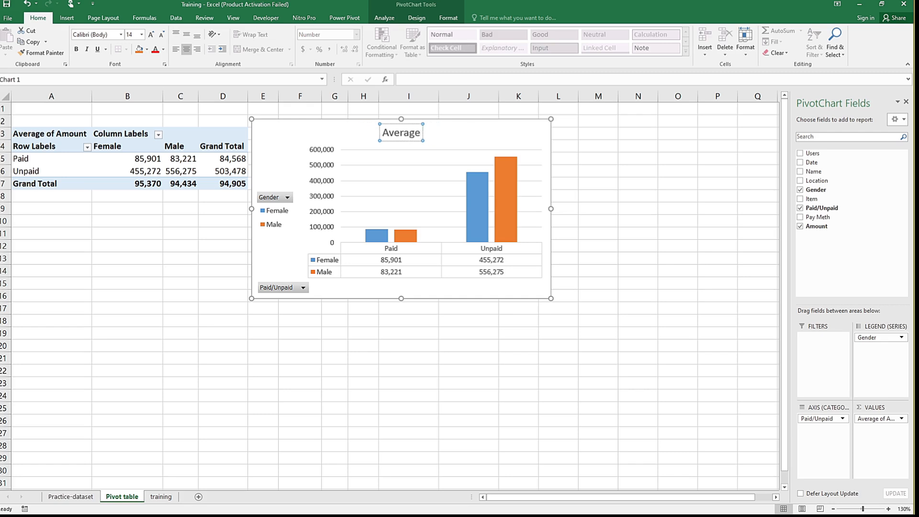
pyautogui.write('s')
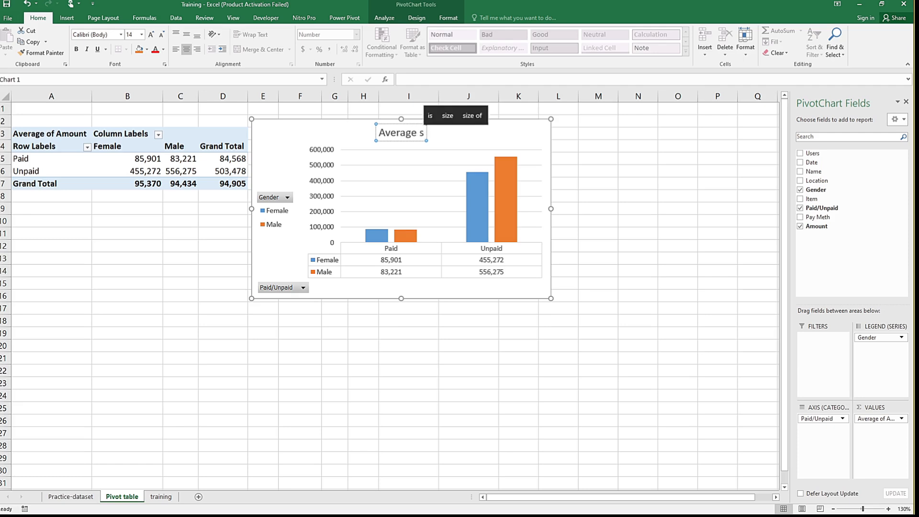
pyautogui.write('ales per')
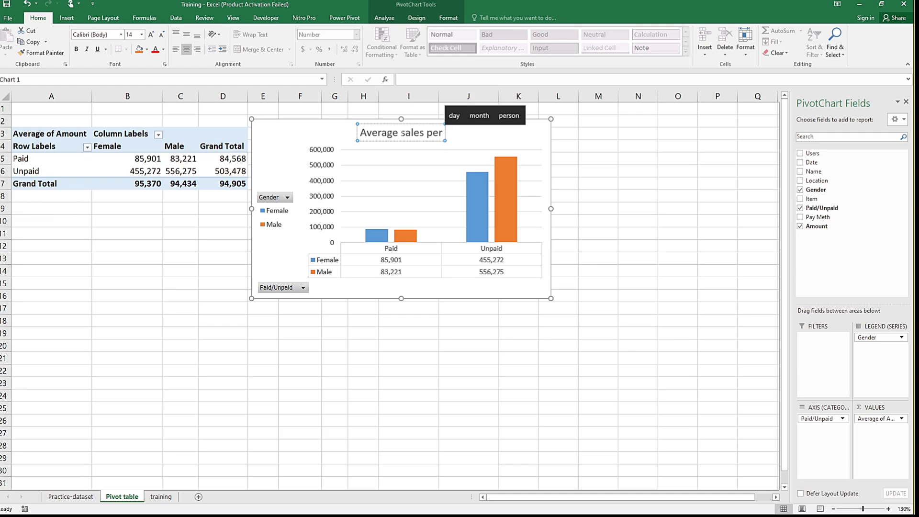
pyautogui.write('Pu')
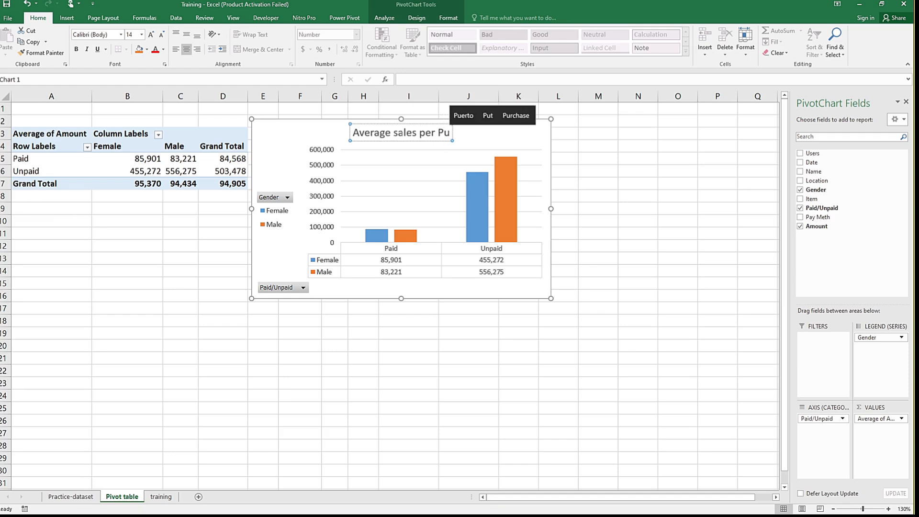
pyautogui.write('rchase')
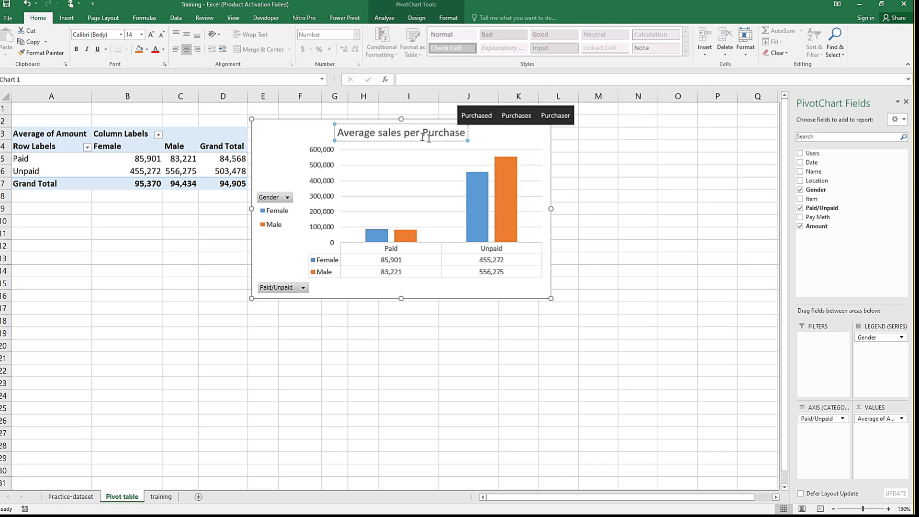
# Step: Move the "Average sales per Purchase" PivotChart slightly farther from the PivotTable, leaving column E clear
pyautogui.click(630, 220)
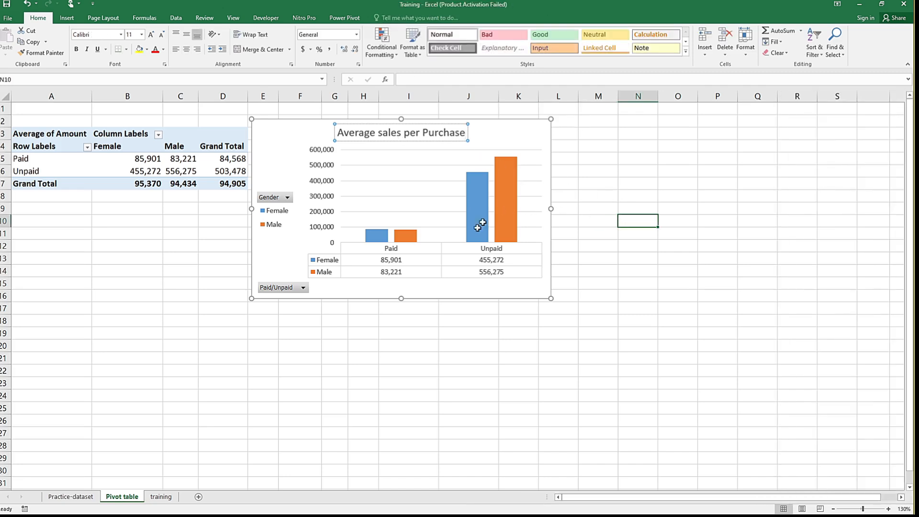
pyautogui.click(505, 131)
pyautogui.moveTo(505, 131); pyautogui.dragTo(535, 125)
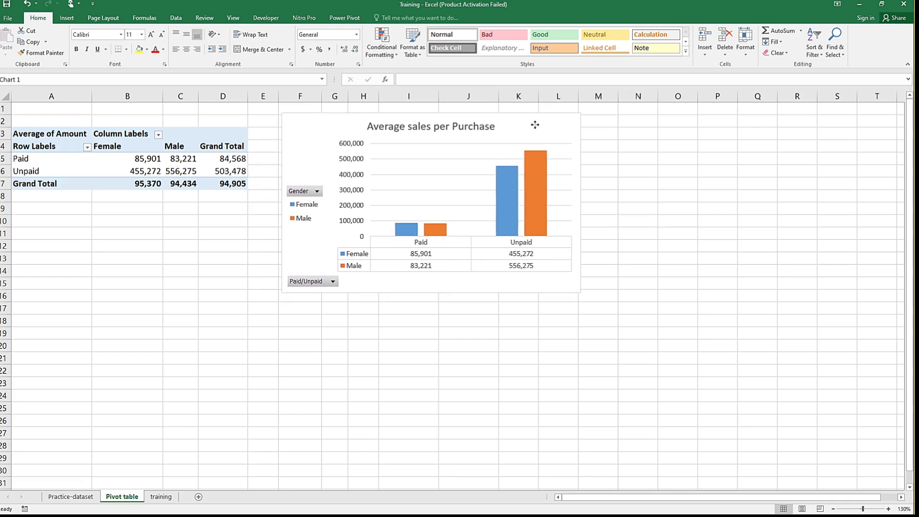
# Step: Open the chart gallery for the PivotTable and preview the Line, Stacked Line and 100% Stacked Line types
pyautogui.click(143, 282)
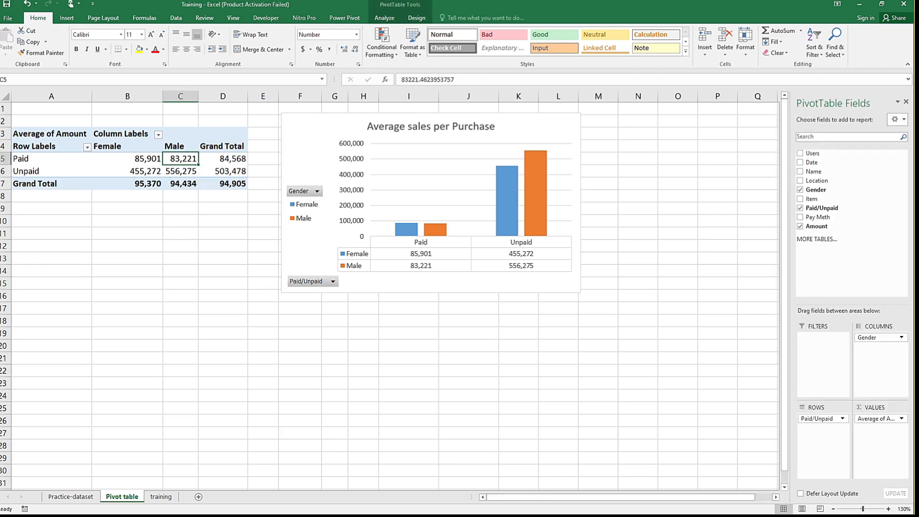
pyautogui.click(68, 19)
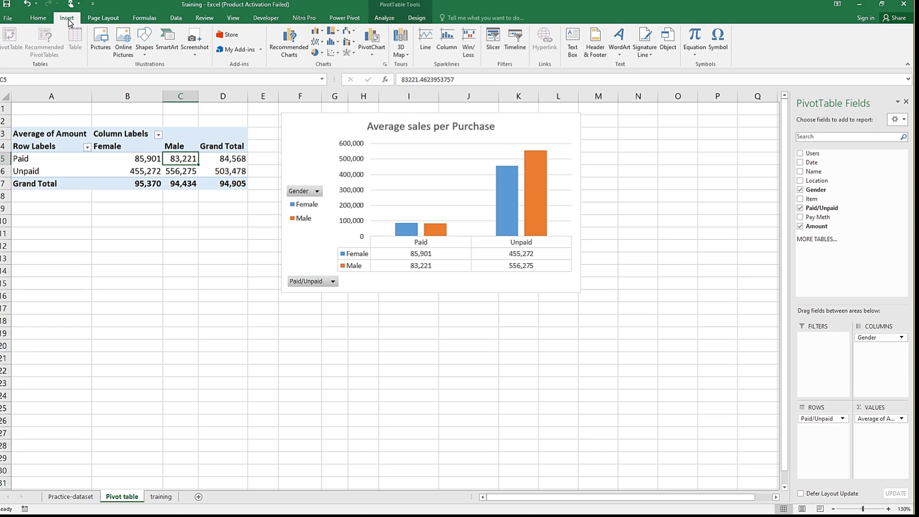
pyautogui.click(283, 42)
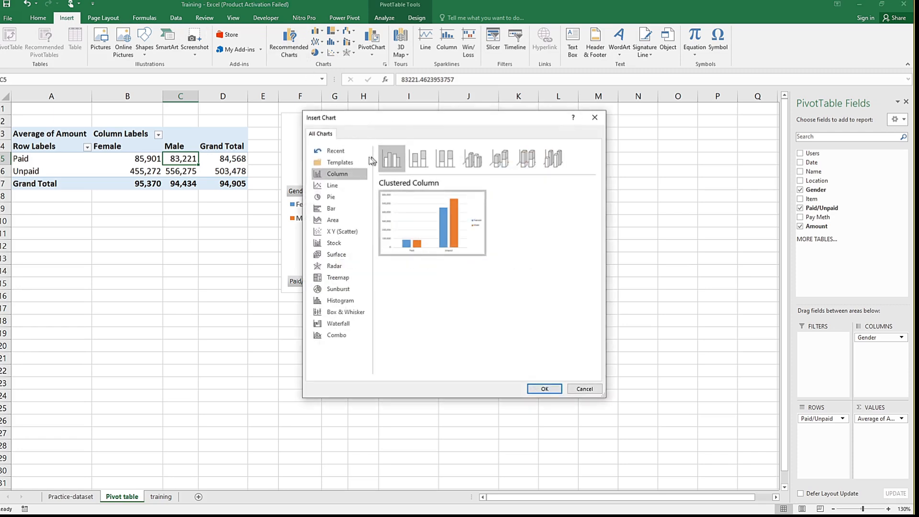
pyautogui.click(336, 186)
pyautogui.moveTo(419, 218)
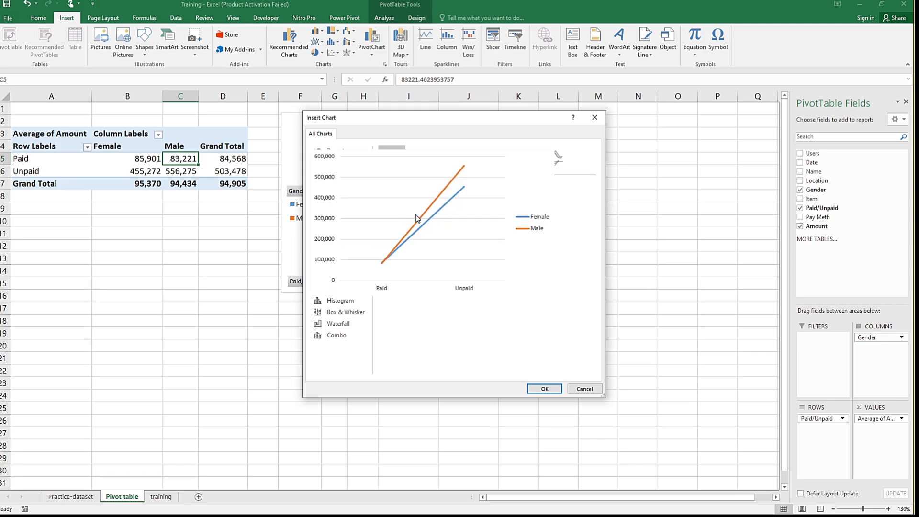
pyautogui.click(424, 154)
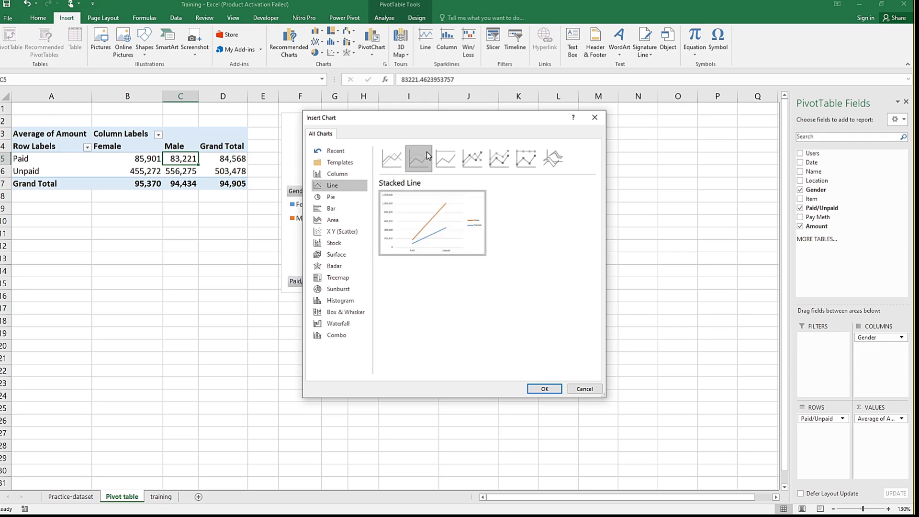
pyautogui.click(457, 164)
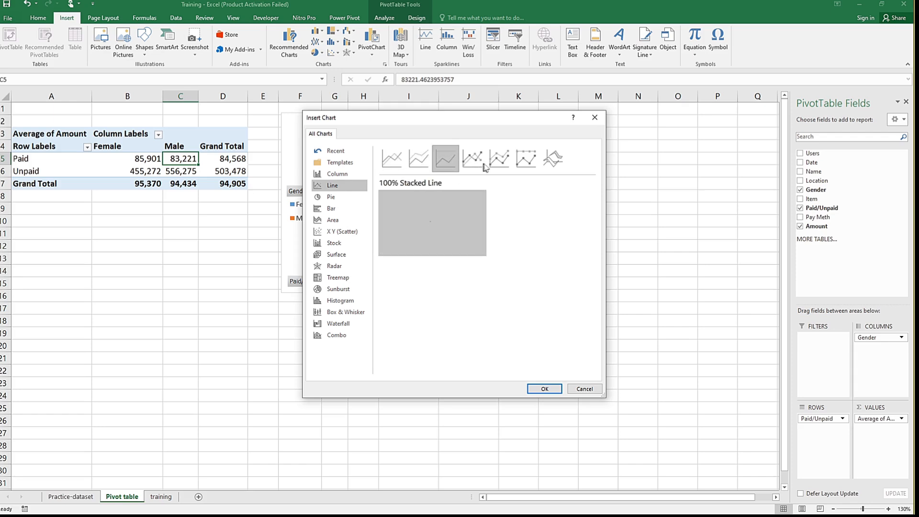
# Step: Preview the Pie, Clustered Bar, Scatter, Radar, Surface, Combo and Clustered Column chart types for the PivotTable data
pyautogui.click(337, 200)
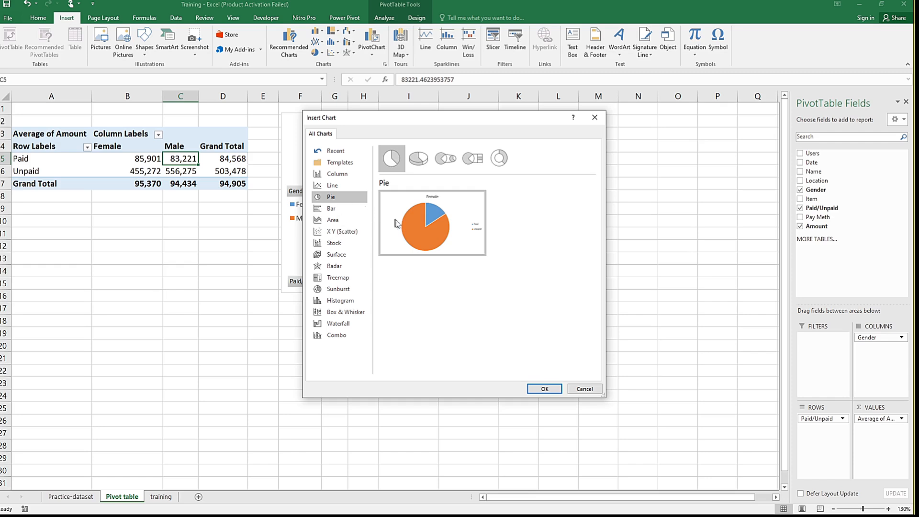
pyautogui.moveTo(415, 226)
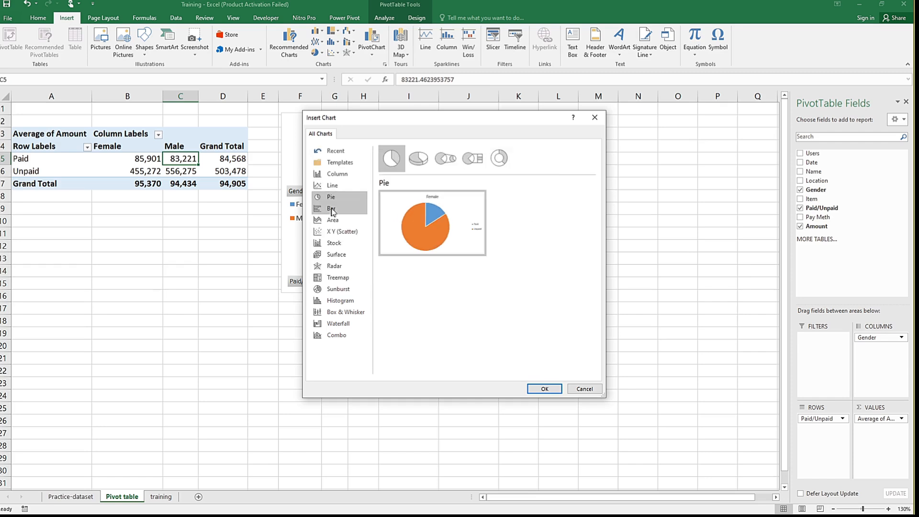
pyautogui.click(334, 212)
pyautogui.moveTo(421, 228)
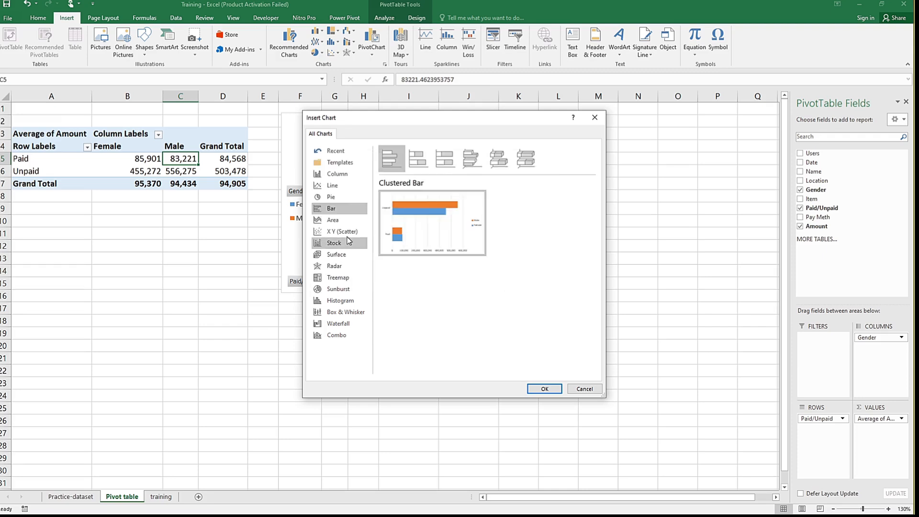
pyautogui.click(347, 234)
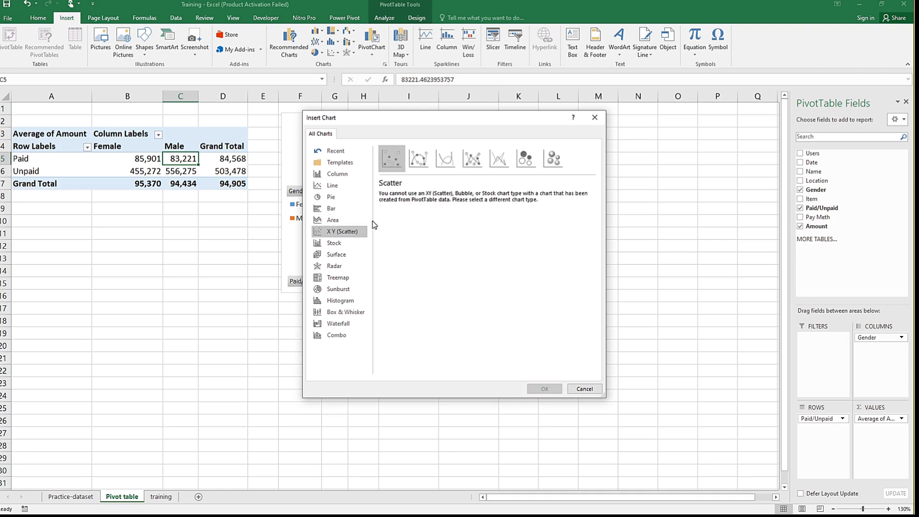
pyautogui.click(335, 267)
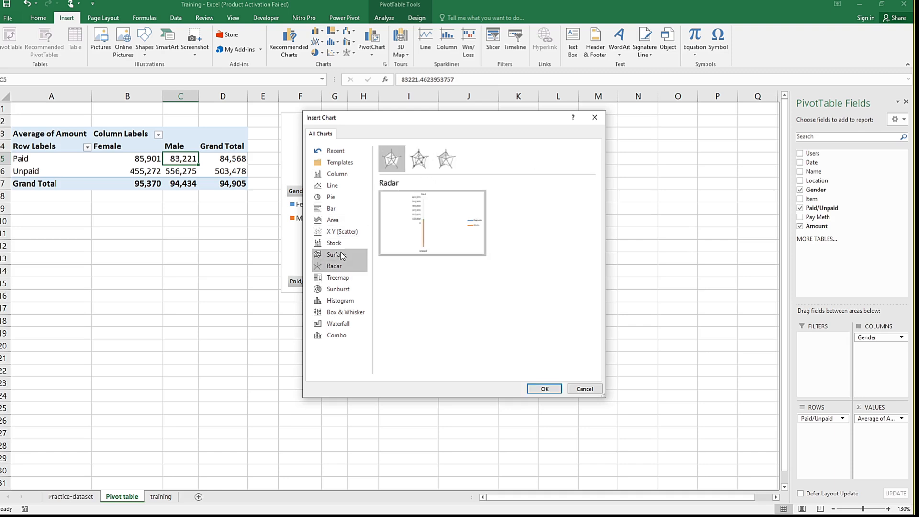
pyautogui.click(343, 255)
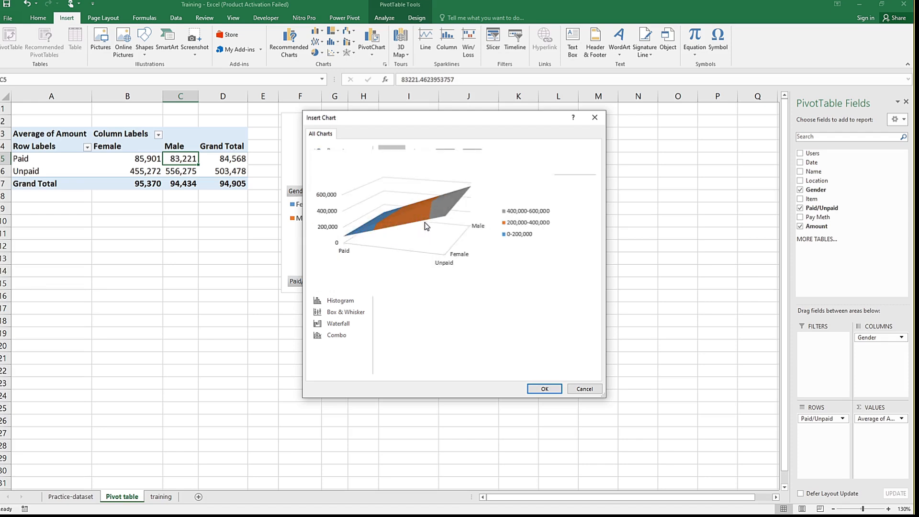
pyautogui.click(341, 338)
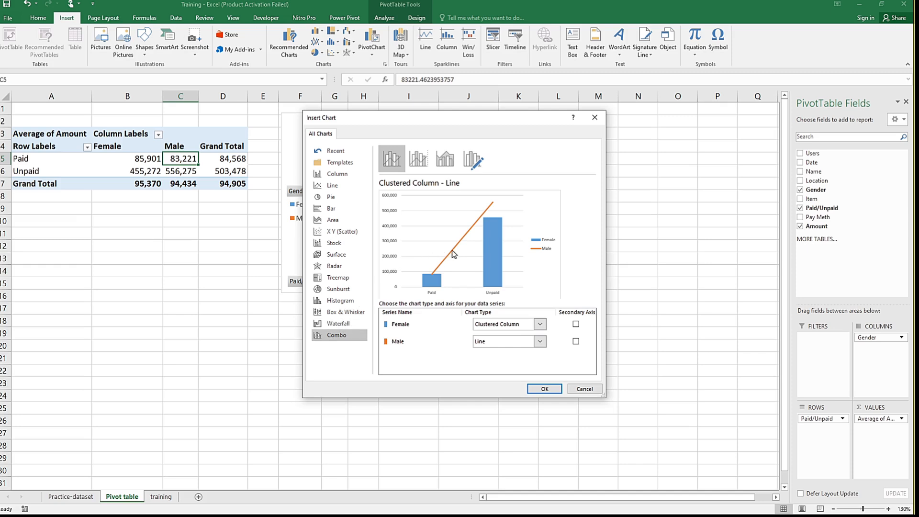
pyautogui.click(349, 178)
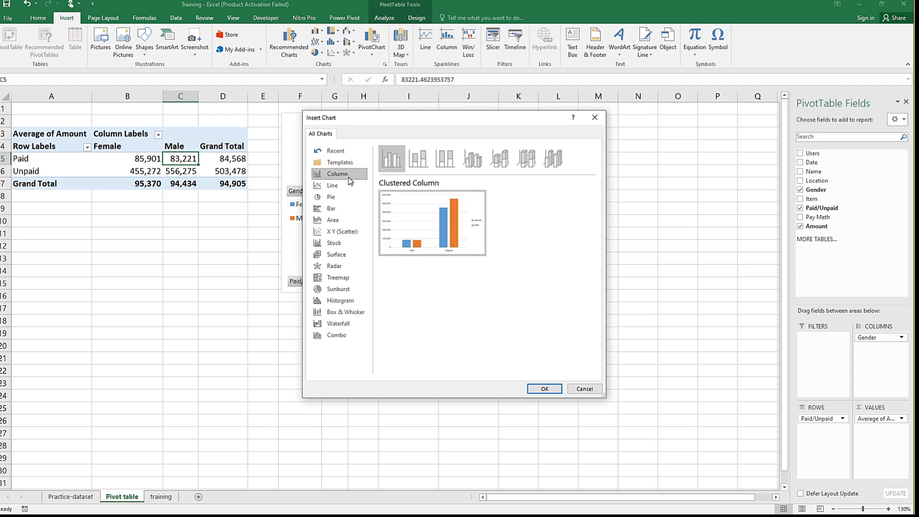
pyautogui.moveTo(430, 230)
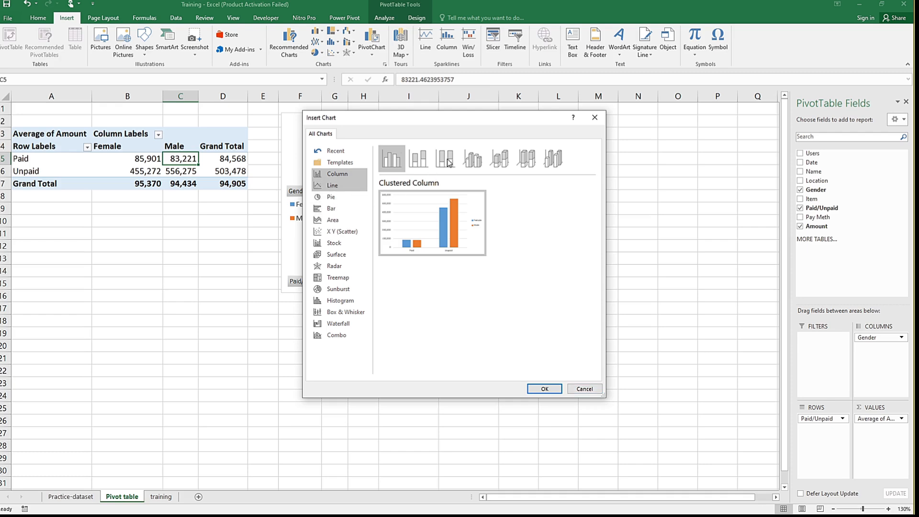
# Step: Try a Line with Markers PivotChart placed below the column chart, and delete it
pyautogui.press('Down')
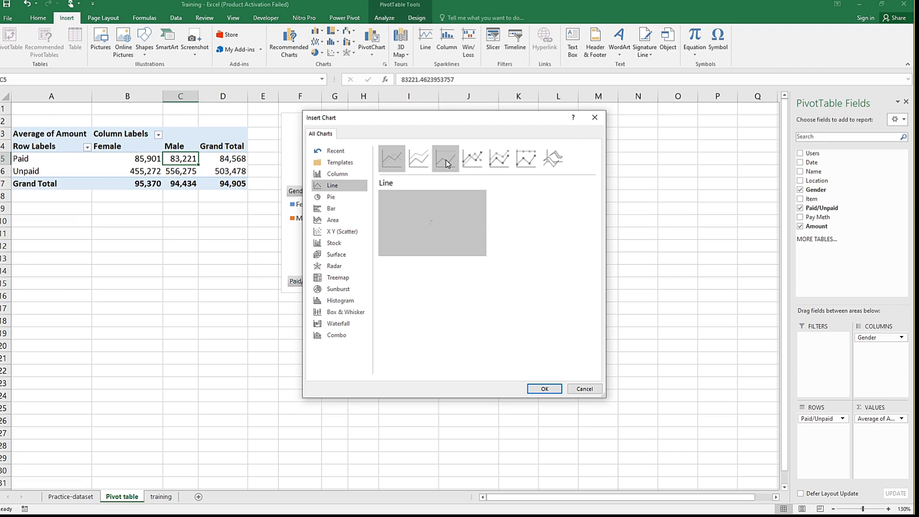
pyautogui.click(473, 161)
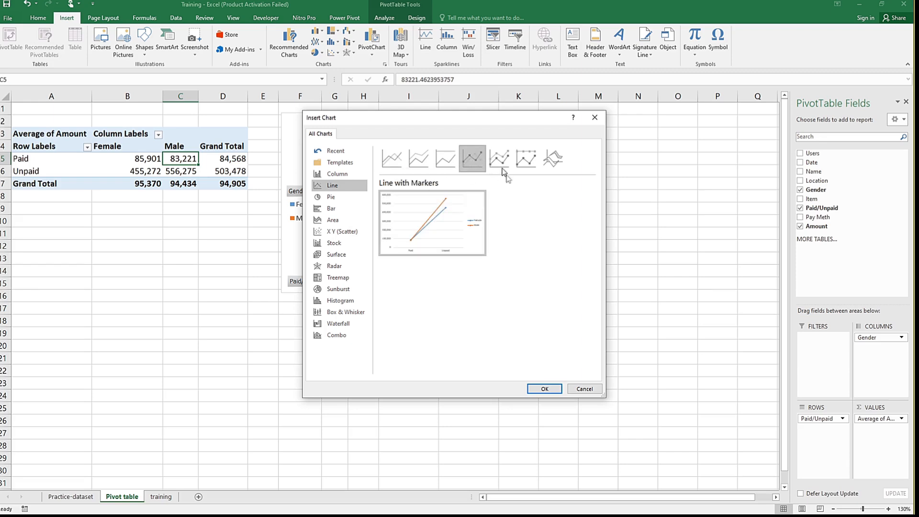
pyautogui.click(541, 389)
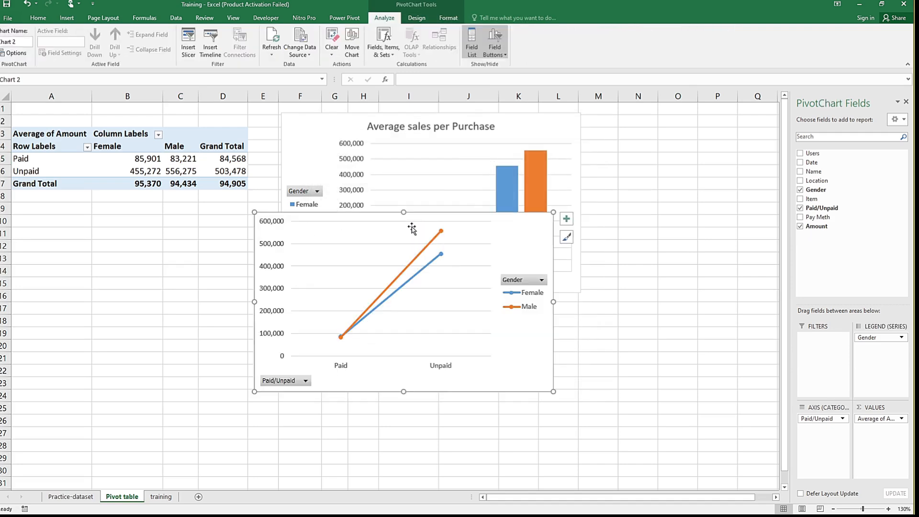
pyautogui.moveTo(508, 239)
pyautogui.mouseDown()
pyautogui.moveTo(637, 297)
pyautogui.moveTo(577, 319)
pyautogui.mouseUp()
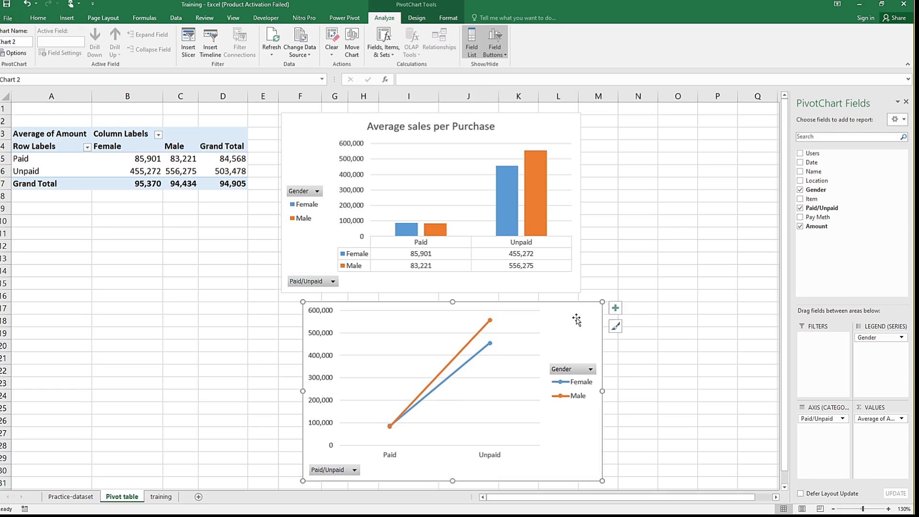
pyautogui.press('Delete')
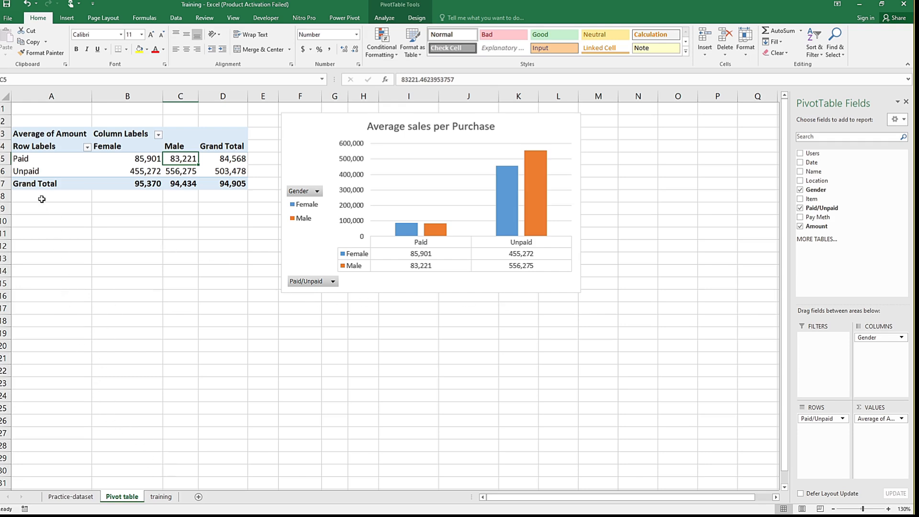
# Step: Copy the entire Average of Amount PivotTable and paste the duplicate at cell A14 of the Pivot table sheet
pyautogui.click(34, 134)
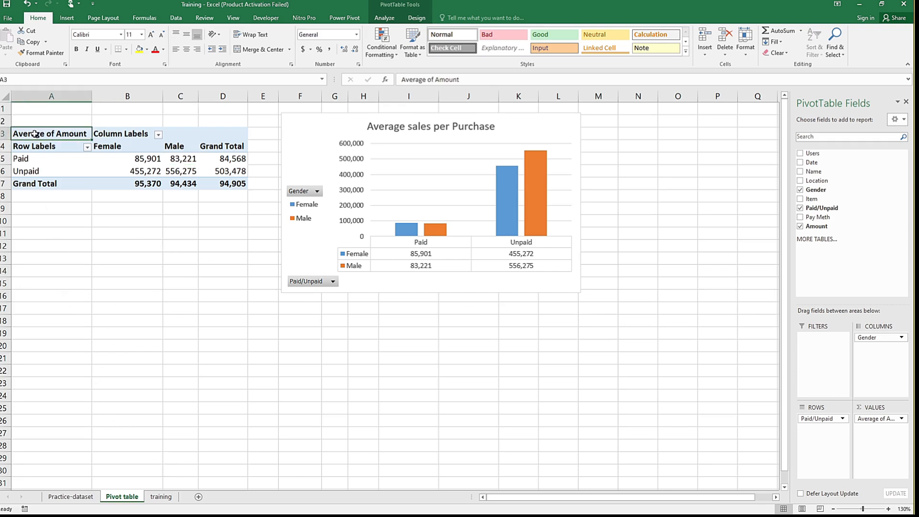
pyautogui.click(161, 497)
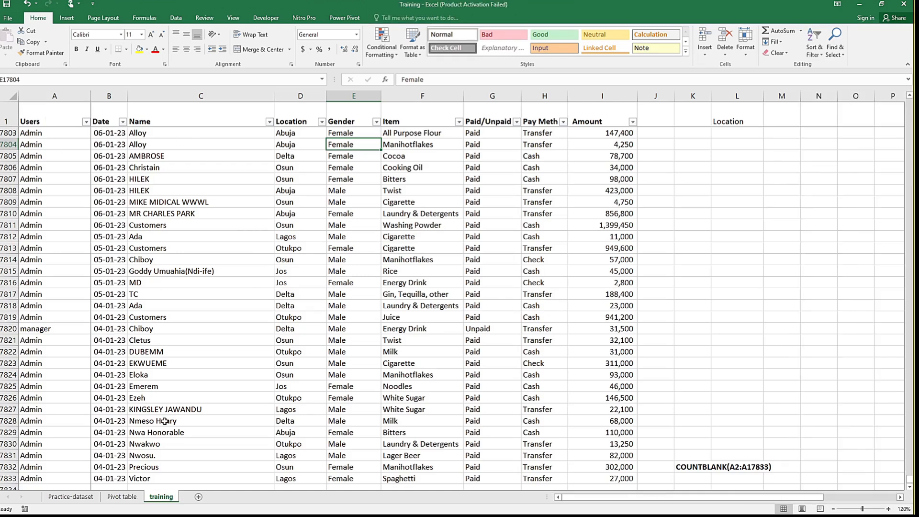
pyautogui.click(127, 497)
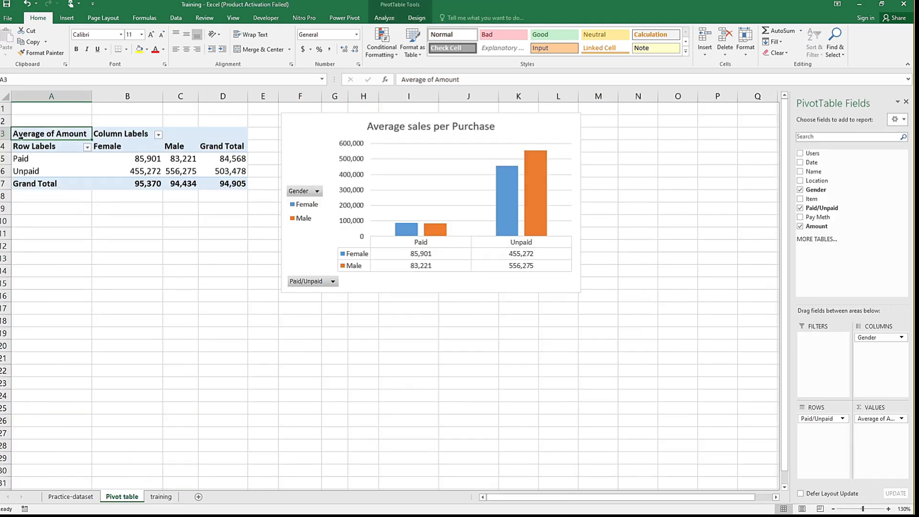
pyautogui.hotkey('ctrl', 'a')
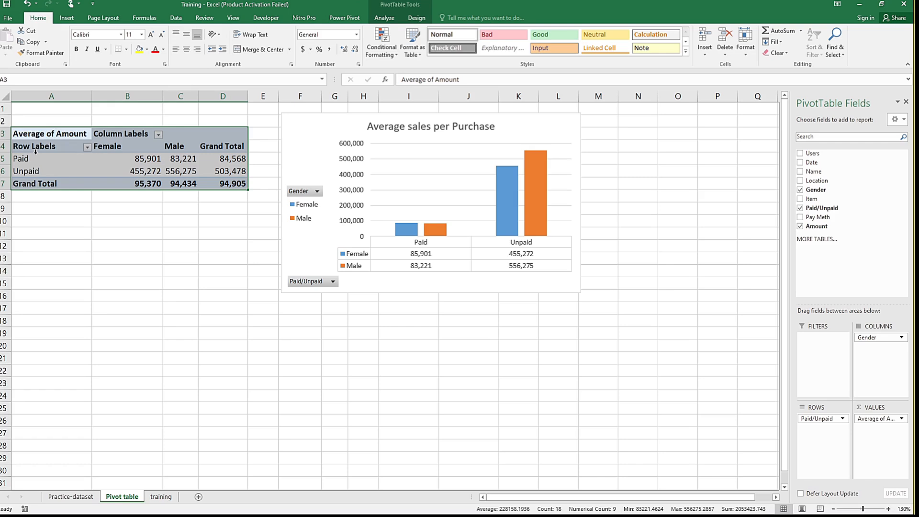
pyautogui.hotkey('ctrl', 'c')
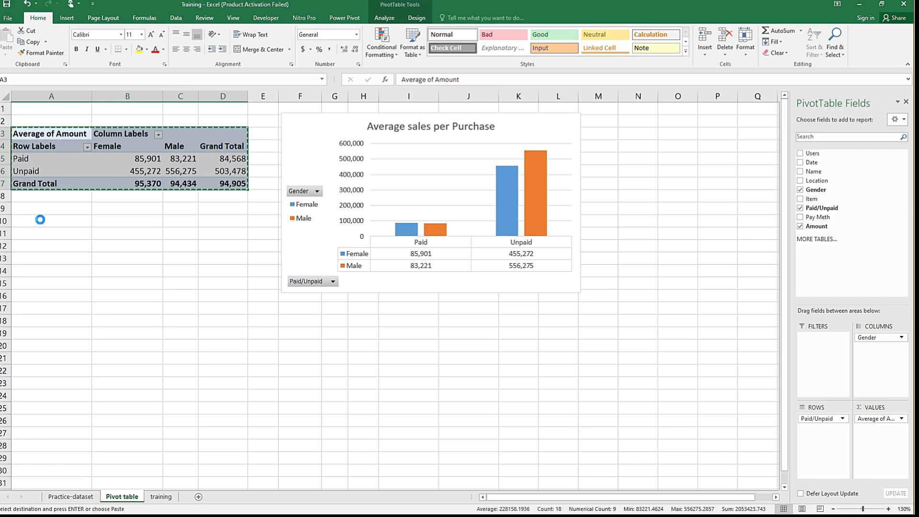
pyautogui.click(31, 272)
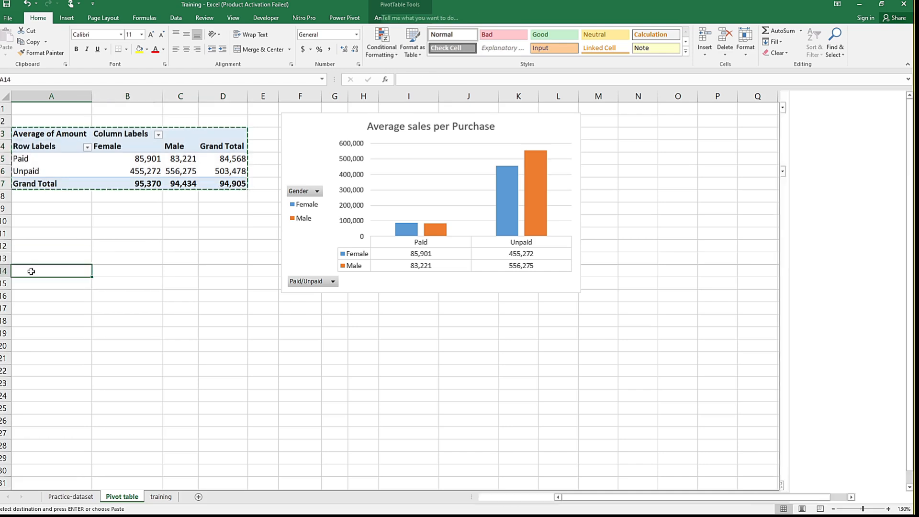
pyautogui.hotkey('ctrl', 'v')
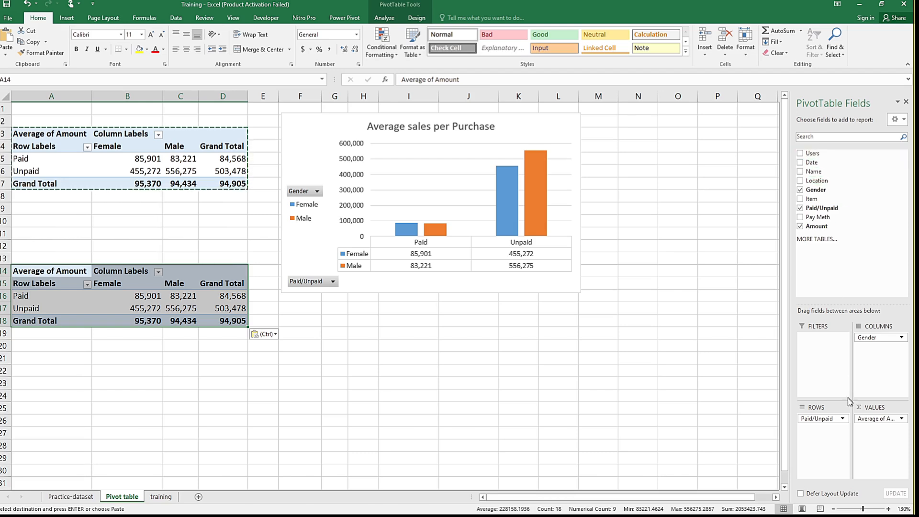
# Step: Replace Paid/Unpaid with Date in the copied PivotTable's rows, and expand 2023, 2024 and the 2023 quarters Qtr1 and Qtr2
pyautogui.moveTo(826, 419); pyautogui.dragTo(871, 165)
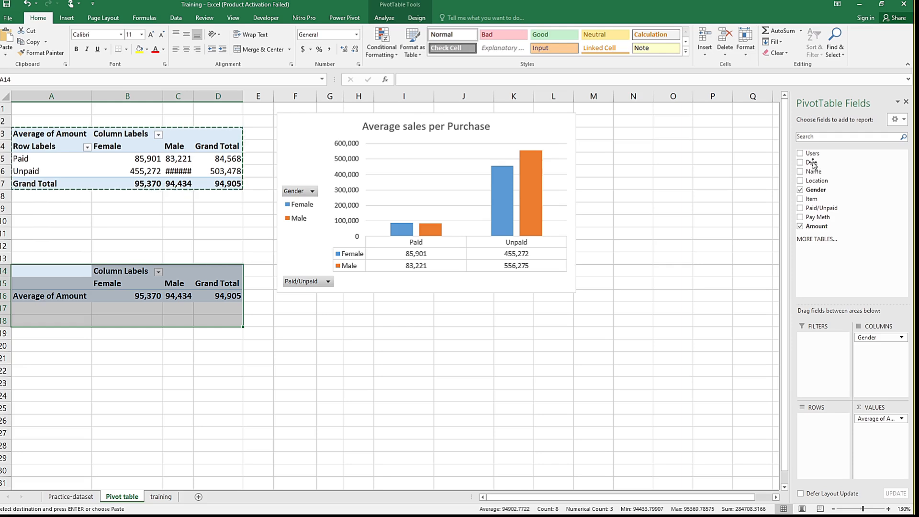
pyautogui.moveTo(814, 164); pyautogui.dragTo(820, 434)
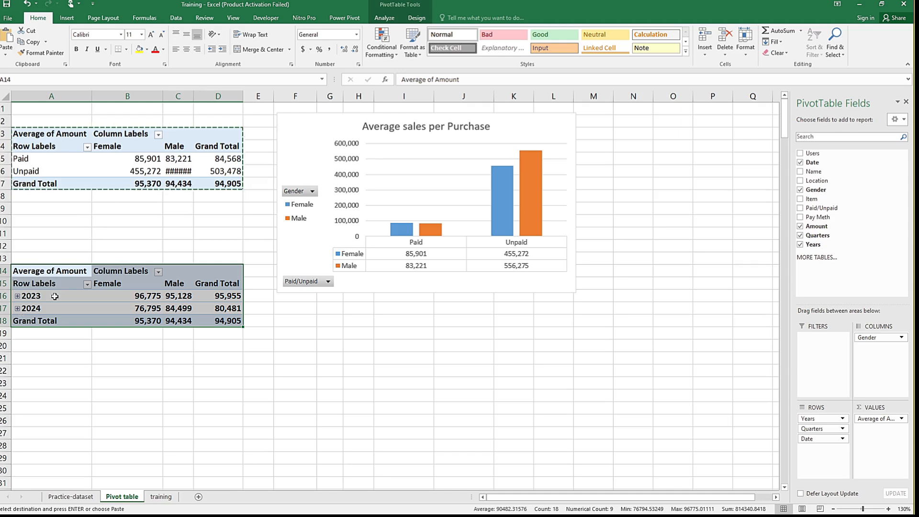
pyautogui.click(17, 296)
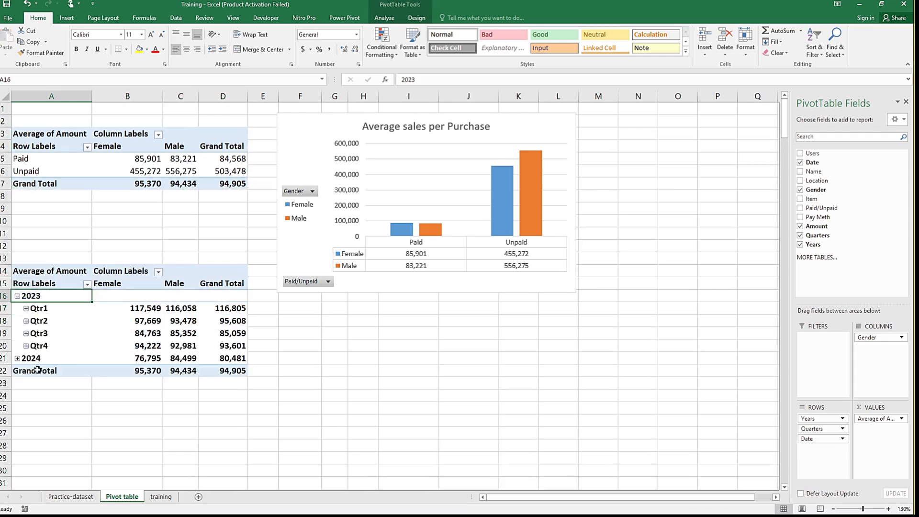
pyautogui.click(17, 358)
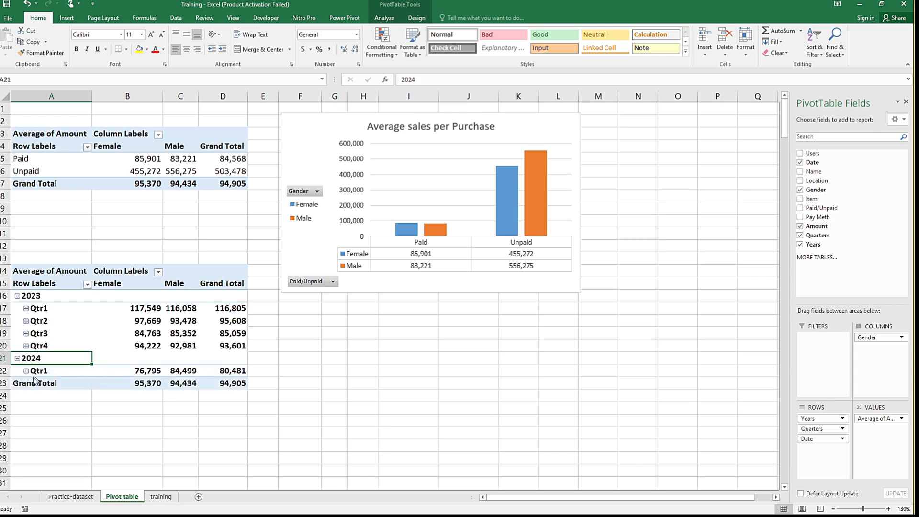
pyautogui.click(25, 308)
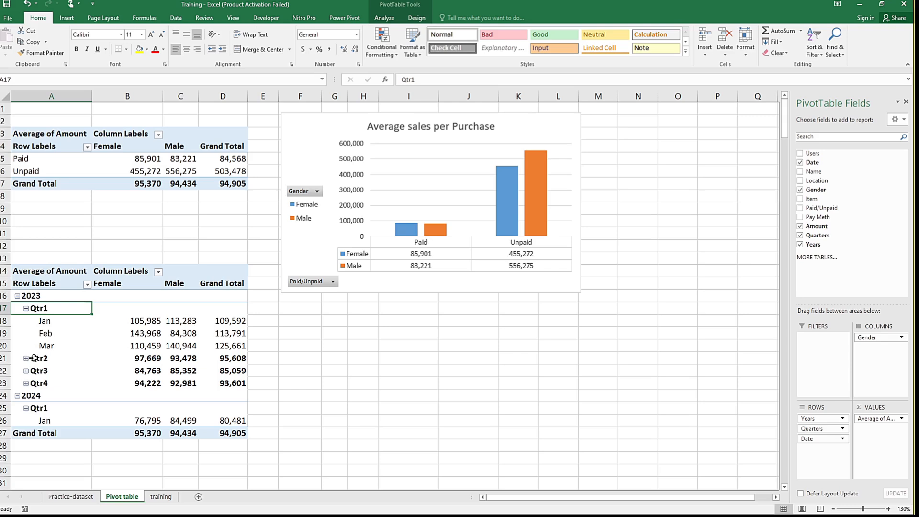
pyautogui.click(26, 358)
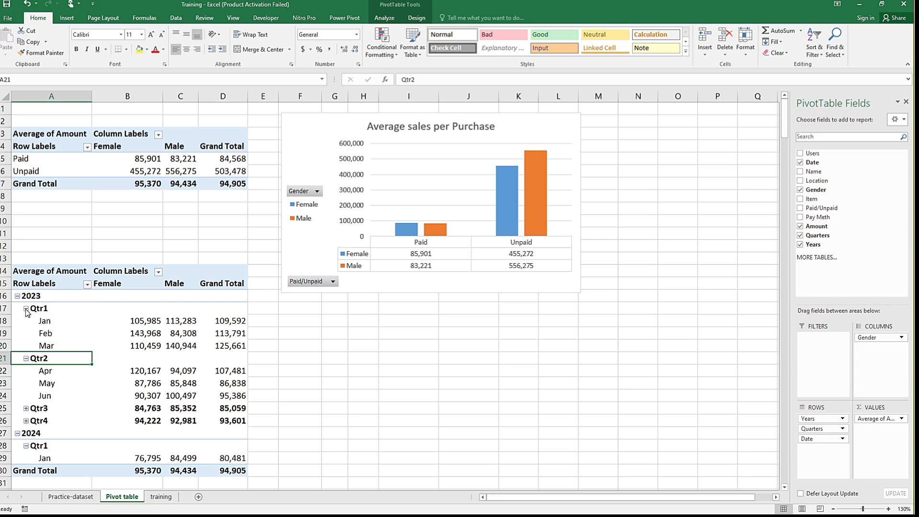
# Step: Insert two blank columns between Date and Name on the training sheet
pyautogui.click(27, 360)
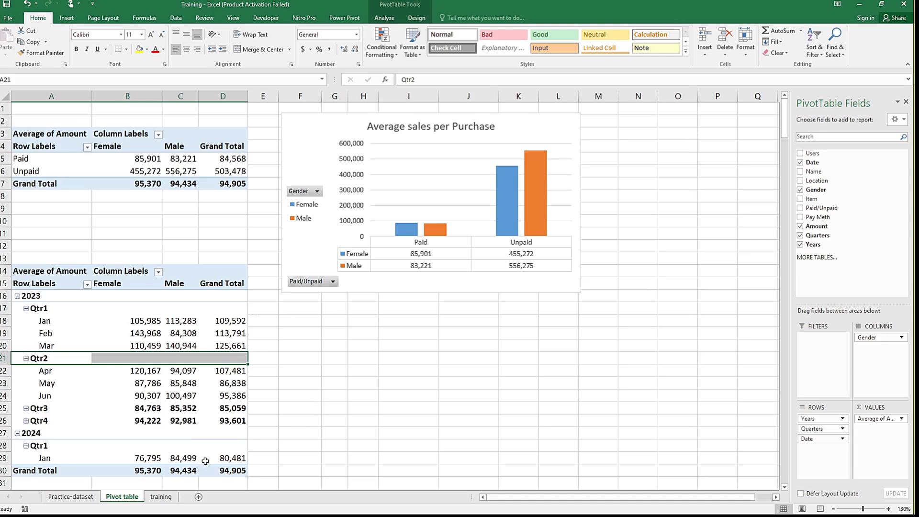
pyautogui.click(162, 497)
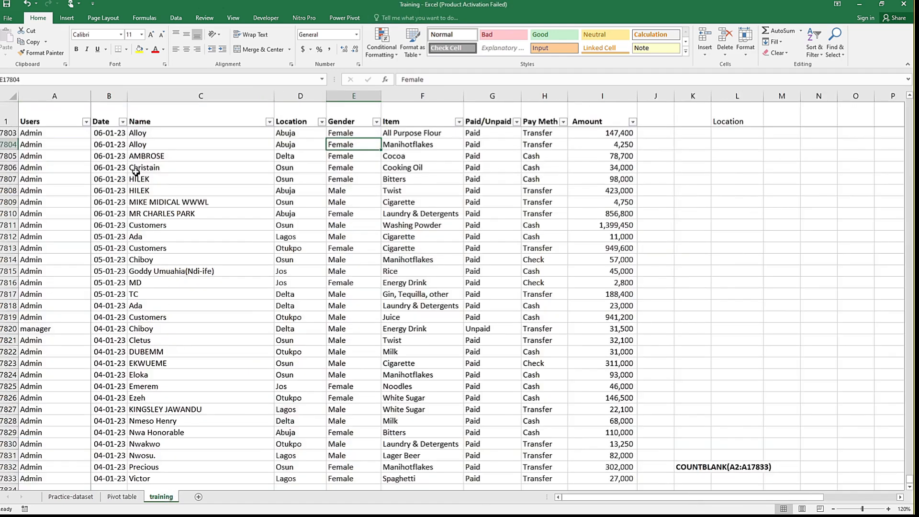
pyautogui.click(167, 96)
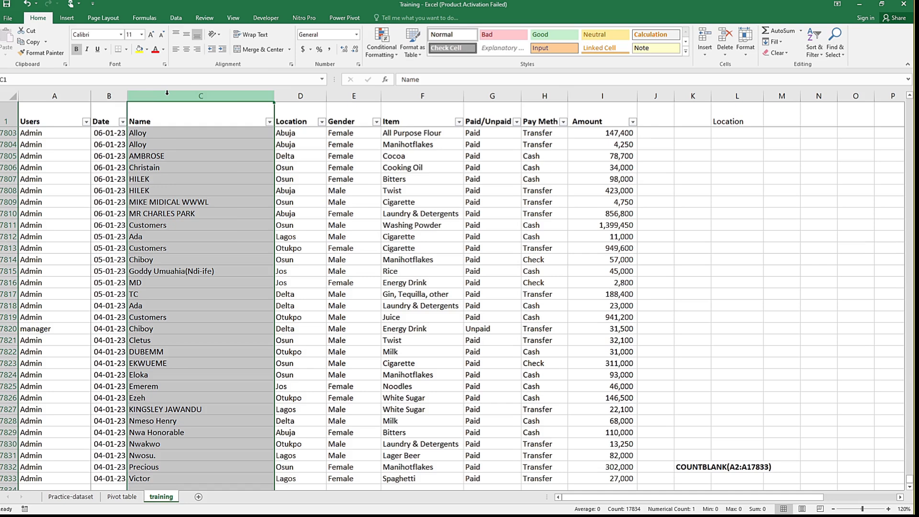
pyautogui.rightClick(168, 96)
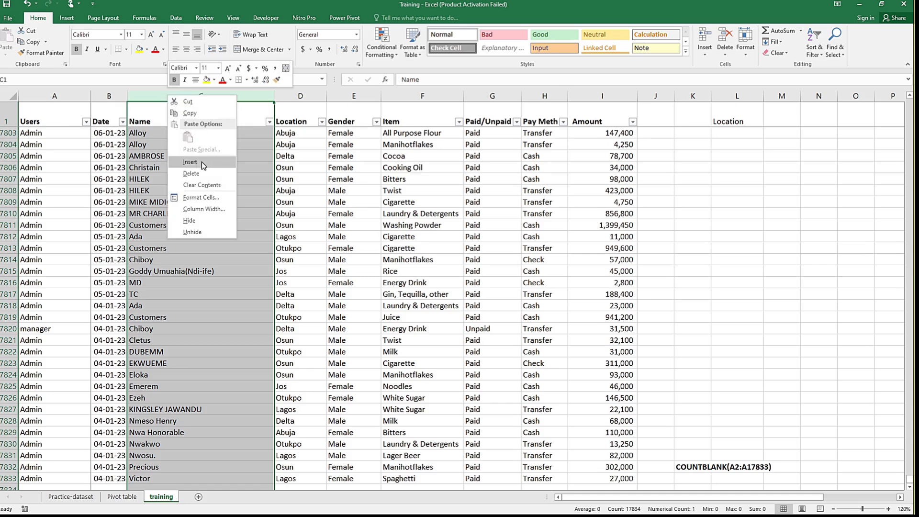
pyautogui.click(201, 162)
pyautogui.click(154, 95)
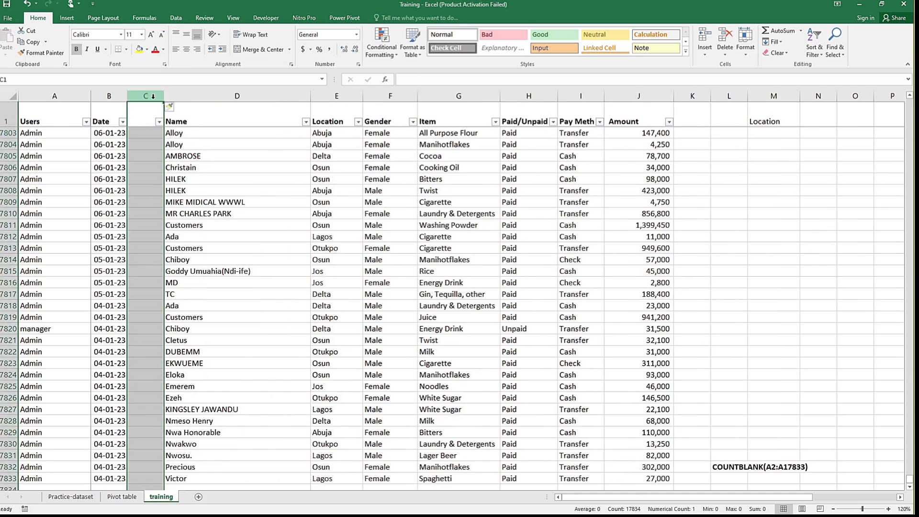
pyautogui.rightClick(153, 96)
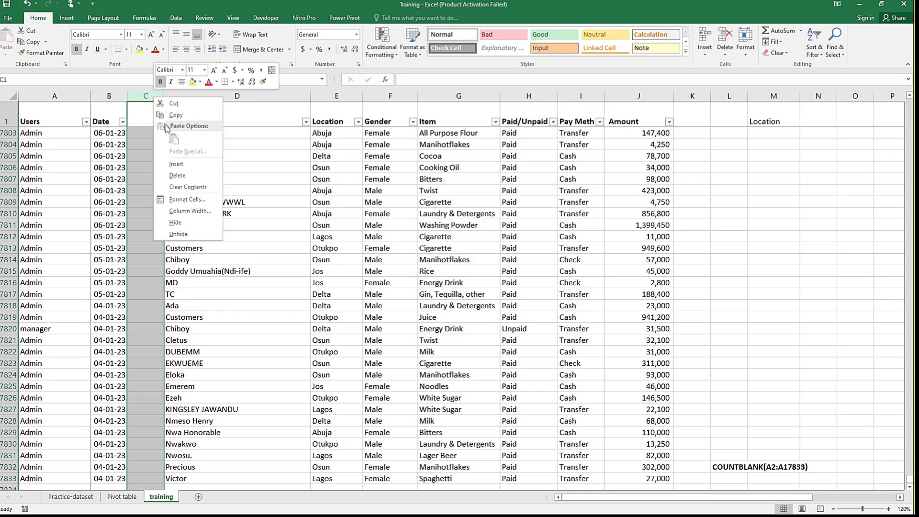
pyautogui.click(181, 166)
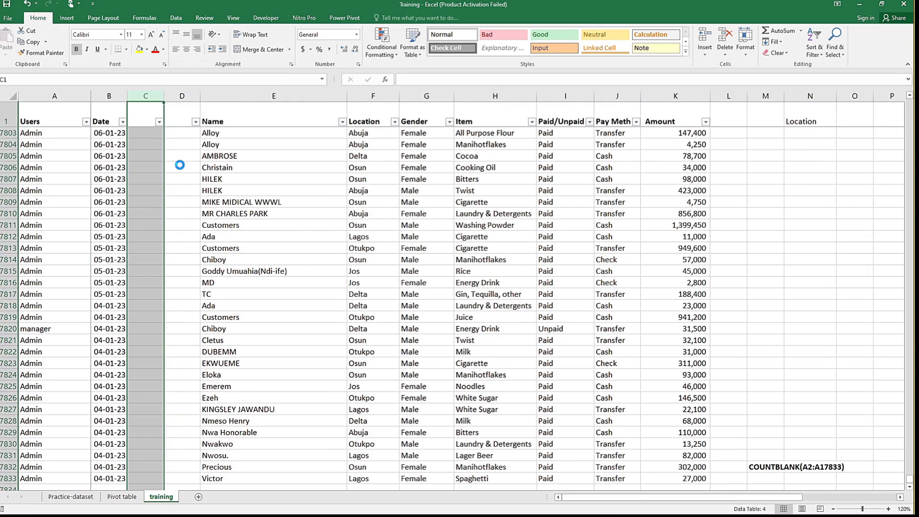
# Step: Enter the headers Text Function in C1 and Date Function in D1, and return to the top of the data
pyautogui.click(148, 130)
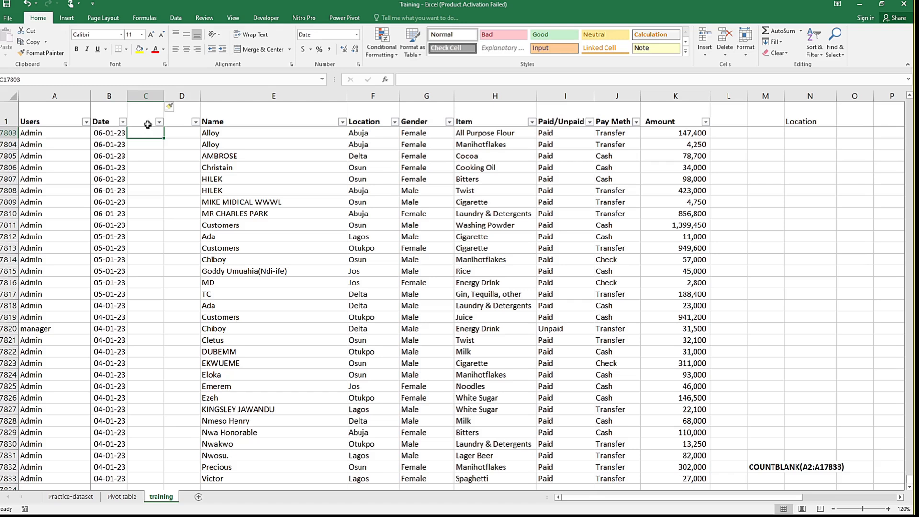
pyautogui.click(148, 117)
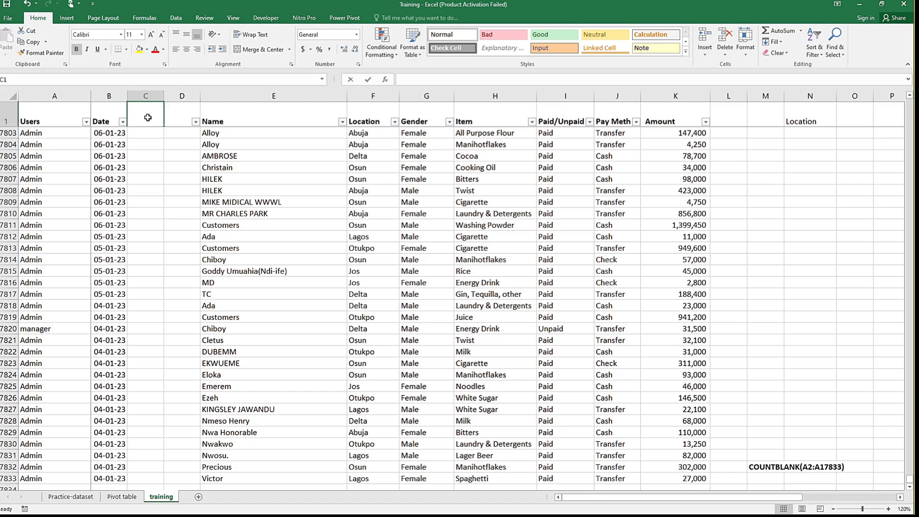
pyautogui.write('Text')
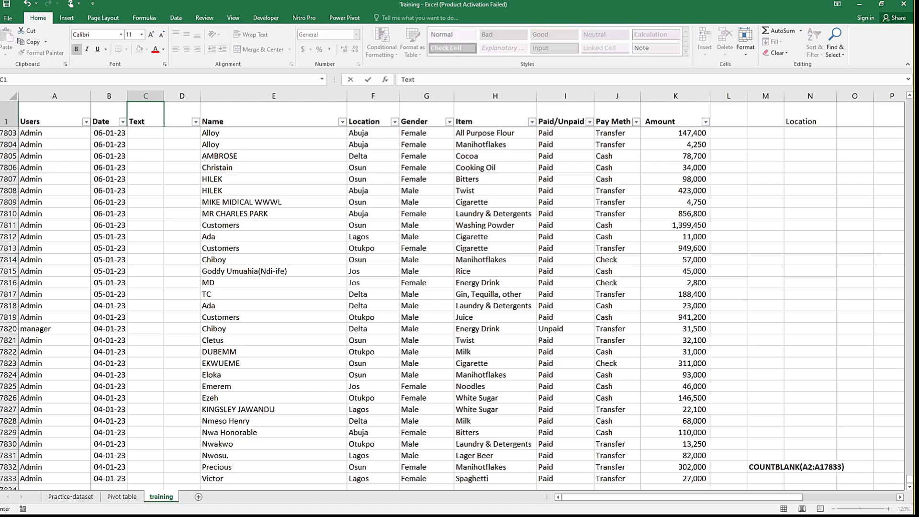
pyautogui.write(' Fuction')
pyautogui.hotkey('ctrl', 'Return')
pyautogui.press('Tab')
pyautogui.write('Da')
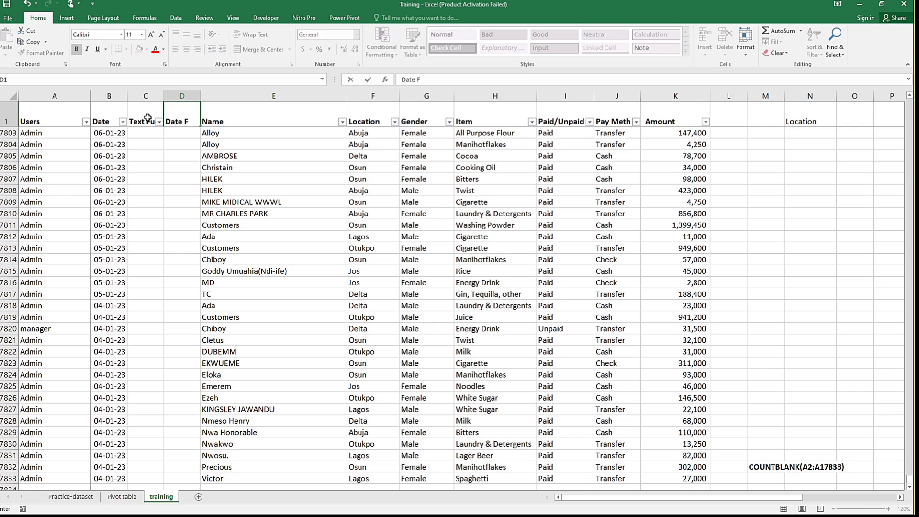
pyautogui.write('te Function')
pyautogui.hotkey('ctrl', 'Return')
pyautogui.hotkey('ctrl', 'Home')
pyautogui.click(200, 93)
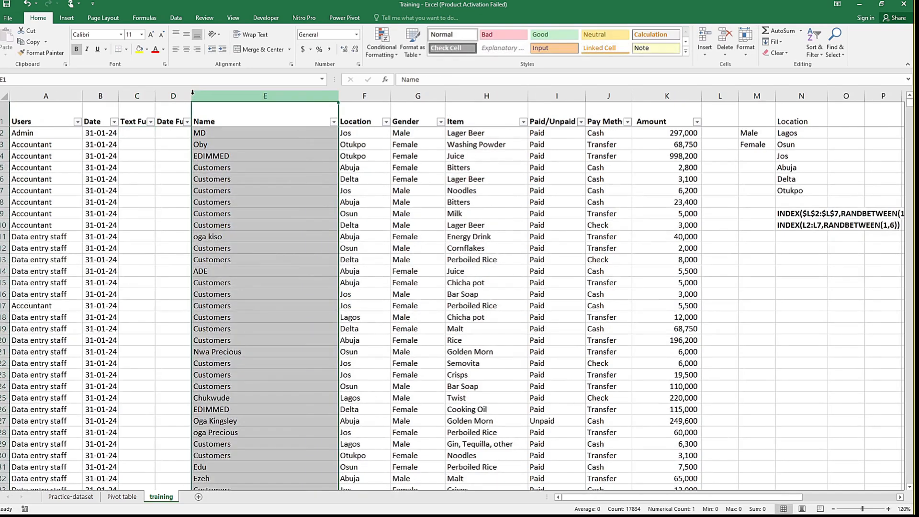
# Step: Begin a TEXT formula in cell C2 of the training sheet
pyautogui.click(143, 135)
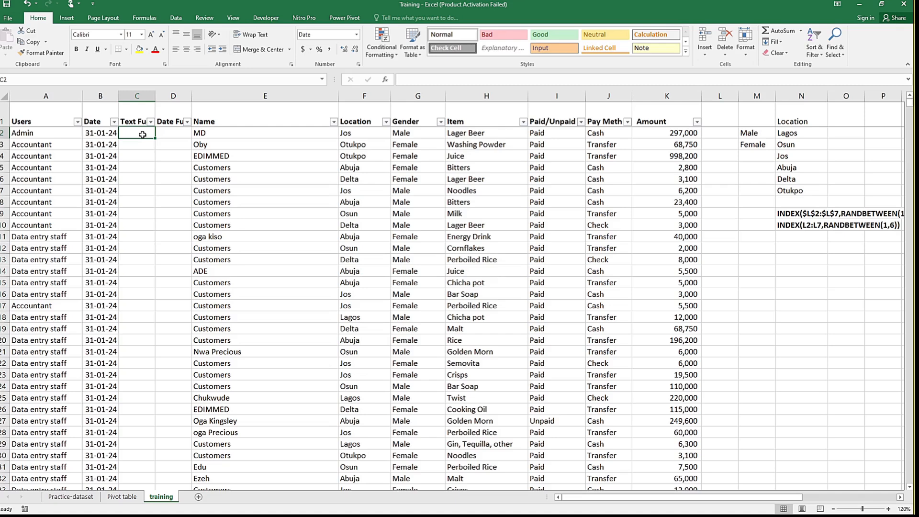
pyautogui.write('=')
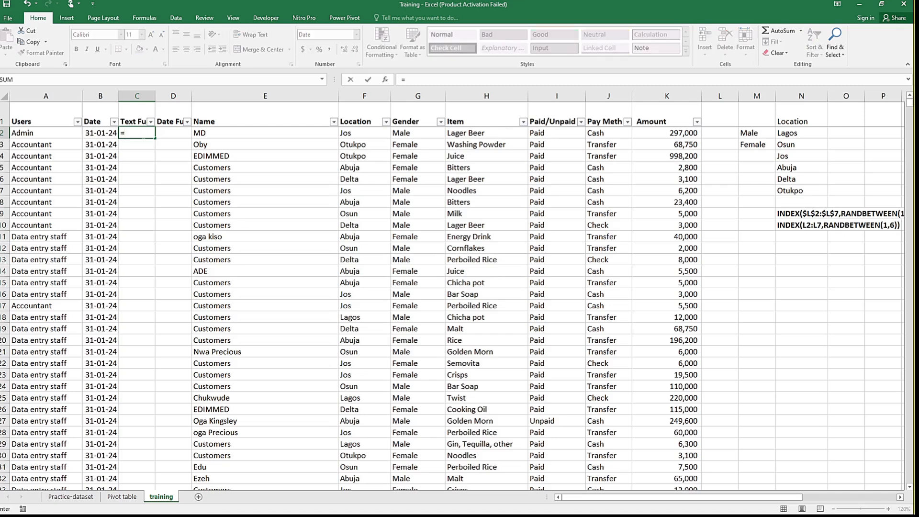
pyautogui.write('te')
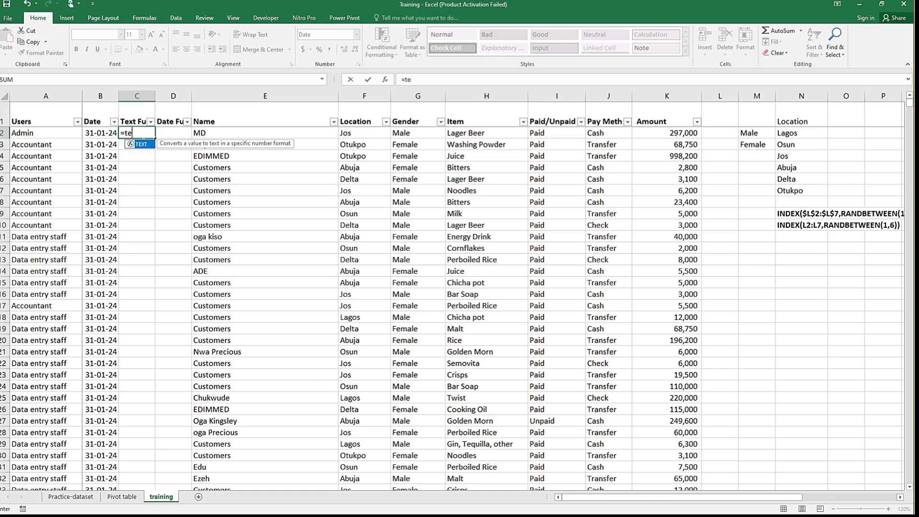
pyautogui.press('Tab')
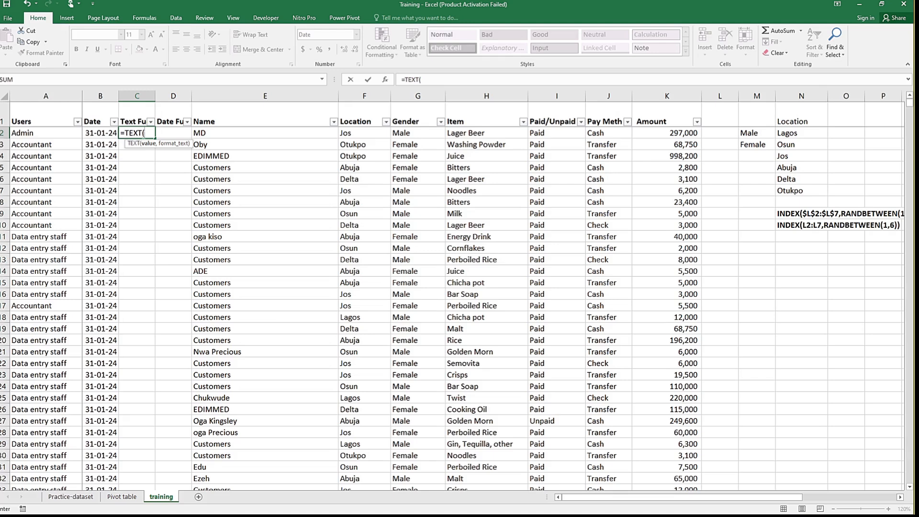
pyautogui.click(91, 133)
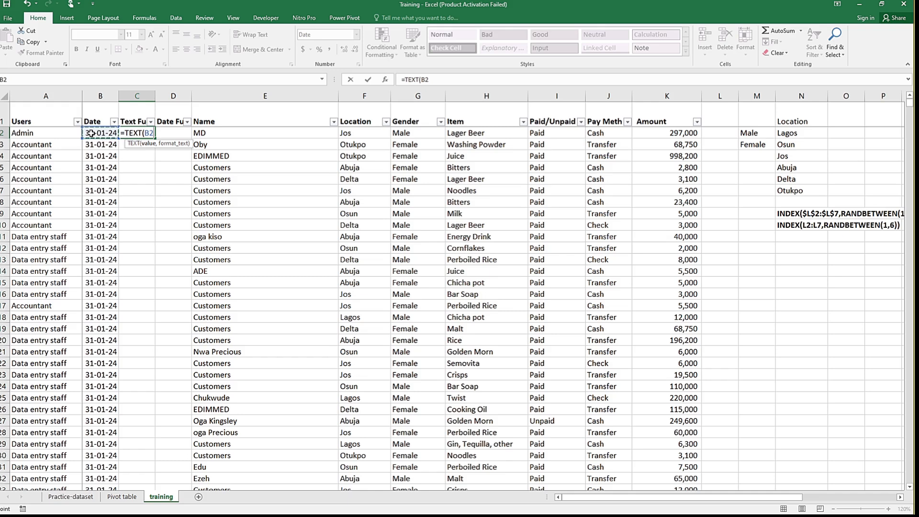
pyautogui.press('F8')
pyautogui.press('BackSpace')
pyautogui.press('BackSpace')
pyautogui.press('BackSpace')
pyautogui.press('BackSpace')
pyautogui.press('BackSpace')
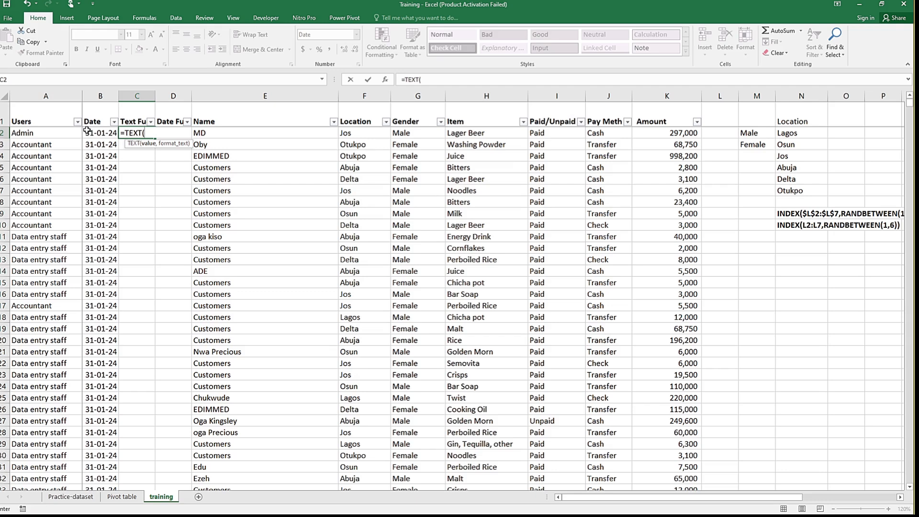
# Step: Complete the C2 formula as =TEXT(B2,"mmm-yy") and fill it down the whole Text Function column
pyautogui.click(89, 133)
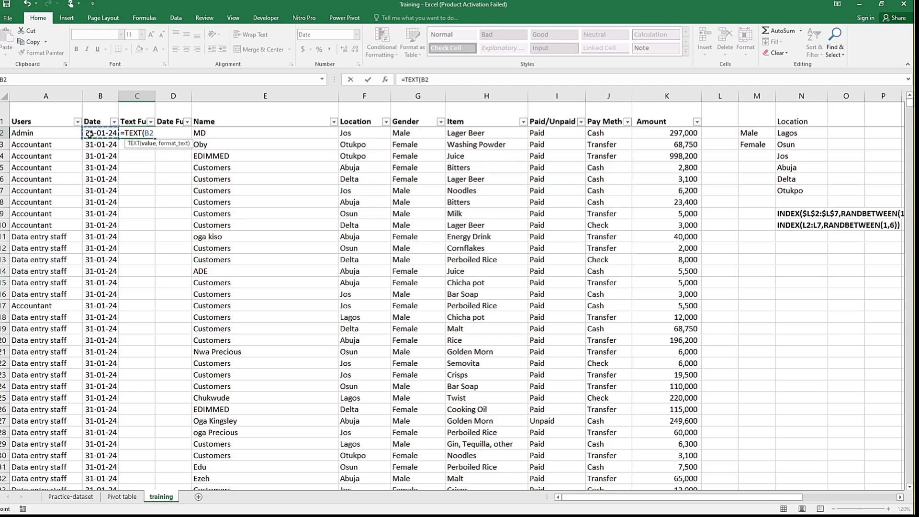
pyautogui.write(',')
pyautogui.write('"mmm')
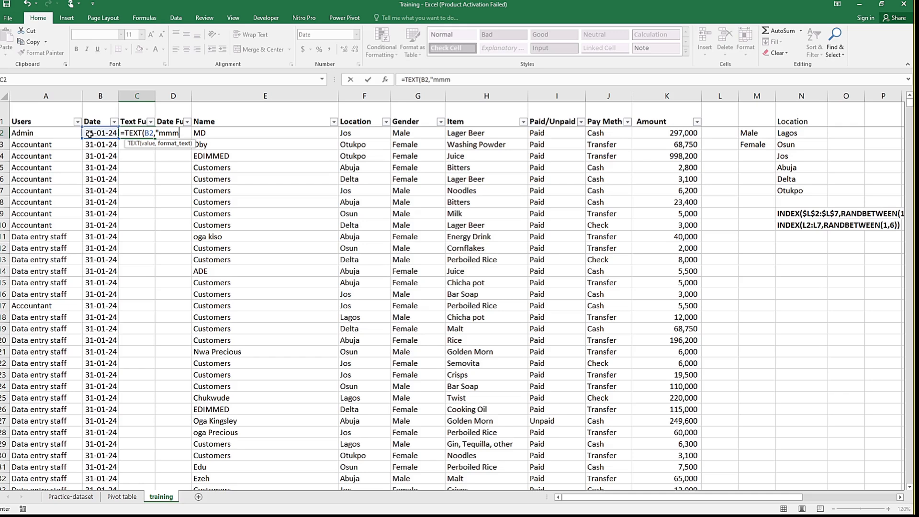
pyautogui.write('-yy")')
pyautogui.press('Return')
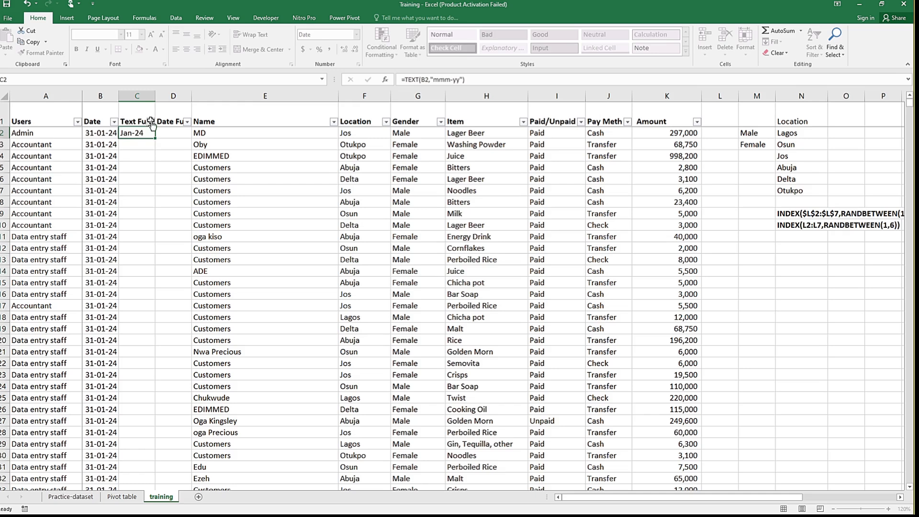
pyautogui.click(151, 132)
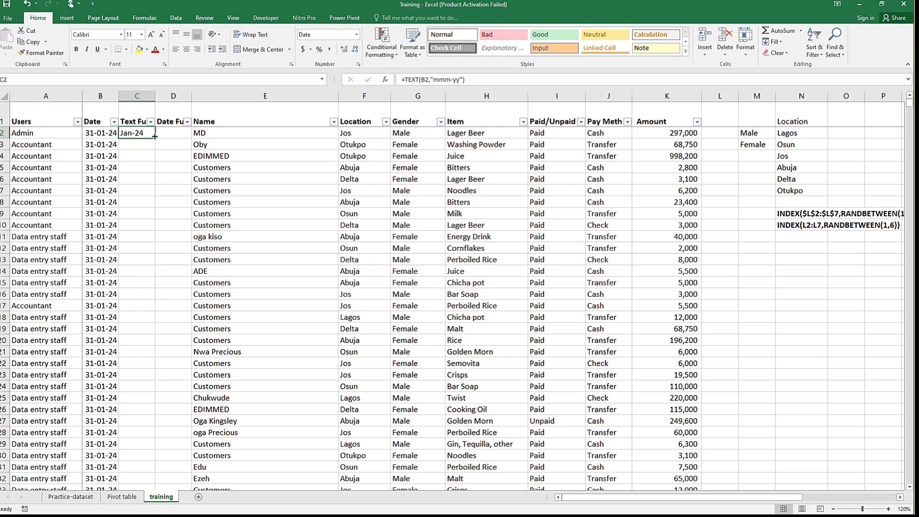
pyautogui.doubleClick(154, 141)
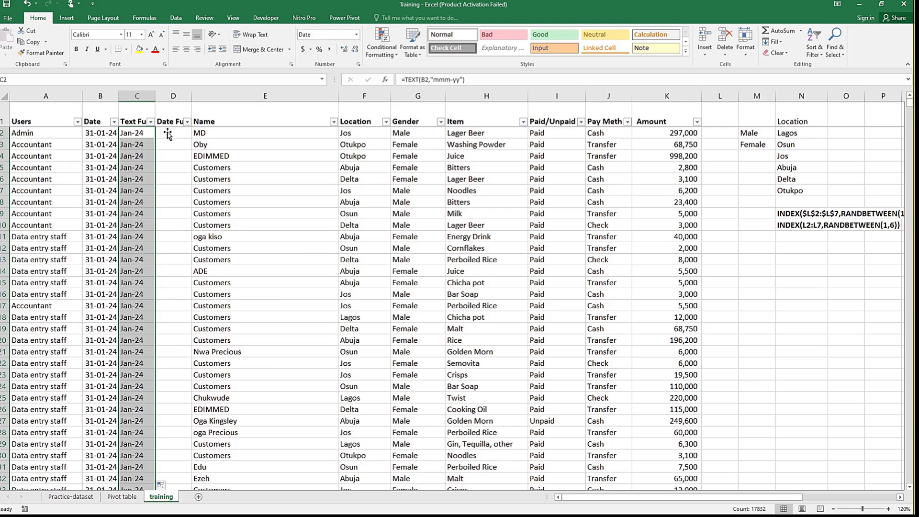
# Step: Begin a DATE formula in D2 with YEAR(B2) as its year argument
pyautogui.click(169, 133)
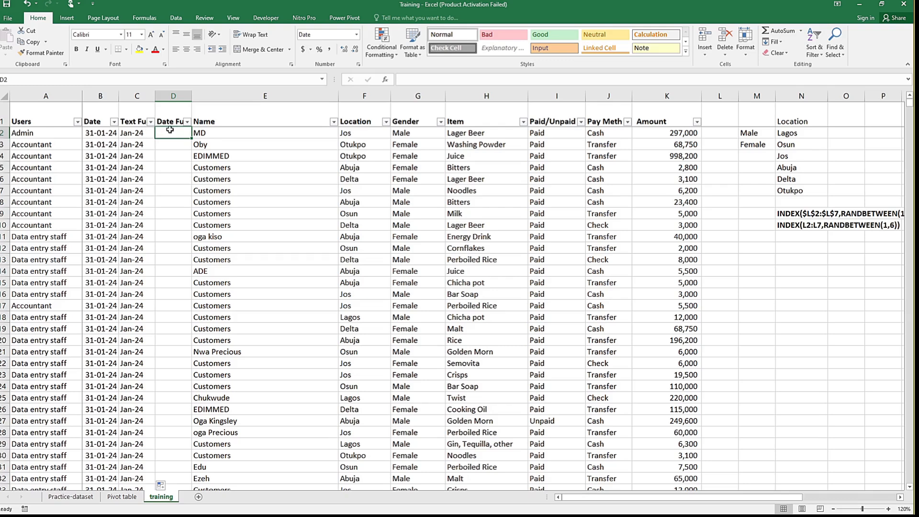
pyautogui.write('=')
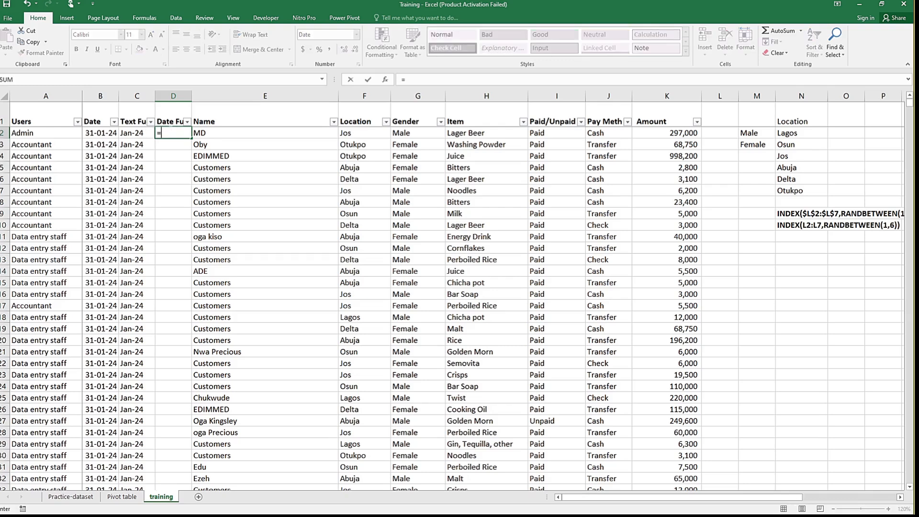
pyautogui.write('dat')
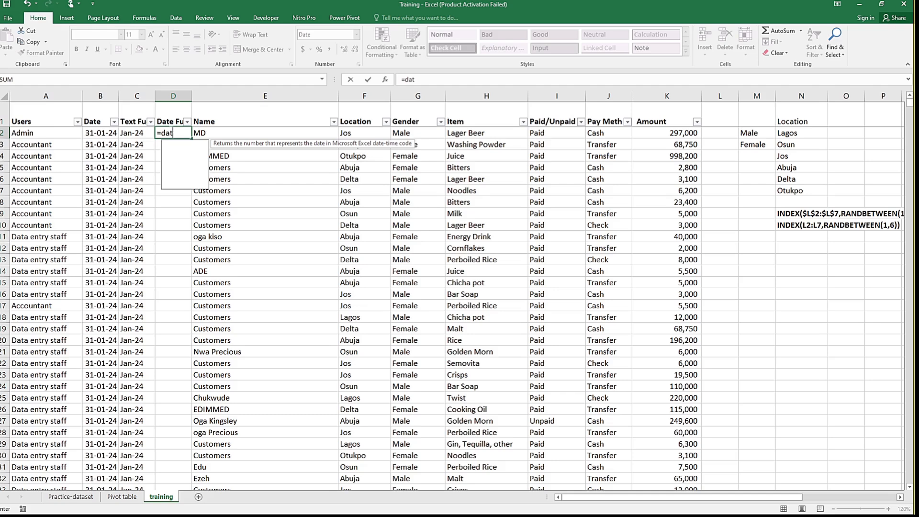
pyautogui.write('e')
pyautogui.press('Tab')
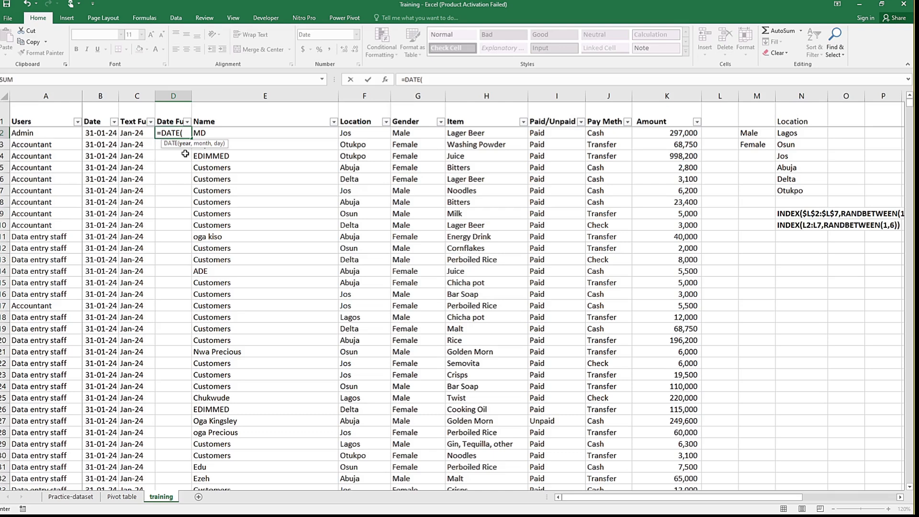
pyautogui.write('ye')
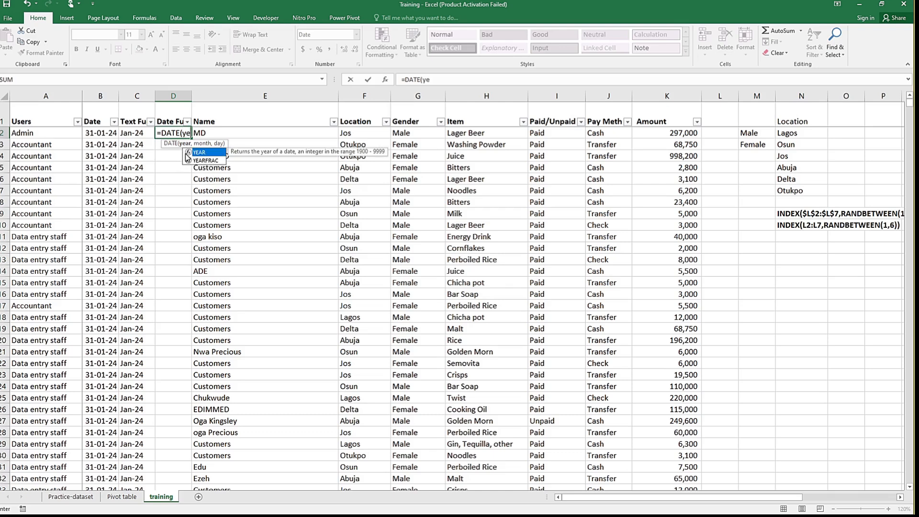
pyautogui.doubleClick(188, 153)
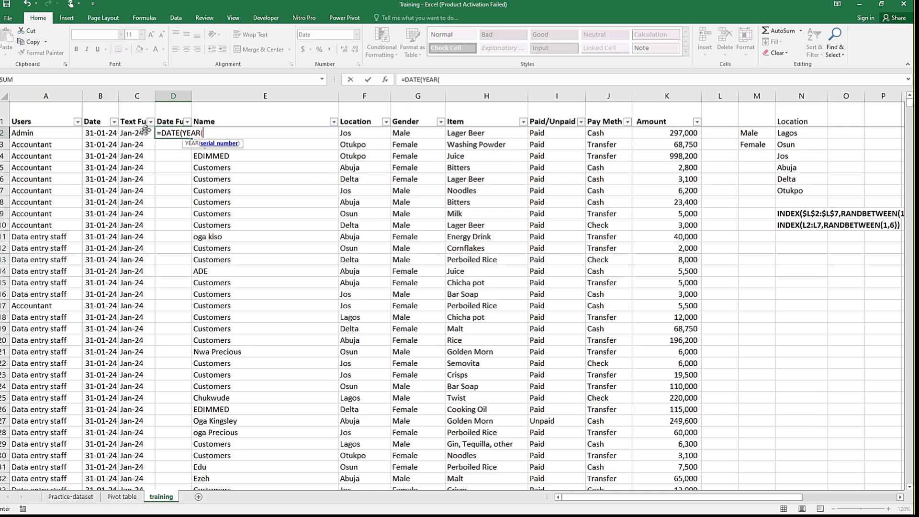
pyautogui.click(100, 132)
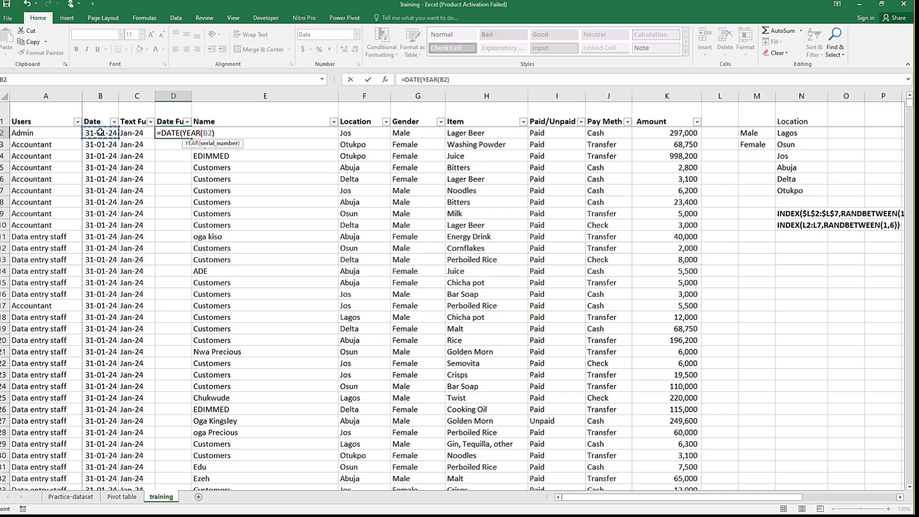
pyautogui.write(')')
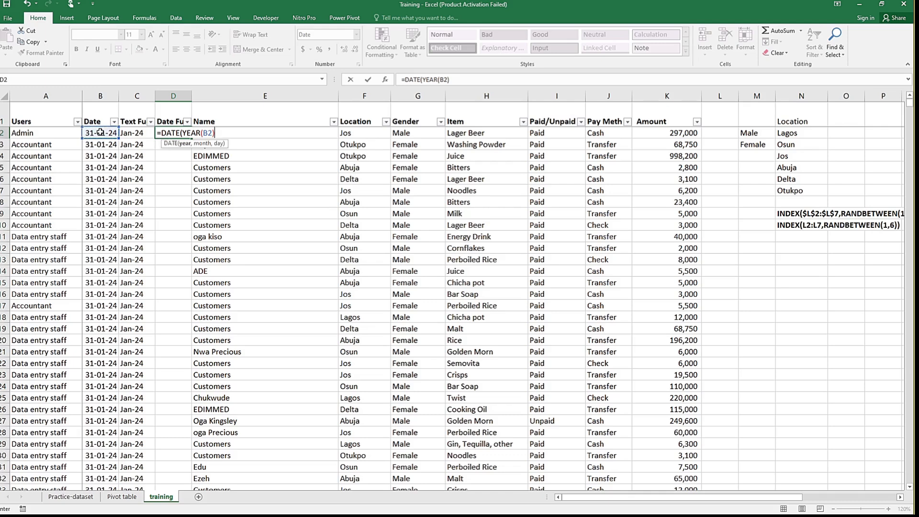
pyautogui.write(',mon')
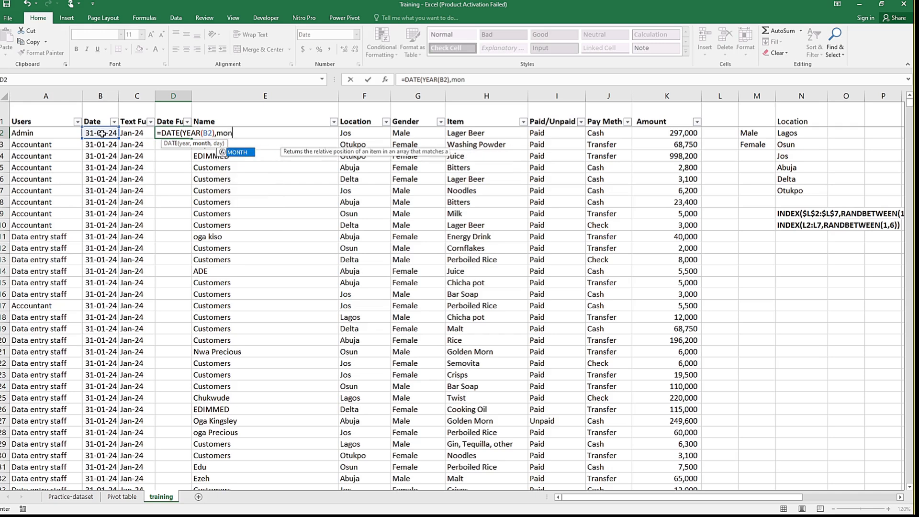
# Step: Complete the D2 formula as =DATE(YEAR(B2),MONTH(B2),1) by adding the month and day arguments
pyautogui.press('Tab')
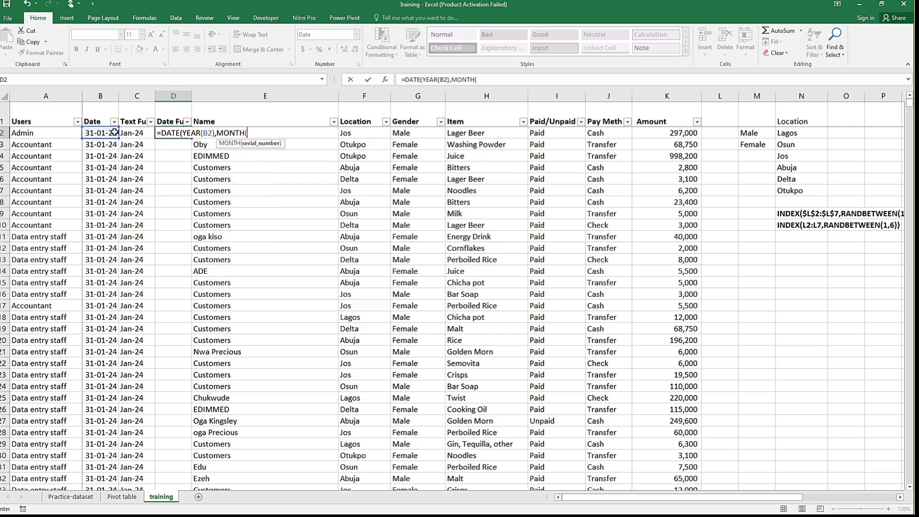
pyautogui.click(91, 133)
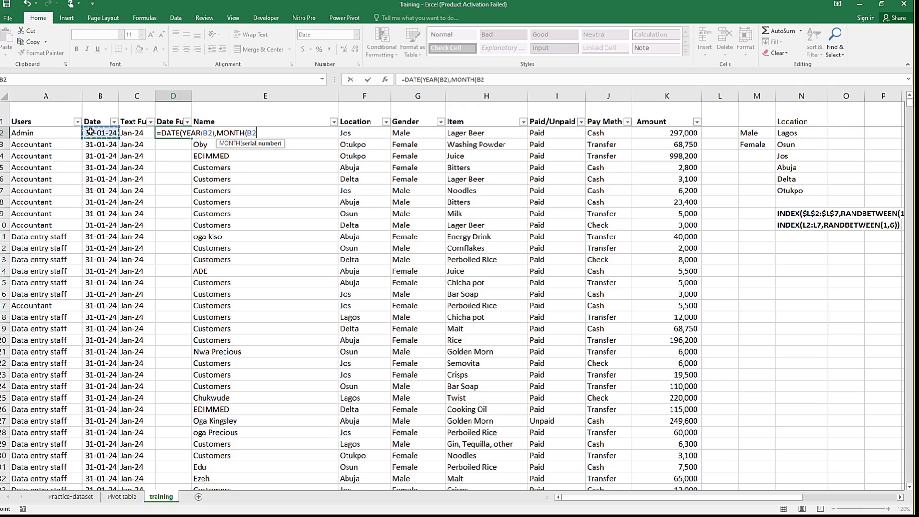
pyautogui.write(')')
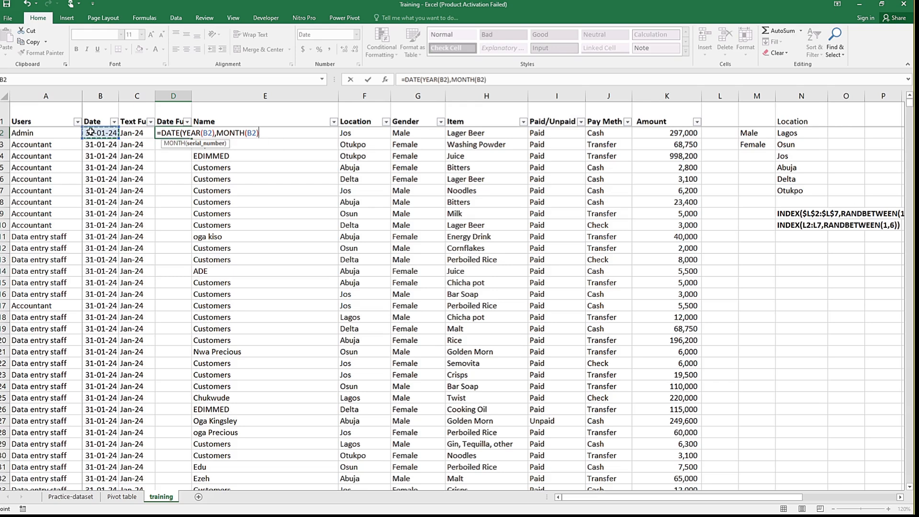
pyautogui.write(',')
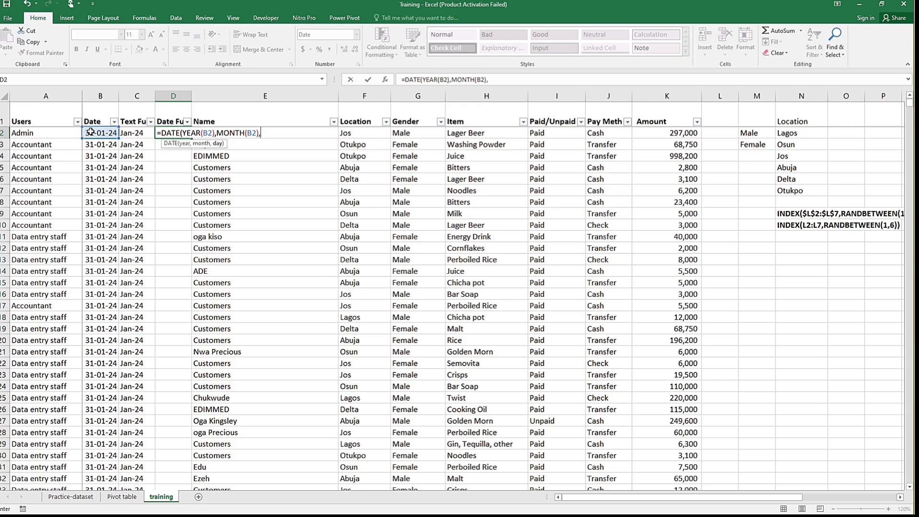
pyautogui.write('1)')
pyautogui.hotkey('ctrl', 'Return')
pyautogui.press('Down')
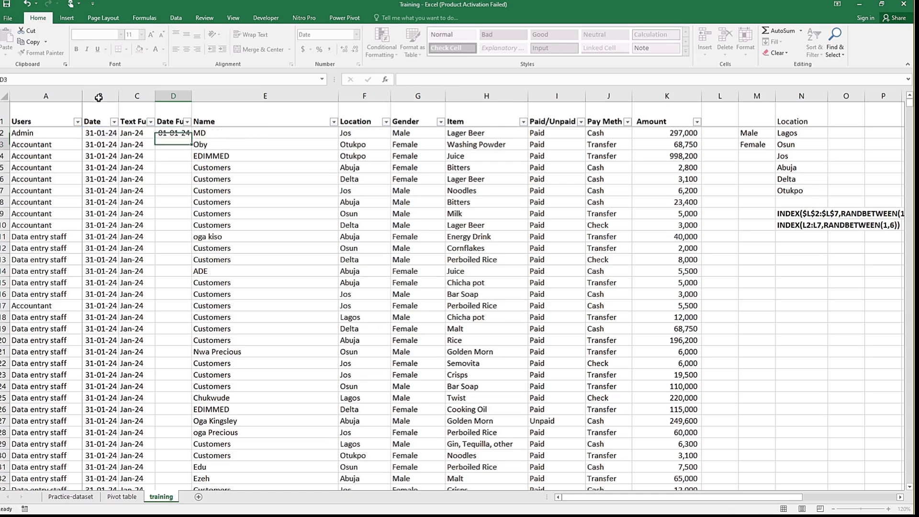
# Step: Fill the D2 date formula down the whole Date Function column
pyautogui.click(188, 133)
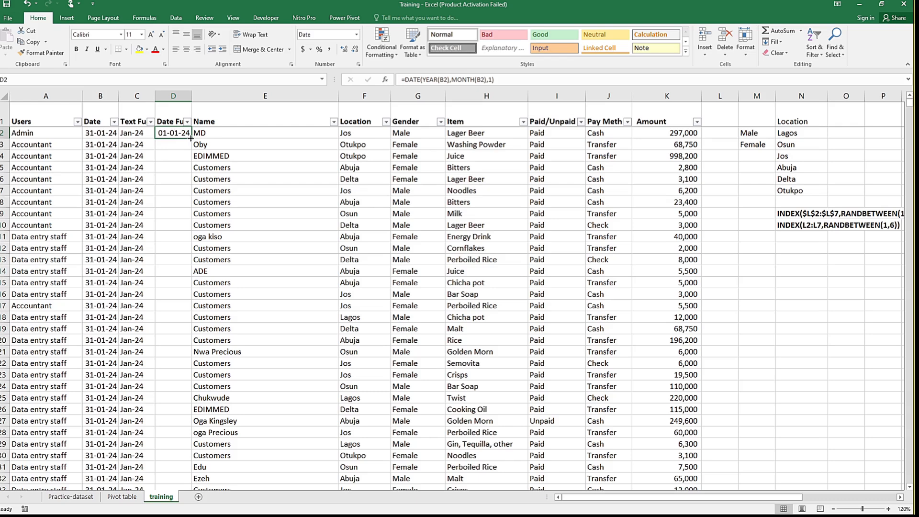
pyautogui.doubleClick(192, 140)
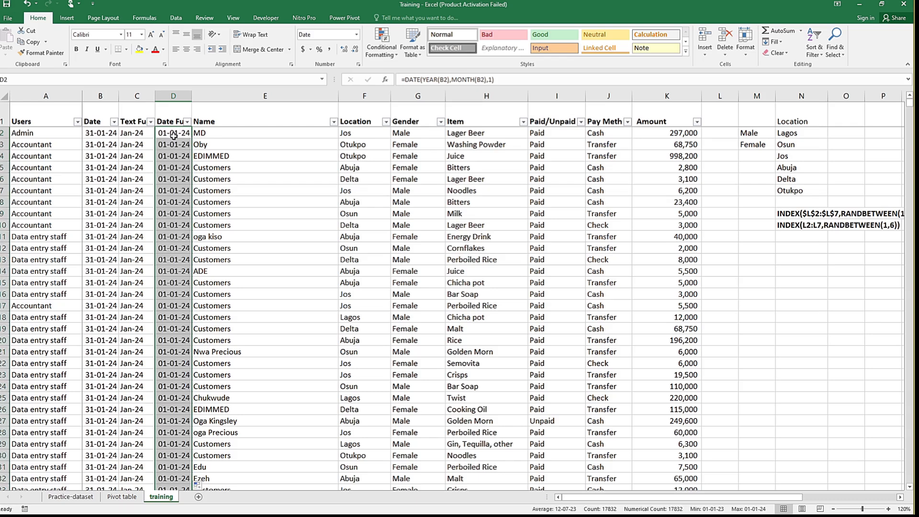
pyautogui.click(209, 137)
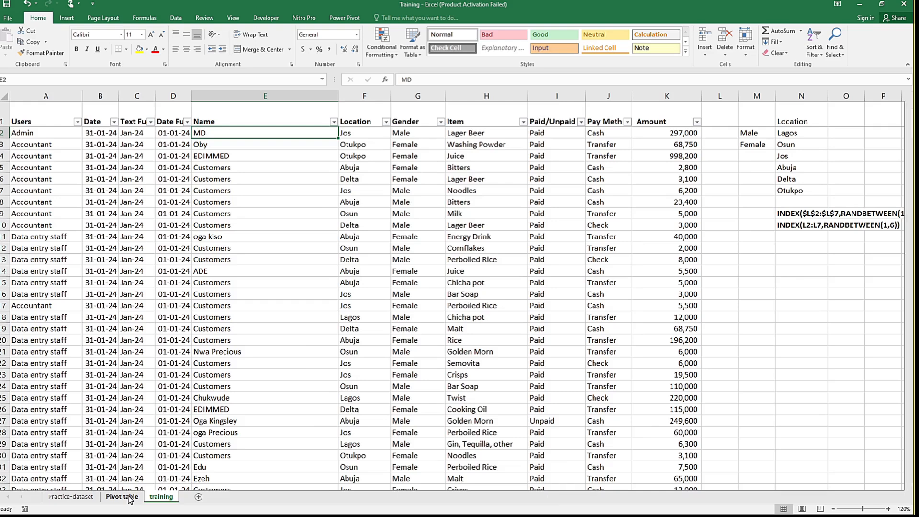
# Step: Refresh all pivot tables on the Pivot table sheet to load the two new helper columns
pyautogui.click(129, 498)
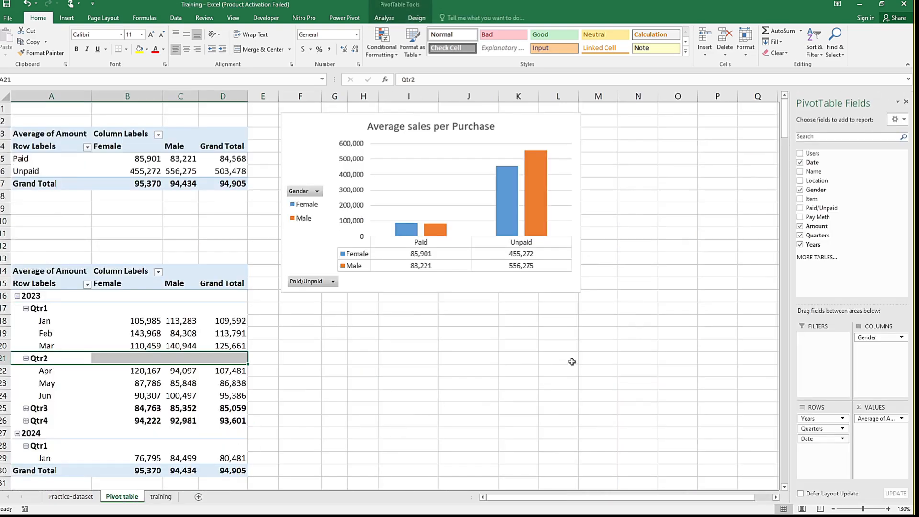
pyautogui.click(176, 18)
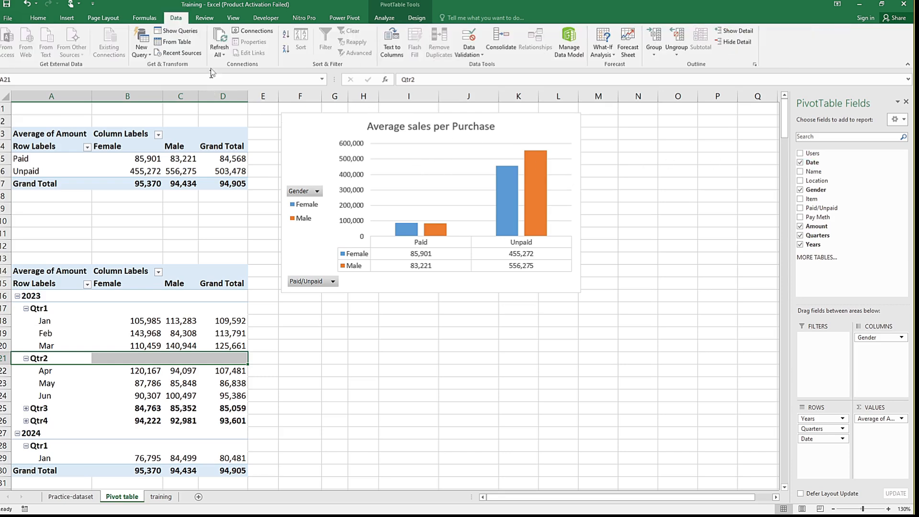
pyautogui.click(219, 40)
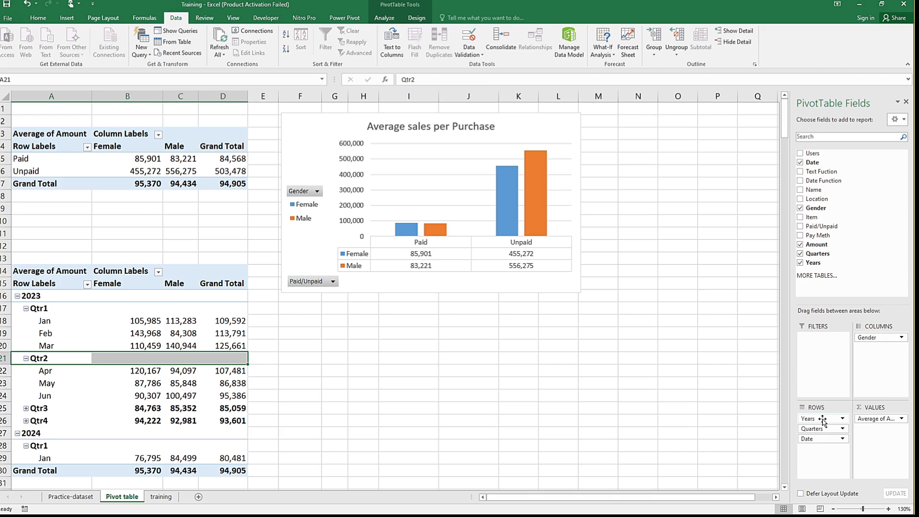
# Step: Remove the Years, Quarters and Date fields from the rows of the lower pivot table
pyautogui.moveTo(822, 419); pyautogui.dragTo(868, 200)
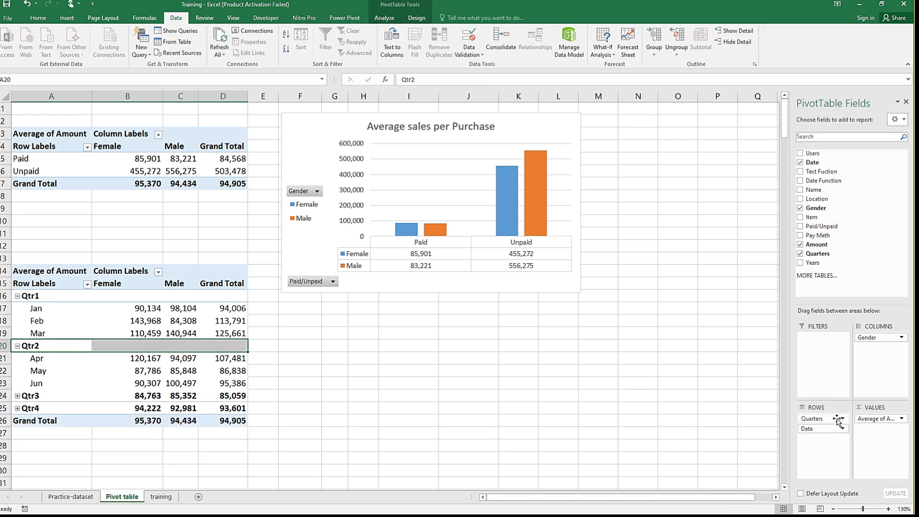
pyautogui.moveTo(829, 429); pyautogui.dragTo(890, 182)
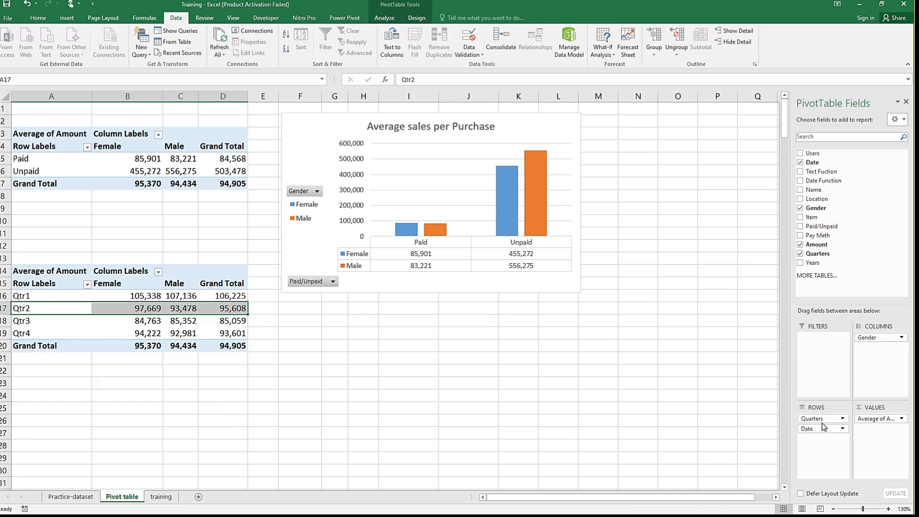
pyautogui.moveTo(823, 427); pyautogui.dragTo(857, 195)
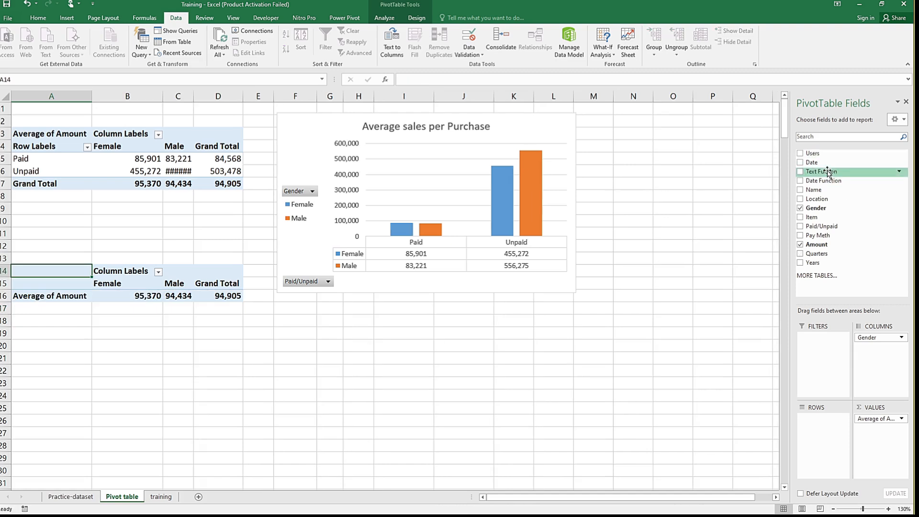
# Step: Try Text Fuction as the lower pivot table's row field and replace it with Date Function
pyautogui.moveTo(827, 172); pyautogui.dragTo(824, 433)
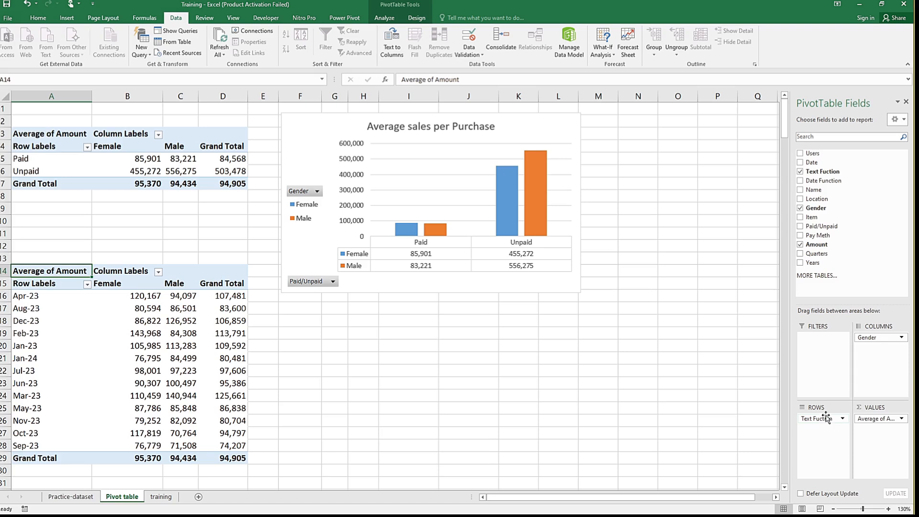
pyautogui.moveTo(821, 422)
pyautogui.mouseDown()
pyautogui.moveTo(838, 206)
pyautogui.moveTo(825, 183)
pyautogui.moveTo(820, 413)
pyautogui.mouseUp()
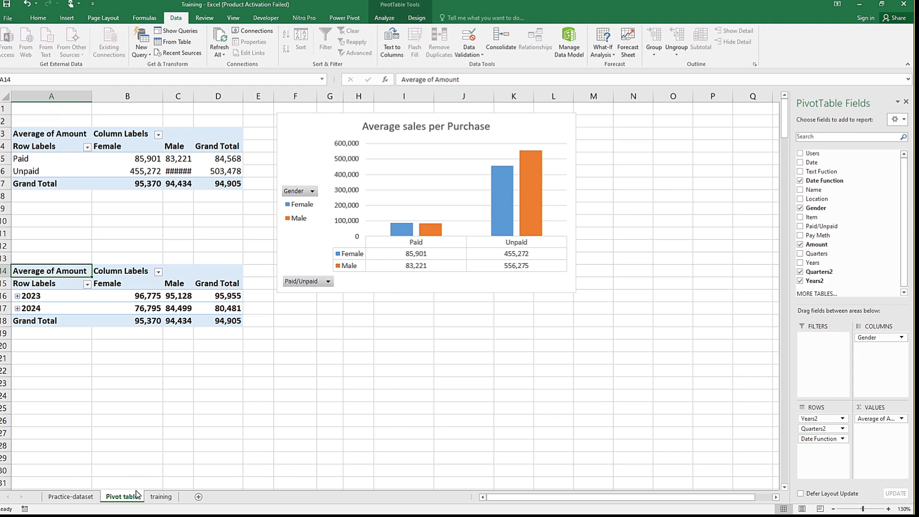
# Step: Format the Date Function column on the training sheet with the Mar-12 date type
pyautogui.click(160, 497)
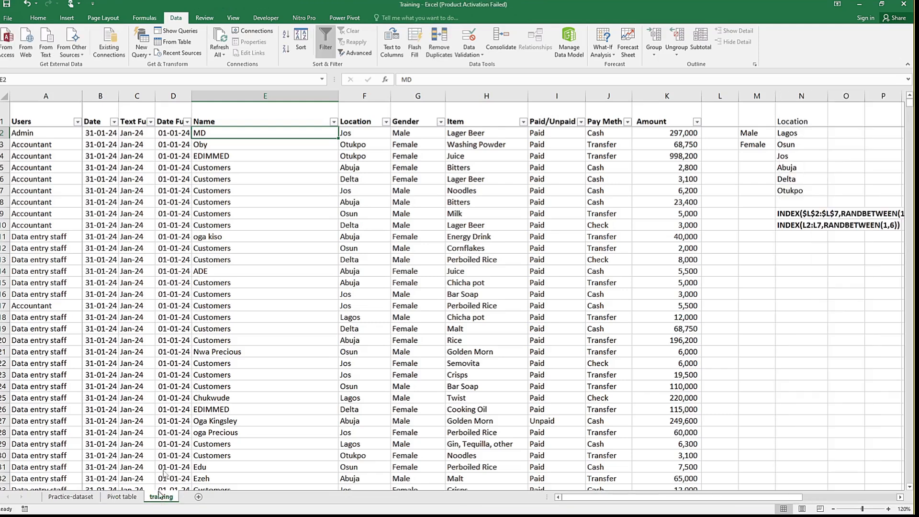
pyautogui.click(173, 95)
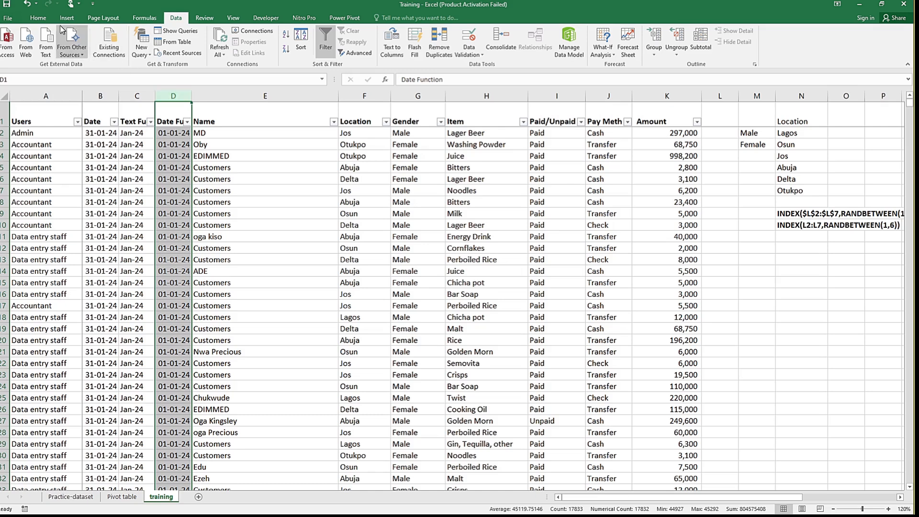
pyautogui.click(38, 18)
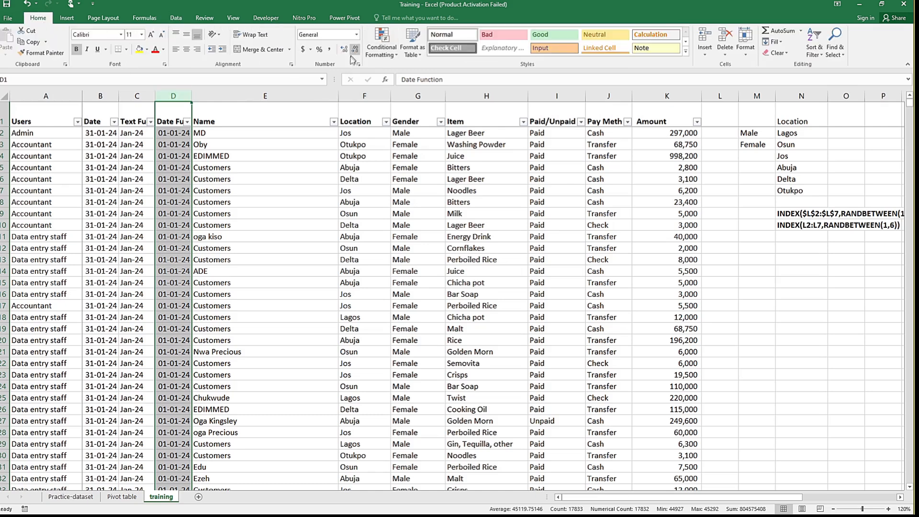
pyautogui.click(357, 35)
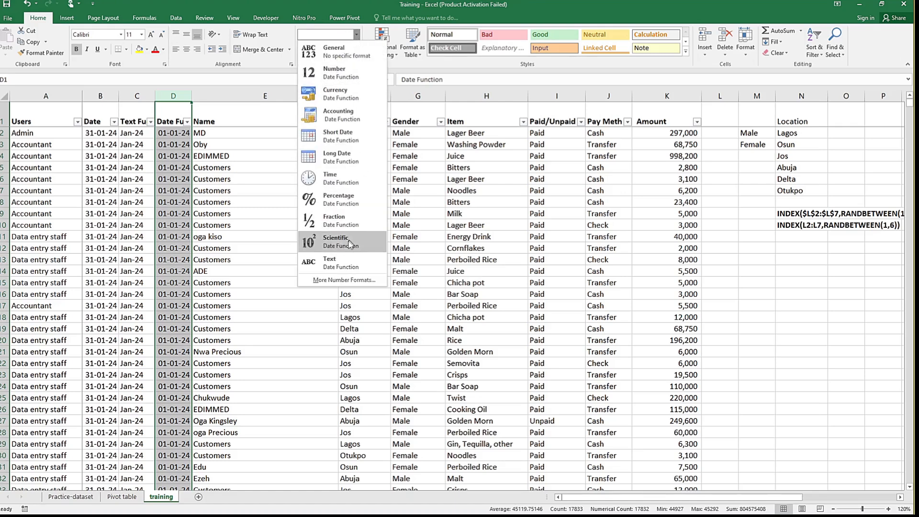
pyautogui.click(348, 280)
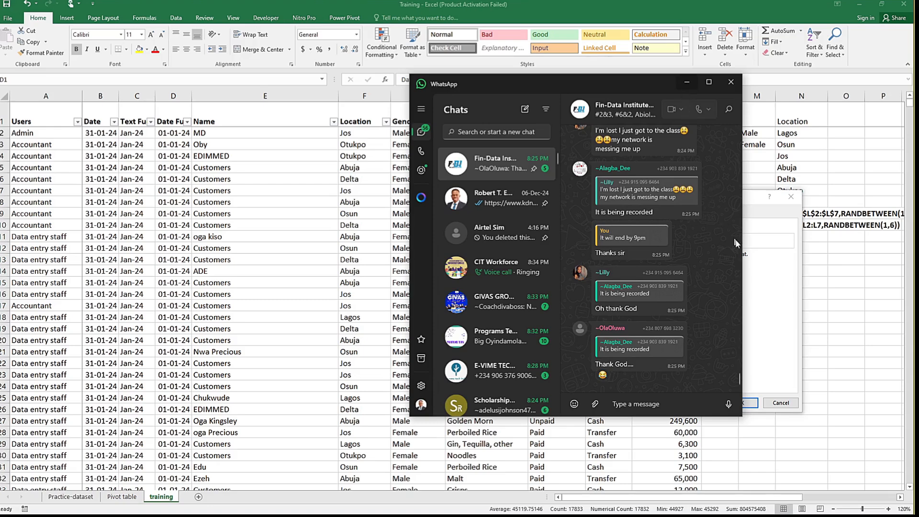
pyautogui.click(750, 199)
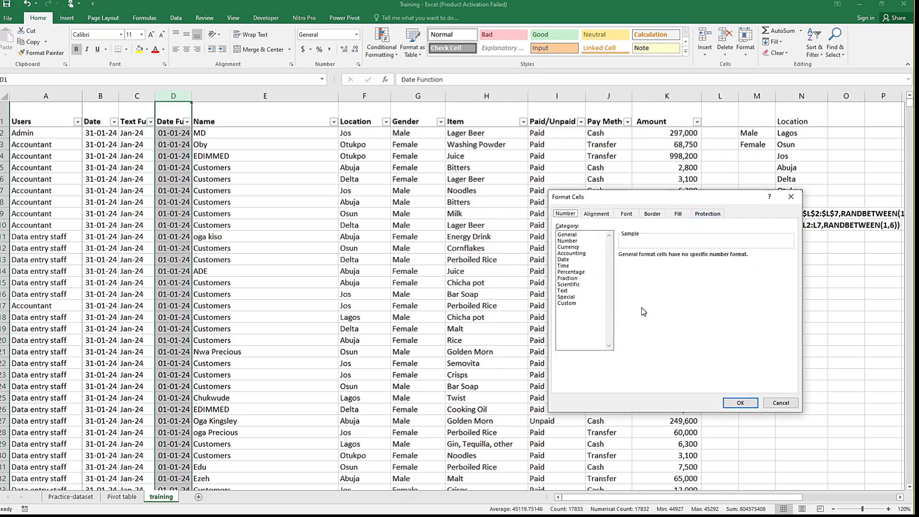
pyautogui.click(564, 260)
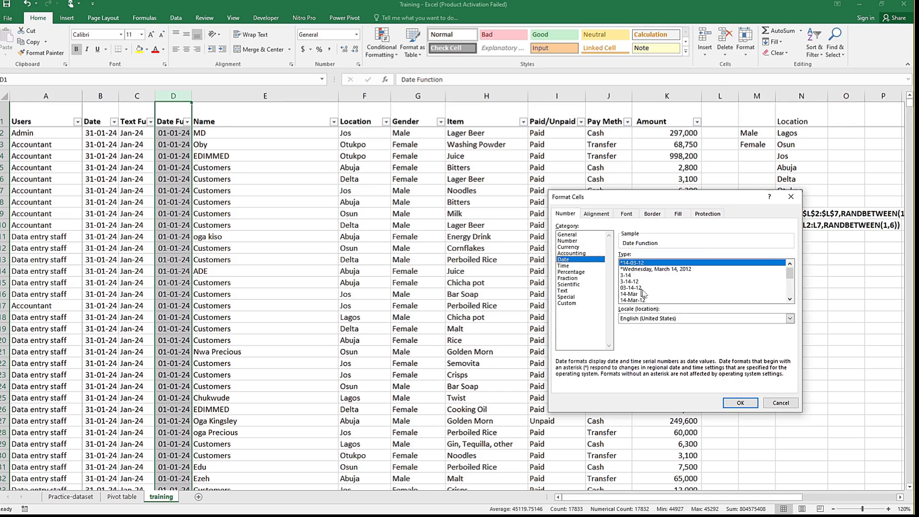
pyautogui.click(790, 299)
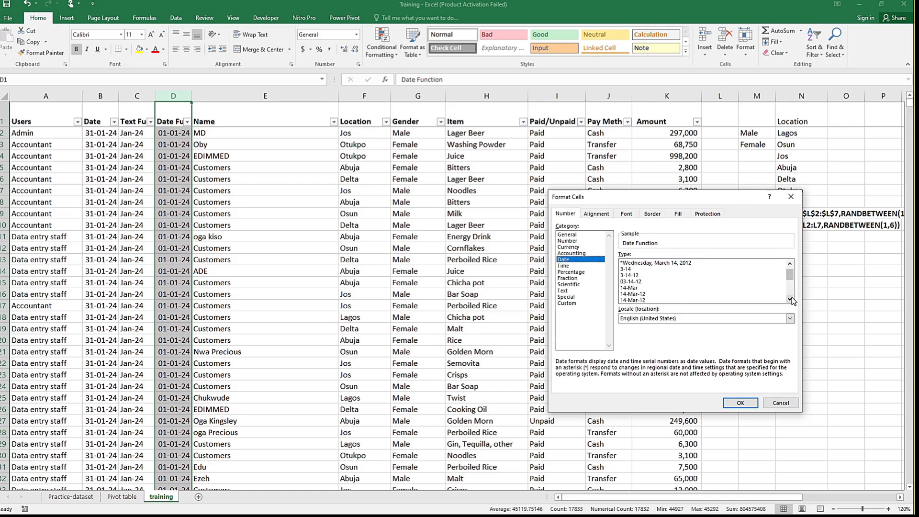
pyautogui.click(790, 298)
pyautogui.click(790, 299)
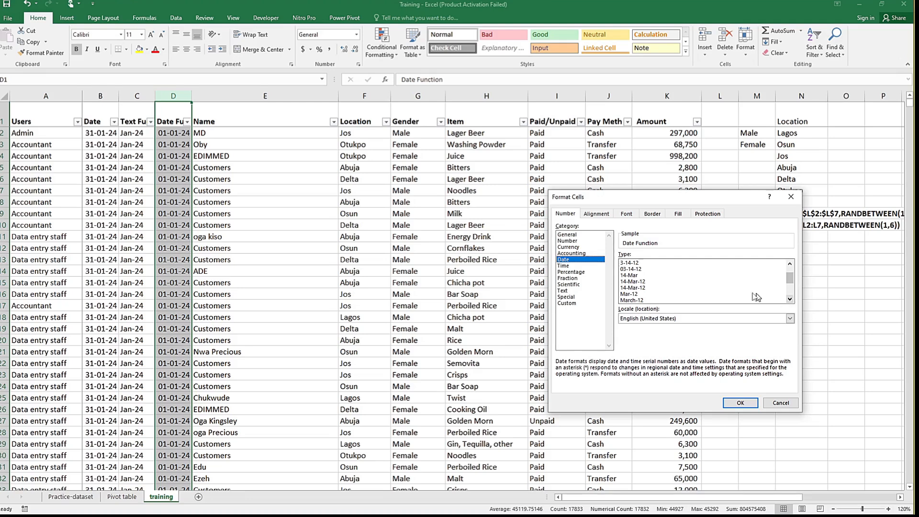
pyautogui.click(629, 294)
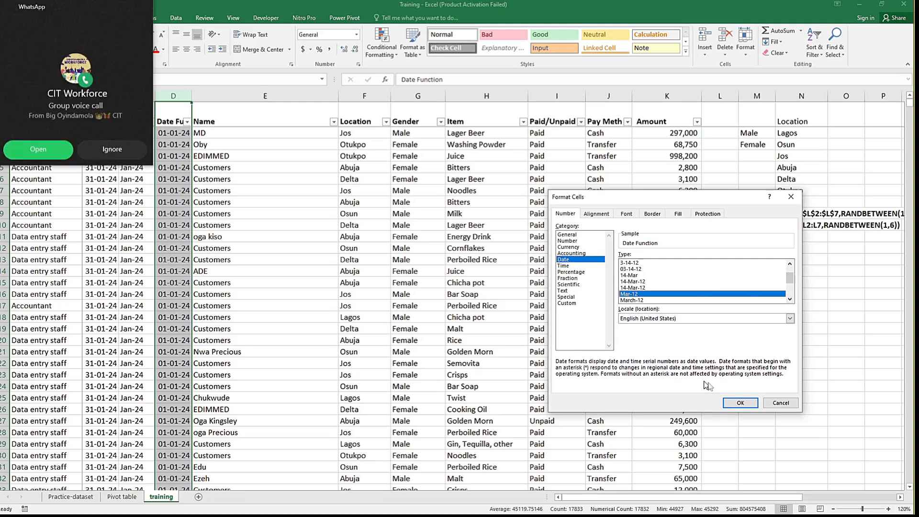
pyautogui.click(739, 404)
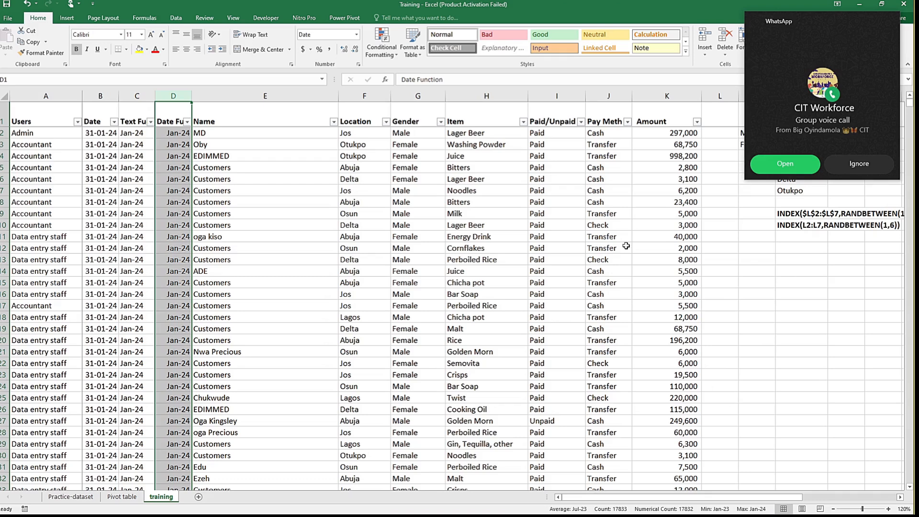
# Step: Return to the Pivot table sheet and refresh all pivot tables with the reformatted date column
pyautogui.click(132, 499)
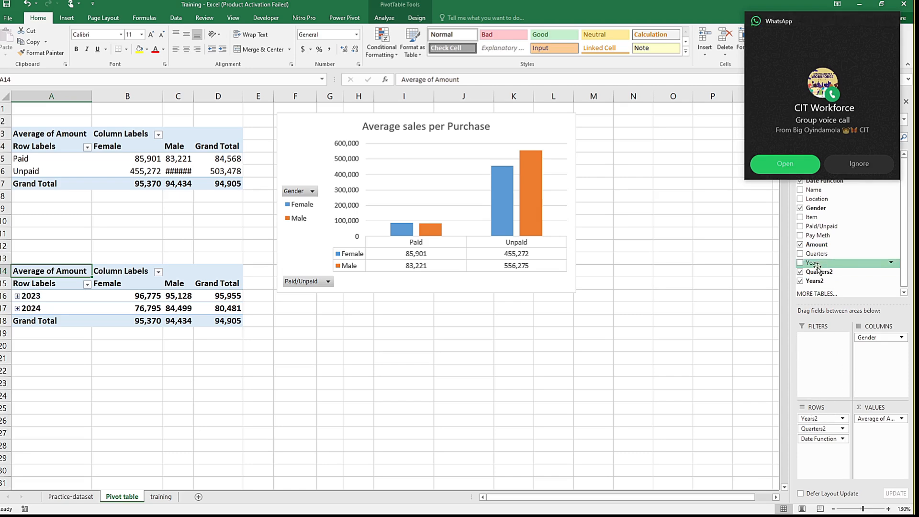
pyautogui.click(181, 17)
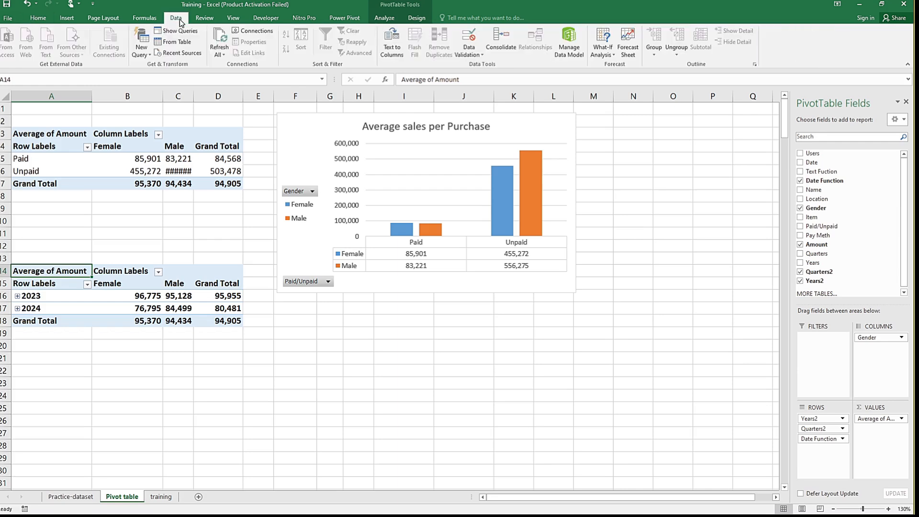
pyautogui.click(222, 44)
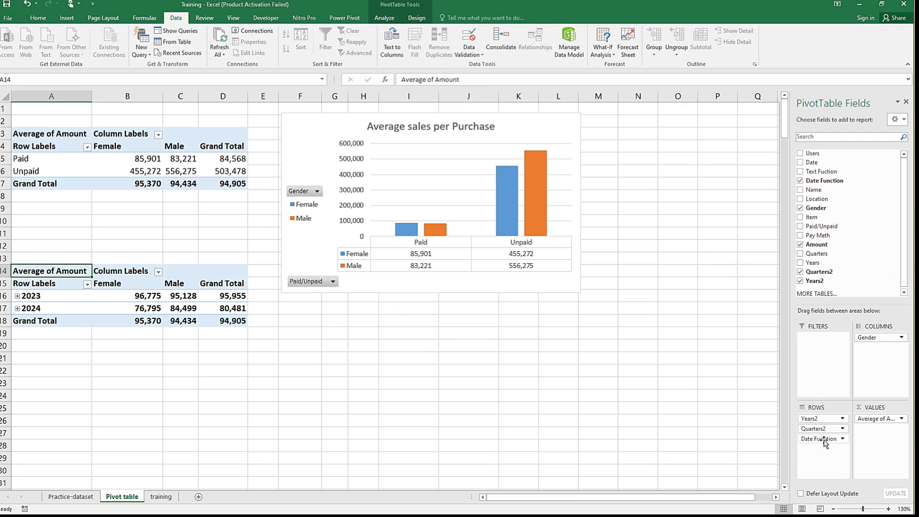
# Step: Clear Date Function, Years2 and Quarters2 from the lower pivot table's rows and add Date Function back as row field
pyautogui.moveTo(823, 439); pyautogui.dragTo(855, 223)
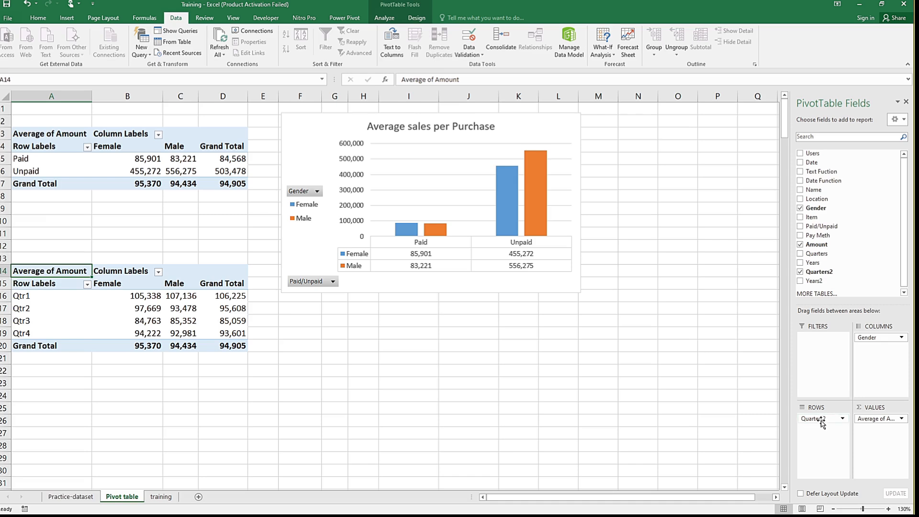
pyautogui.moveTo(822, 422); pyautogui.dragTo(841, 218)
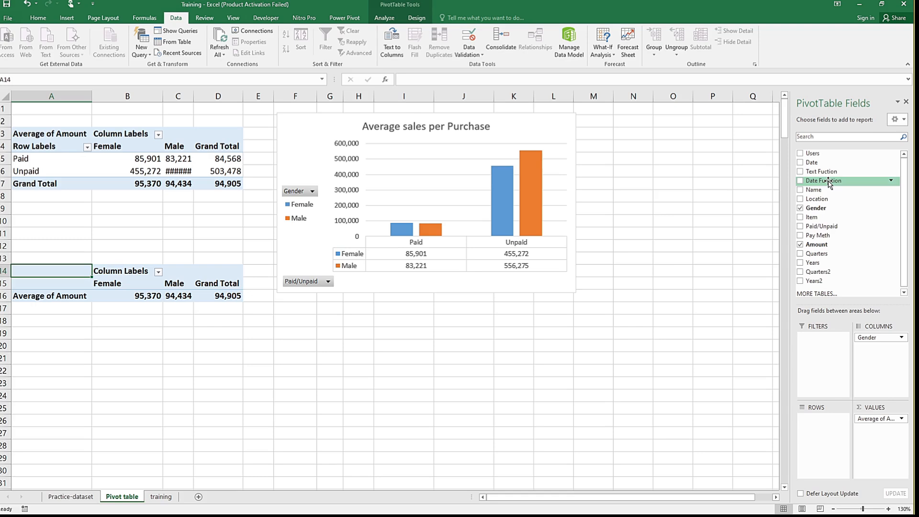
pyautogui.moveTo(829, 184); pyautogui.dragTo(820, 424)
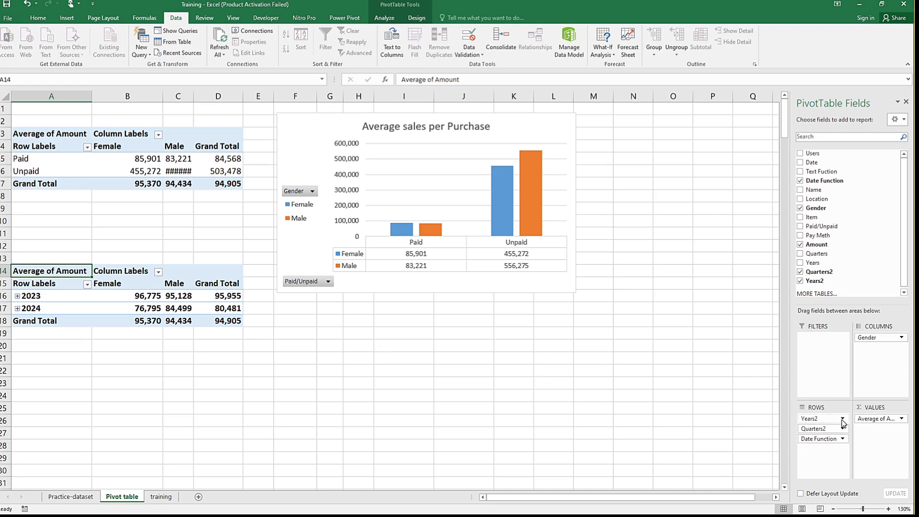
# Step: Remove Years2 and Quarters2 from the lower pivot table's rows, keeping only Date Function
pyautogui.moveTo(841, 420); pyautogui.dragTo(888, 210)
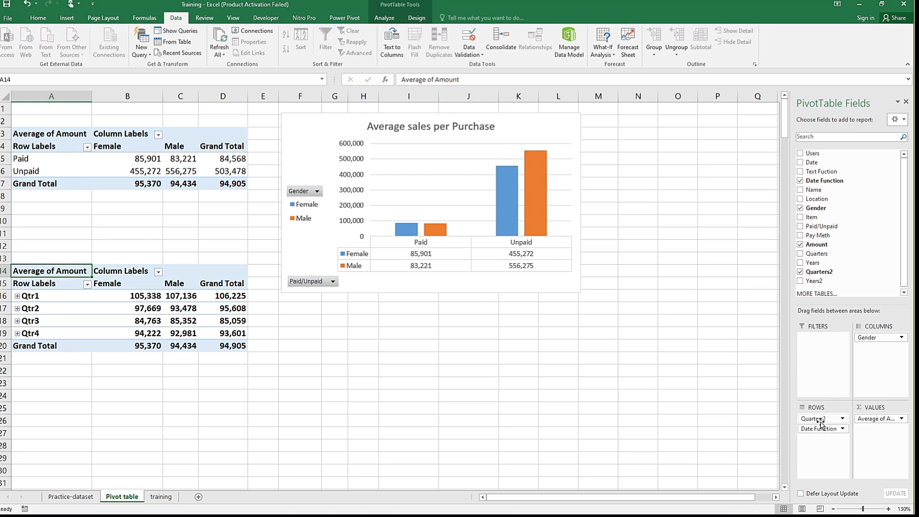
pyautogui.moveTo(821, 422); pyautogui.dragTo(849, 207)
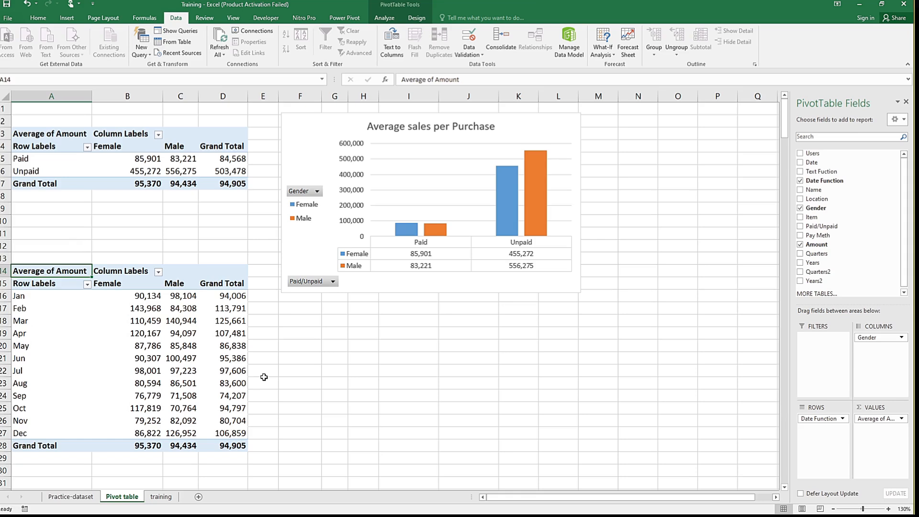
pyautogui.moveTo(101, 363)
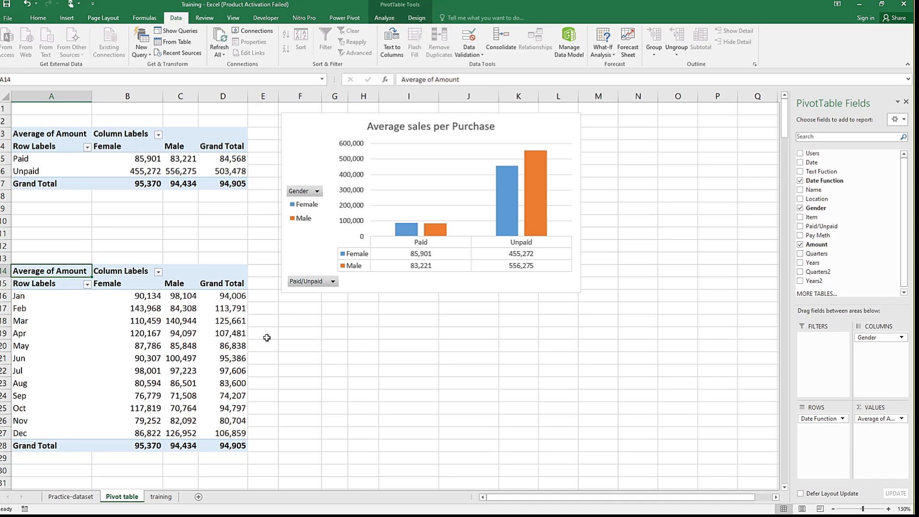
pyautogui.click(158, 497)
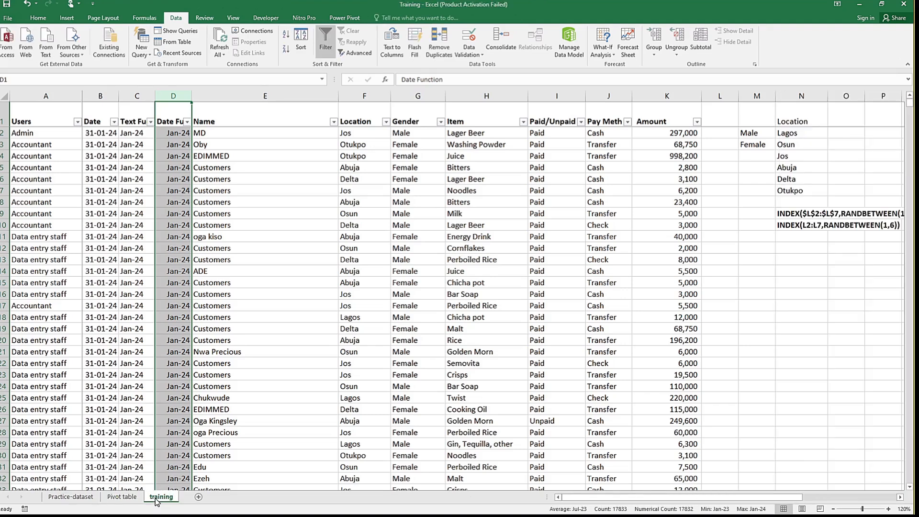
pyautogui.click(109, 498)
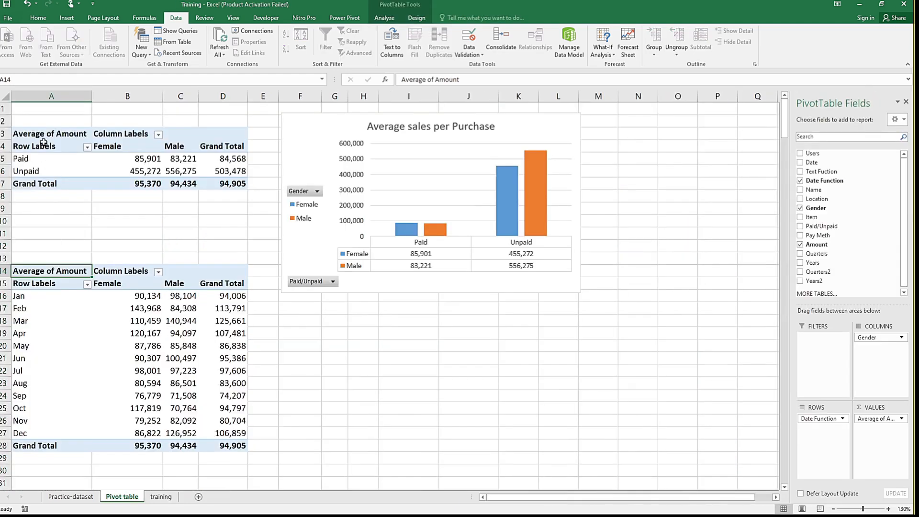
pyautogui.click(43, 138)
pyautogui.click(81, 206)
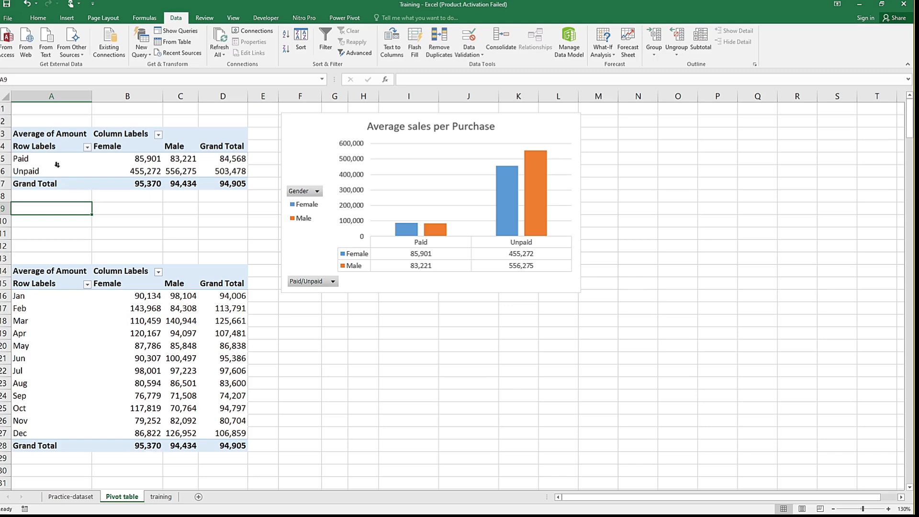
# Step: Copy the whole Paid/Unpaid pivot table and paste a duplicate at cell A35 of the Pivot table sheet
pyautogui.click(24, 134)
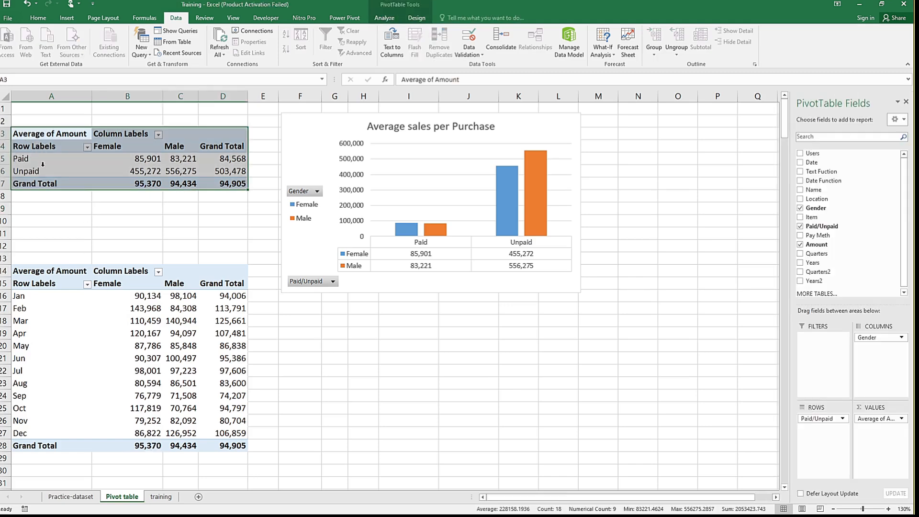
pyautogui.hotkey('ctrl', 'c')
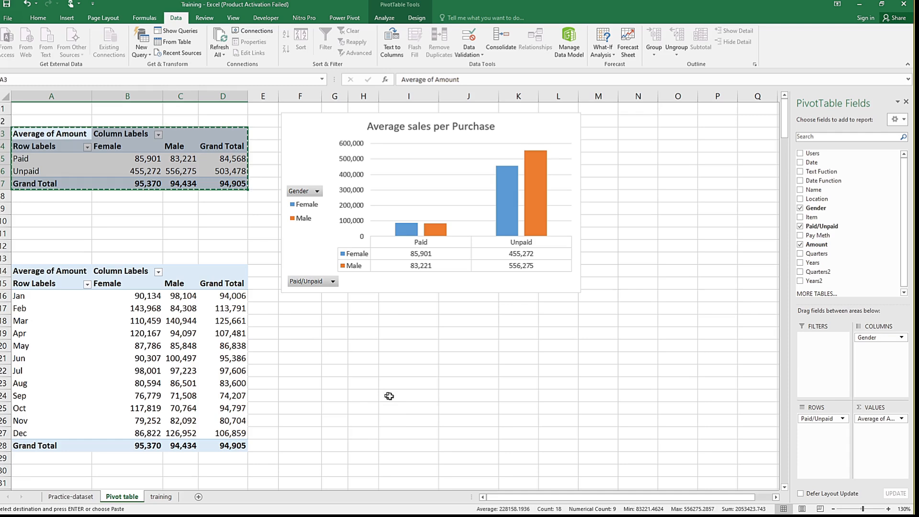
pyautogui.click(785, 433)
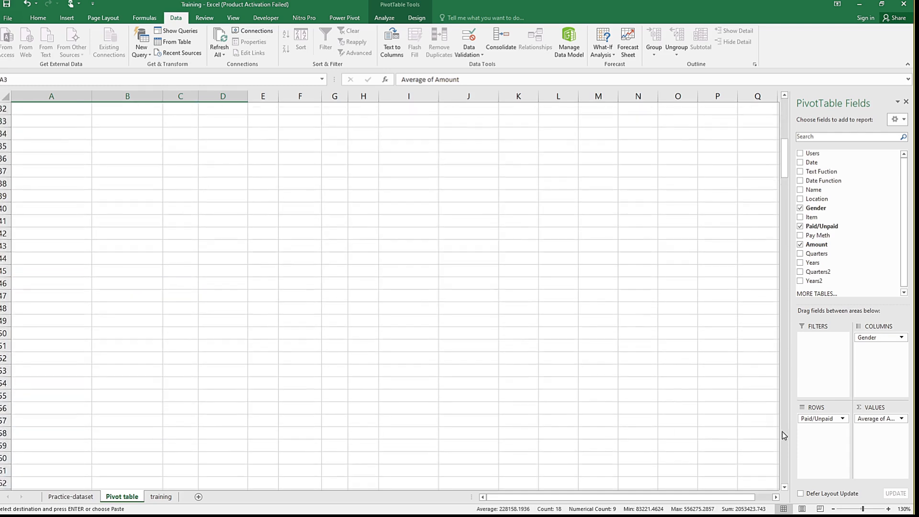
pyautogui.click(40, 151)
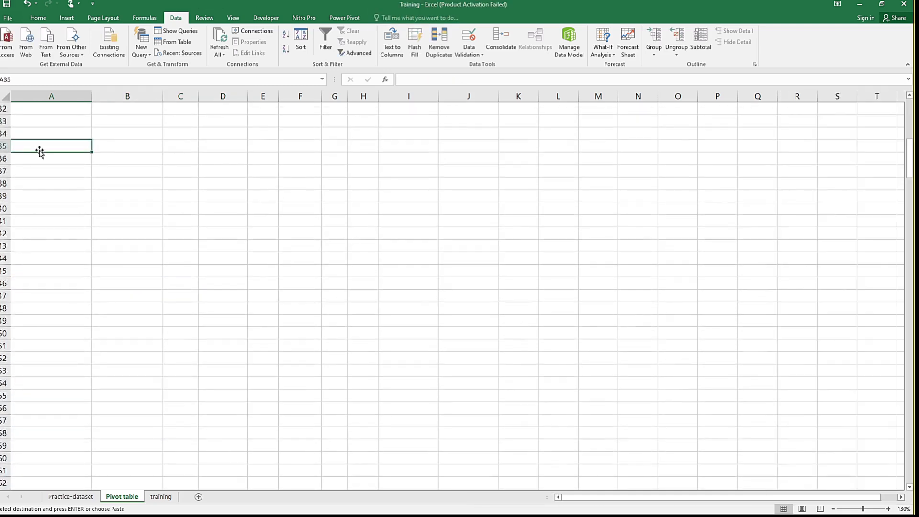
pyautogui.hotkey('ctrl', 'v')
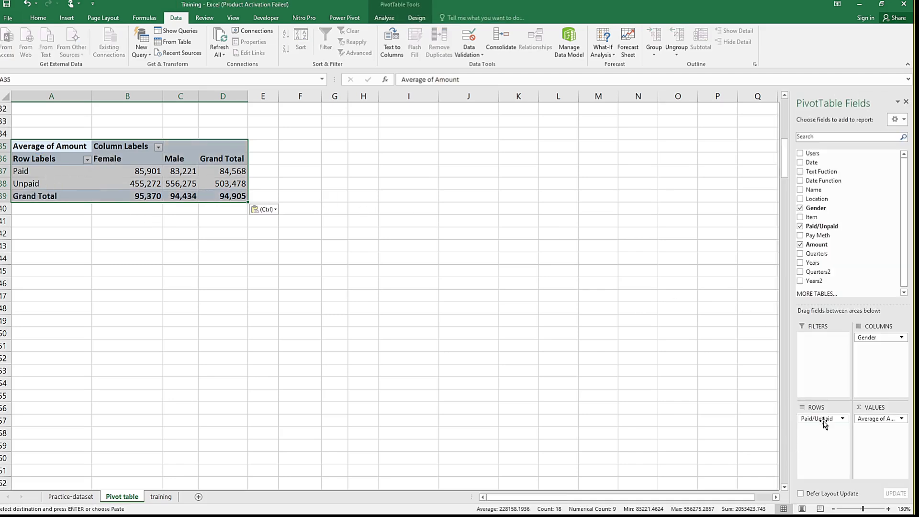
# Step: In the duplicated pivot table's rows, replace Paid/Unpaid with Date Function and remove Years2 and Quarters2
pyautogui.moveTo(825, 419); pyautogui.dragTo(850, 210)
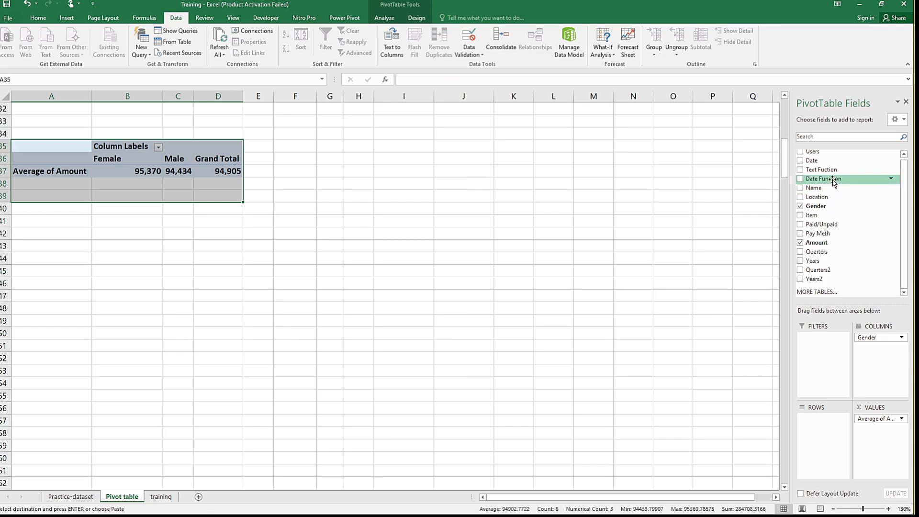
pyautogui.moveTo(834, 181); pyautogui.dragTo(819, 429)
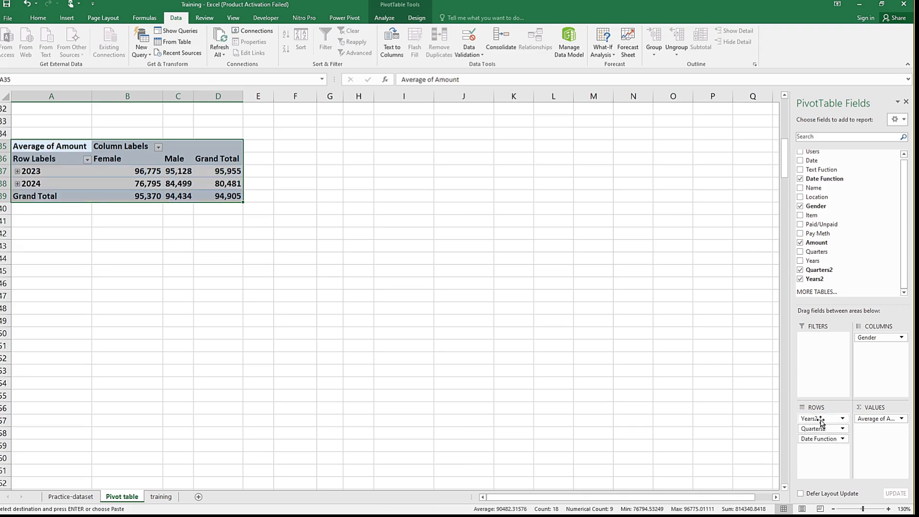
pyautogui.moveTo(821, 419); pyautogui.dragTo(833, 236)
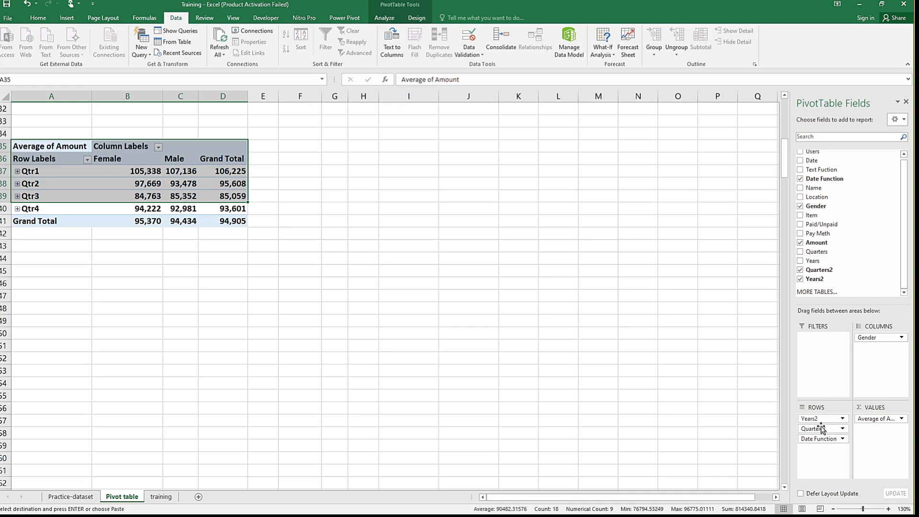
pyautogui.moveTo(821, 420); pyautogui.dragTo(853, 194)
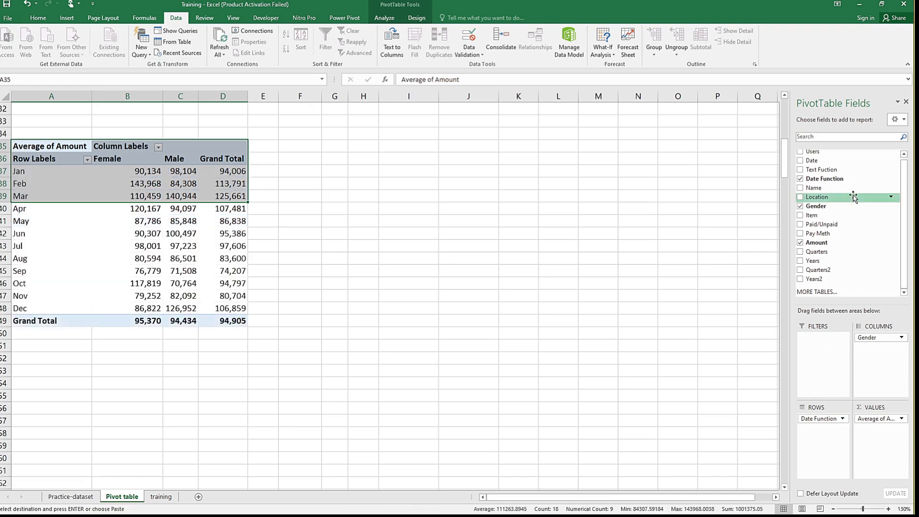
pyautogui.click(275, 230)
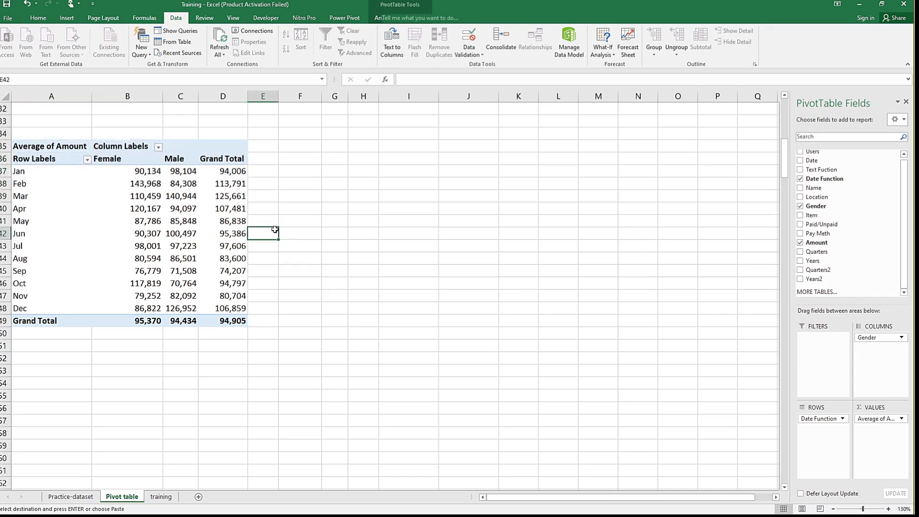
pyautogui.click(185, 225)
pyautogui.click(98, 200)
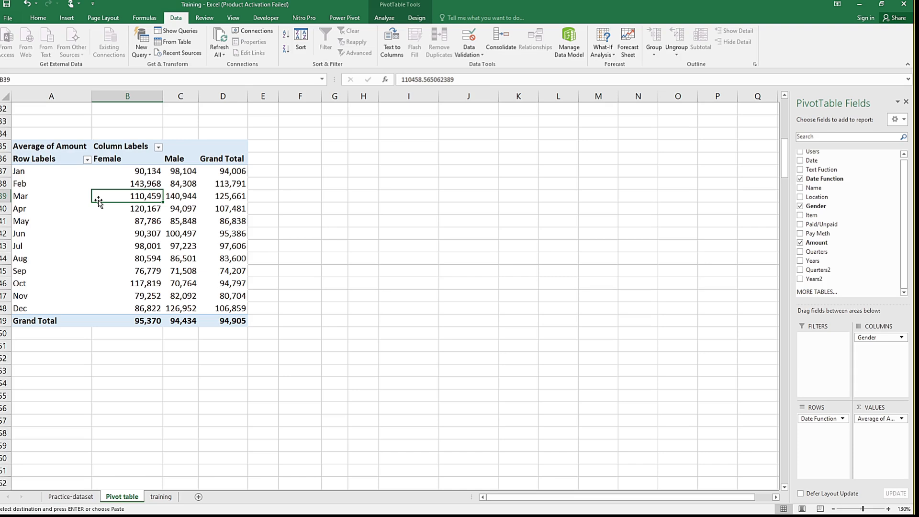
pyautogui.click(54, 195)
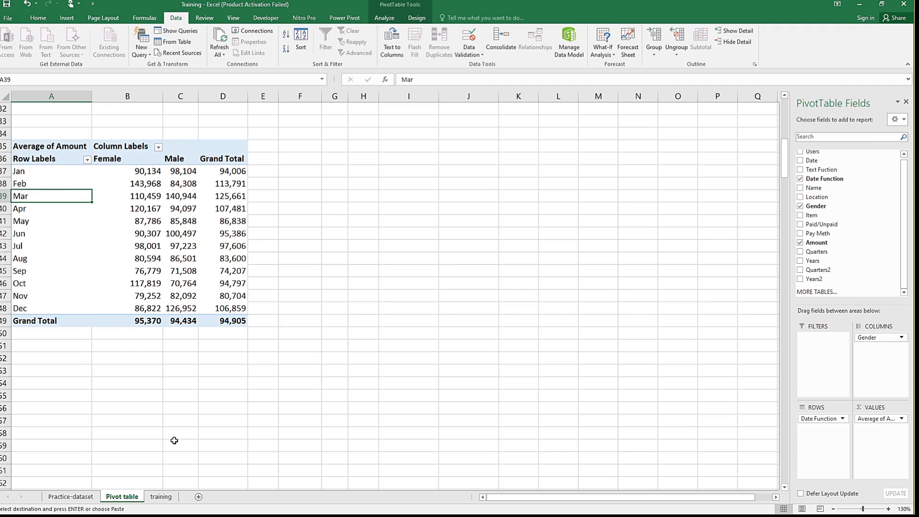
# Step: Select the full dataset on the training sheet, from the Users header through the Amount column down to row 17833
pyautogui.click(162, 498)
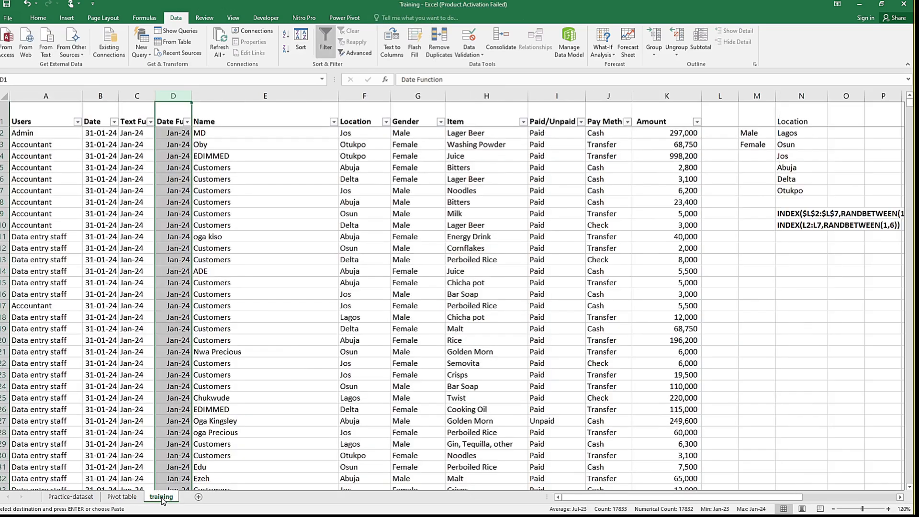
pyautogui.click(246, 168)
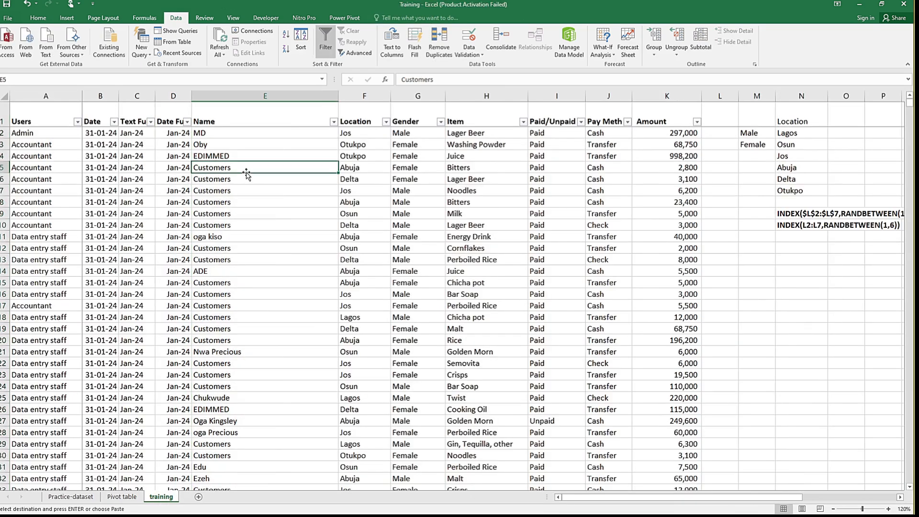
pyautogui.click(201, 114)
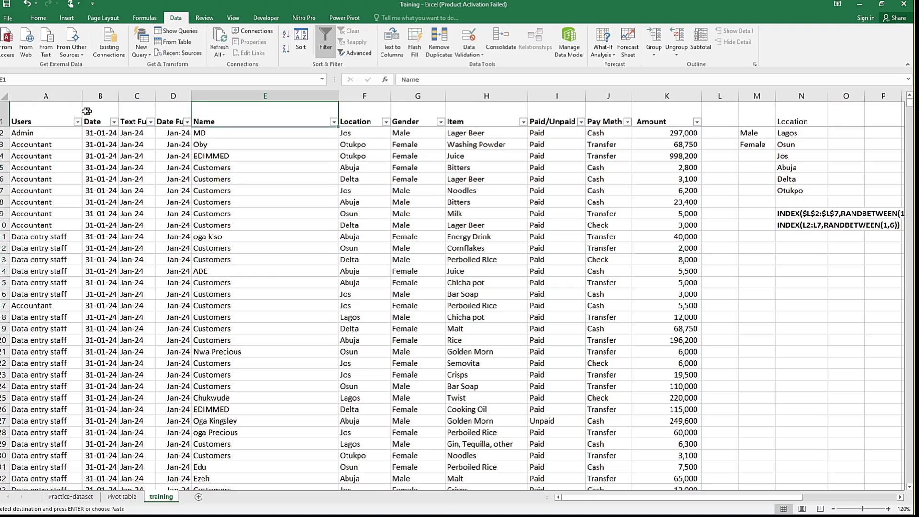
pyautogui.click(40, 116)
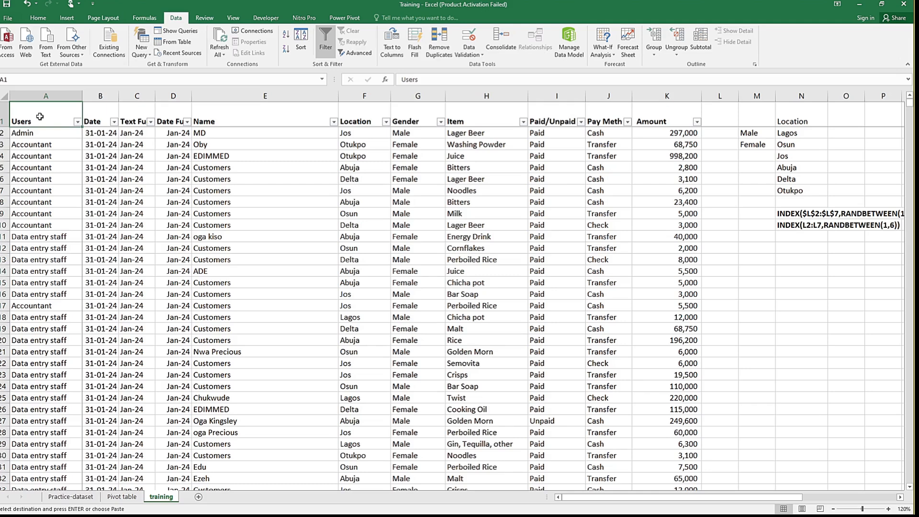
pyautogui.hotkey('ctrl', 'shift', 'Right')
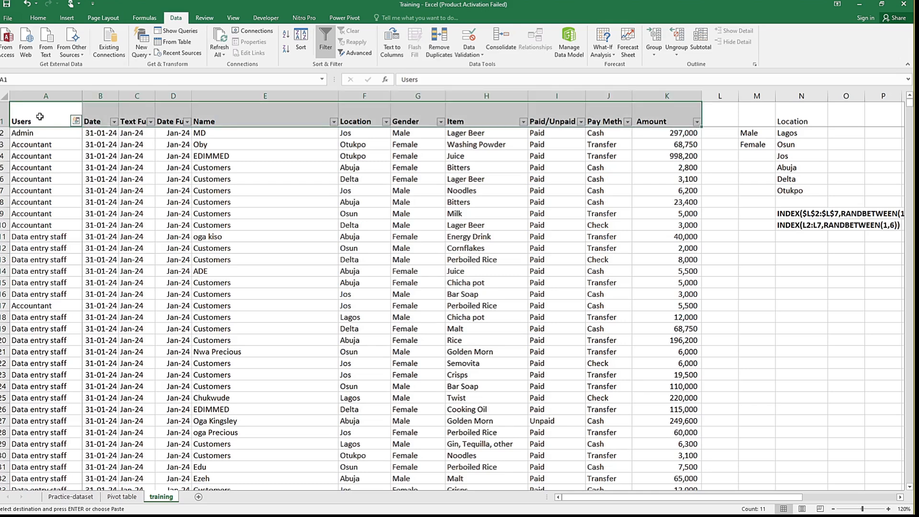
pyautogui.hotkey('ctrl', 'q')
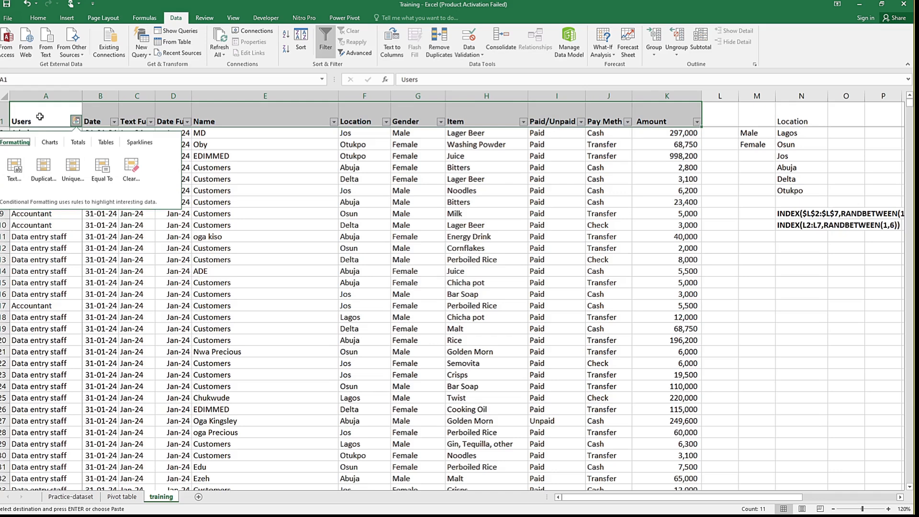
pyautogui.press('Escape')
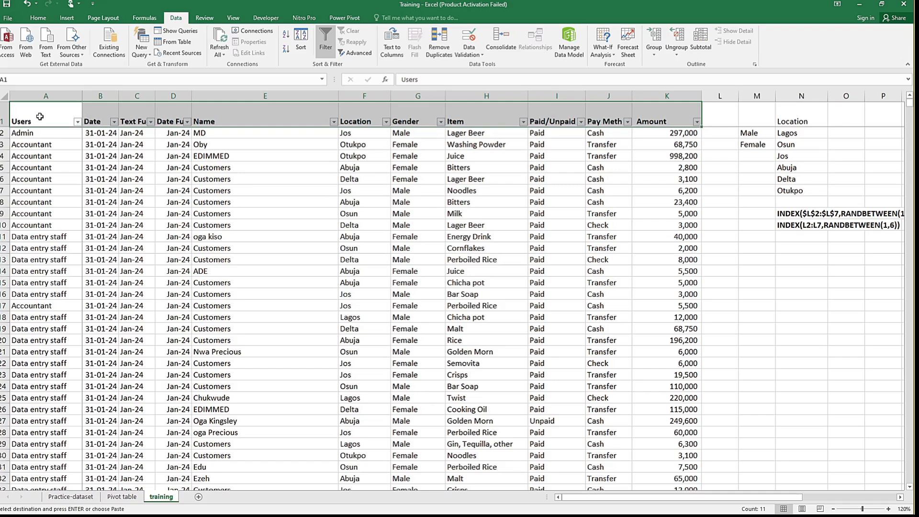
pyautogui.hotkey('ctrl', 'shift', 'Down')
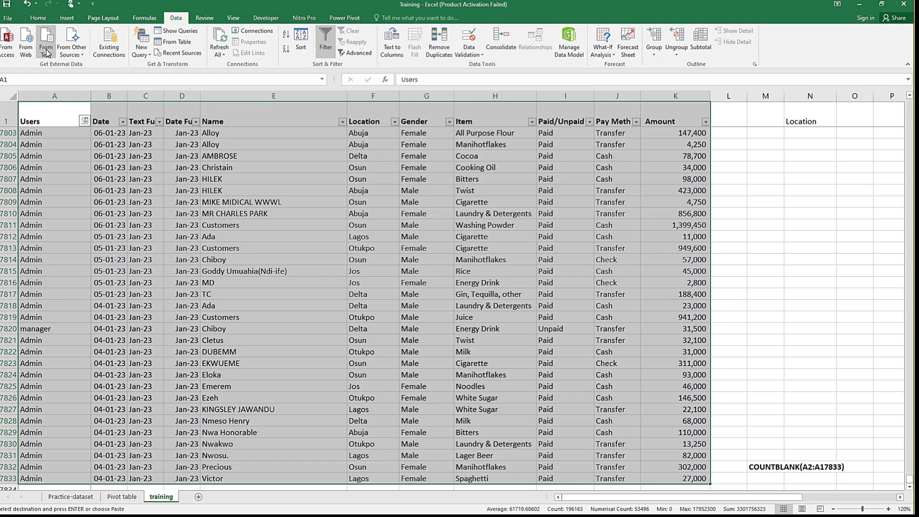
# Step: Create a pivot table from the selected training data, placed on a new worksheet
pyautogui.click(39, 19)
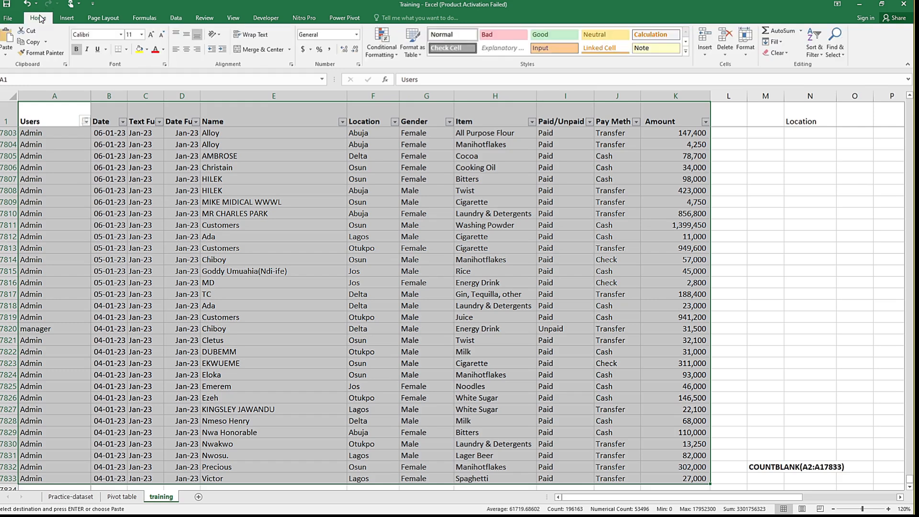
pyautogui.click(67, 18)
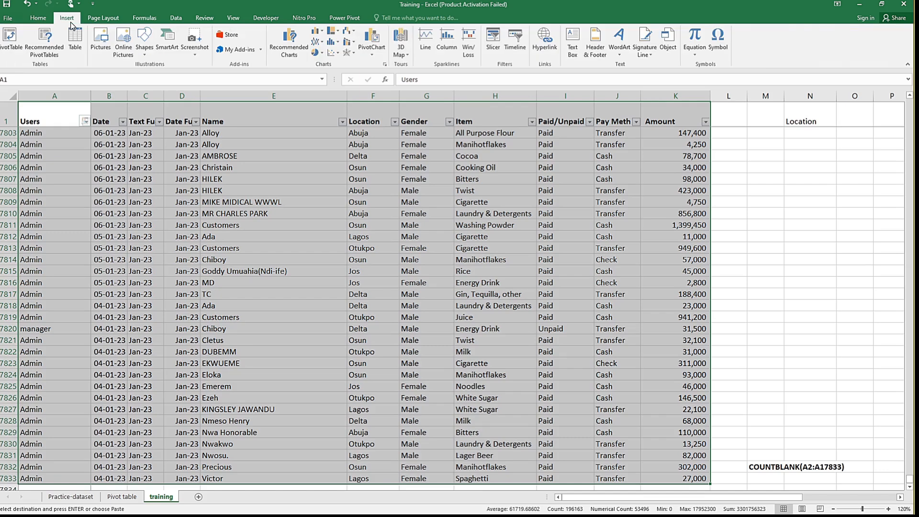
pyautogui.click(11, 51)
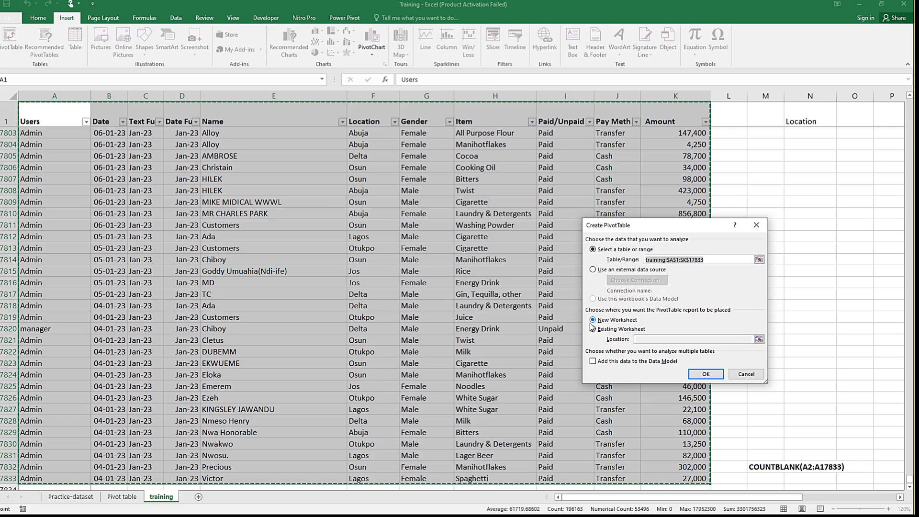
pyautogui.click(621, 329)
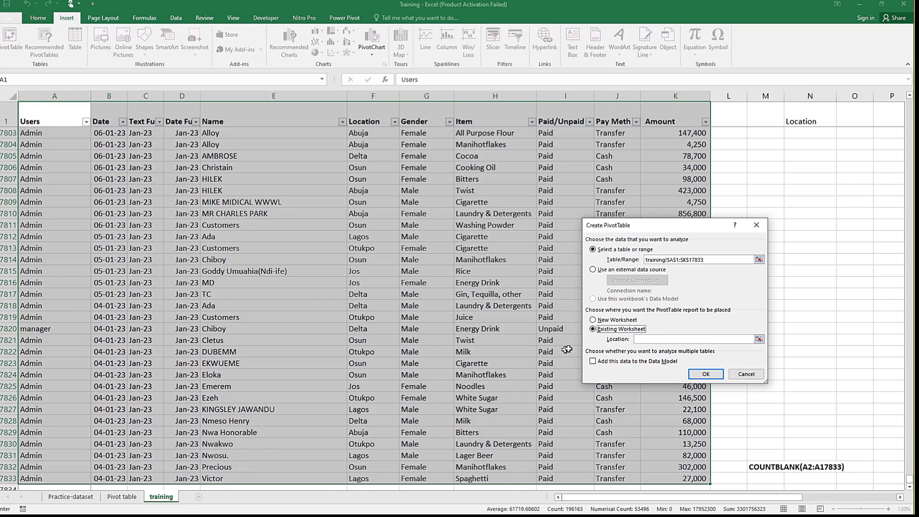
pyautogui.click(616, 322)
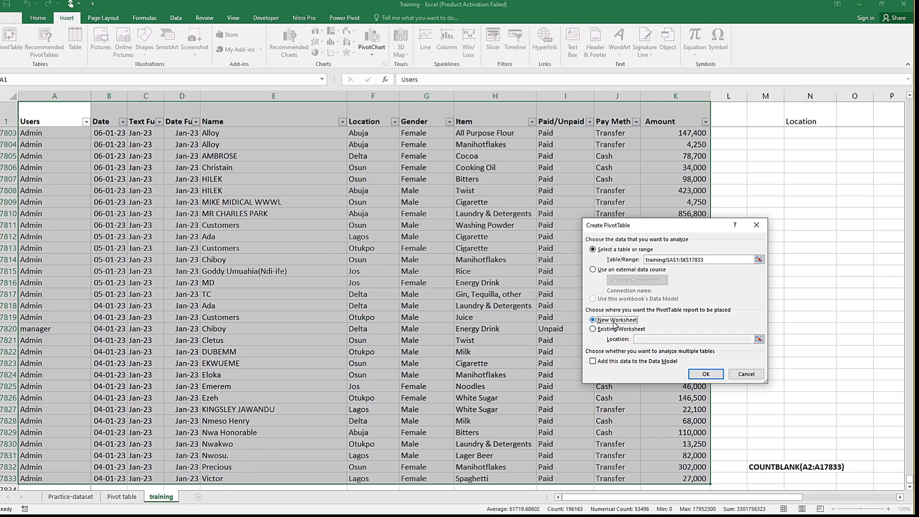
pyautogui.click(704, 373)
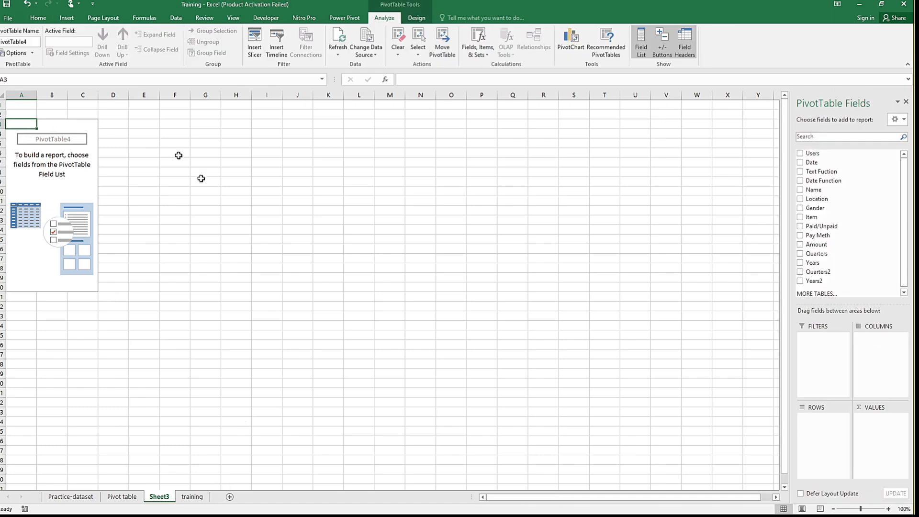
# Step: Rename the new pivot table worksheet to Pivot2
pyautogui.doubleClick(159, 497)
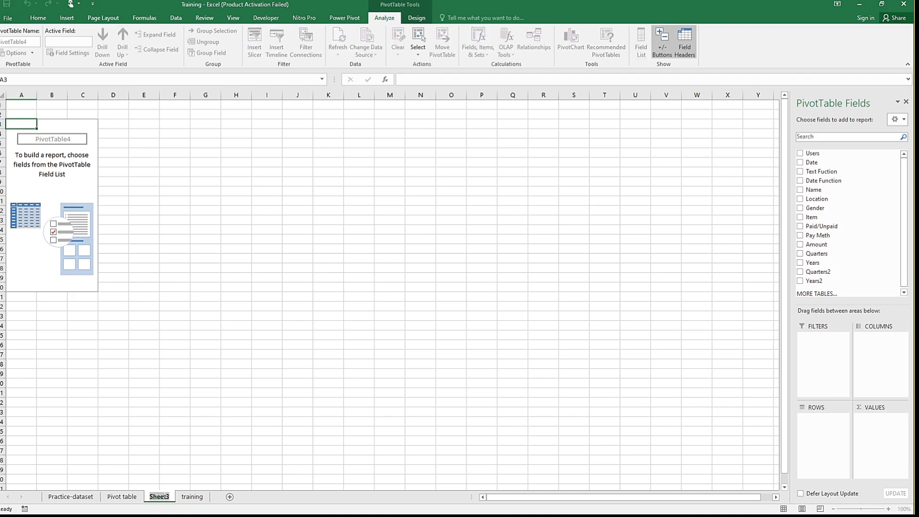
pyautogui.write('Pivot2')
pyautogui.press('Return')
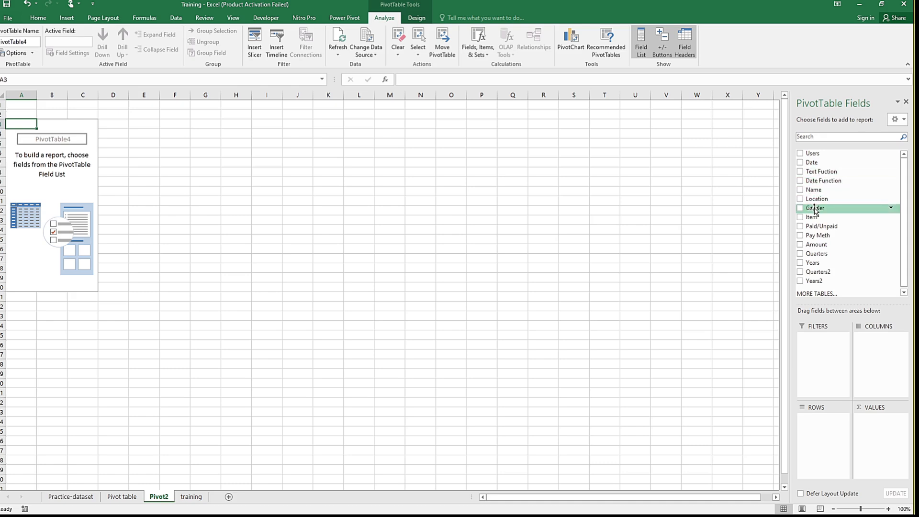
# Step: Build the new pivot table with Gender as columns, Paid/Unpaid as rows and Amount as values
pyautogui.moveTo(816, 210); pyautogui.dragTo(879, 351)
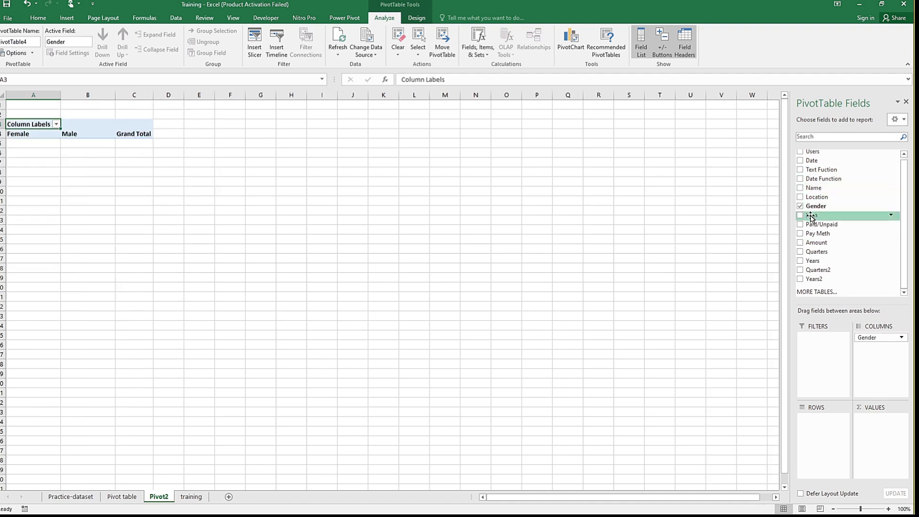
pyautogui.moveTo(815, 225); pyautogui.dragTo(837, 278)
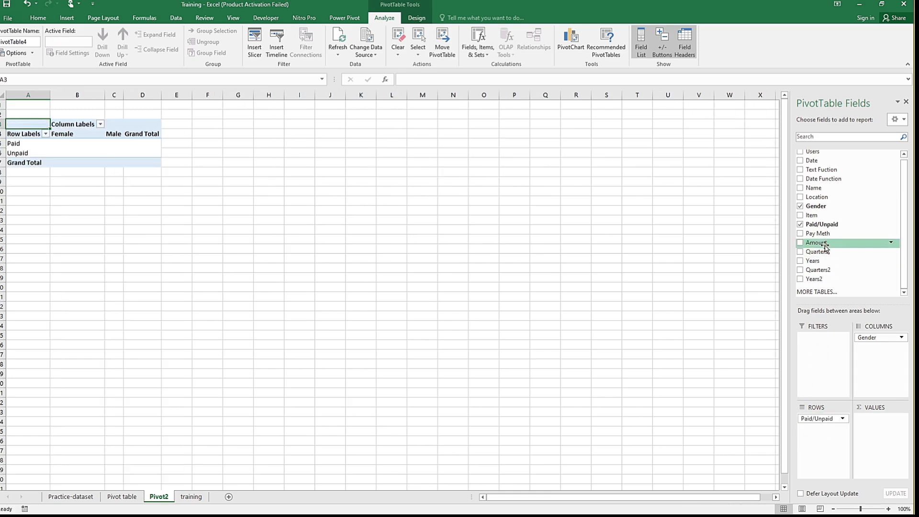
pyautogui.moveTo(825, 247); pyautogui.dragTo(880, 435)
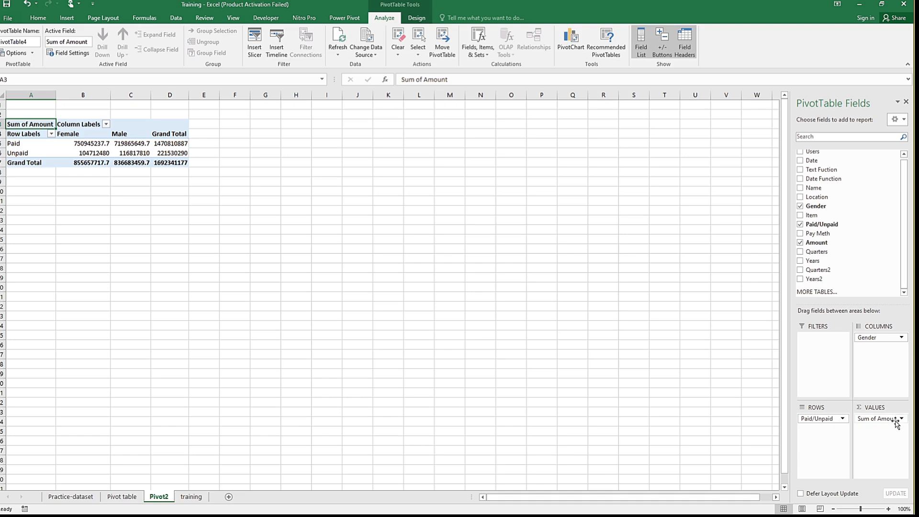
# Step: Format the Amount values as Number with a thousands separator, 0 decimal places and red negative numbers
pyautogui.click(902, 419)
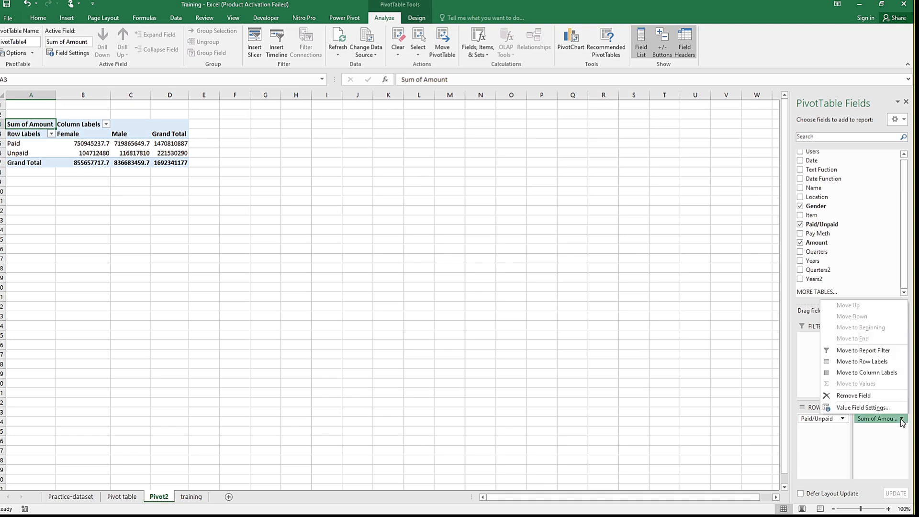
pyautogui.click(855, 408)
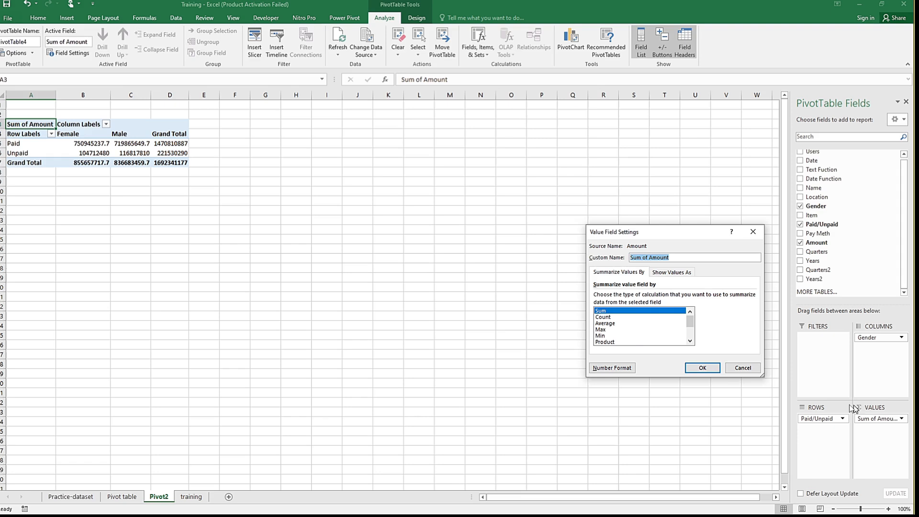
pyautogui.click(605, 368)
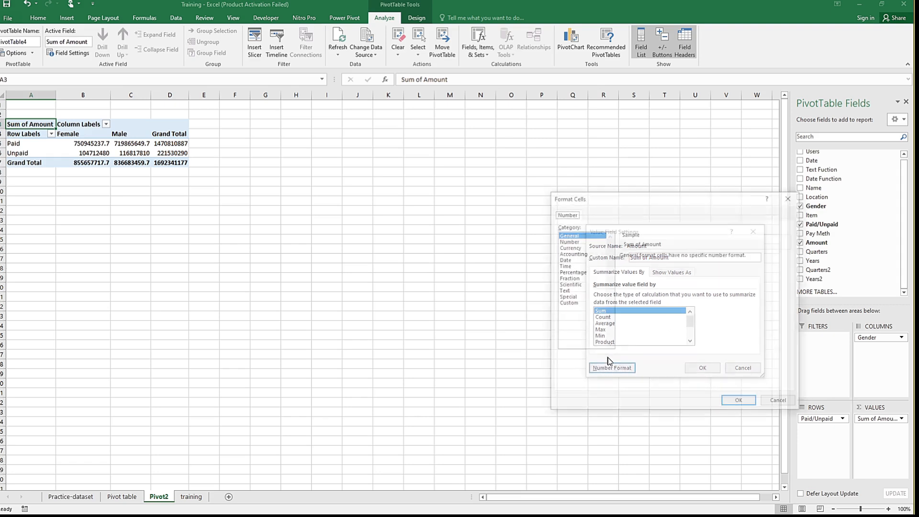
pyautogui.click(564, 242)
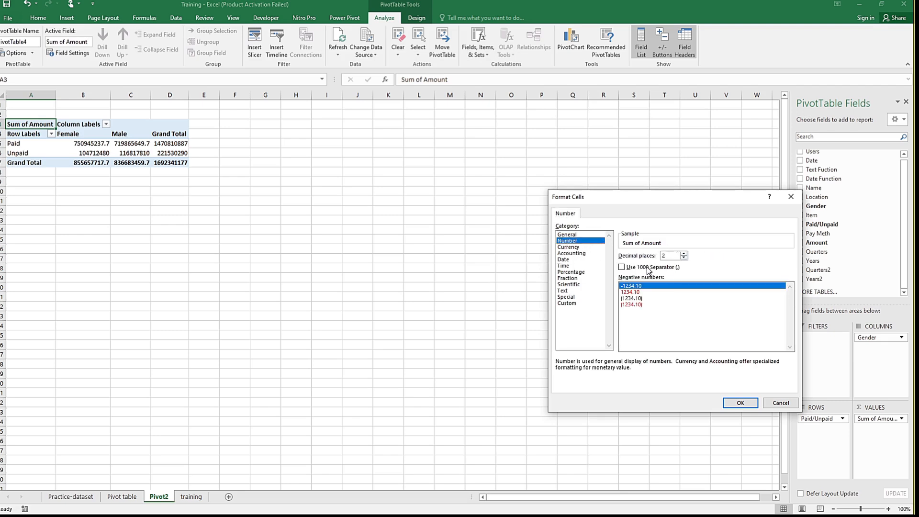
pyautogui.click(645, 269)
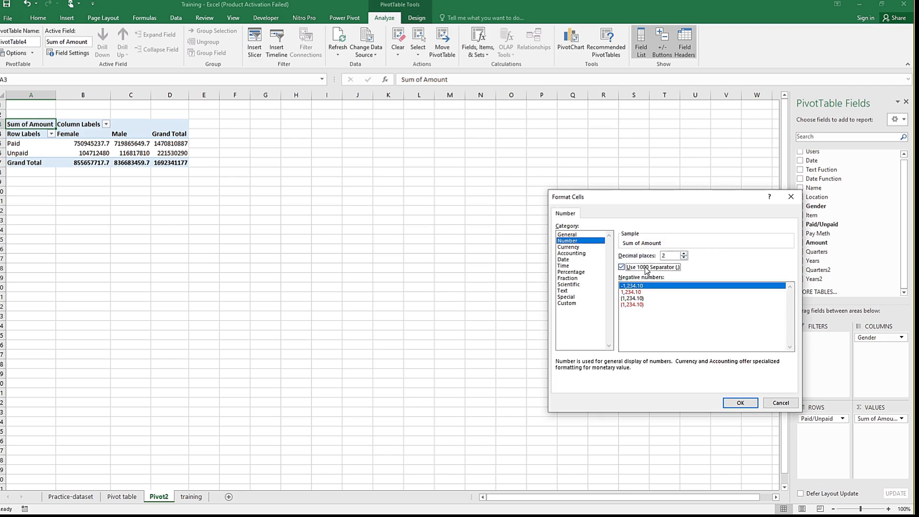
pyautogui.click(638, 293)
pyautogui.click(685, 258)
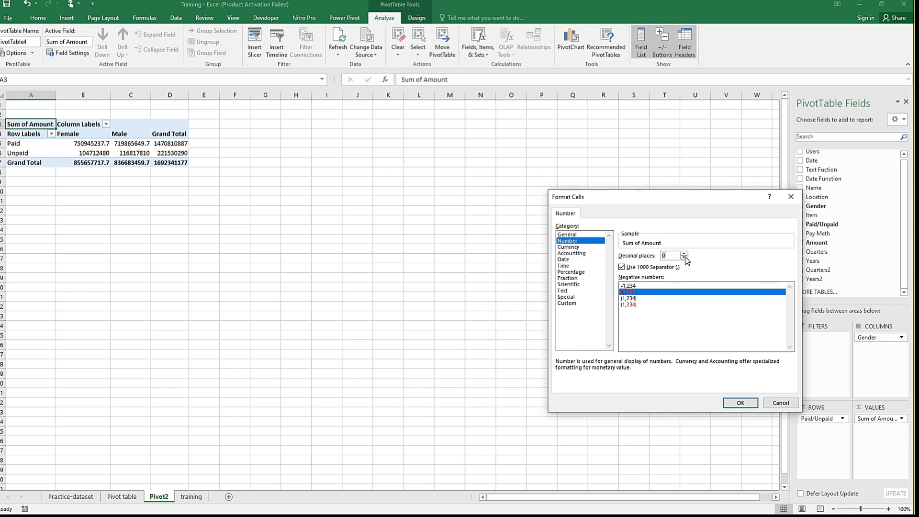
pyautogui.click(736, 404)
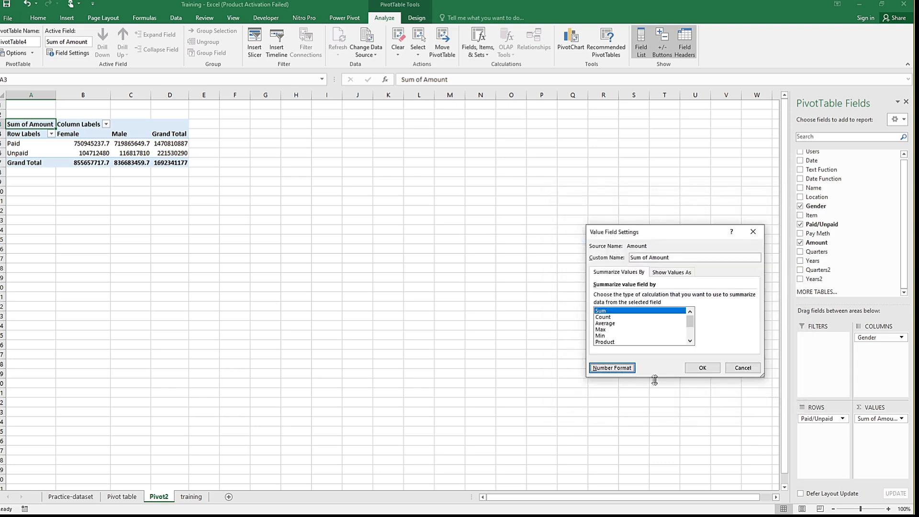
pyautogui.click(703, 367)
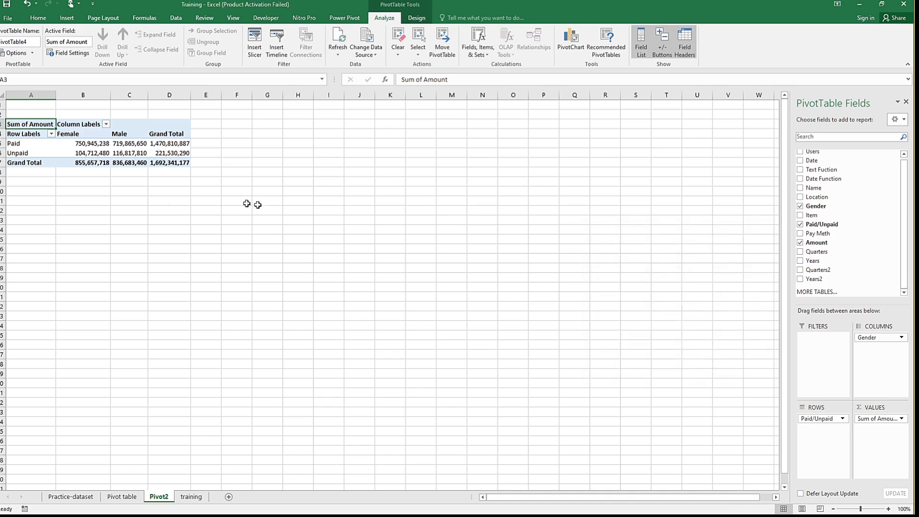
# Step: Check the payment-status summary on the Pivot table sheet and set Pivot2's Amount field to summarise by Average
pyautogui.click(124, 498)
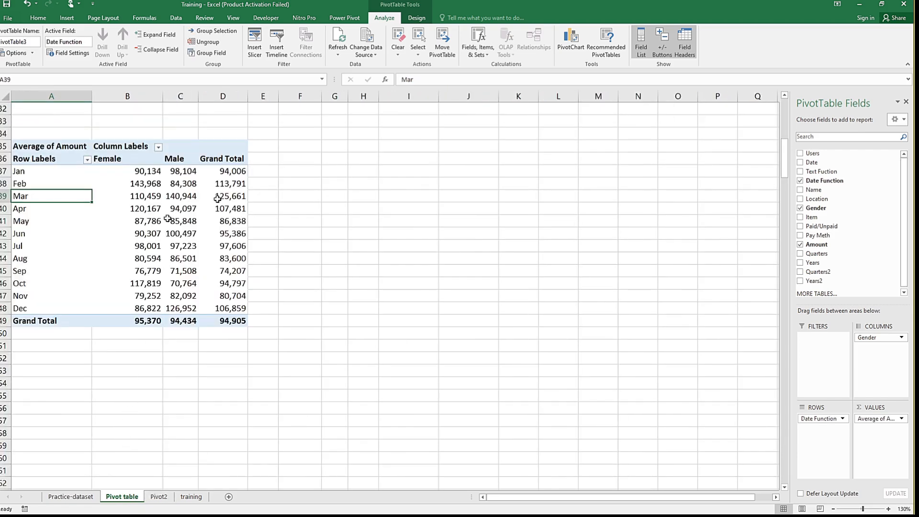
pyautogui.moveTo(786, 155); pyautogui.dragTo(785, 108)
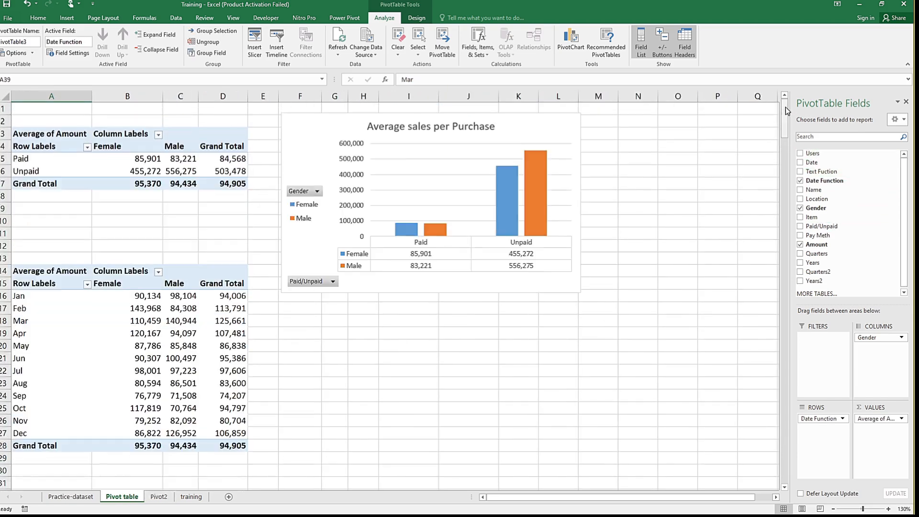
pyautogui.click(117, 162)
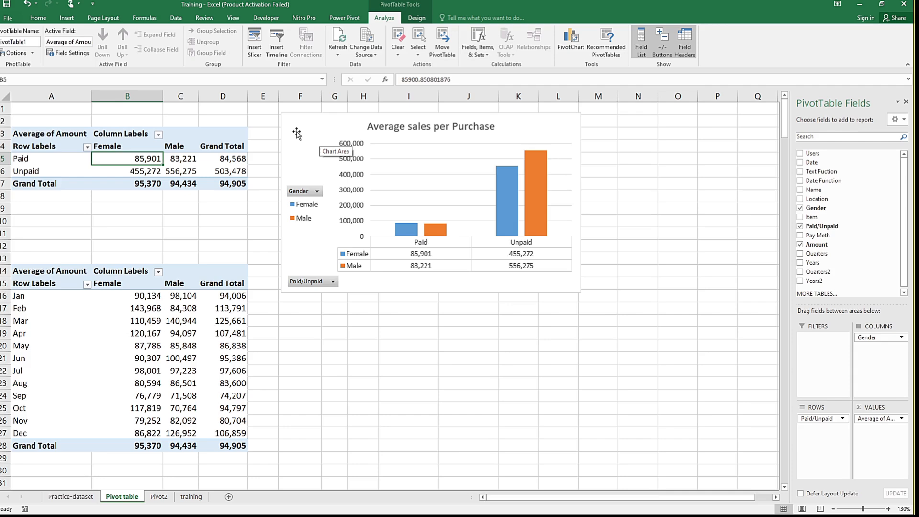
pyautogui.click(165, 497)
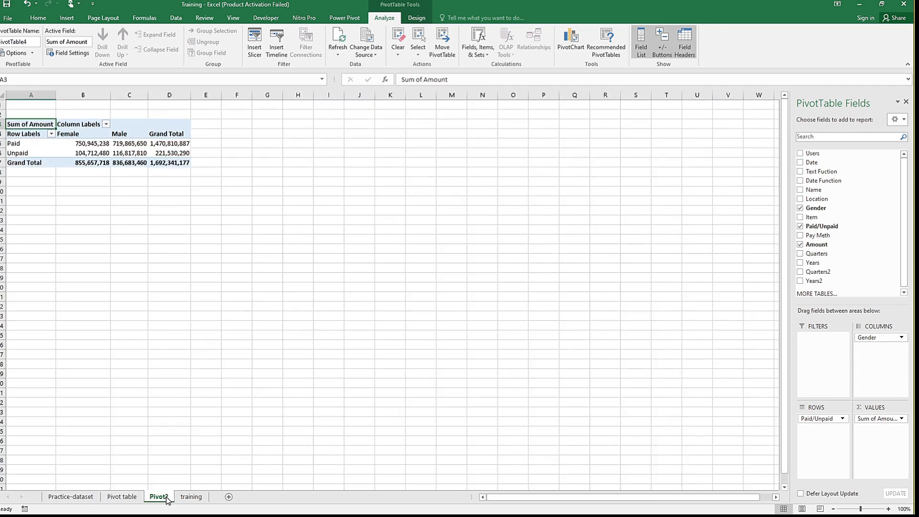
pyautogui.click(71, 152)
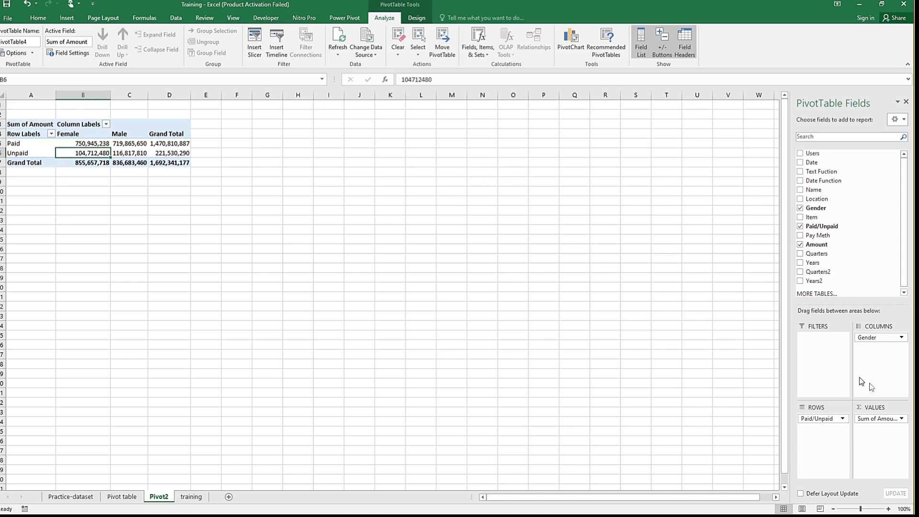
pyautogui.click(902, 419)
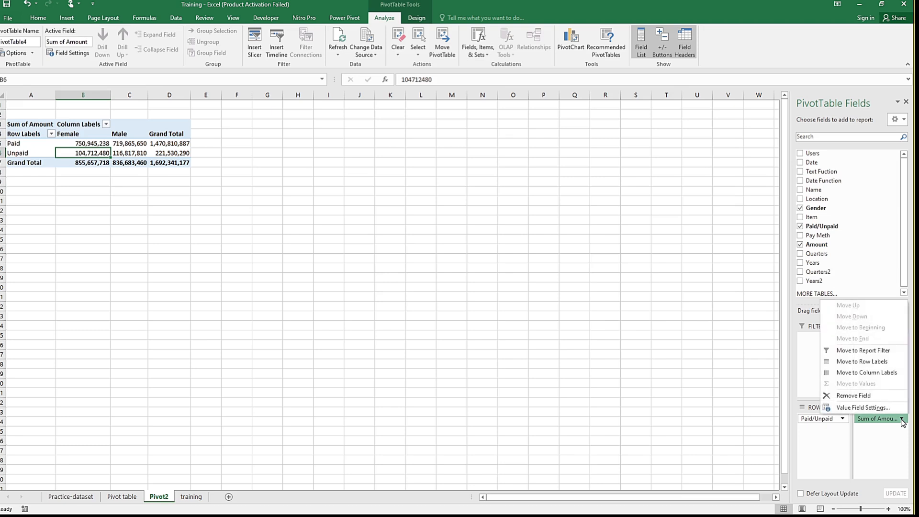
pyautogui.click(863, 407)
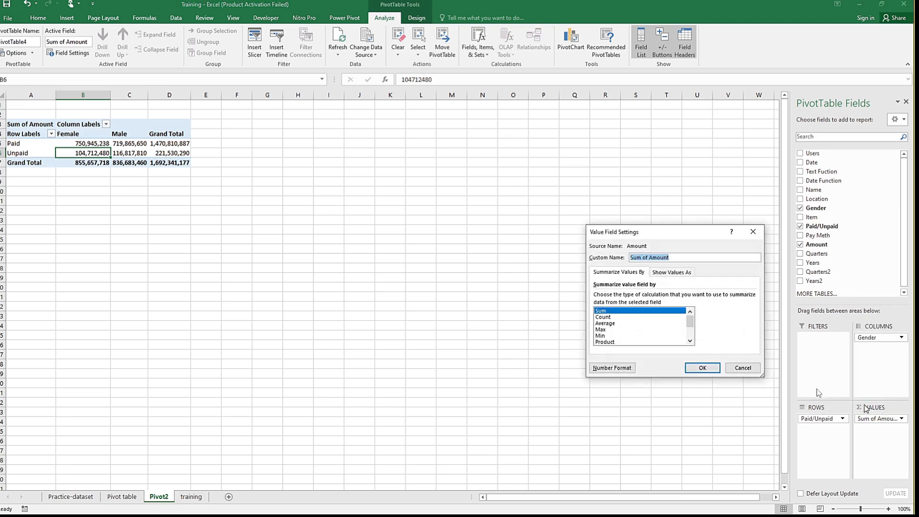
pyautogui.click(614, 323)
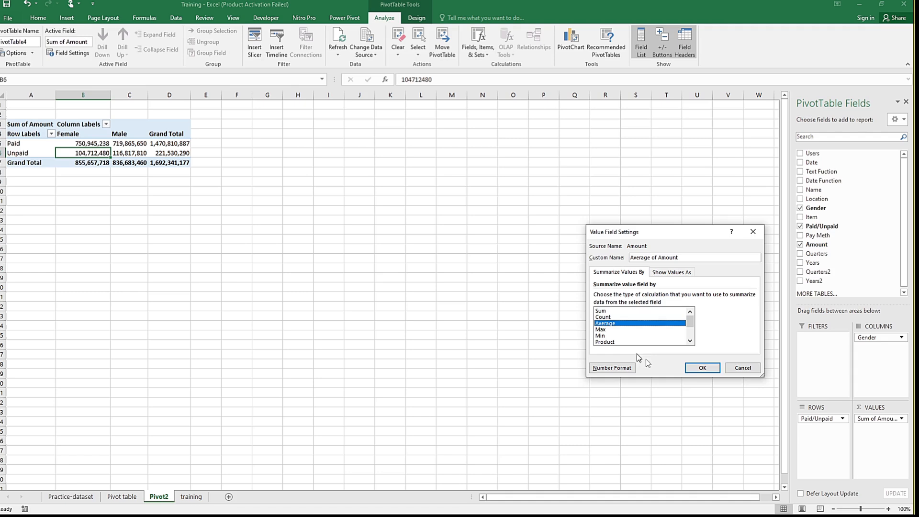
pyautogui.click(700, 372)
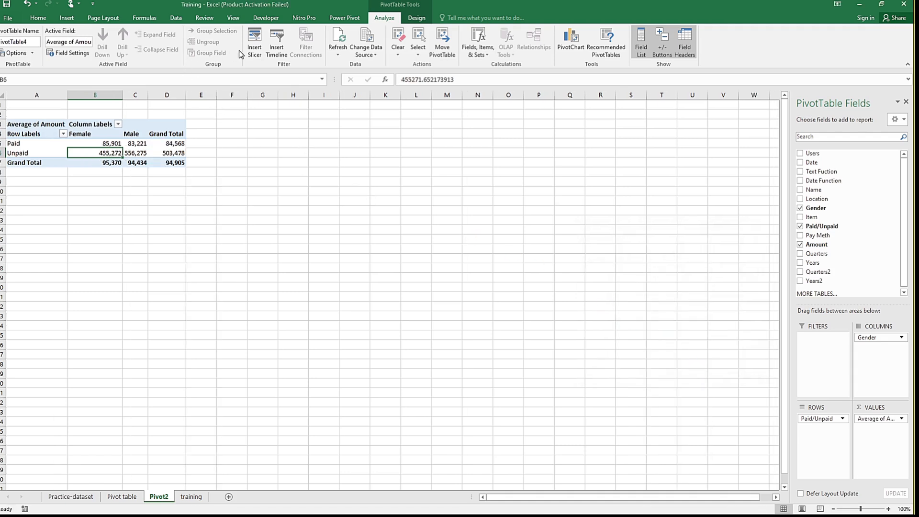
# Step: Insert a Clustered Column pivot chart from the Pivot2 table and move it up beside the table
pyautogui.click(68, 18)
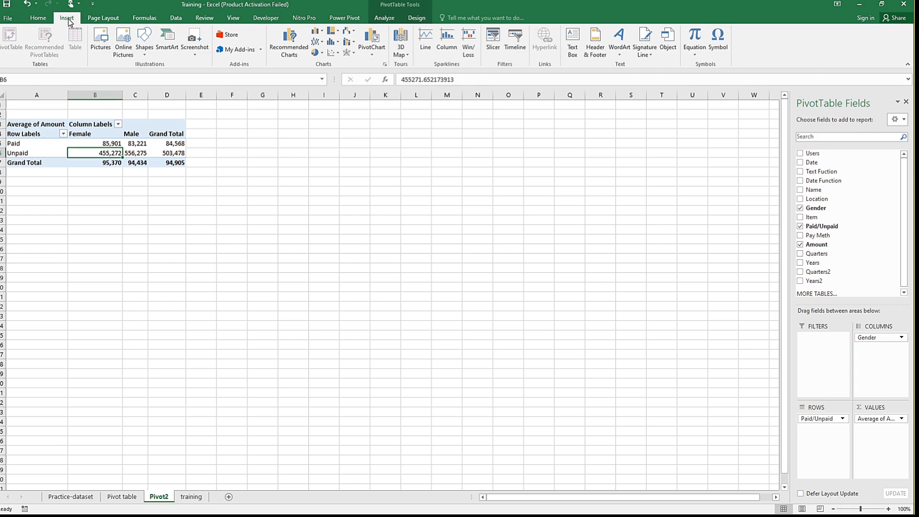
pyautogui.click(290, 43)
pyautogui.moveTo(385, 174)
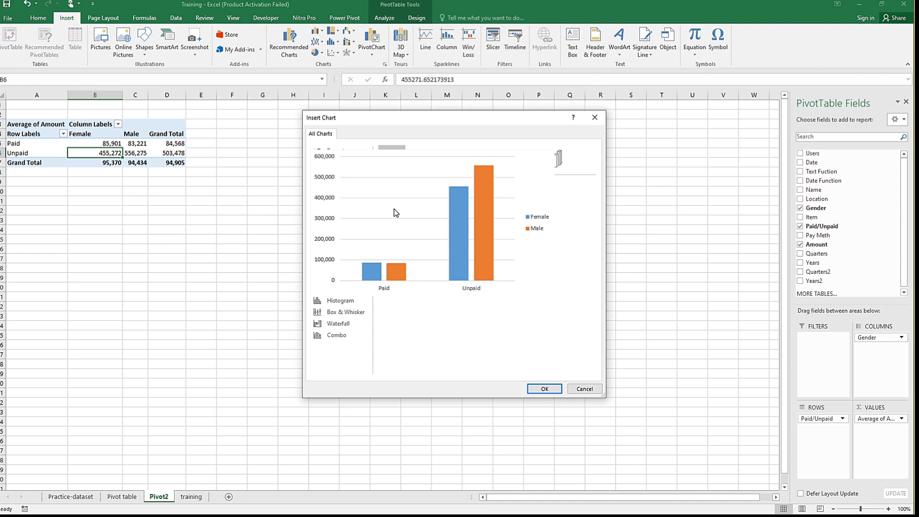
pyautogui.click(544, 389)
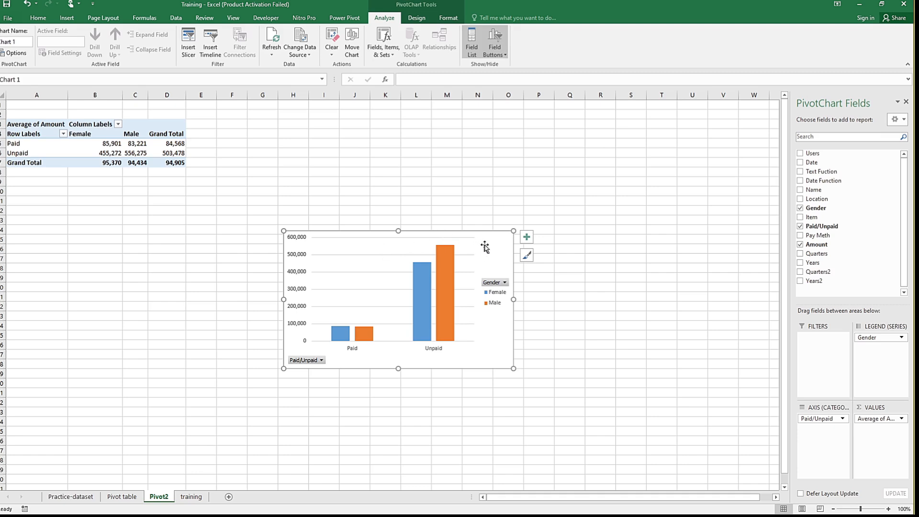
pyautogui.moveTo(479, 235); pyautogui.dragTo(445, 131)
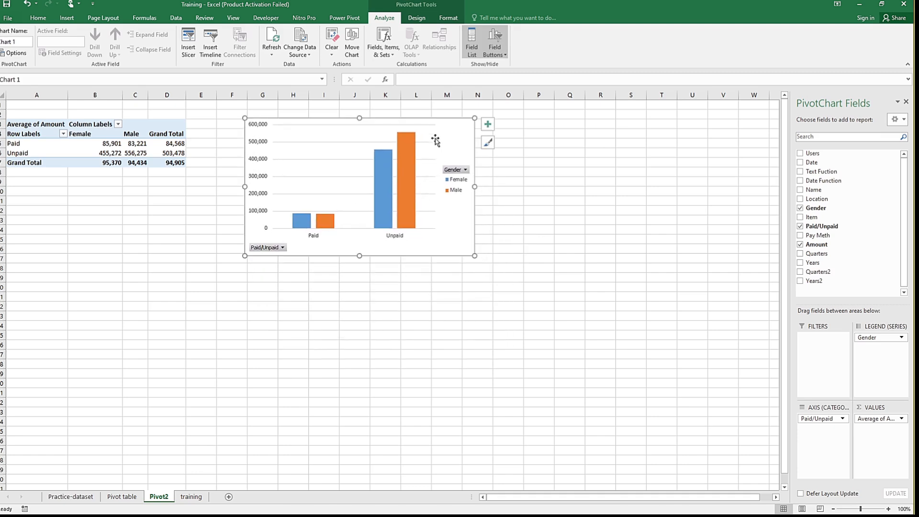
# Step: Add a data table to the Pivot2 chart and remove its legend
pyautogui.click(488, 127)
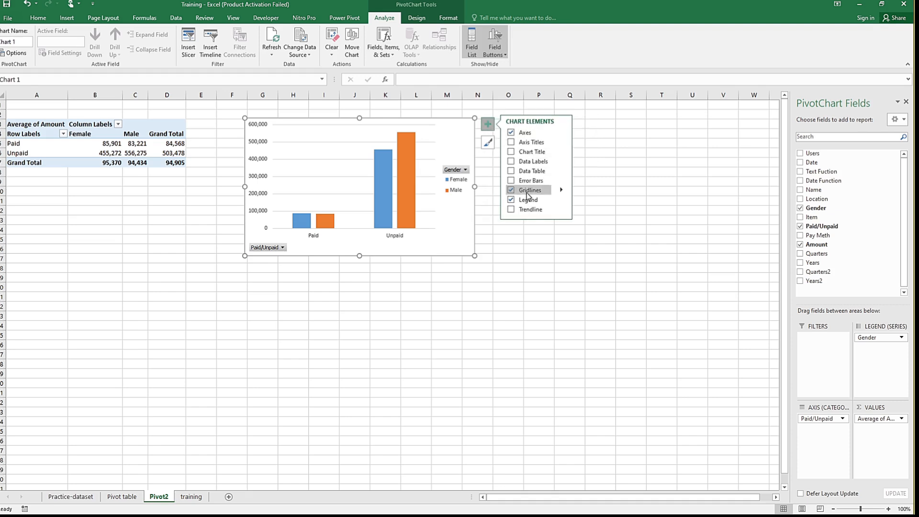
pyautogui.click(511, 171)
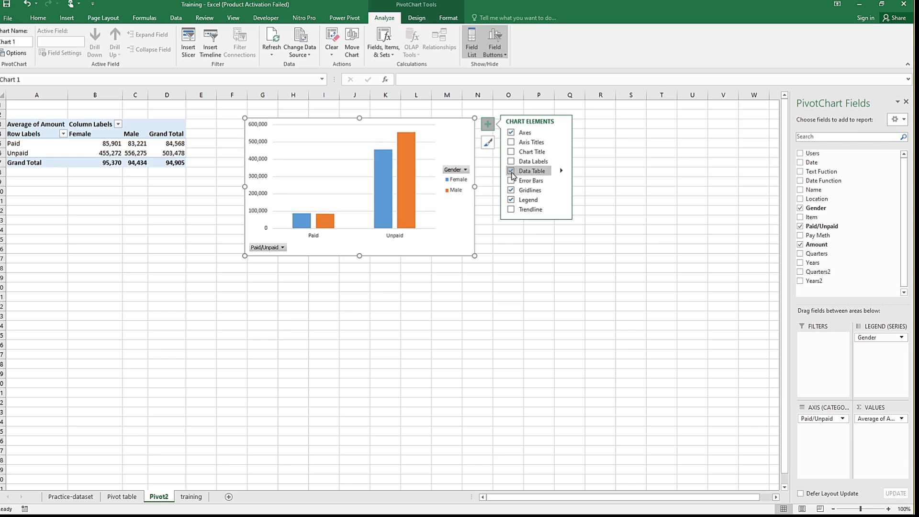
pyautogui.click(511, 172)
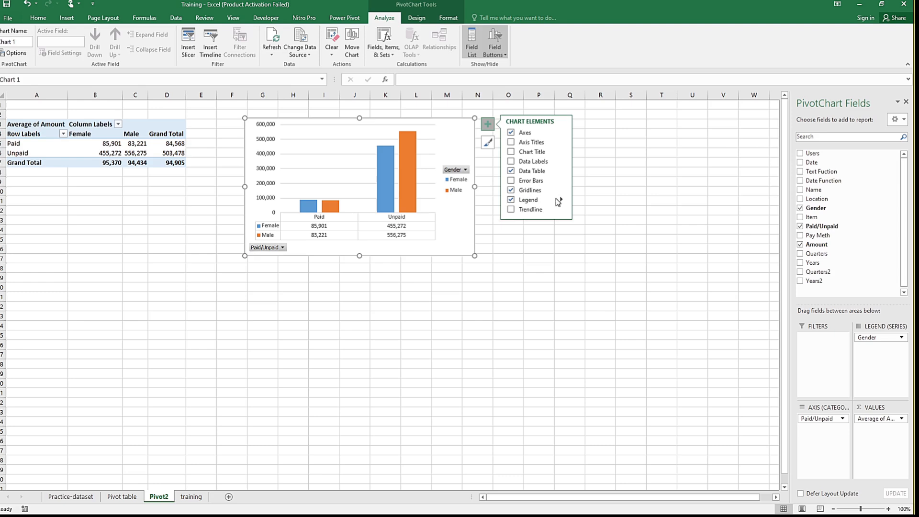
pyautogui.click(539, 202)
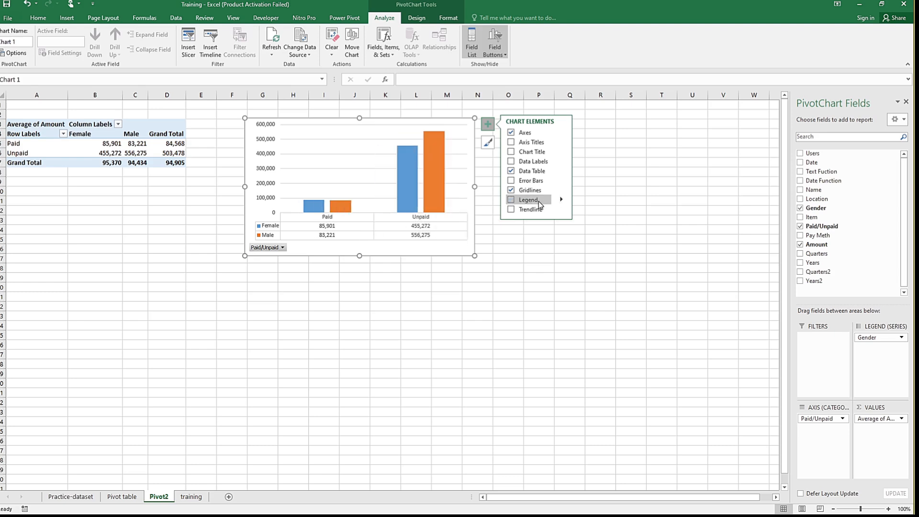
pyautogui.click(538, 201)
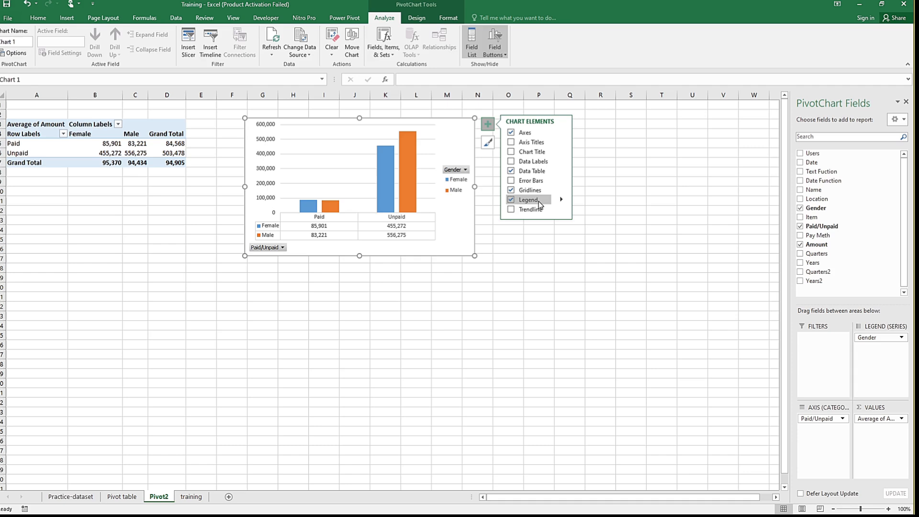
pyautogui.click(539, 201)
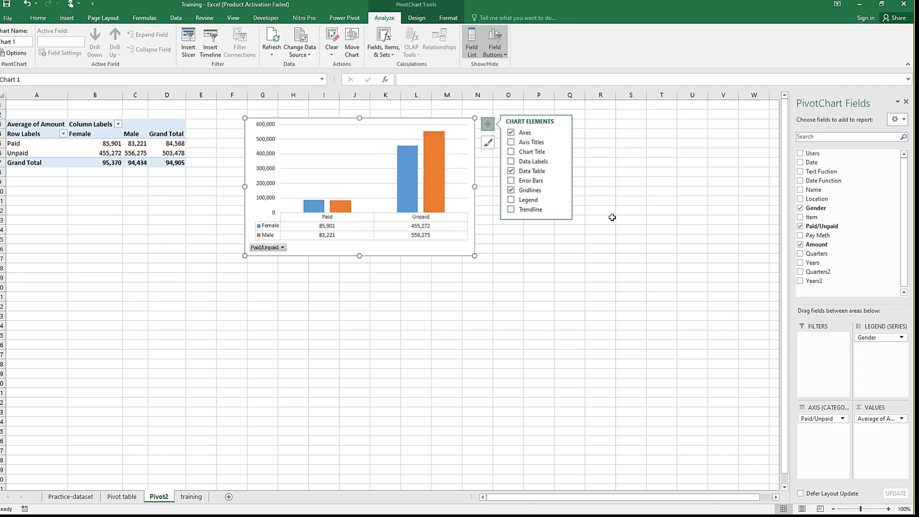
pyautogui.click(585, 210)
pyautogui.click(583, 210)
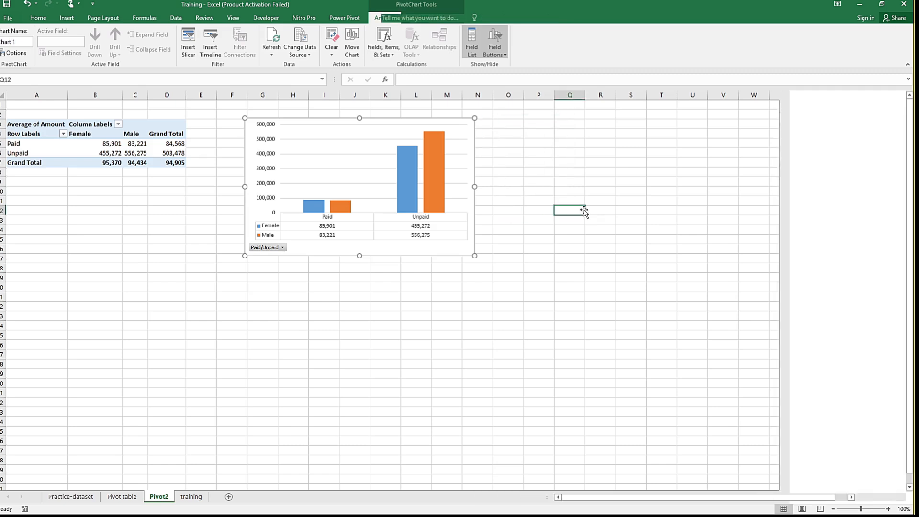
# Step: Add a chart title element to the Pivot2 column chart
pyautogui.click(452, 175)
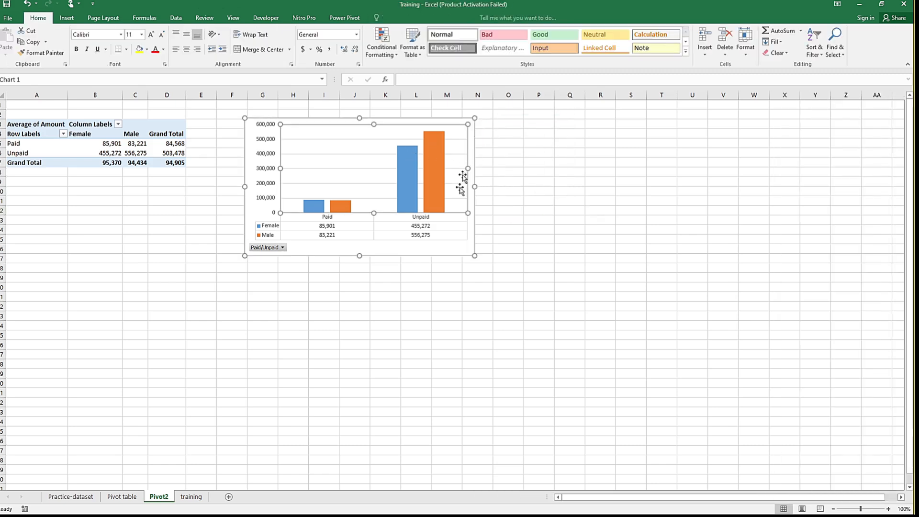
pyautogui.click(468, 250)
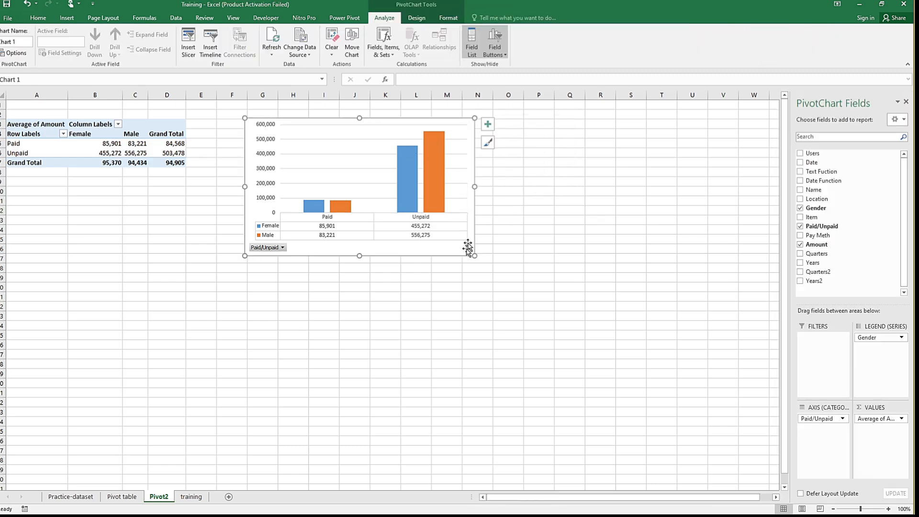
pyautogui.click(488, 125)
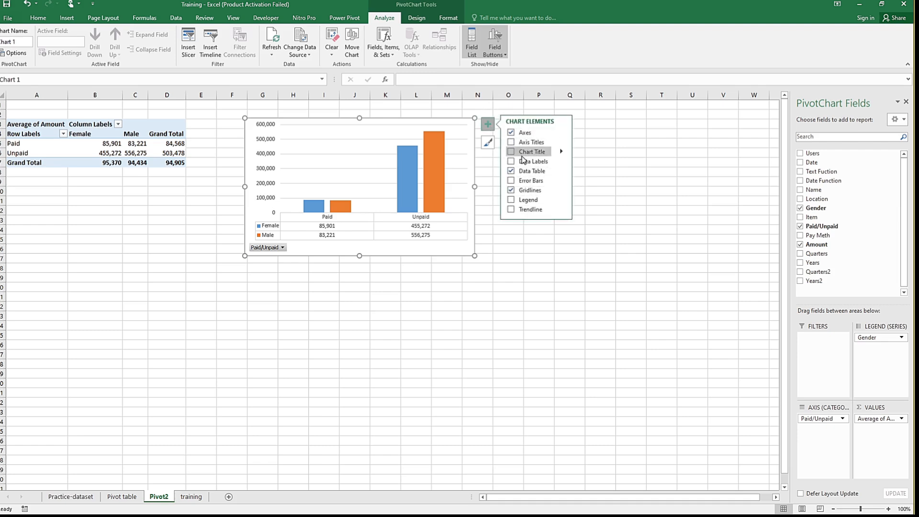
pyautogui.click(517, 154)
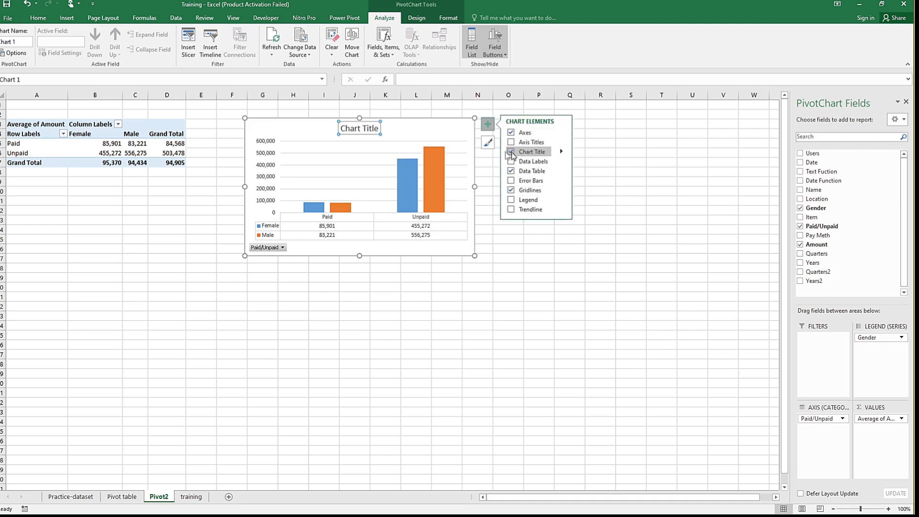
# Step: Replace the Pivot2 chart's placeholder title with "Average Sales per gender"
pyautogui.doubleClick(360, 132)
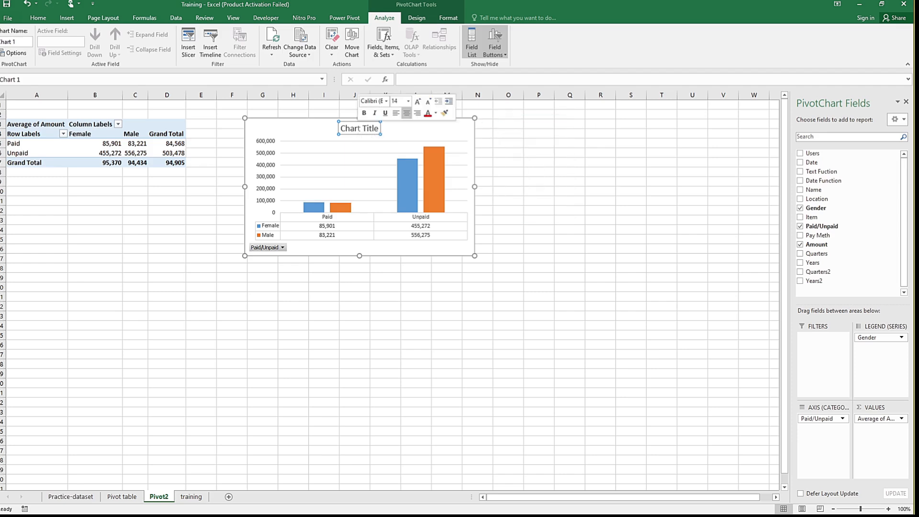
pyautogui.hotkey('ctrl', 'a')
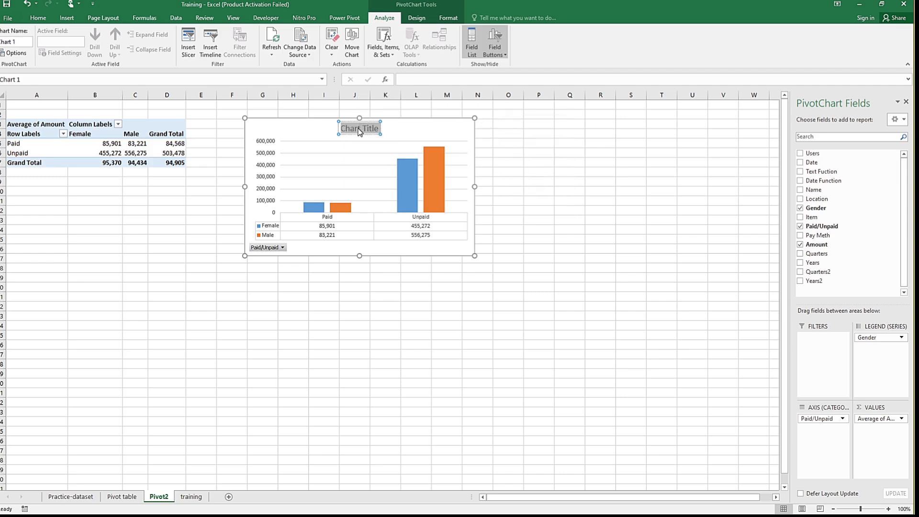
pyautogui.press('BackSpace')
pyautogui.write('Av')
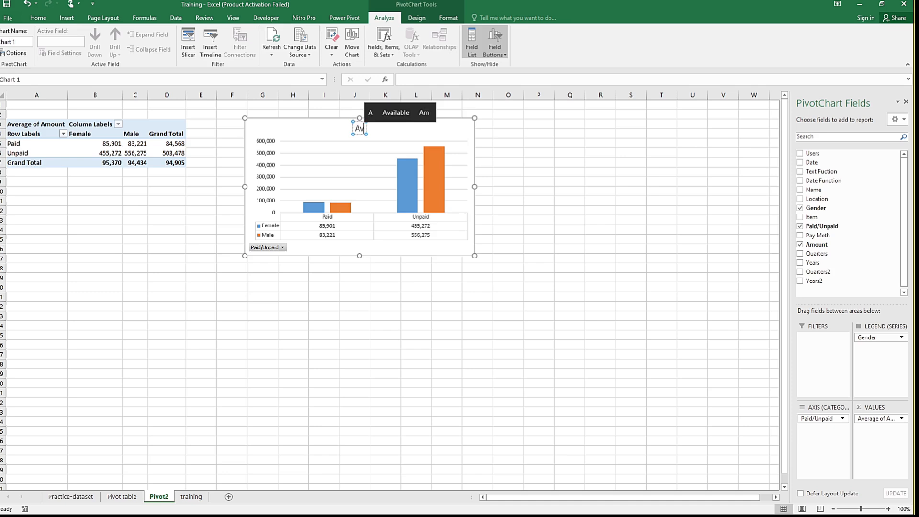
pyautogui.write('arage')
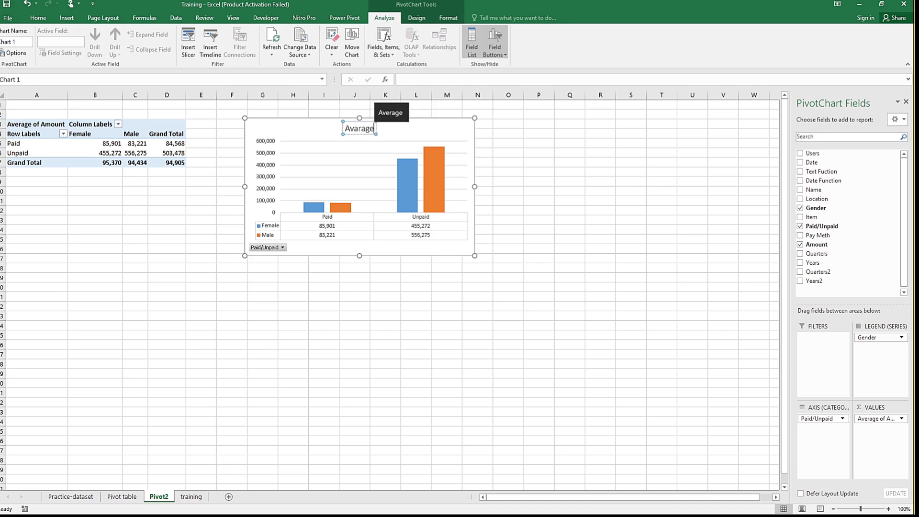
pyautogui.click(392, 112)
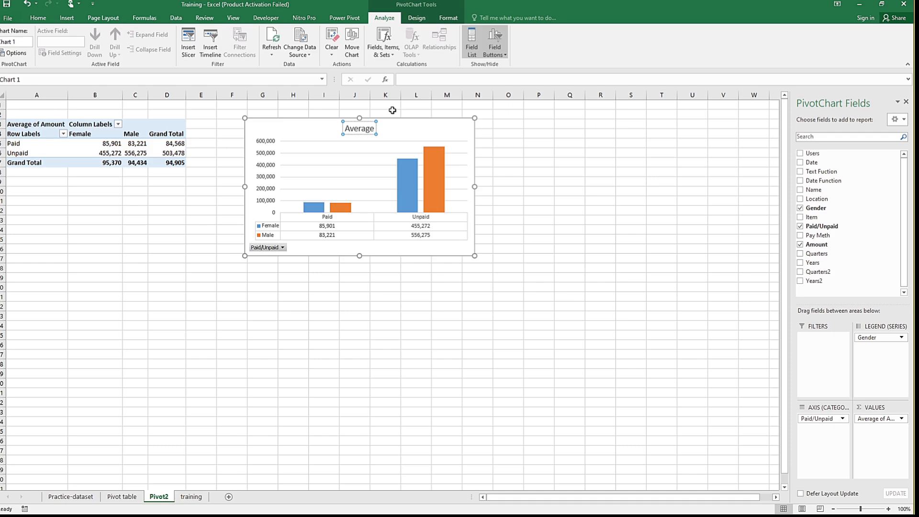
pyautogui.write('SAles')
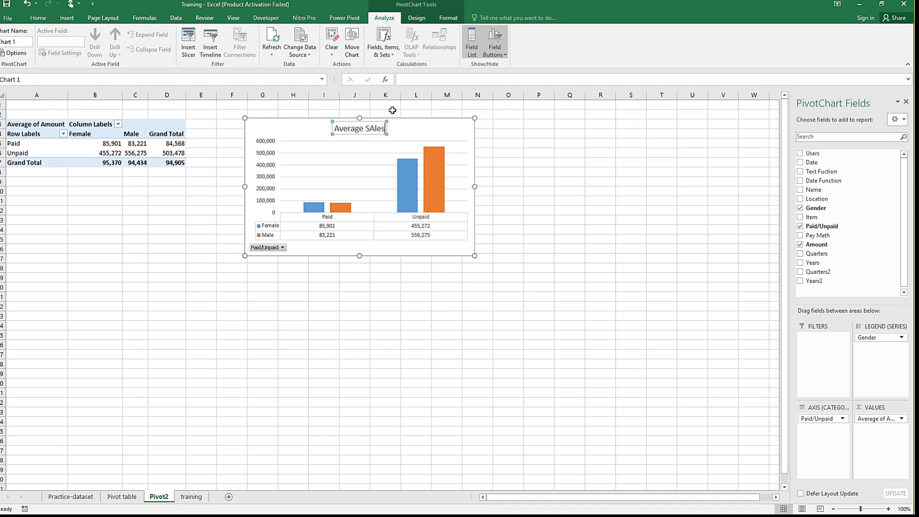
pyautogui.press('BackSpace')
pyautogui.press('BackSpace')
pyautogui.press('BackSpace')
pyautogui.press('BackSpace')
pyautogui.press('BackSpace')
pyautogui.press('BackSpace')
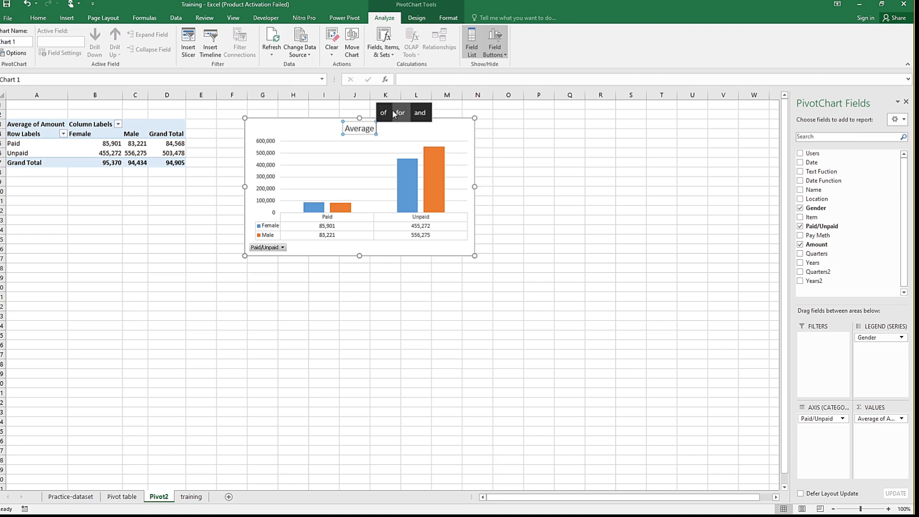
pyautogui.write('Sales')
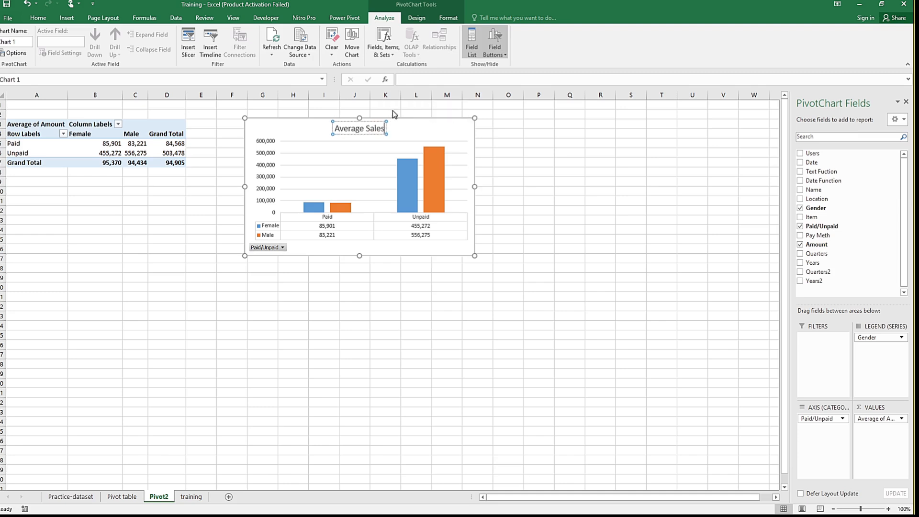
pyautogui.write(' per')
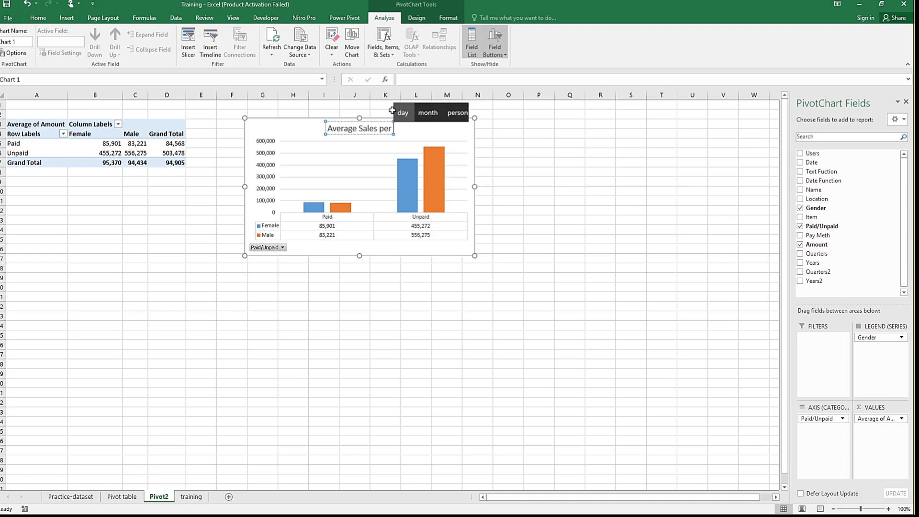
pyautogui.write(' ge')
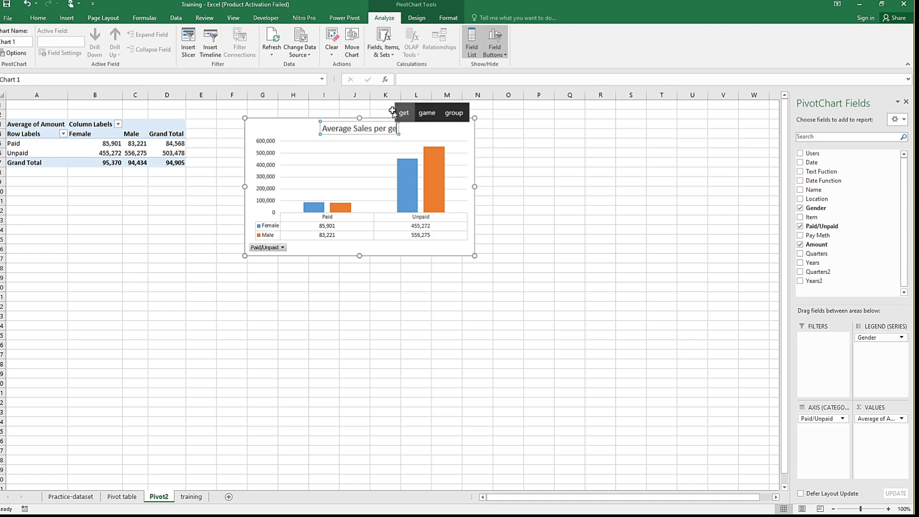
pyautogui.write('nder')
pyautogui.click(377, 305)
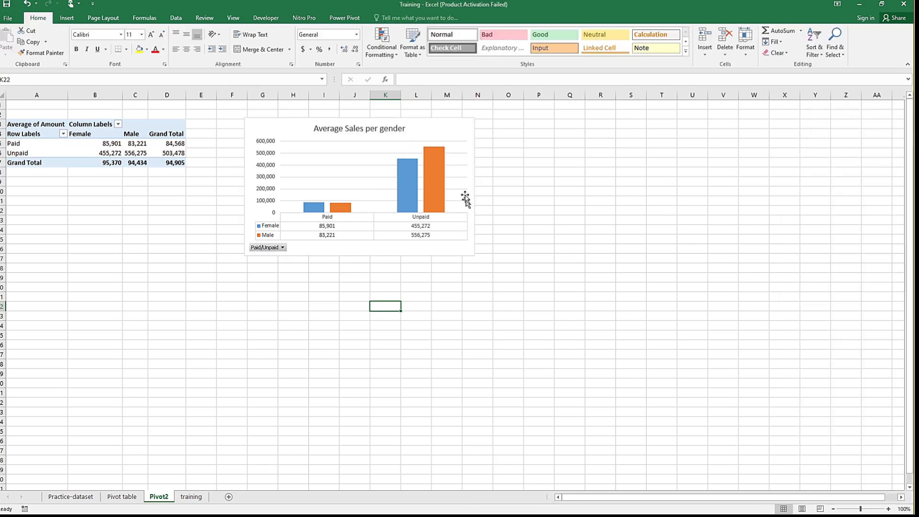
pyautogui.click(278, 135)
pyautogui.click(200, 210)
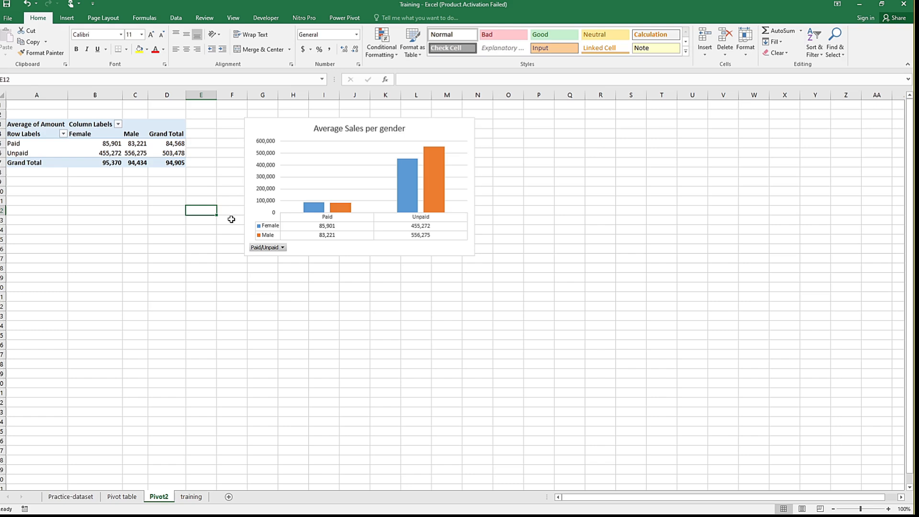
pyautogui.click(200, 165)
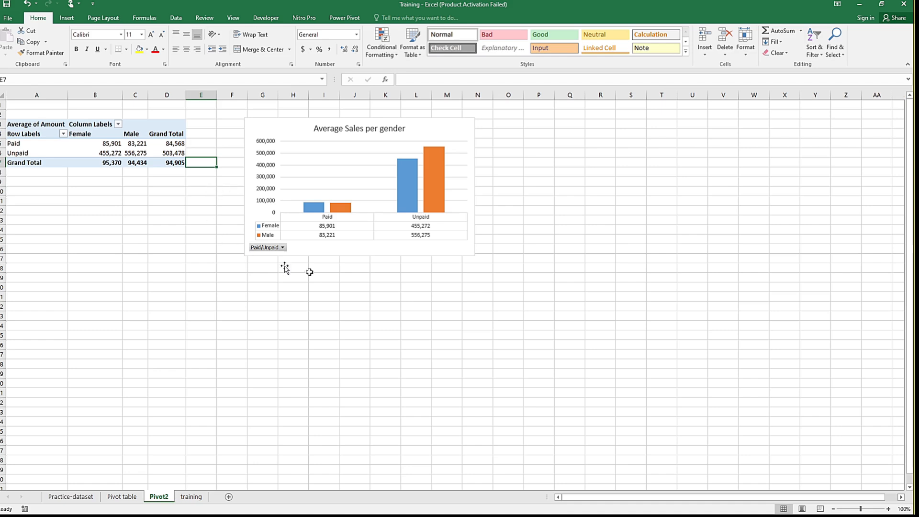
pyautogui.click(511, 191)
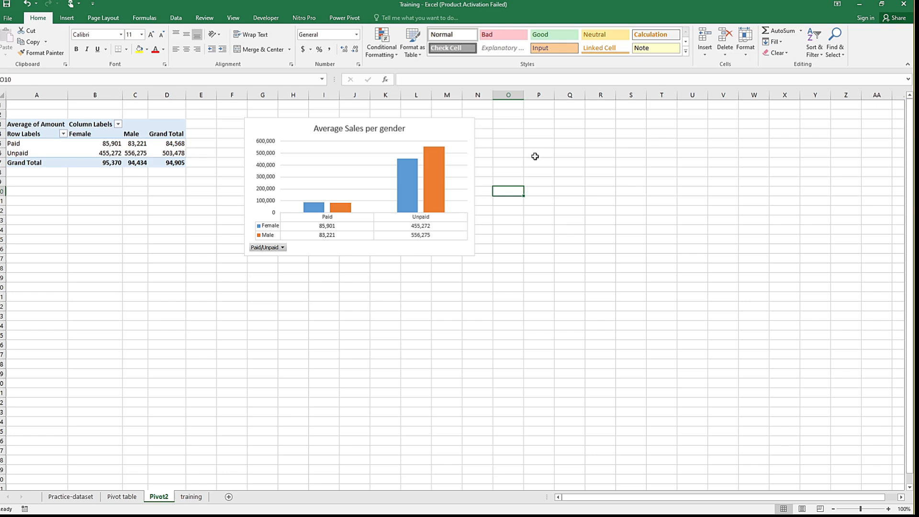
pyautogui.click(502, 145)
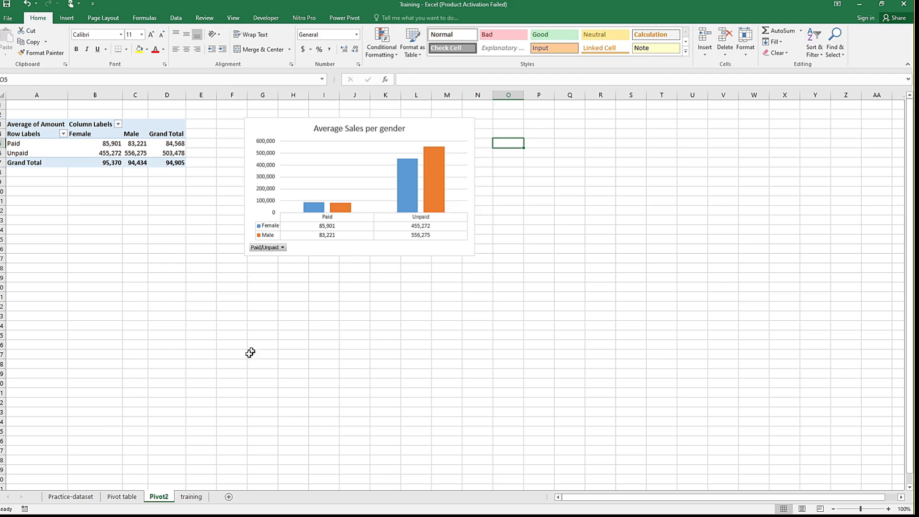
# Step: Go back to the training sheet and look over its Gender, Name and Location columns
pyautogui.click(178, 497)
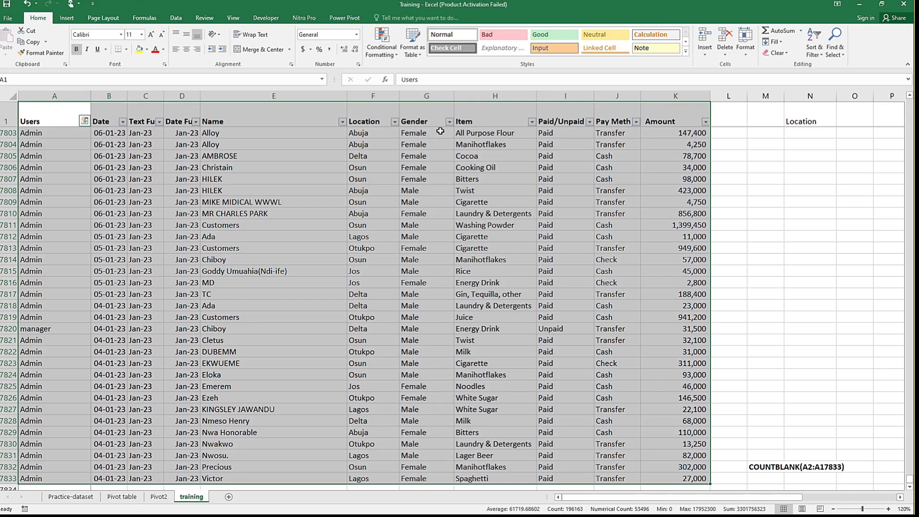
pyautogui.click(433, 132)
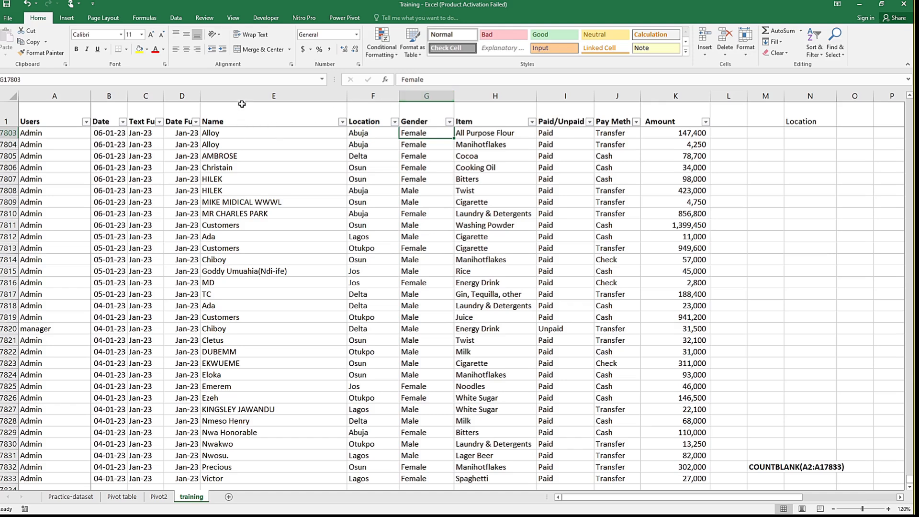
pyautogui.click(261, 93)
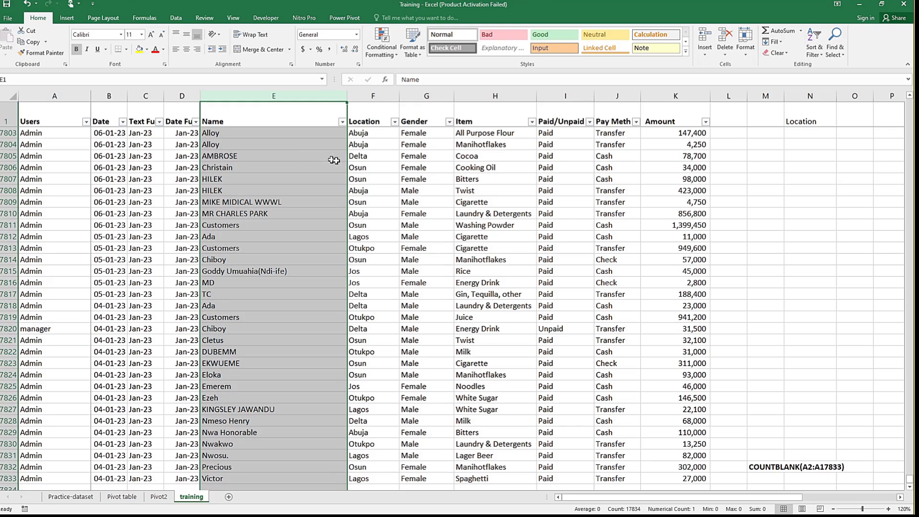
pyautogui.click(380, 154)
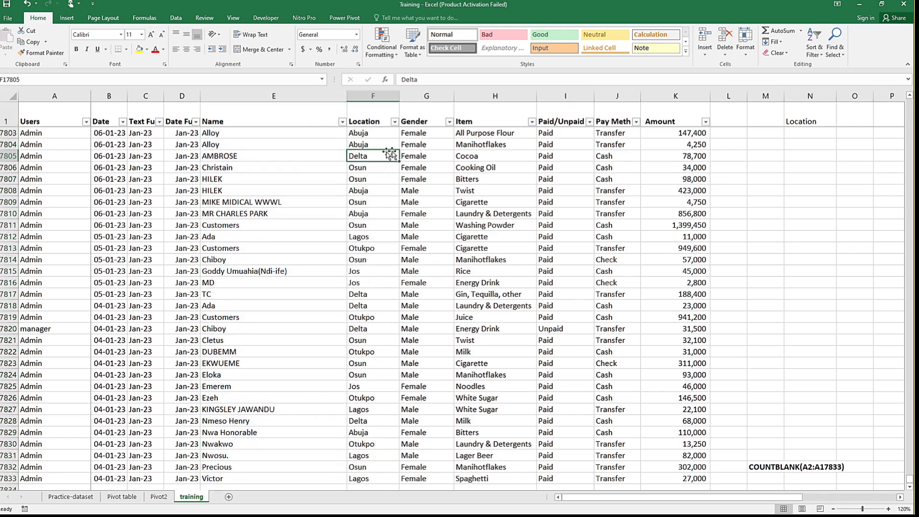